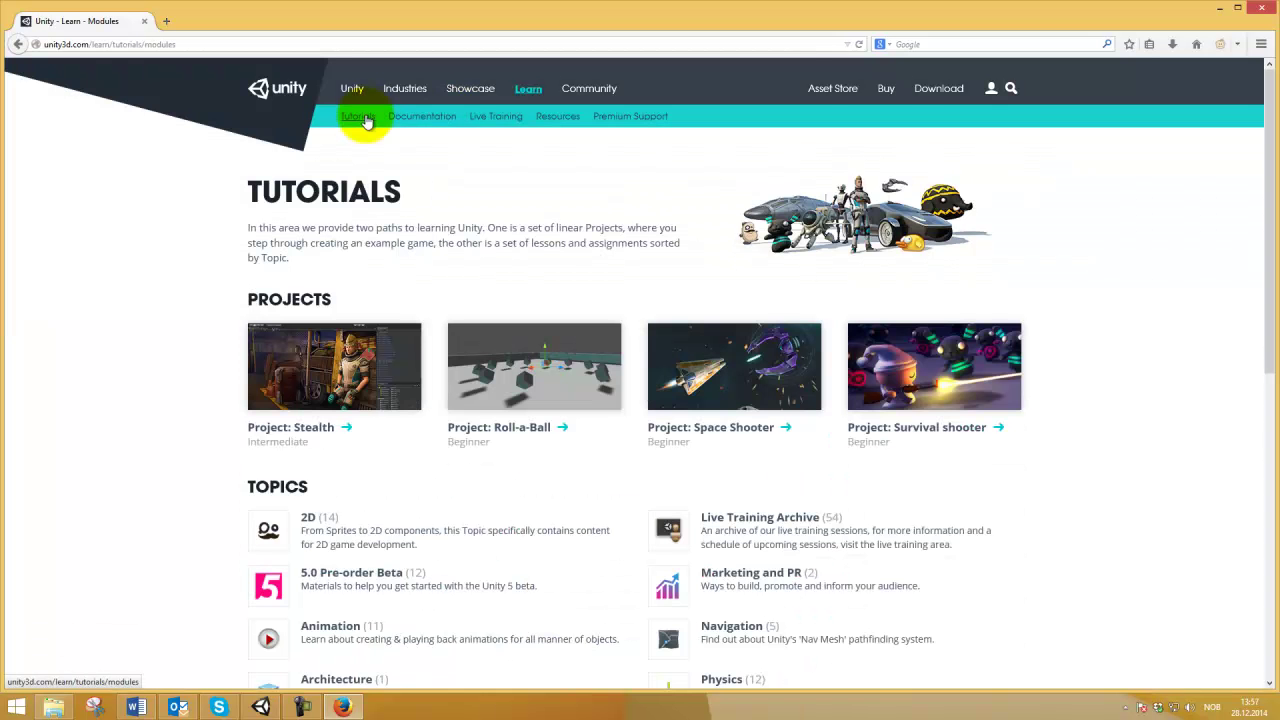
Open Roll-a-Ball's 101 Setting up the game lesson and start its video.
{"action": "left_click", "coordinate": [551, 440]}
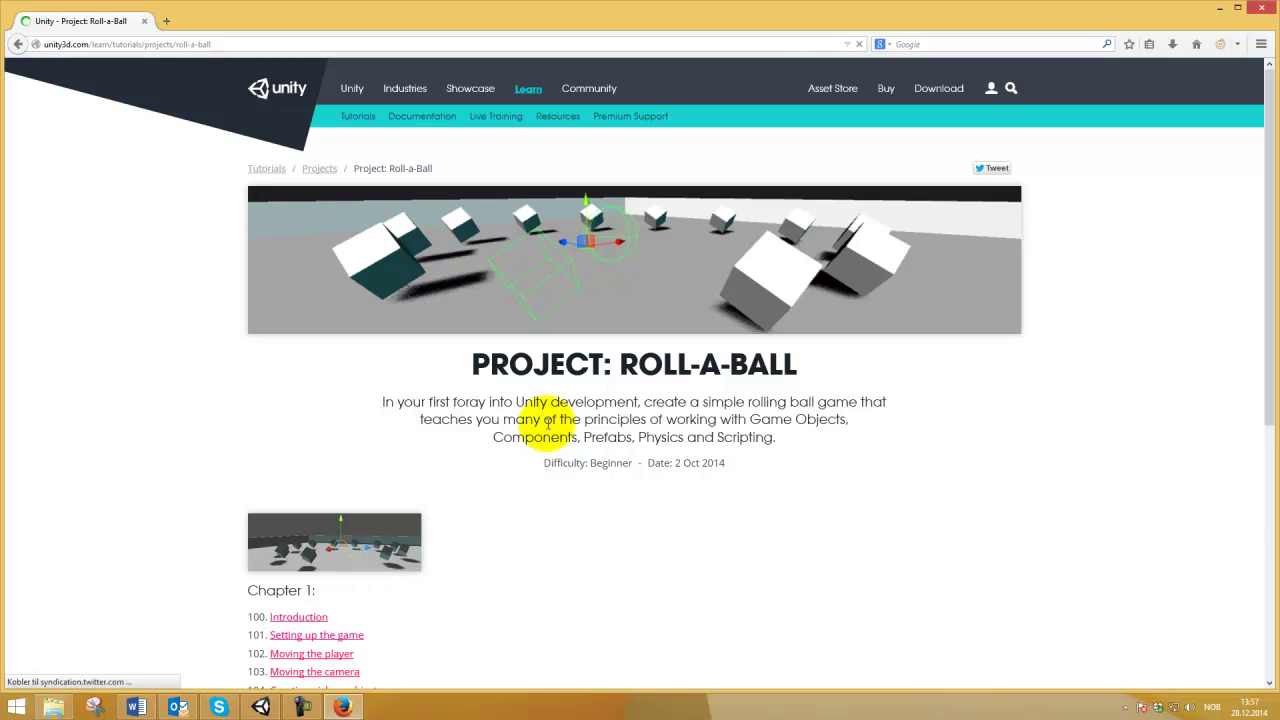
{"action": "scroll", "coordinate": [557, 430], "scroll_direction": "down", "scroll_amount": 3}
{"action": "left_click", "coordinate": [286, 408]}
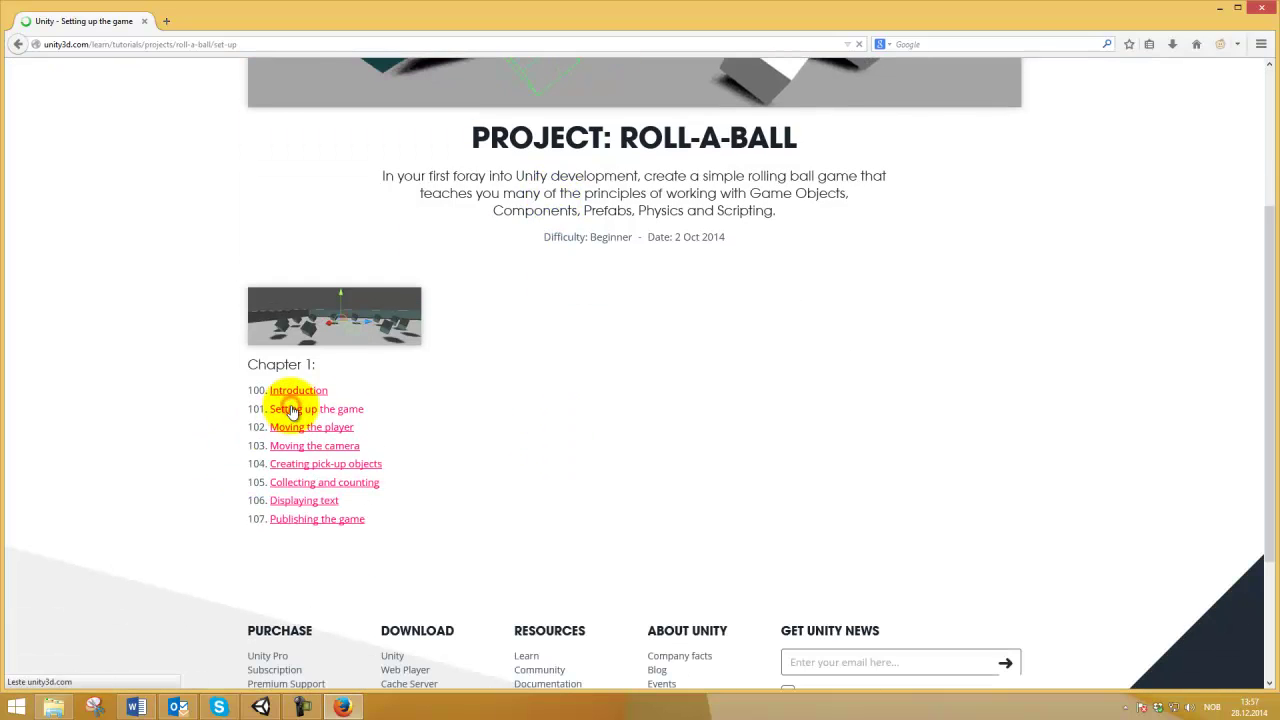
{"action": "left_click", "coordinate": [535, 454]}
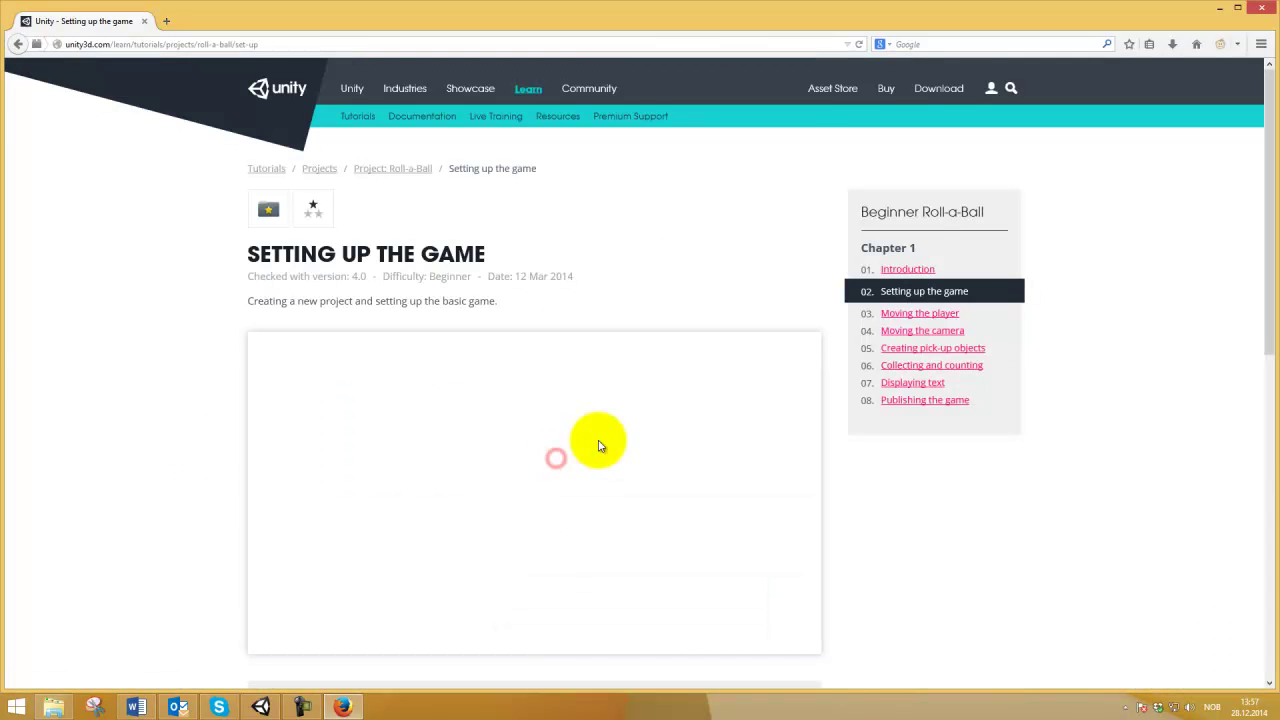
{"action": "scroll", "coordinate": [590, 408], "scroll_direction": "down", "scroll_amount": 1}
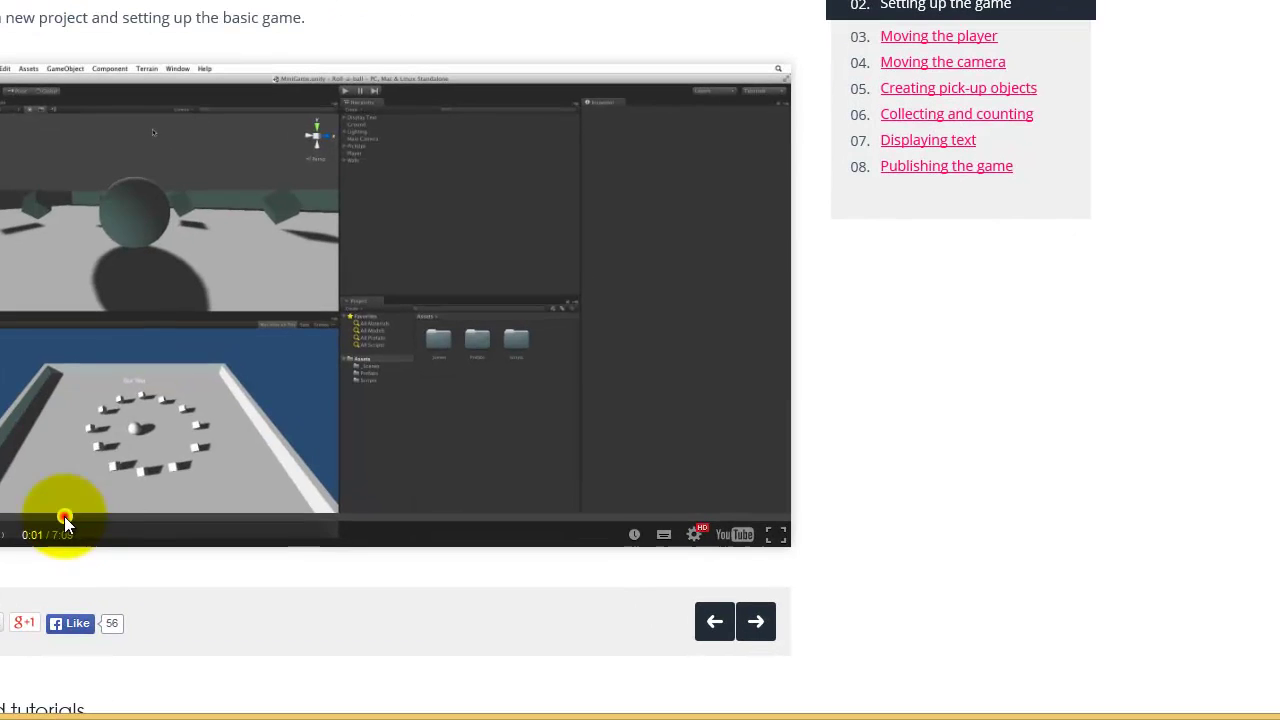
Skim the lesson video, jumping through 1:03, 1:58, 2:18 and 2:44 to about 6:26 and beyond.
{"action": "left_click", "coordinate": [334, 558]}
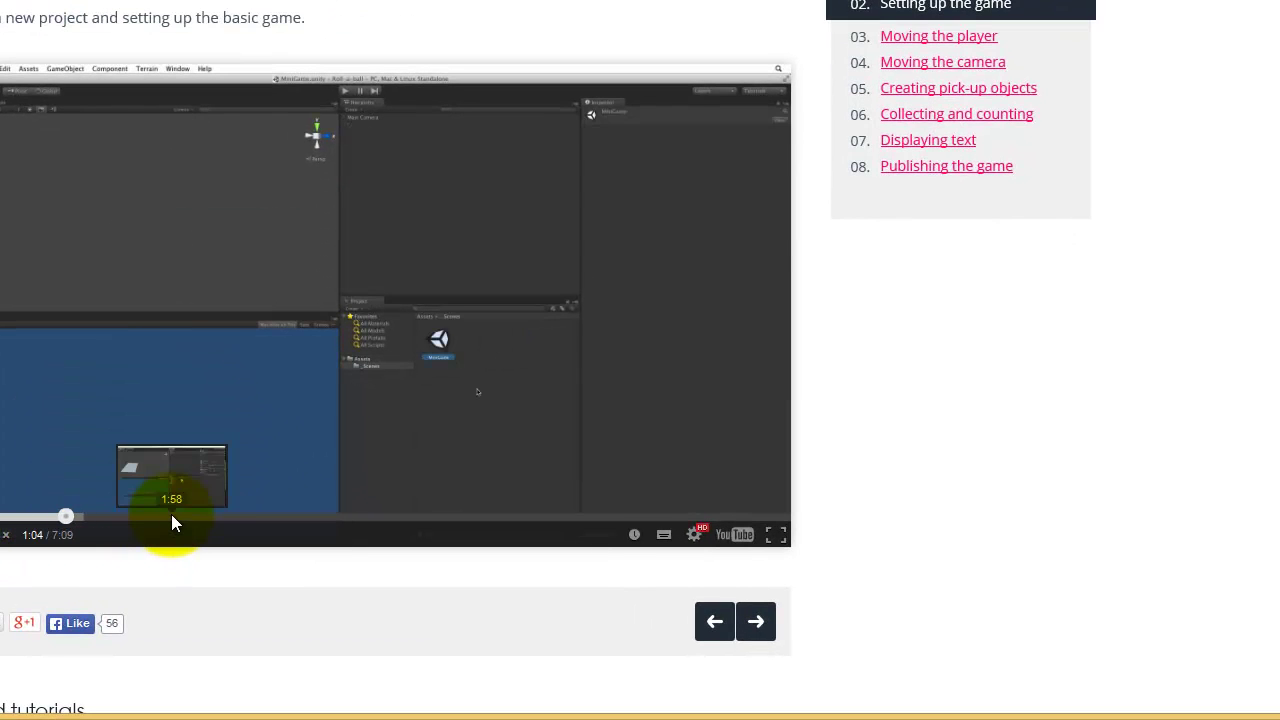
{"action": "left_click", "coordinate": [171, 514]}
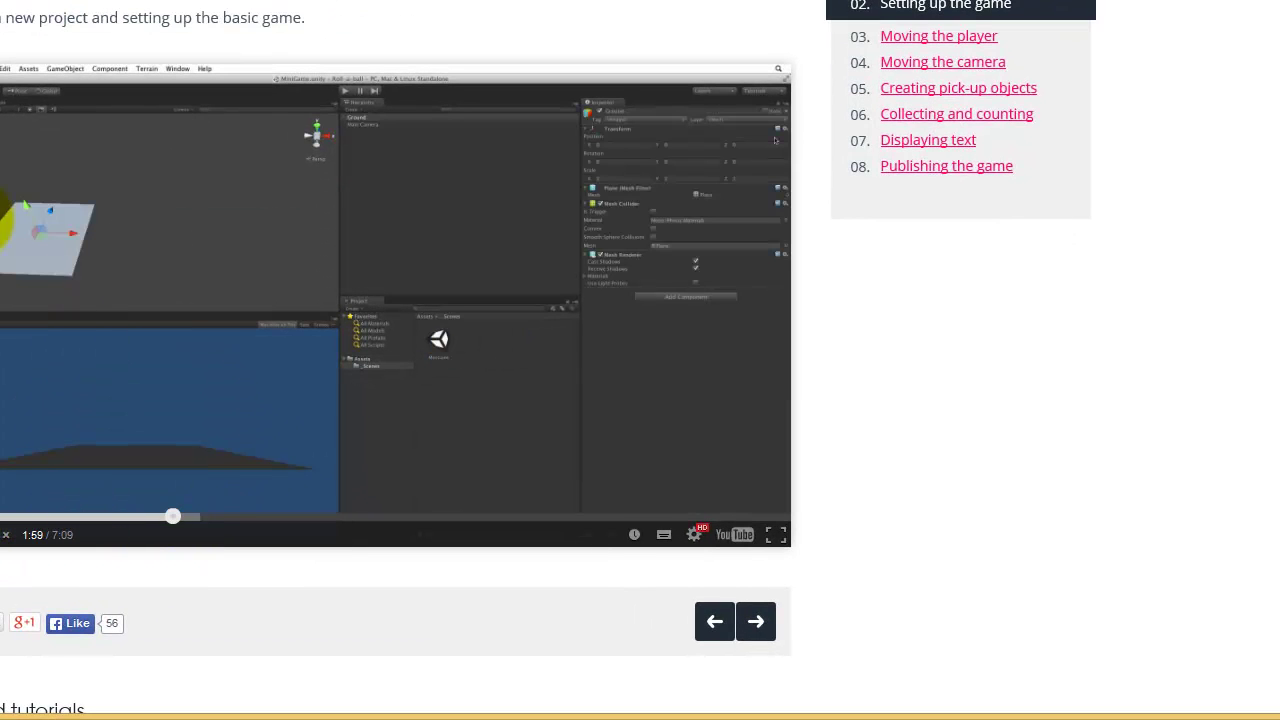
{"action": "left_click", "coordinate": [210, 516]}
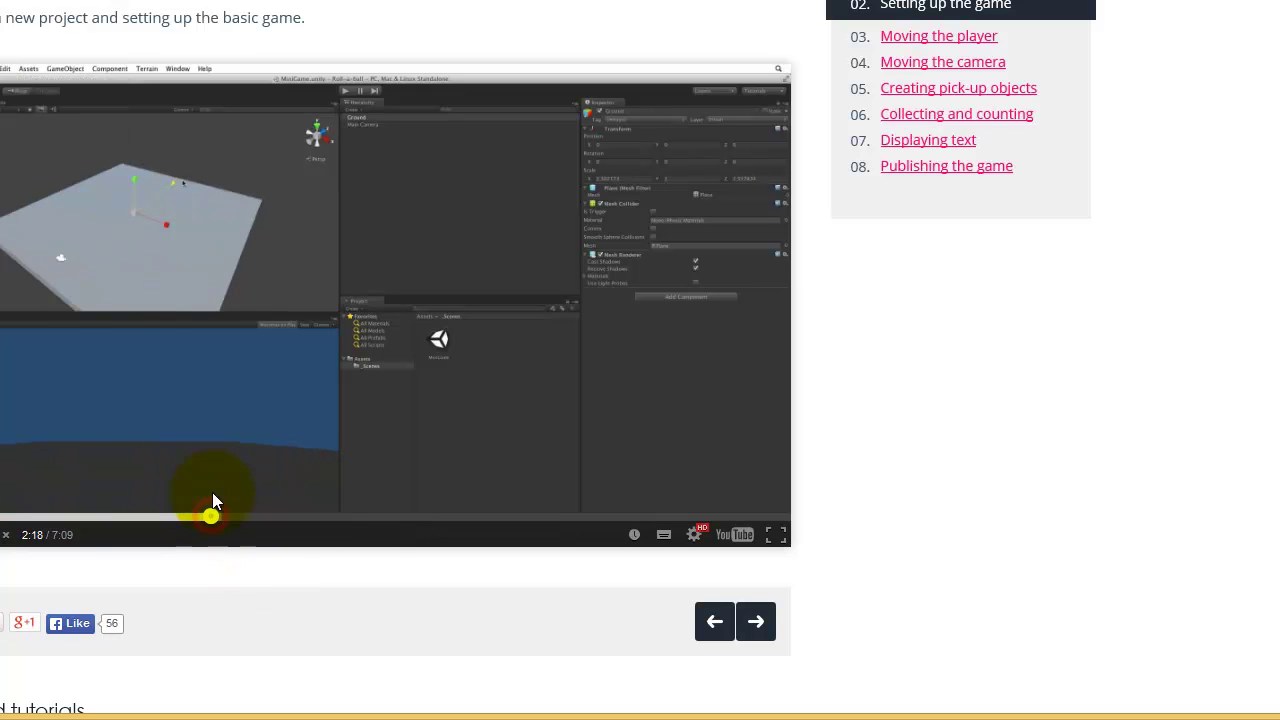
{"action": "left_click", "coordinate": [263, 517]}
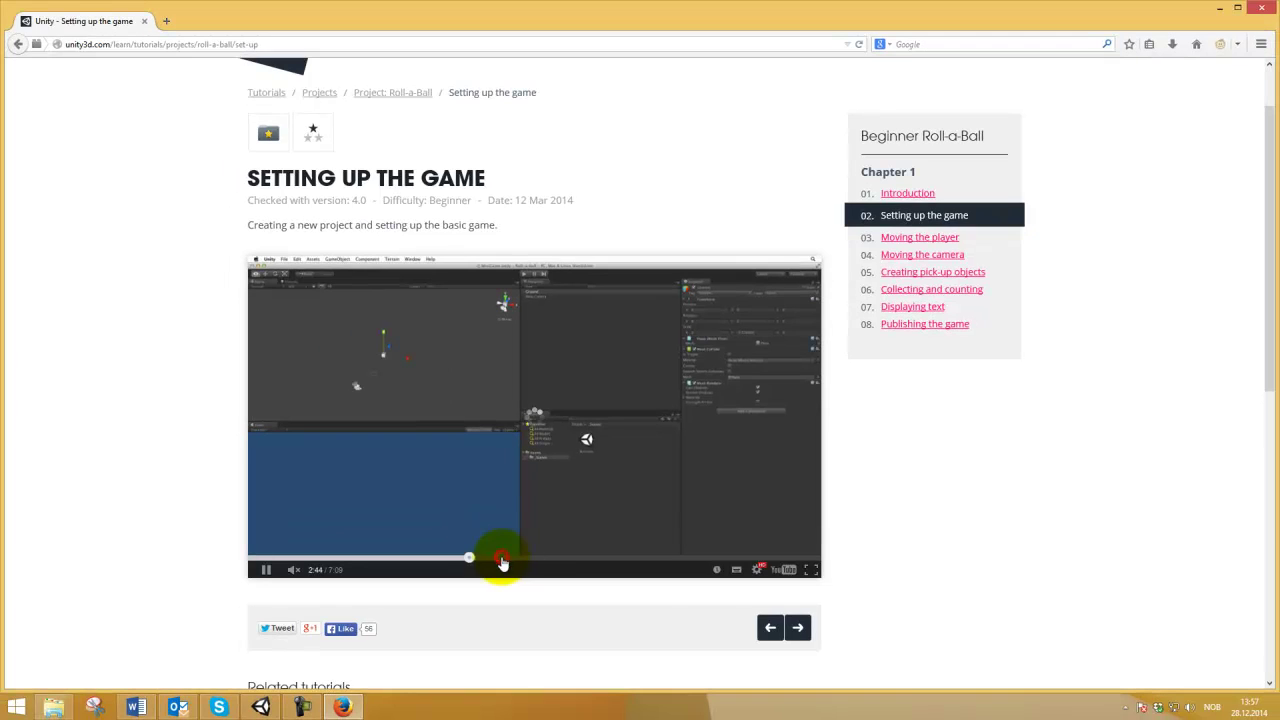
{"action": "left_click", "coordinate": [540, 566]}
{"action": "left_click", "coordinate": [540, 566]}
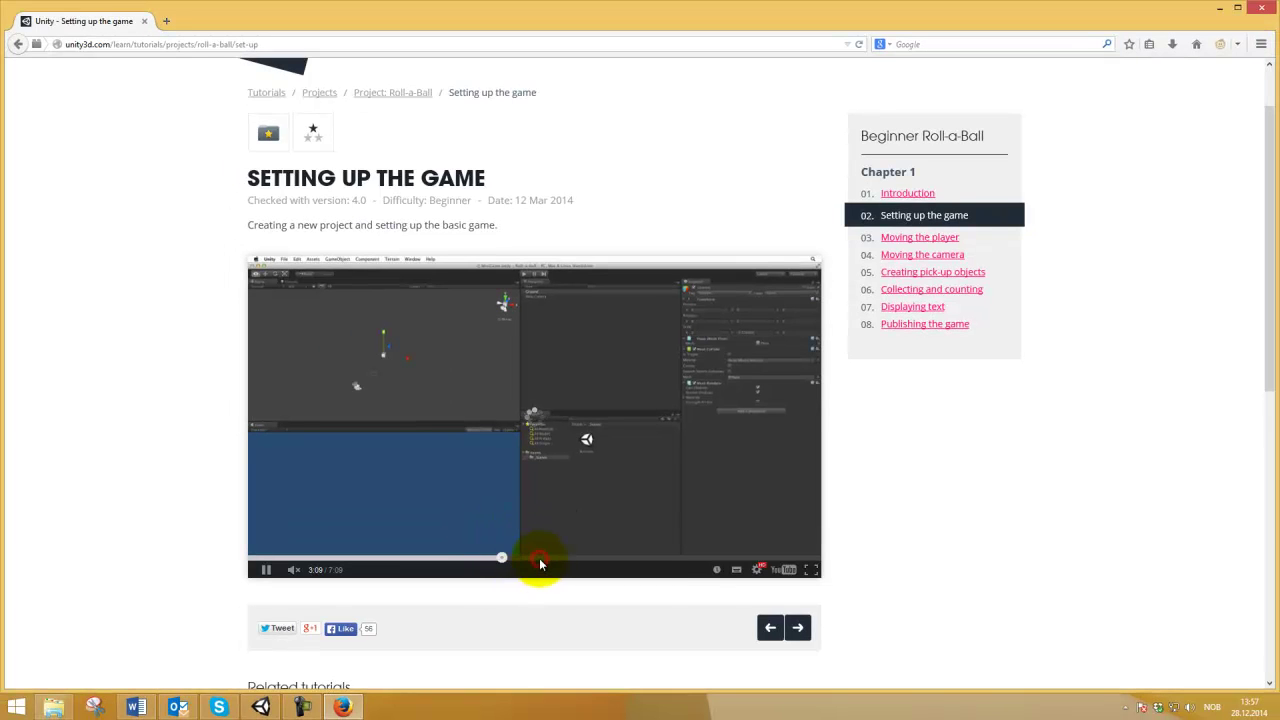
{"action": "left_click", "coordinate": [570, 558]}
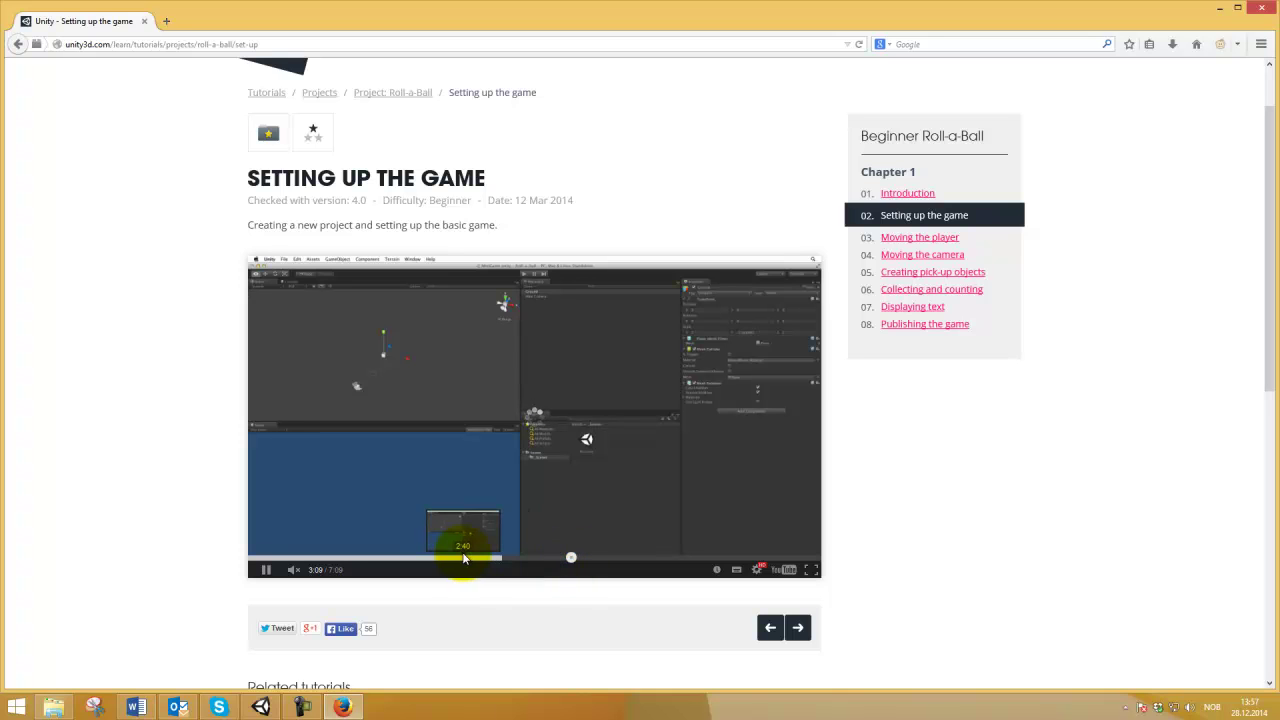
{"action": "left_click", "coordinate": [622, 565]}
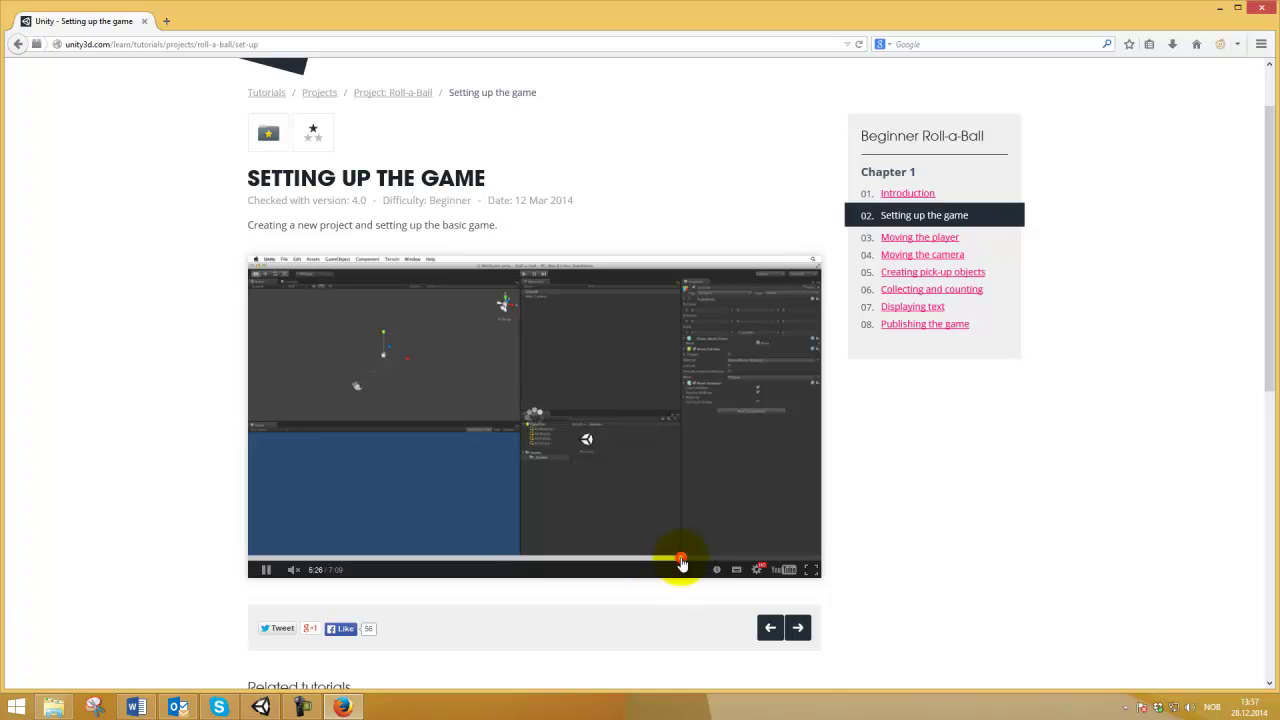
{"action": "left_click", "coordinate": [713, 557]}
Select the Player ball in Unity to show its Movement FSM, then resume the video at 4:02.
{"action": "left_click", "coordinate": [260, 707]}
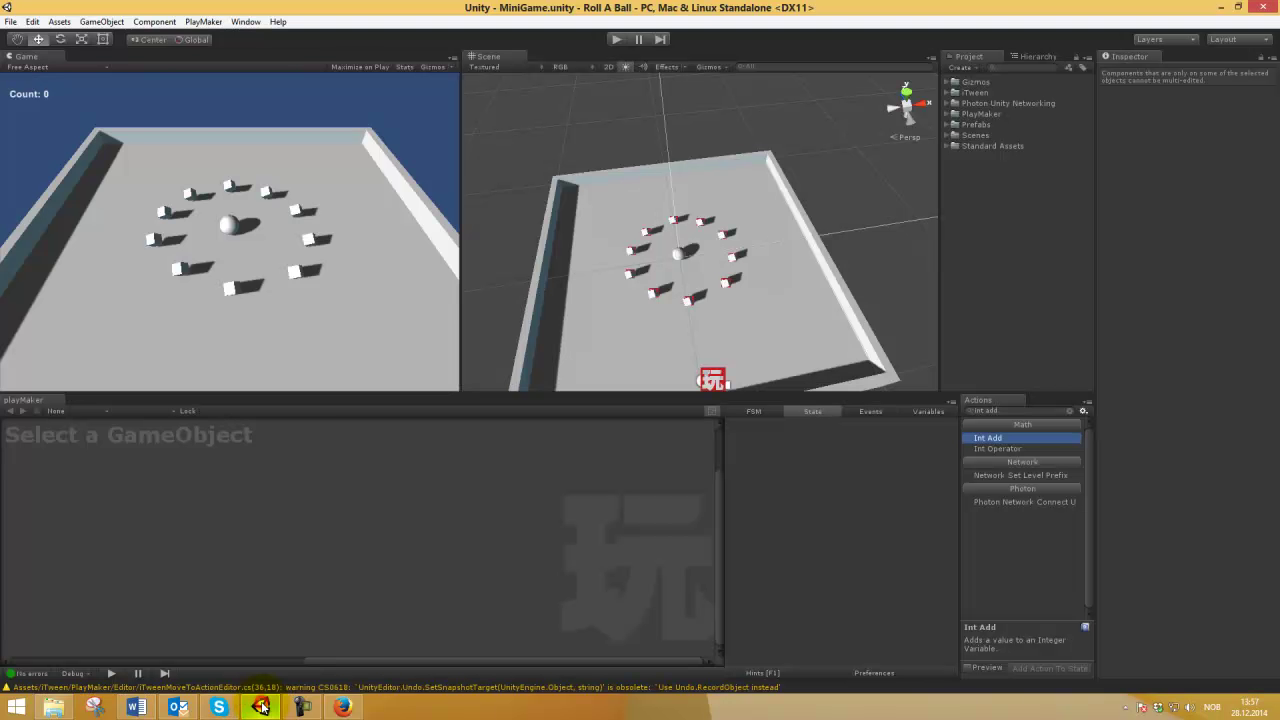
{"action": "left_click", "coordinate": [667, 177]}
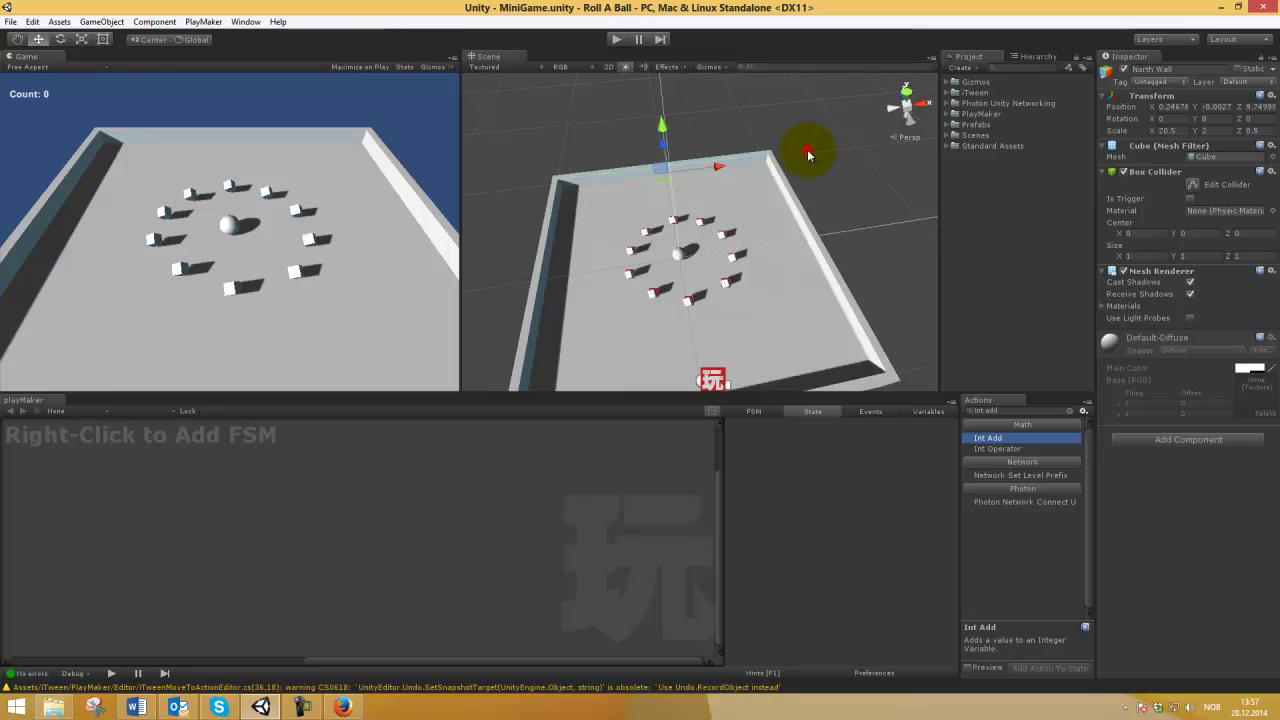
{"action": "left_click", "coordinate": [809, 155]}
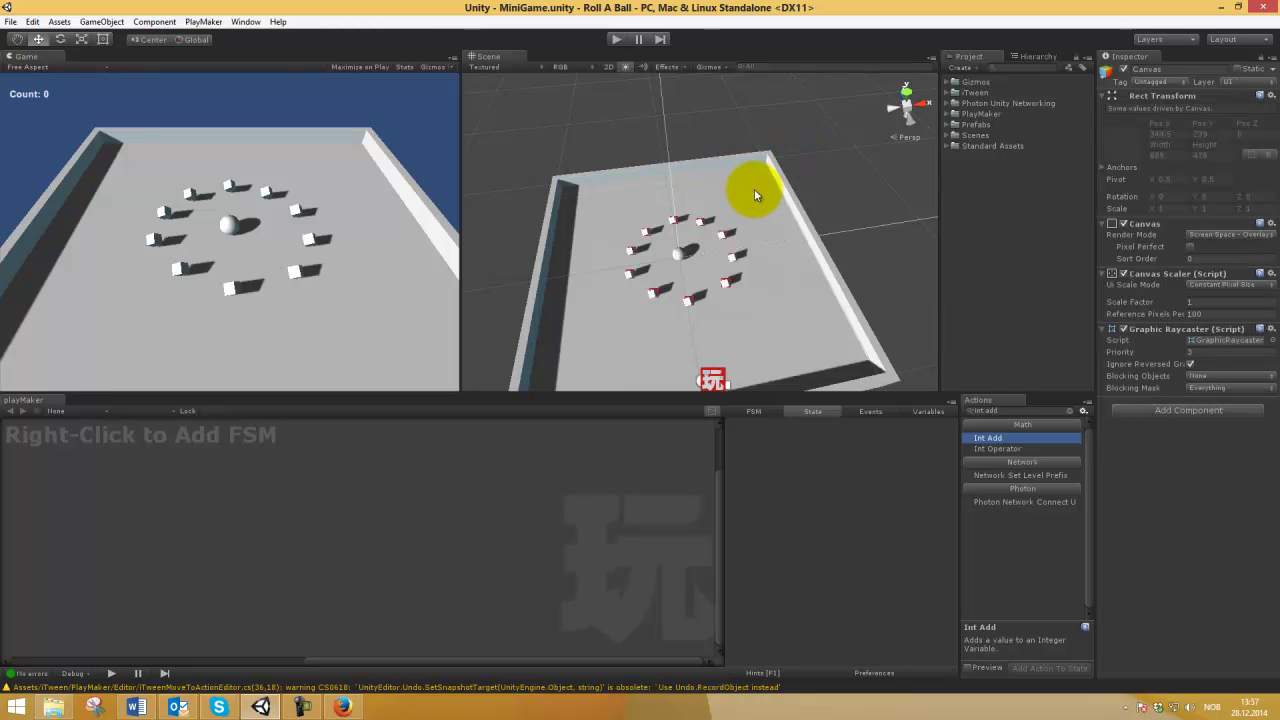
{"action": "left_click", "coordinate": [680, 251]}
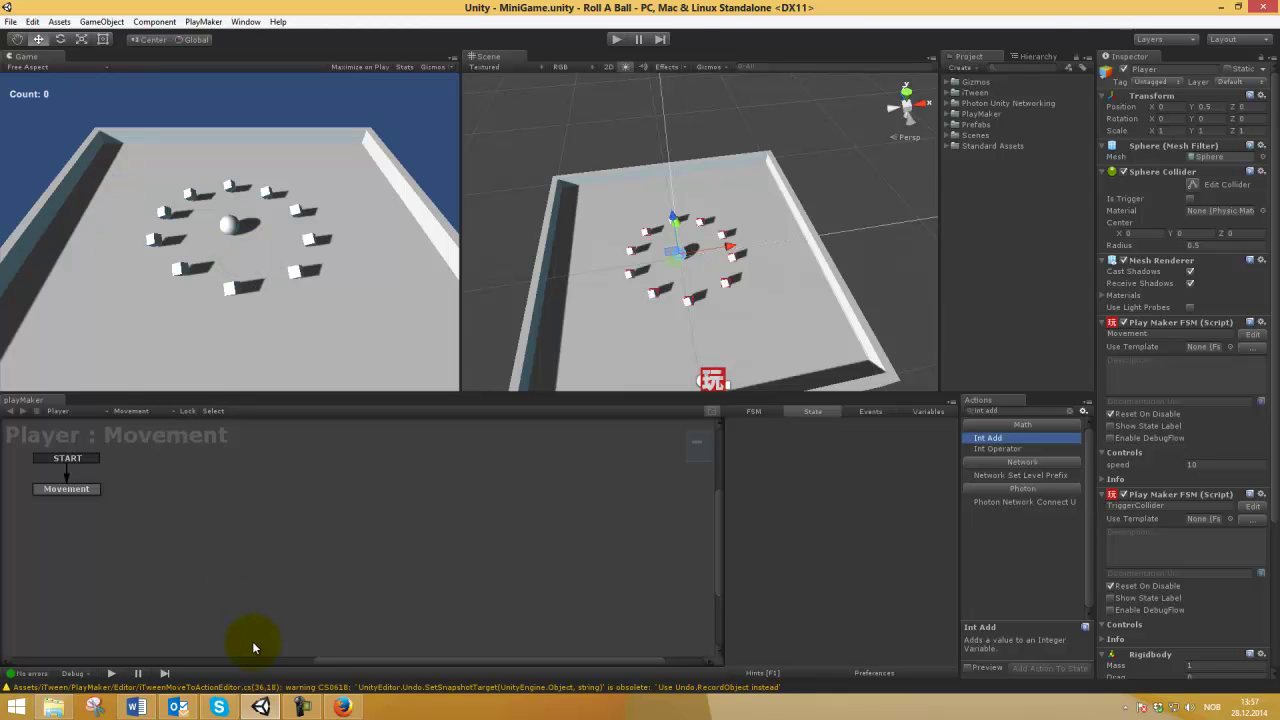
{"action": "left_click", "coordinate": [341, 707]}
{"action": "left_click", "coordinate": [568, 558]}
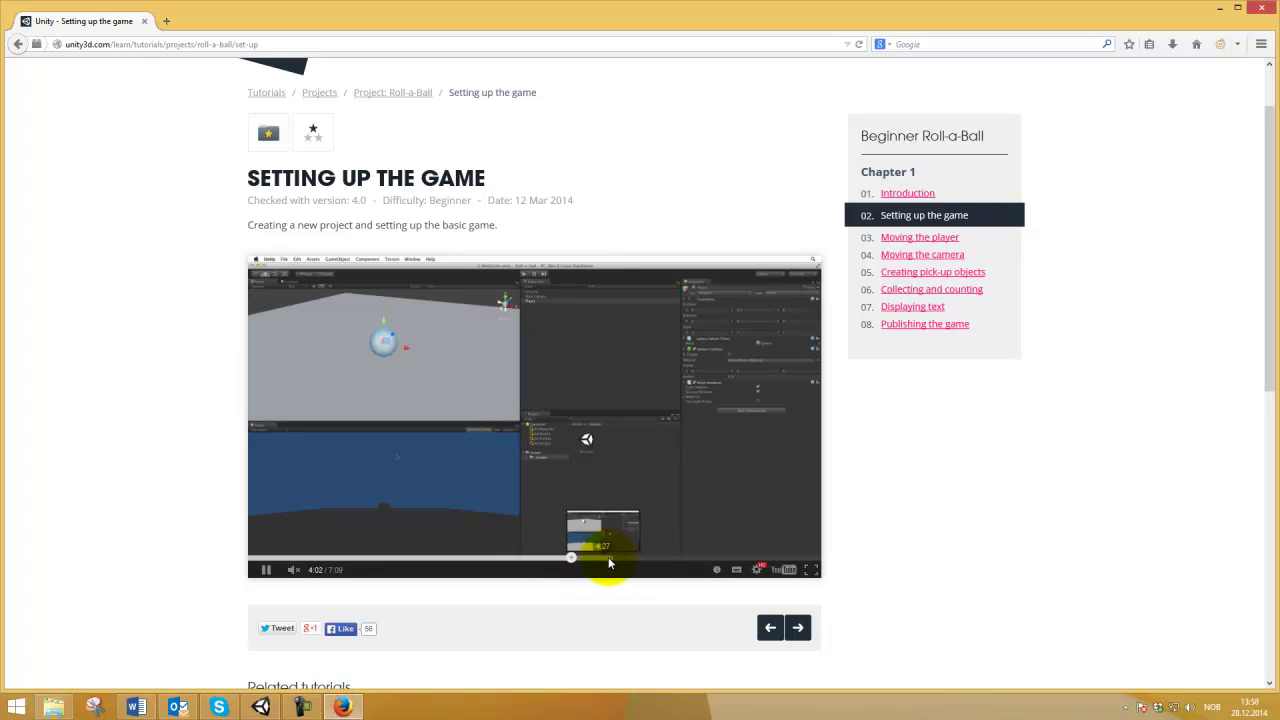
Skip the setup video to 6:41, then open and play the 03 Moving the player lesson.
{"action": "left_click", "coordinate": [613, 558]}
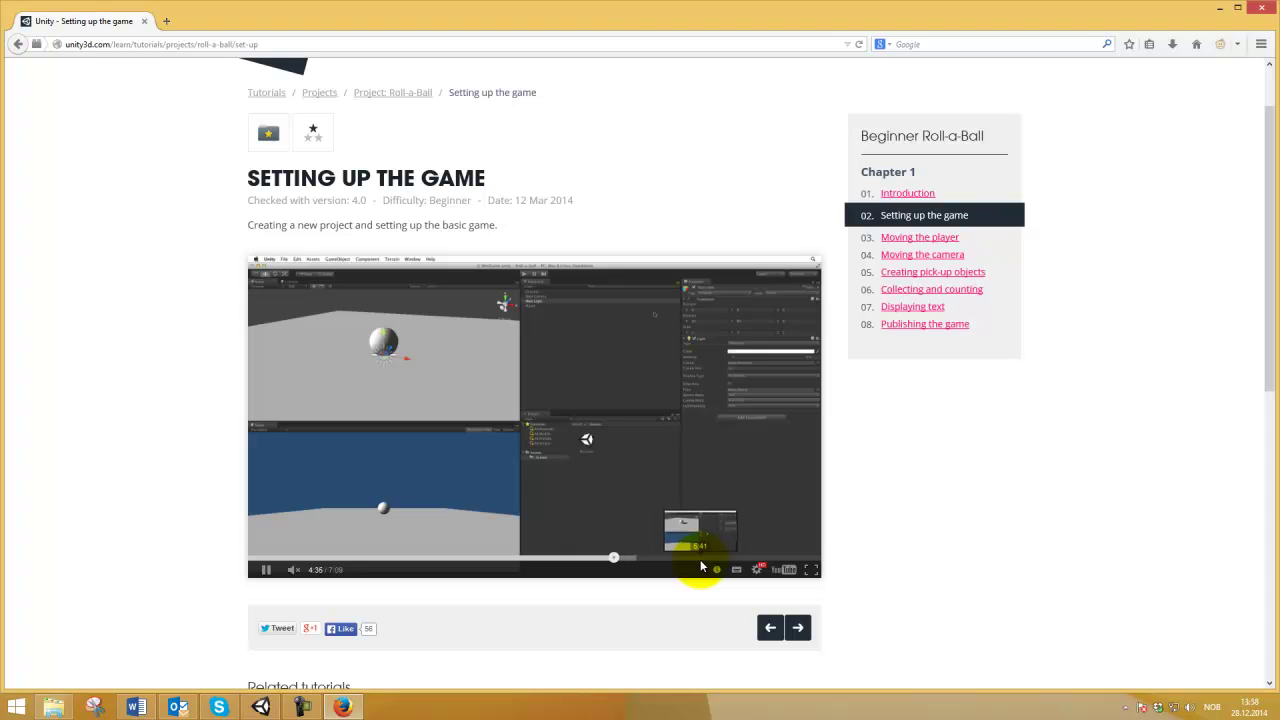
{"action": "left_click", "coordinate": [701, 560]}
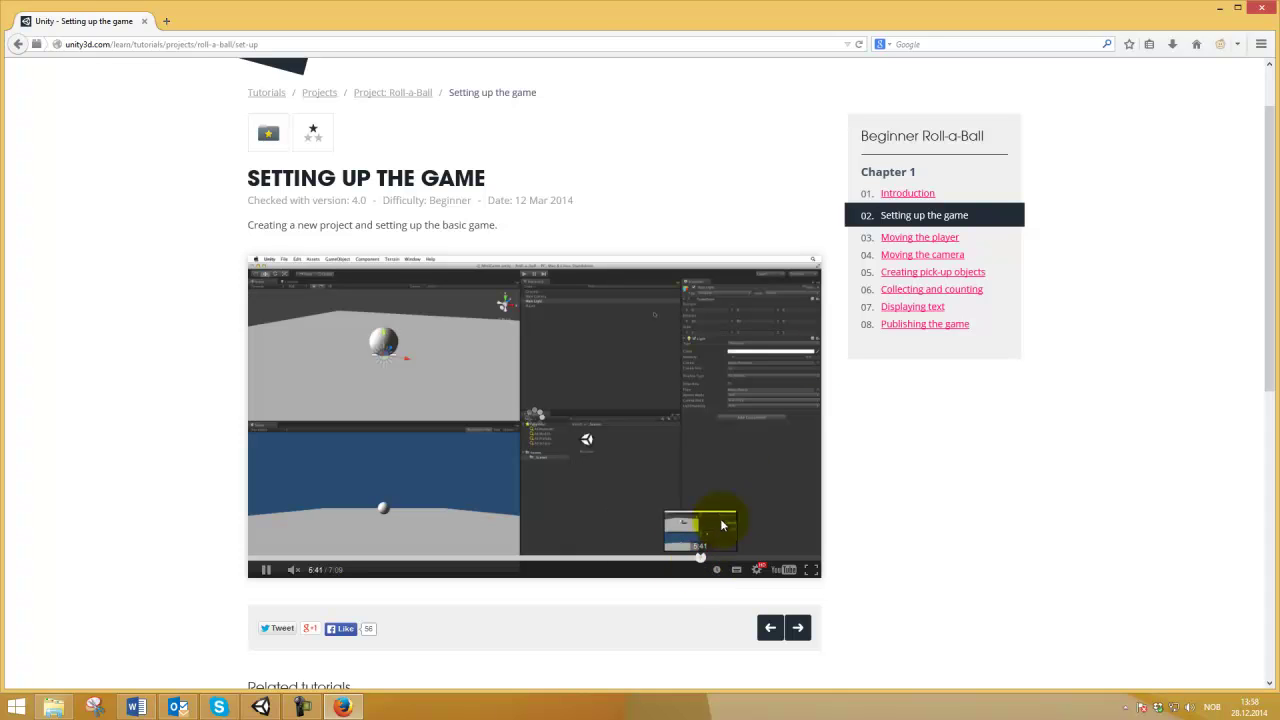
{"action": "left_click", "coordinate": [895, 238]}
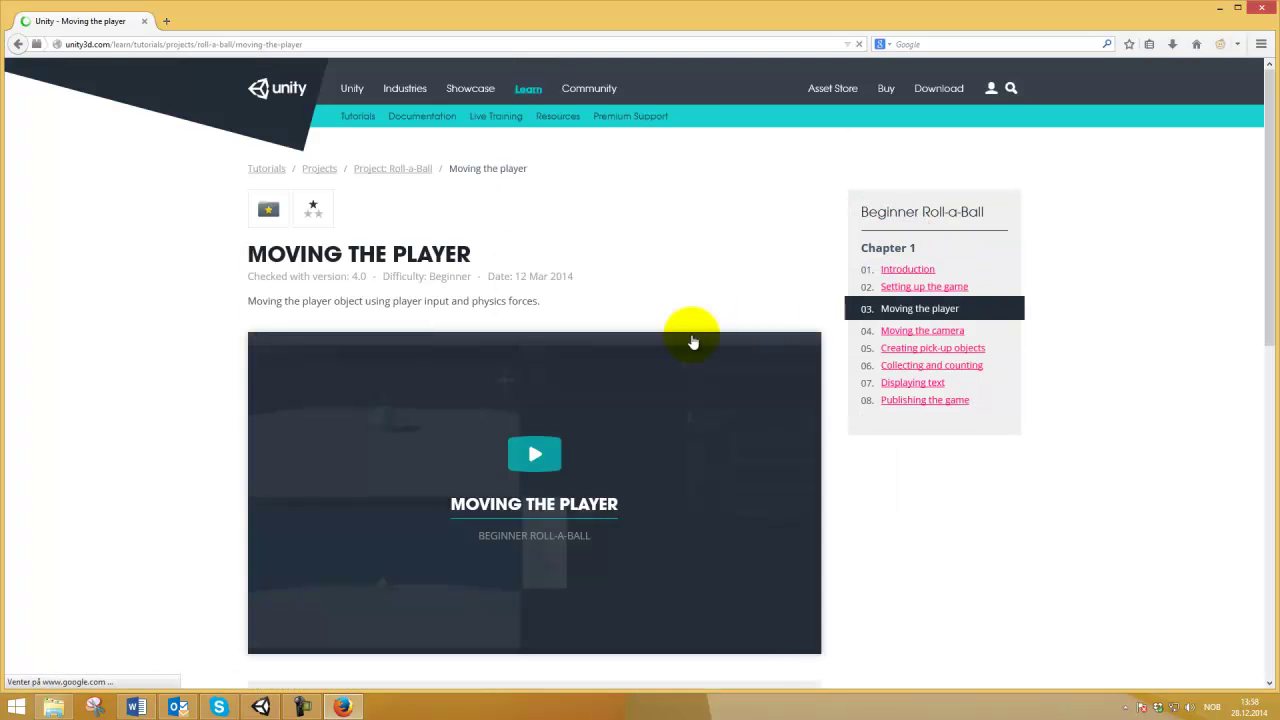
{"action": "left_click", "coordinate": [551, 450]}
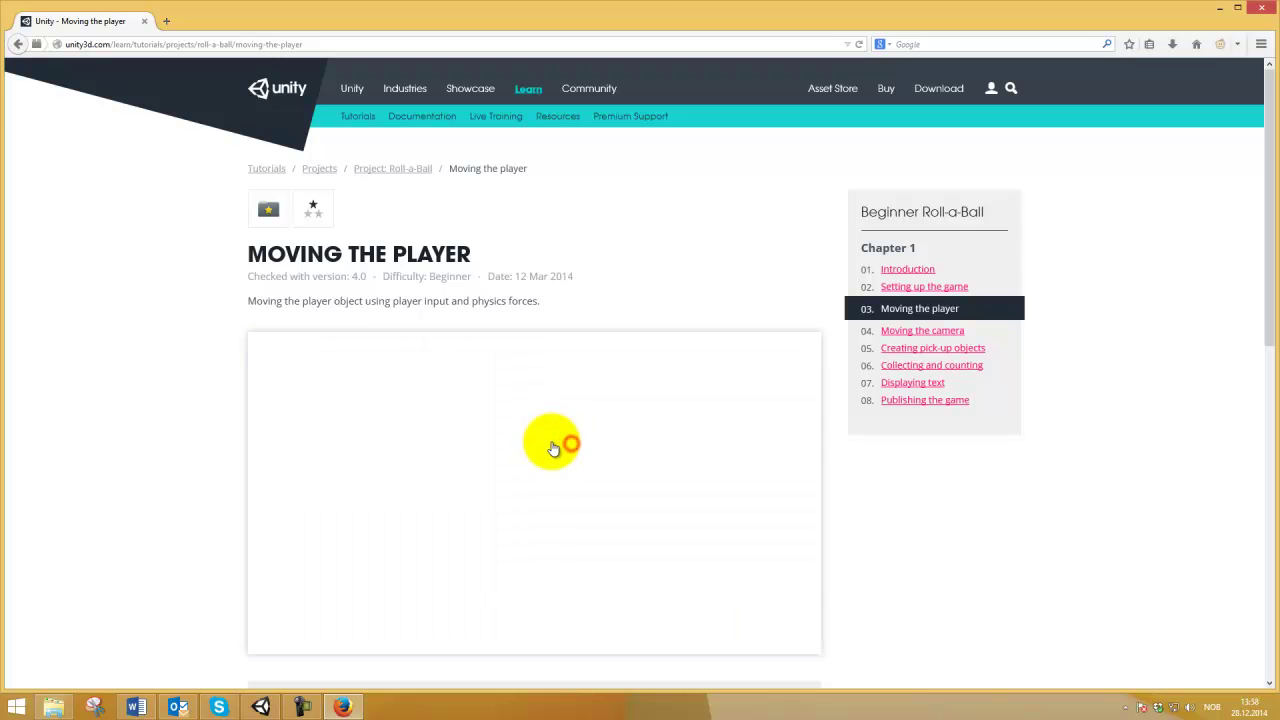
{"action": "scroll", "coordinate": [530, 375], "scroll_direction": "down", "scroll_amount": 2}
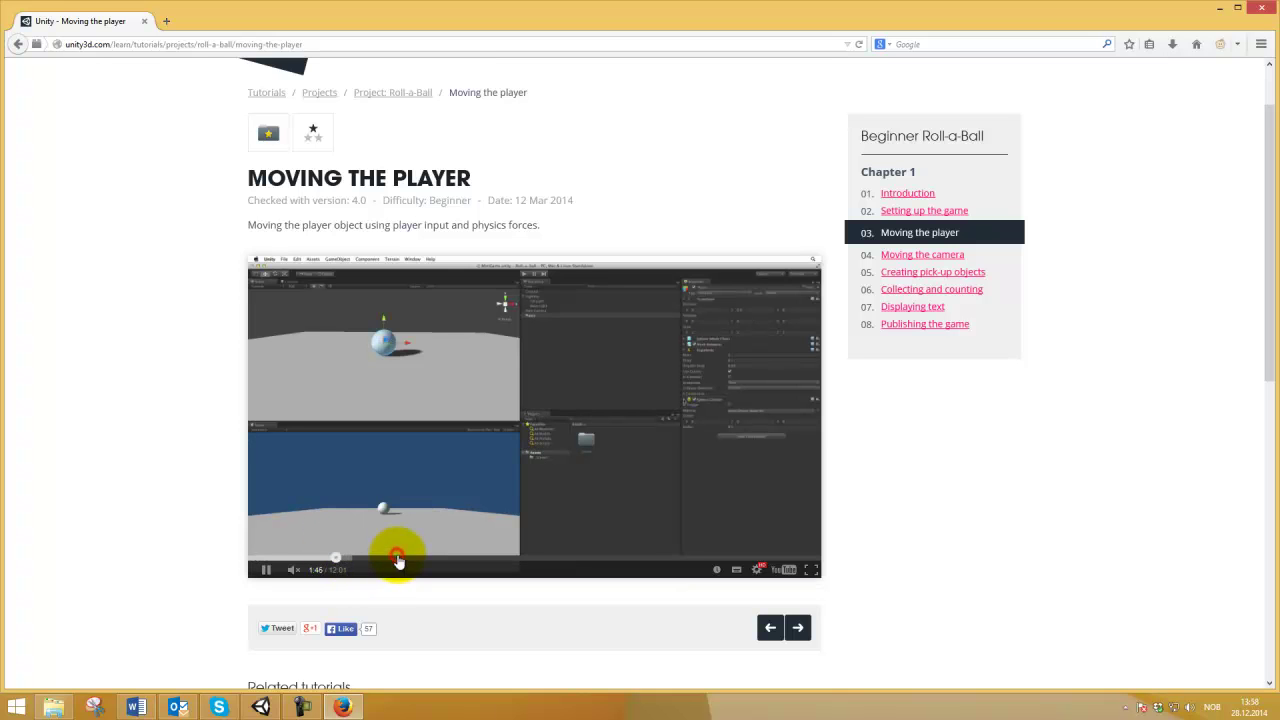
Scrub the Moving the player video from 3:06 to 10:16, pausing on the finished movement code.
{"action": "left_click", "coordinate": [398, 561]}
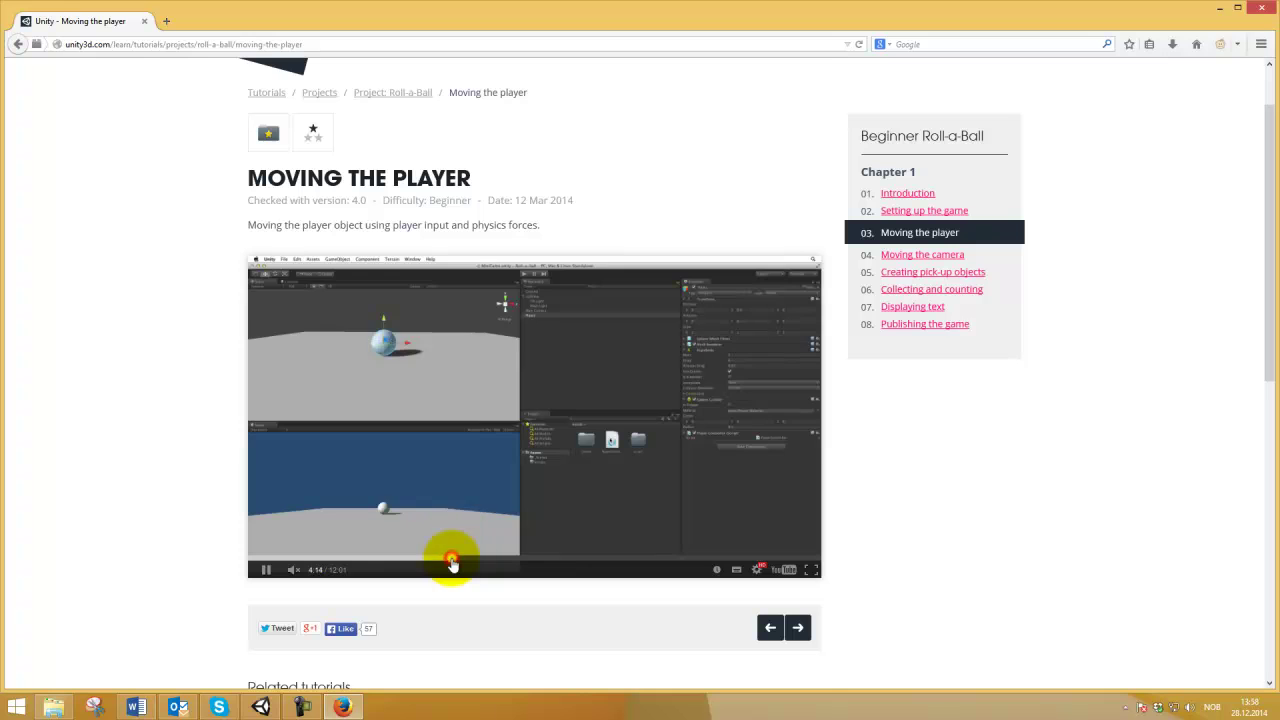
{"action": "left_click", "coordinate": [450, 561]}
{"action": "left_click", "coordinate": [485, 561]}
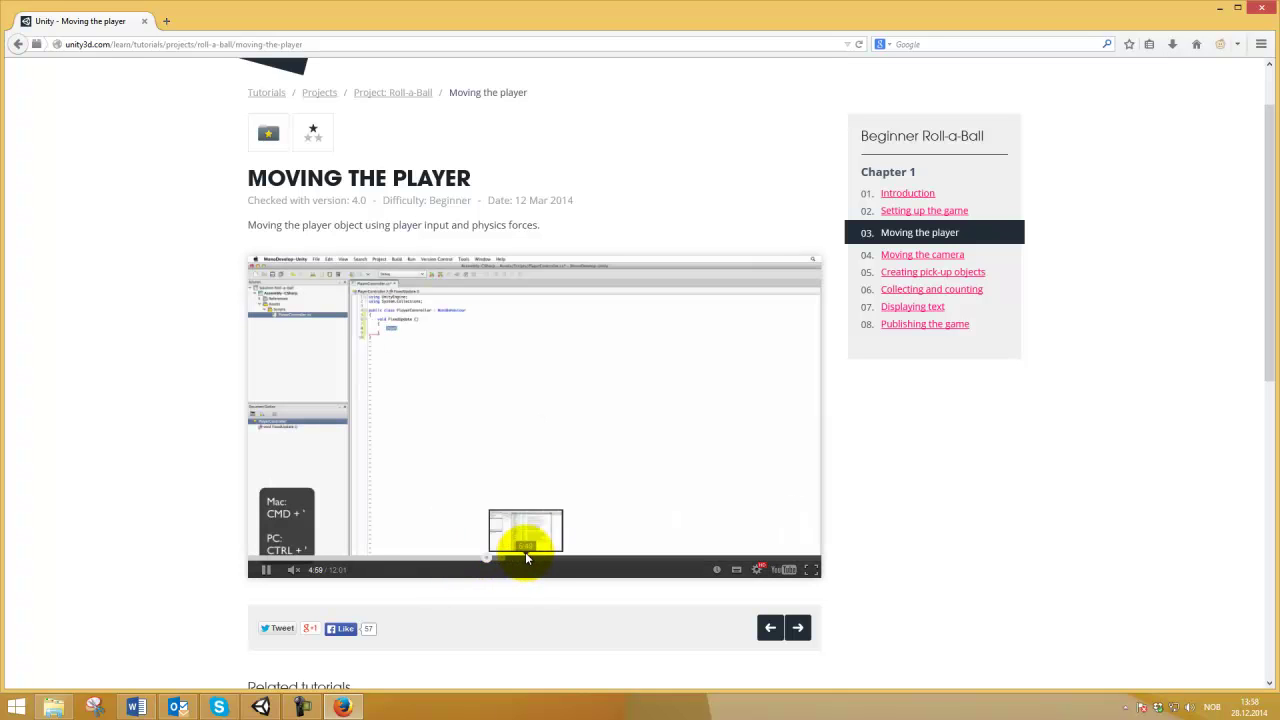
{"action": "left_click", "coordinate": [533, 561]}
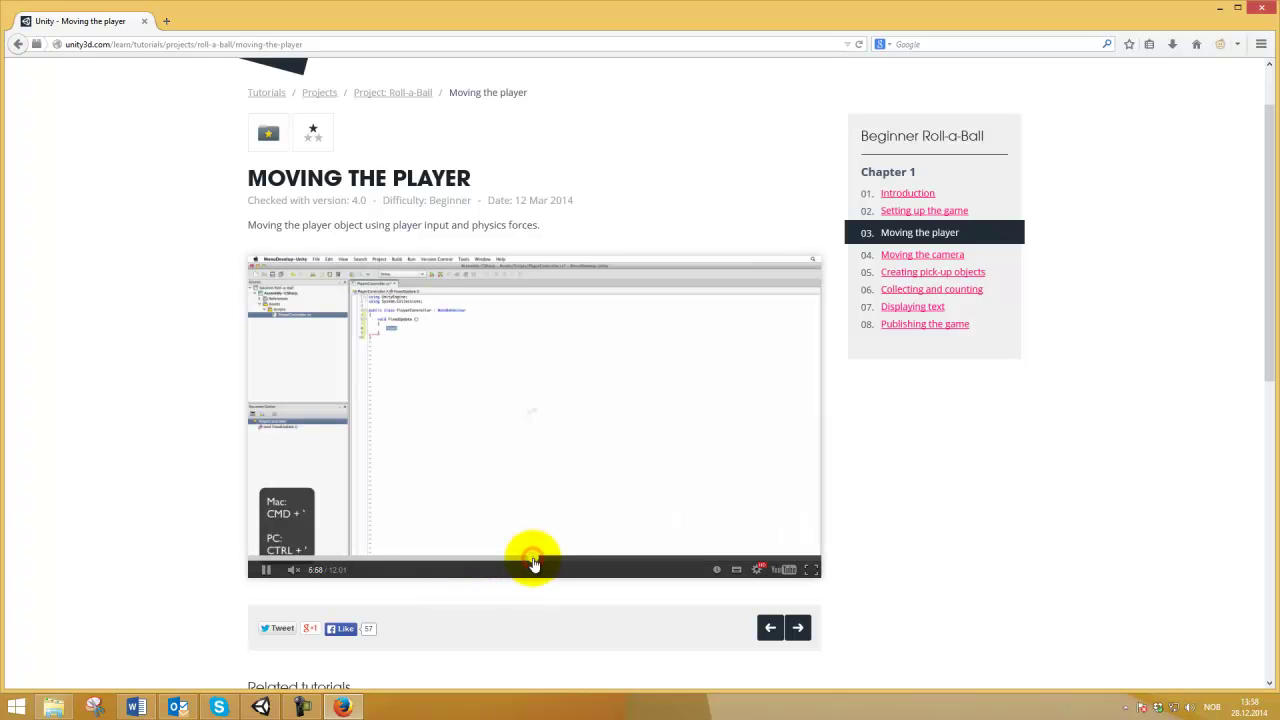
{"action": "left_click", "coordinate": [565, 561]}
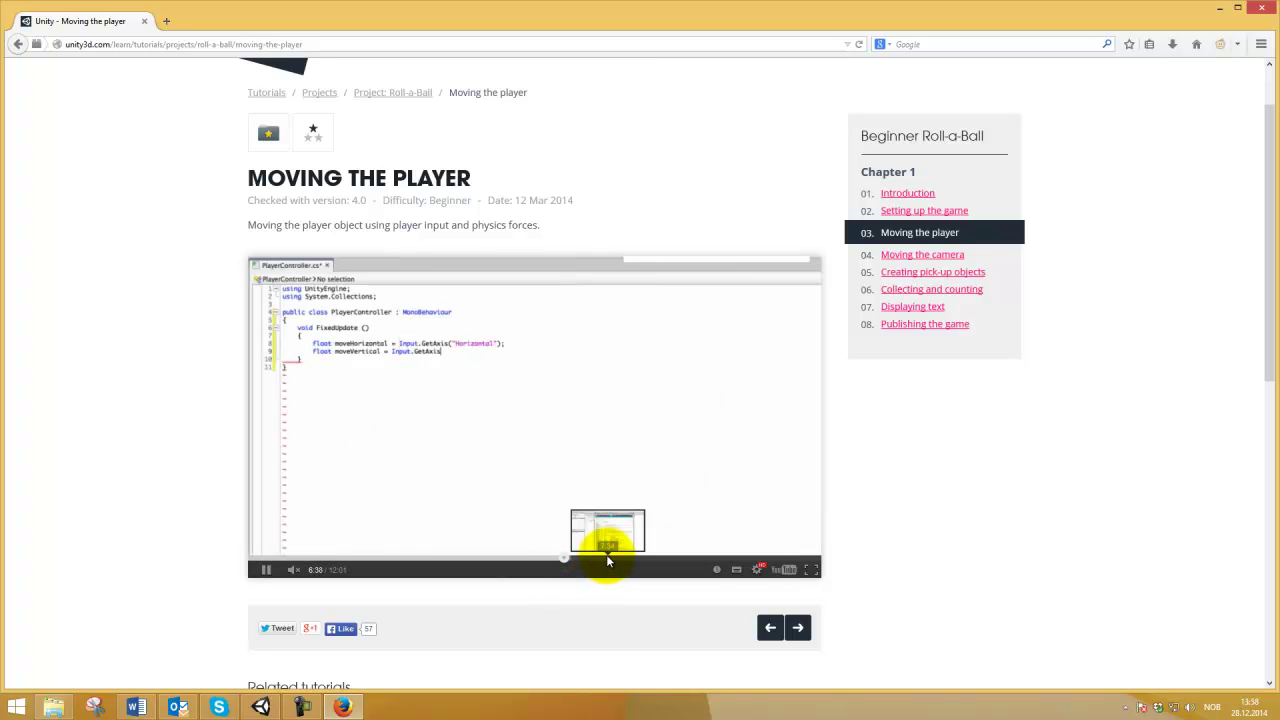
{"action": "left_click", "coordinate": [608, 561]}
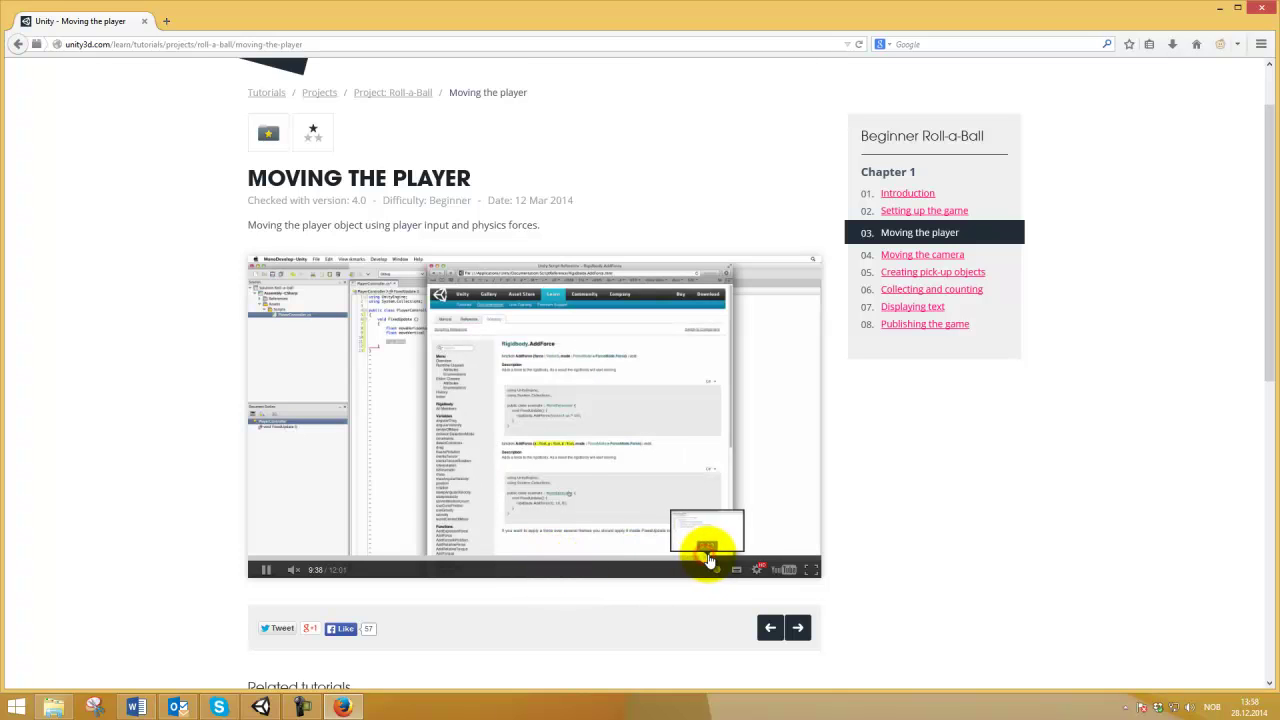
{"action": "left_click", "coordinate": [708, 560]}
{"action": "left_click", "coordinate": [734, 562]}
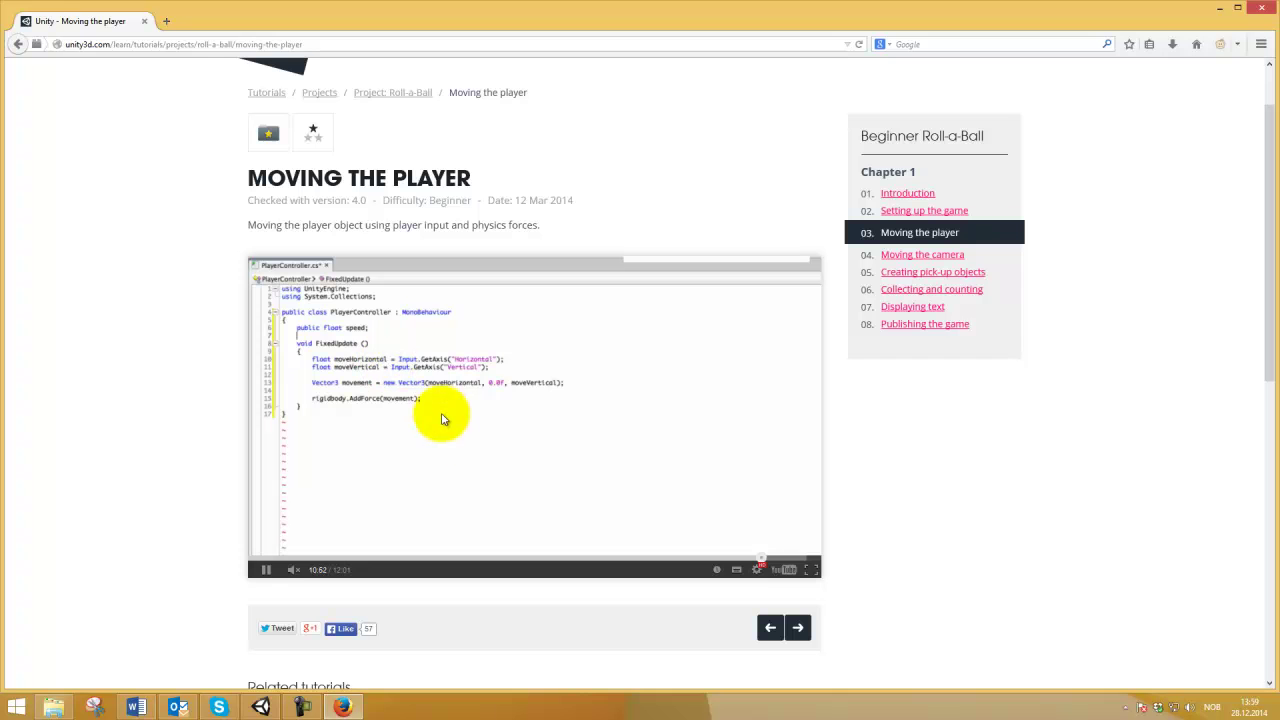
{"action": "left_click", "coordinate": [266, 569]}
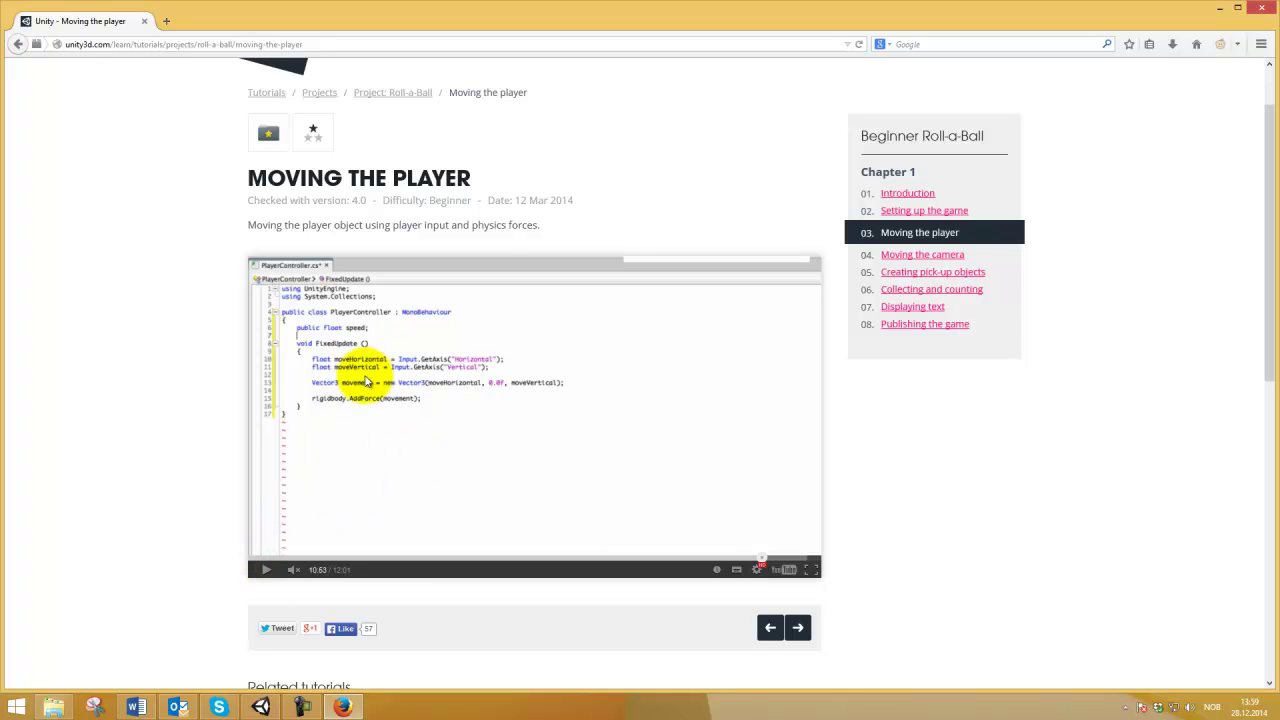
{"action": "left_click", "coordinate": [260, 707]}
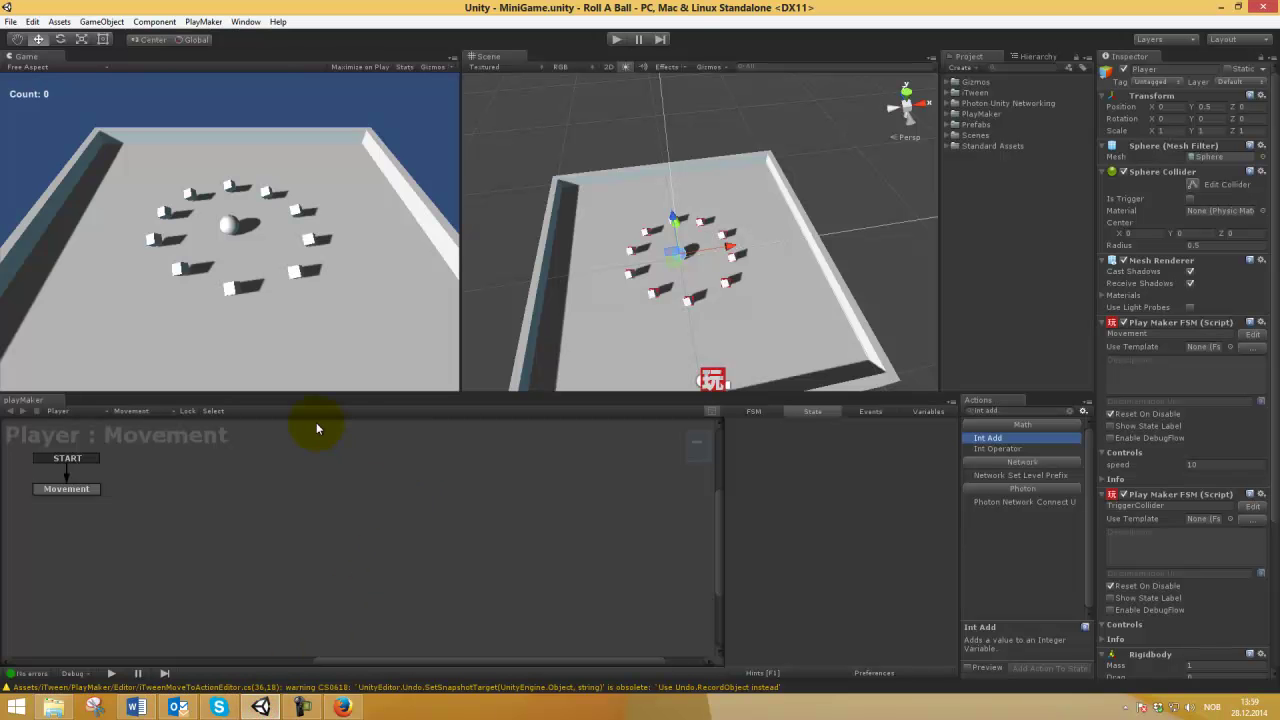
Select Player in the Hierarchy and inspect the moveHorizontal and moveVertical FSM variables.
{"action": "left_click", "coordinate": [922, 411]}
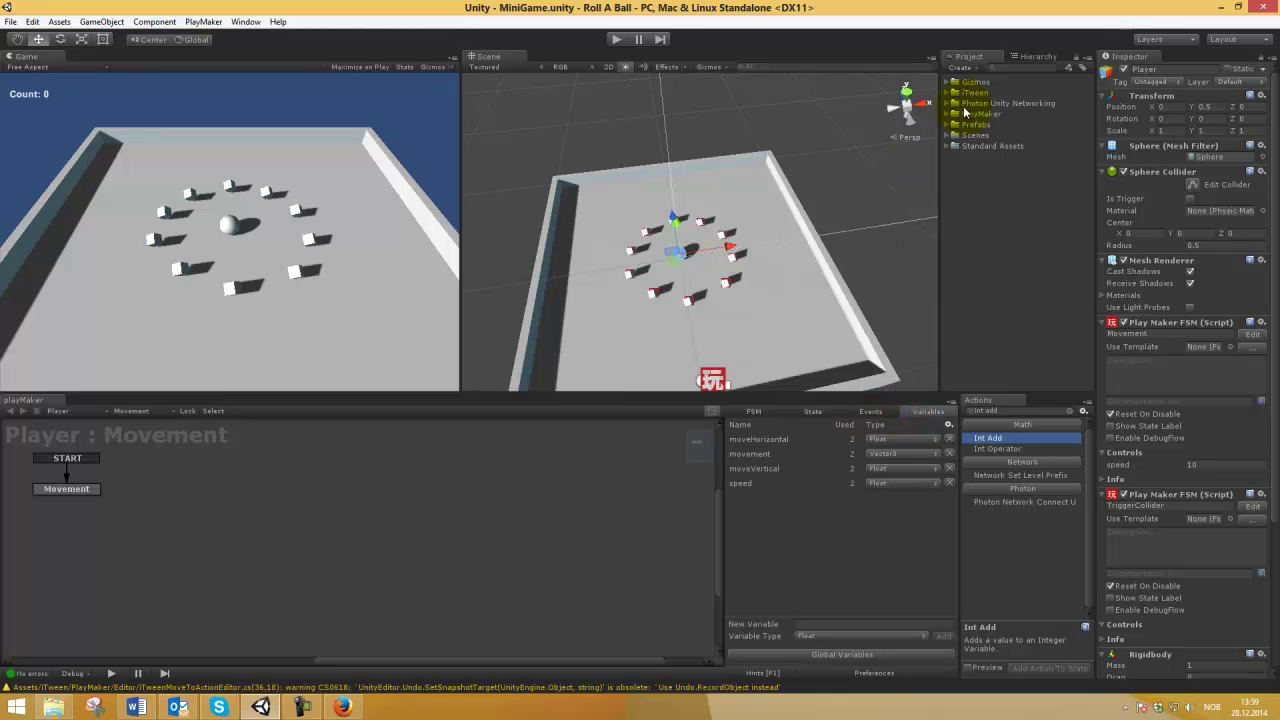
{"action": "left_click", "coordinate": [1034, 56]}
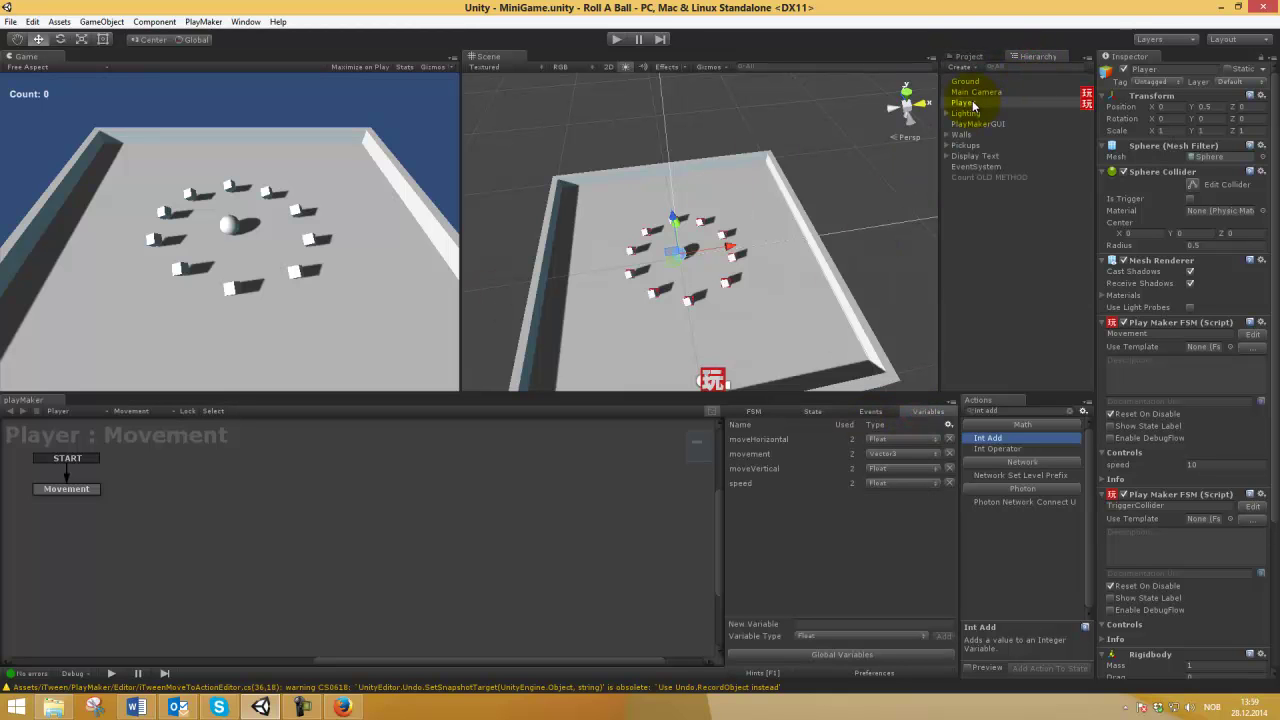
{"action": "left_click", "coordinate": [973, 104]}
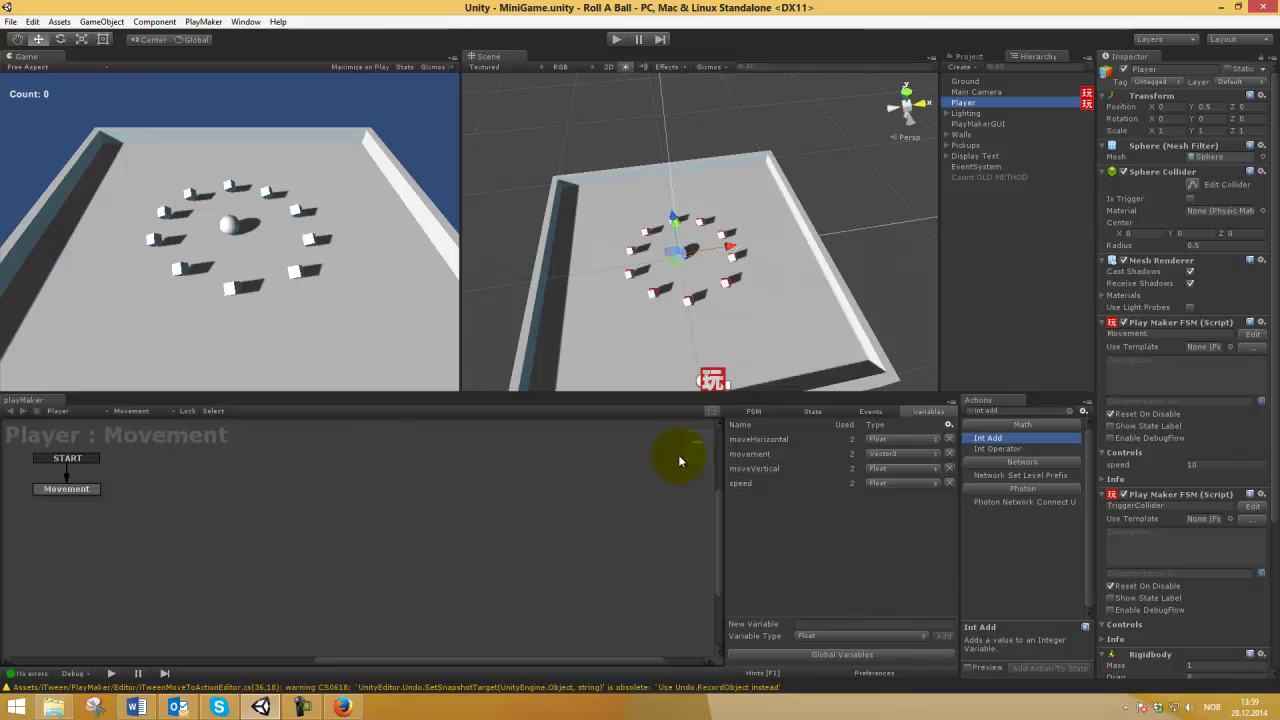
{"action": "left_click", "coordinate": [766, 440]}
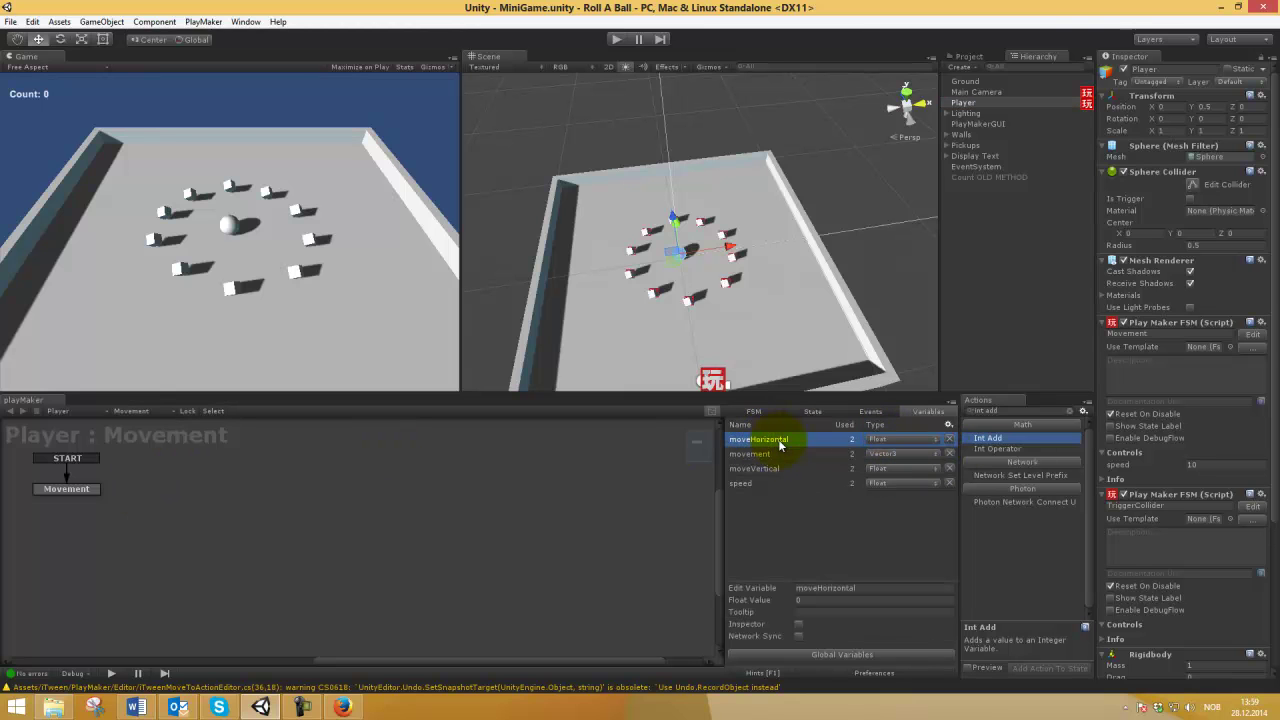
{"action": "left_click", "coordinate": [766, 468]}
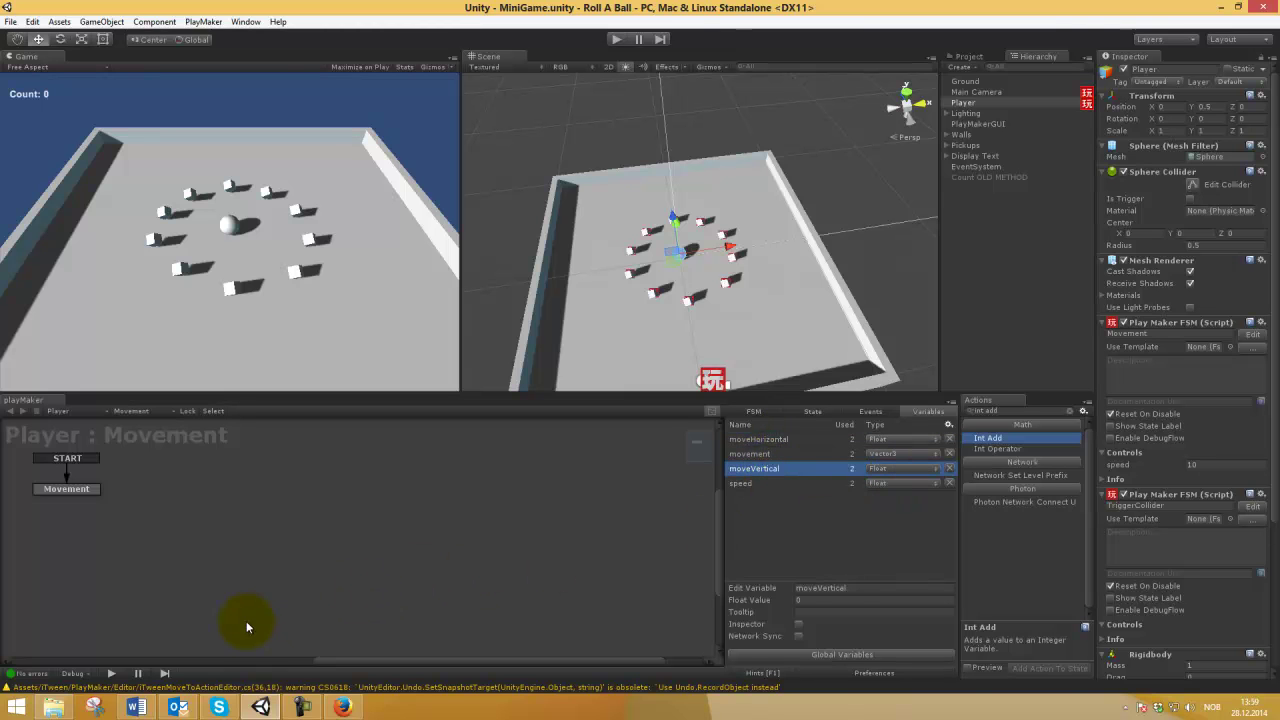
After checking the tutorial, inspect the movement Vector3 variable and start naming a new variable.
{"action": "left_click", "coordinate": [335, 712]}
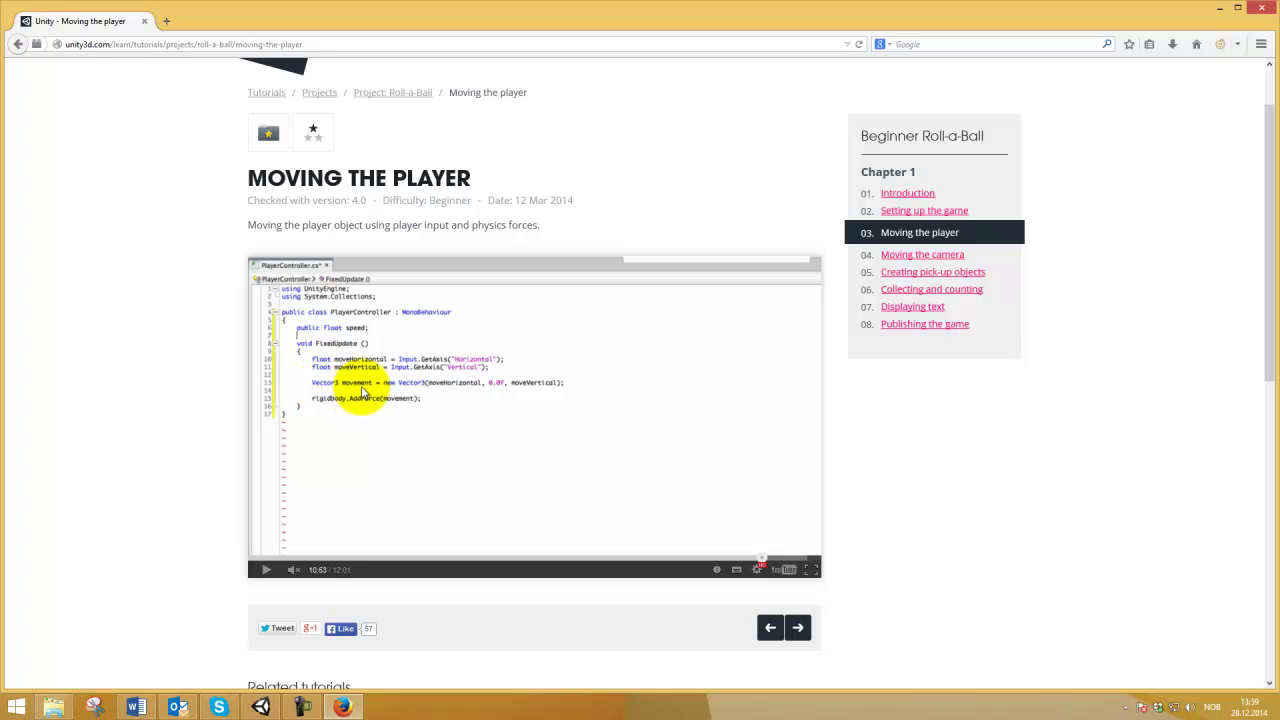
{"action": "left_click", "coordinate": [260, 707]}
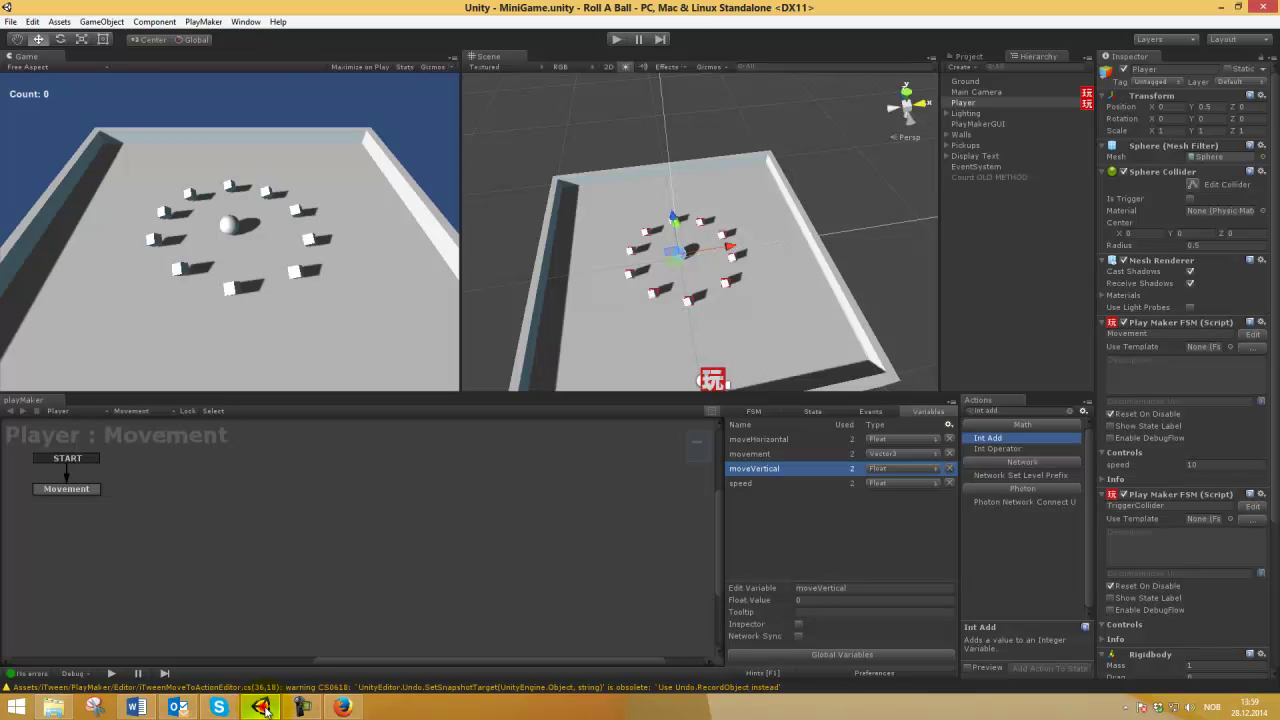
{"action": "left_click", "coordinate": [752, 454]}
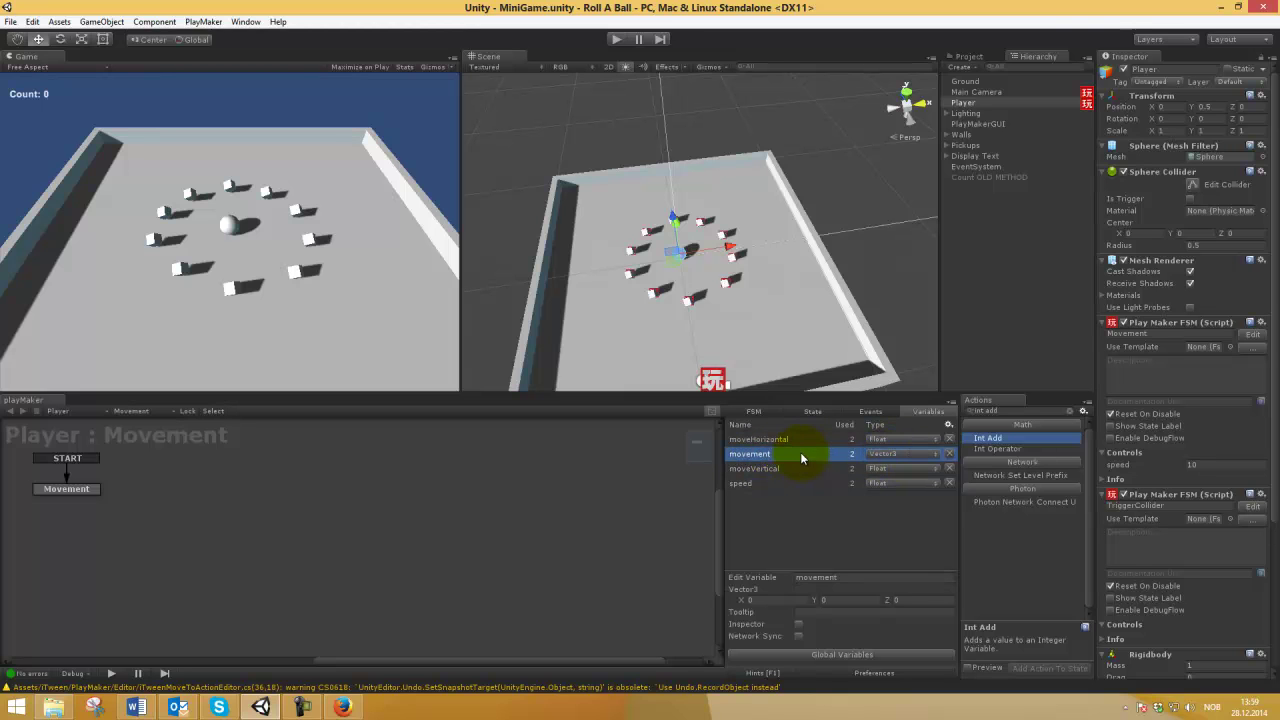
{"action": "left_click", "coordinate": [812, 562]}
{"action": "left_click", "coordinate": [862, 625]}
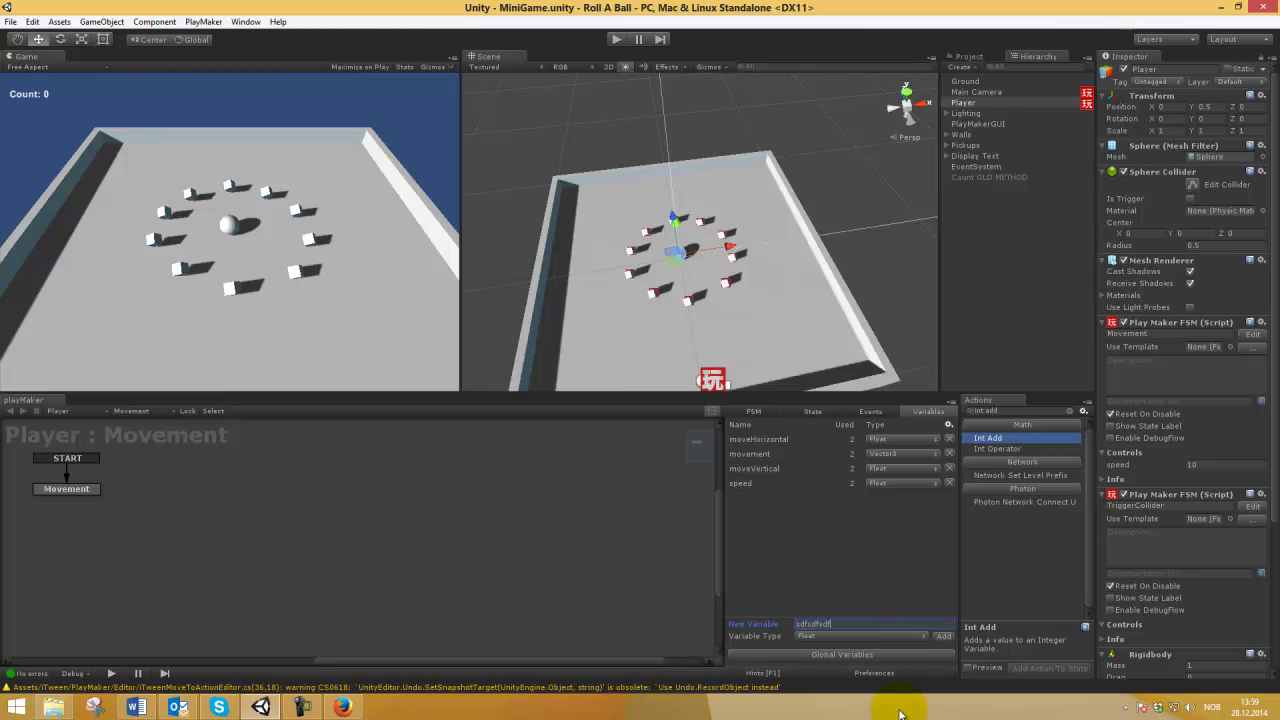
Review the Variable Type list and the movement Vector3 variable, then revisit the Moving the player page.
{"action": "left_click", "coordinate": [848, 637]}
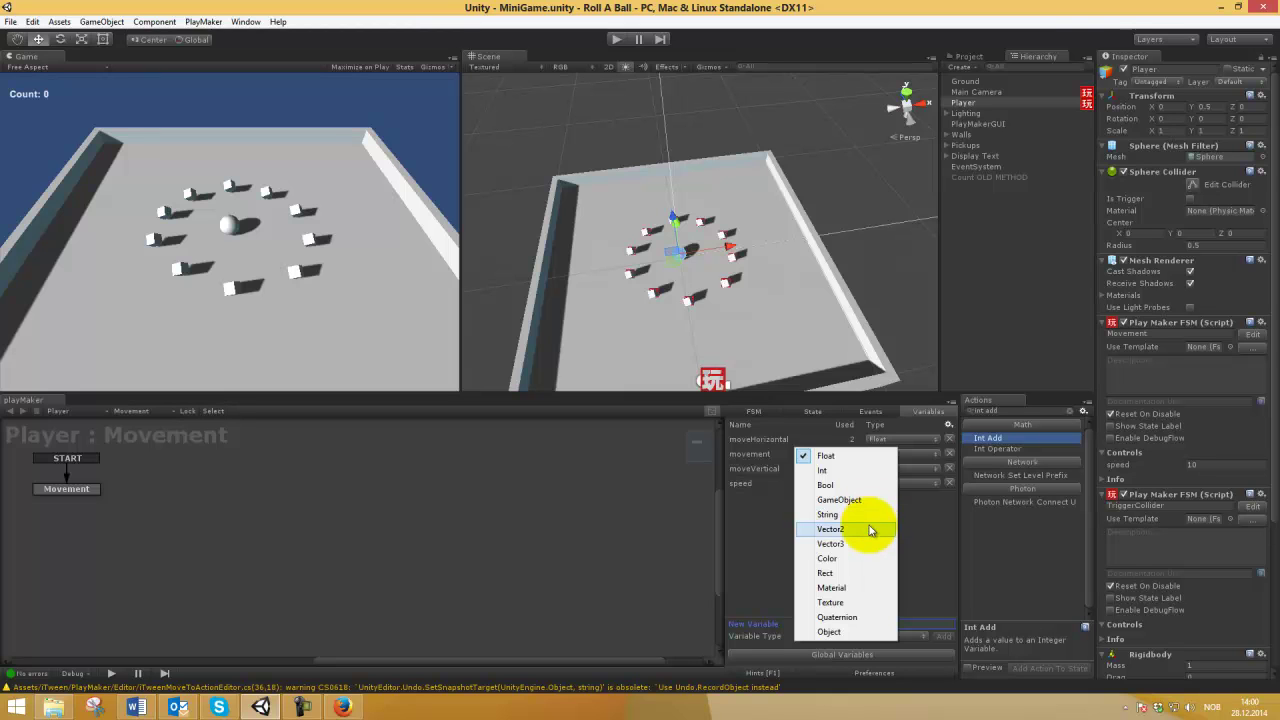
{"action": "left_click", "coordinate": [822, 545]}
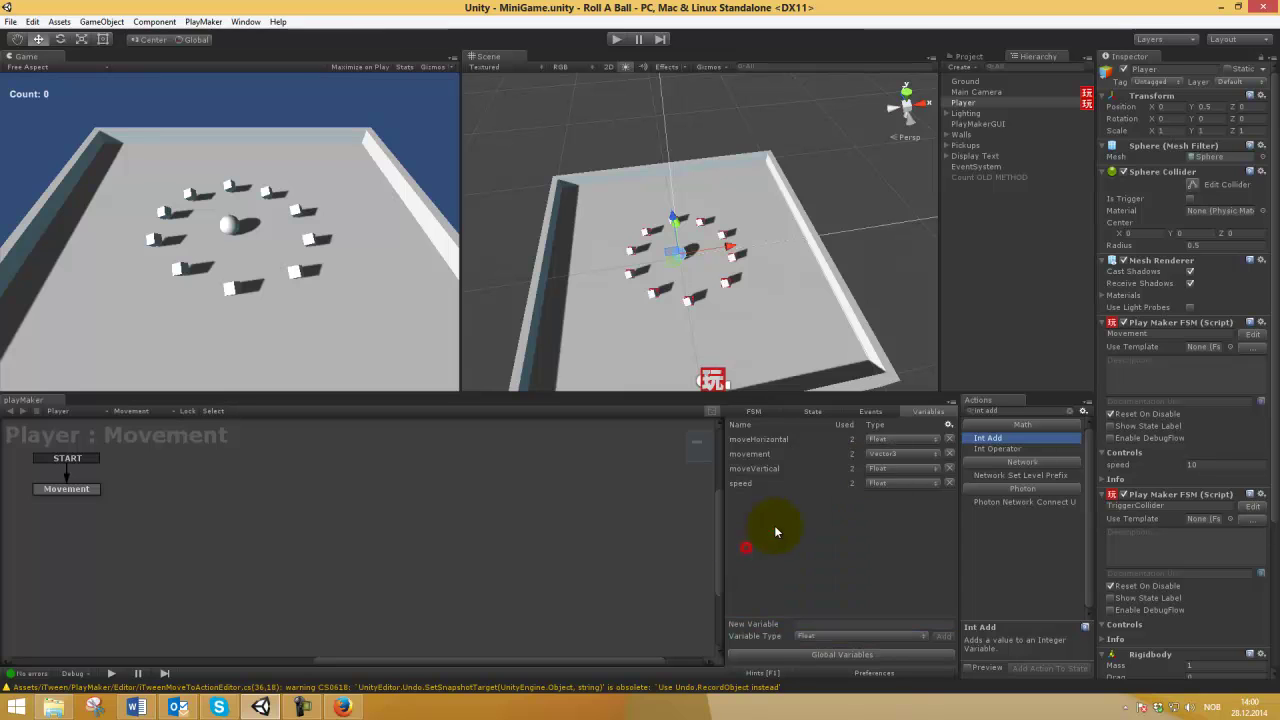
{"action": "left_click", "coordinate": [749, 456]}
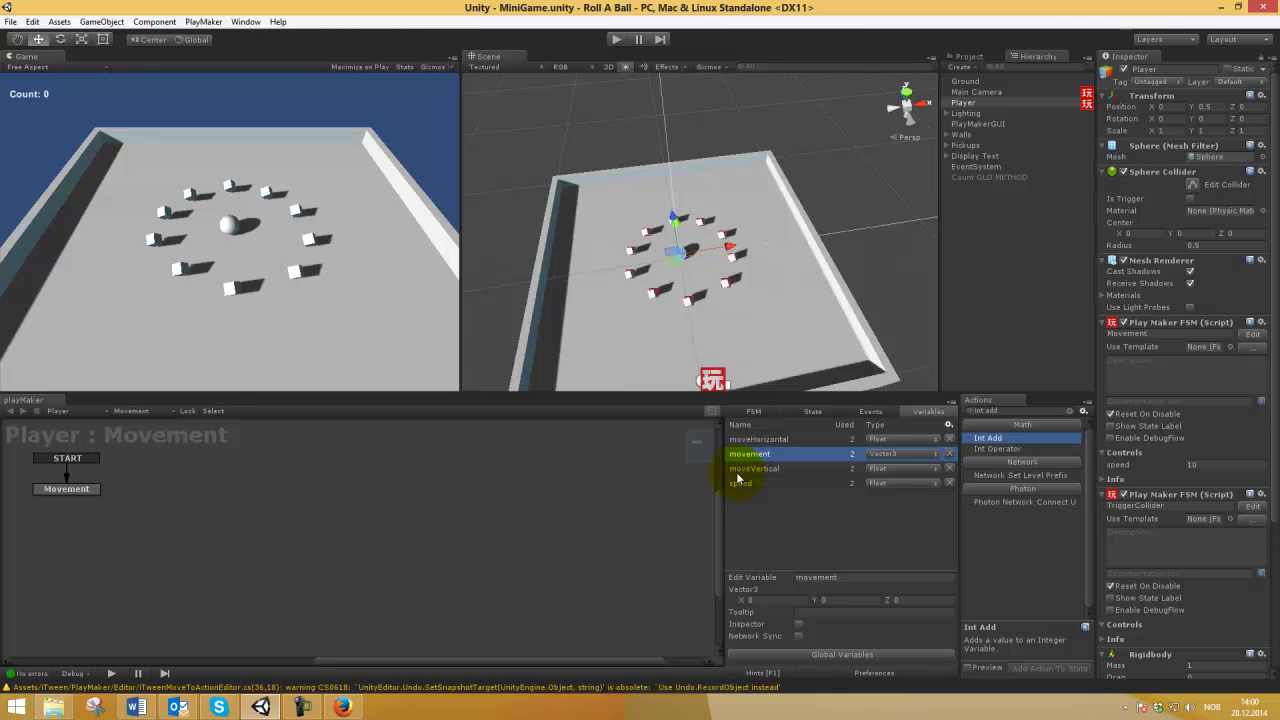
{"action": "left_click", "coordinate": [342, 707]}
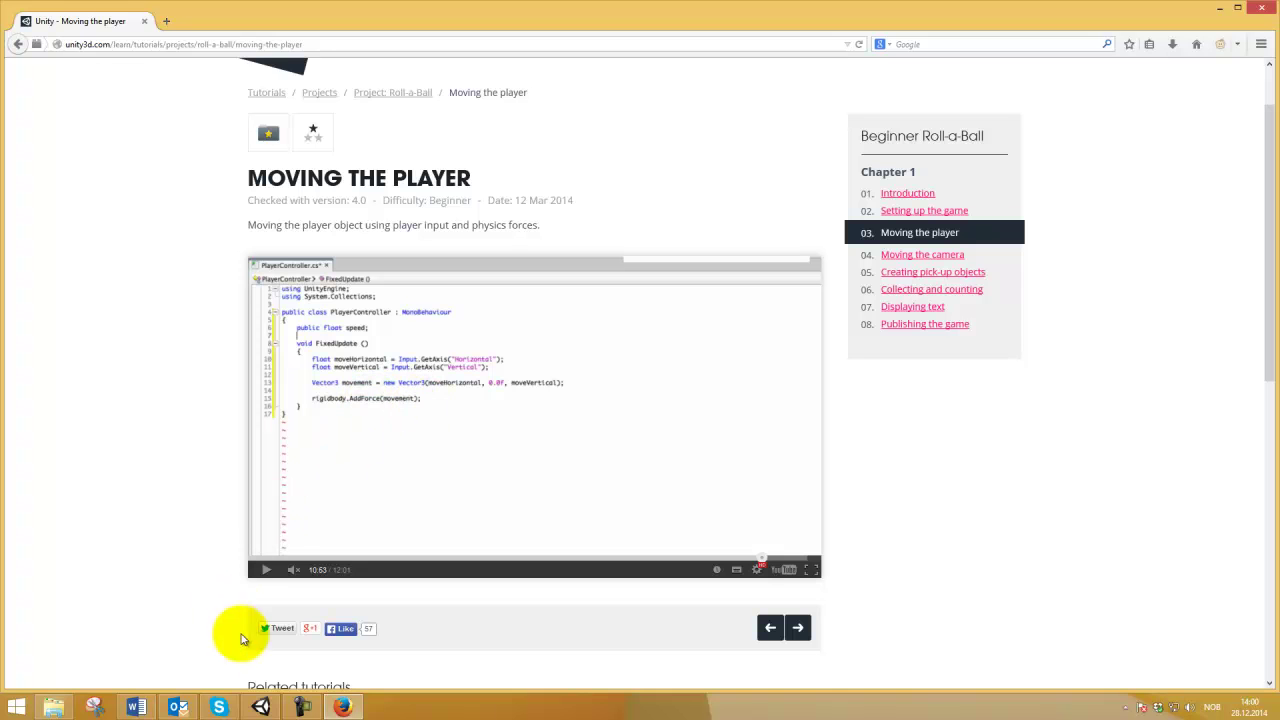
Collapse both PlayMaker FSM components, confirm the Player's Rigidbody via a 'rigid' search, and show Movement's actions.
{"action": "left_click", "coordinate": [274, 709]}
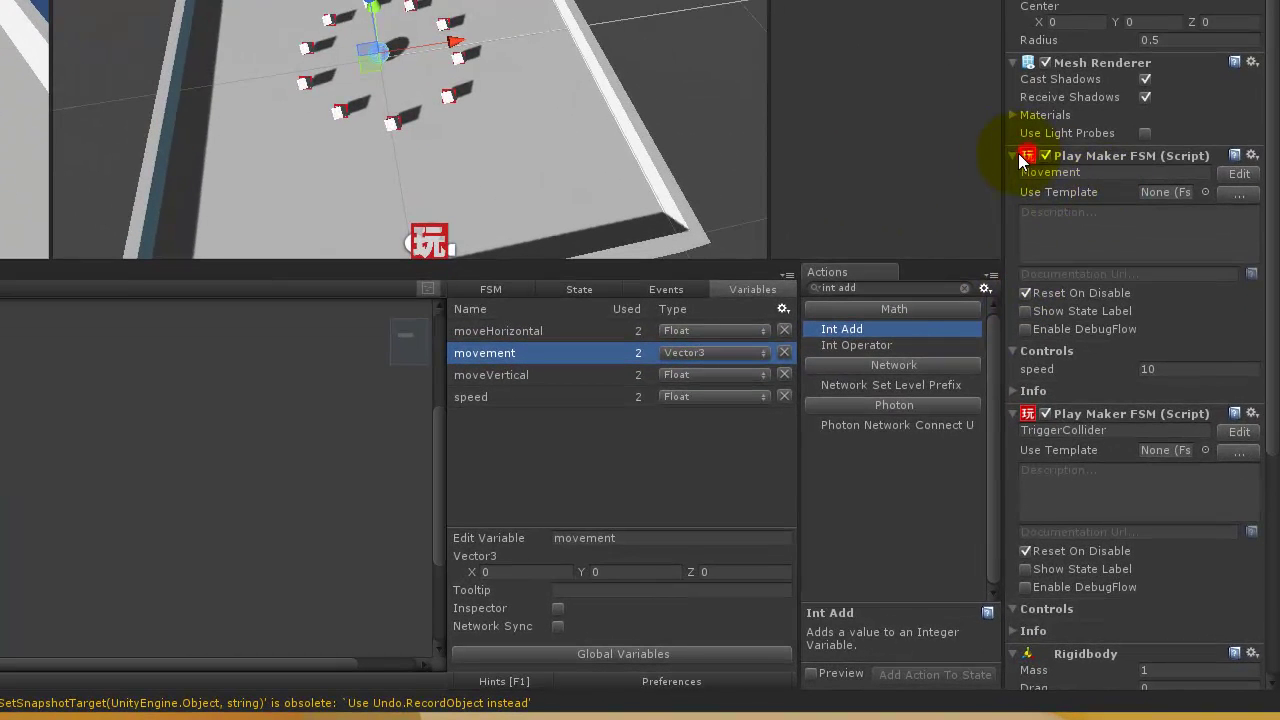
{"action": "left_click", "coordinate": [1018, 155]}
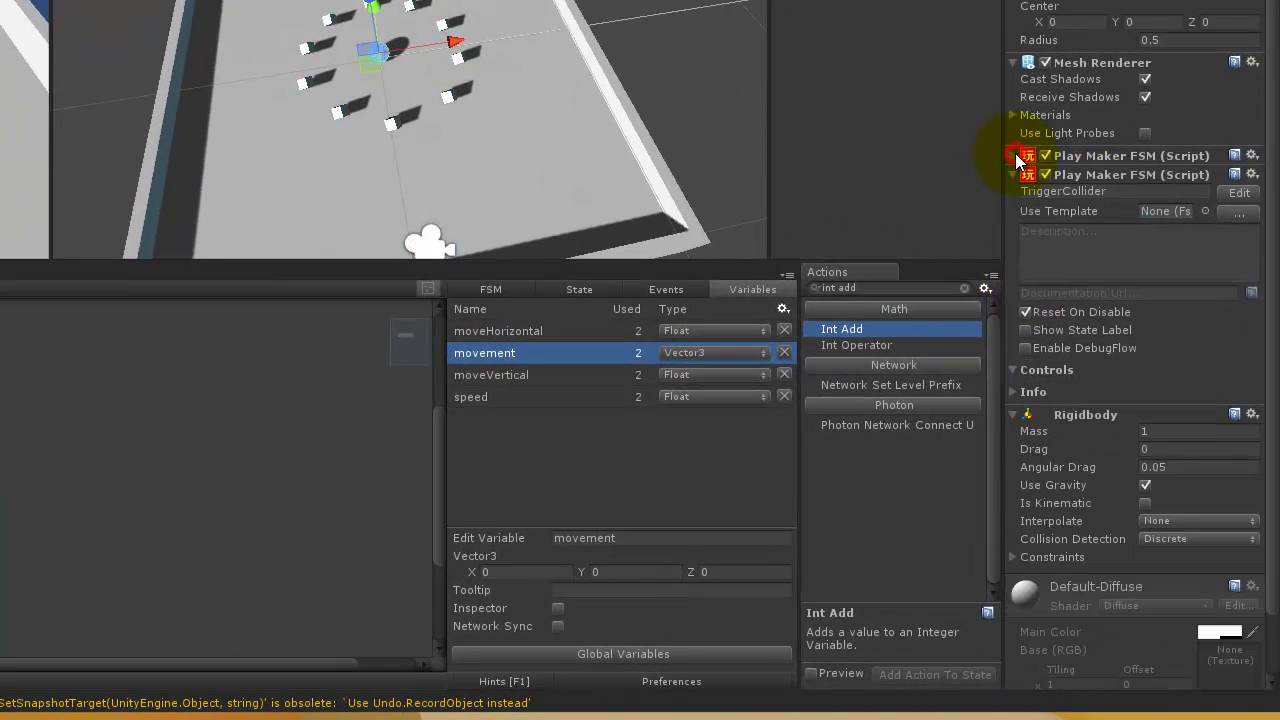
{"action": "left_click", "coordinate": [1019, 174]}
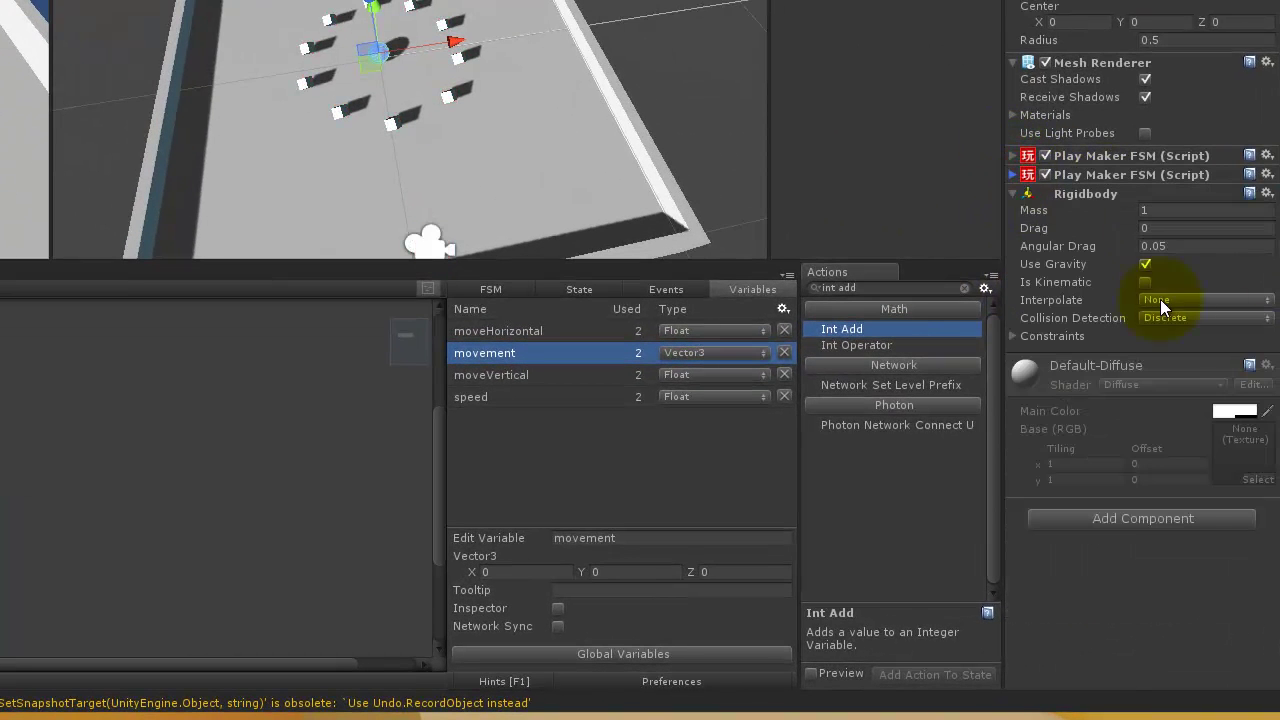
{"action": "left_click", "coordinate": [1161, 518]}
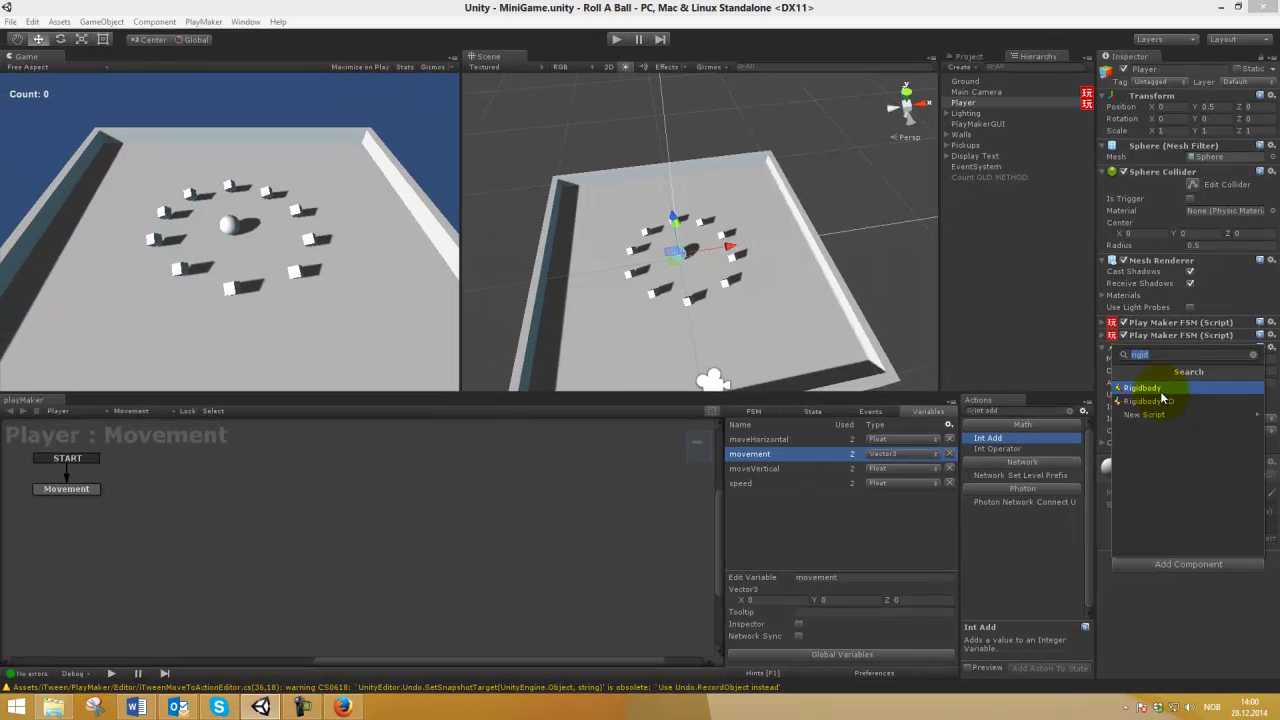
{"action": "left_click", "coordinate": [1168, 627]}
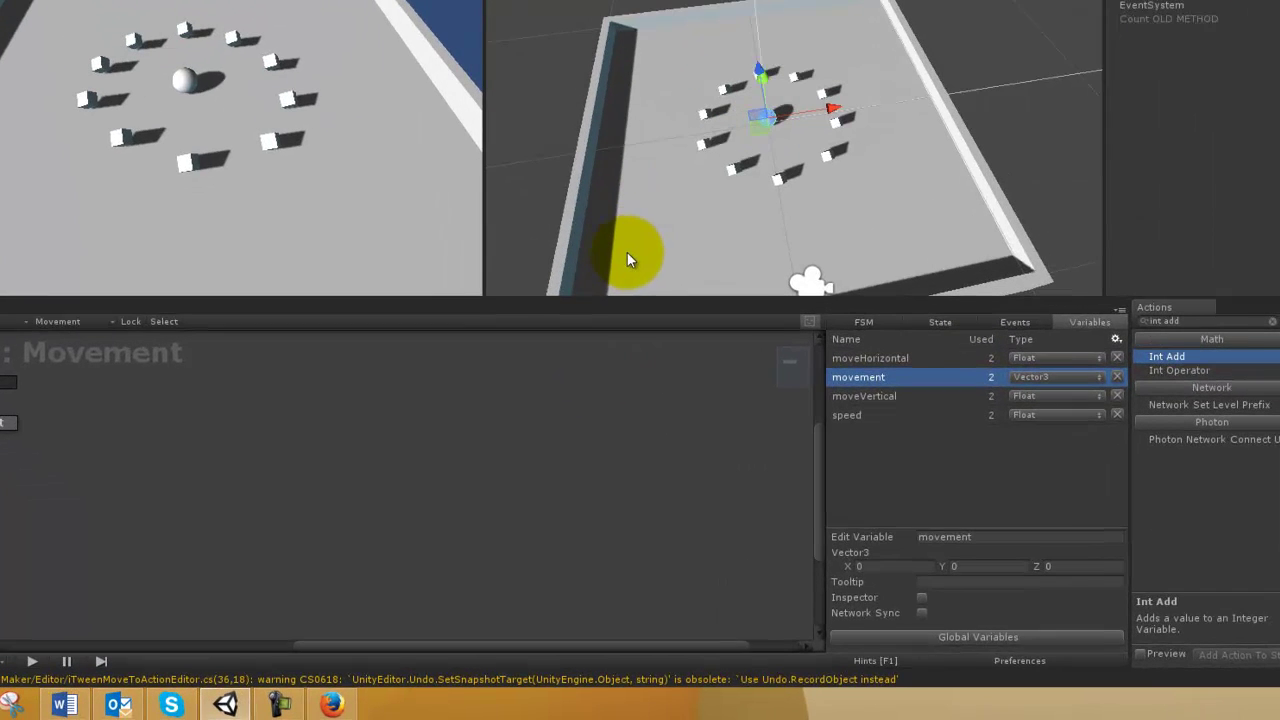
{"action": "left_click", "coordinate": [88, 490]}
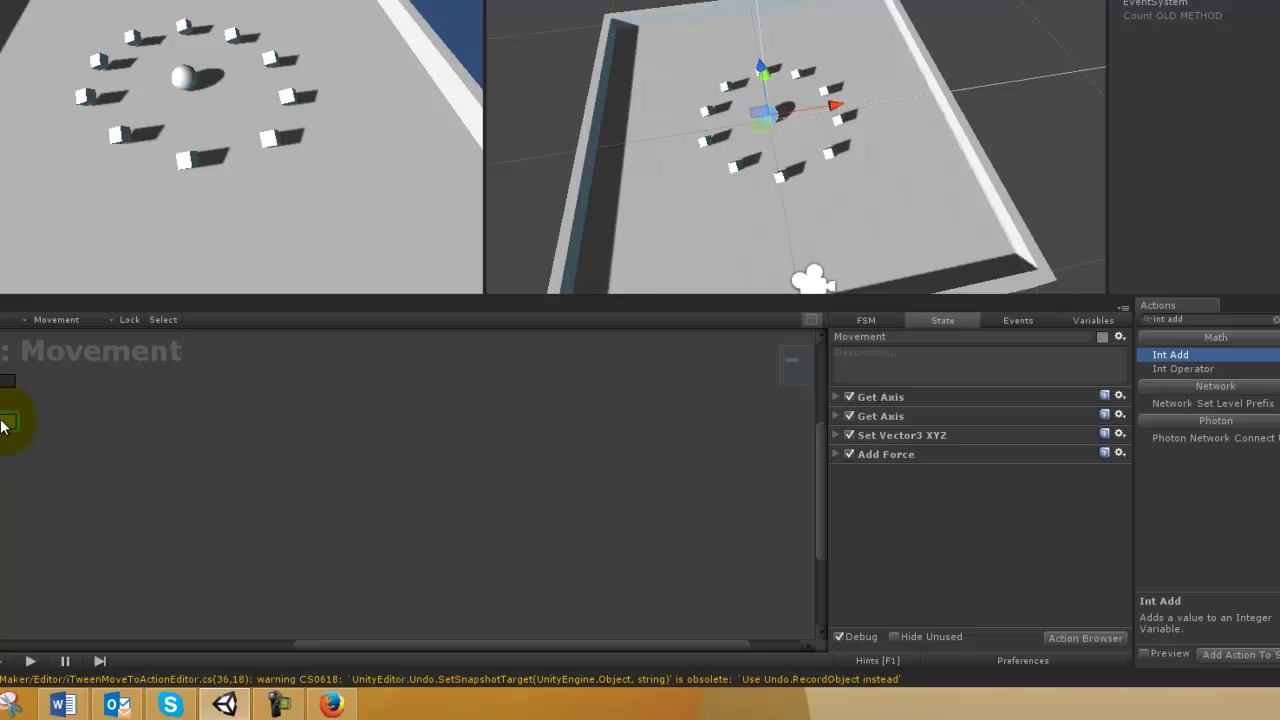
Expand the first Get Axis action's settings and compare them with the tutorial page.
{"action": "left_click", "coordinate": [833, 398]}
{"action": "left_click", "coordinate": [331, 705]}
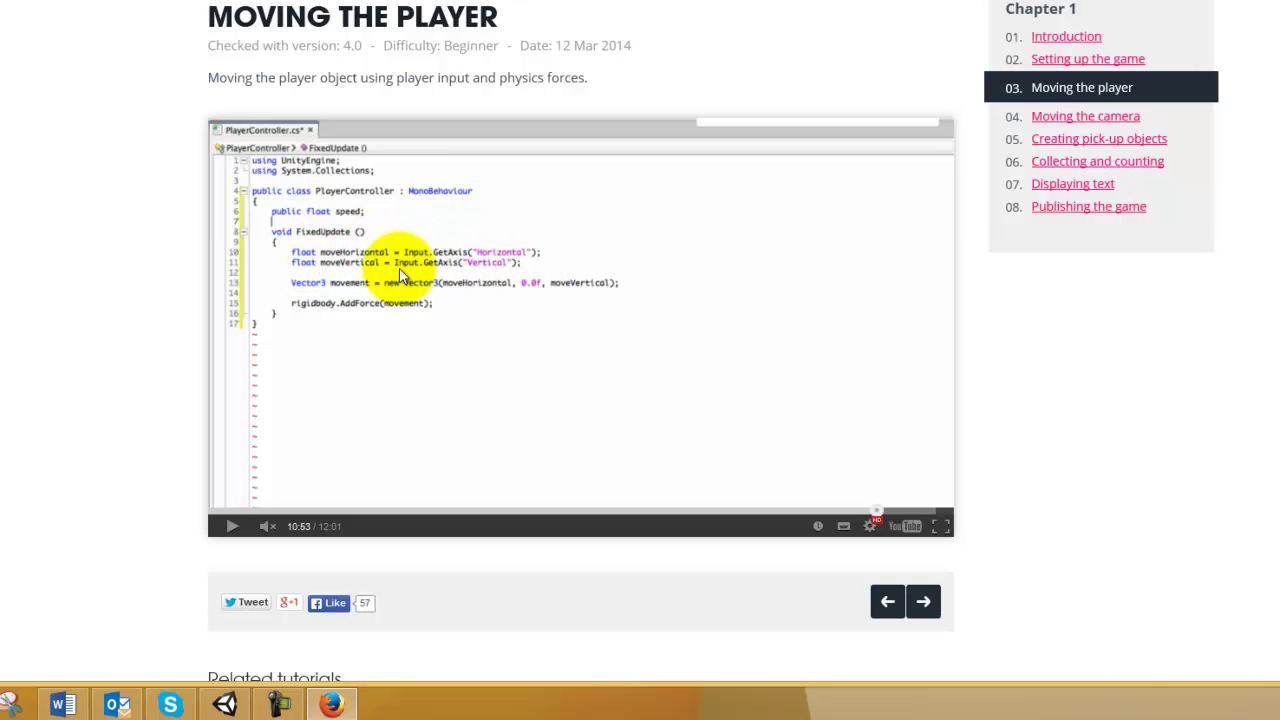
{"action": "left_click", "coordinate": [225, 704]}
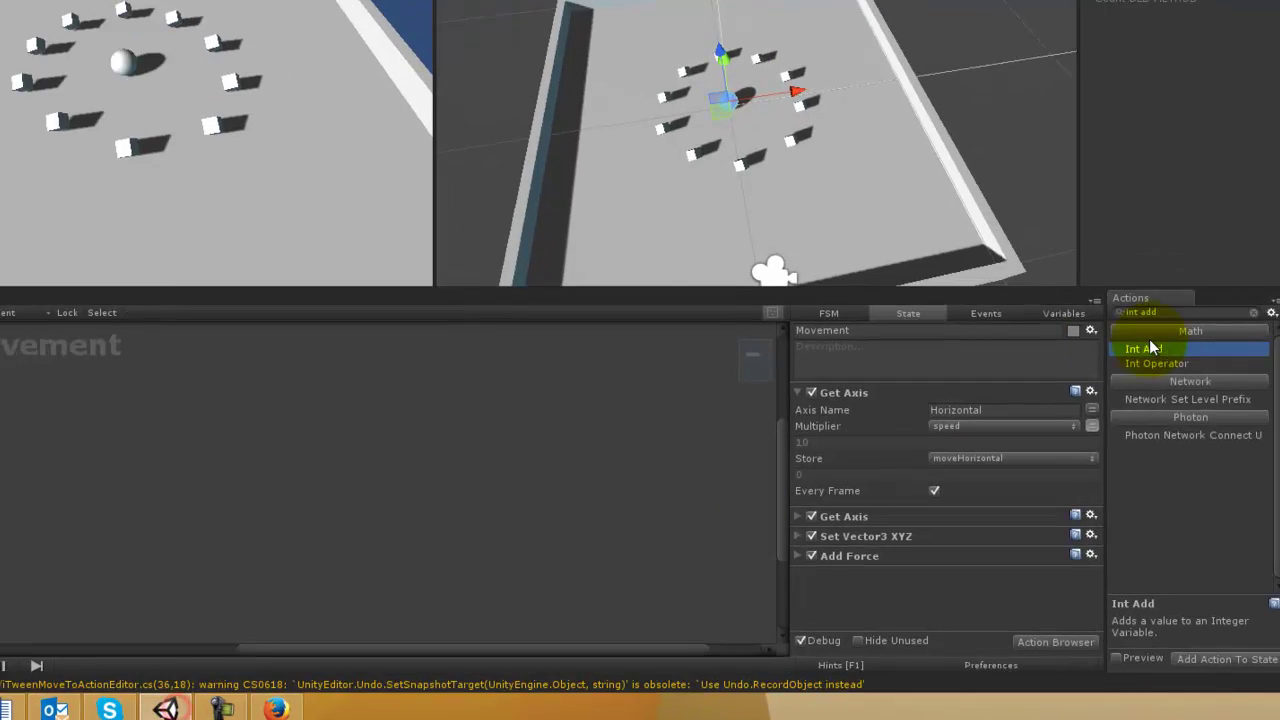
Clear the action search and select Get Axis in the Input category.
{"action": "left_click", "coordinate": [1180, 291]}
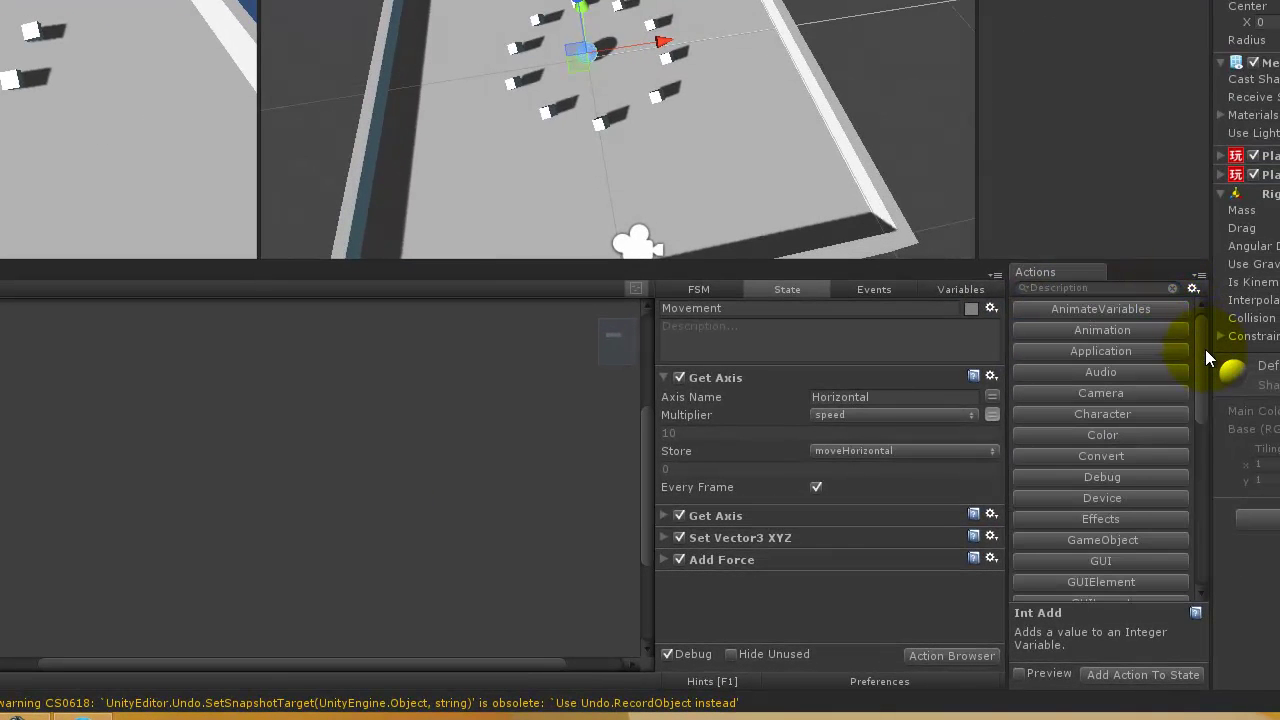
{"action": "left_click_drag", "start_coordinate": [1205, 349], "coordinate": [1202, 423]}
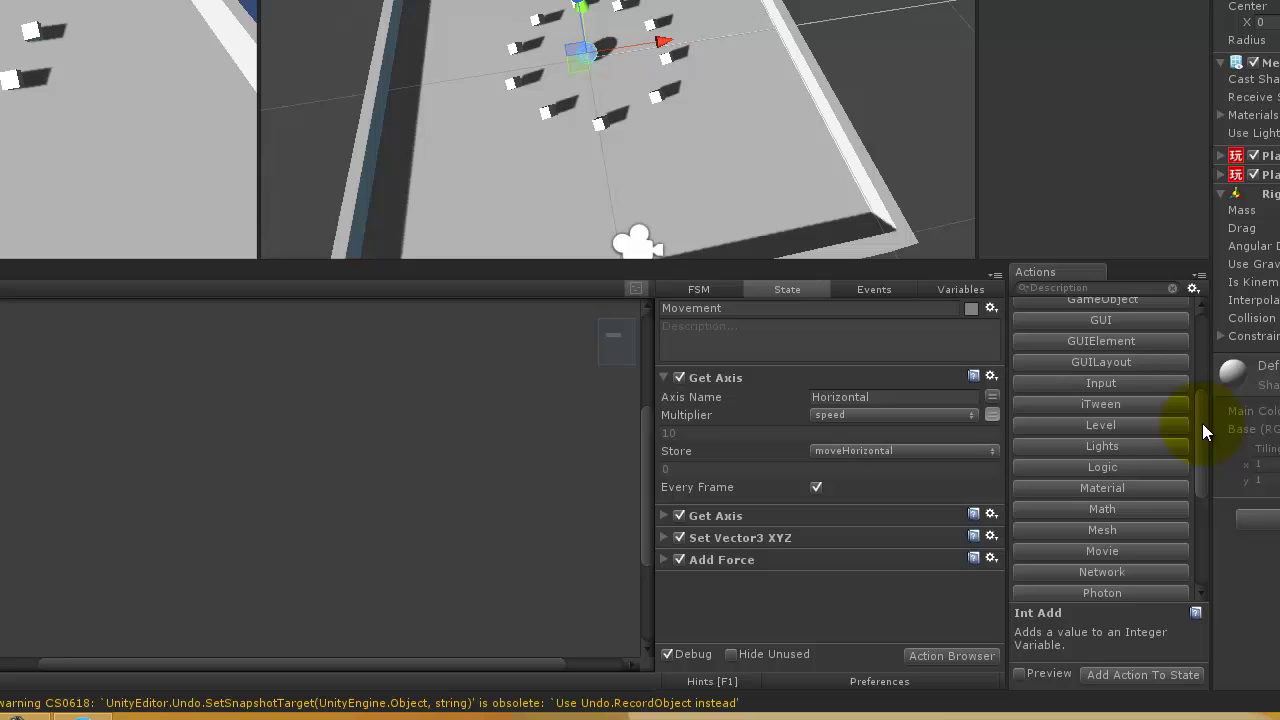
{"action": "left_click", "coordinate": [1106, 384]}
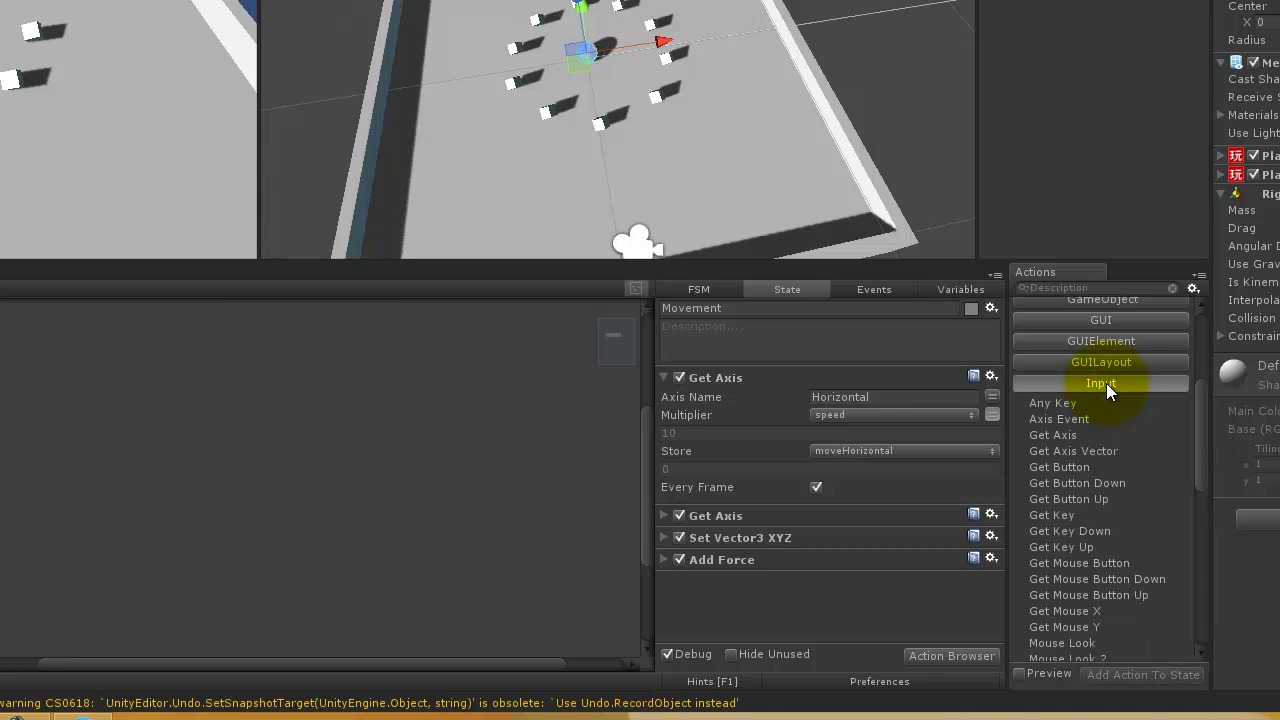
{"action": "left_click", "coordinate": [1061, 437]}
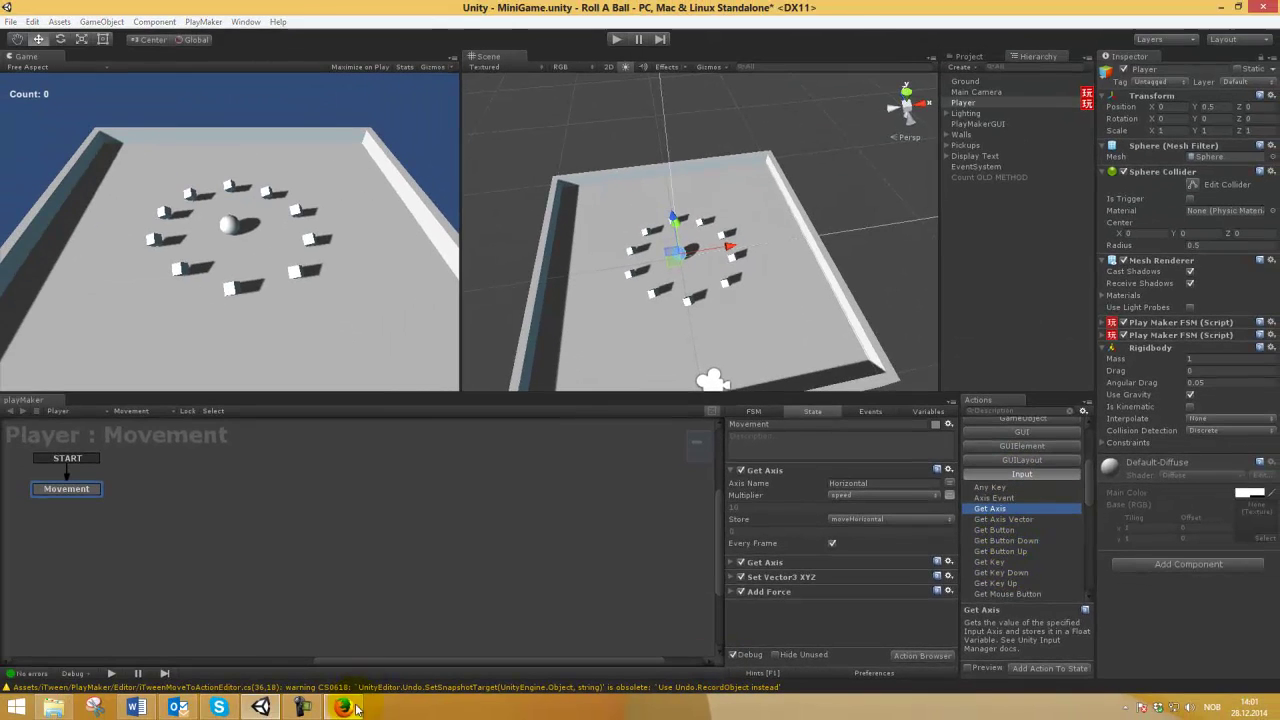
{"action": "left_click", "coordinate": [352, 707]}
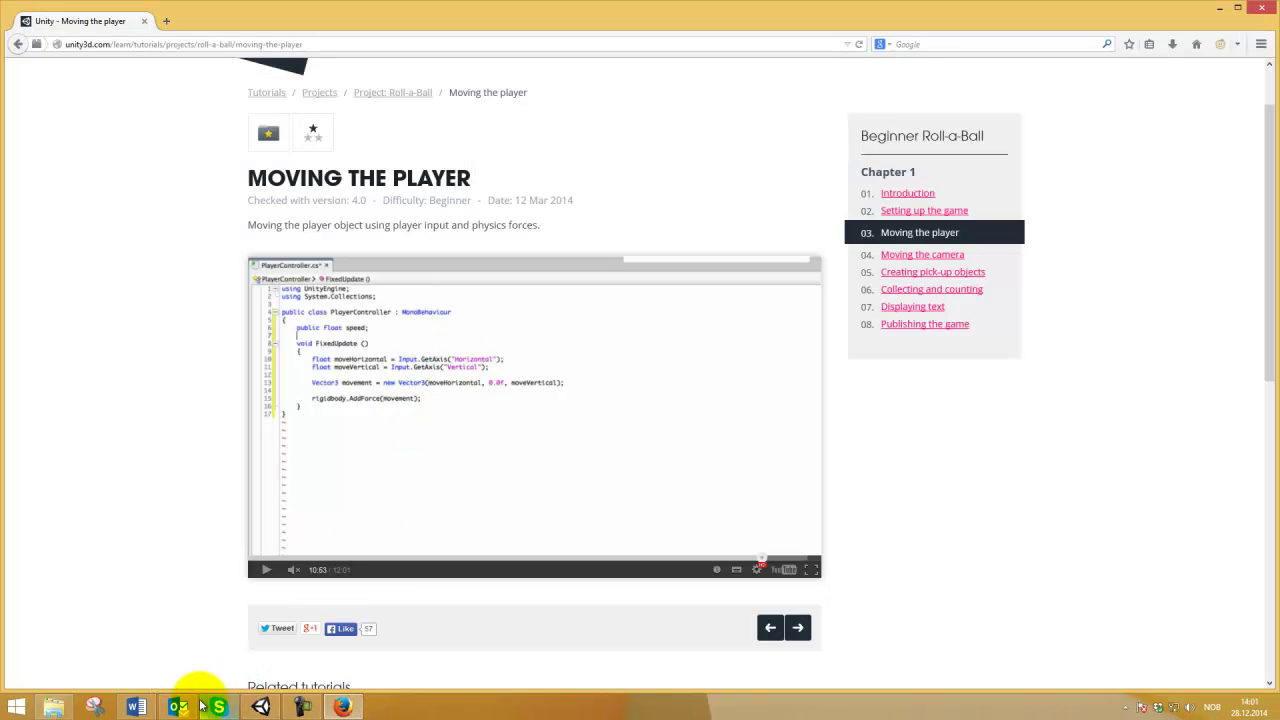
Add another Get Axis action to the Movement state with Axis Name Horizontal.
{"action": "left_click", "coordinate": [260, 707]}
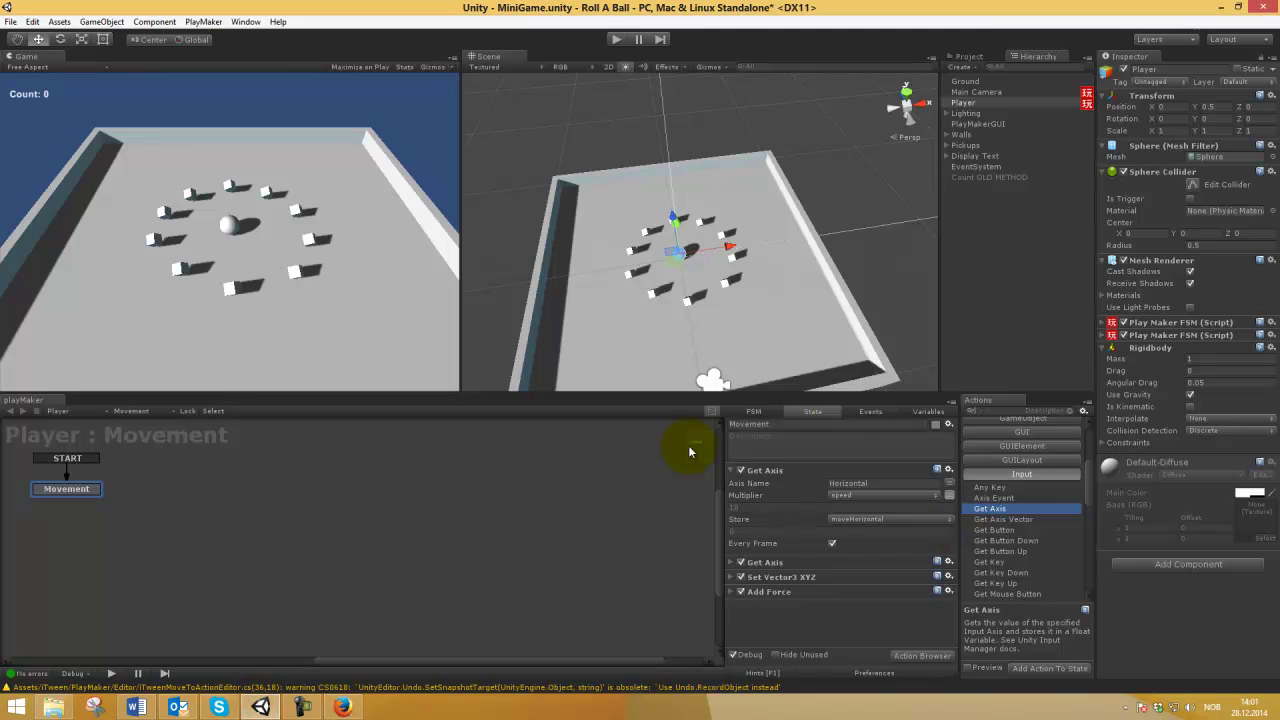
{"action": "left_click", "coordinate": [731, 472]}
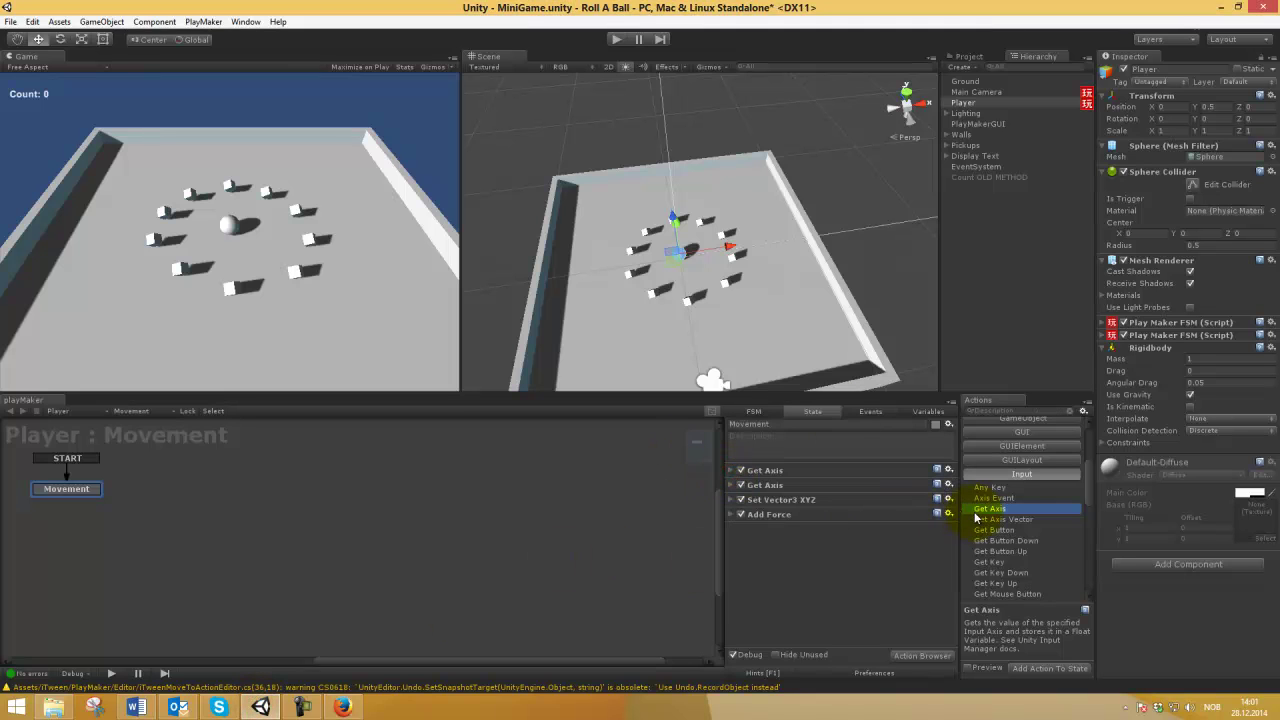
{"action": "left_click_drag", "start_coordinate": [989, 508], "coordinate": [800, 530]}
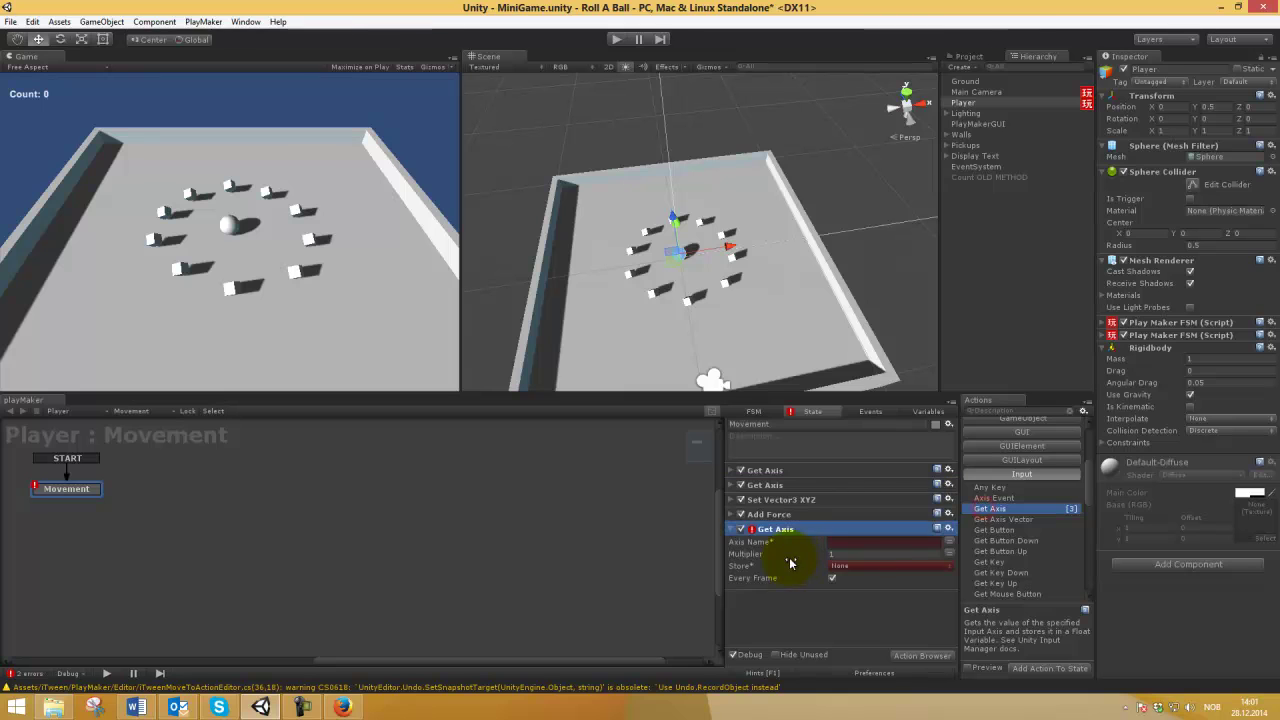
{"action": "left_click", "coordinate": [850, 541]}
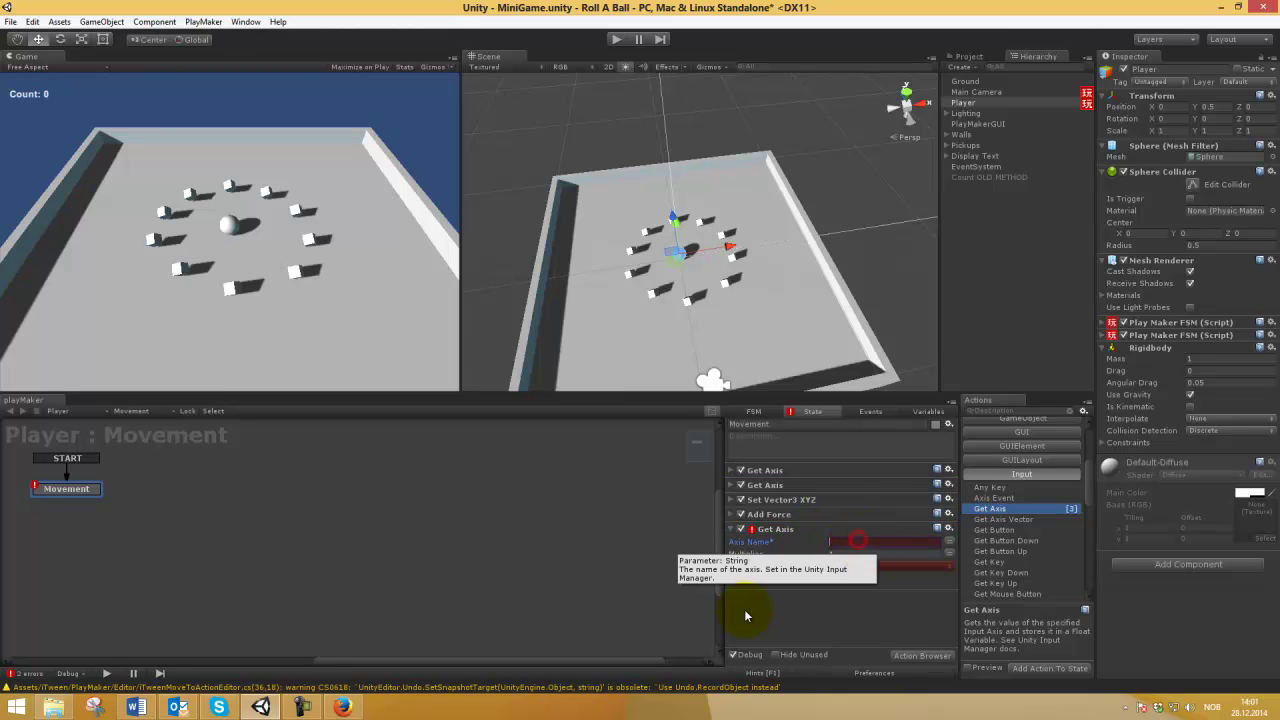
{"action": "type", "text": "Horizontal"}
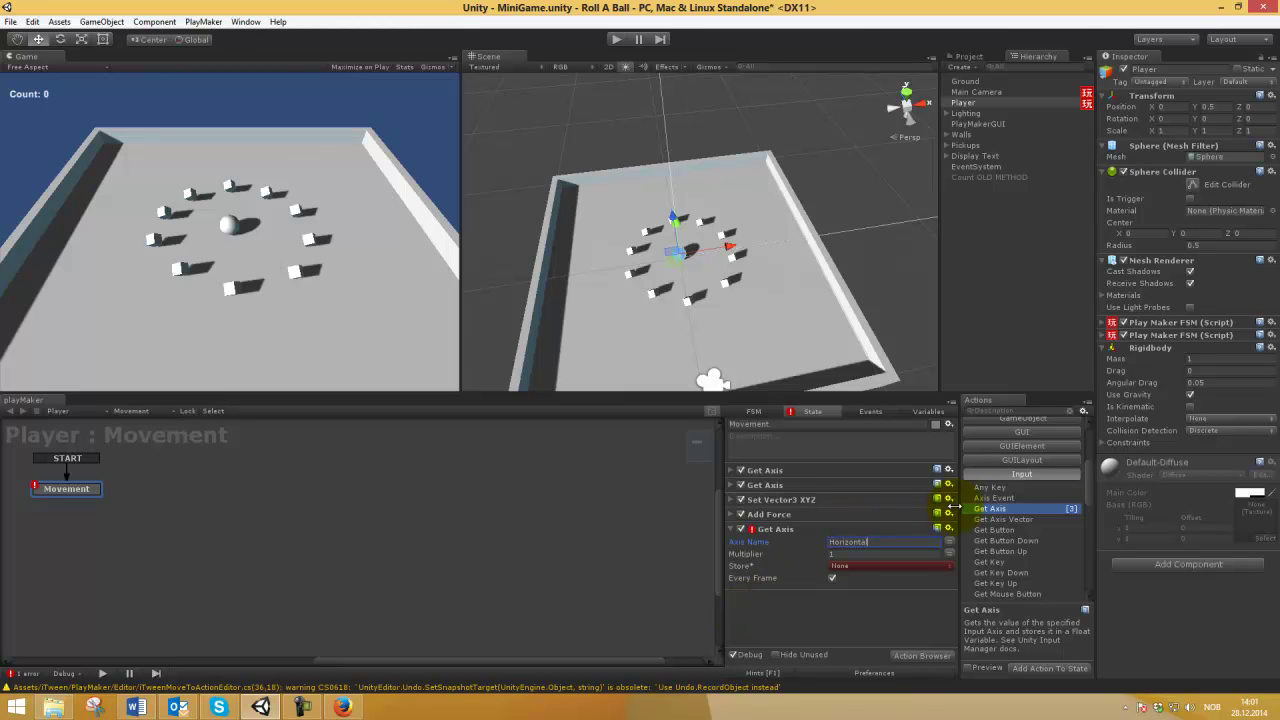
Remove the duplicate Horizontal Get Axis and the empty Get Axis actions with Remove Action.
{"action": "left_click_drag", "start_coordinate": [992, 497], "coordinate": [881, 626]}
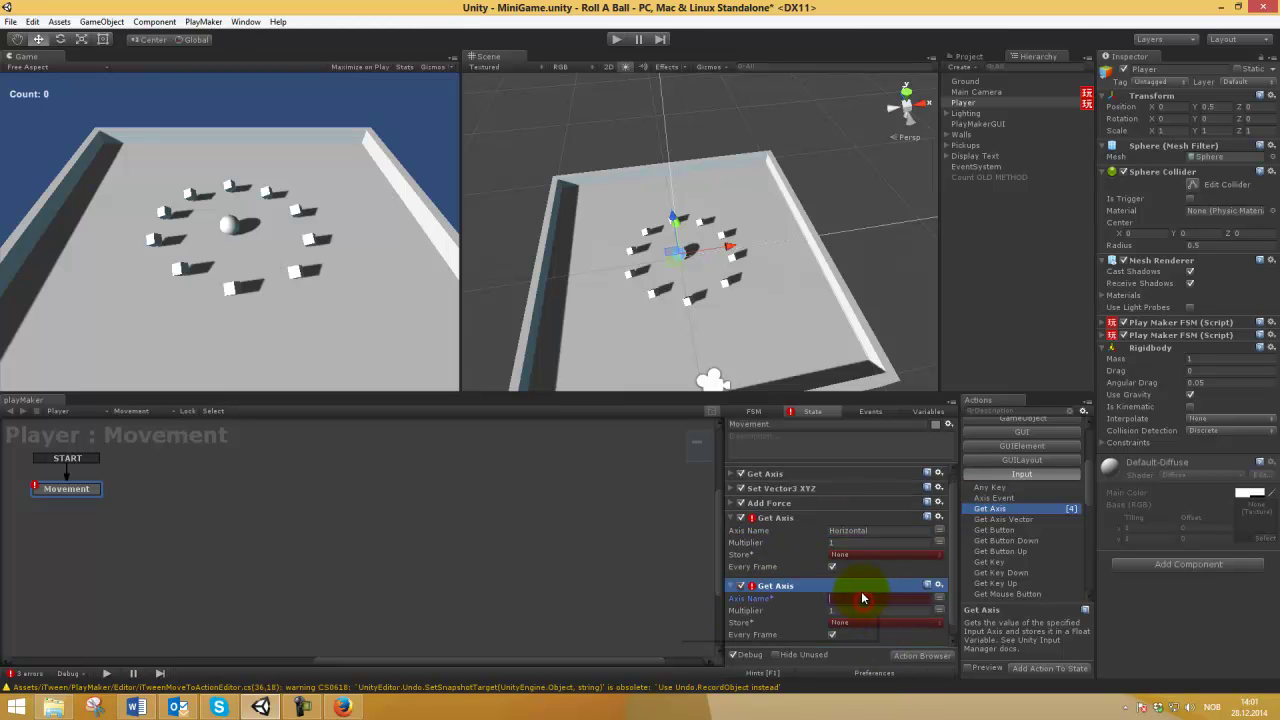
{"action": "left_click", "coordinate": [851, 518]}
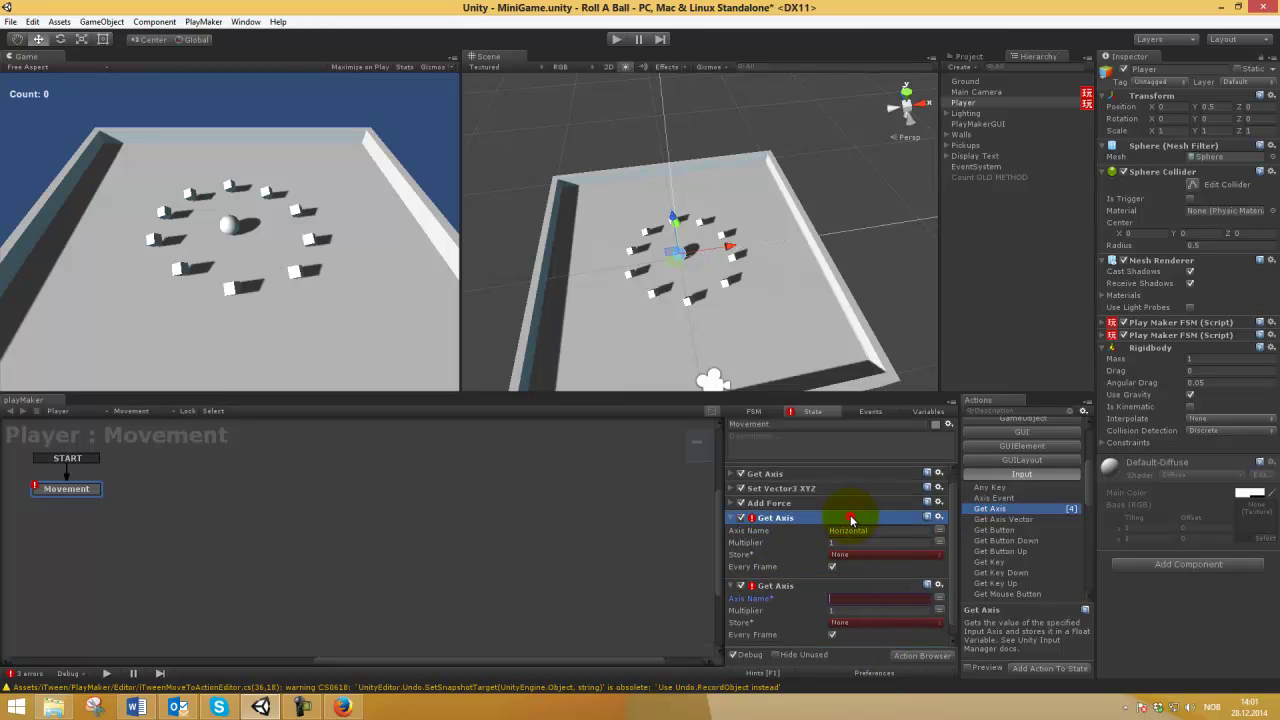
{"action": "left_click", "coordinate": [938, 517]}
{"action": "left_click", "coordinate": [995, 682]}
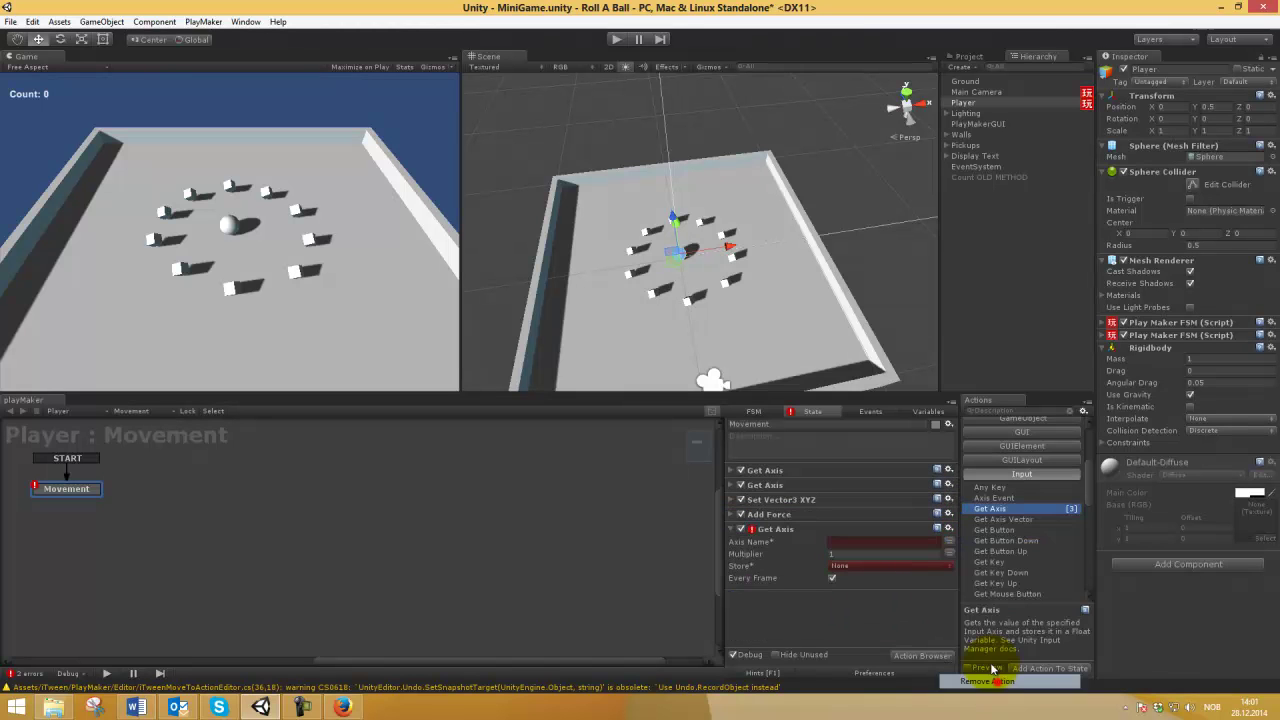
{"action": "left_click", "coordinate": [948, 529]}
{"action": "left_click", "coordinate": [962, 516]}
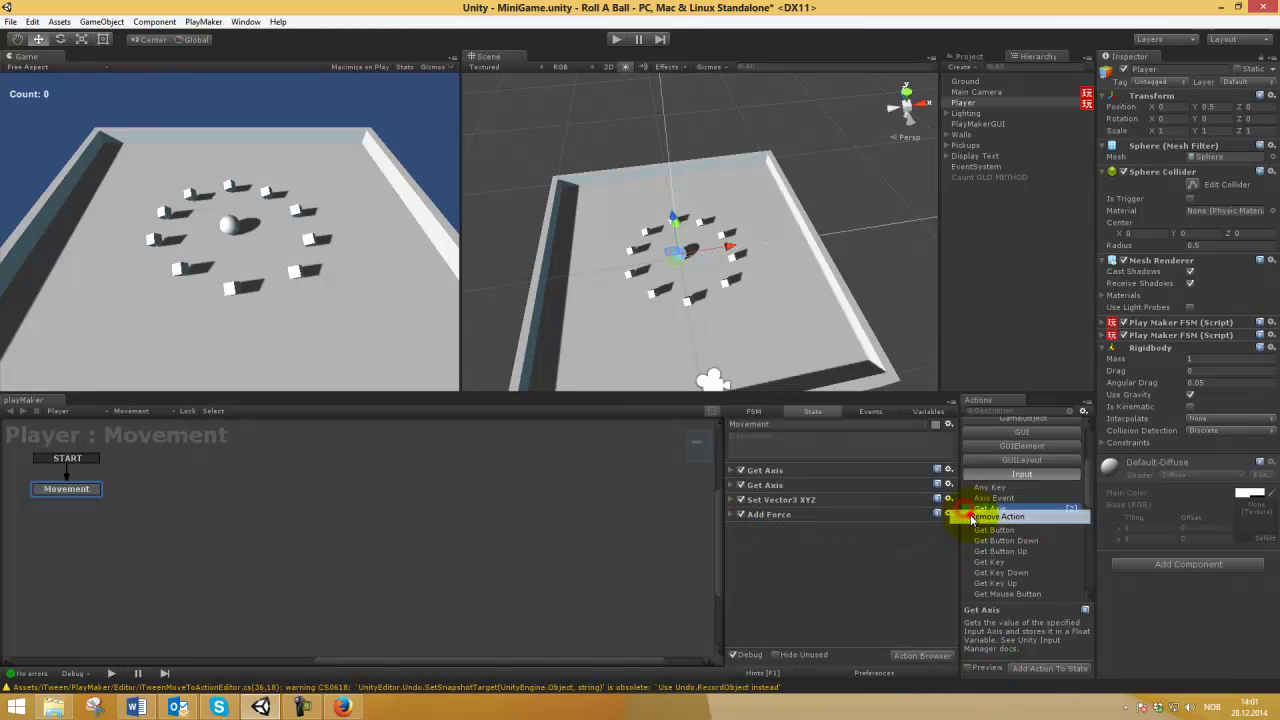
{"action": "left_click", "coordinate": [735, 470]}
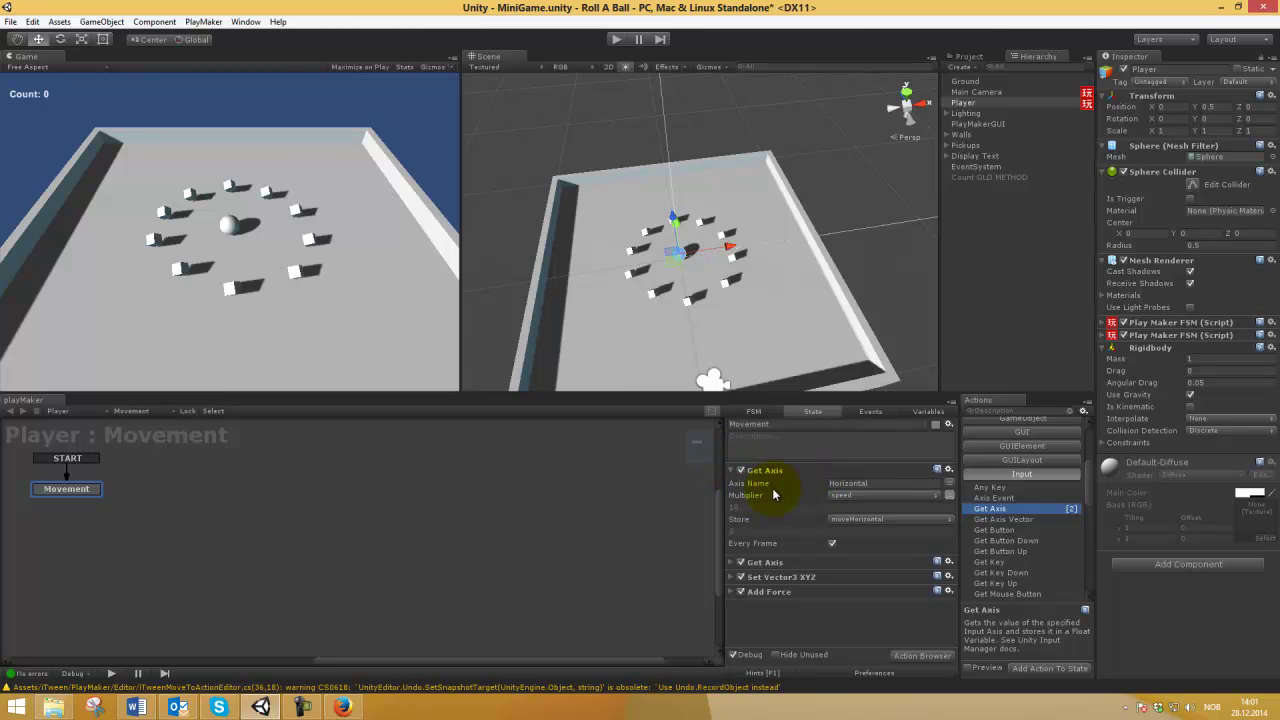
Check the speed variable, then expand the second Get Axis action's settings.
{"action": "left_click", "coordinate": [908, 413]}
{"action": "left_click", "coordinate": [770, 488]}
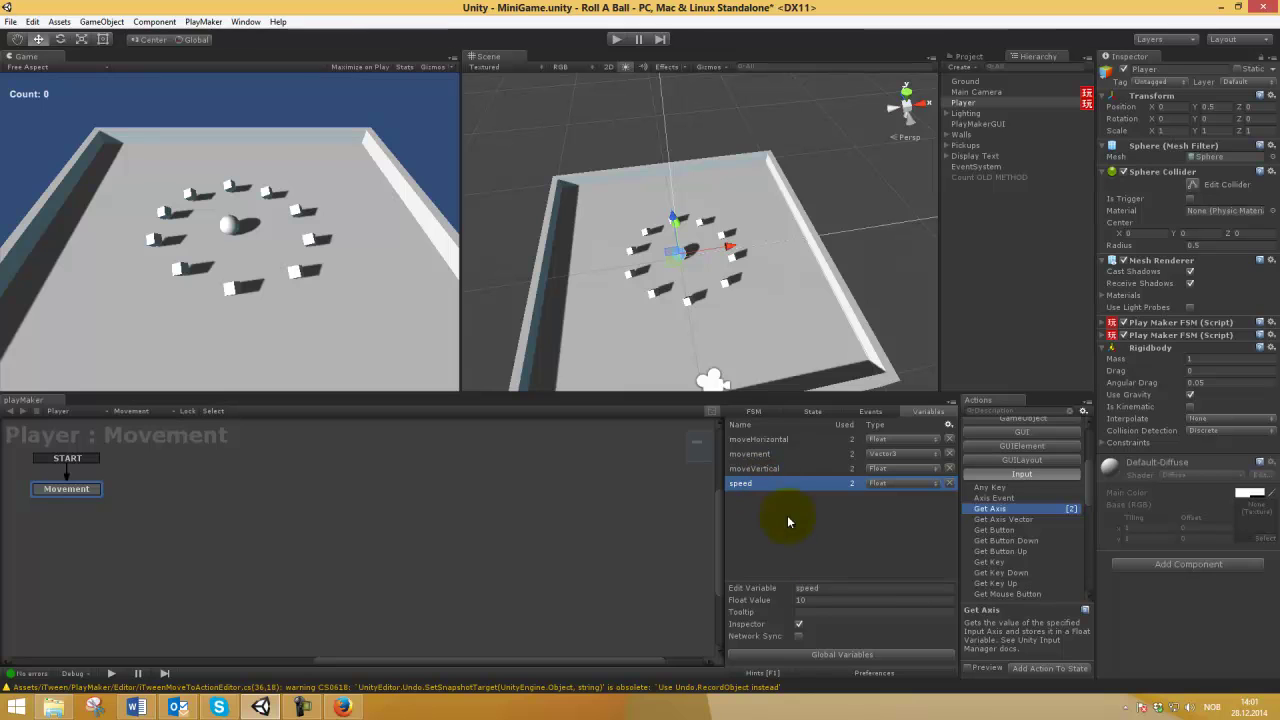
{"action": "left_click", "coordinate": [806, 413]}
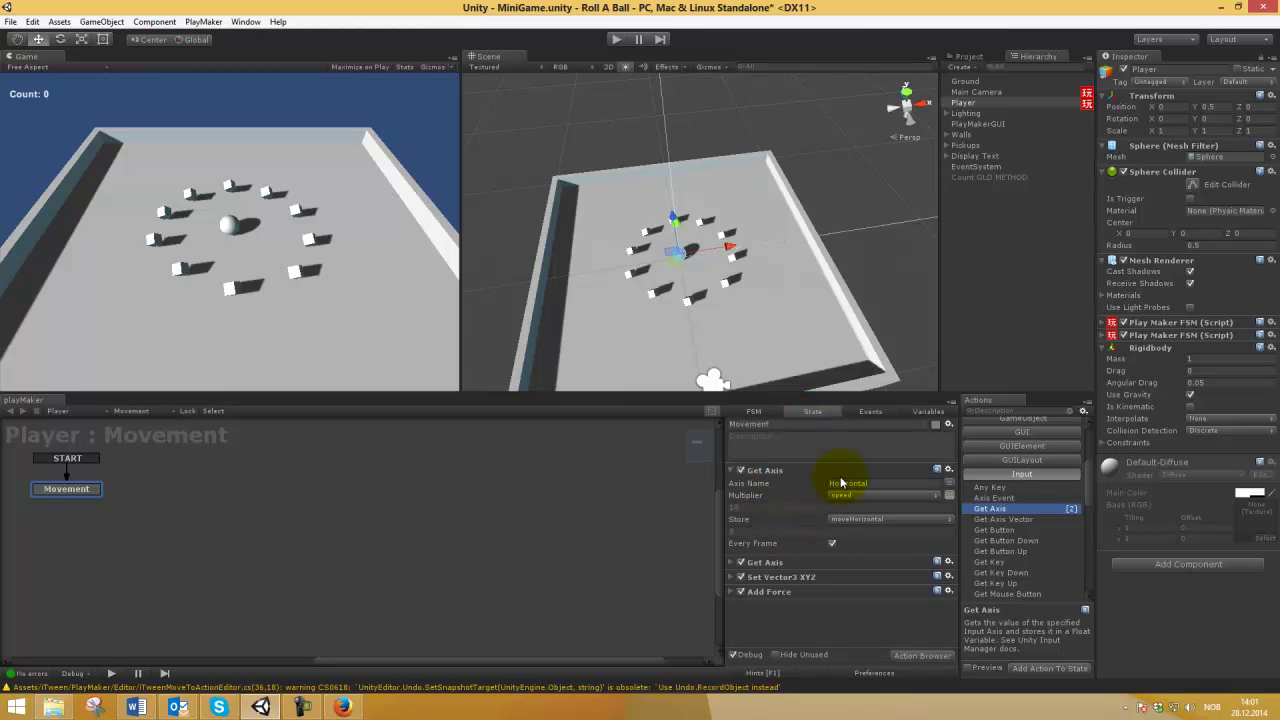
{"action": "left_click", "coordinate": [745, 562]}
{"action": "left_click", "coordinate": [733, 563]}
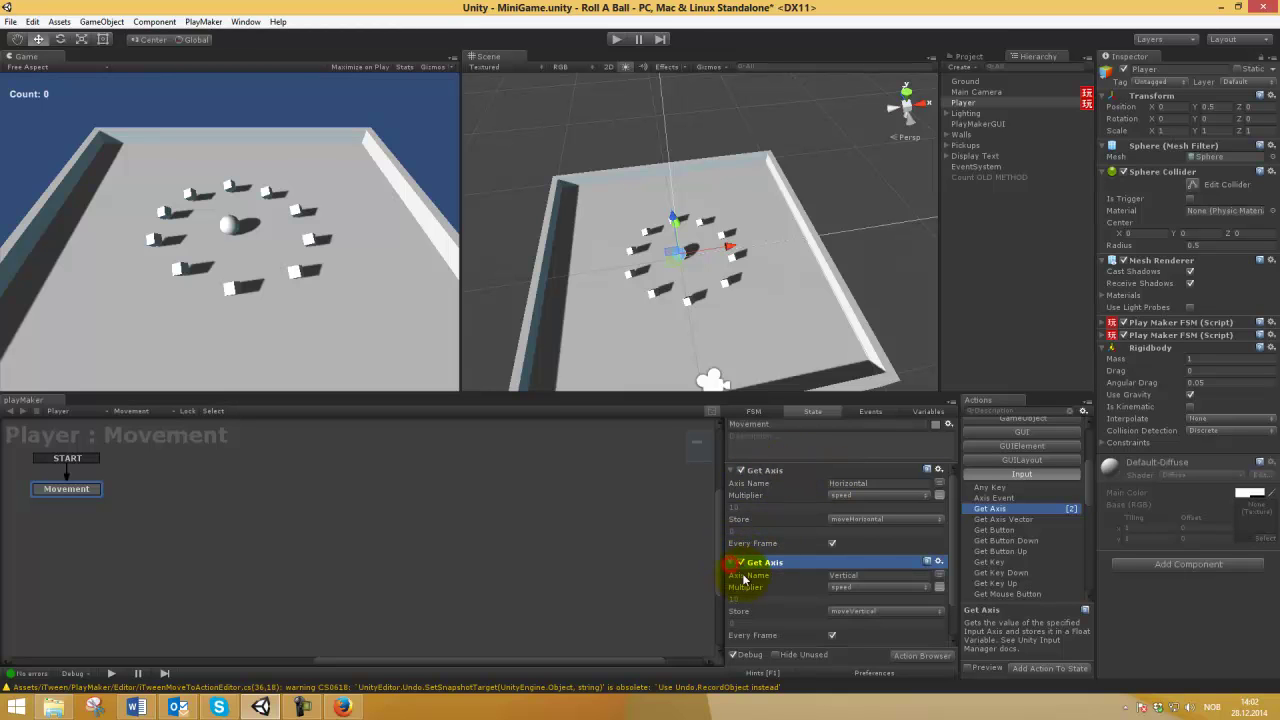
Recheck speed and expand the TriggerCollider and Movement FSM components to show speed 10.
{"action": "left_click", "coordinate": [926, 411]}
{"action": "left_click", "coordinate": [778, 483]}
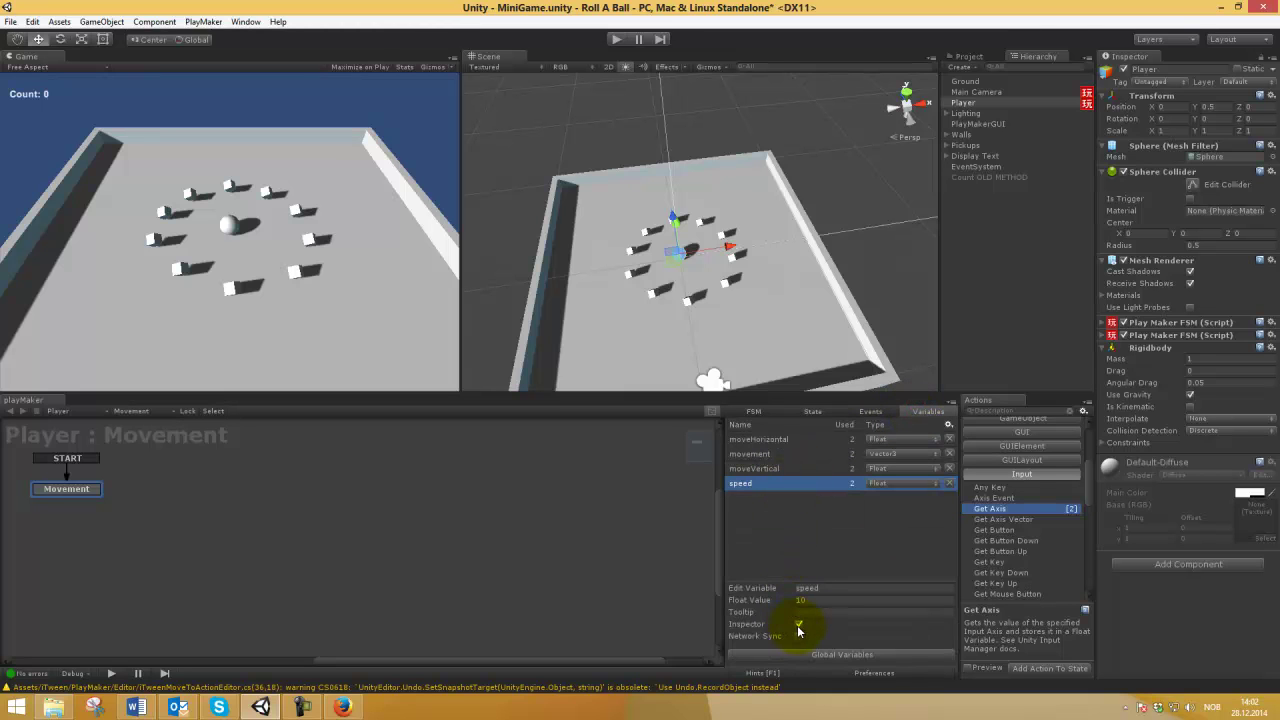
{"action": "left_click", "coordinate": [812, 411]}
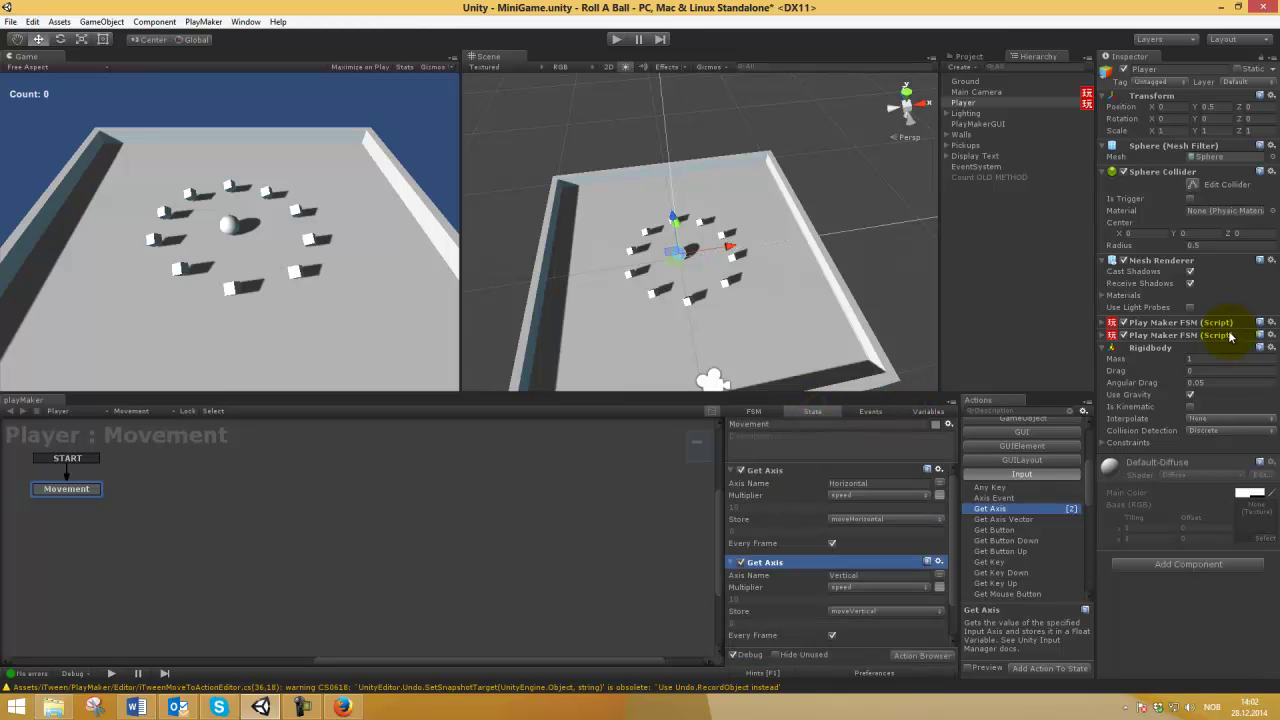
{"action": "left_click", "coordinate": [1103, 336]}
{"action": "left_click", "coordinate": [1105, 323]}
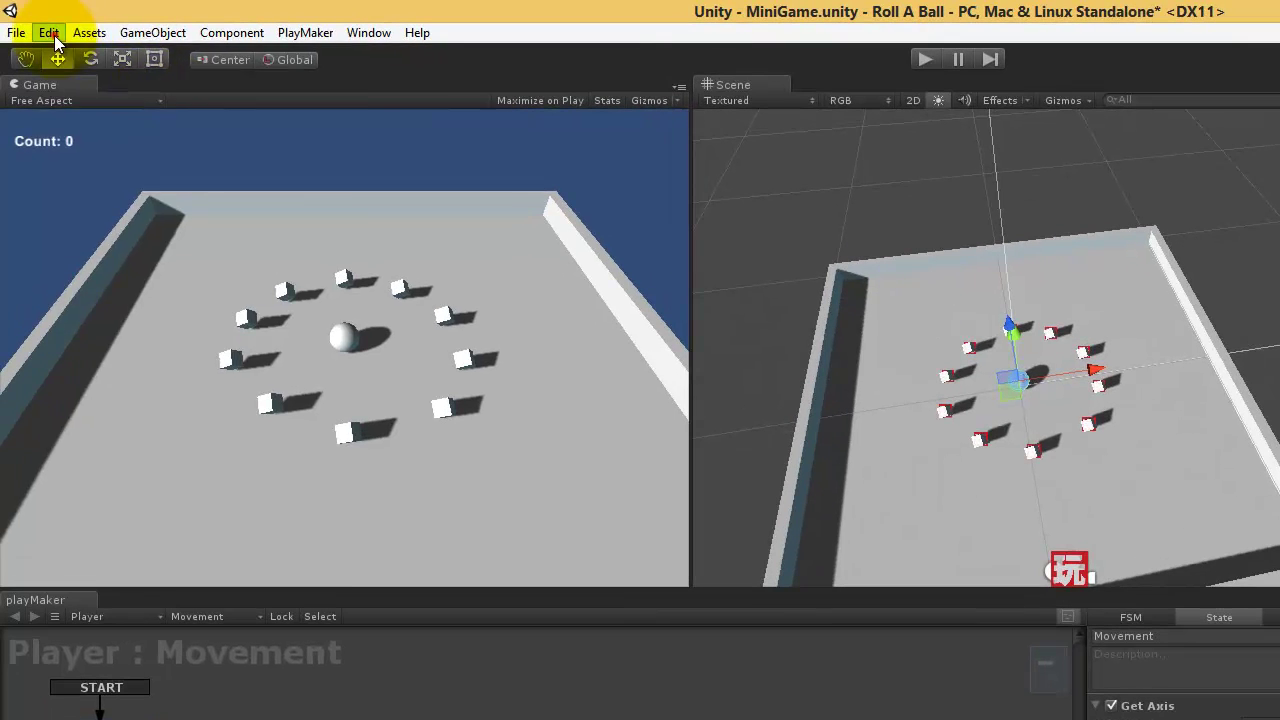
{"action": "left_click", "coordinate": [52, 35]}
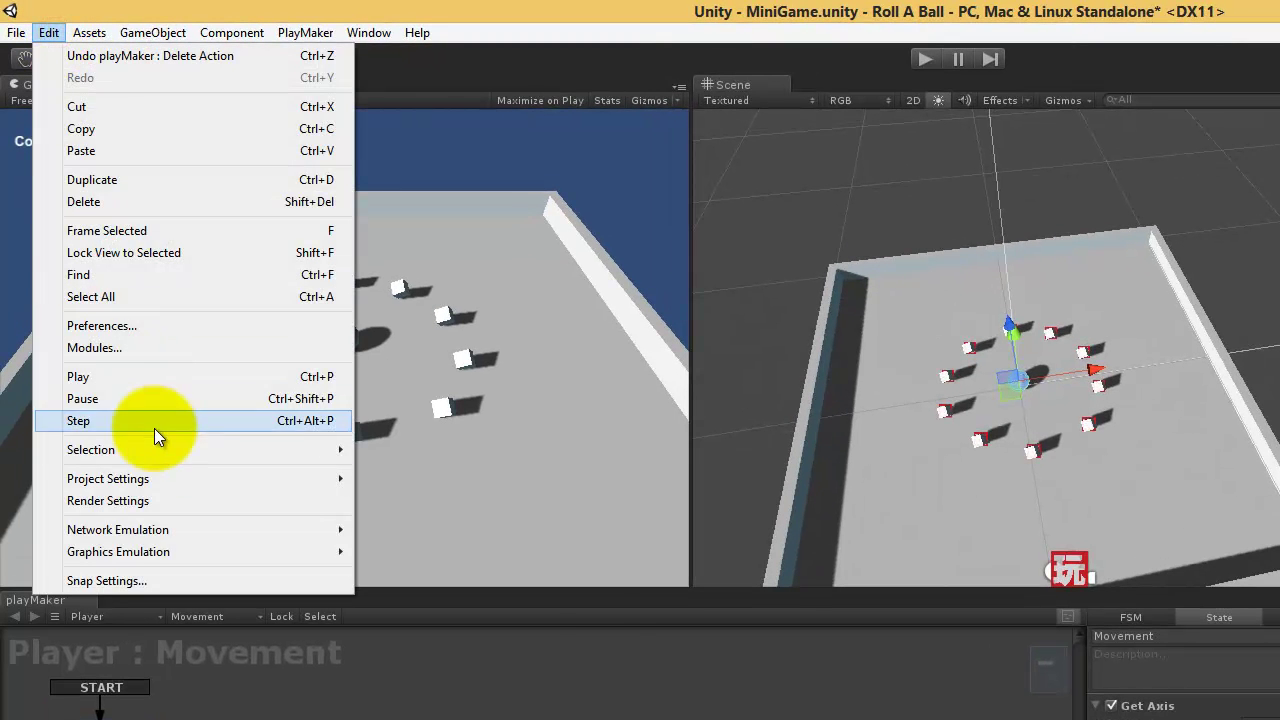
{"action": "left_click", "coordinate": [190, 474]}
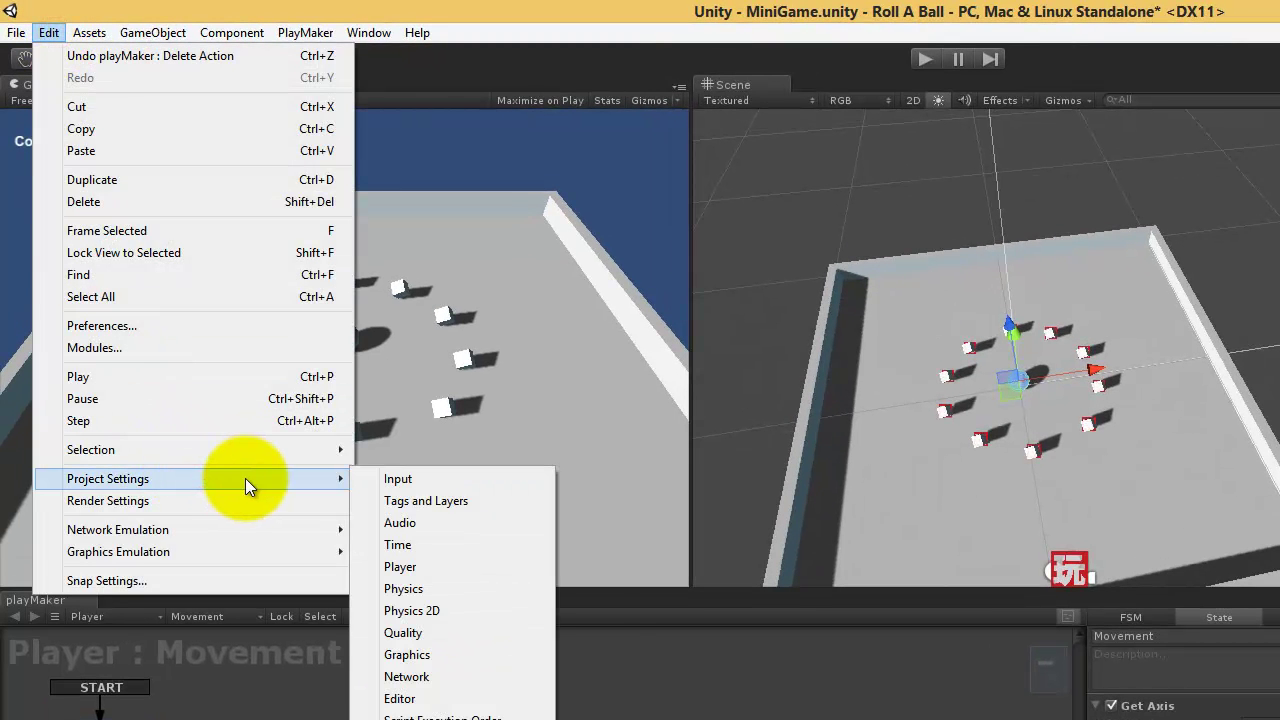
{"action": "left_click", "coordinate": [412, 476]}
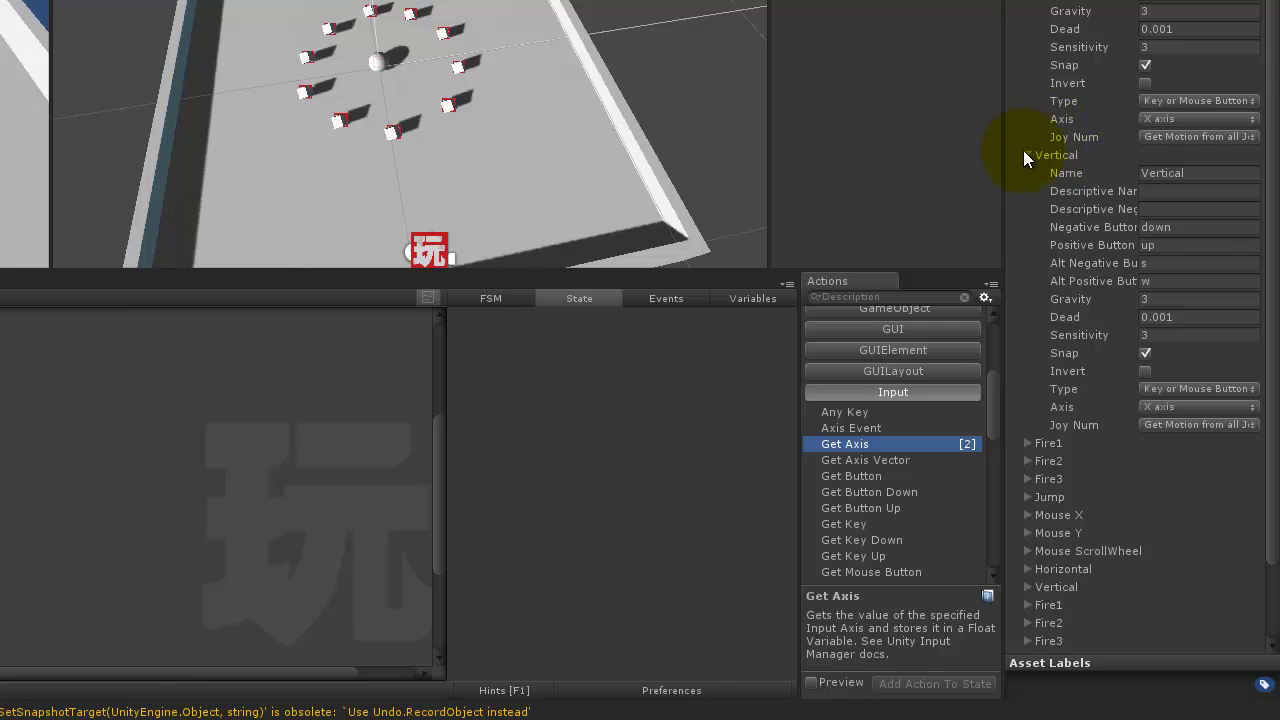
{"action": "left_click", "coordinate": [1025, 155]}
{"action": "scroll", "coordinate": [1140, 300], "scroll_direction": "down", "scroll_amount": 10}
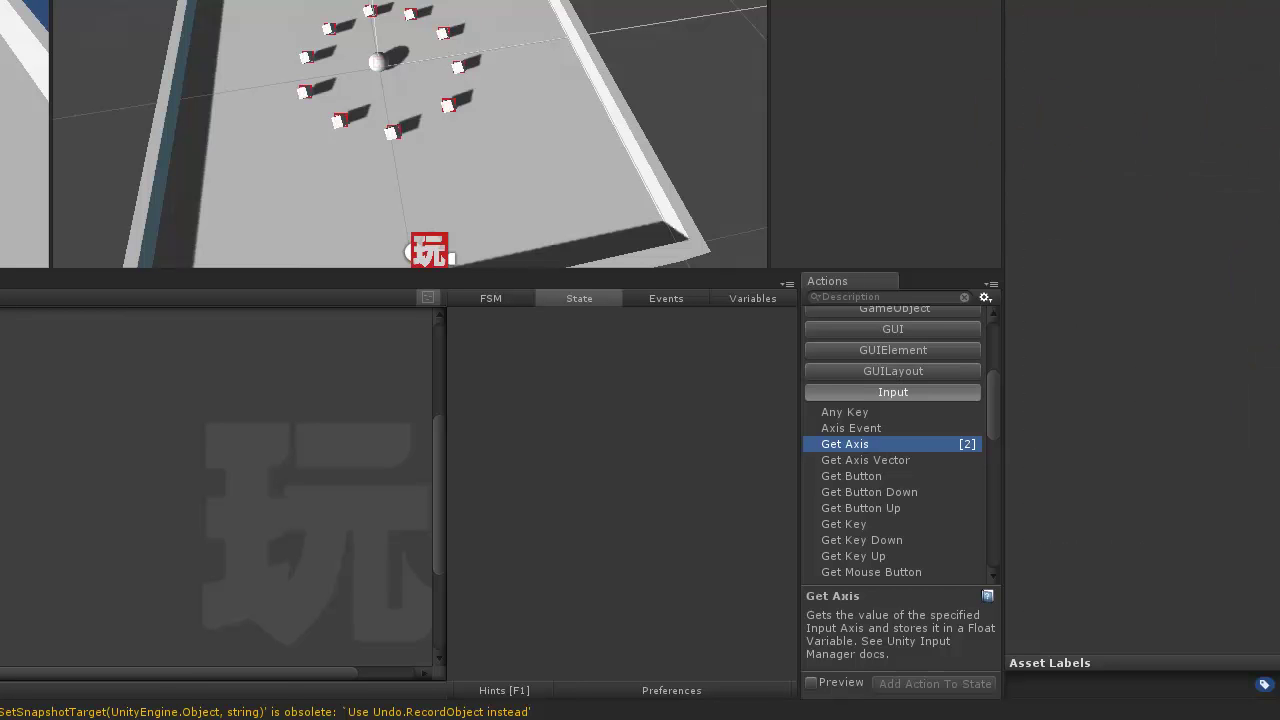
{"action": "left_click", "coordinate": [372, 64]}
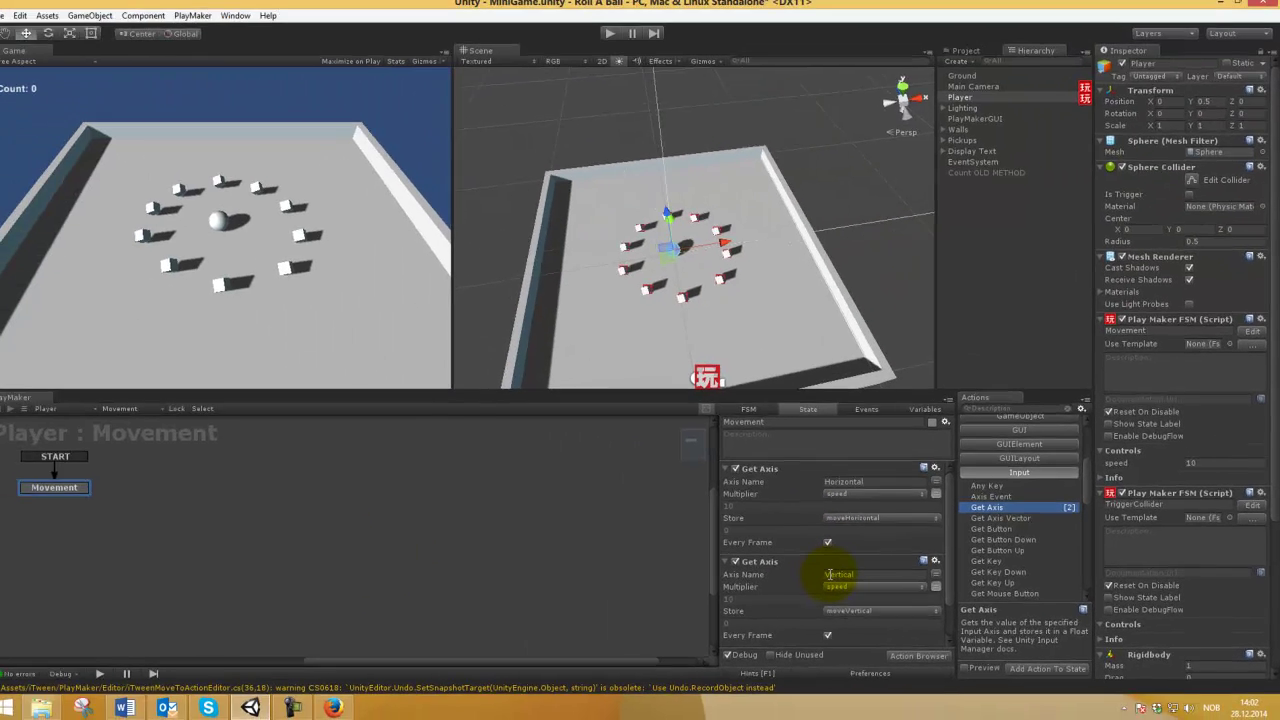
Compare the Movement state's actions against the tutorial's PlayerController movement code.
{"action": "scroll", "coordinate": [610, 543], "scroll_direction": "down", "scroll_amount": 2}
{"action": "scroll", "coordinate": [830, 560], "scroll_direction": "up", "scroll_amount": 2}
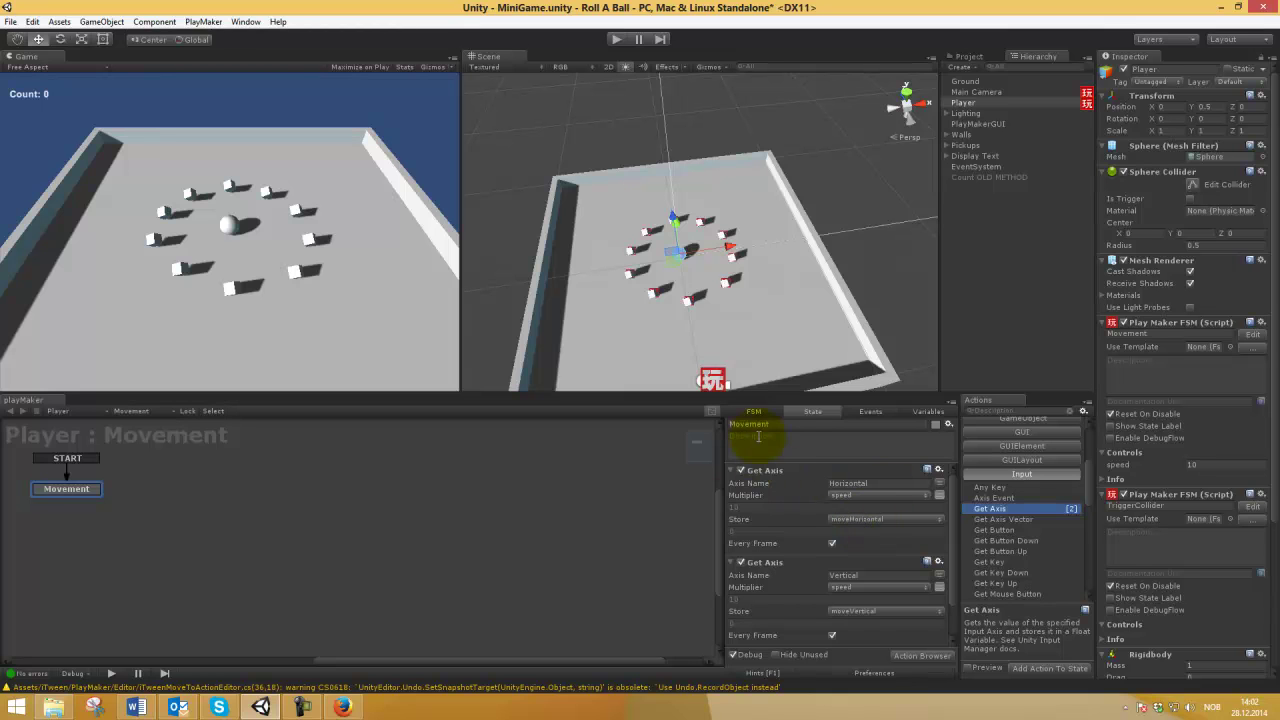
{"action": "scroll", "coordinate": [794, 486], "scroll_direction": "down", "scroll_amount": 2}
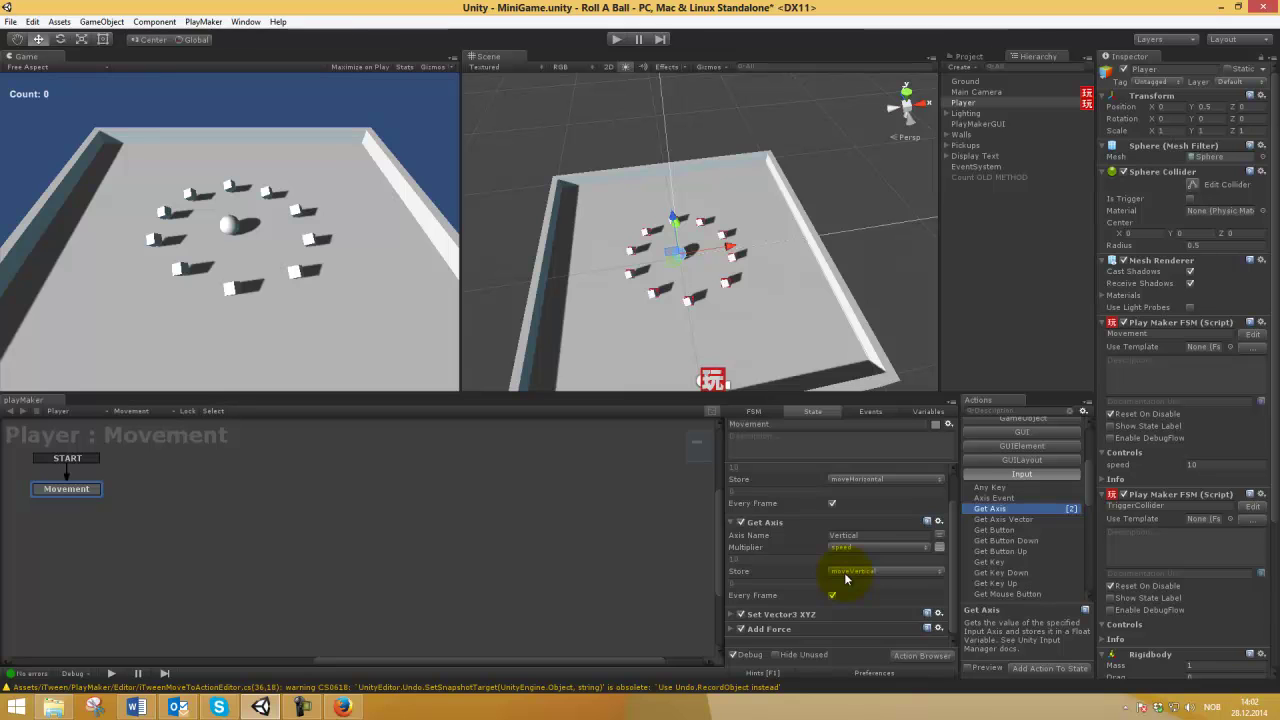
{"action": "left_click", "coordinate": [347, 711]}
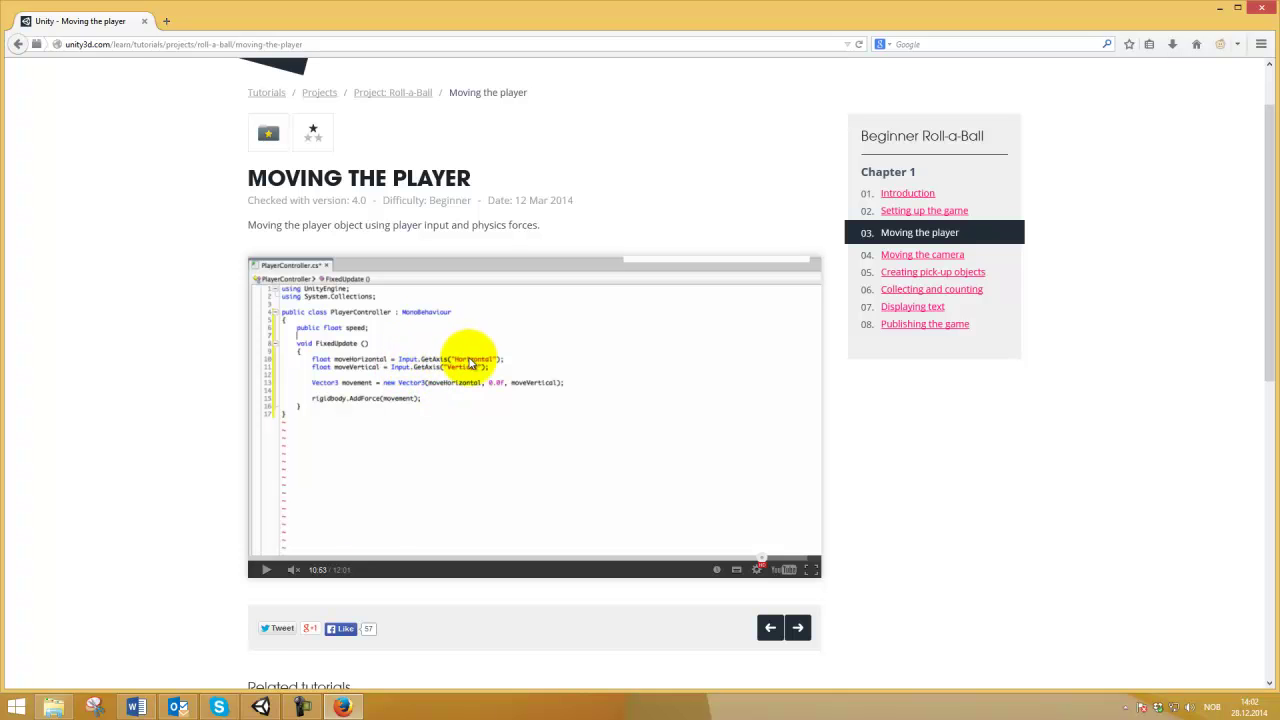
{"action": "left_click", "coordinate": [260, 707]}
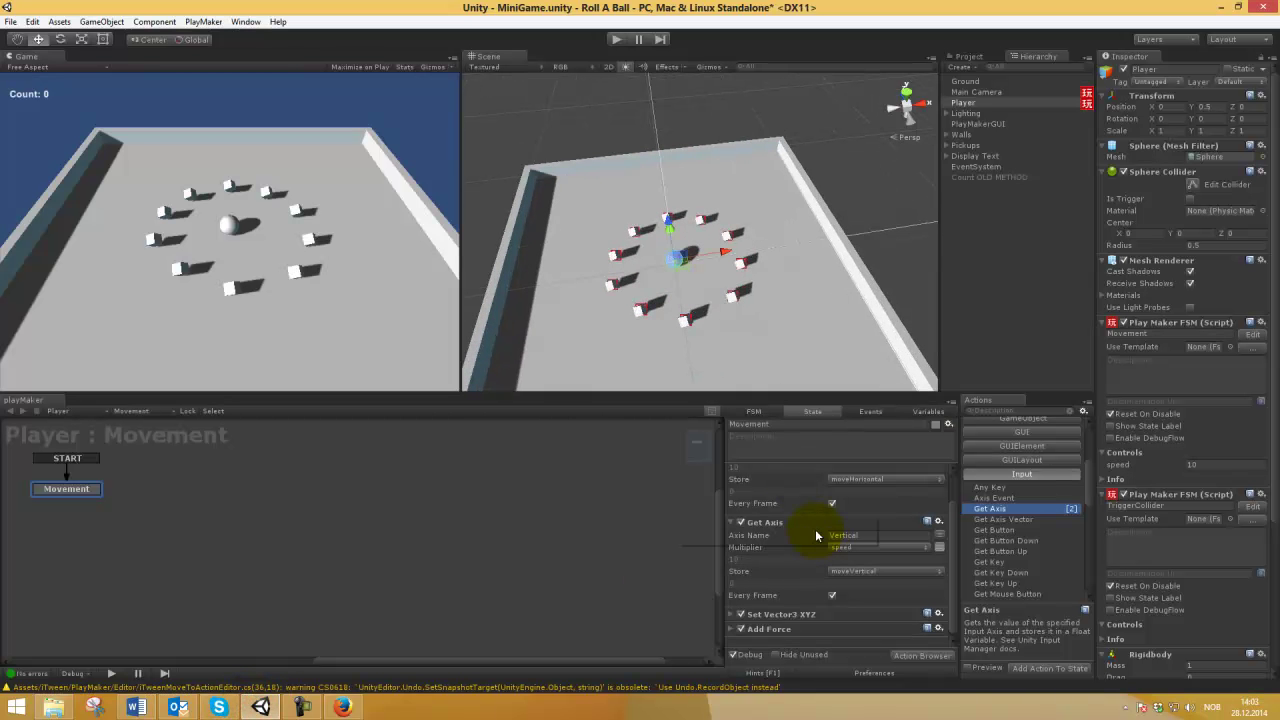
{"action": "scroll", "coordinate": [900, 510], "scroll_direction": "up", "scroll_amount": 2}
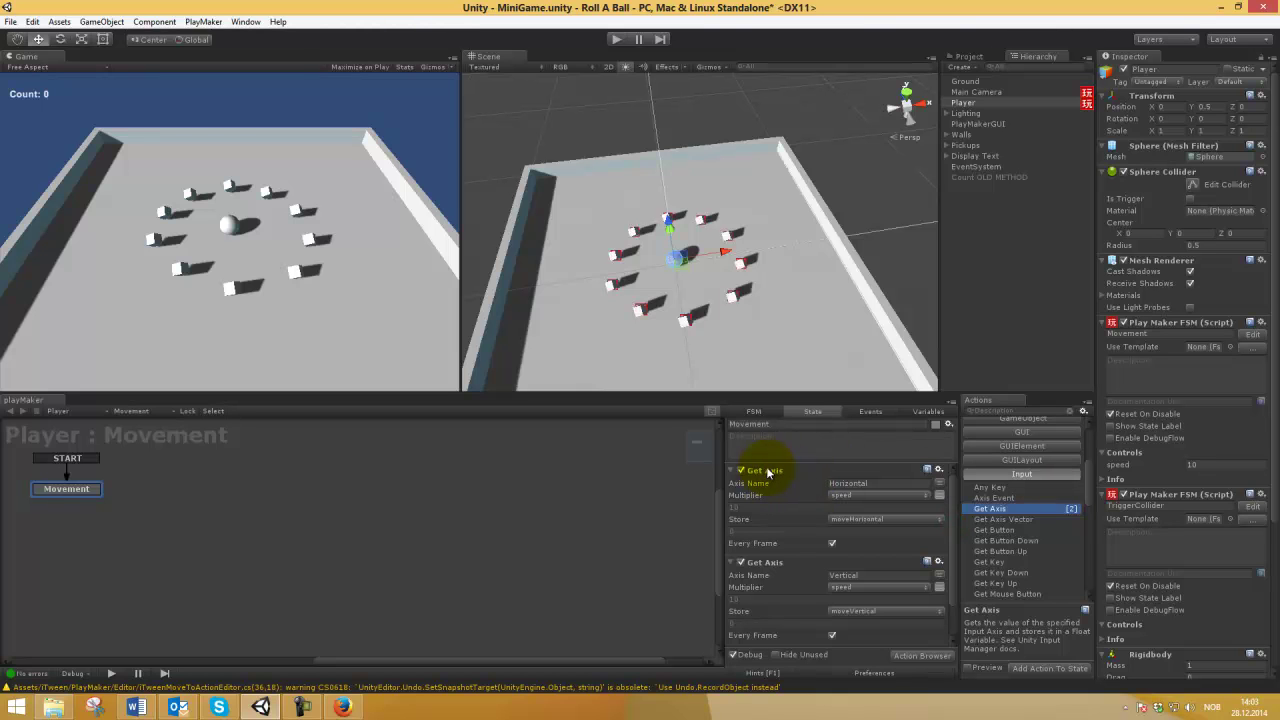
{"action": "left_click", "coordinate": [342, 707]}
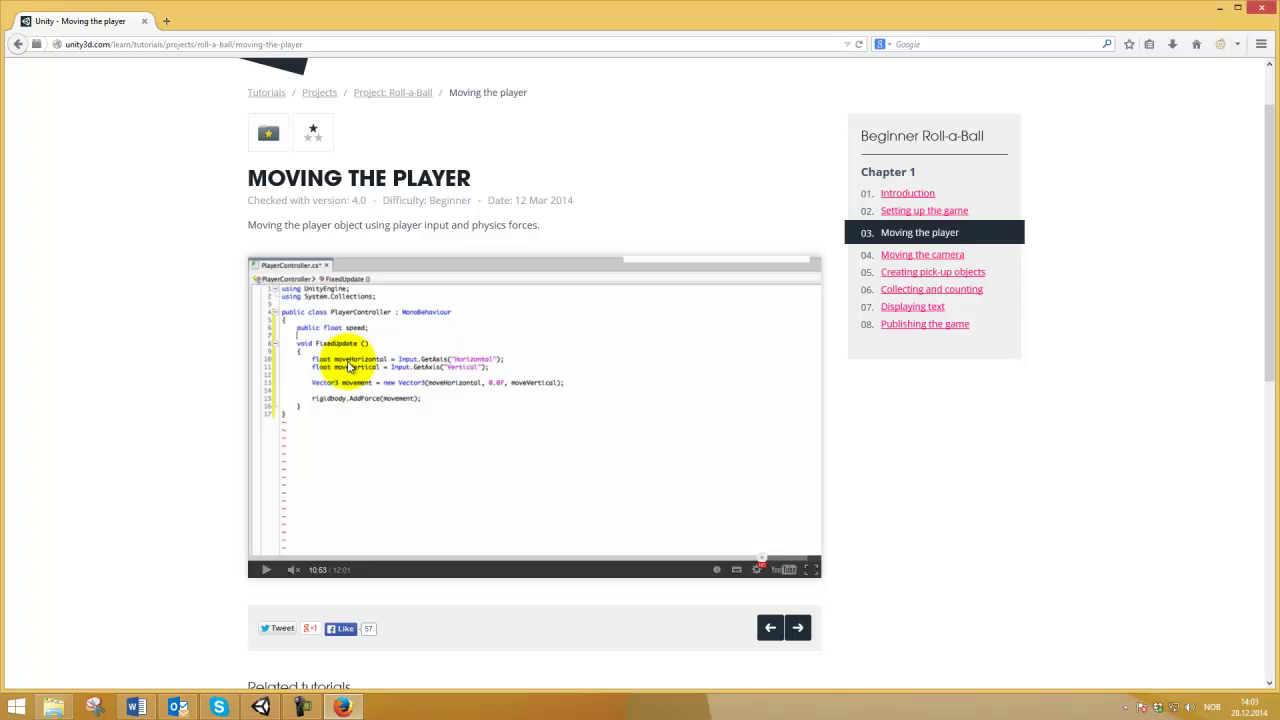
{"action": "left_click", "coordinate": [260, 705]}
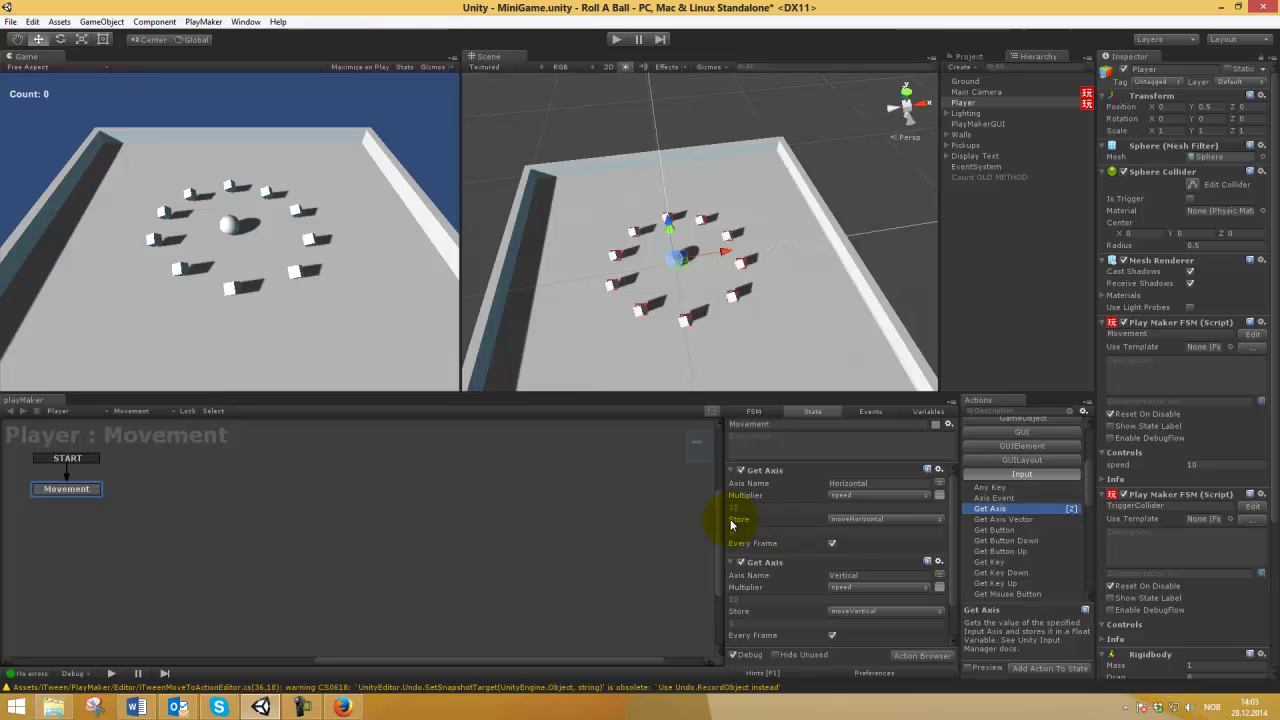
Collapse both Get Axis actions so only the four action headers remain.
{"action": "left_click", "coordinate": [731, 471]}
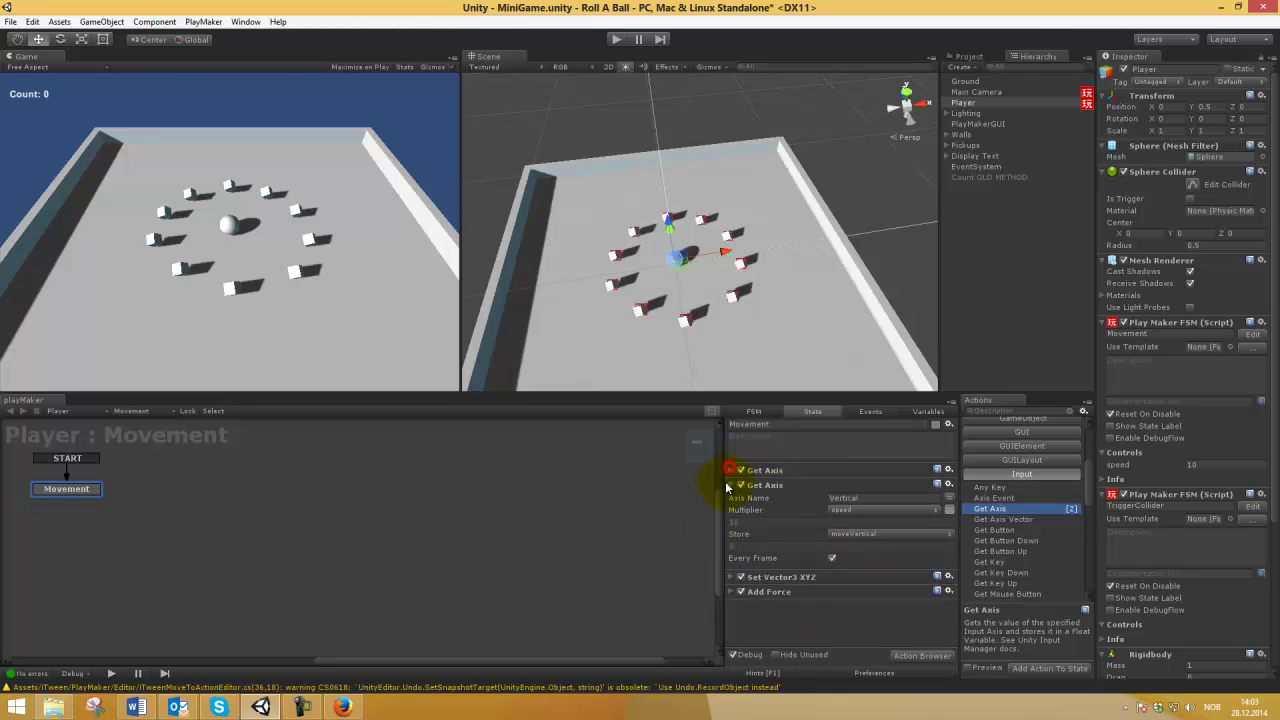
{"action": "left_click", "coordinate": [731, 485]}
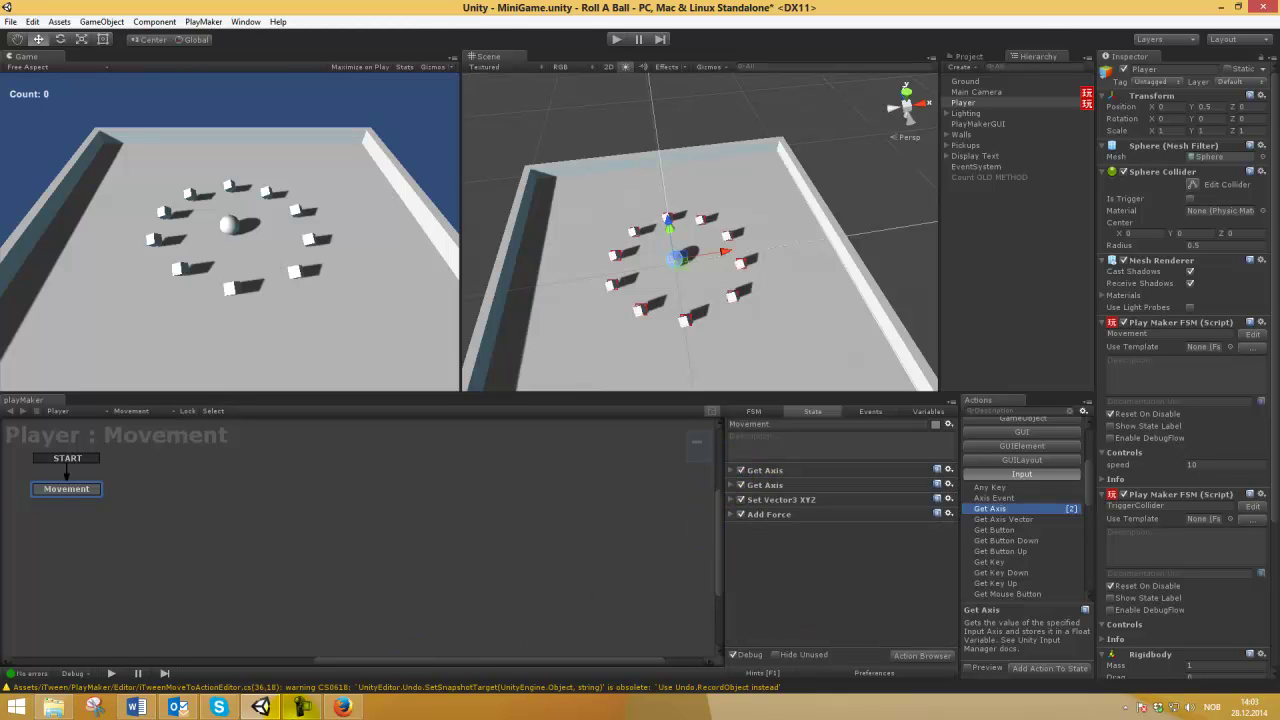
{"action": "left_click", "coordinate": [340, 707]}
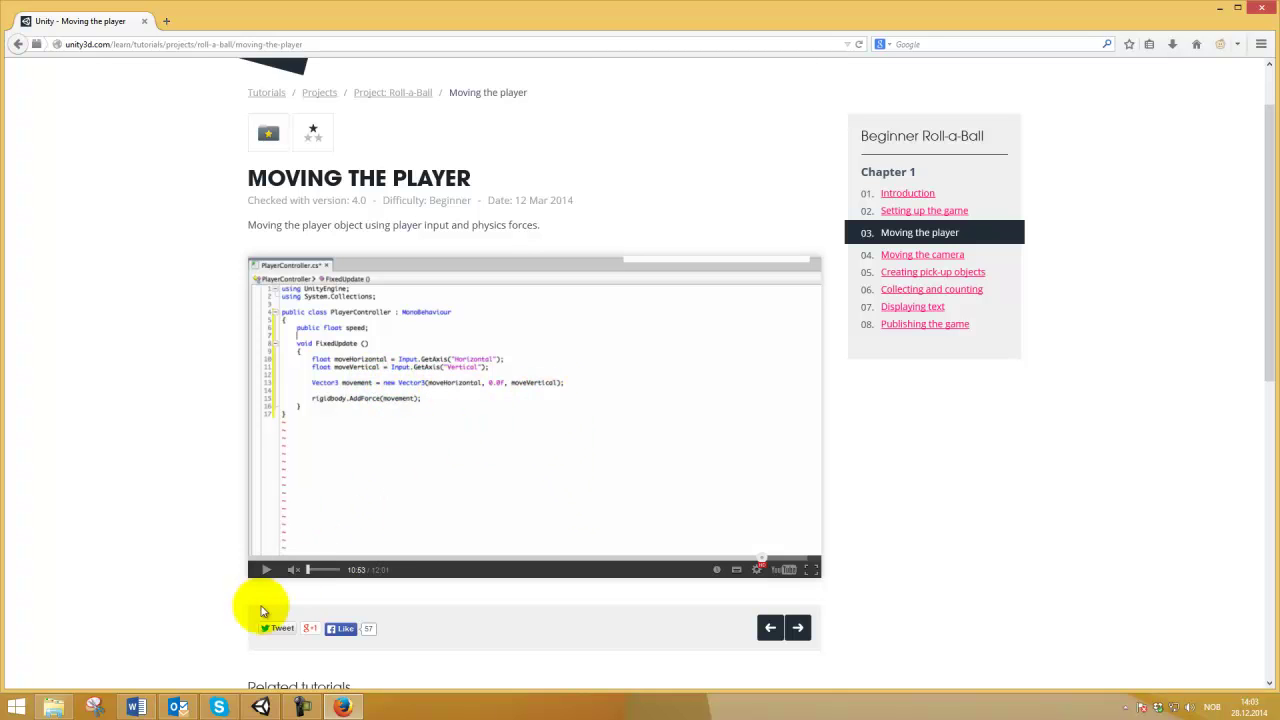
{"action": "left_click", "coordinate": [260, 706]}
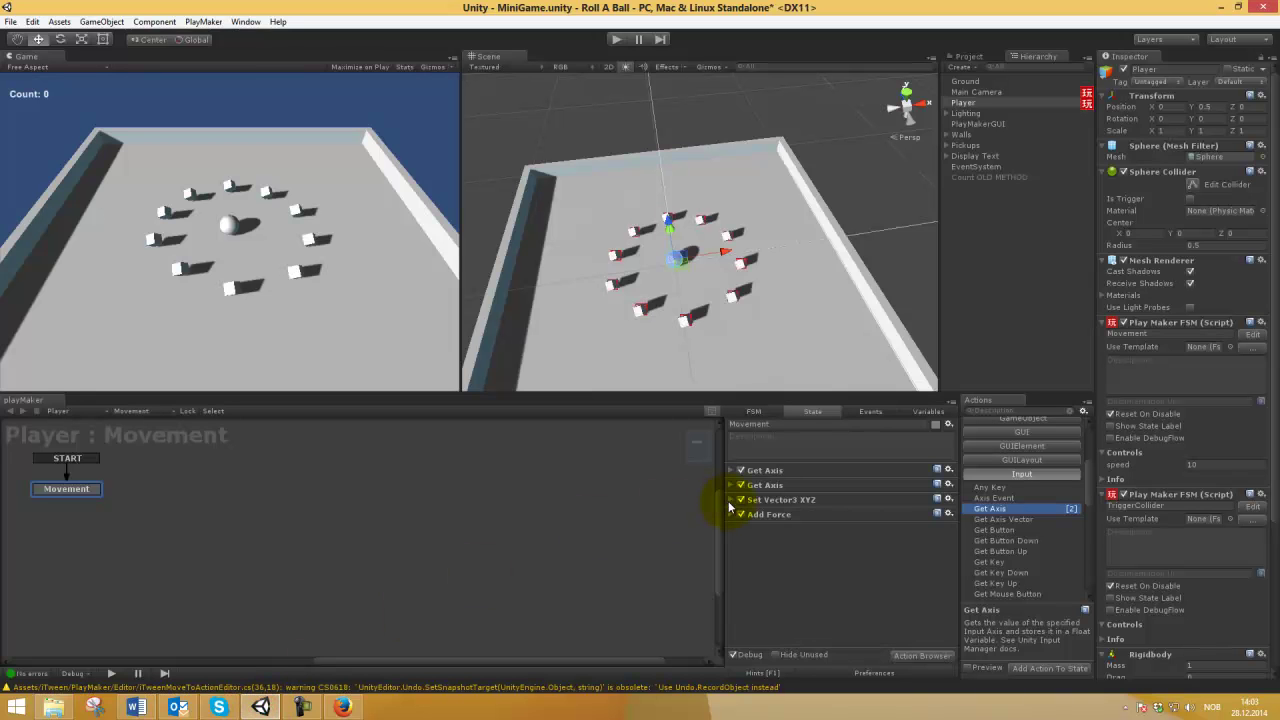
Inspect the Set Vector3 XYZ action and the FSM's movement Vector3 variable.
{"action": "left_click", "coordinate": [731, 500]}
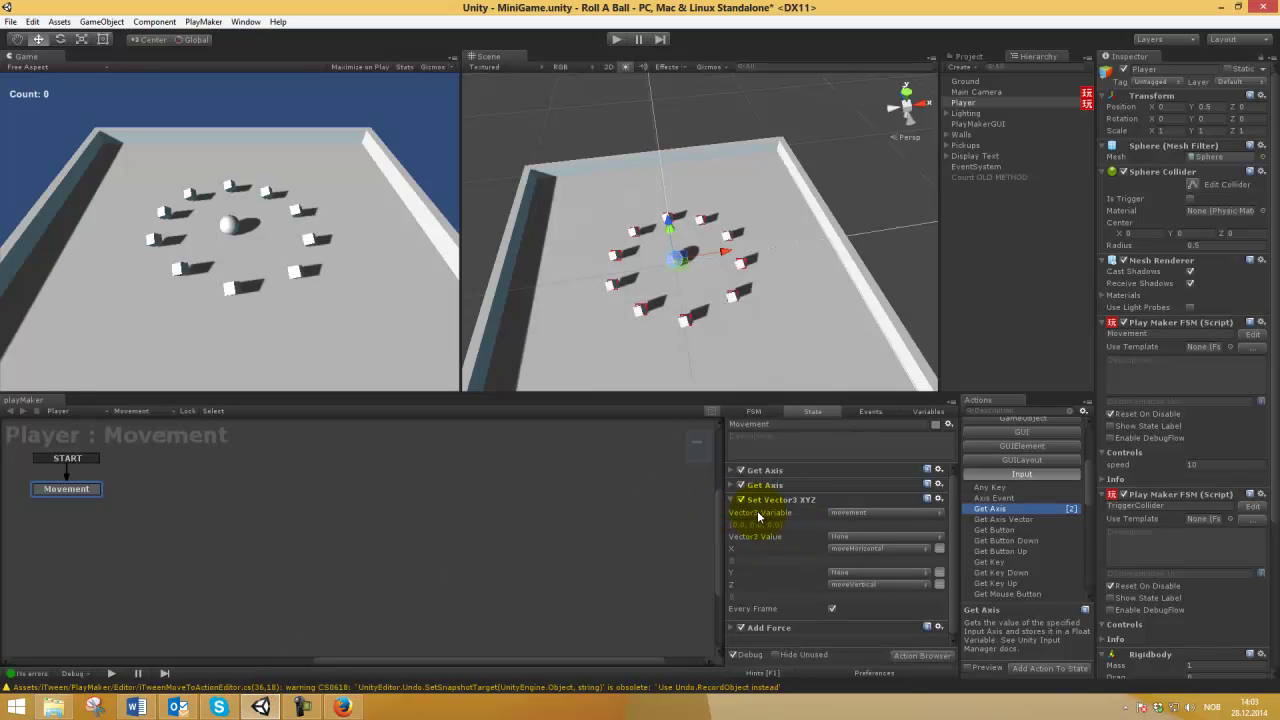
{"action": "left_click", "coordinate": [925, 411]}
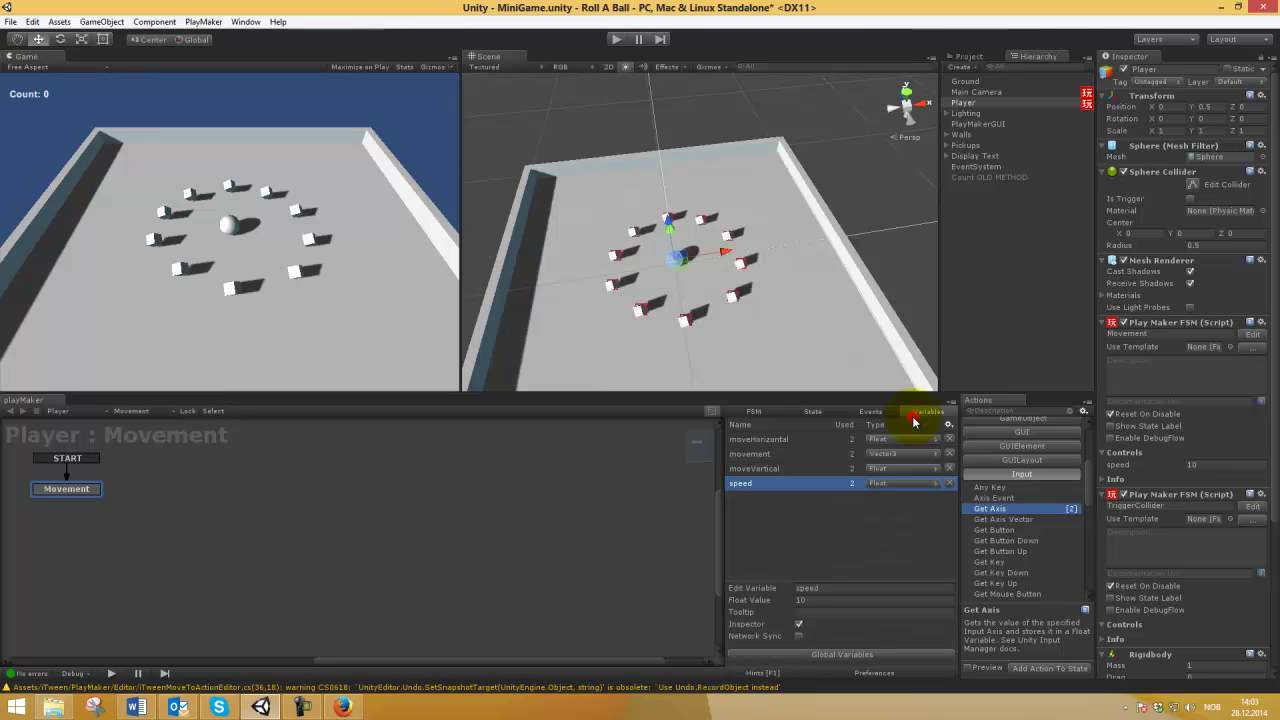
{"action": "left_click", "coordinate": [776, 455]}
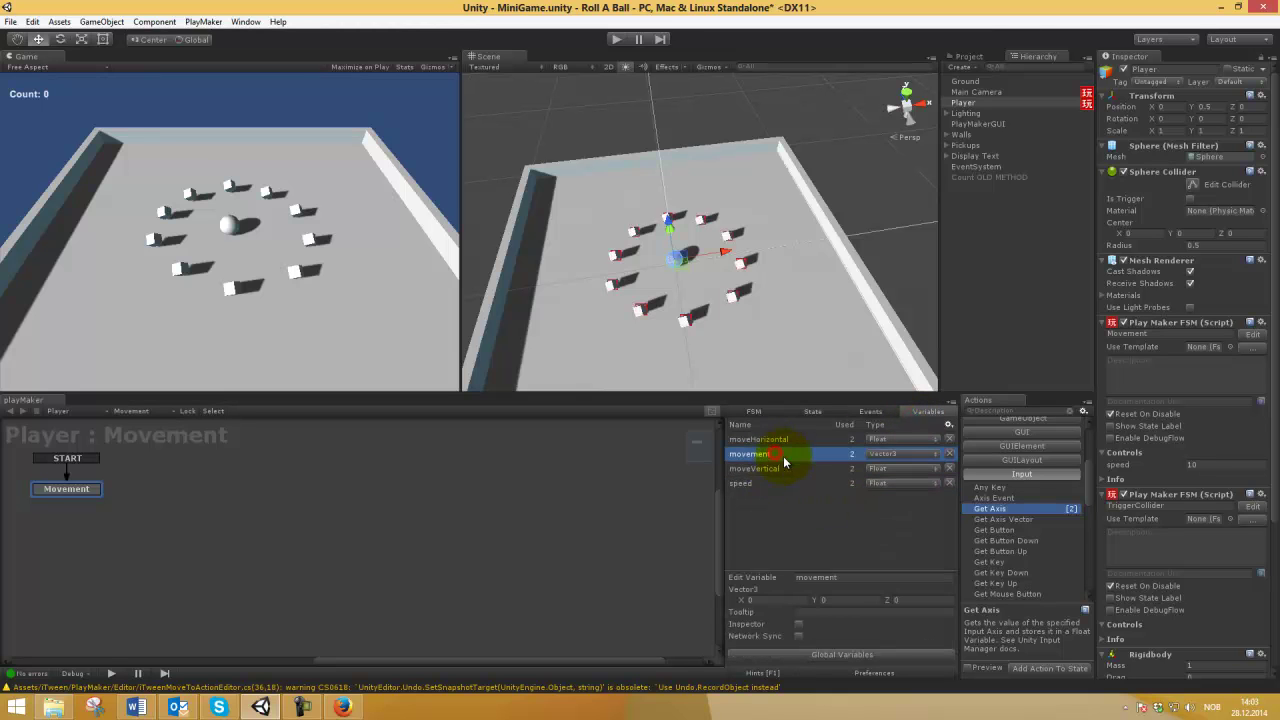
{"action": "left_click", "coordinate": [795, 411]}
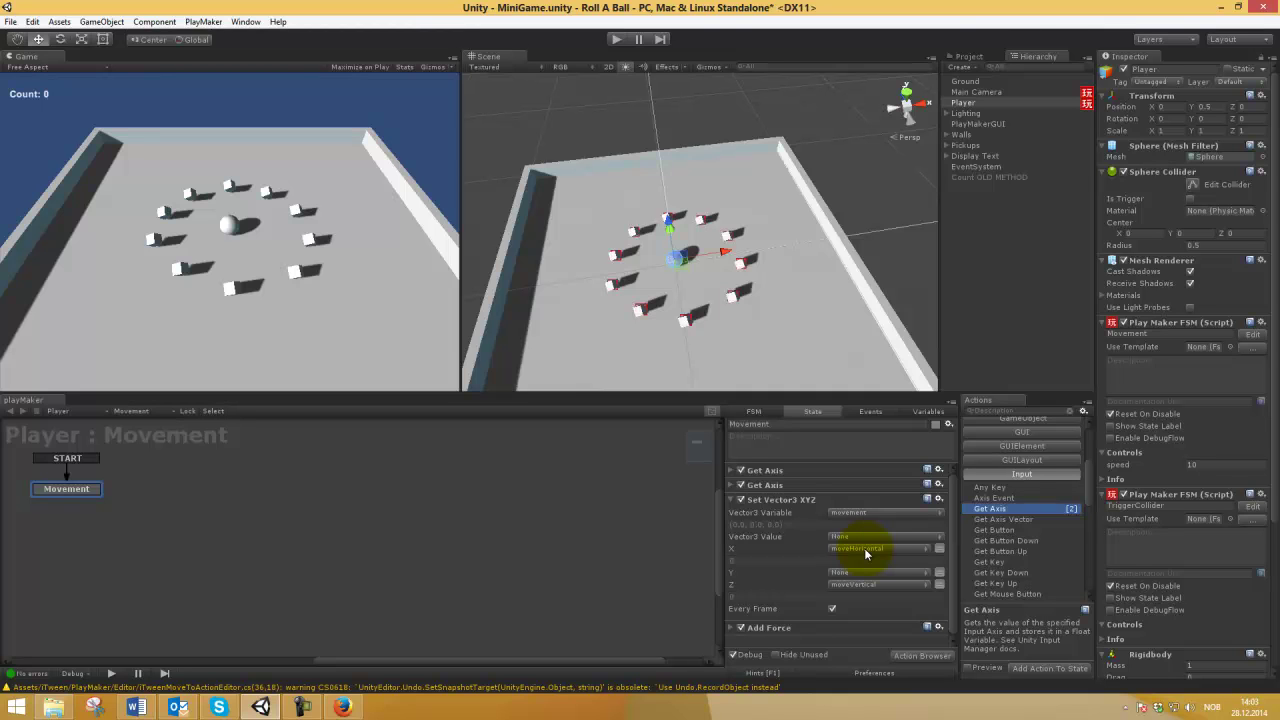
Review the first Get Axis and Add Force settings, then bring up the Moving the player tutorial.
{"action": "left_click", "coordinate": [731, 470]}
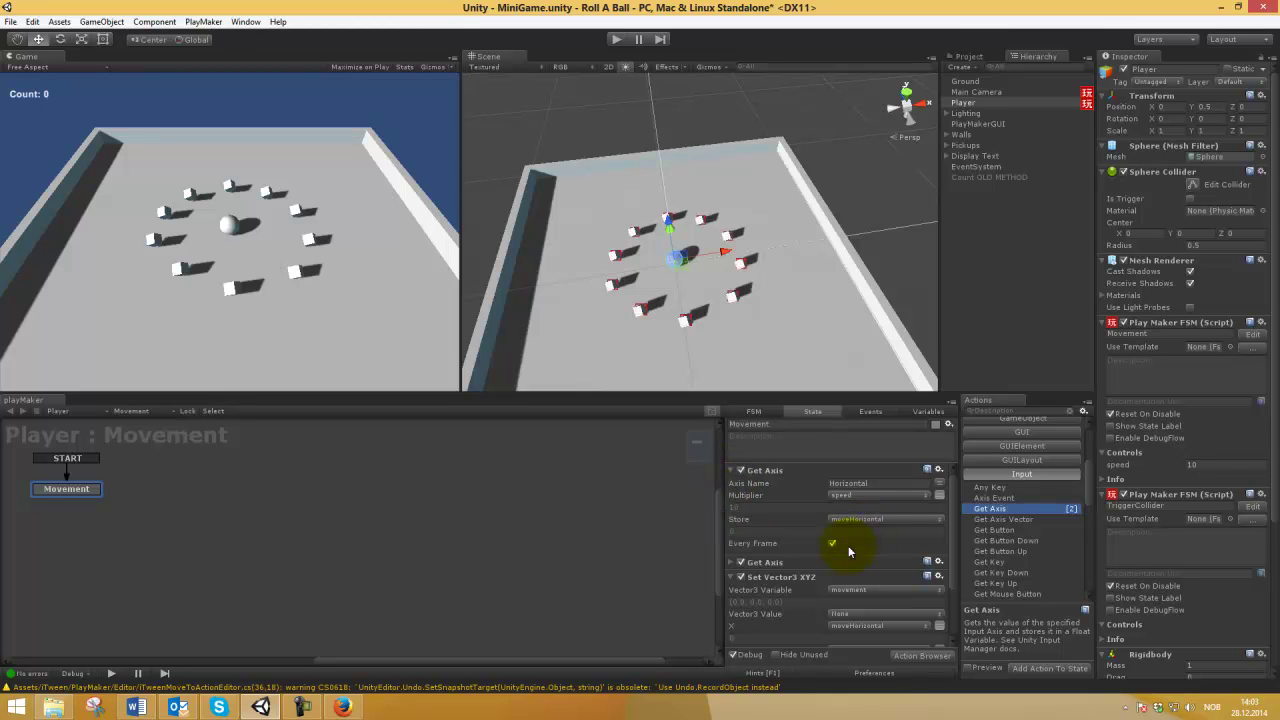
{"action": "left_click", "coordinate": [731, 470]}
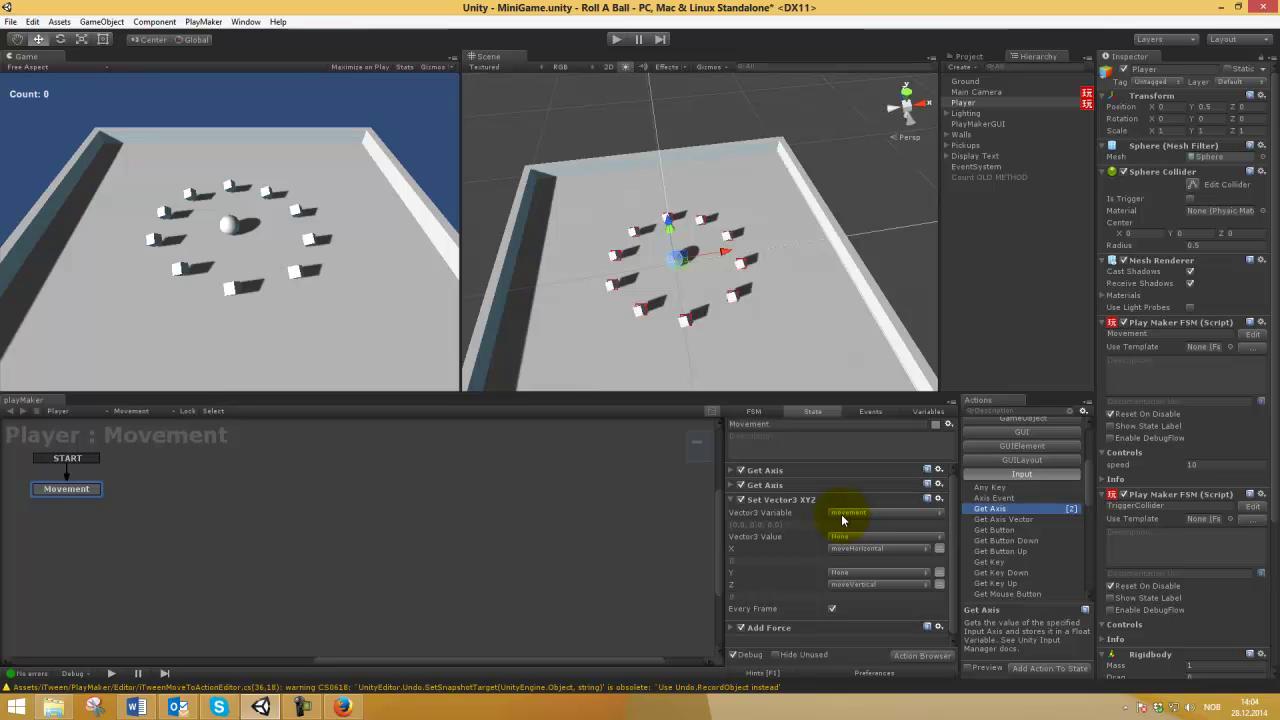
{"action": "left_click", "coordinate": [733, 500]}
{"action": "left_click", "coordinate": [732, 514]}
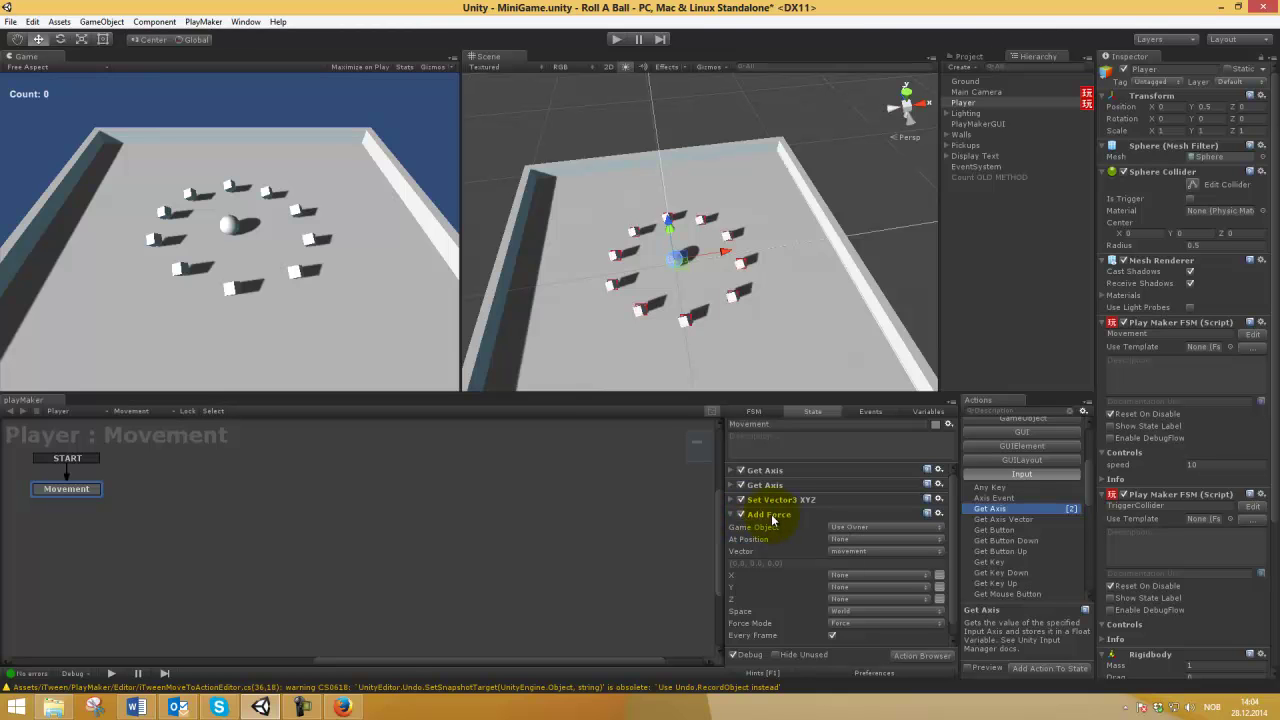
{"action": "left_click", "coordinate": [343, 706]}
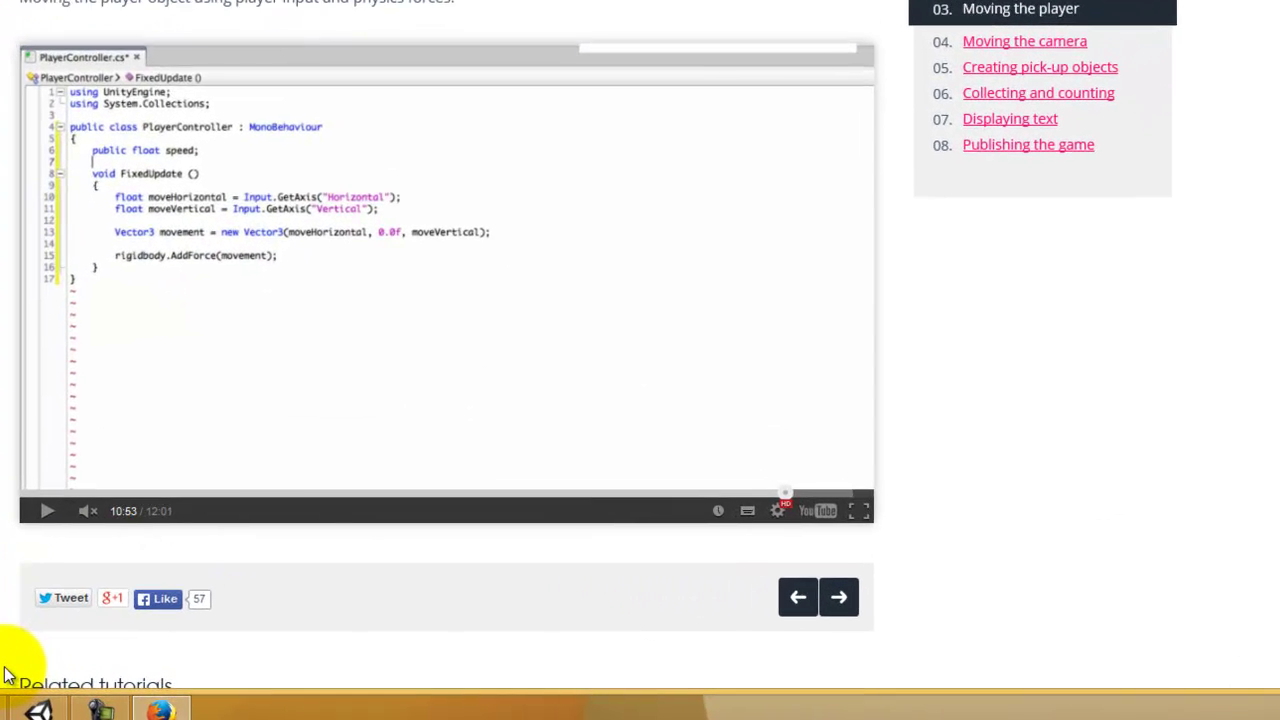
Back in Unity, recheck the Set Vector3 XYZ and second Get Axis actions, then enter Play mode.
{"action": "left_click", "coordinate": [47, 708]}
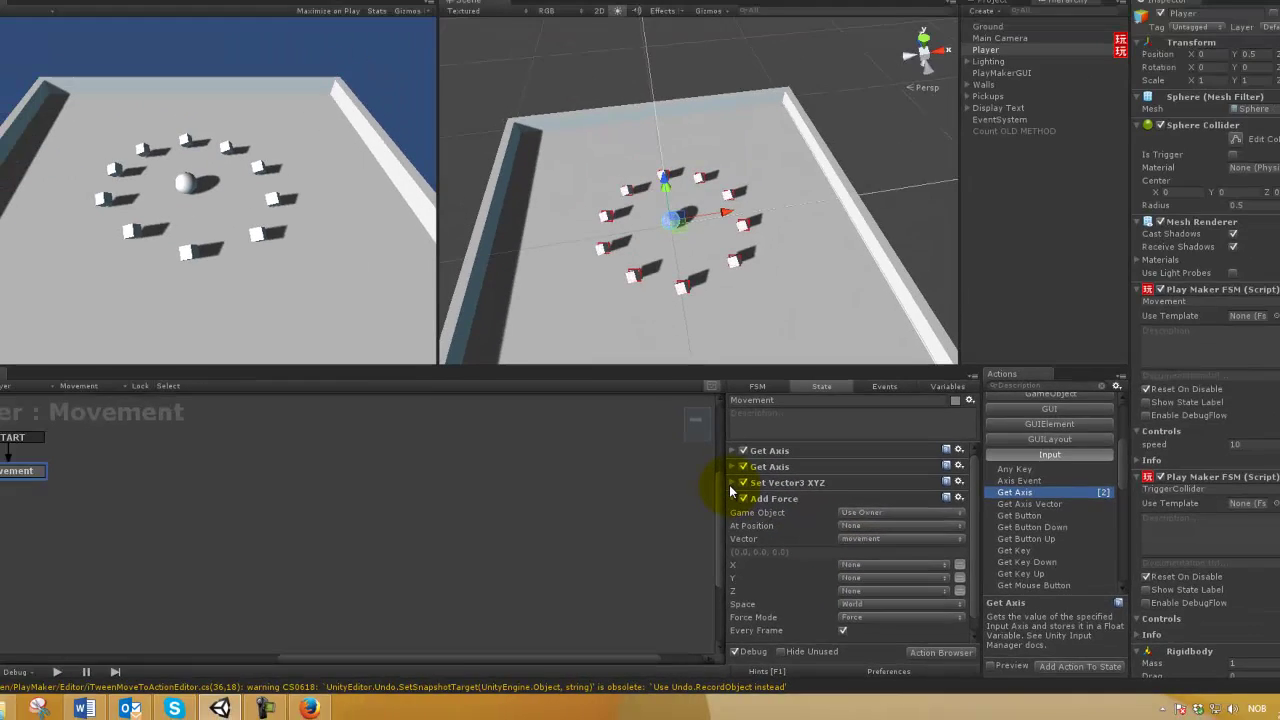
{"action": "left_click", "coordinate": [738, 404]}
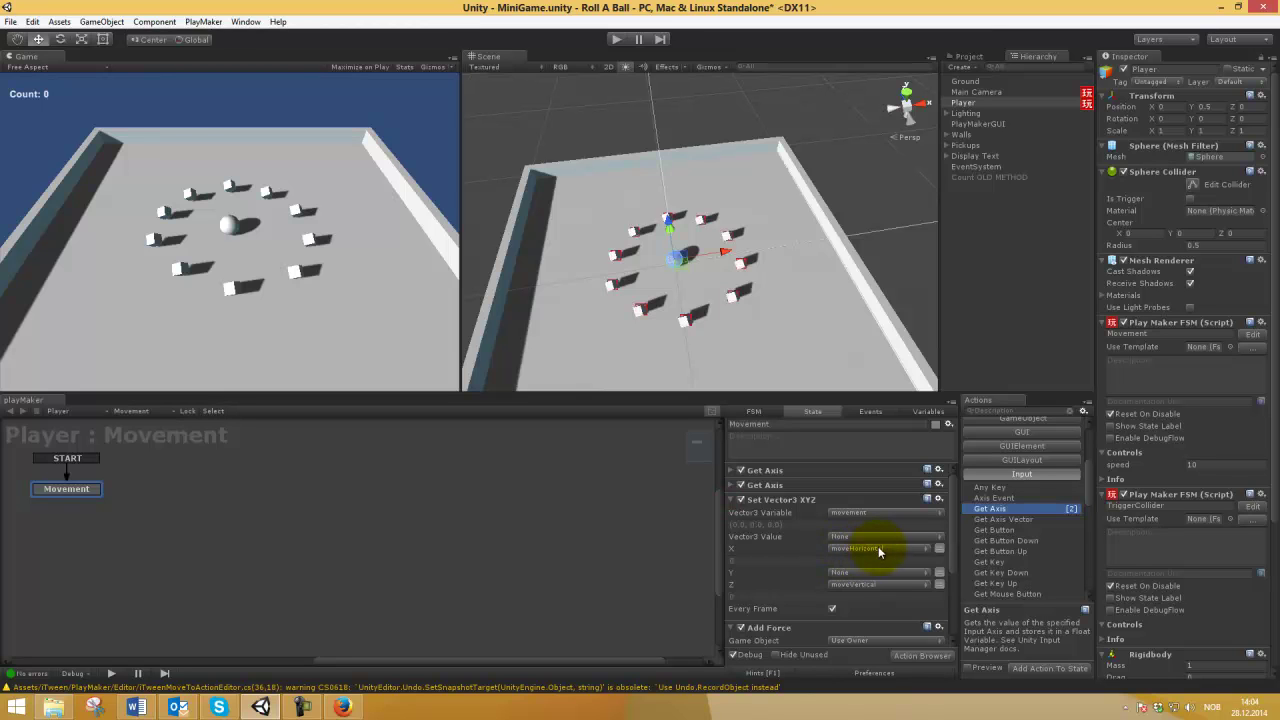
{"action": "left_click", "coordinate": [733, 485]}
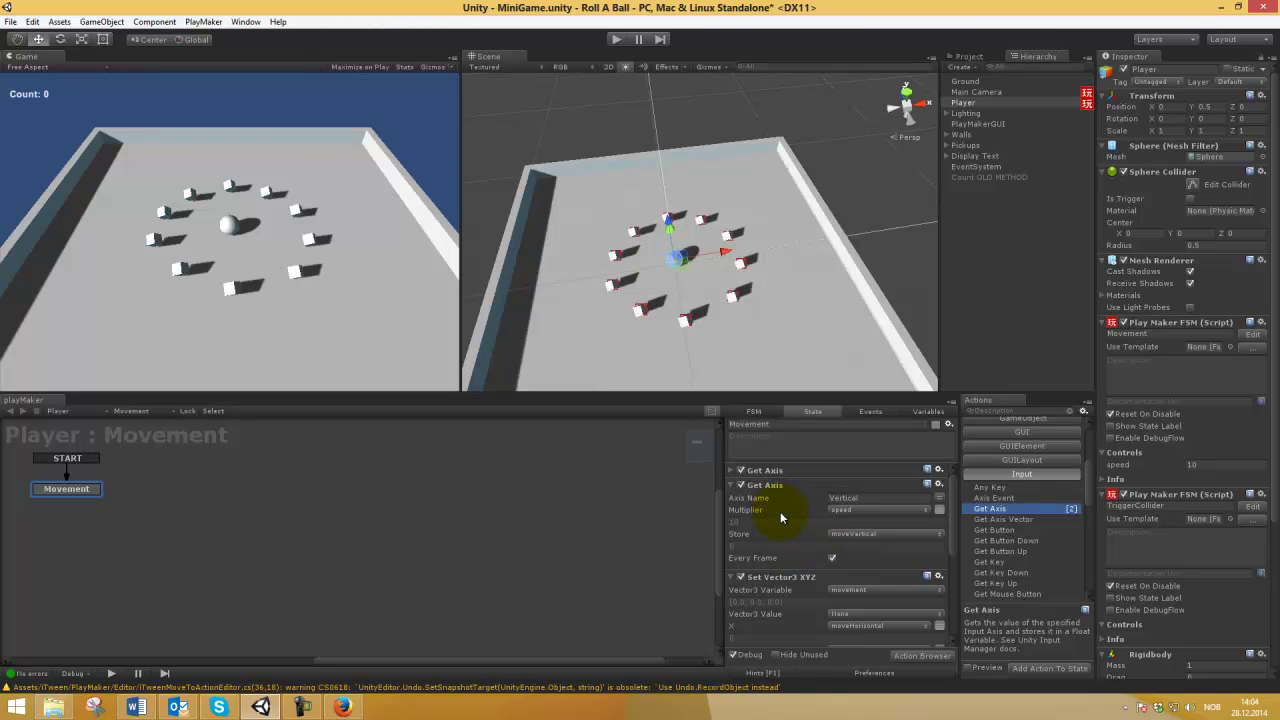
{"action": "left_click", "coordinate": [733, 485]}
{"action": "left_click", "coordinate": [615, 39]}
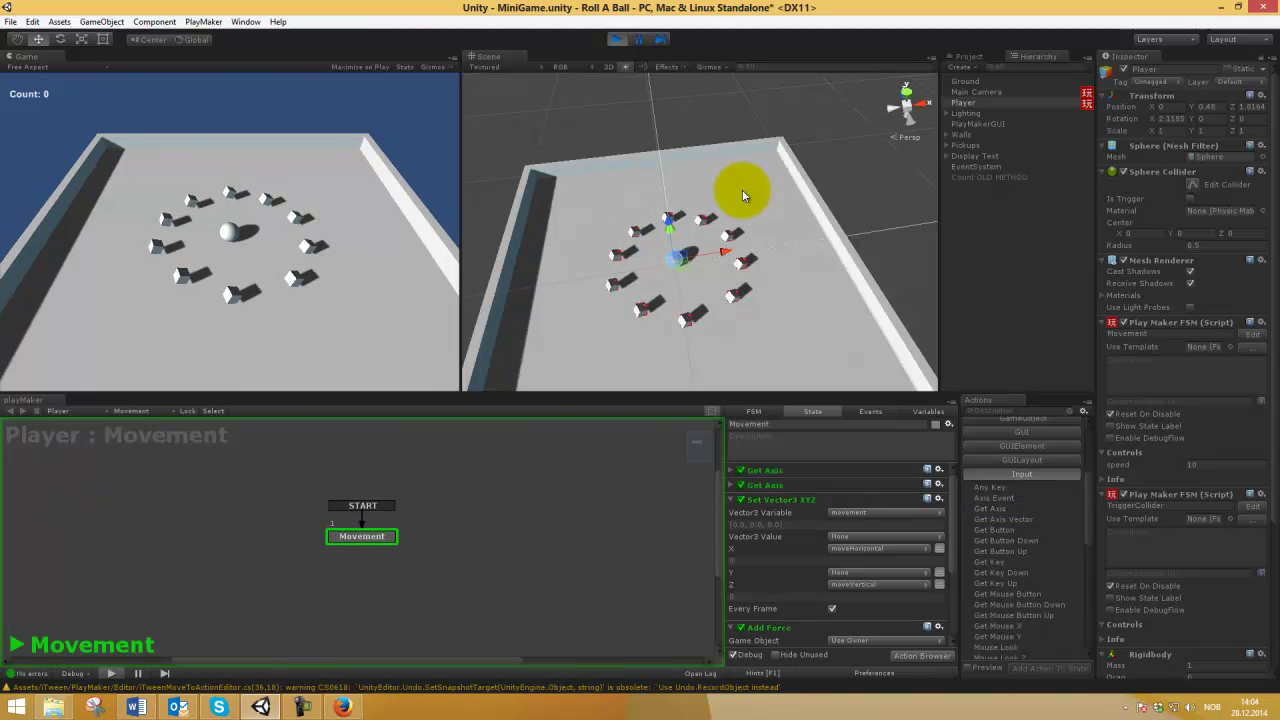
Roll the ball around the board with the arrow keys while the camera follows.
{"action": "key", "text": "Up"}
{"action": "key", "text": "Right"}
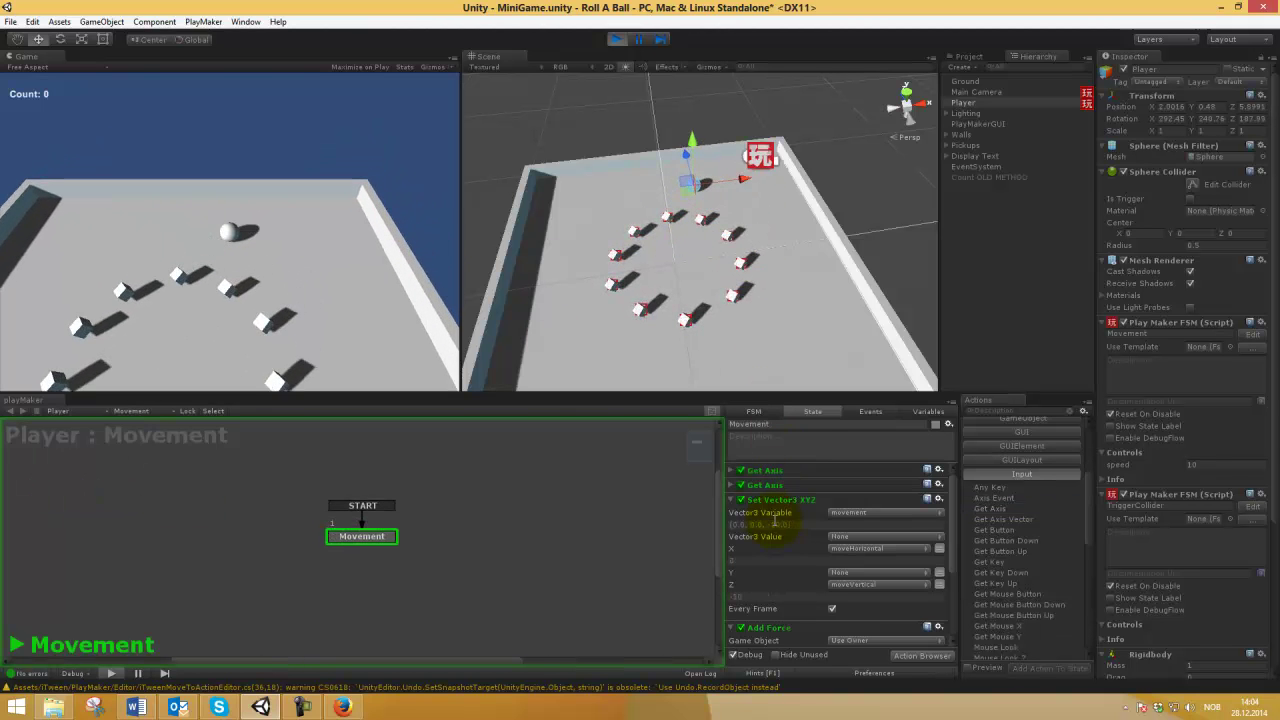
{"action": "key", "text": "Left"}
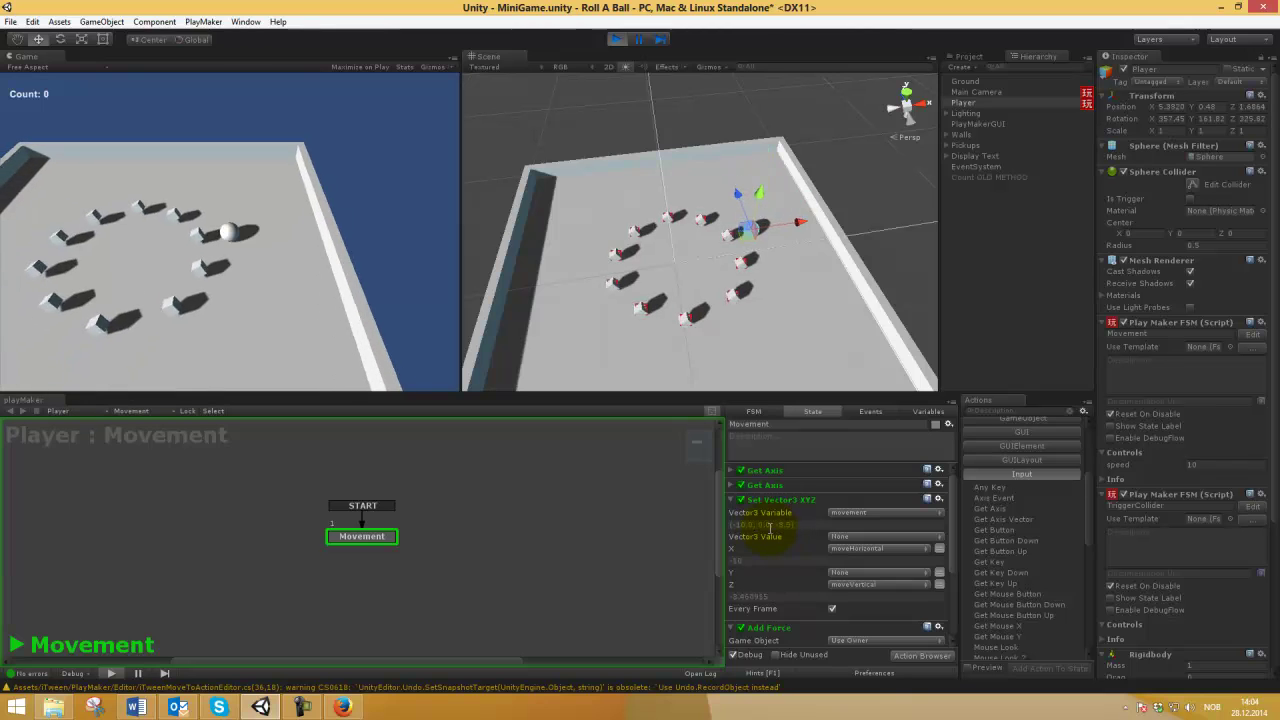
{"action": "key", "text": "Left"}
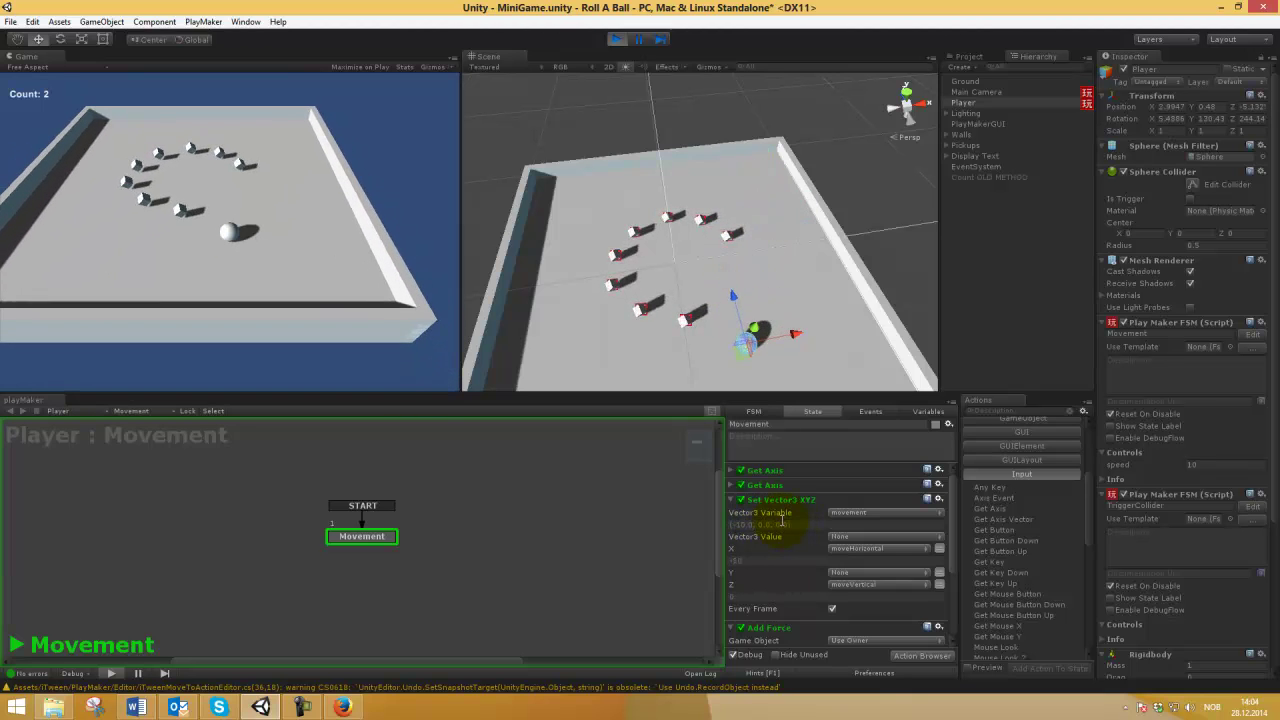
{"action": "key", "text": "Right"}
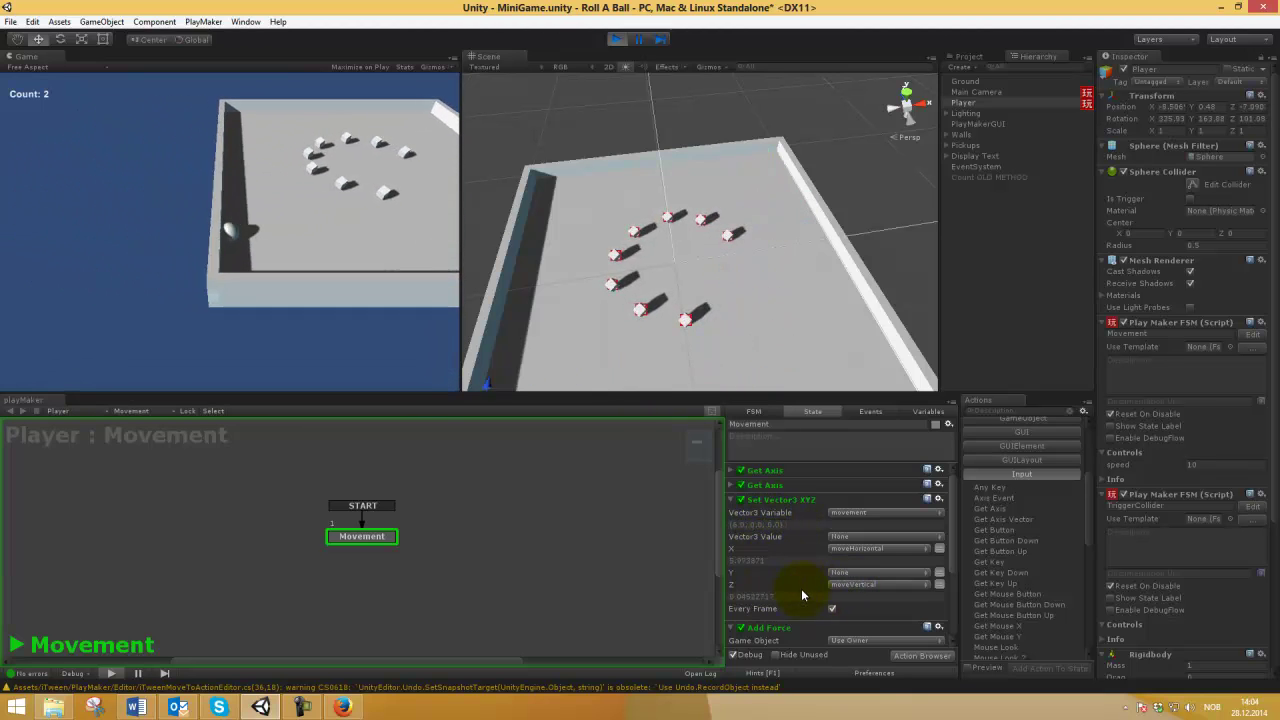
{"action": "key", "text": "Left"}
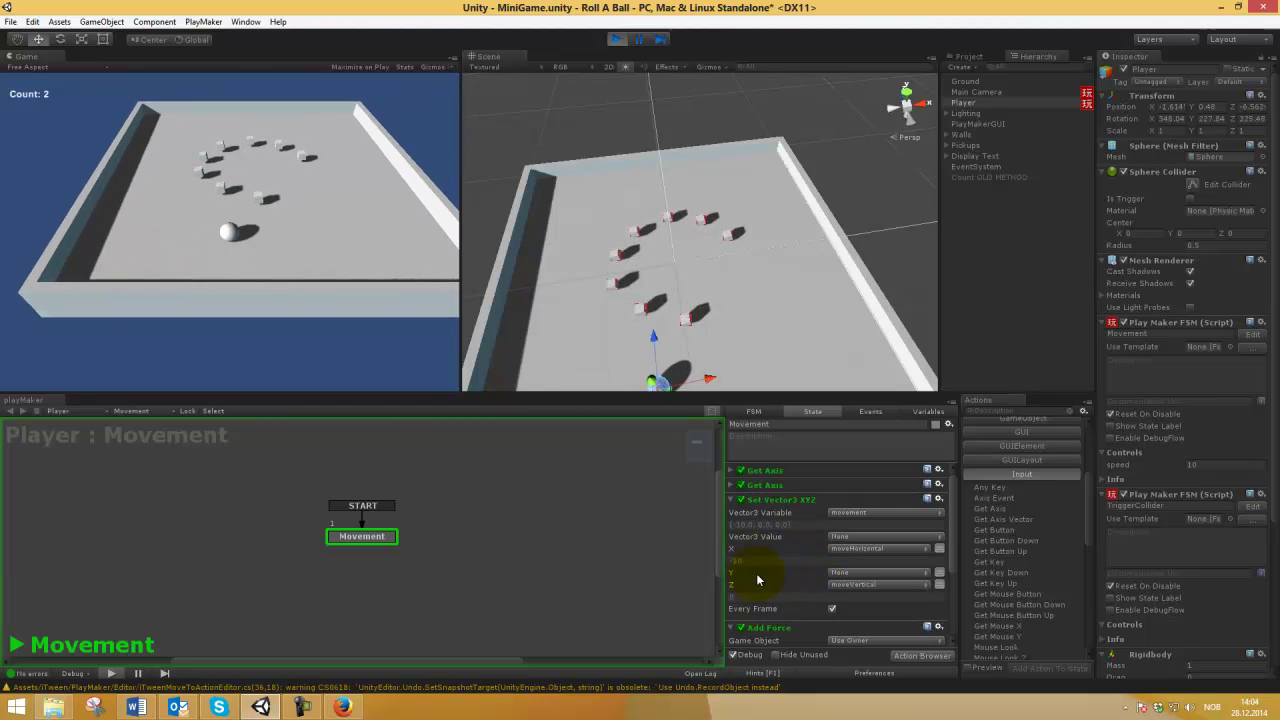
{"action": "key", "text": "Up"}
{"action": "key", "text": "Down"}
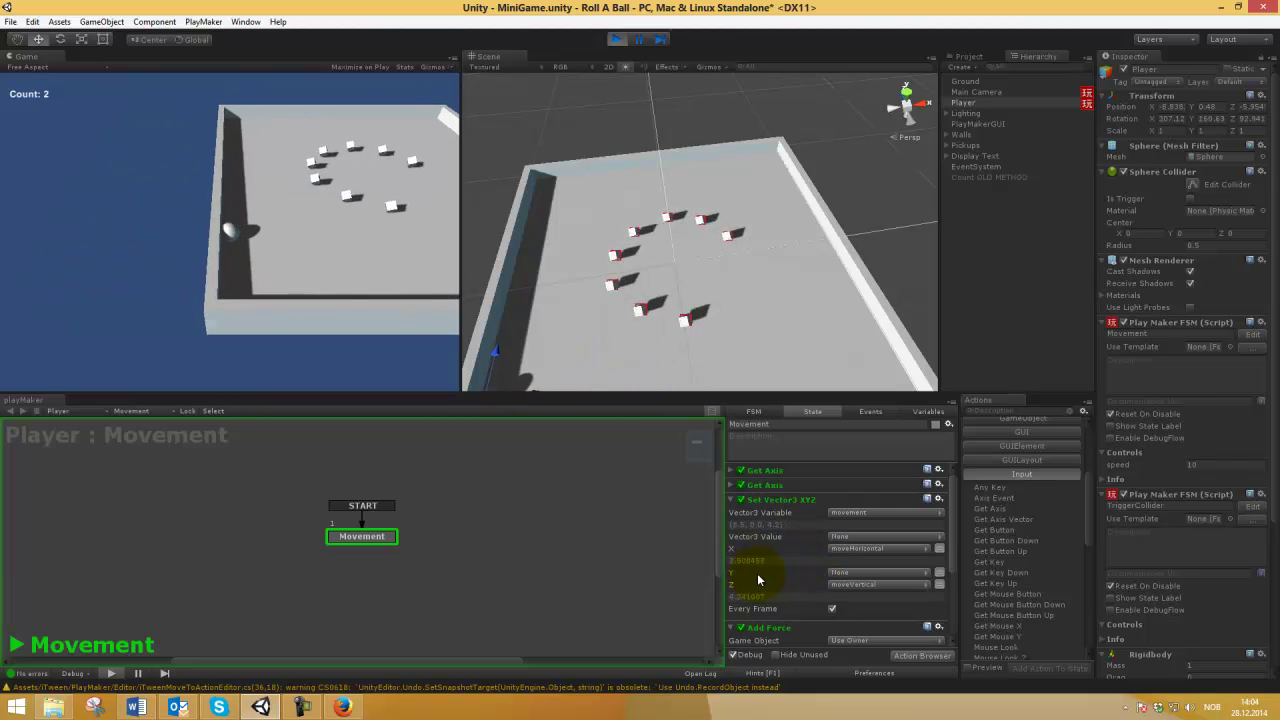
{"action": "key", "text": "Right"}
{"action": "key", "text": "Up"}
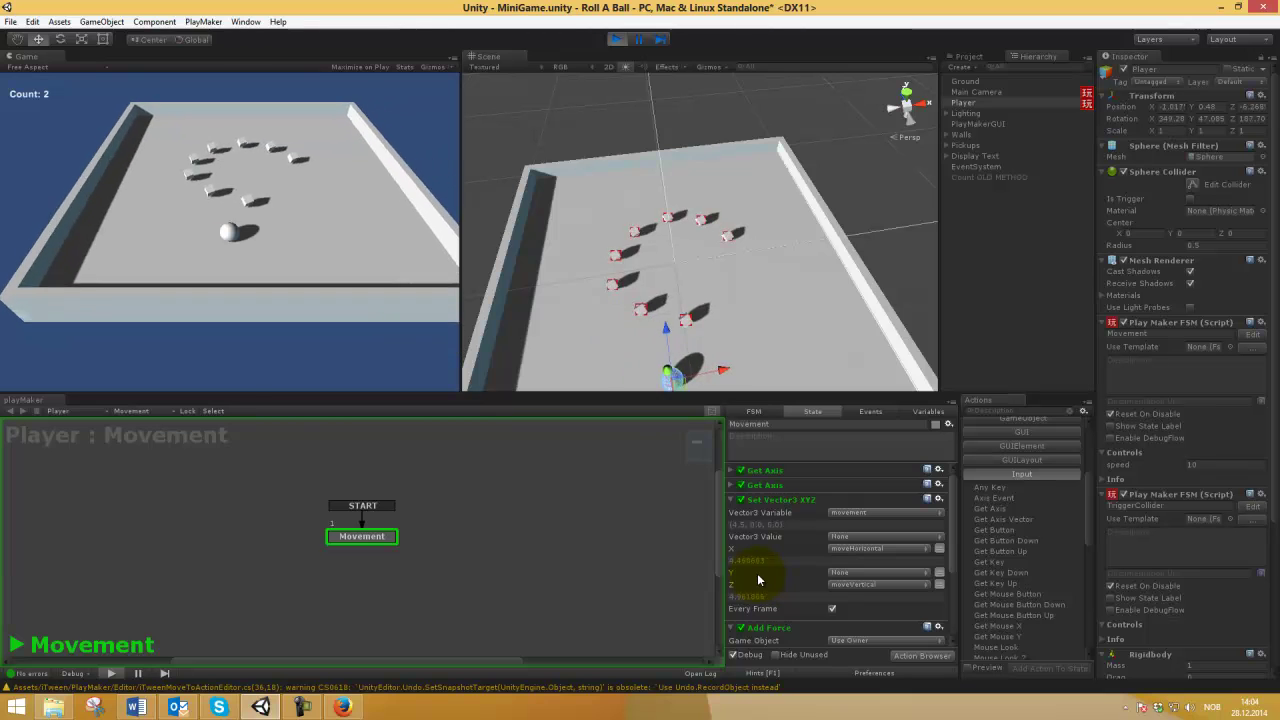
{"action": "key", "text": "Down"}
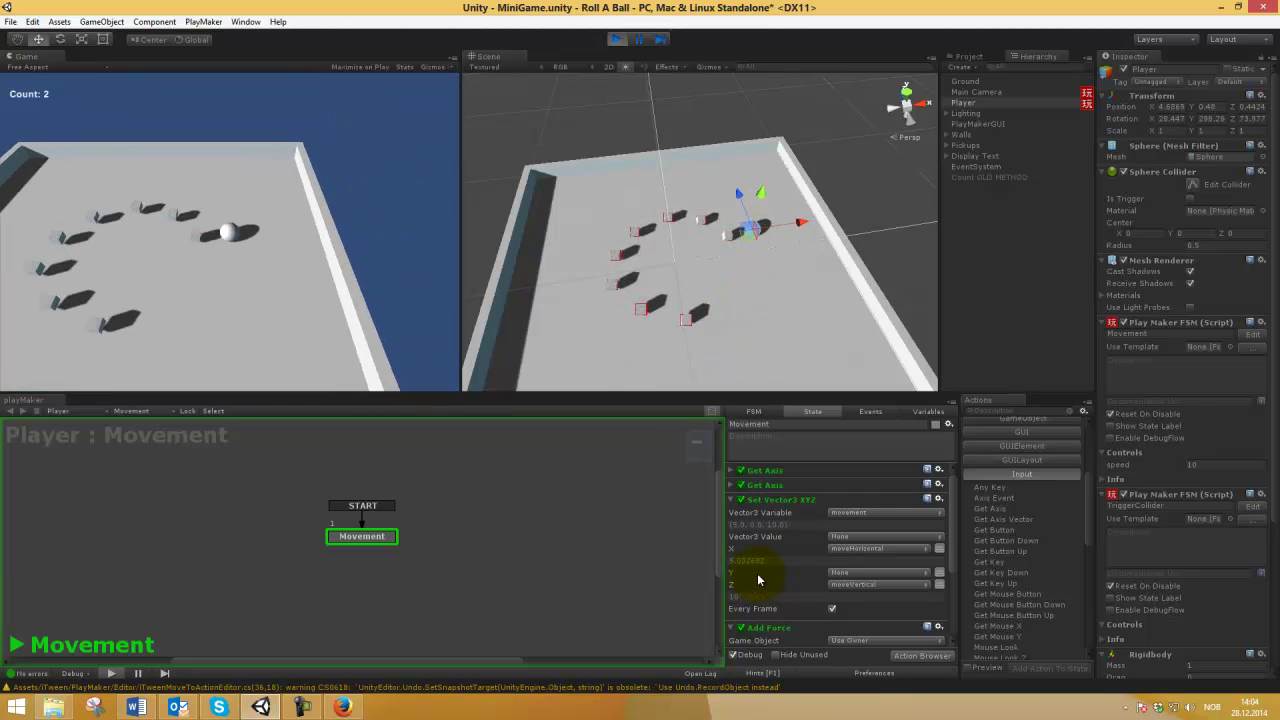
{"action": "key", "text": "Up"}
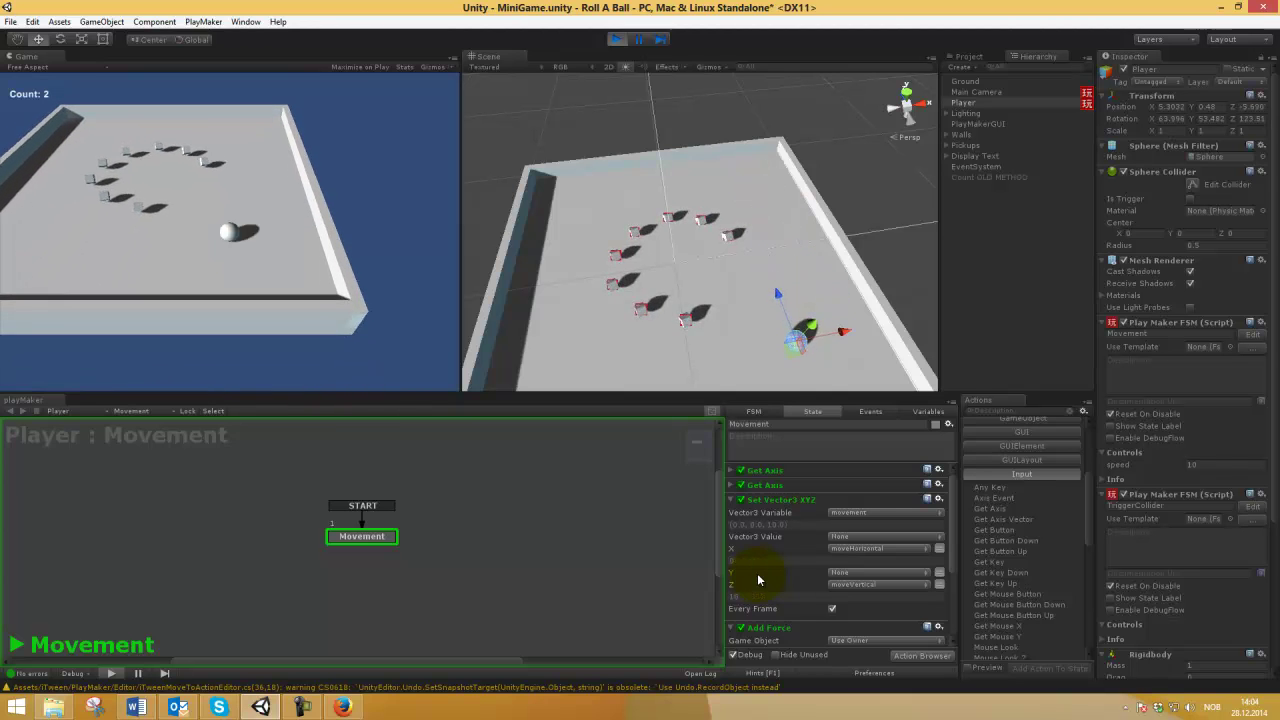
Steer the ball into pickup cubes until Count reaches 4, then expand the second Get Axis action.
{"action": "key", "text": "Down"}
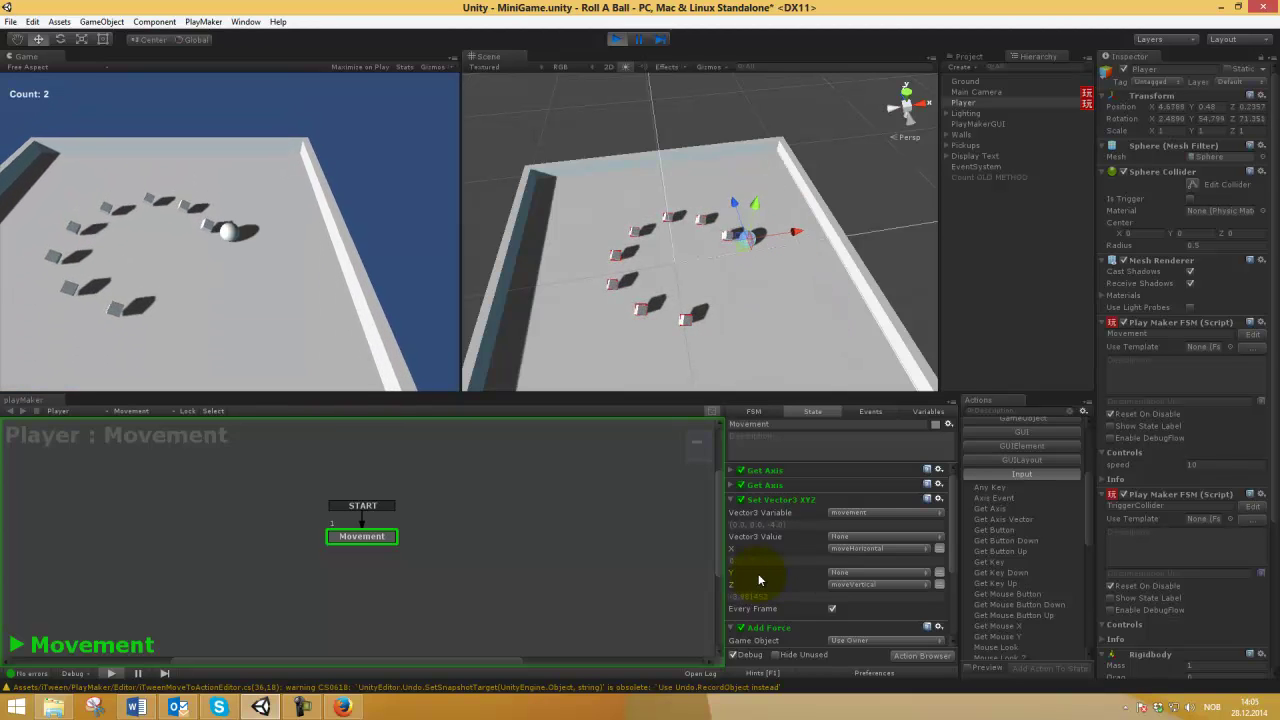
{"action": "key", "text": "Up"}
{"action": "key", "text": "Right"}
{"action": "key", "text": "Down"}
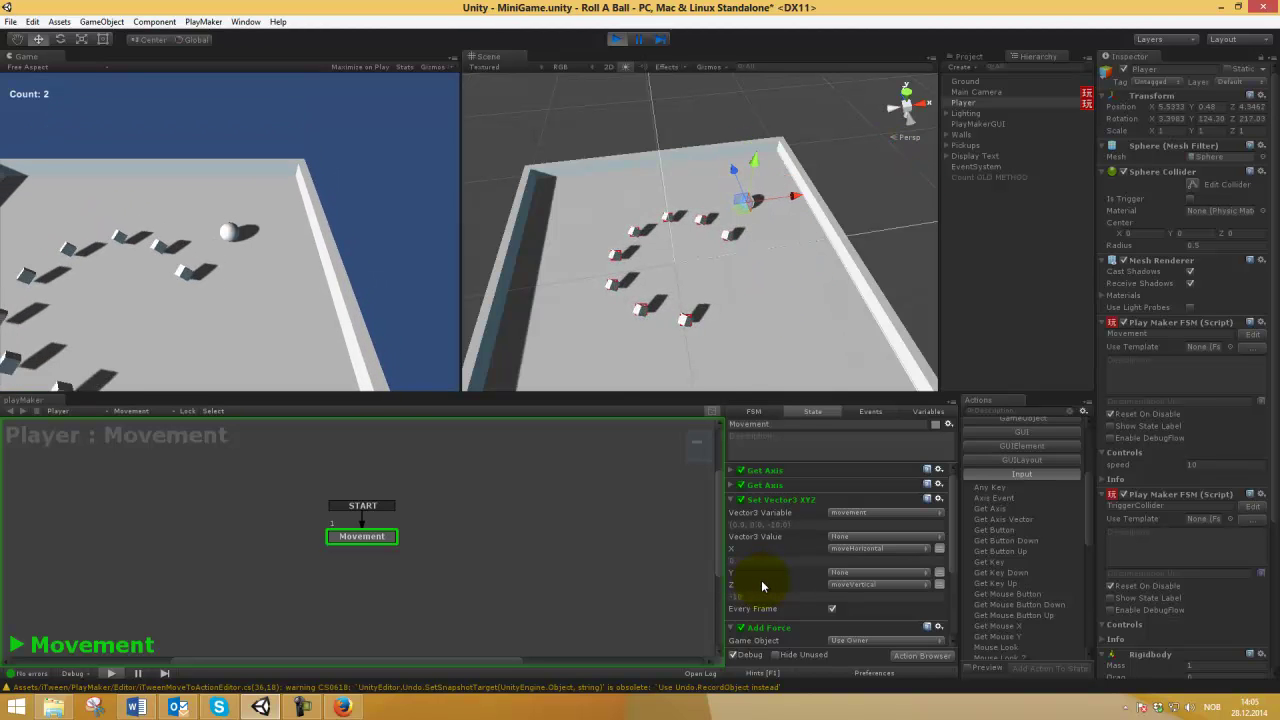
{"action": "key", "text": "Up"}
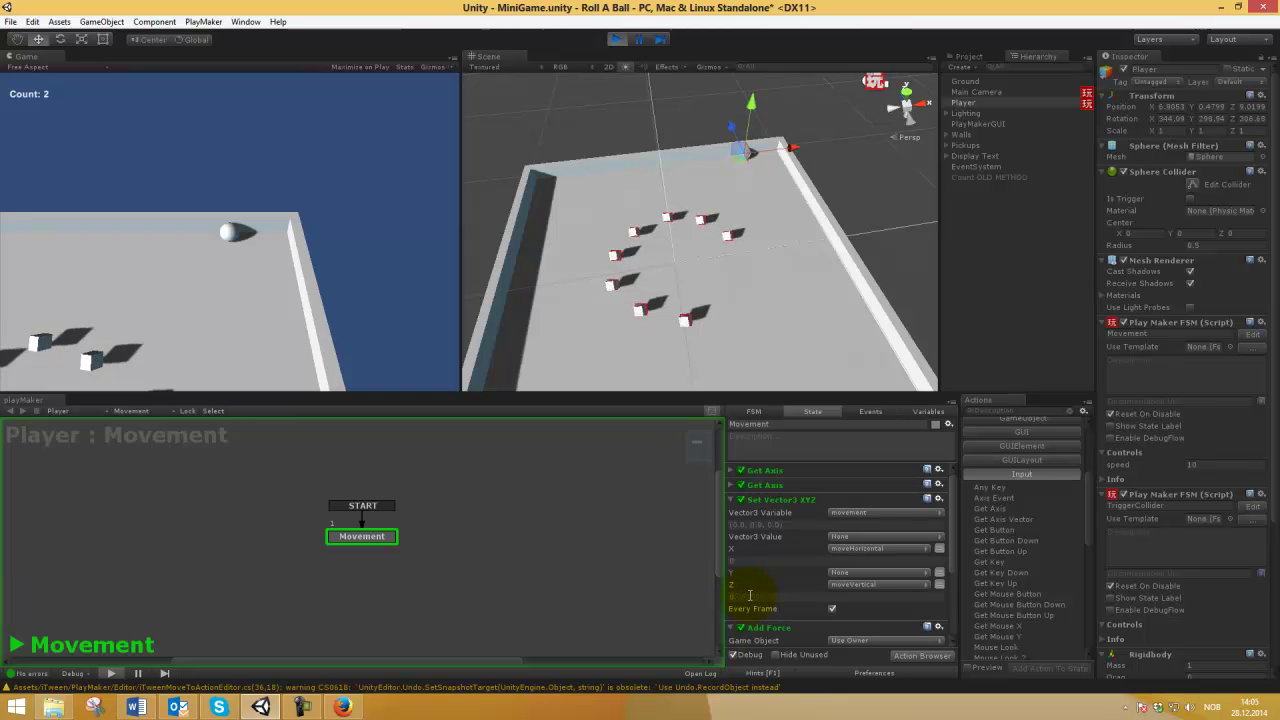
{"action": "key", "text": "Down"}
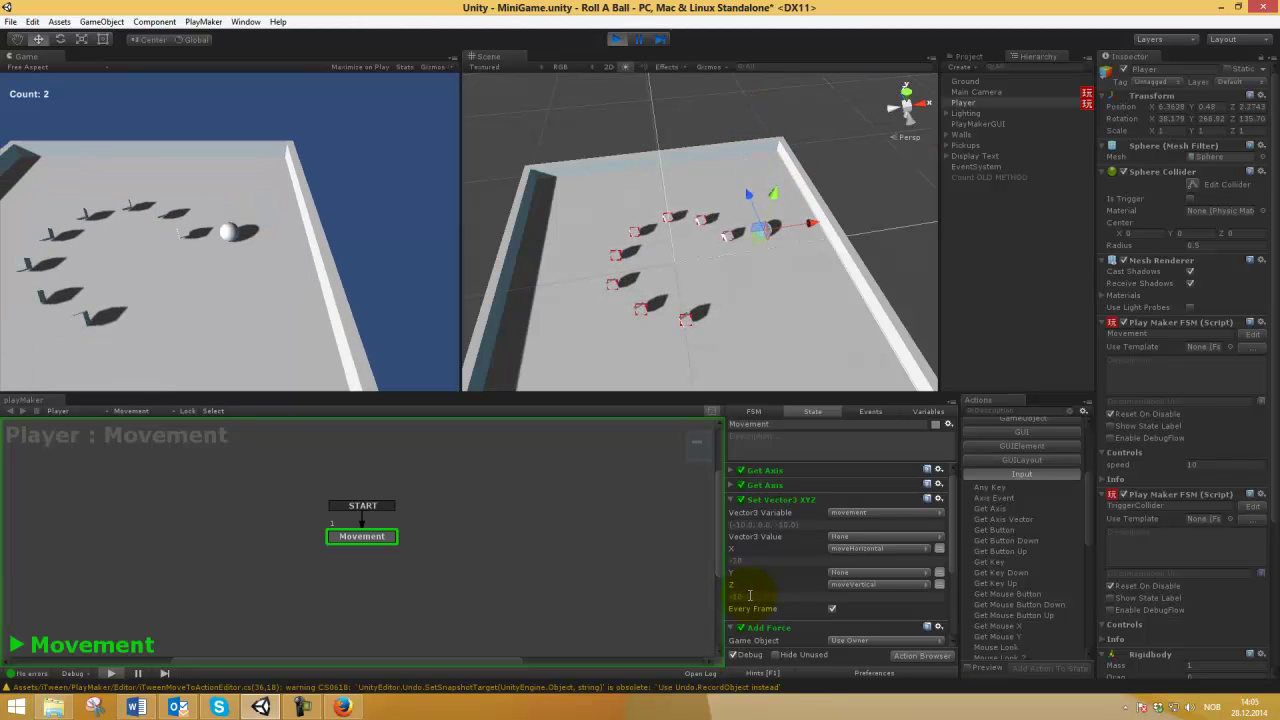
{"action": "key", "text": "Right"}
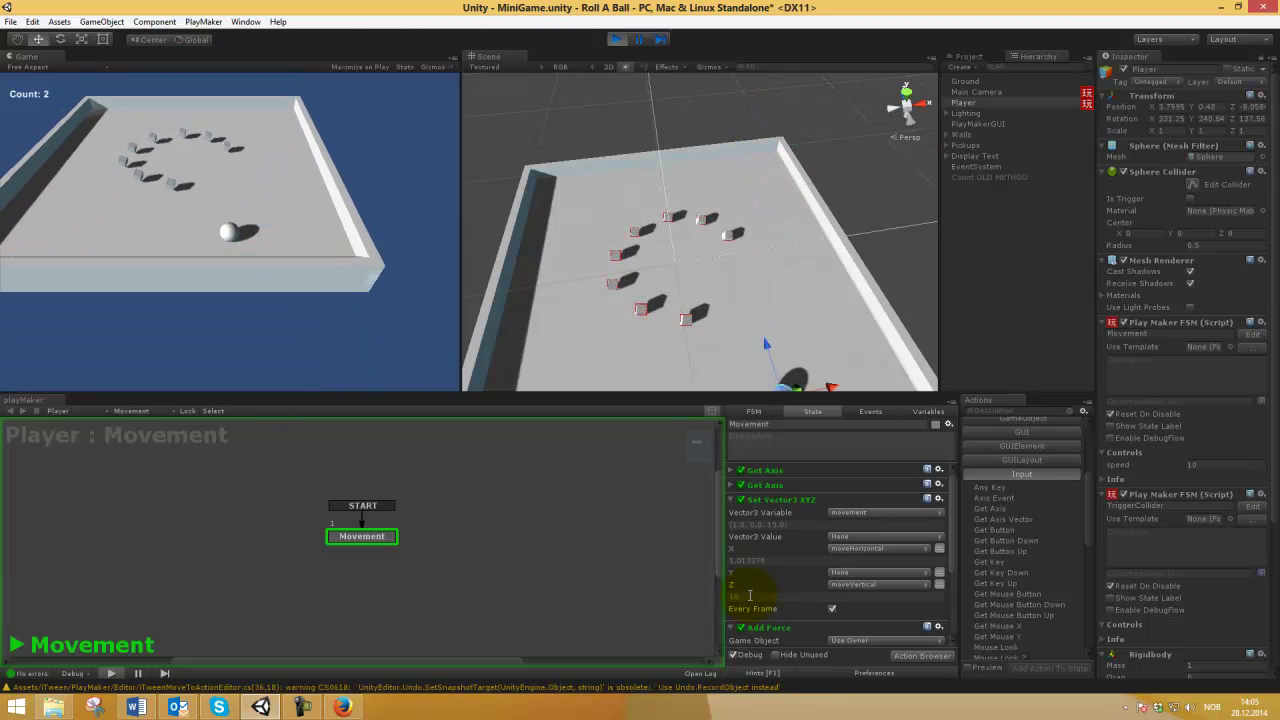
{"action": "key", "text": "Left"}
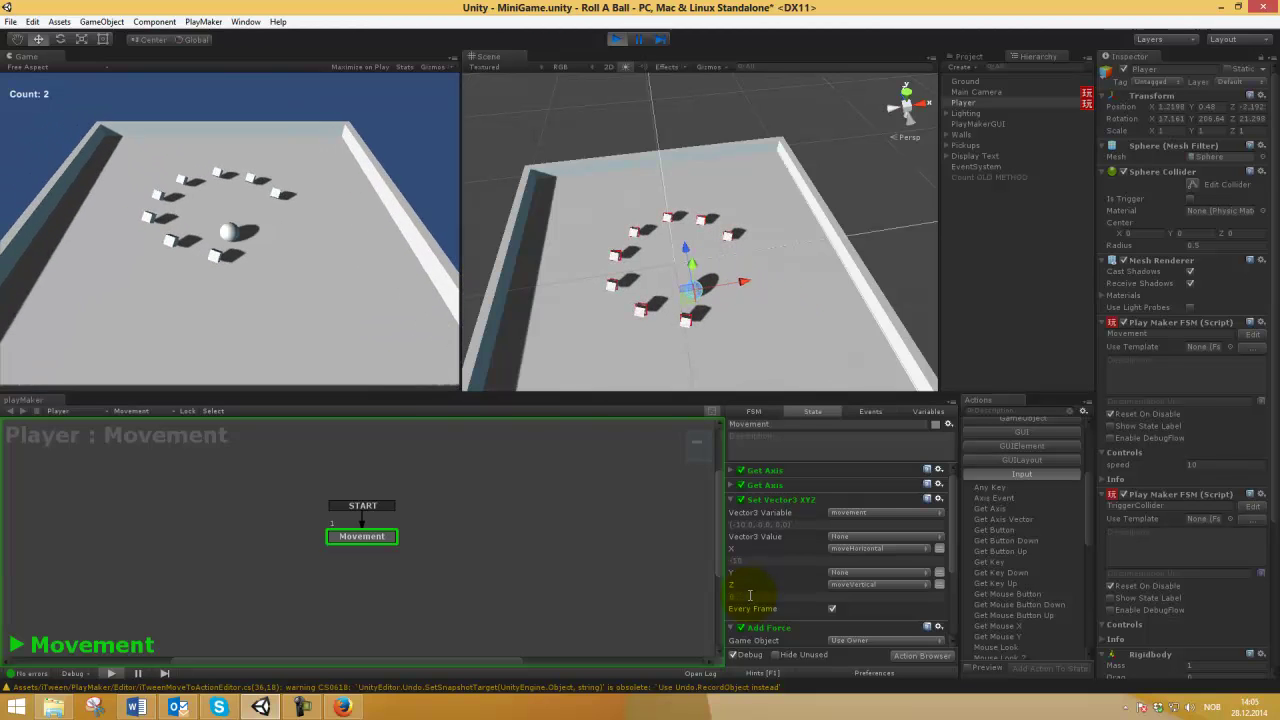
{"action": "key", "text": "Right"}
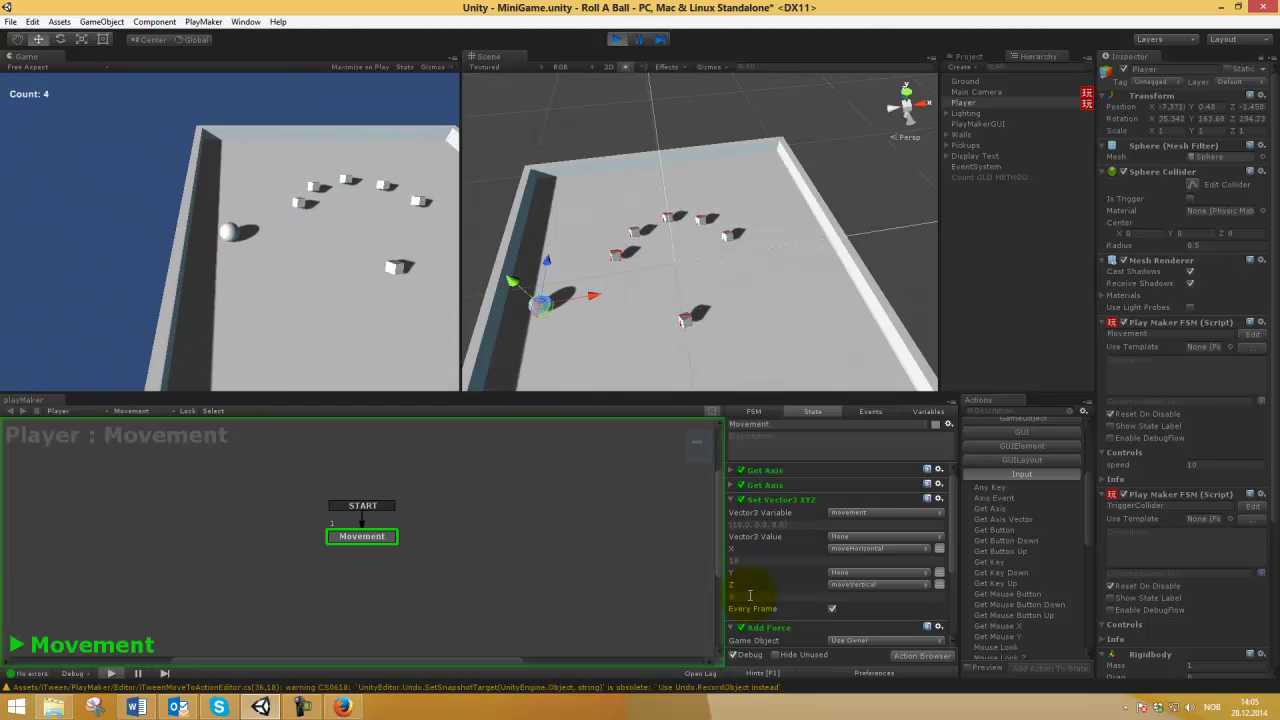
{"action": "key", "text": "Left"}
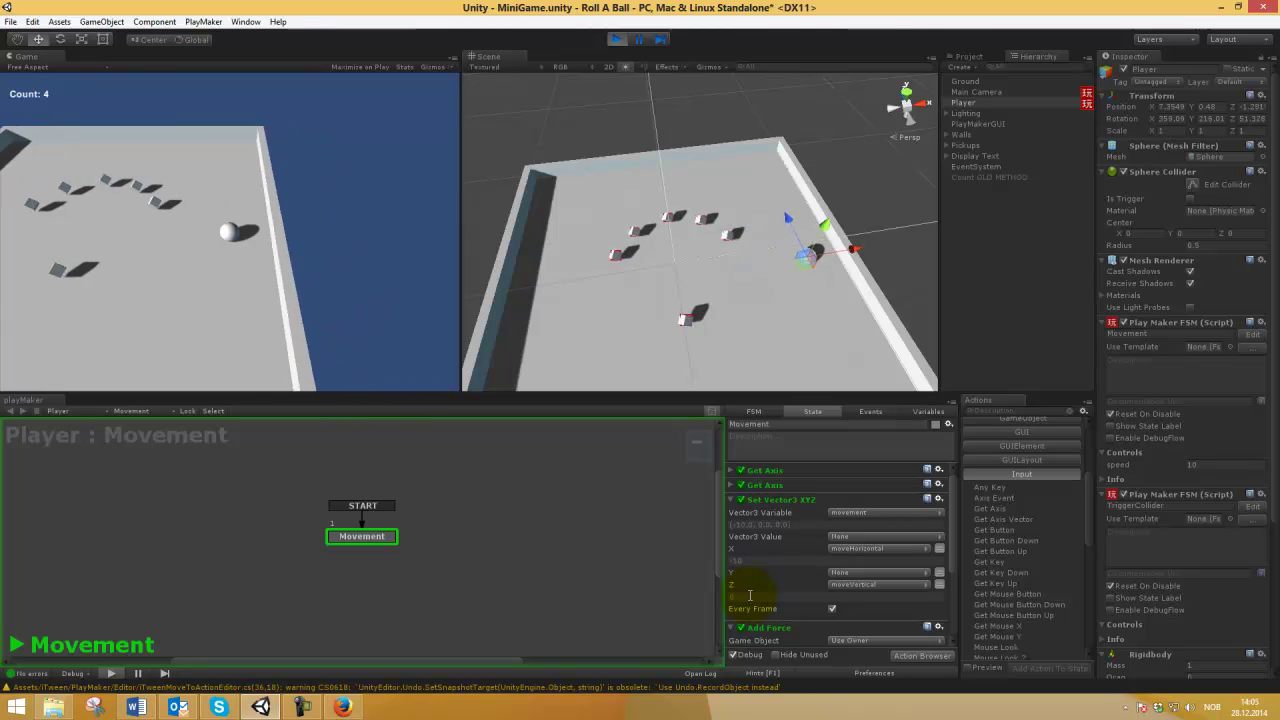
{"action": "key", "text": "Right"}
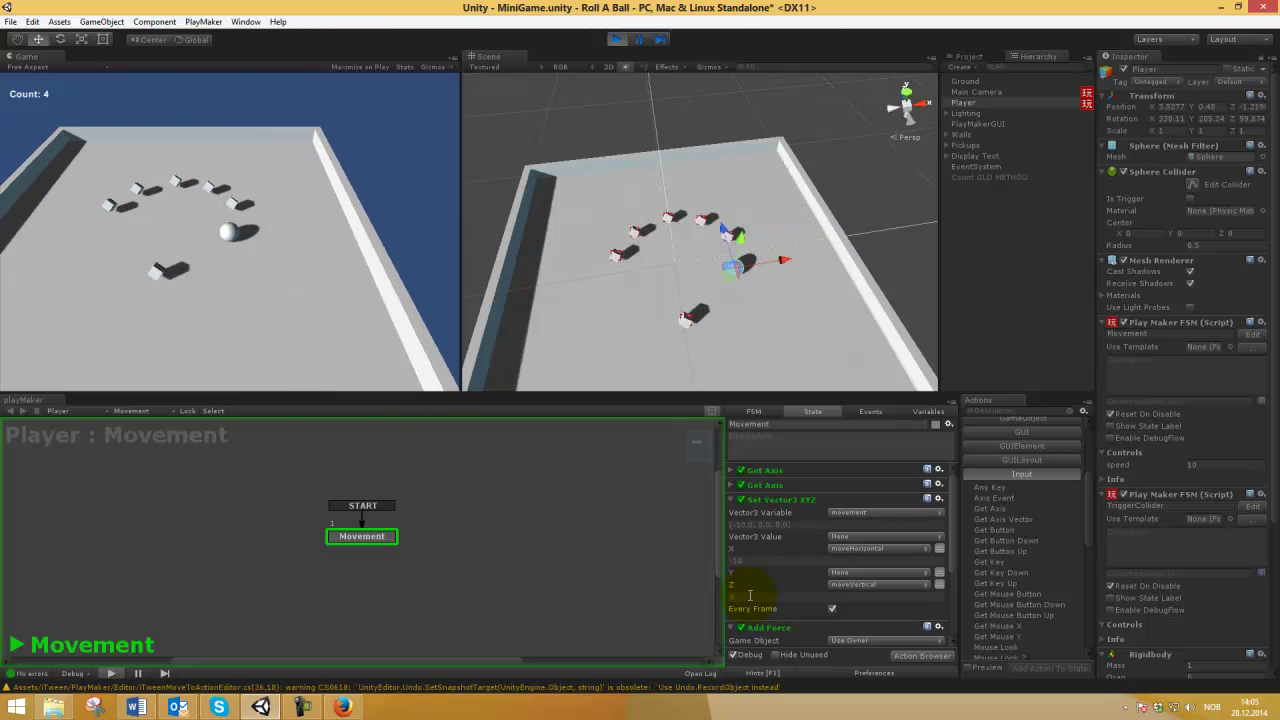
{"action": "key", "text": "Right"}
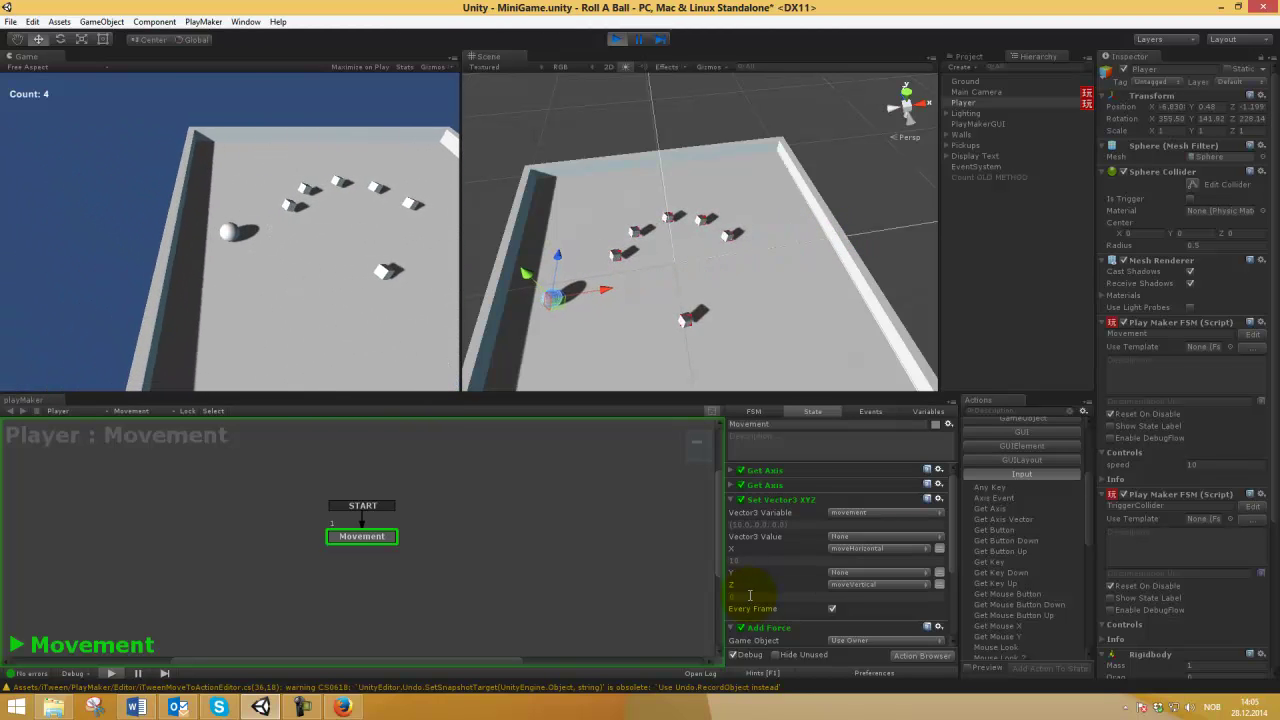
{"action": "left_click", "coordinate": [730, 484]}
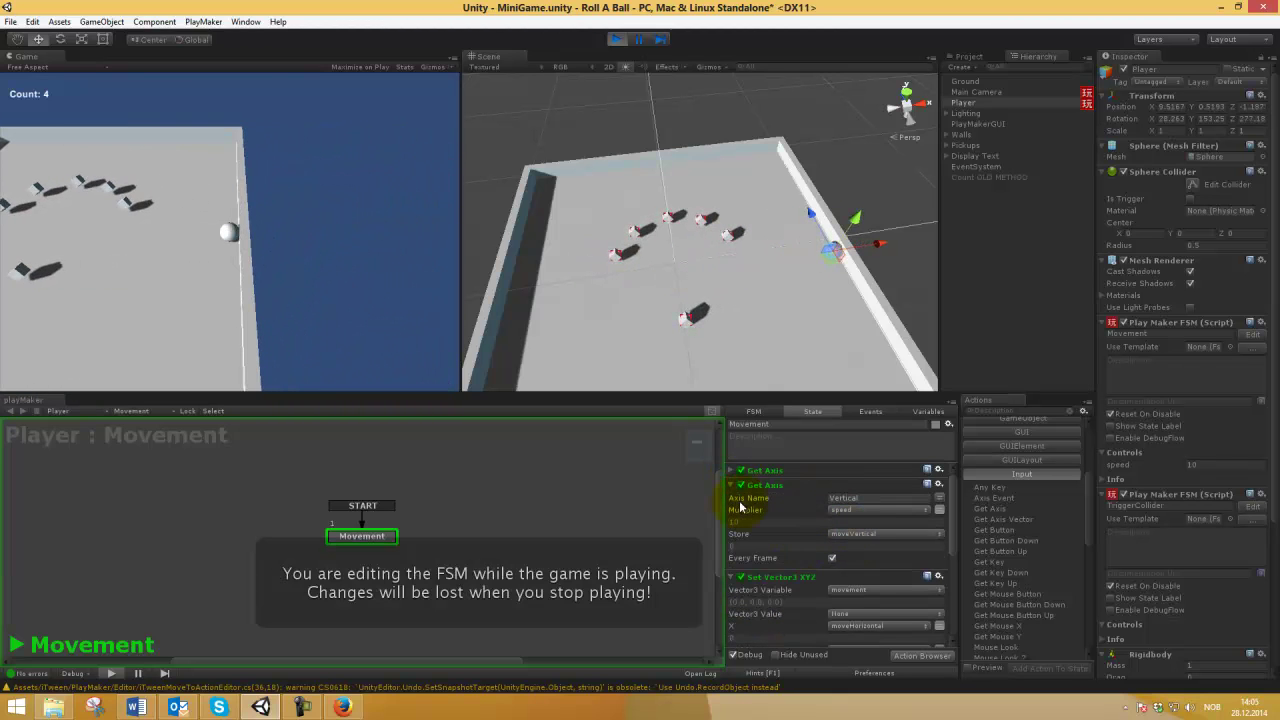
Collapse the second Get Axis action and playtest the ball with speed set to 10.
{"action": "left_click", "coordinate": [730, 486]}
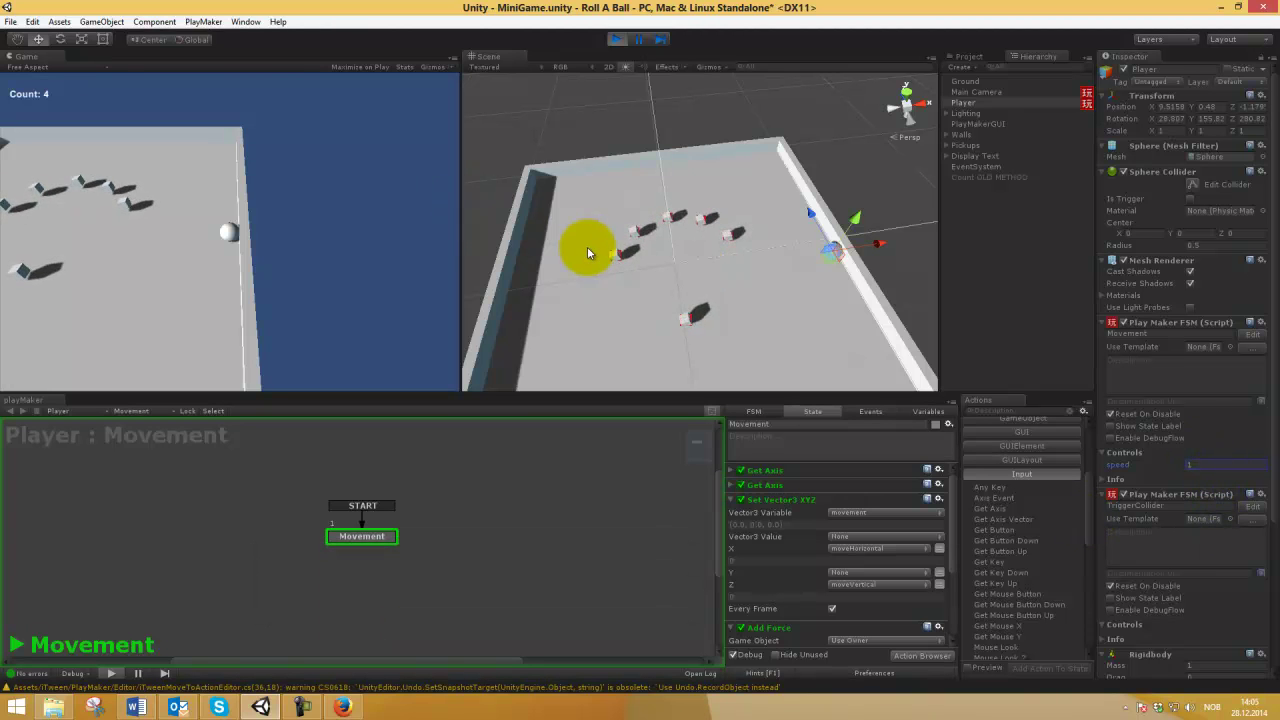
{"action": "left_click", "coordinate": [281, 233]}
{"action": "key", "text": "Left"}
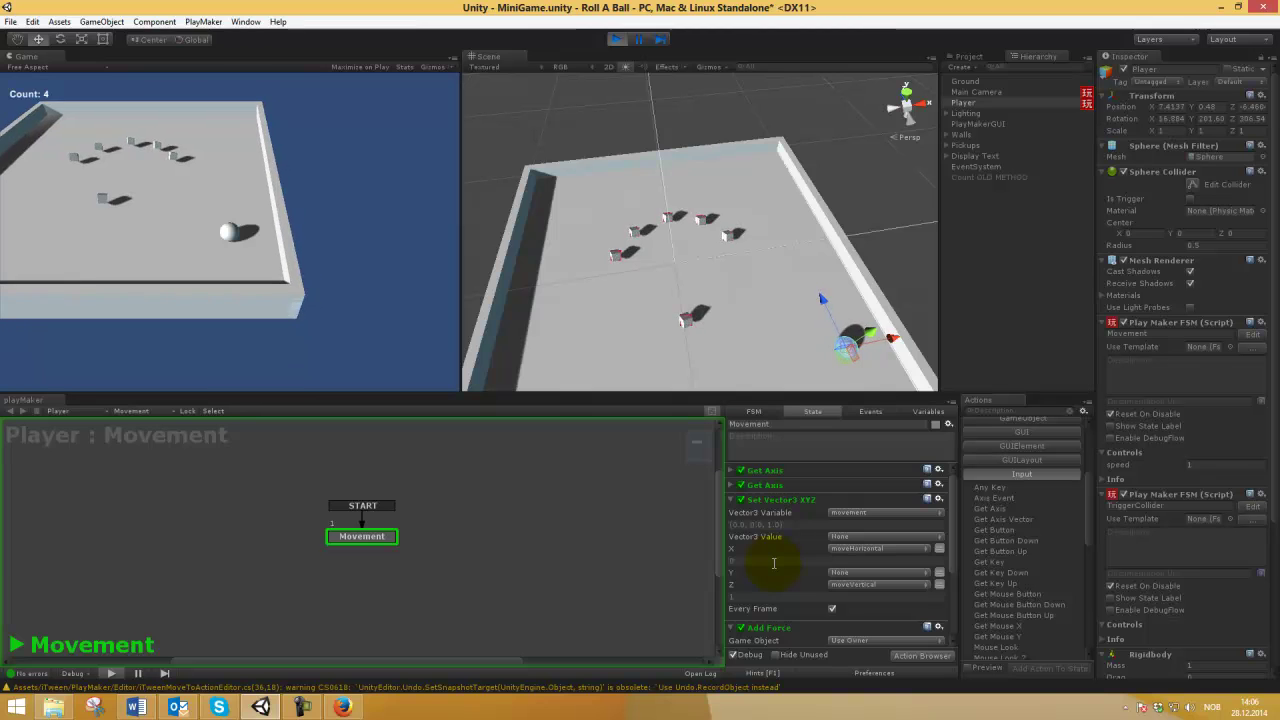
{"action": "left_click", "coordinate": [1200, 464]}
{"action": "type", "text": "10"}
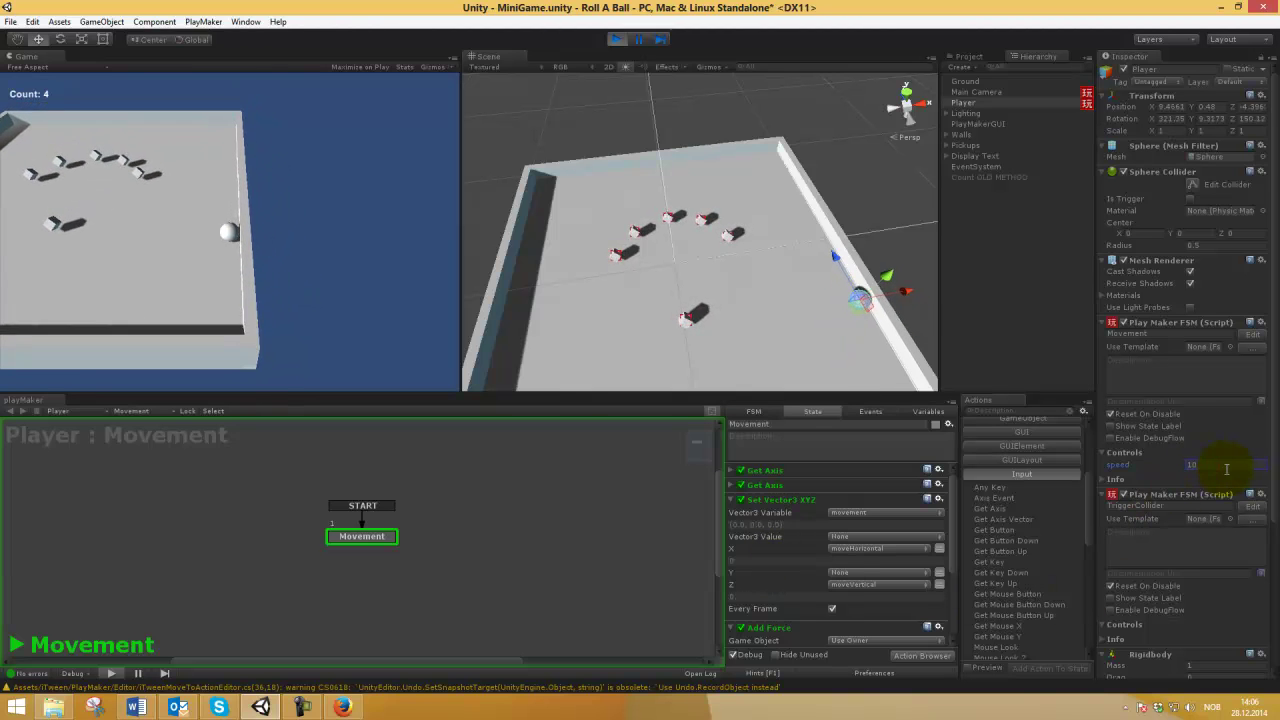
{"action": "left_click", "coordinate": [298, 233]}
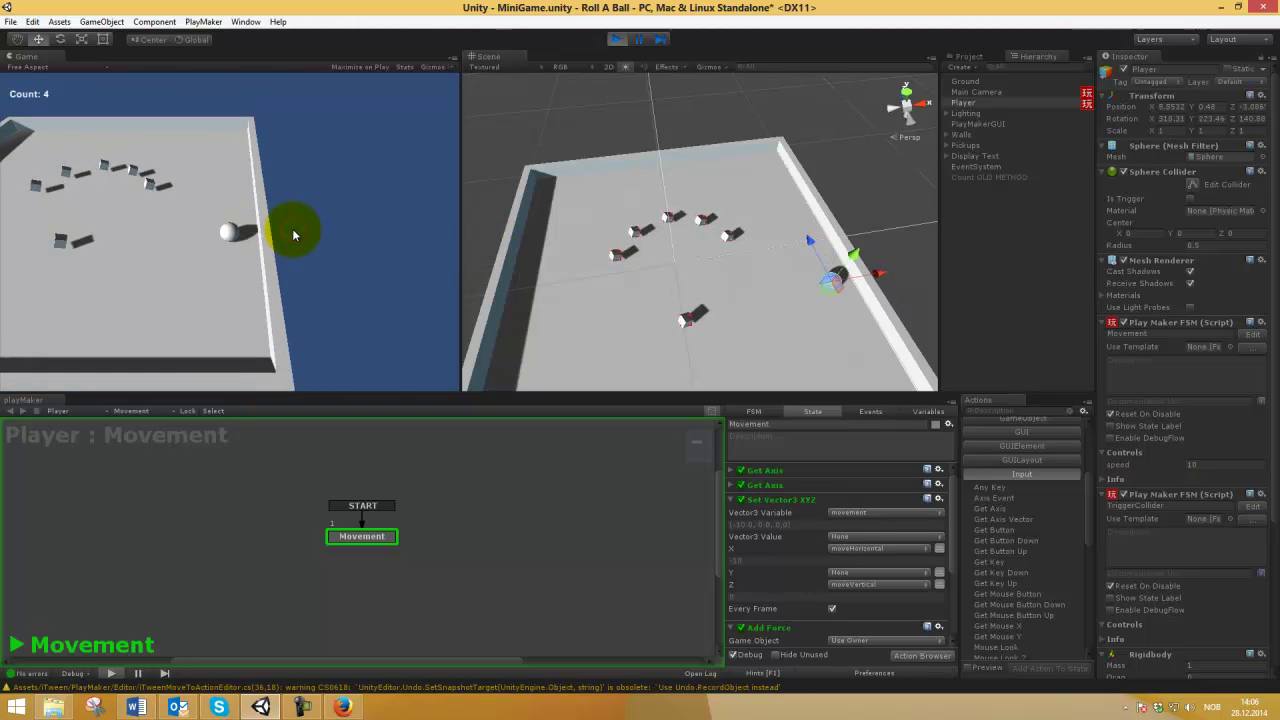
Raise the speed to 50, test it in the Game view, then stop Play mode.
{"action": "left_click", "coordinate": [1237, 465]}
{"action": "type", "text": "50"}
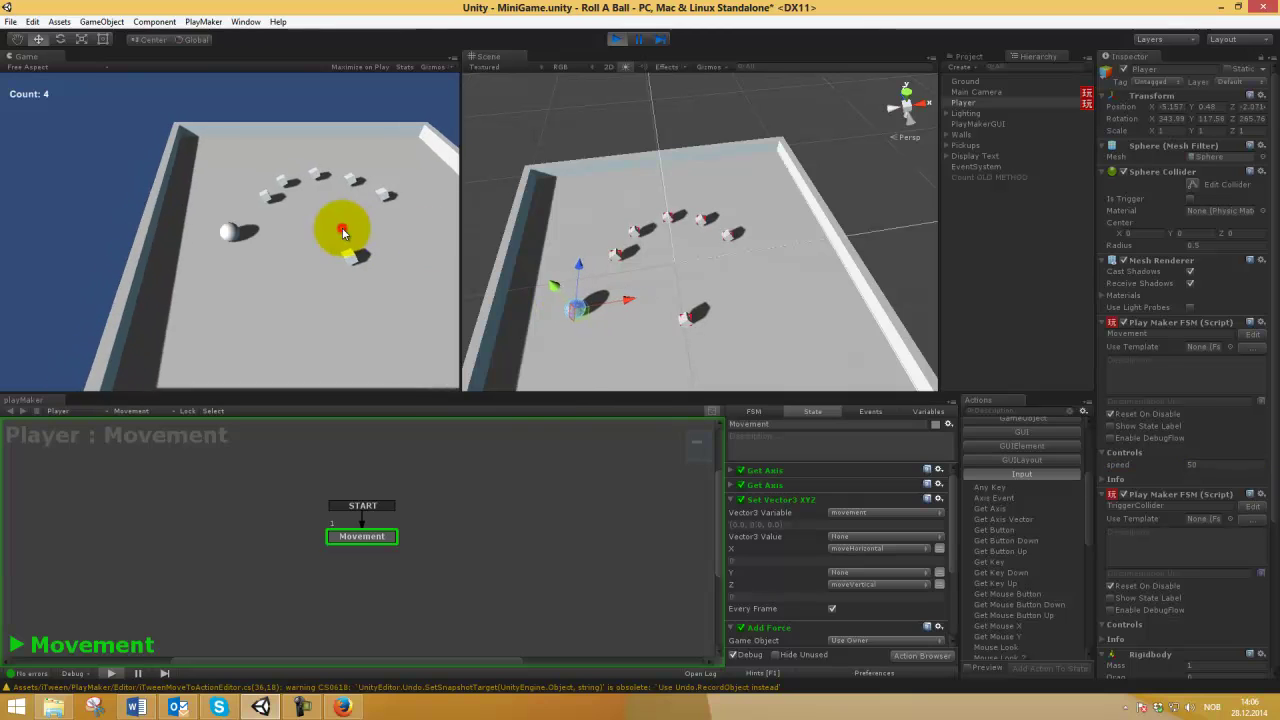
{"action": "left_click", "coordinate": [342, 231]}
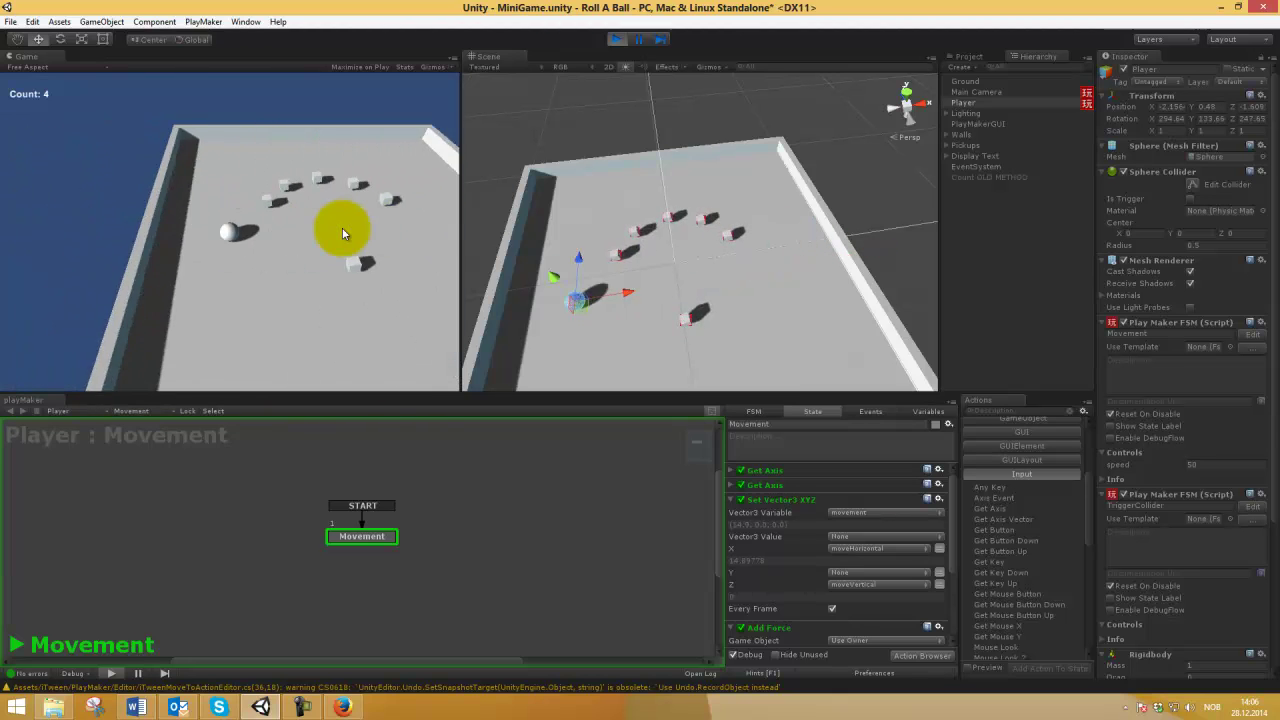
{"action": "scroll", "coordinate": [786, 567], "scroll_direction": "down", "scroll_amount": 3}
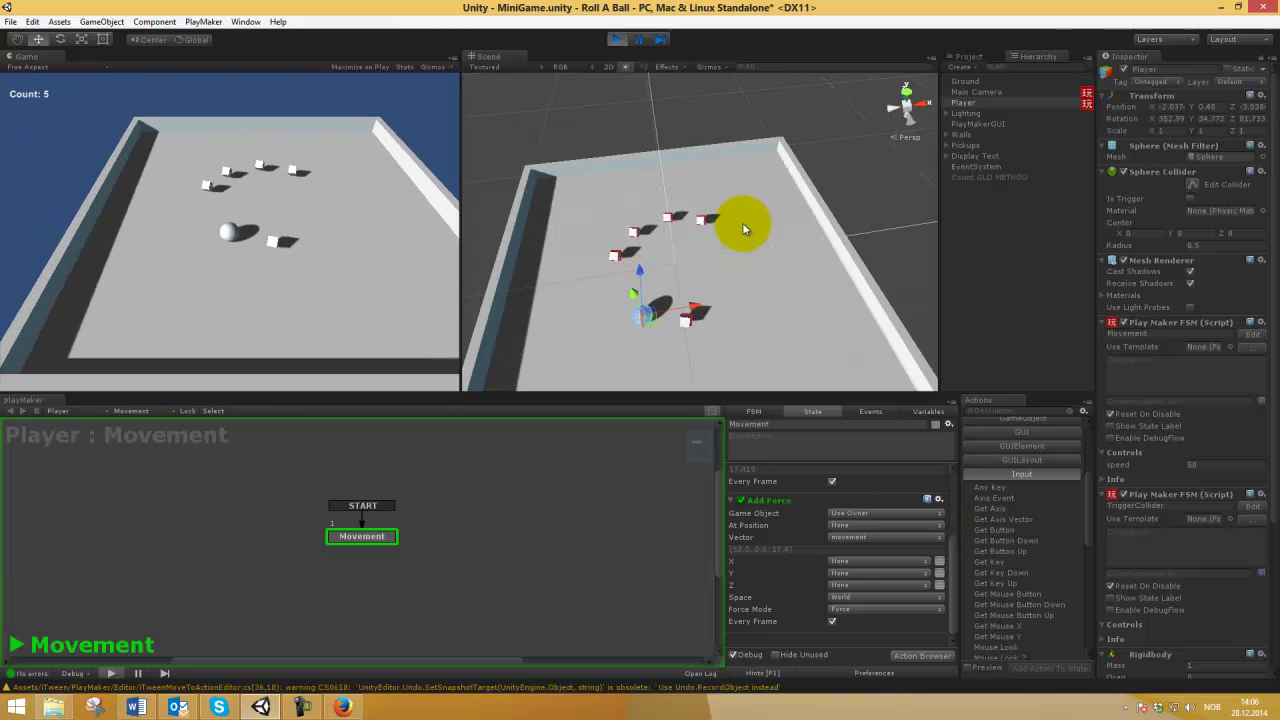
{"action": "left_click", "coordinate": [616, 39]}
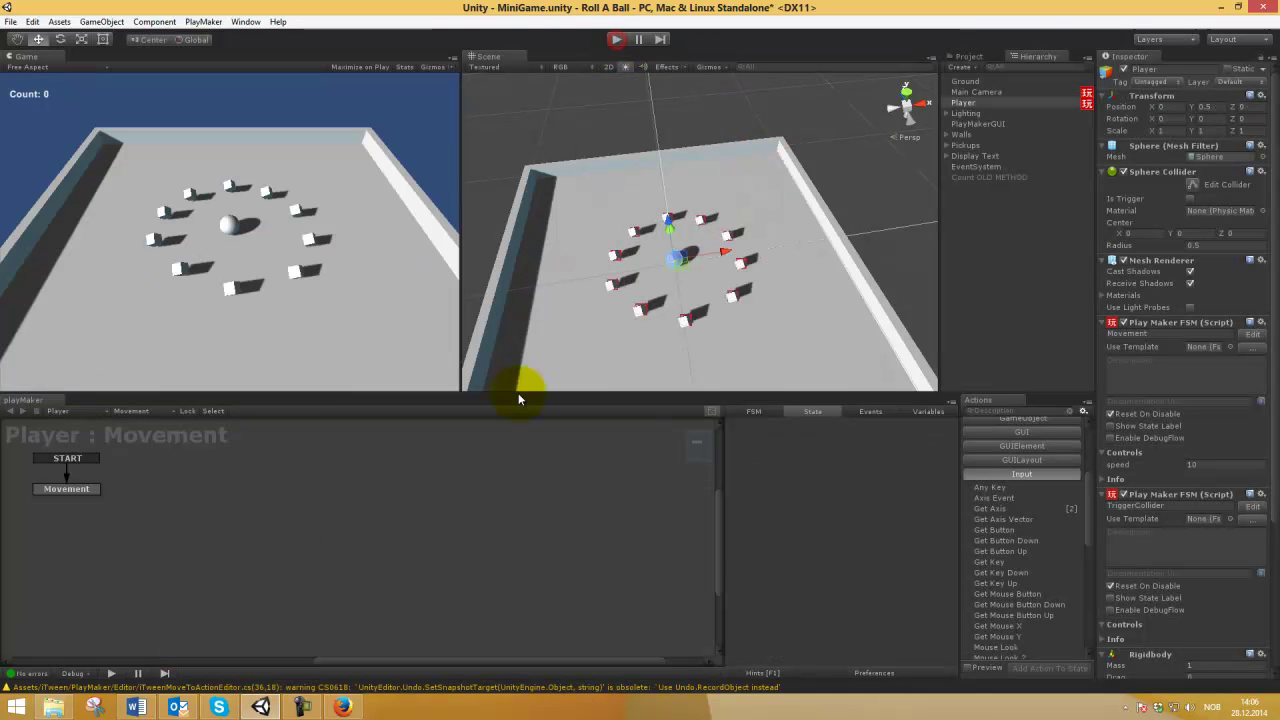
Open the 'Moving the camera' chapter and pause its video around 3:45 on the CameraController code.
{"action": "left_click", "coordinate": [342, 709]}
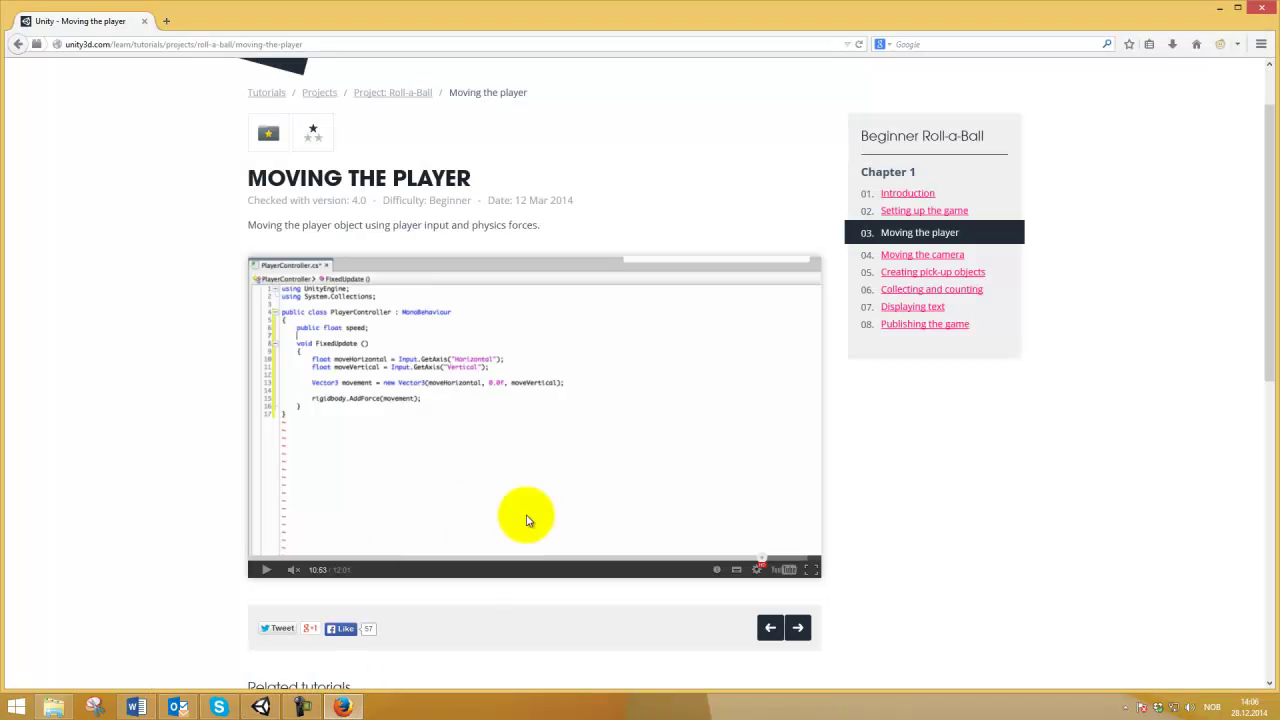
{"action": "left_click", "coordinate": [900, 256]}
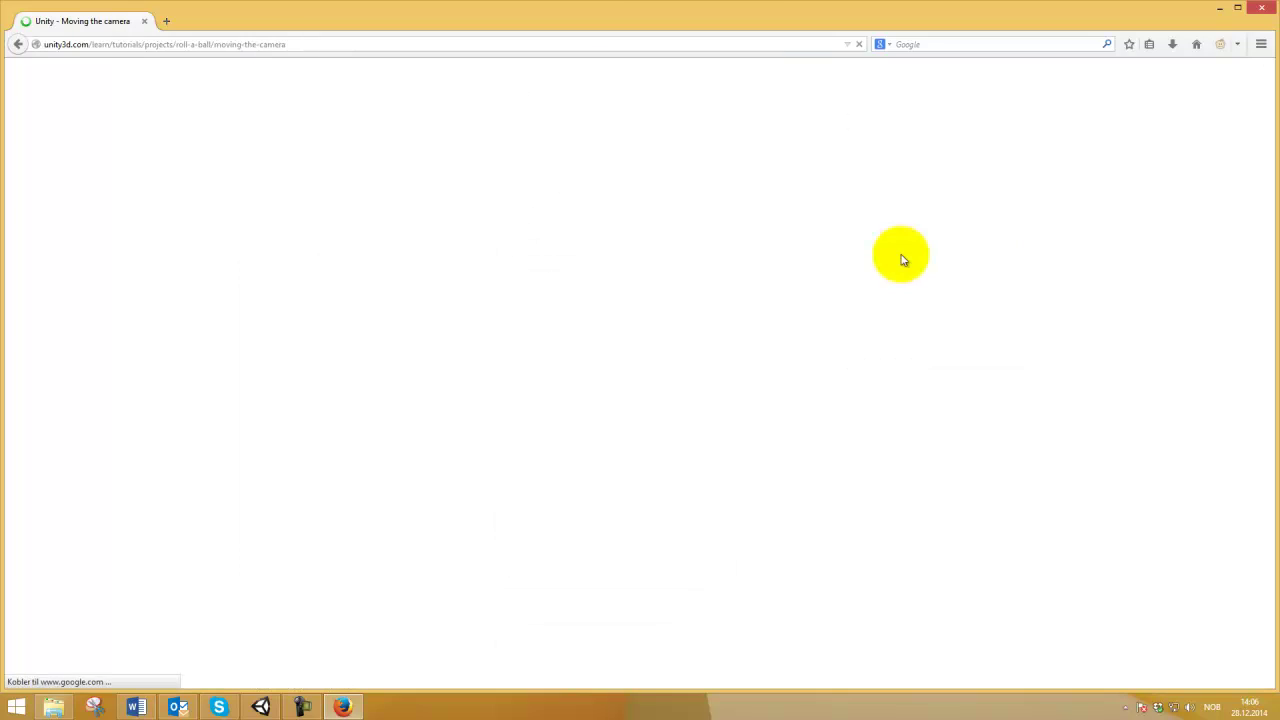
{"action": "left_click", "coordinate": [534, 448]}
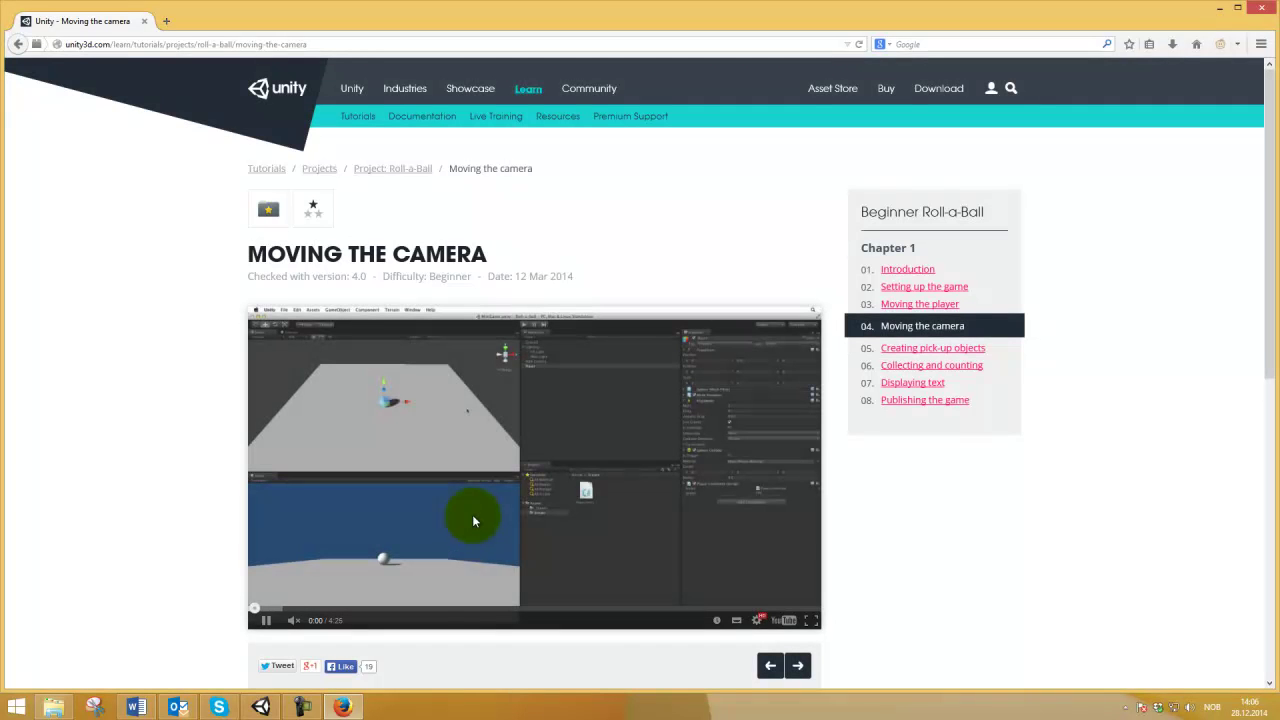
{"action": "left_click", "coordinate": [488, 606]}
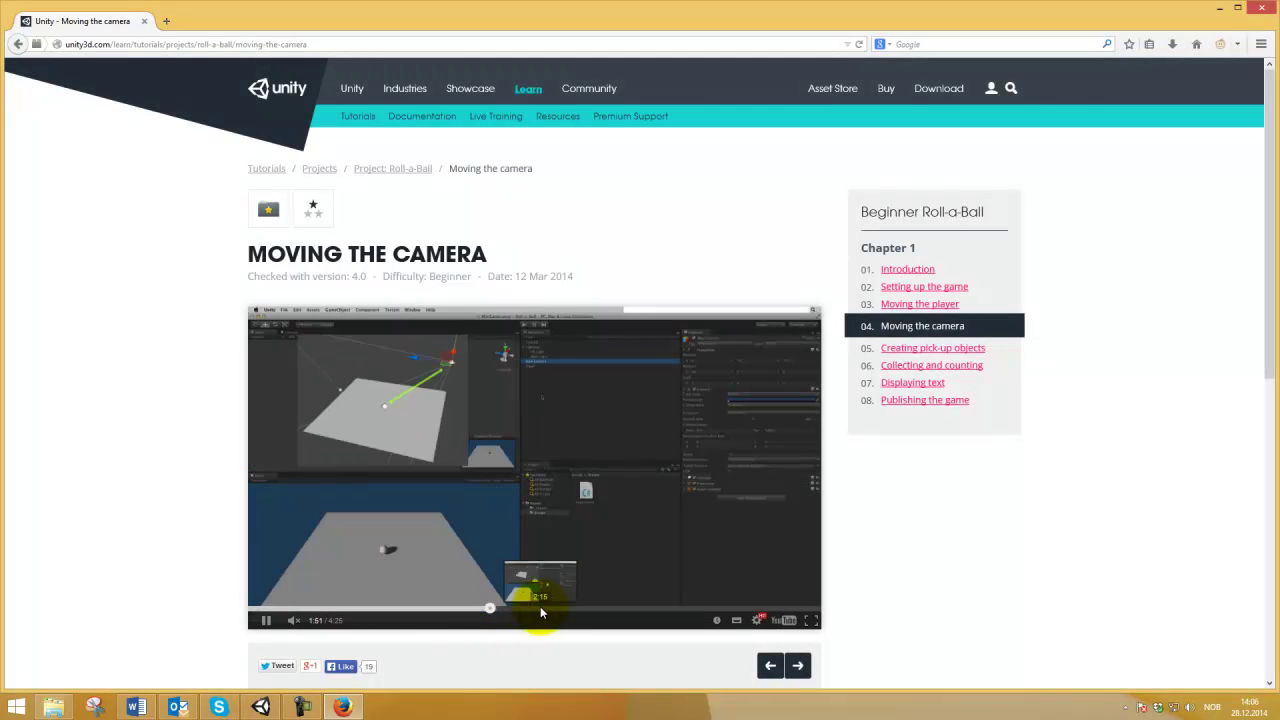
{"action": "left_click", "coordinate": [547, 606]}
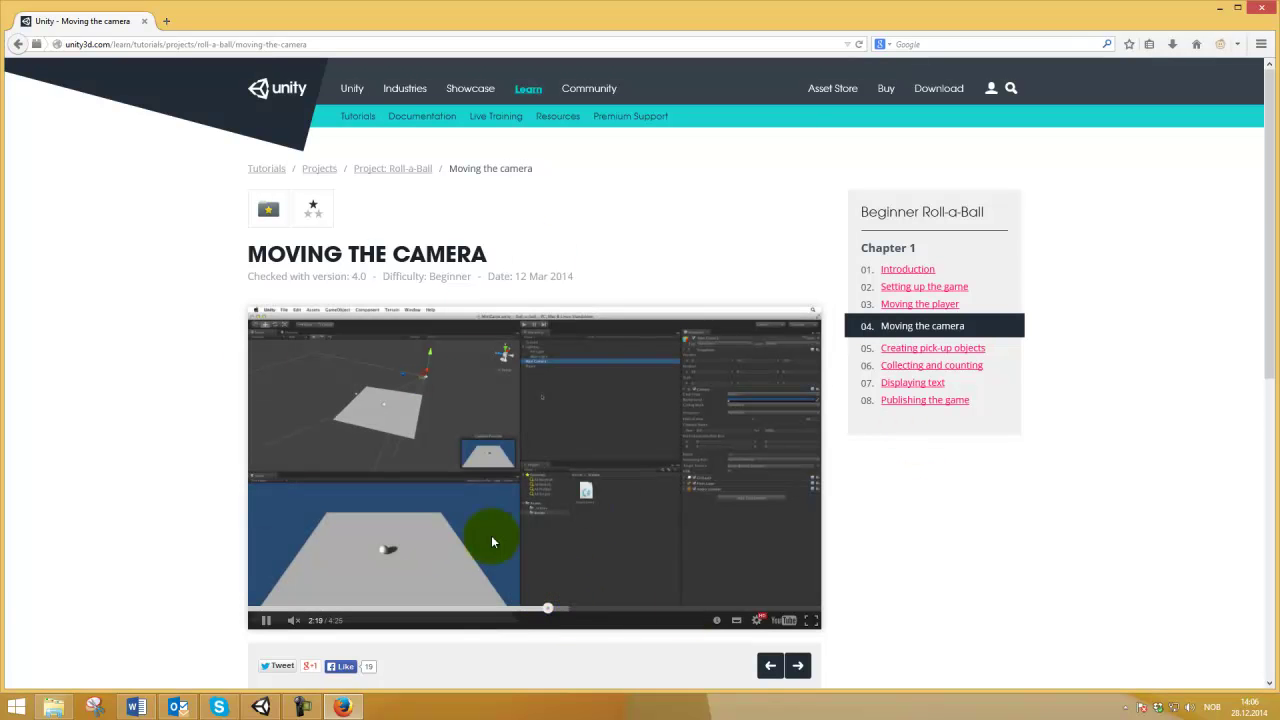
{"action": "left_click", "coordinate": [629, 612]}
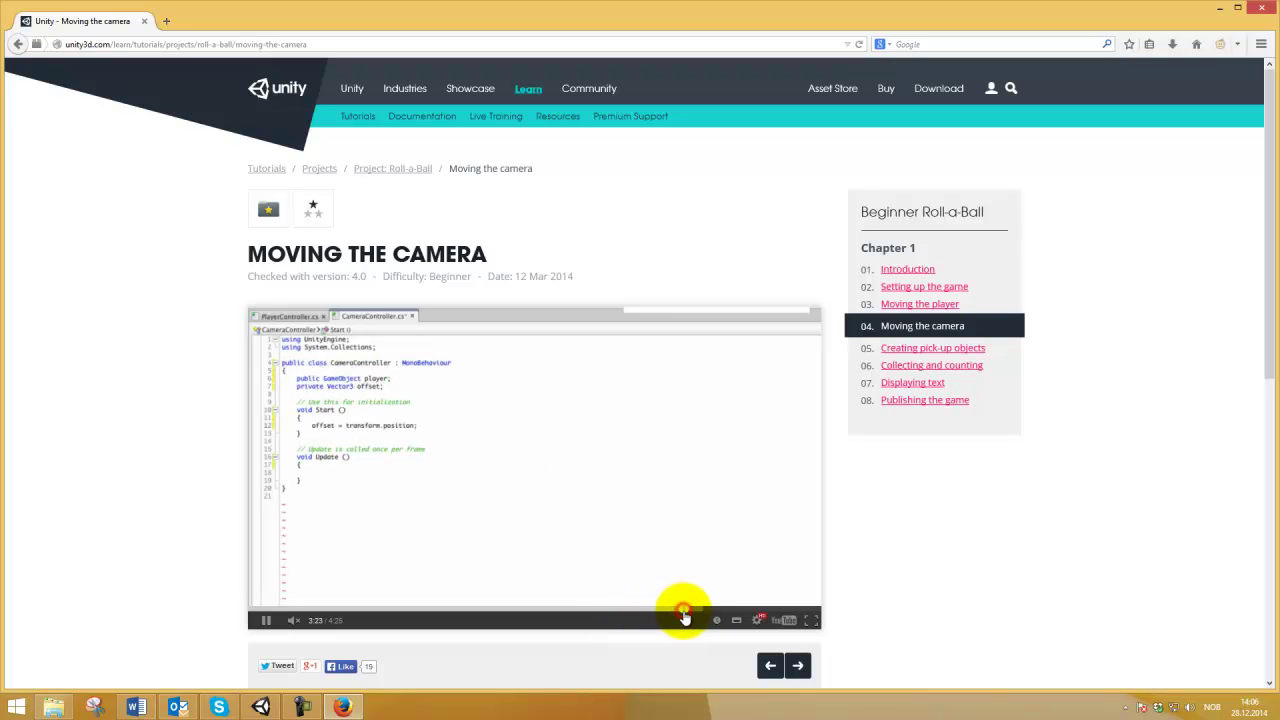
{"action": "left_click", "coordinate": [754, 609]}
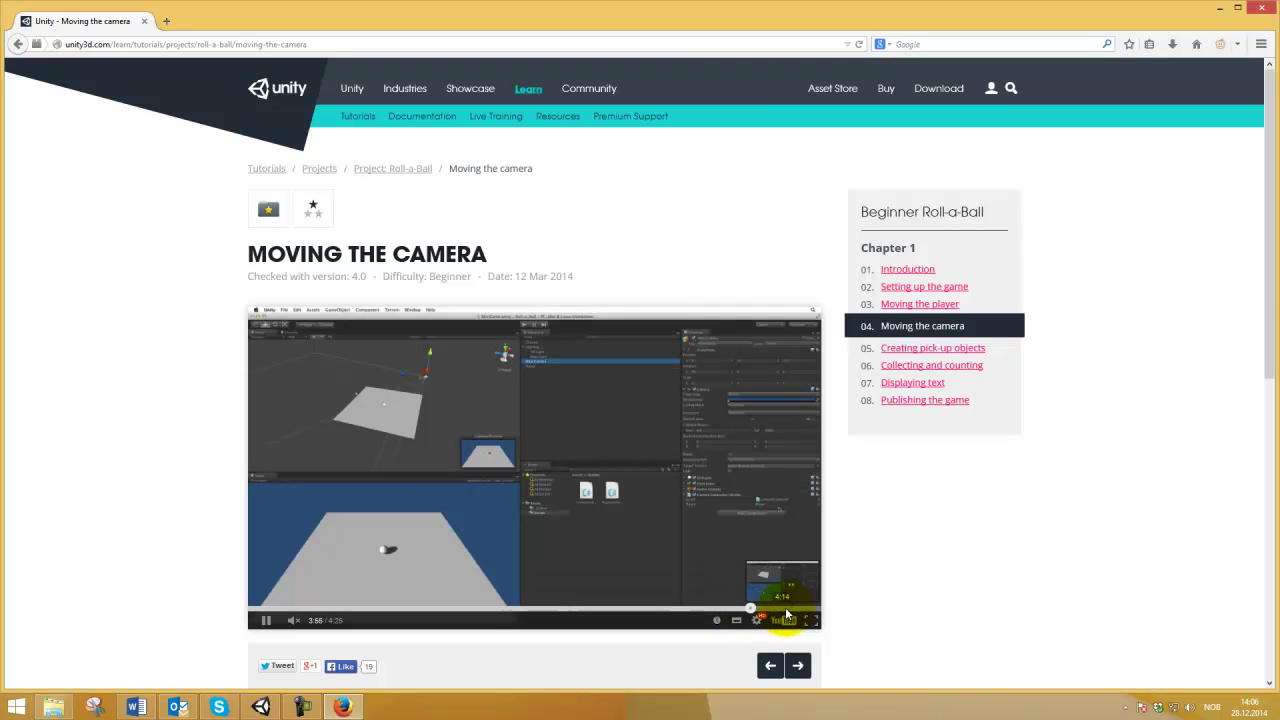
{"action": "left_click", "coordinate": [737, 610]}
{"action": "left_click", "coordinate": [729, 609]}
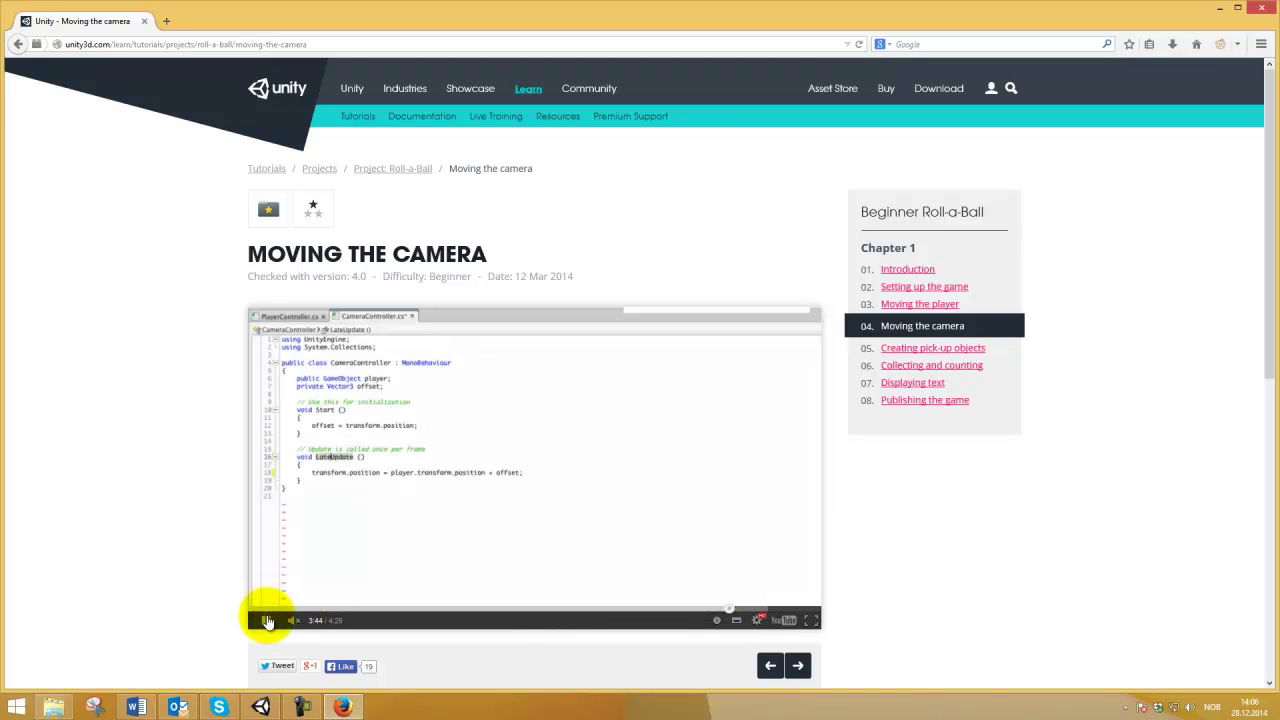
{"action": "left_click", "coordinate": [267, 621]}
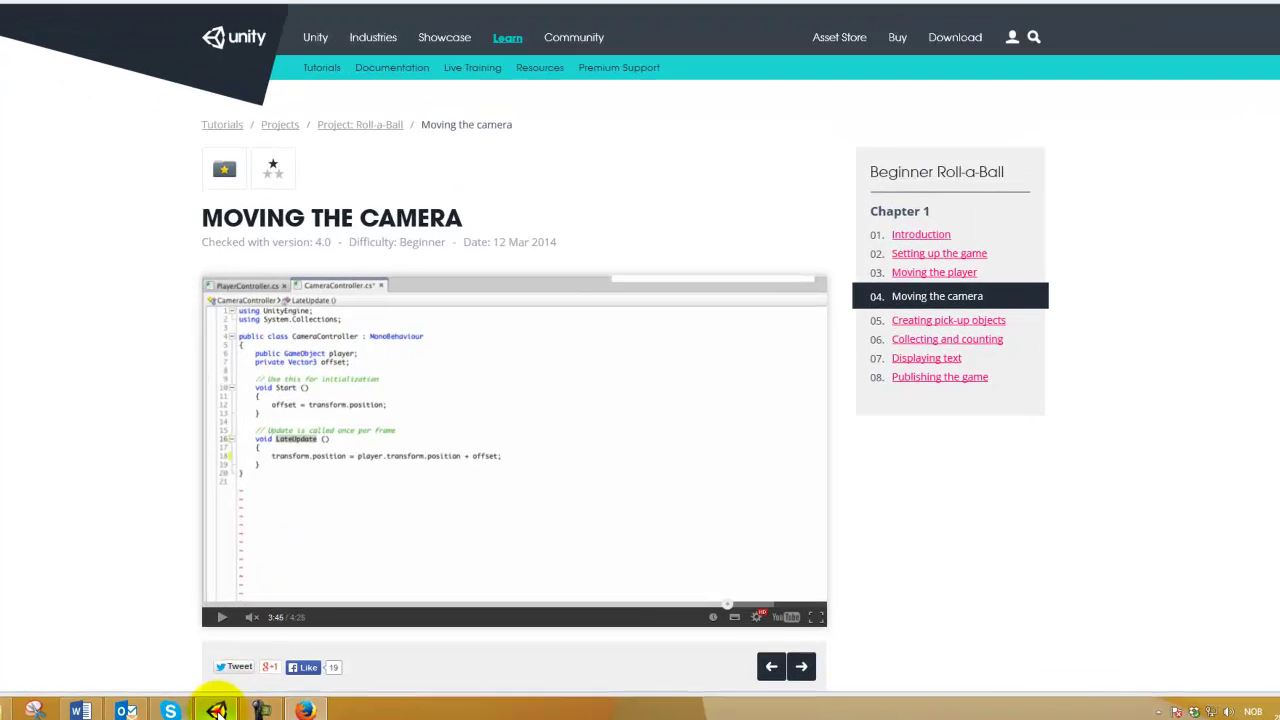
Inspect the Camera Controller FSM's offset and position variables against the tutorial code.
{"action": "left_click", "coordinate": [216, 710]}
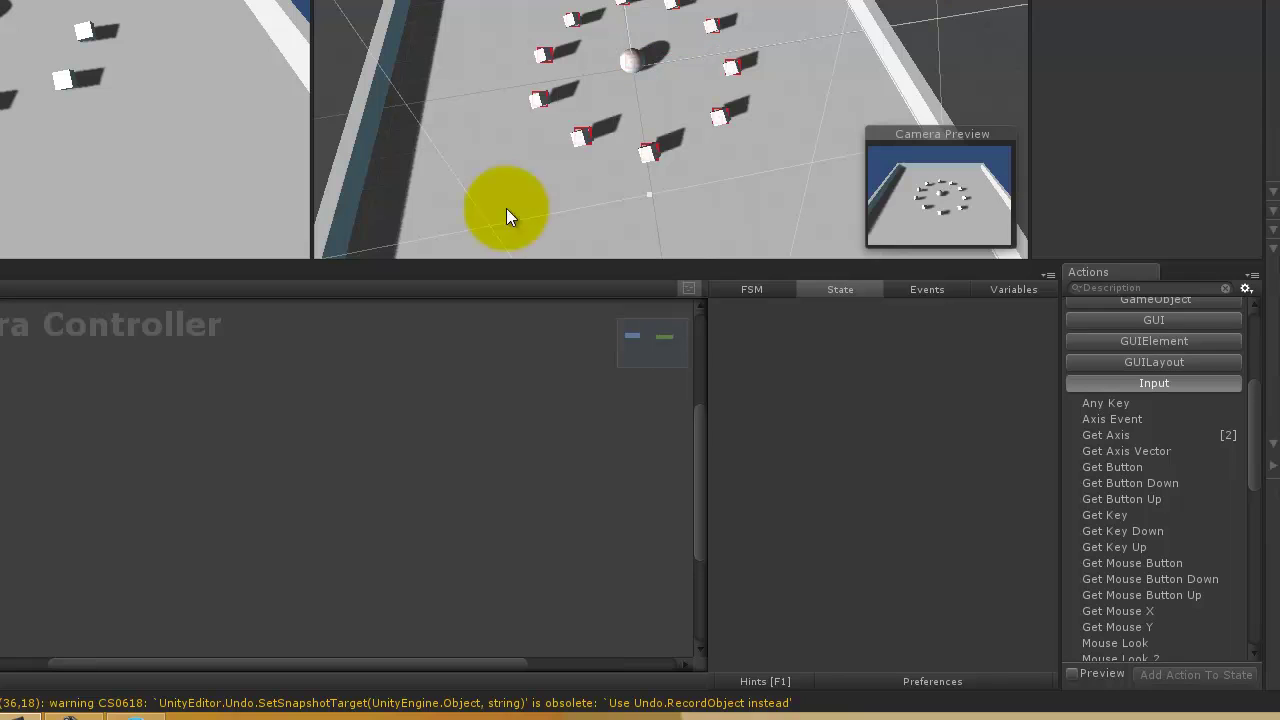
{"action": "left_click", "coordinate": [1002, 288]}
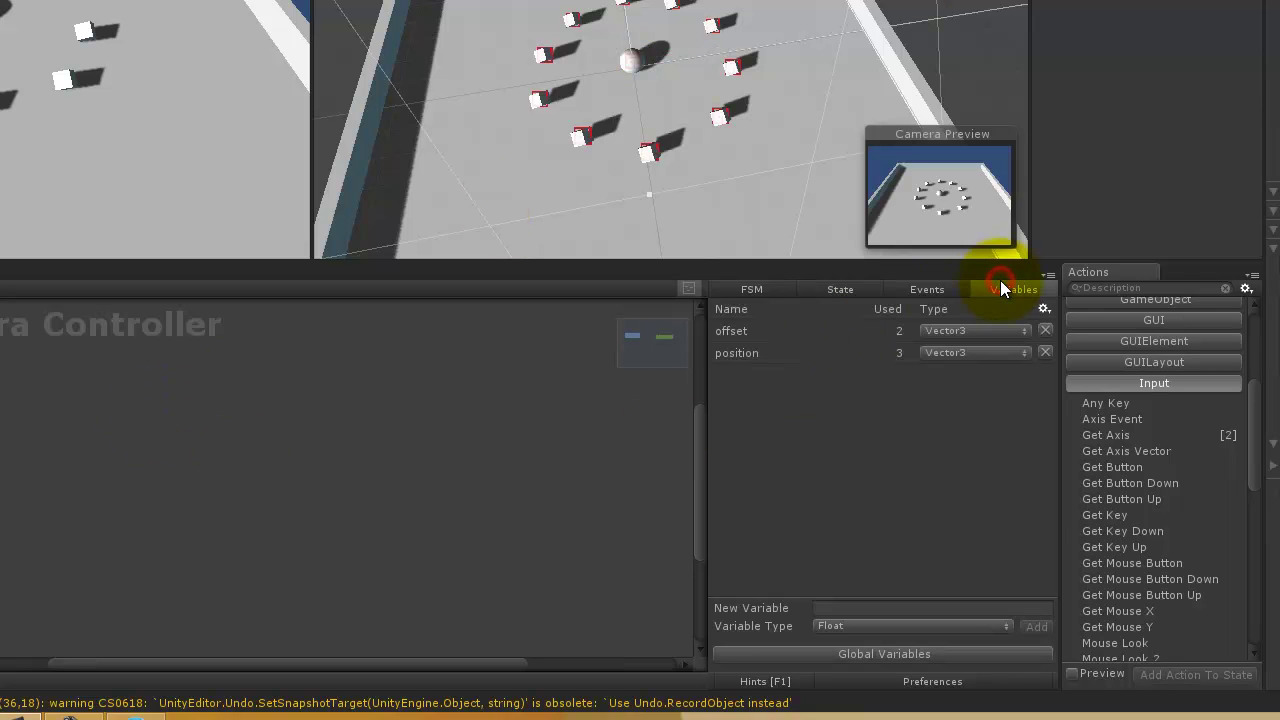
{"action": "left_click", "coordinate": [810, 331]}
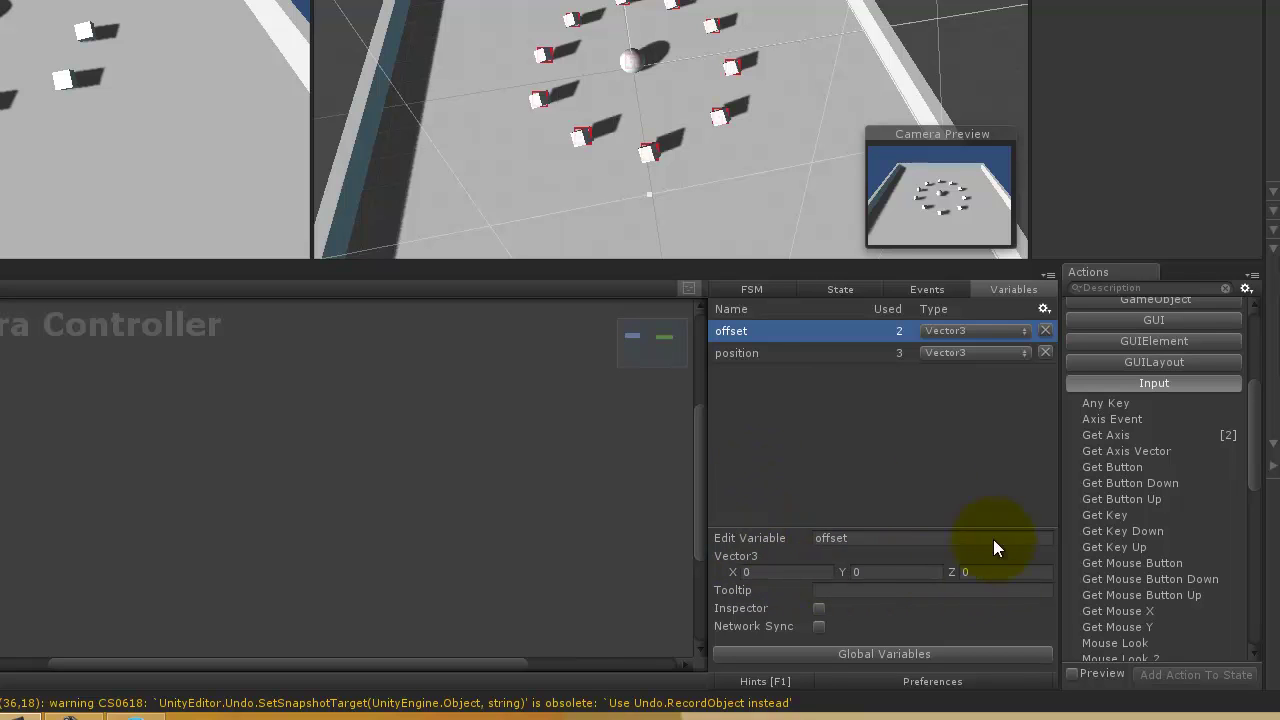
{"action": "left_click", "coordinate": [784, 356]}
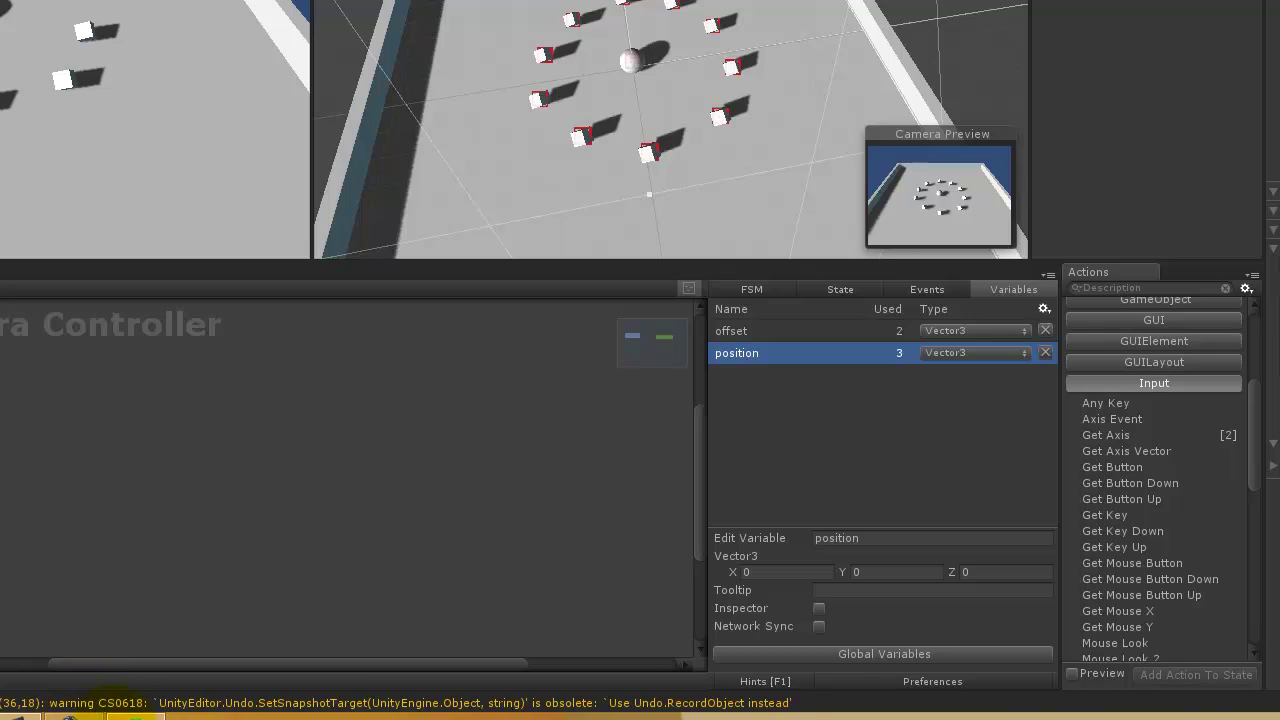
{"action": "left_click", "coordinate": [120, 716]}
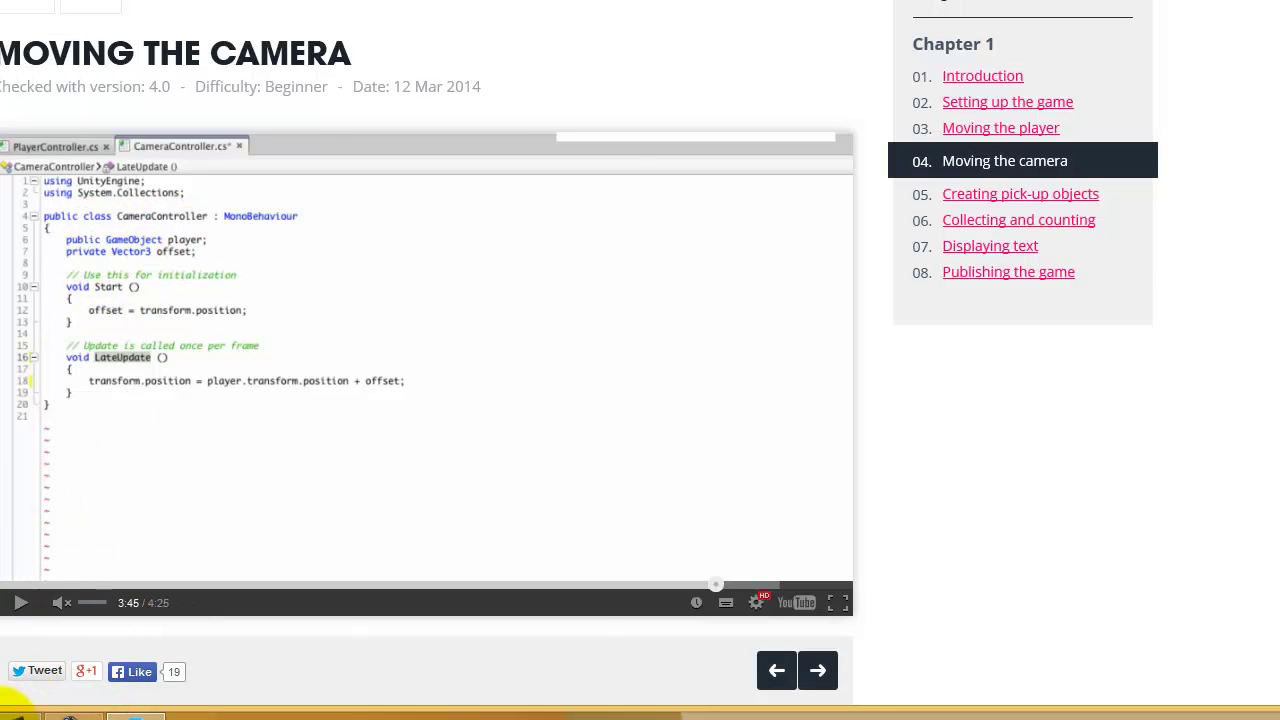
{"action": "left_click", "coordinate": [70, 714]}
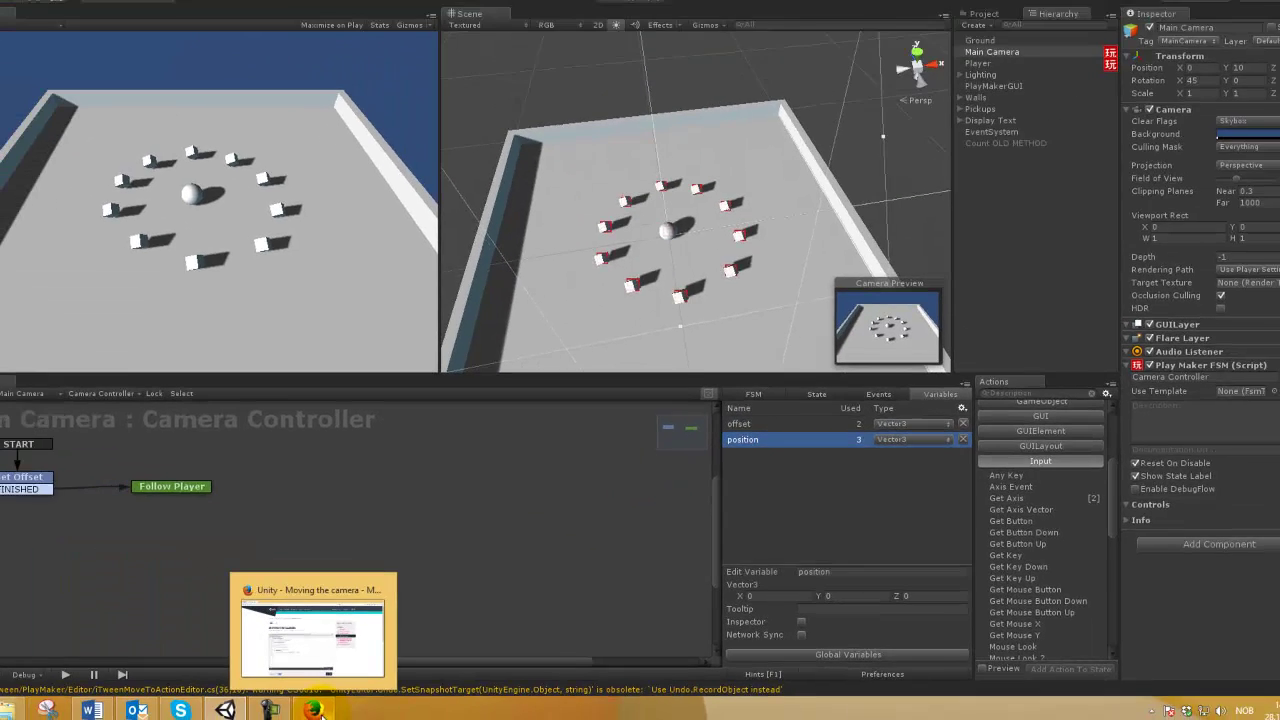
Collapse the Input action category and return to the state's actions, cross-checking the tutorial.
{"action": "left_click", "coordinate": [345, 708]}
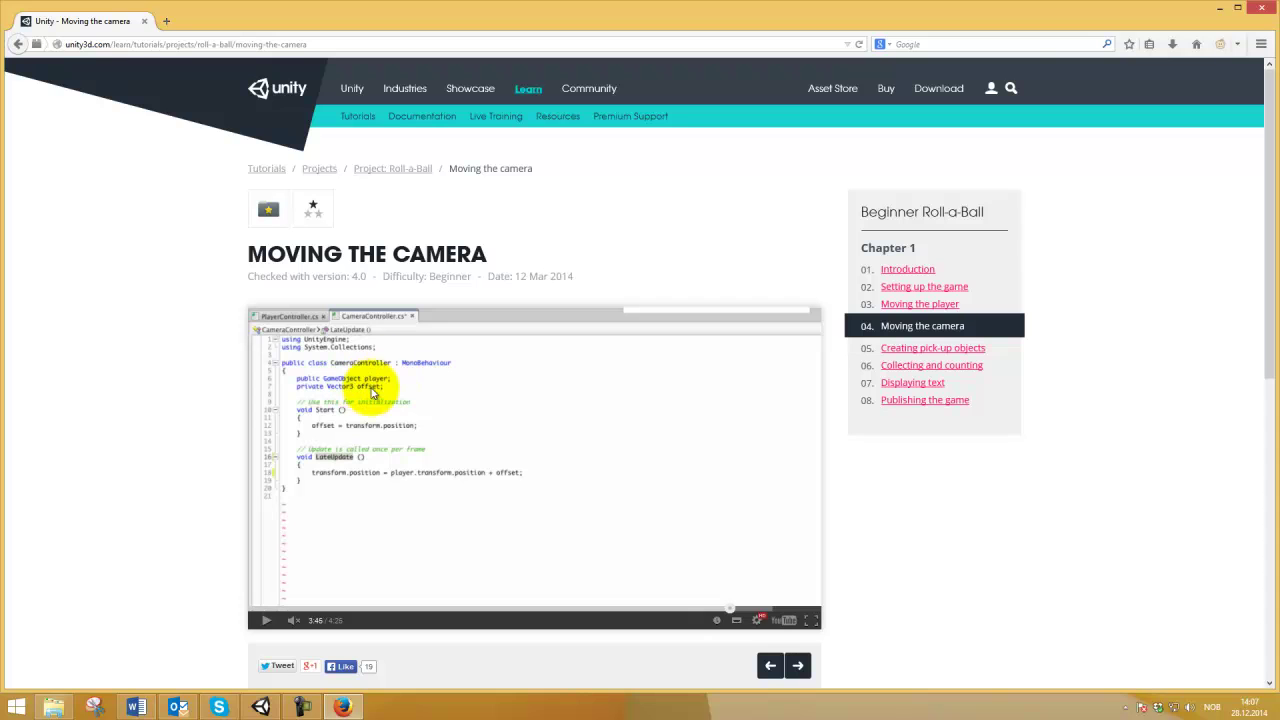
{"action": "left_click", "coordinate": [260, 707]}
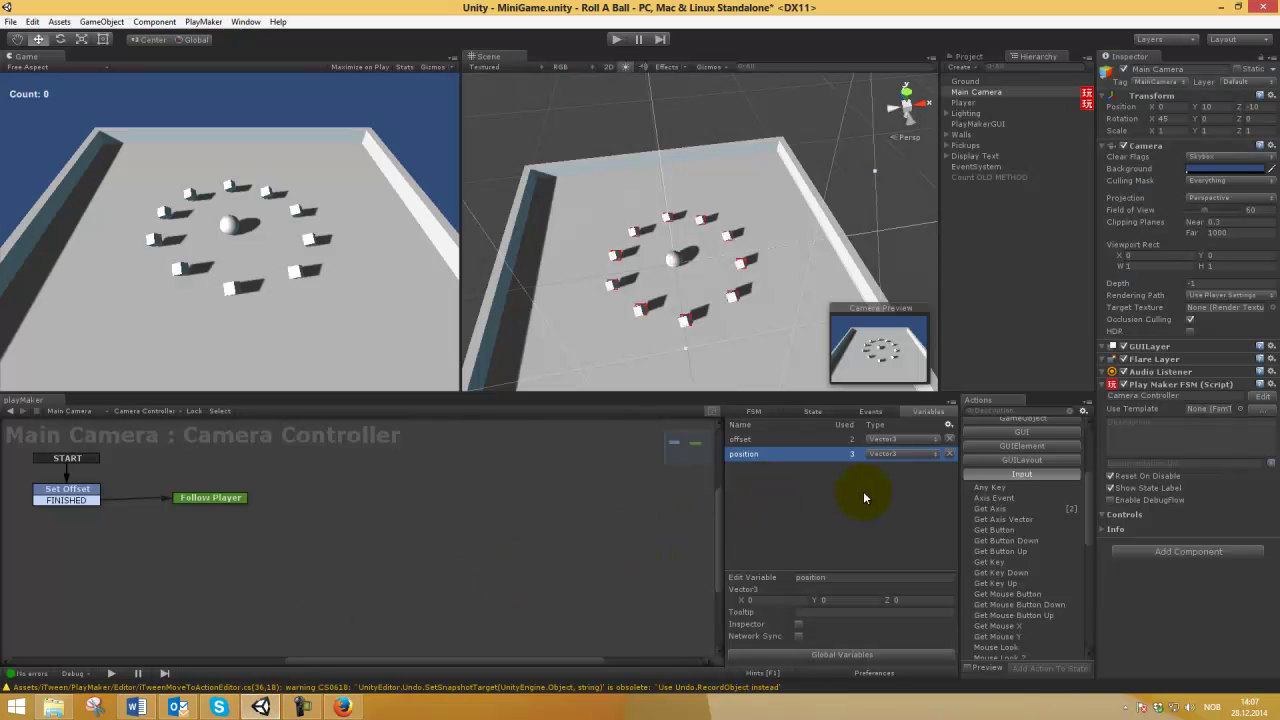
{"action": "left_click", "coordinate": [1025, 476]}
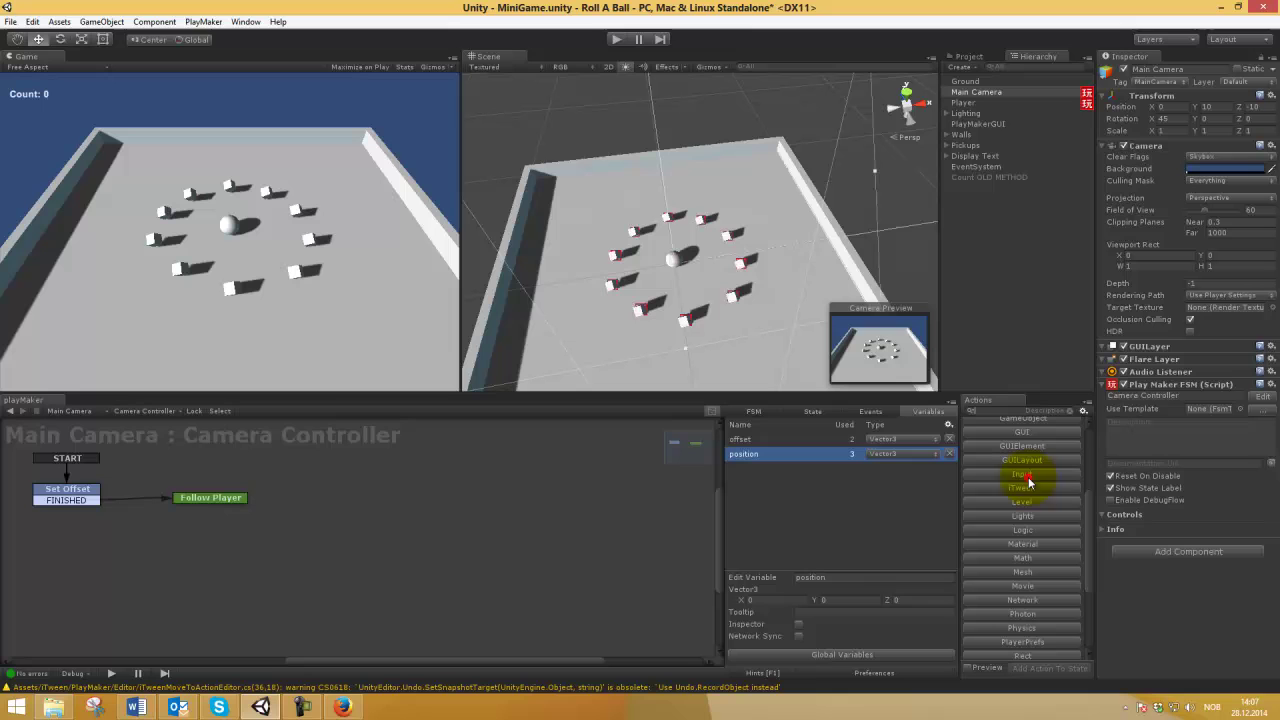
{"action": "left_click", "coordinate": [808, 414]}
{"action": "left_click", "coordinate": [342, 707]}
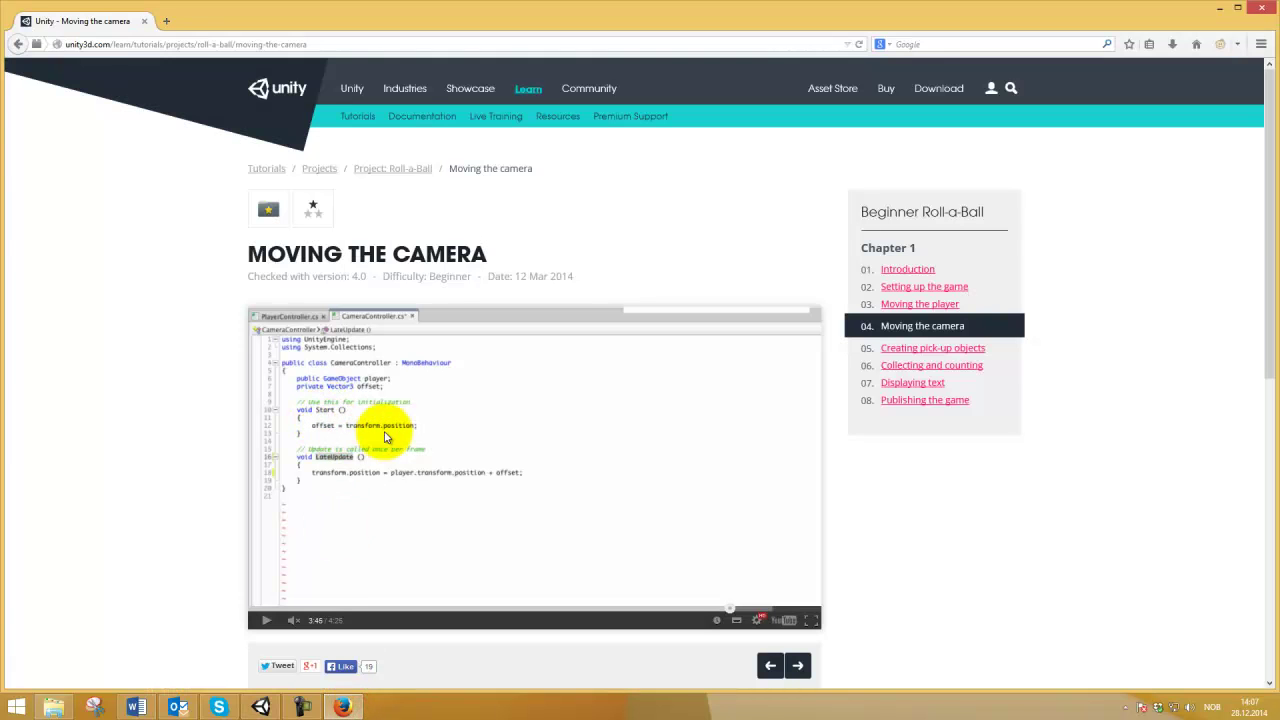
{"action": "left_click", "coordinate": [262, 707]}
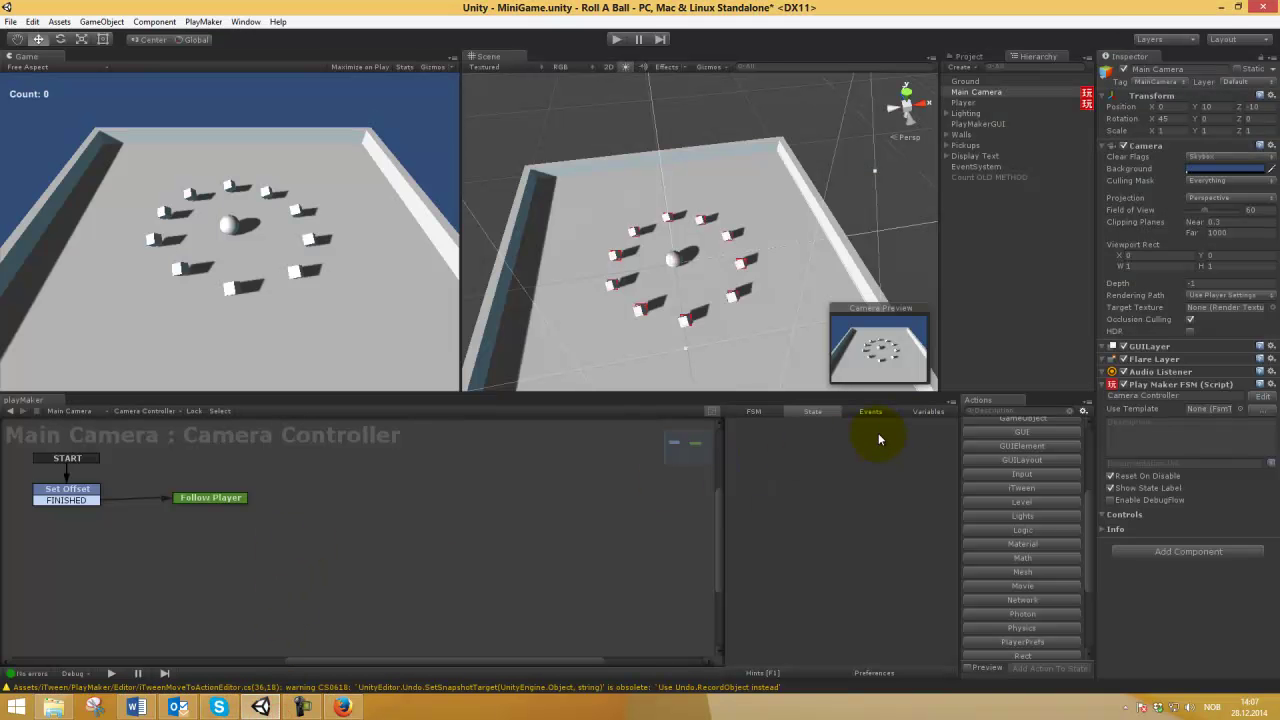
Select the Set Offset state, compare it with the tutorial, and clear the actions search filter.
{"action": "left_click", "coordinate": [65, 490]}
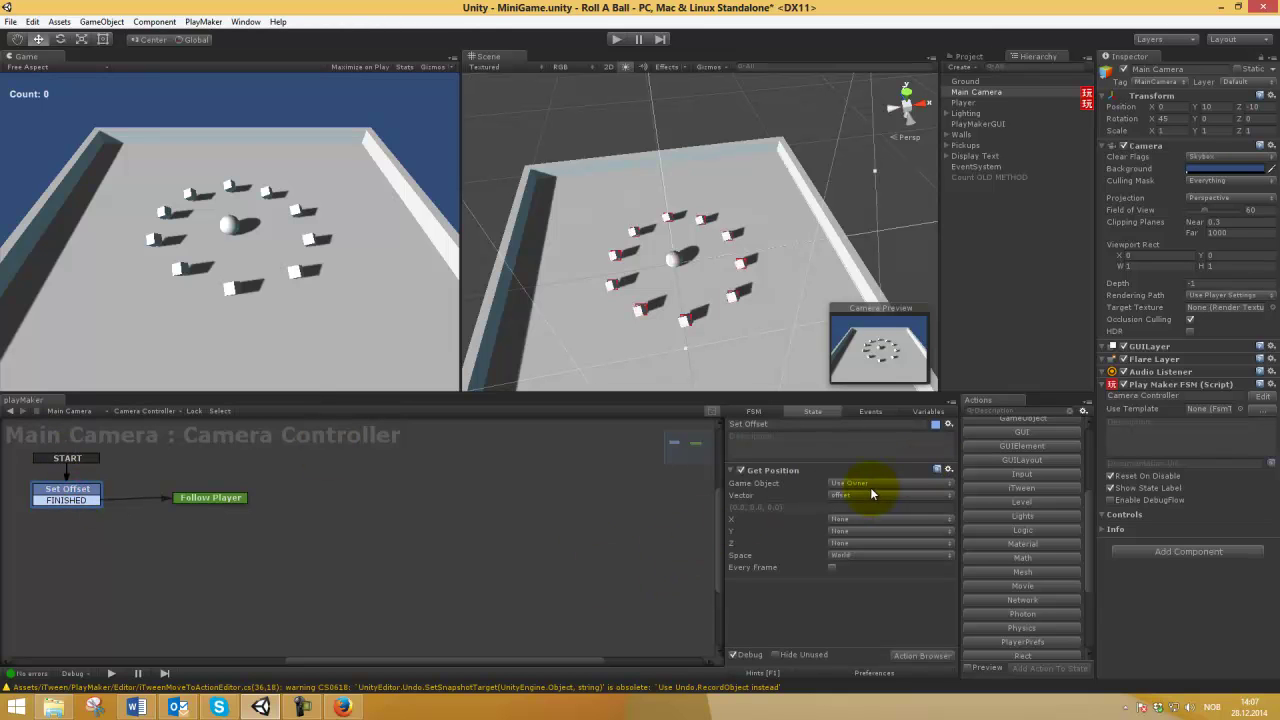
{"action": "left_click", "coordinate": [342, 707]}
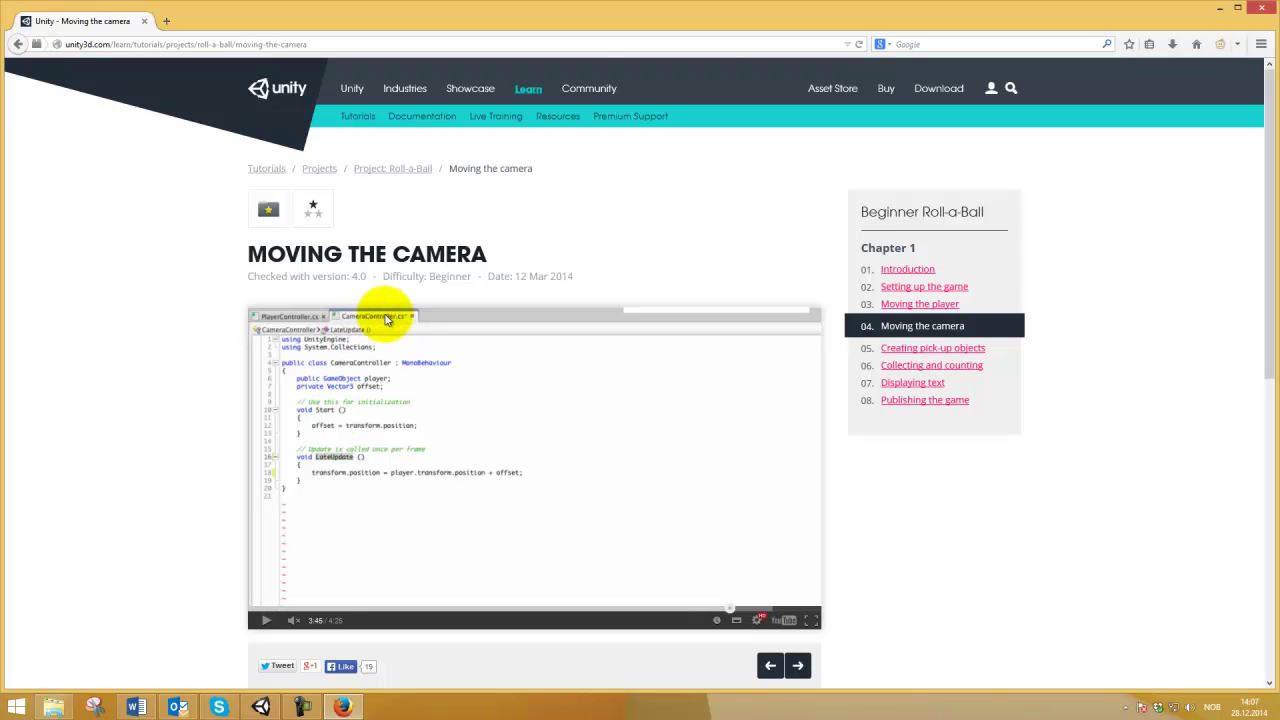
{"action": "left_click", "coordinate": [260, 707]}
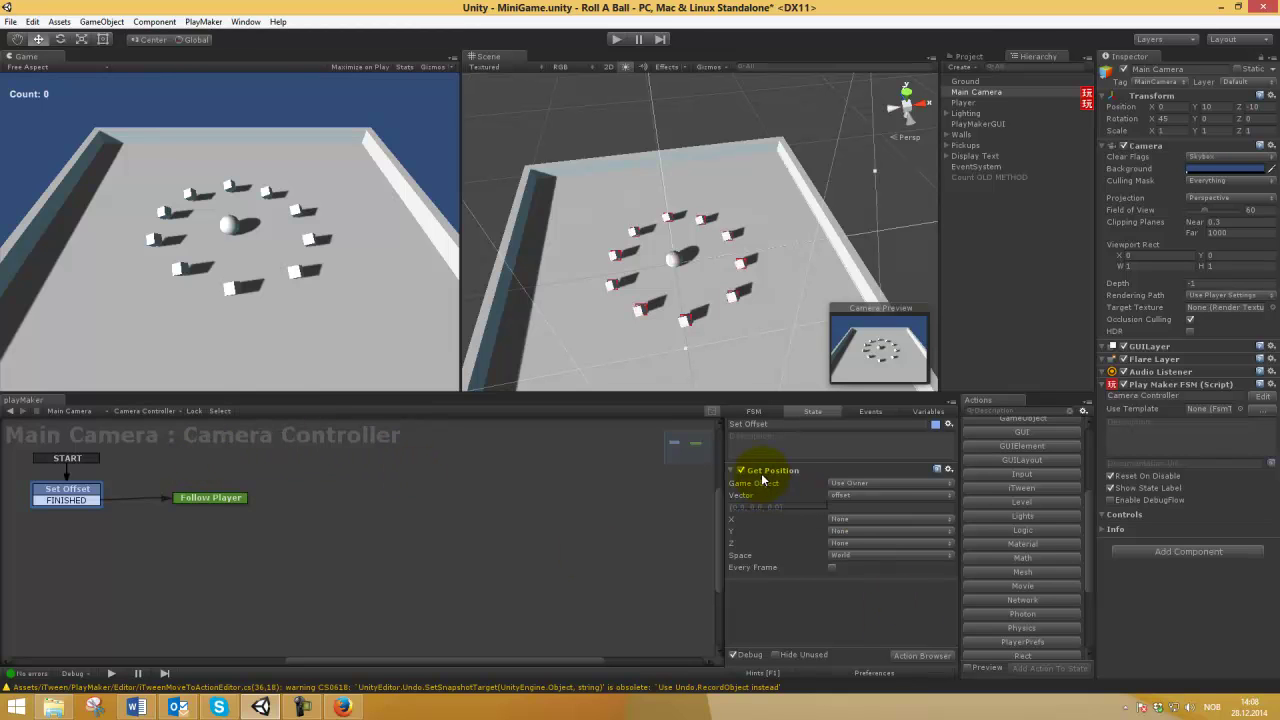
{"action": "left_click", "coordinate": [1072, 412]}
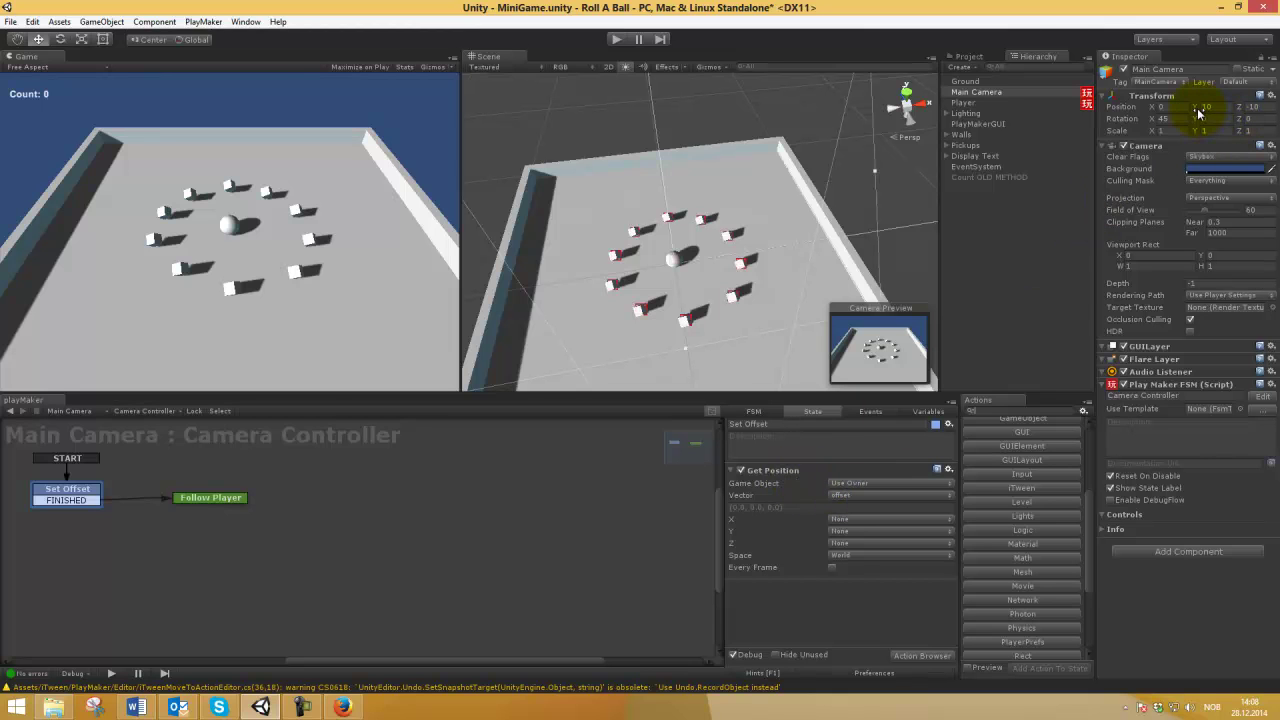
Check the camera's -10 Z position and open Follow Player's actions, then view the tutorial.
{"action": "left_click", "coordinate": [1255, 107]}
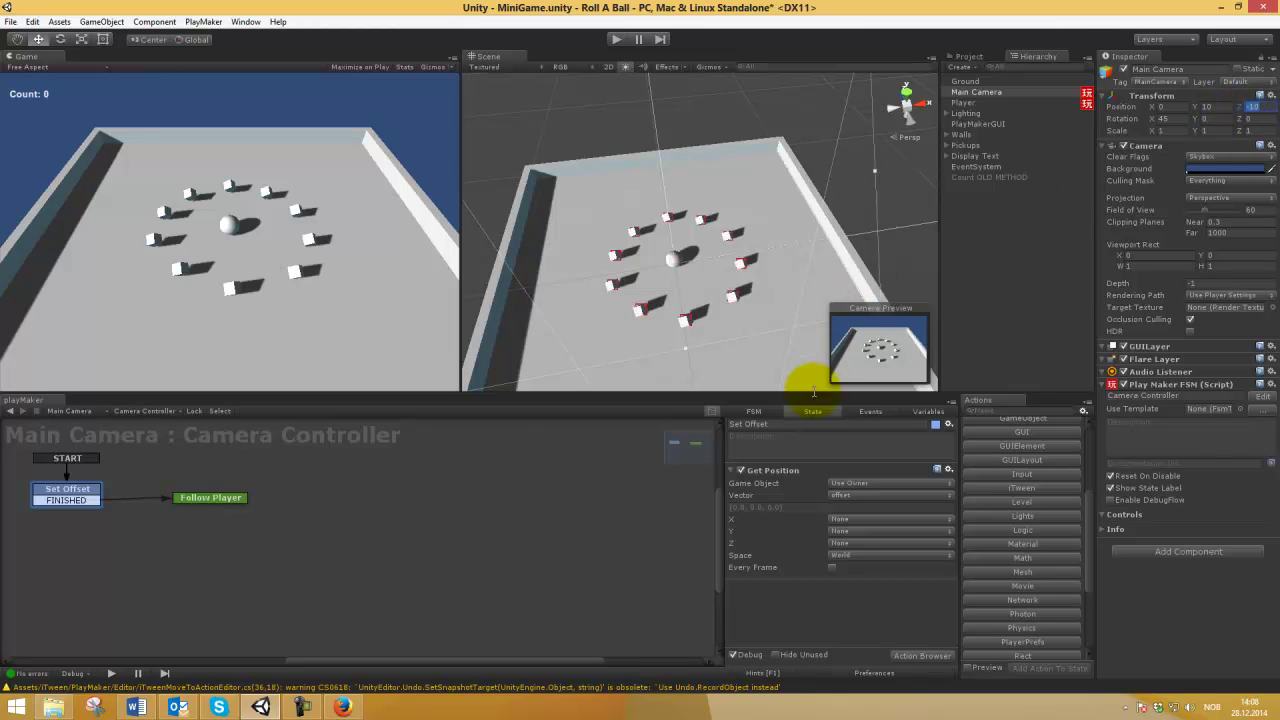
{"action": "left_click", "coordinate": [733, 470]}
{"action": "left_click", "coordinate": [198, 498]}
{"action": "left_click", "coordinate": [341, 706]}
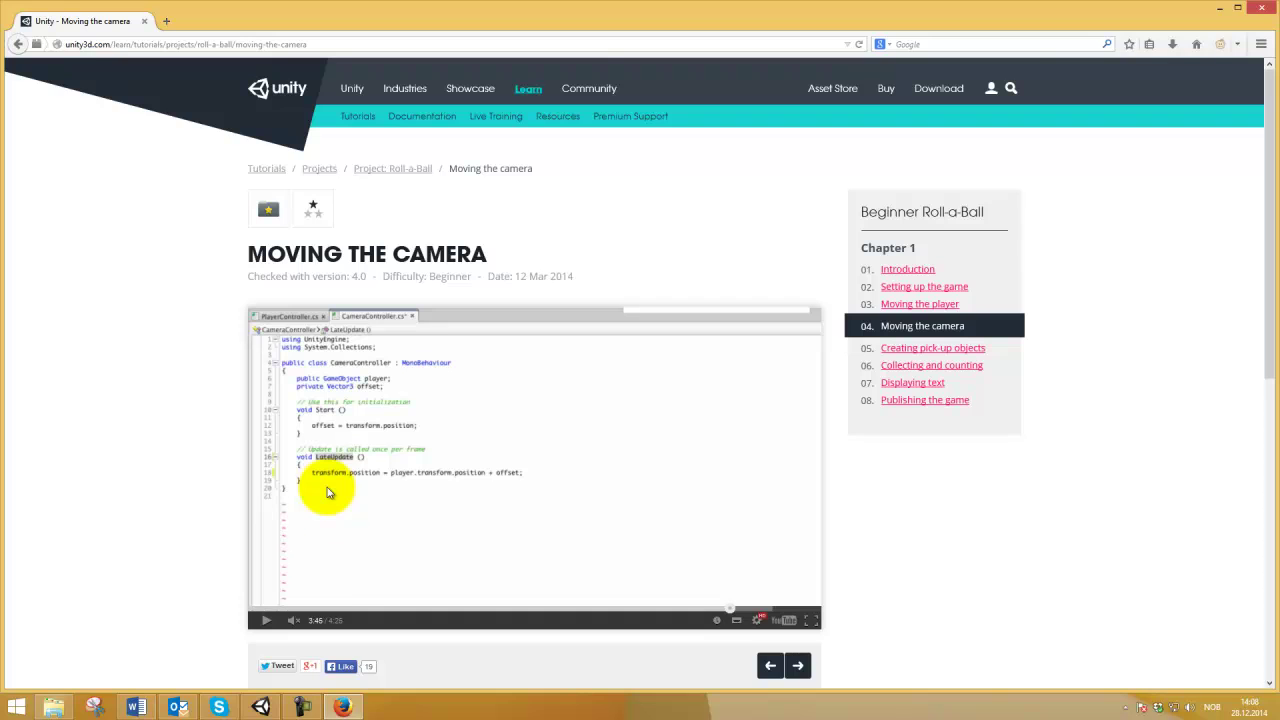
Close the Console, expand Get Position, and recheck the tutorial script and offset/position variables.
{"action": "left_click", "coordinate": [260, 707]}
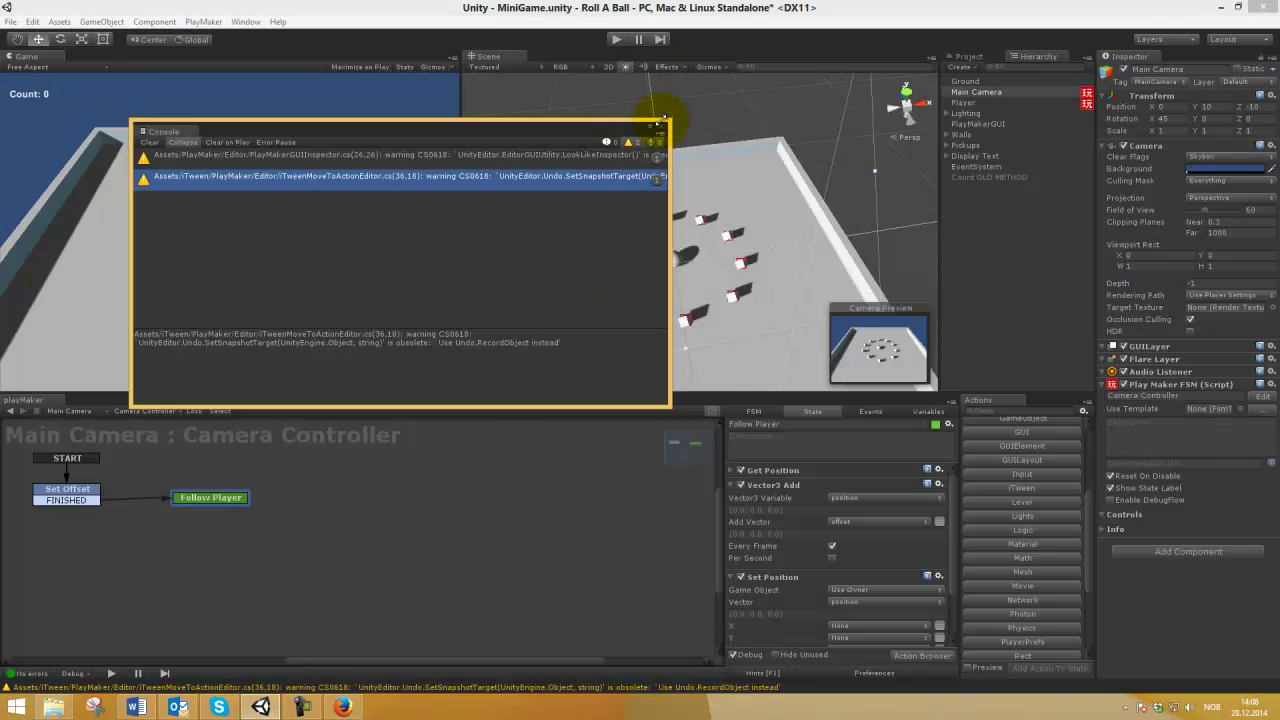
{"action": "left_click", "coordinate": [661, 129]}
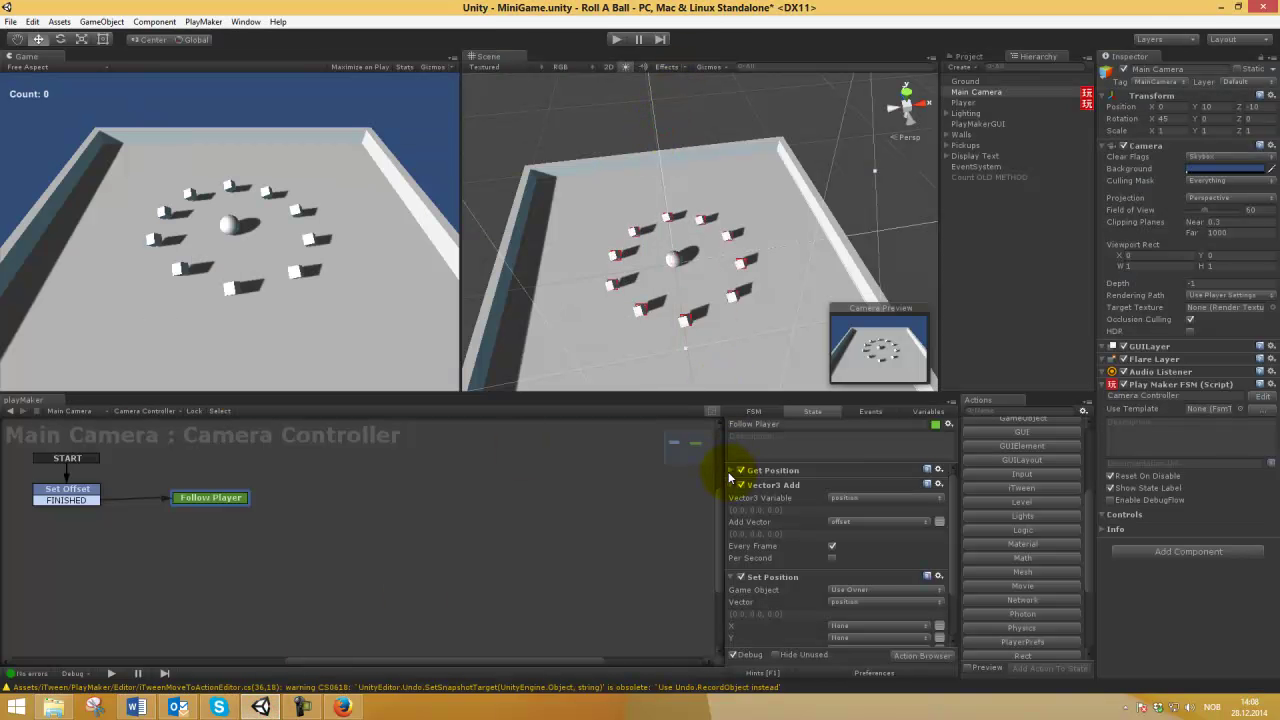
{"action": "left_click", "coordinate": [733, 471]}
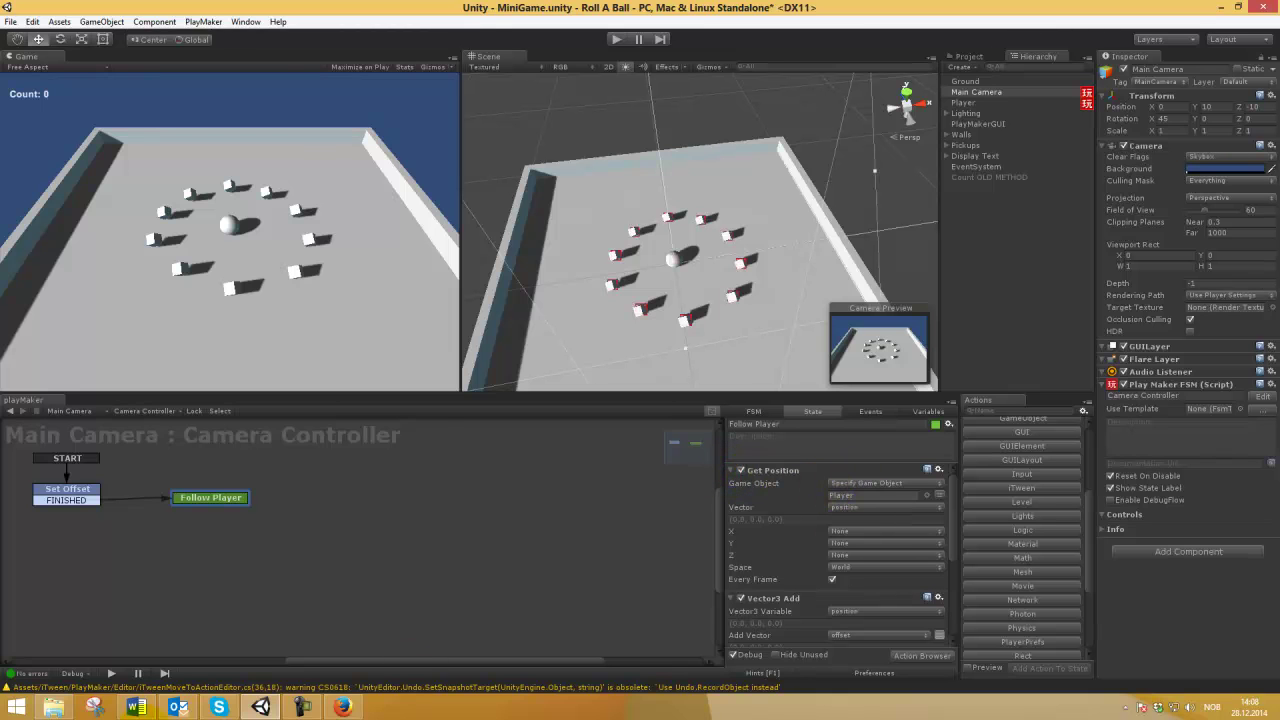
{"action": "left_click", "coordinate": [342, 707]}
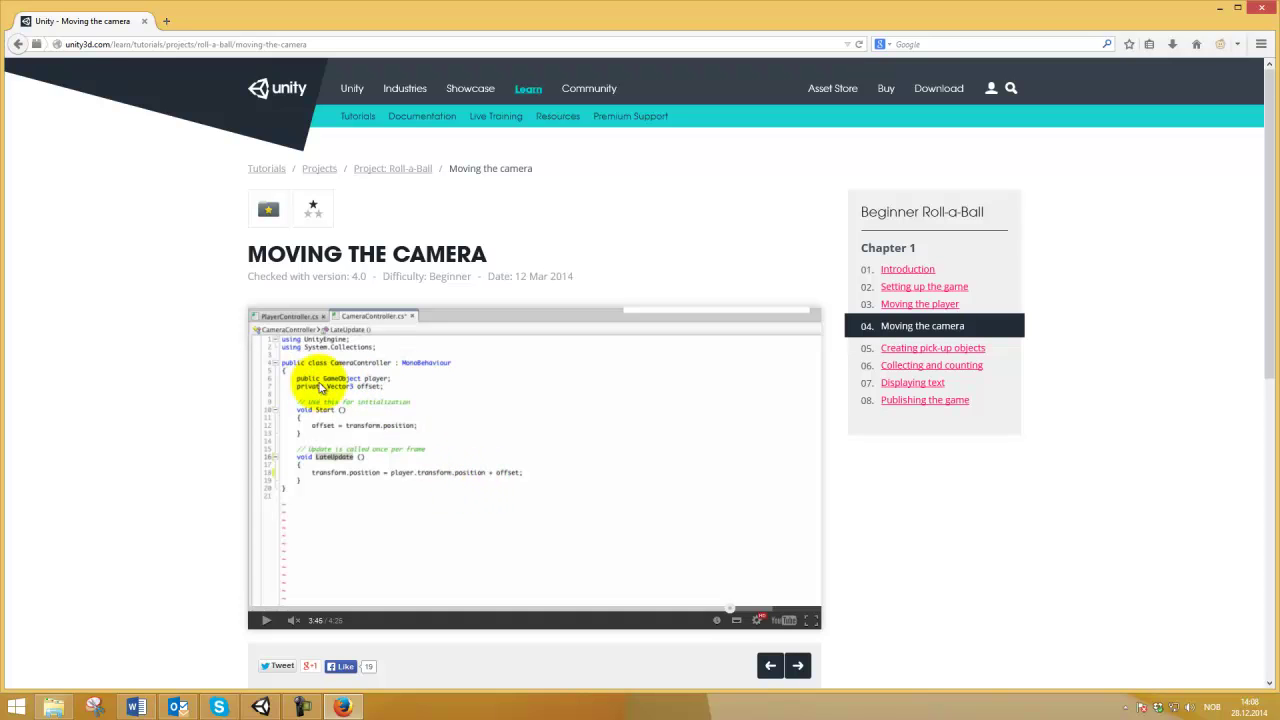
{"action": "left_click", "coordinate": [260, 707]}
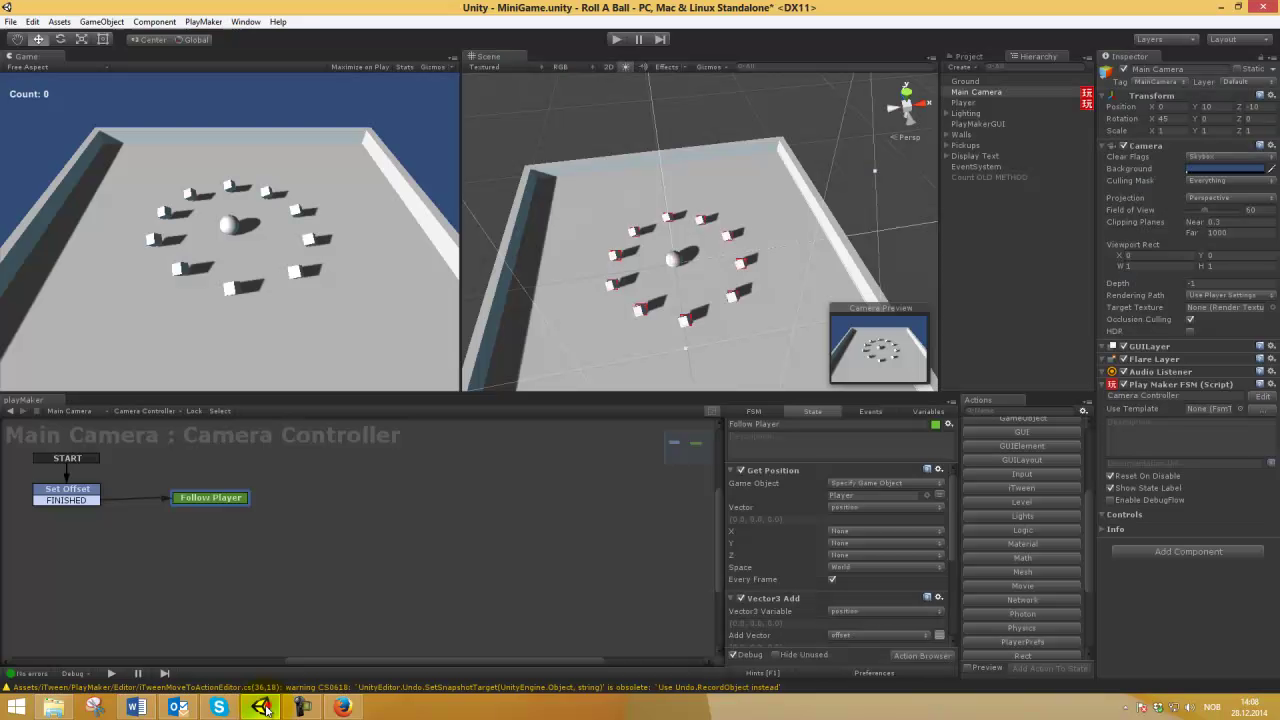
{"action": "left_click", "coordinate": [922, 412]}
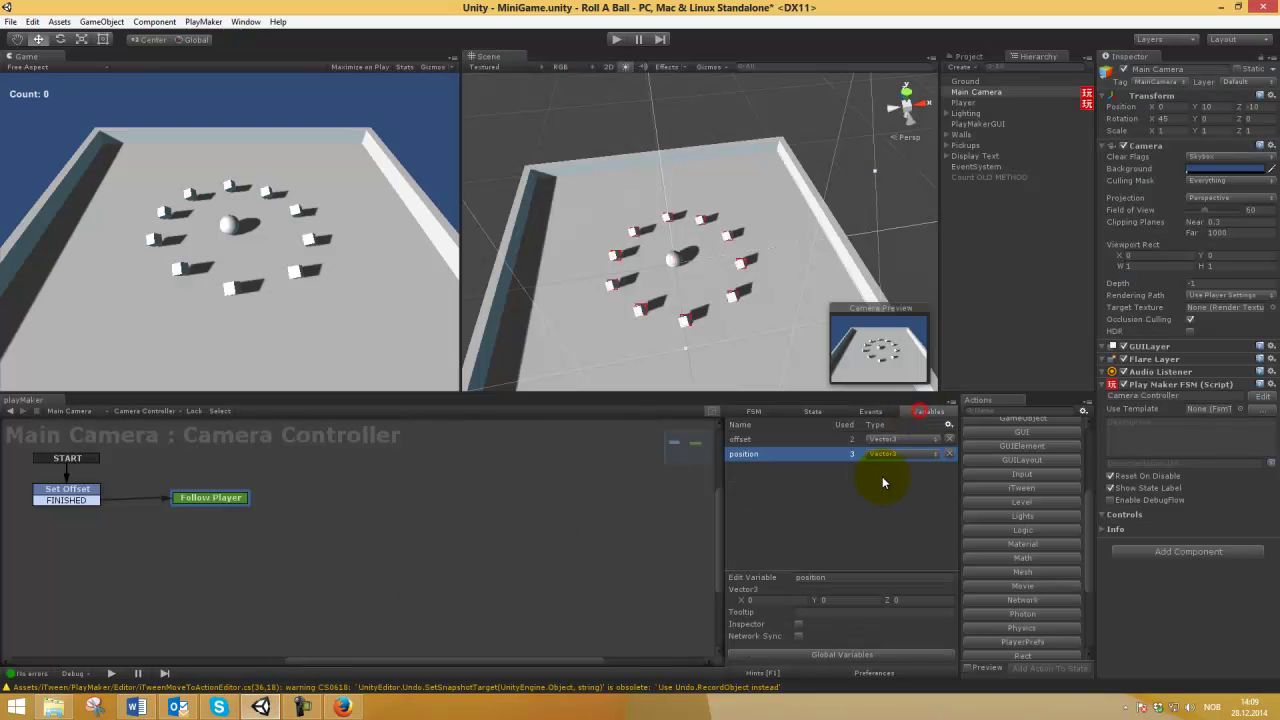
{"action": "left_click", "coordinate": [810, 413]}
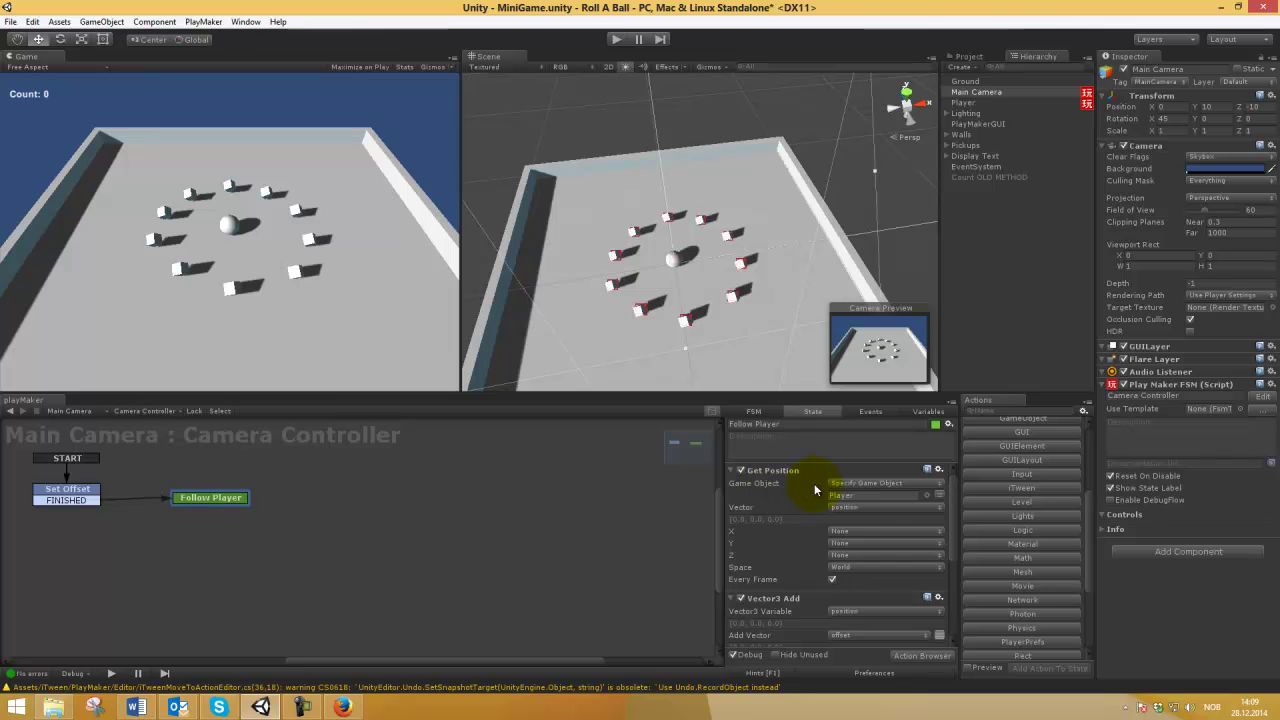
Assign Player as Get Position's game object, adding a second Get Position action targeting Player.
{"action": "left_click_drag", "start_coordinate": [963, 104], "coordinate": [893, 493]}
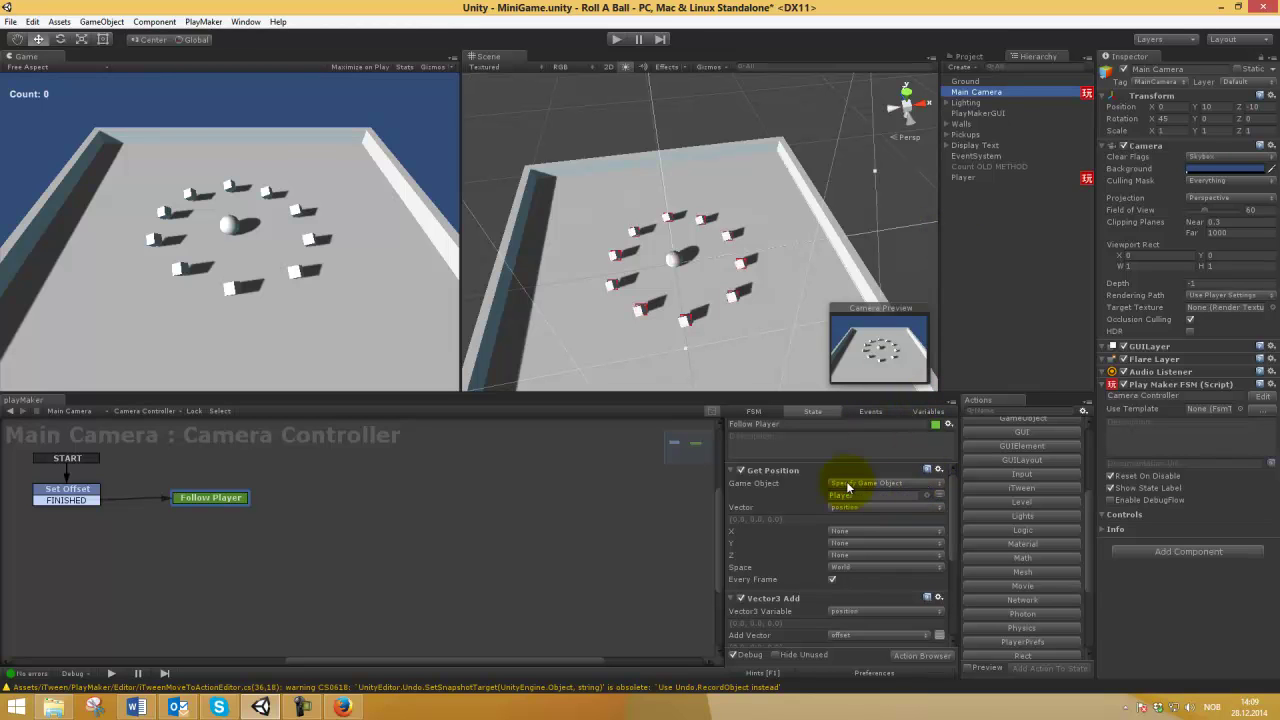
{"action": "left_click", "coordinate": [1010, 410]}
{"action": "type", "text": "get posi"}
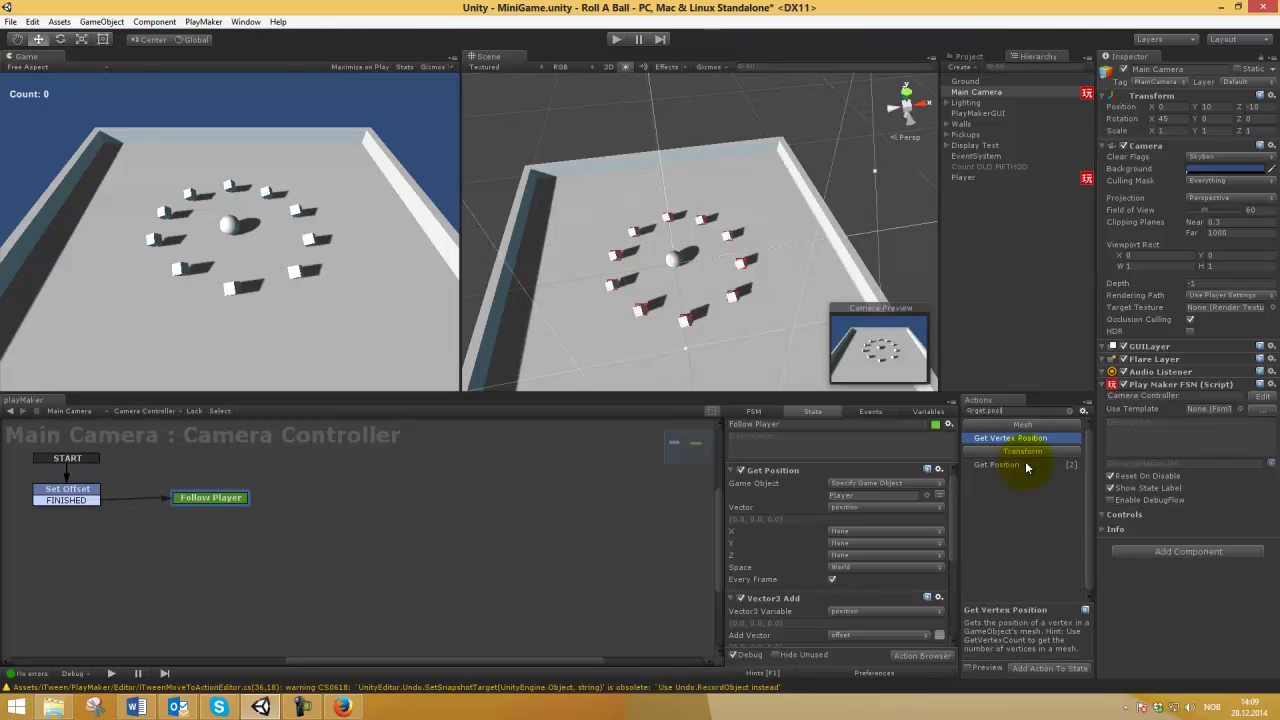
{"action": "left_click_drag", "start_coordinate": [1025, 467], "coordinate": [831, 469]}
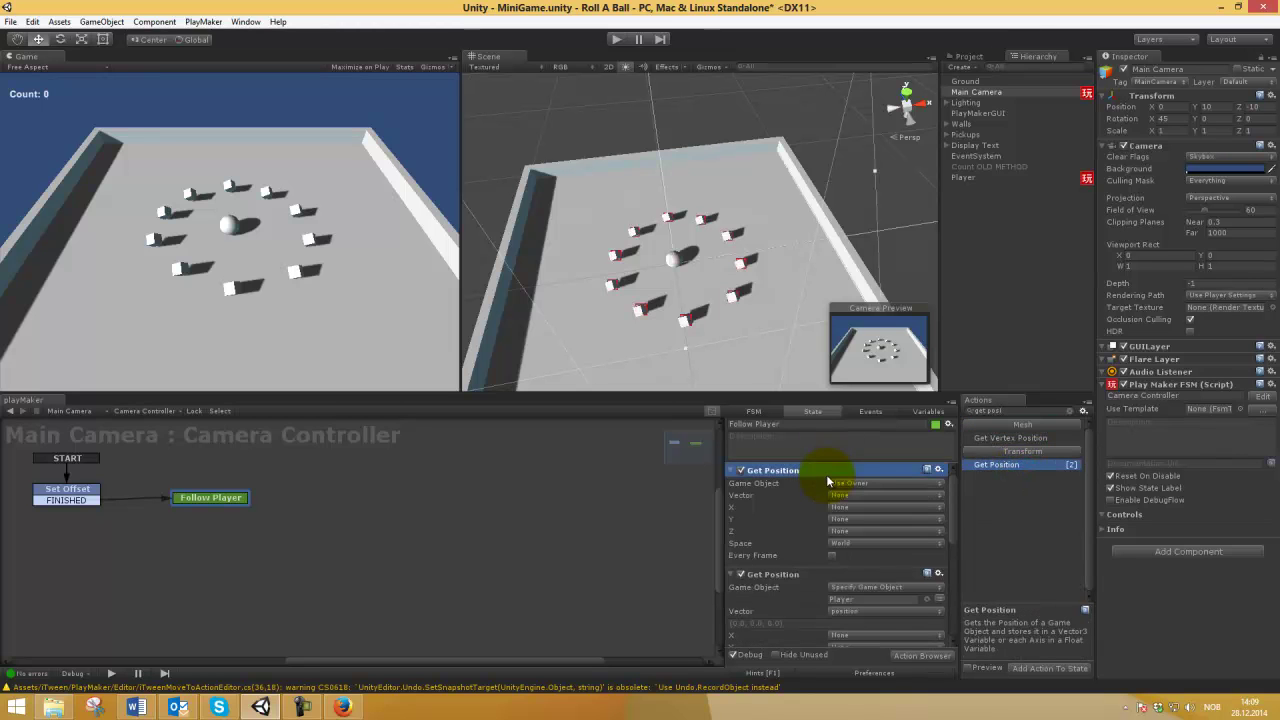
{"action": "left_click", "coordinate": [869, 487]}
{"action": "left_click", "coordinate": [889, 511]}
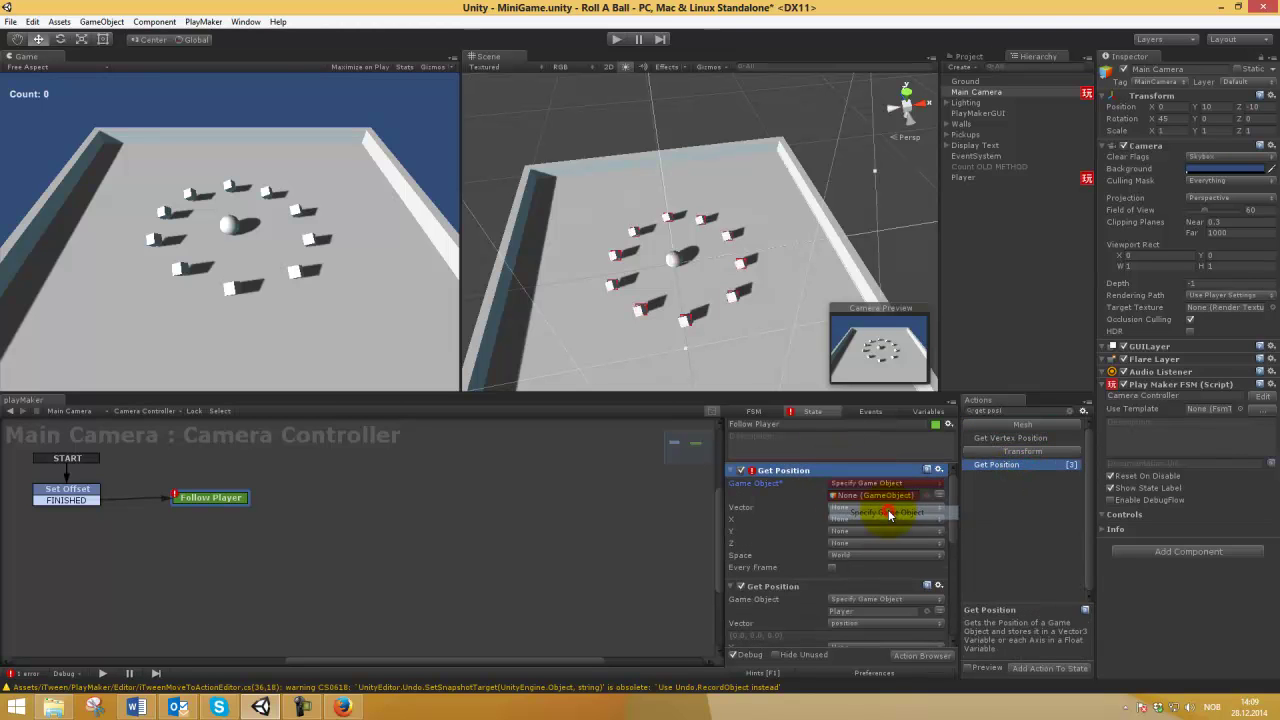
{"action": "left_click_drag", "start_coordinate": [974, 174], "coordinate": [915, 494]}
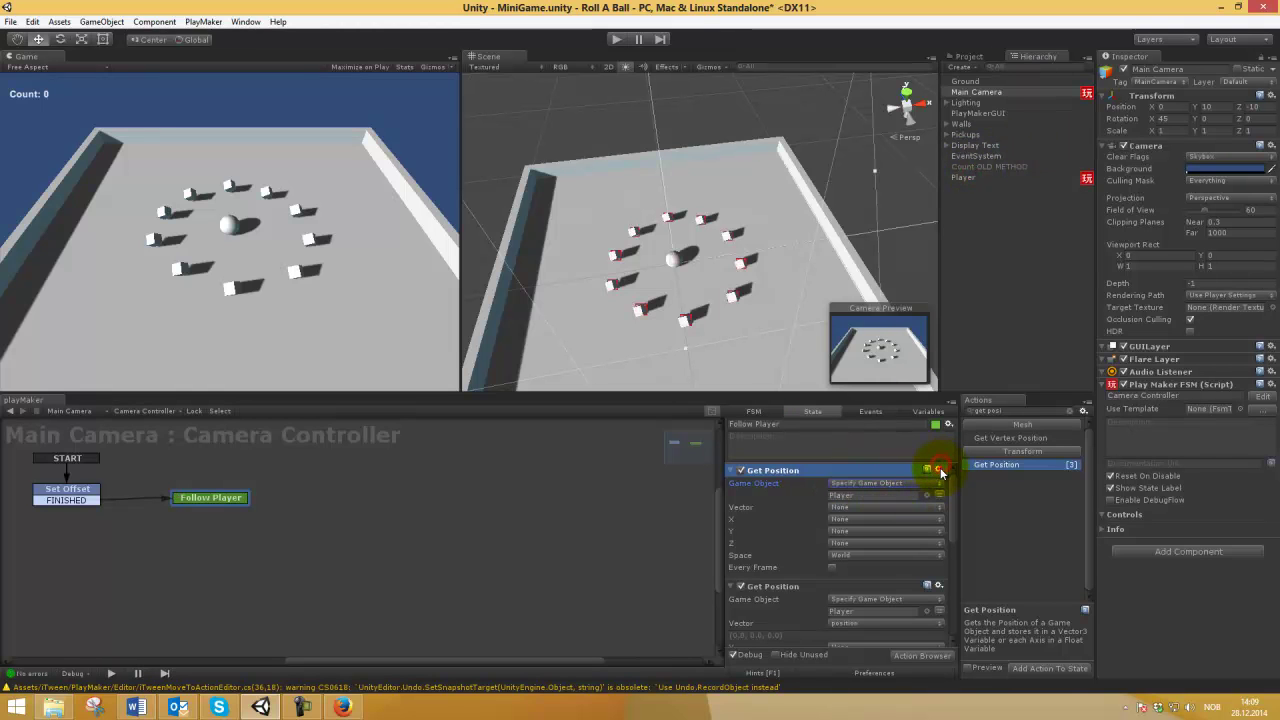
Delete the duplicate Get Position action and enter Play mode.
{"action": "left_click", "coordinate": [938, 469]}
{"action": "left_click", "coordinate": [989, 633]}
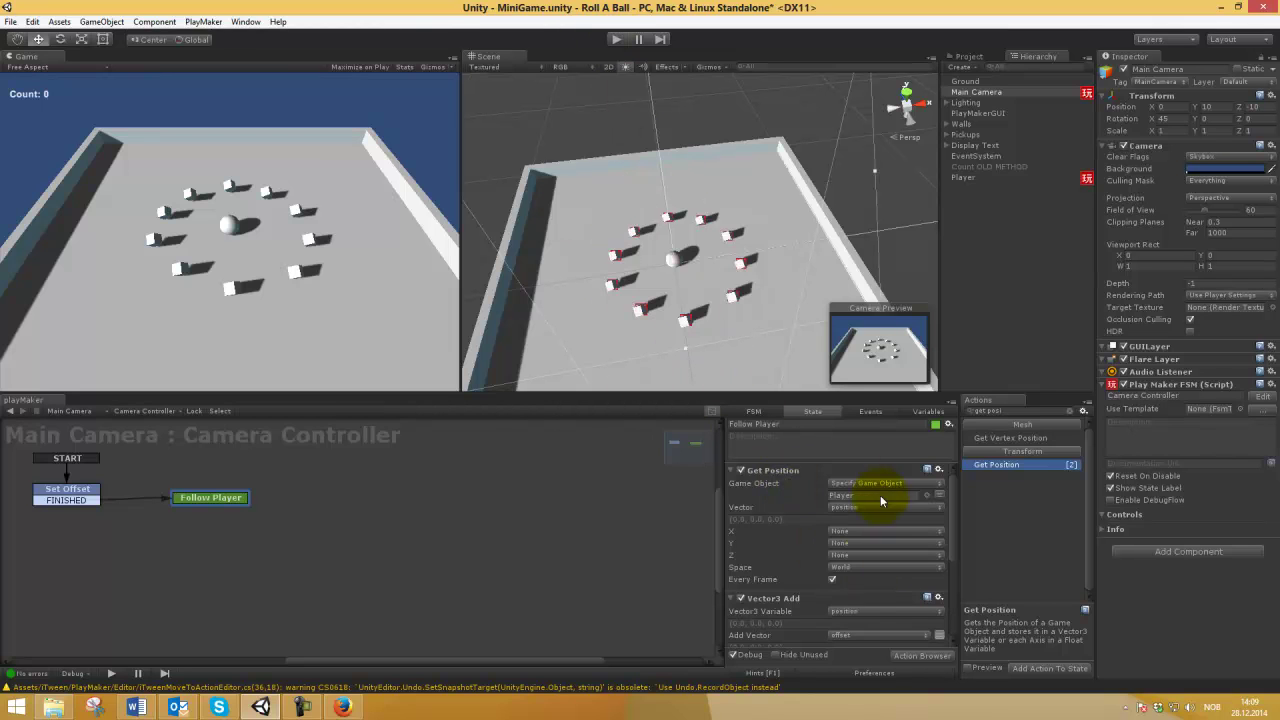
{"action": "left_click", "coordinate": [615, 38]}
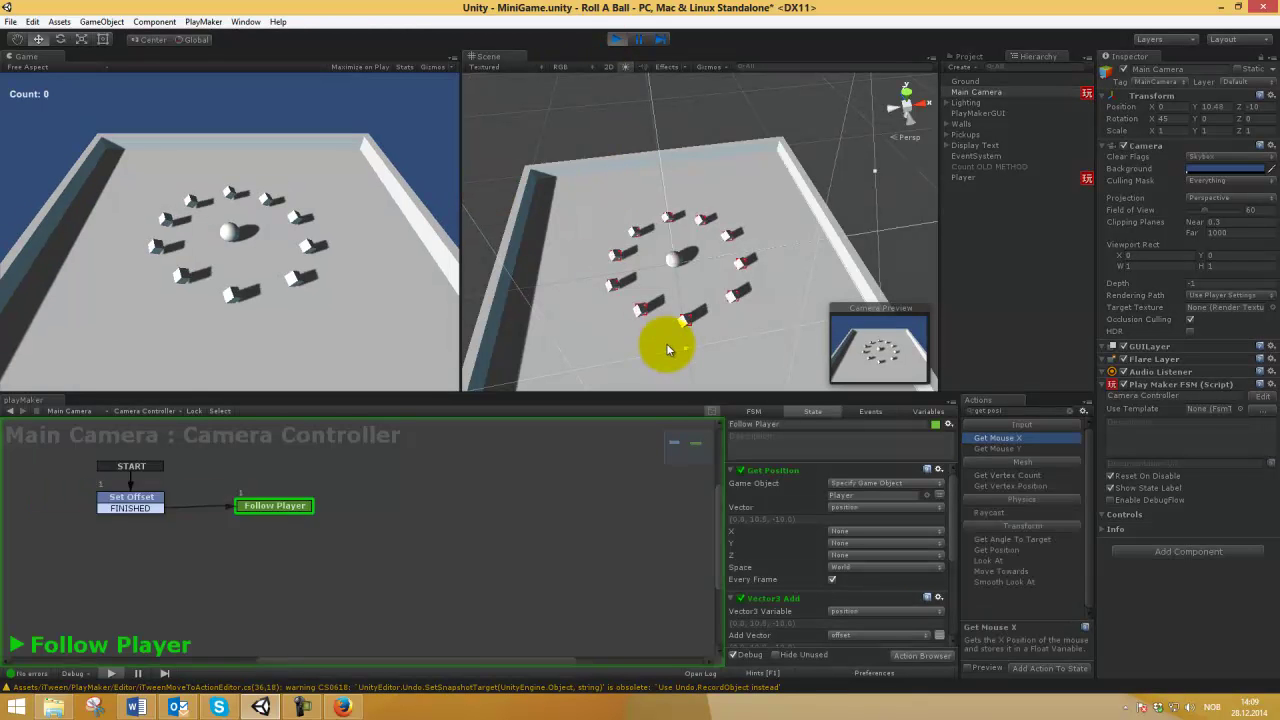
Roll the ball left and inspect the live Set Offset and Follow Player states.
{"action": "key", "text": "Left"}
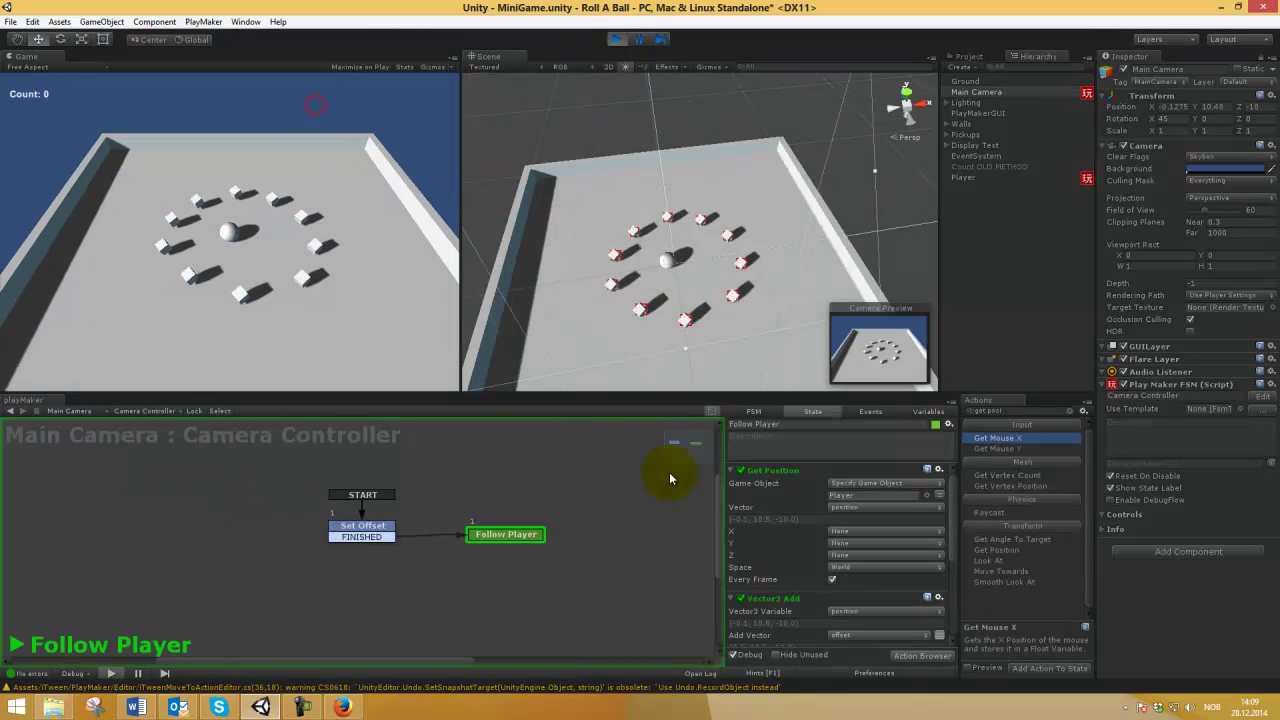
{"action": "left_click", "coordinate": [734, 522]}
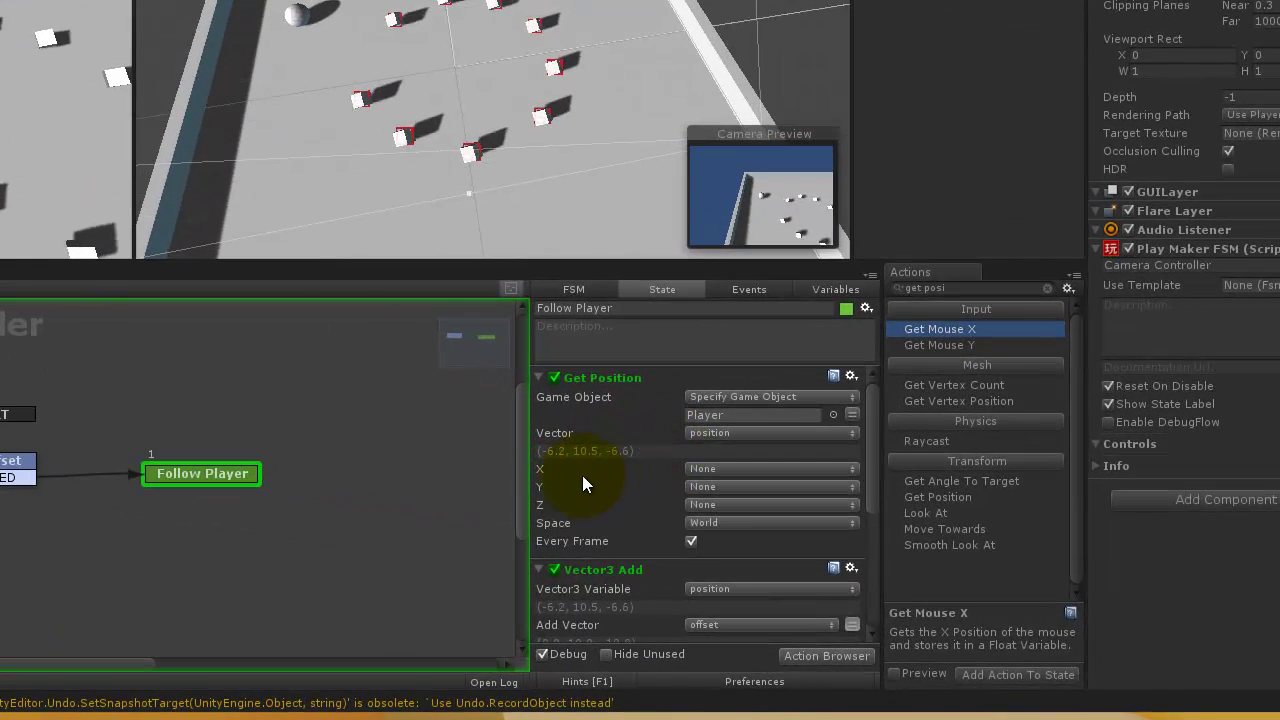
{"action": "left_click", "coordinate": [190, 502]}
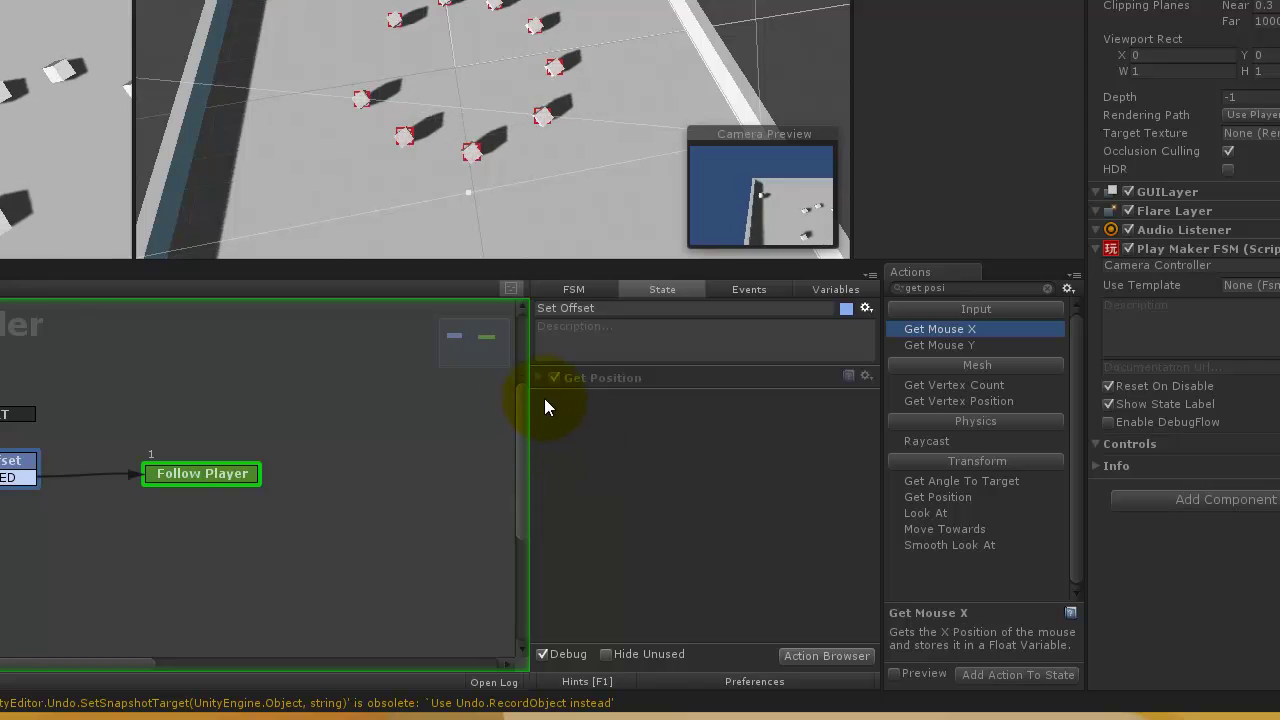
{"action": "left_click", "coordinate": [373, 472]}
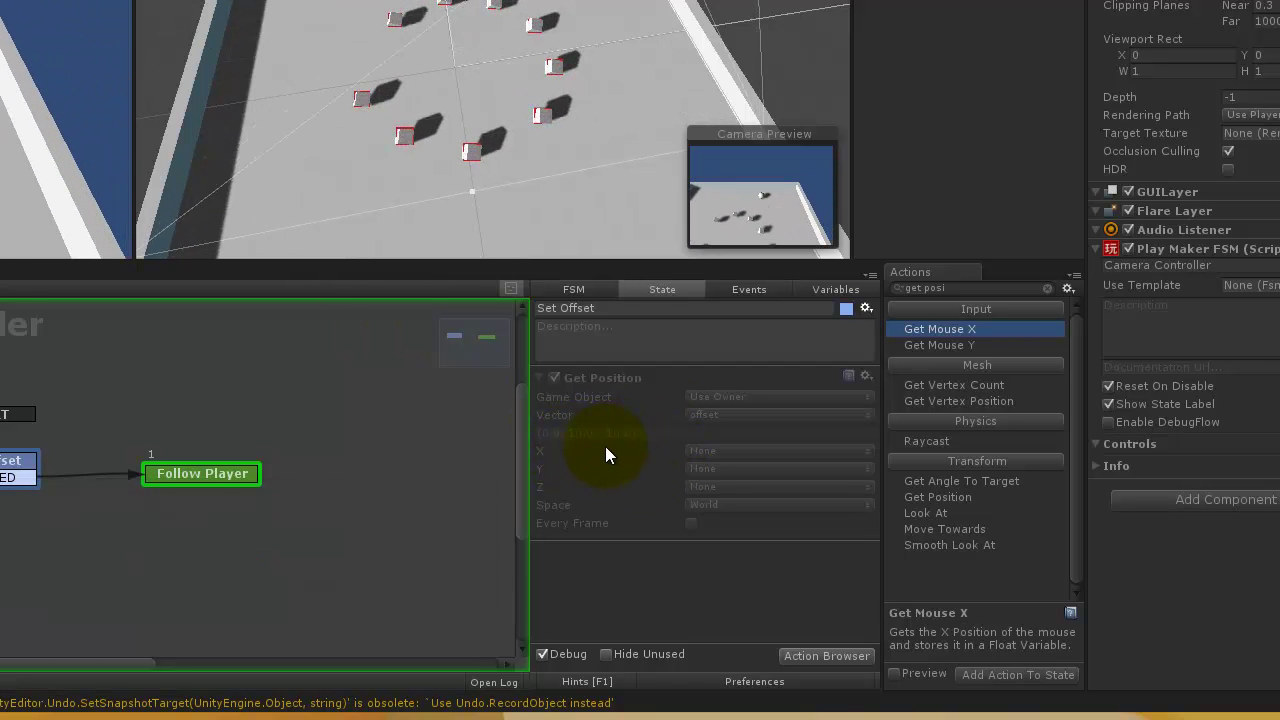
{"action": "left_click", "coordinate": [186, 472]}
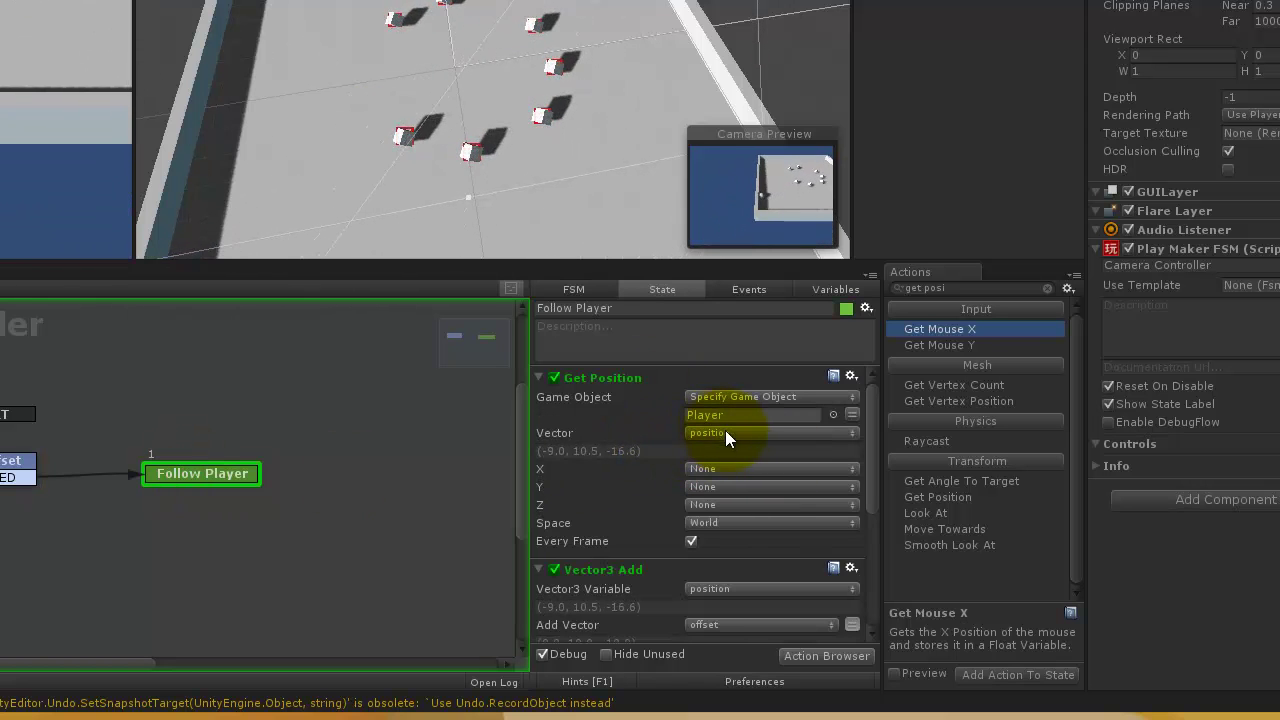
Toggle the Get Position action's details, then return to the Moving the camera tutorial.
{"action": "left_click", "coordinate": [532, 378]}
{"action": "left_click", "coordinate": [537, 377]}
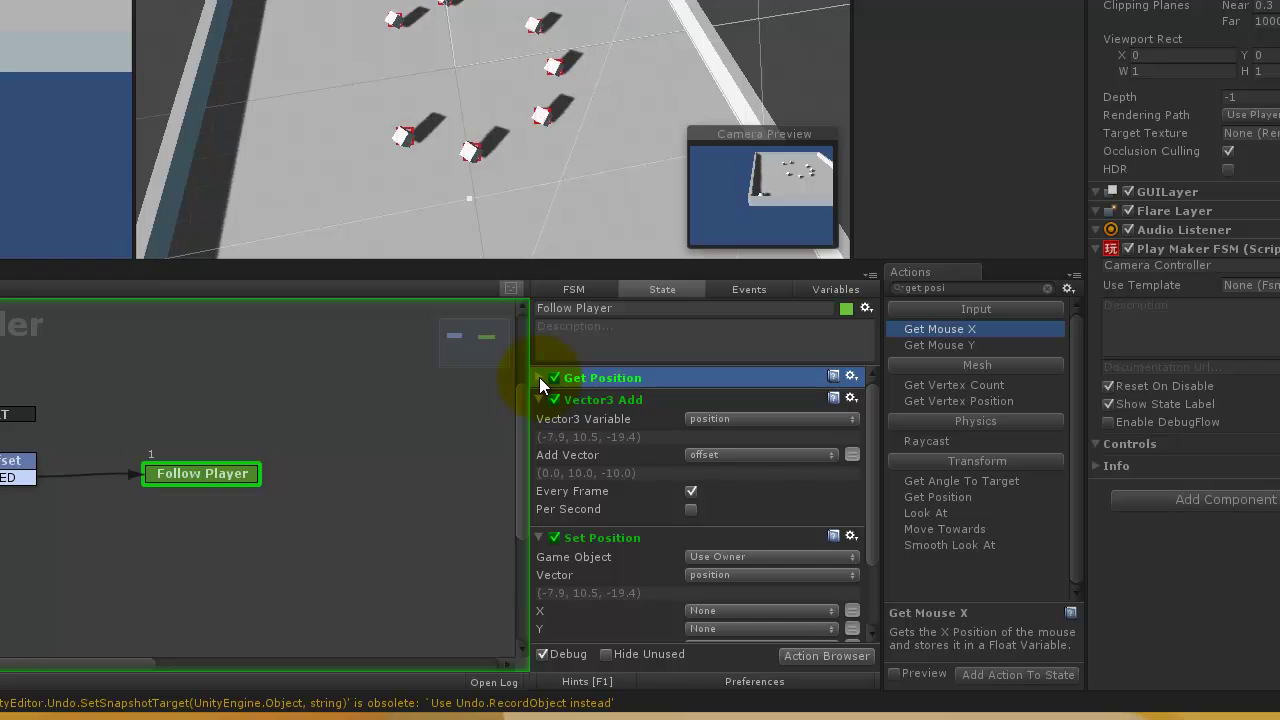
{"action": "left_click", "coordinate": [539, 377]}
{"action": "left_click", "coordinate": [539, 377]}
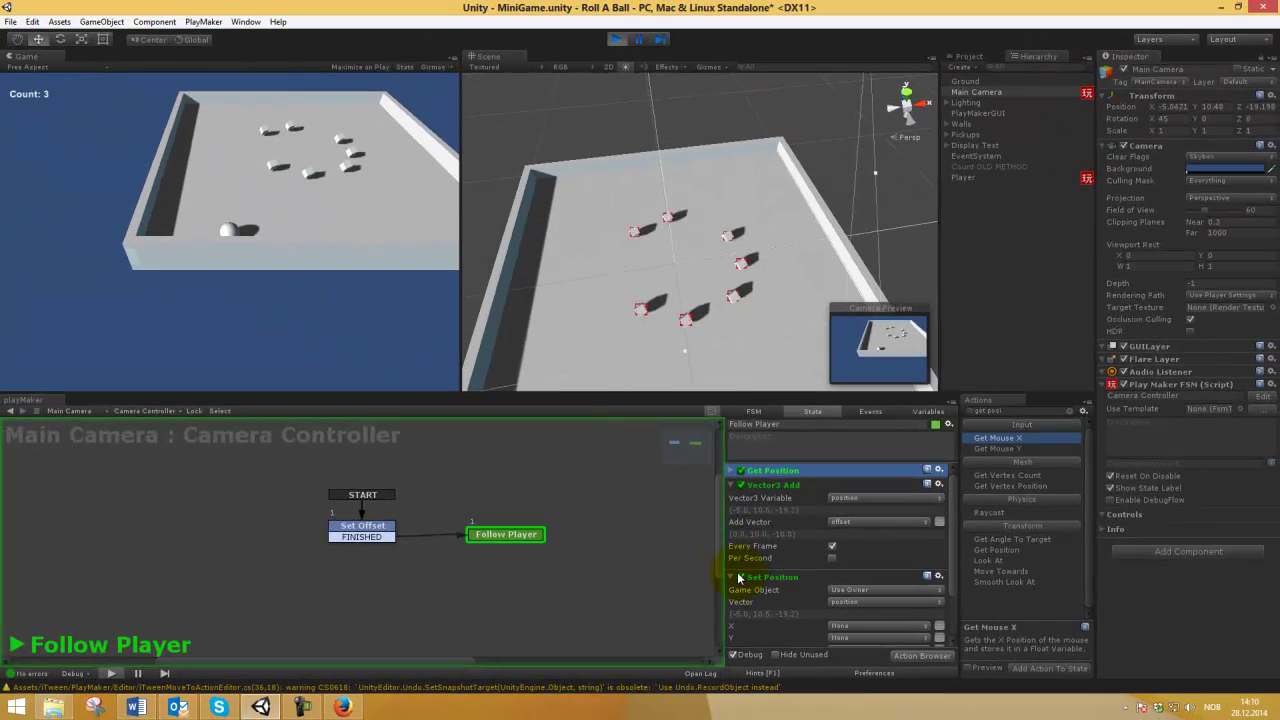
{"action": "scroll", "coordinate": [744, 575], "scroll_direction": "down", "scroll_amount": 3}
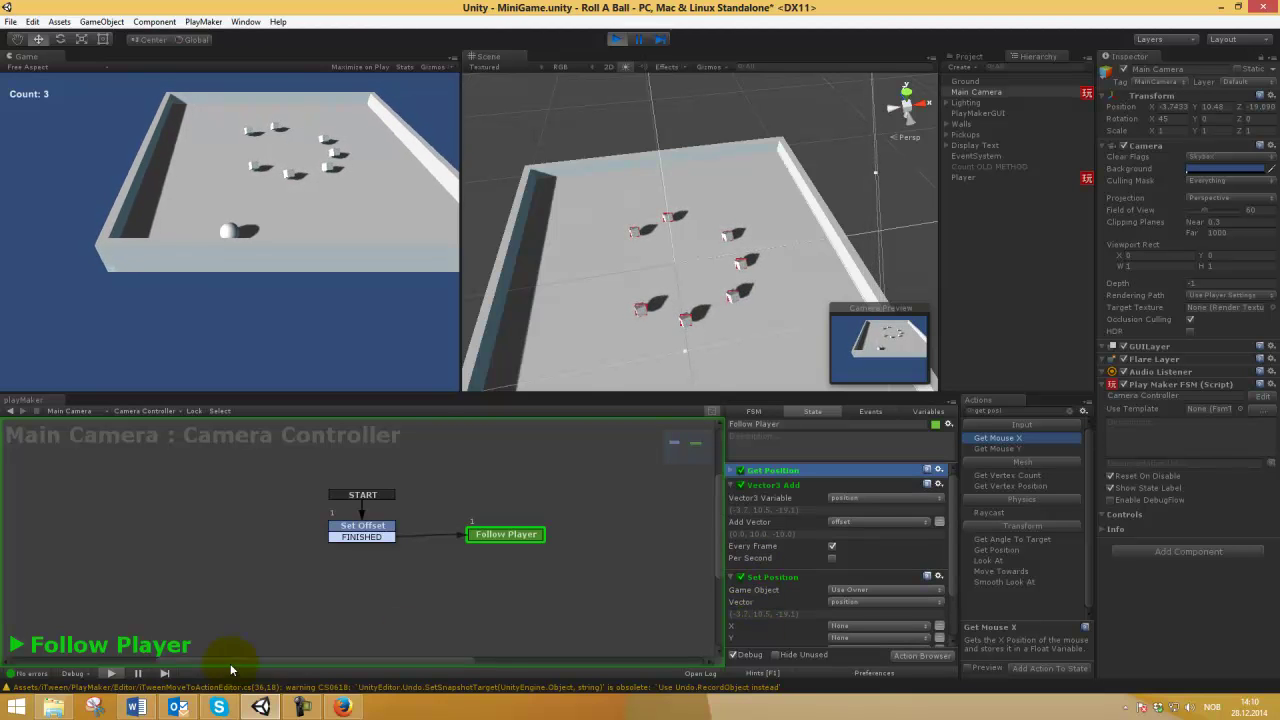
{"action": "left_click", "coordinate": [343, 707]}
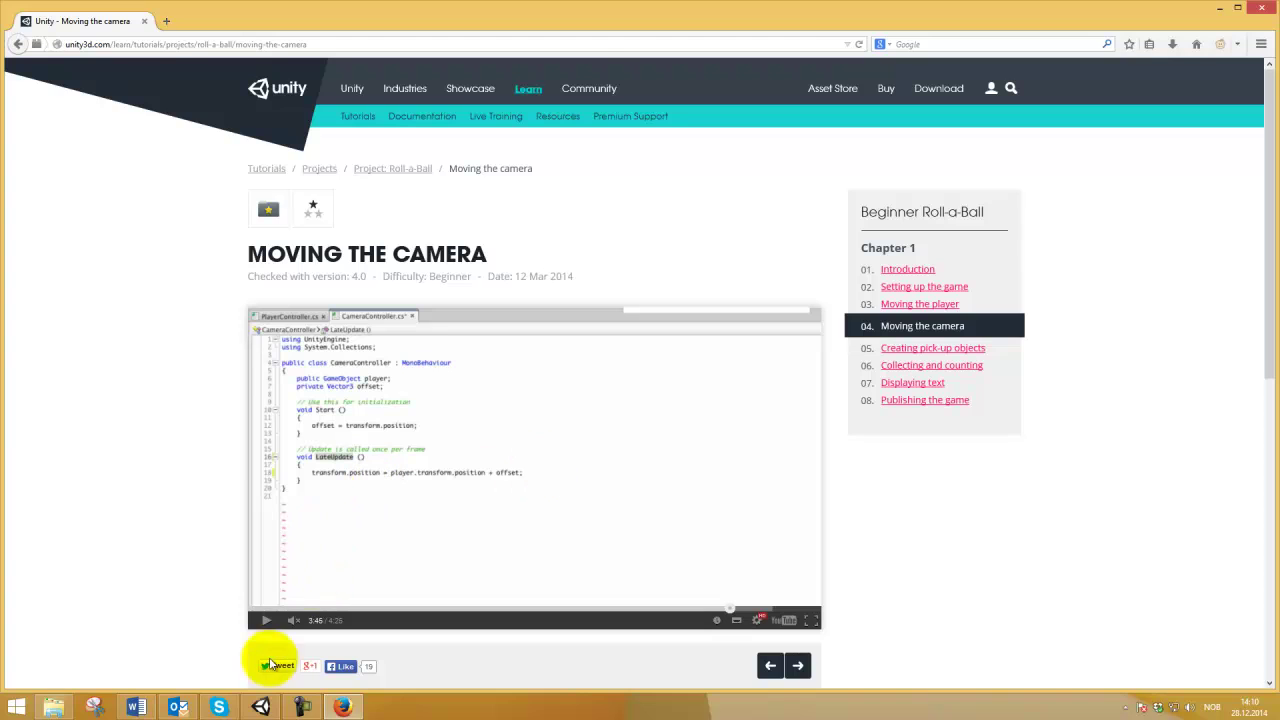
{"action": "left_click", "coordinate": [260, 707]}
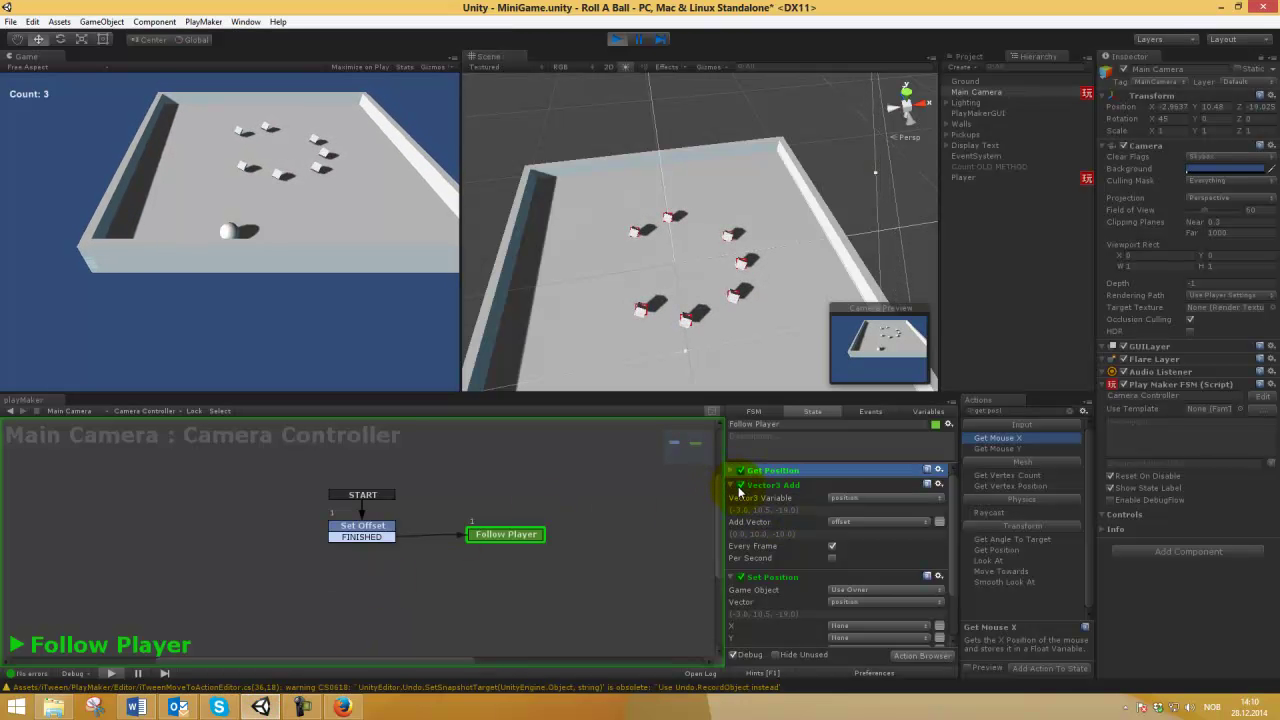
{"action": "left_click", "coordinate": [614, 44]}
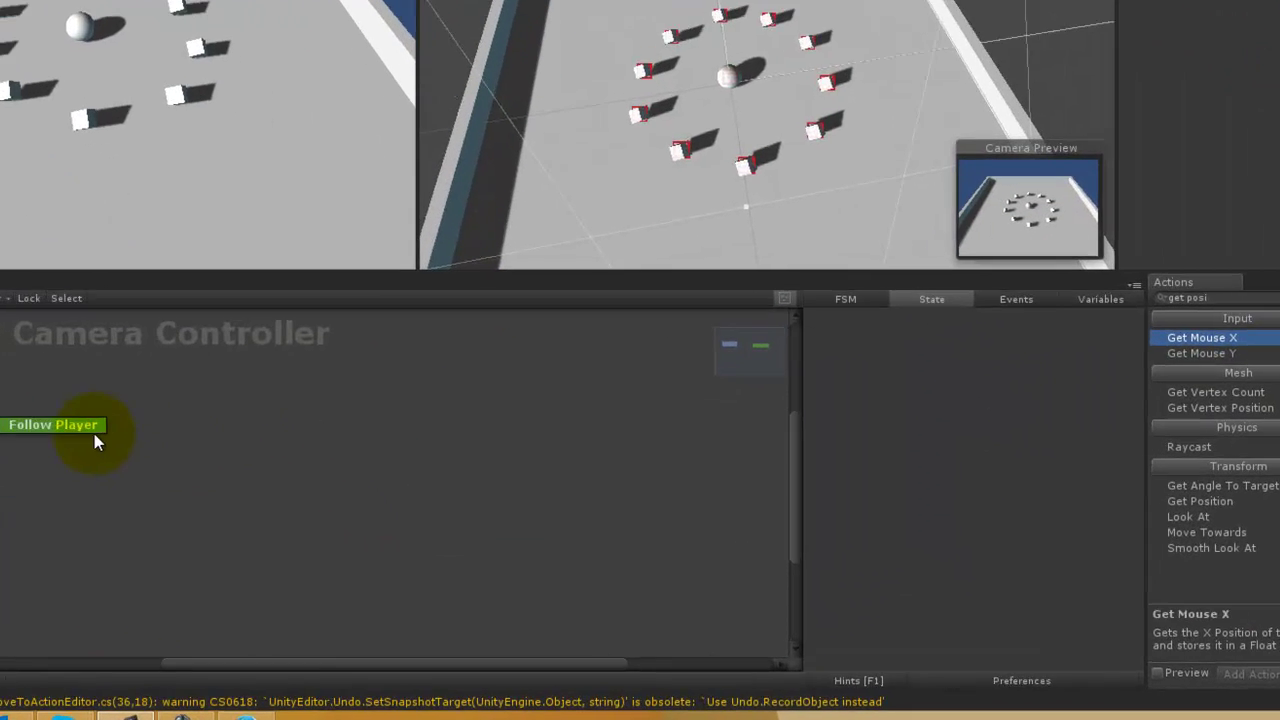
{"action": "left_click", "coordinate": [232, 501]}
{"action": "left_click", "coordinate": [819, 378]}
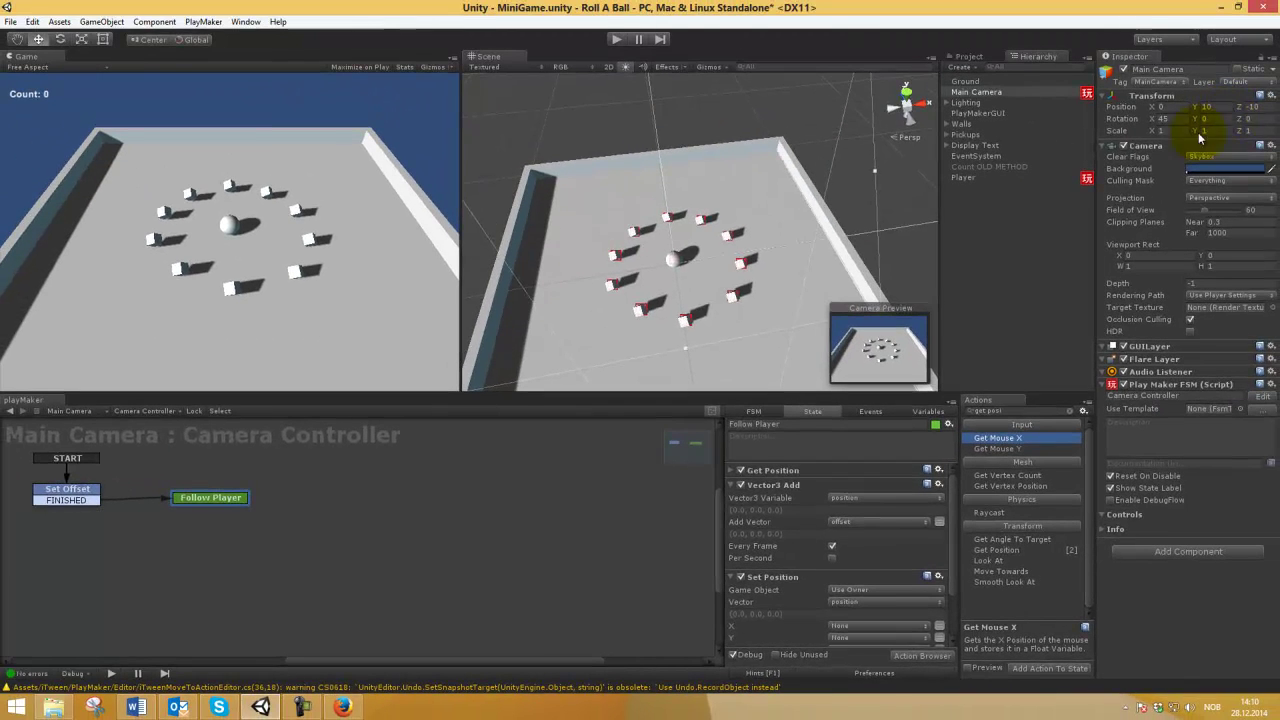
{"action": "left_click_drag", "start_coordinate": [720, 320], "coordinate": [621, 262], "text": "alt"}
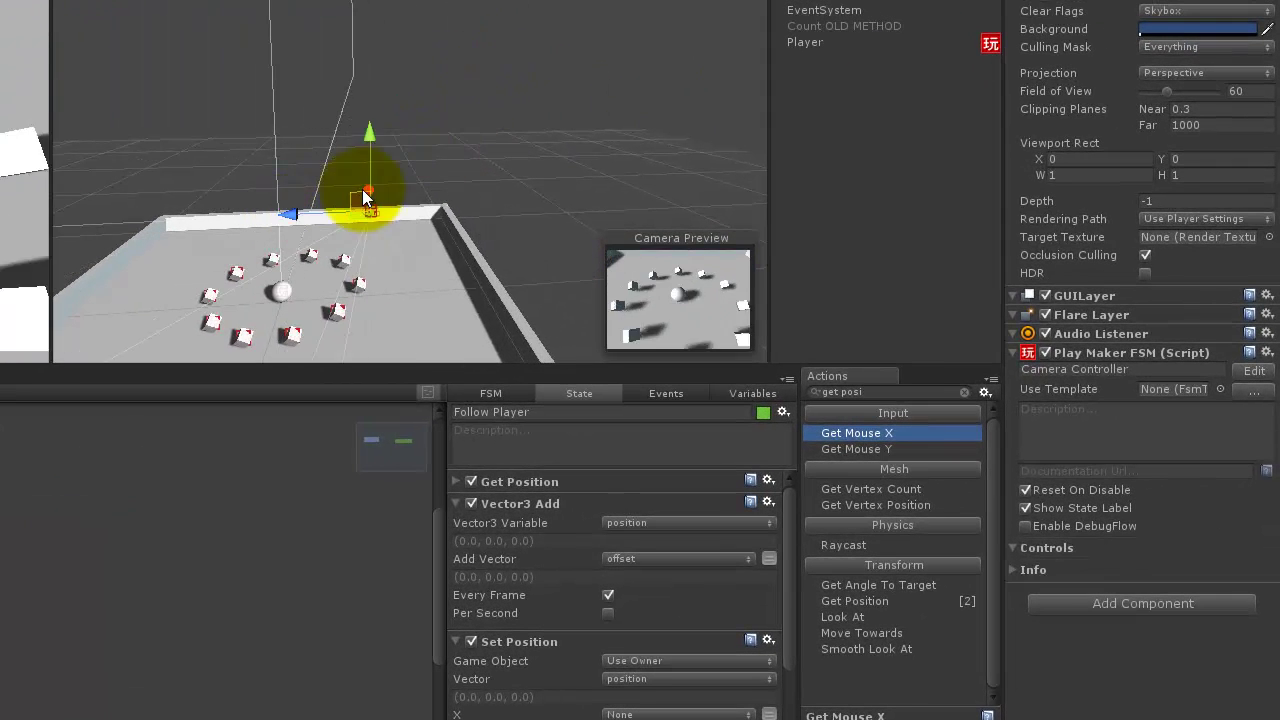
{"action": "left_click_drag", "start_coordinate": [362, 189], "coordinate": [302, 232]}
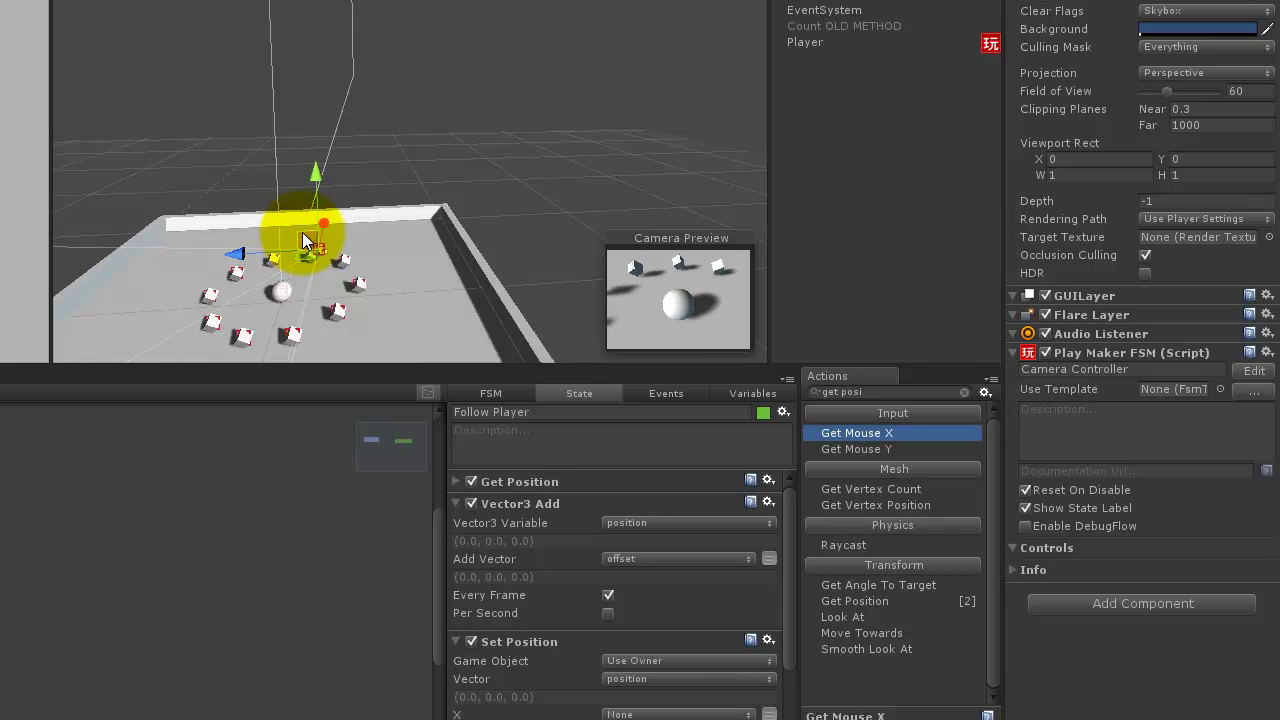
{"action": "key", "text": "ctrl+z"}
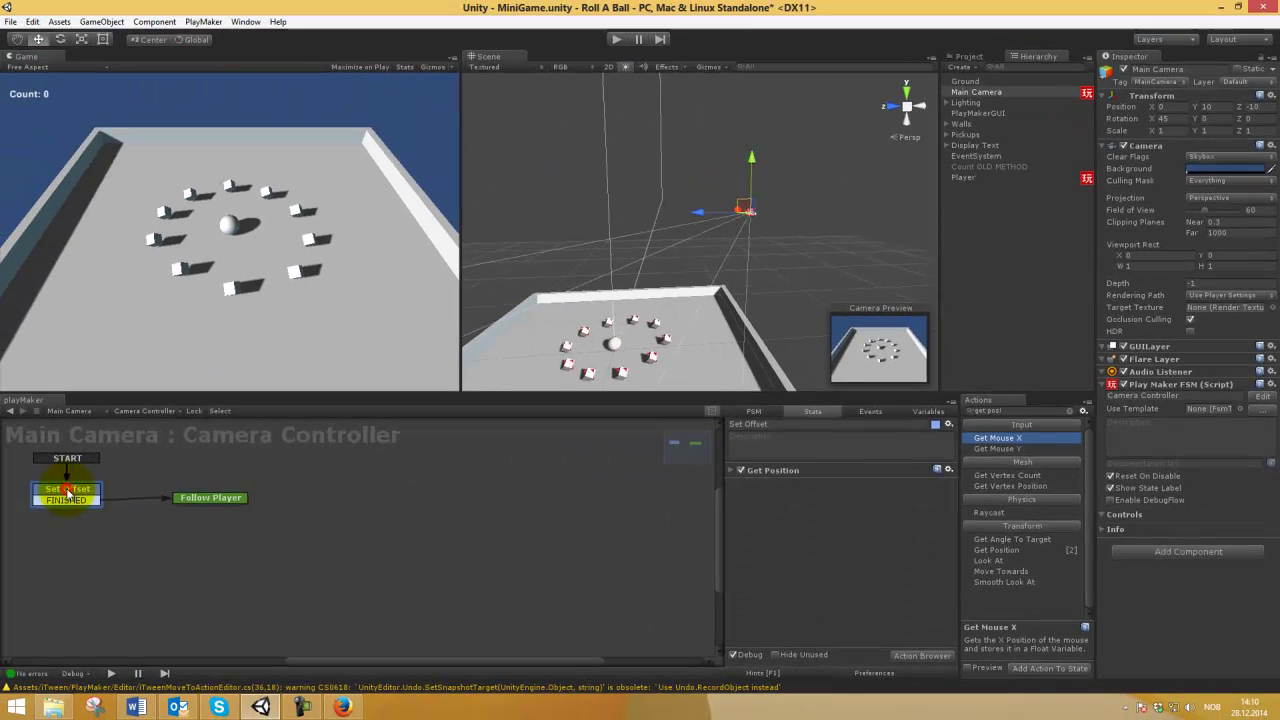
{"action": "left_click", "coordinate": [0, 517]}
{"action": "left_click", "coordinate": [730, 471]}
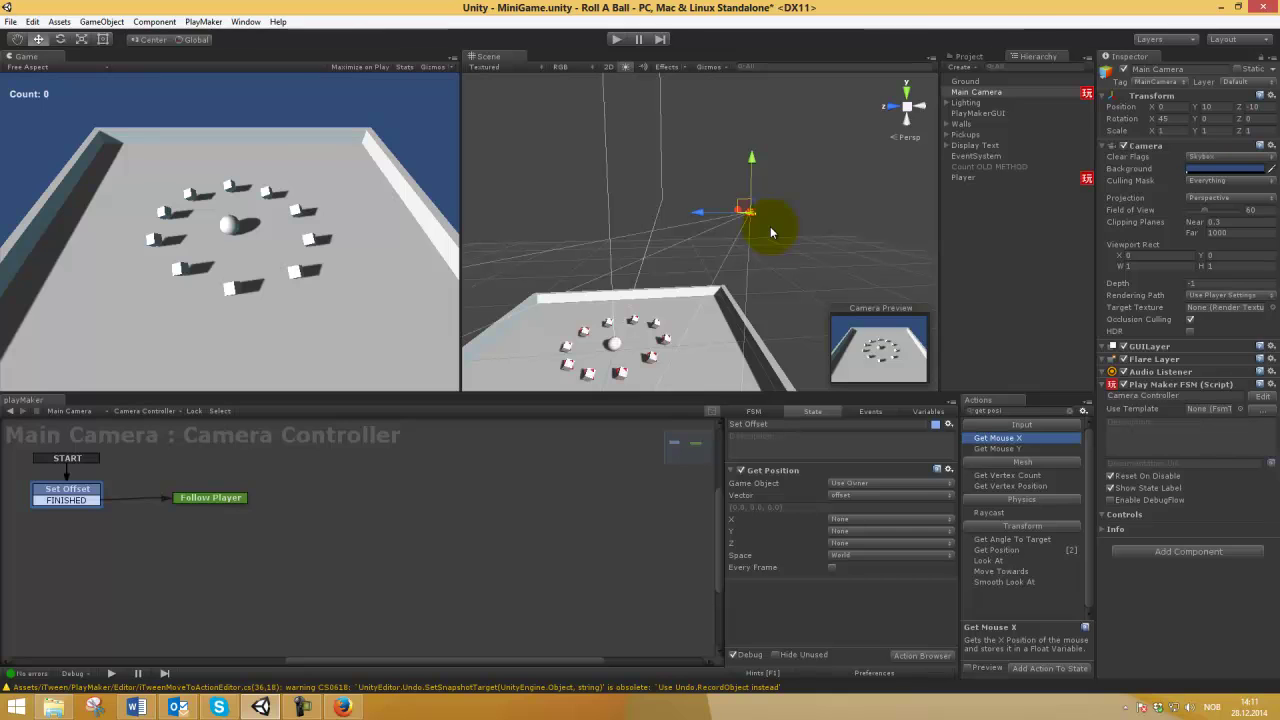
{"action": "left_click", "coordinate": [229, 502]}
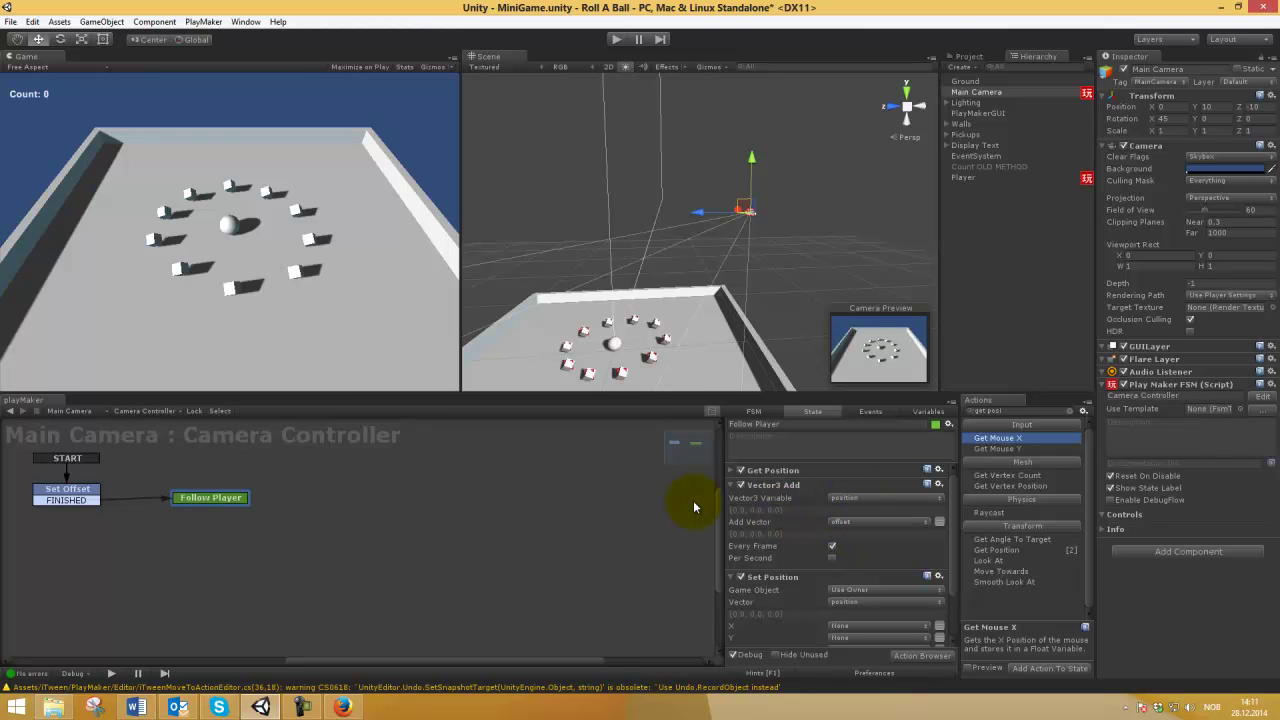
Disable the Vector3 Add offset and play-test rolling the ball left and right, then stop.
{"action": "left_click", "coordinate": [741, 484]}
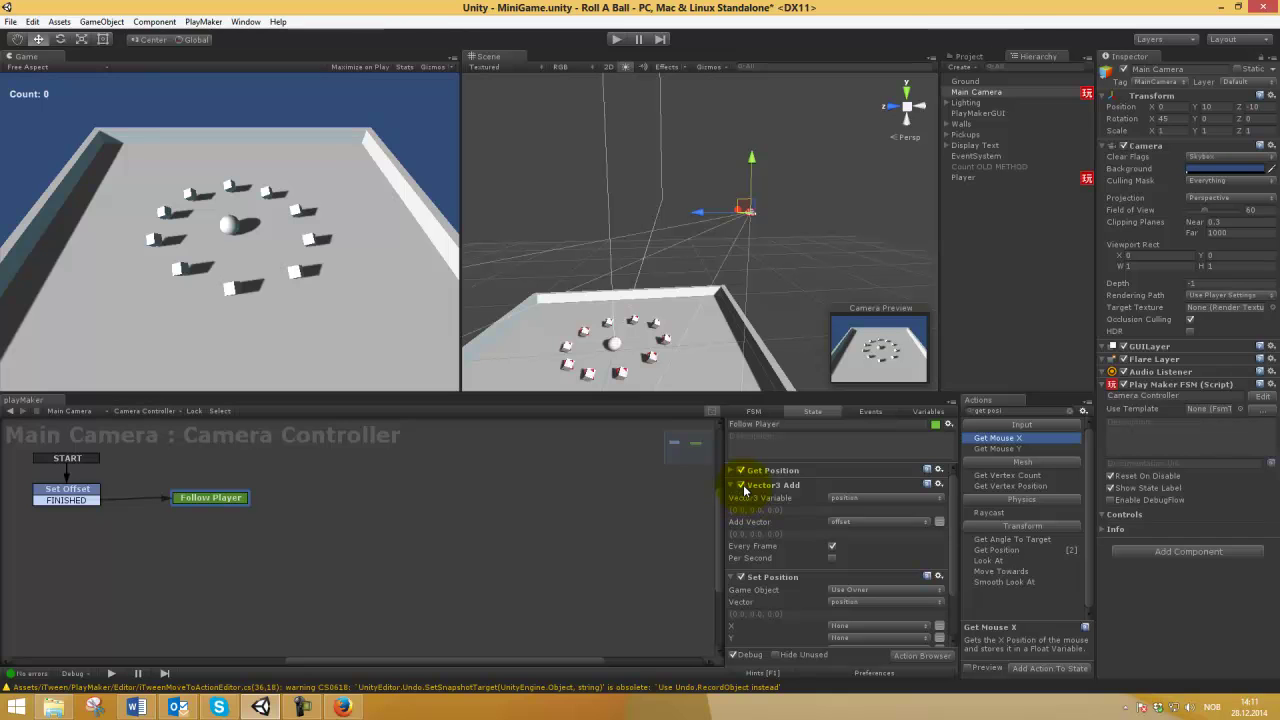
{"action": "left_click", "coordinate": [616, 39]}
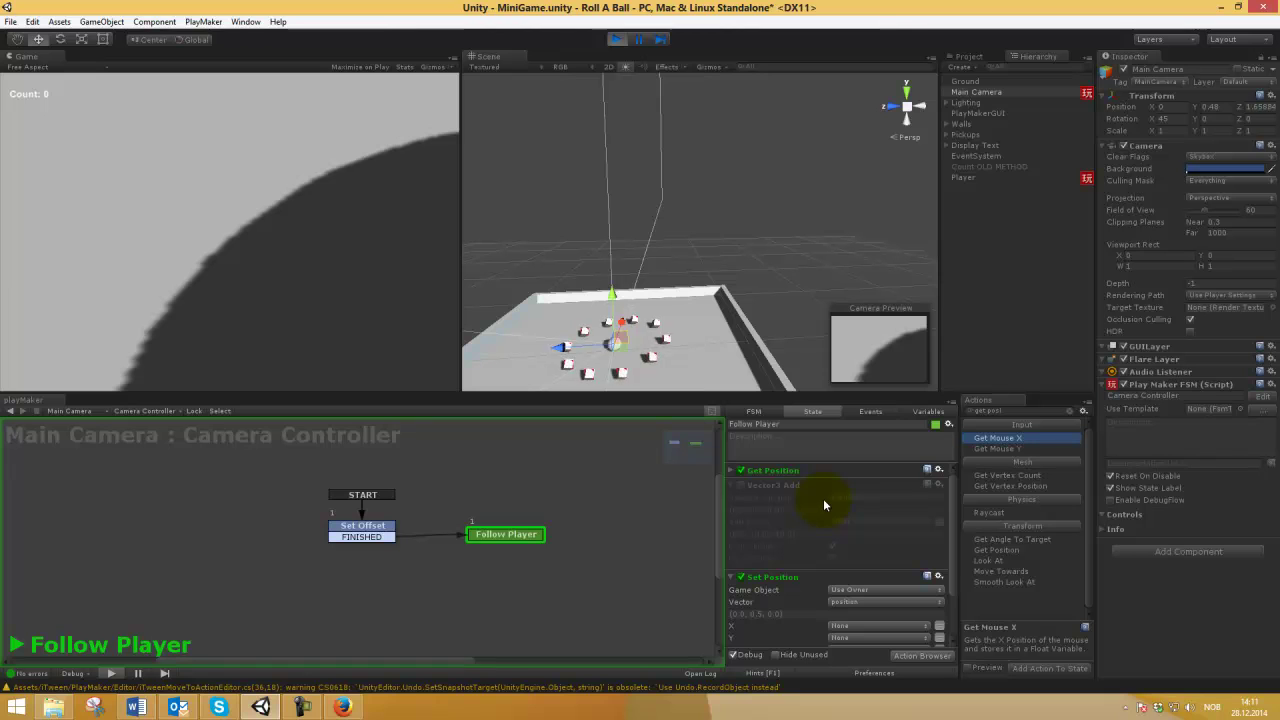
{"action": "scroll", "coordinate": [823, 498], "scroll_direction": "down", "scroll_amount": 2}
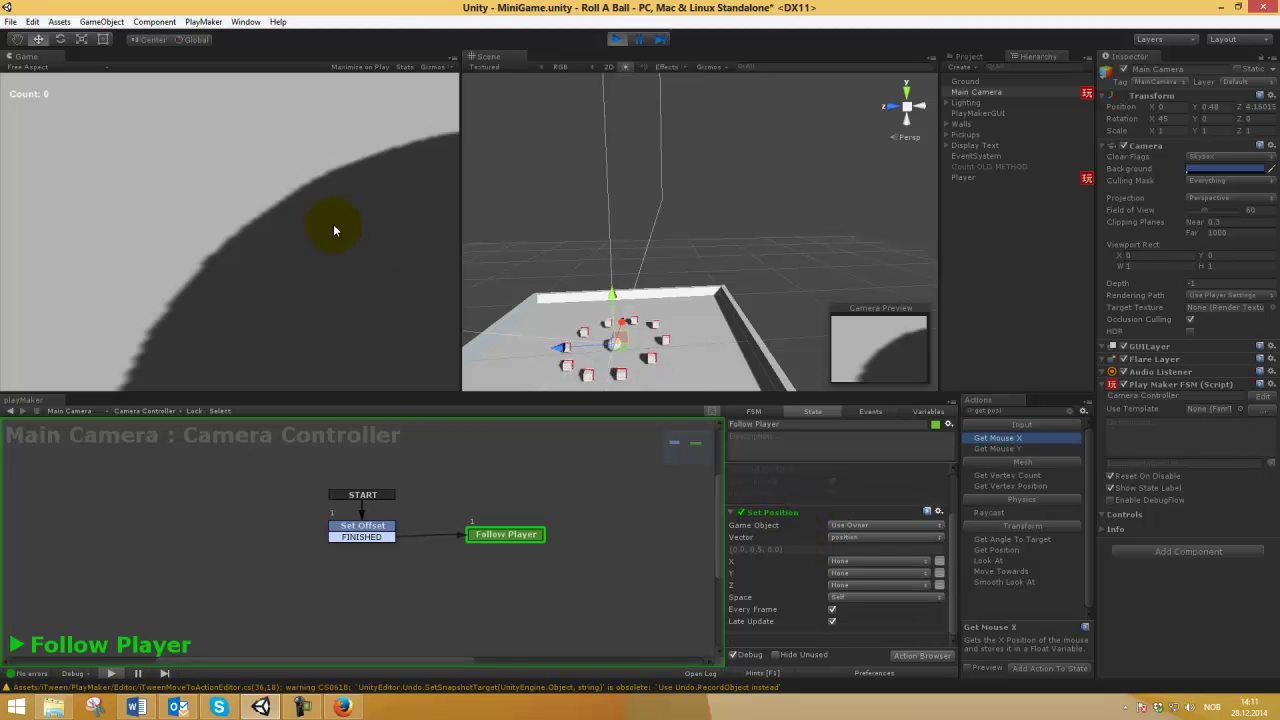
{"action": "key", "text": "Left"}
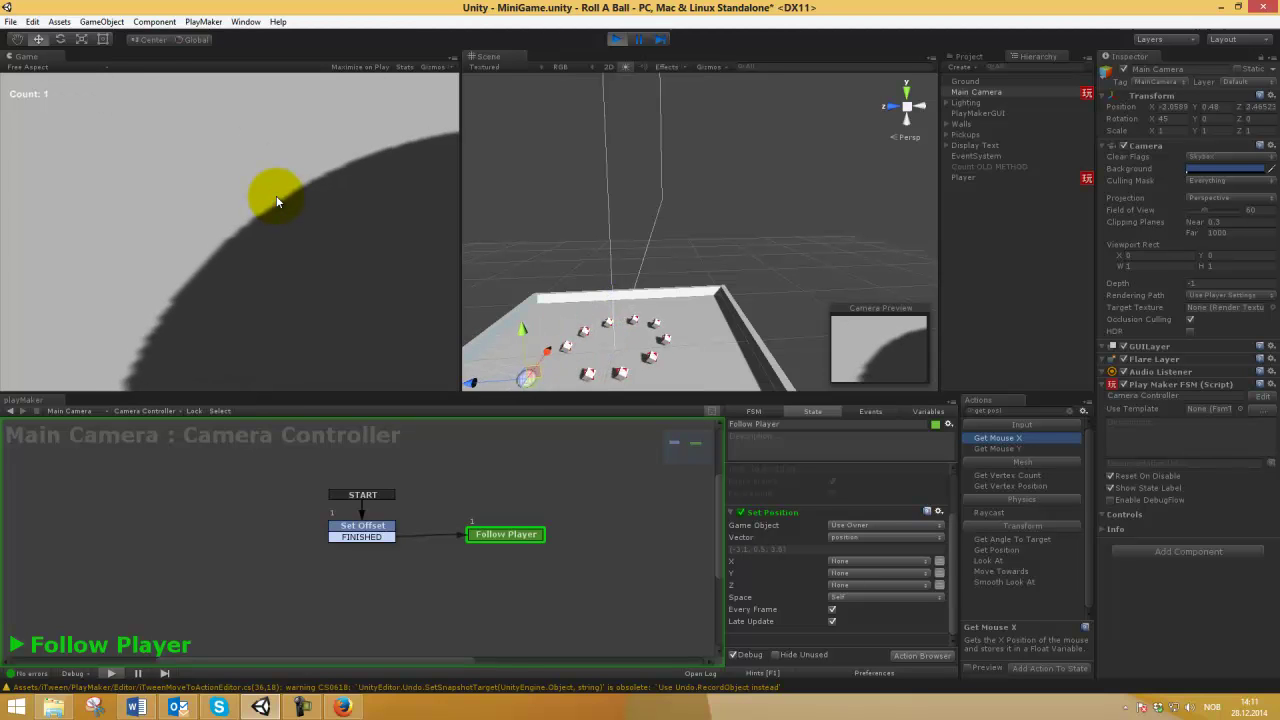
{"action": "key", "text": "Right"}
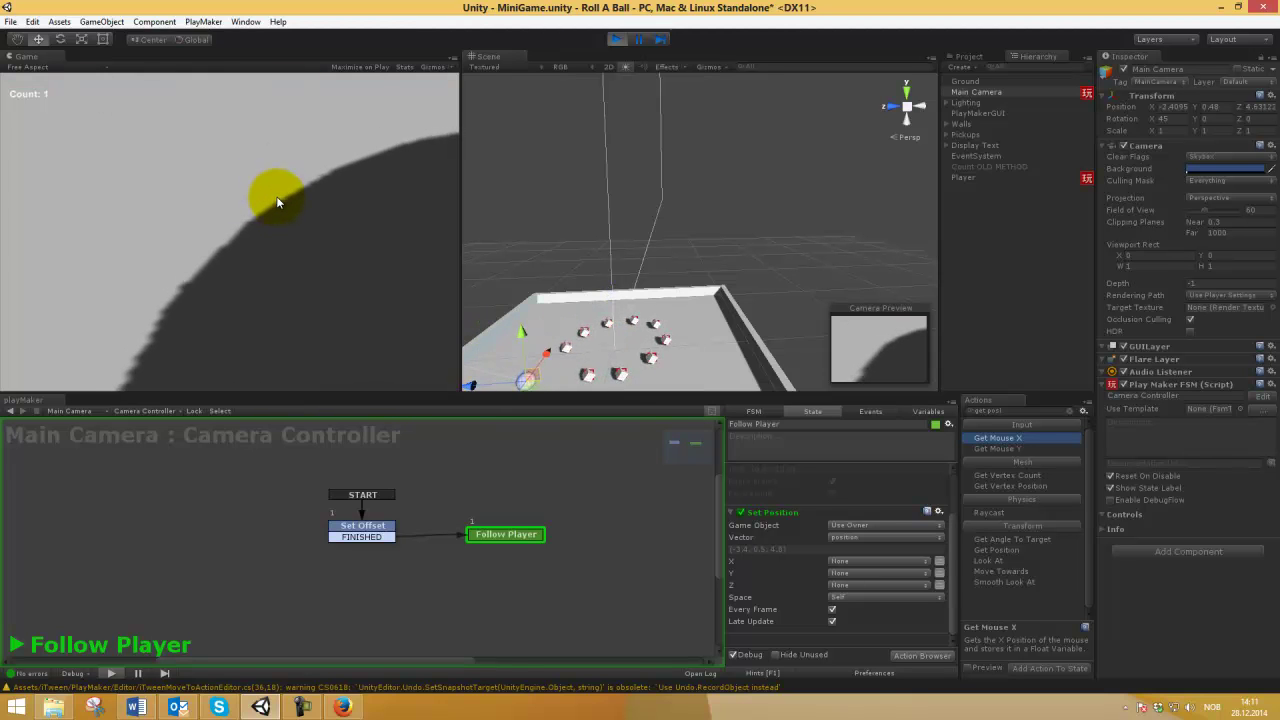
{"action": "left_click", "coordinate": [616, 39]}
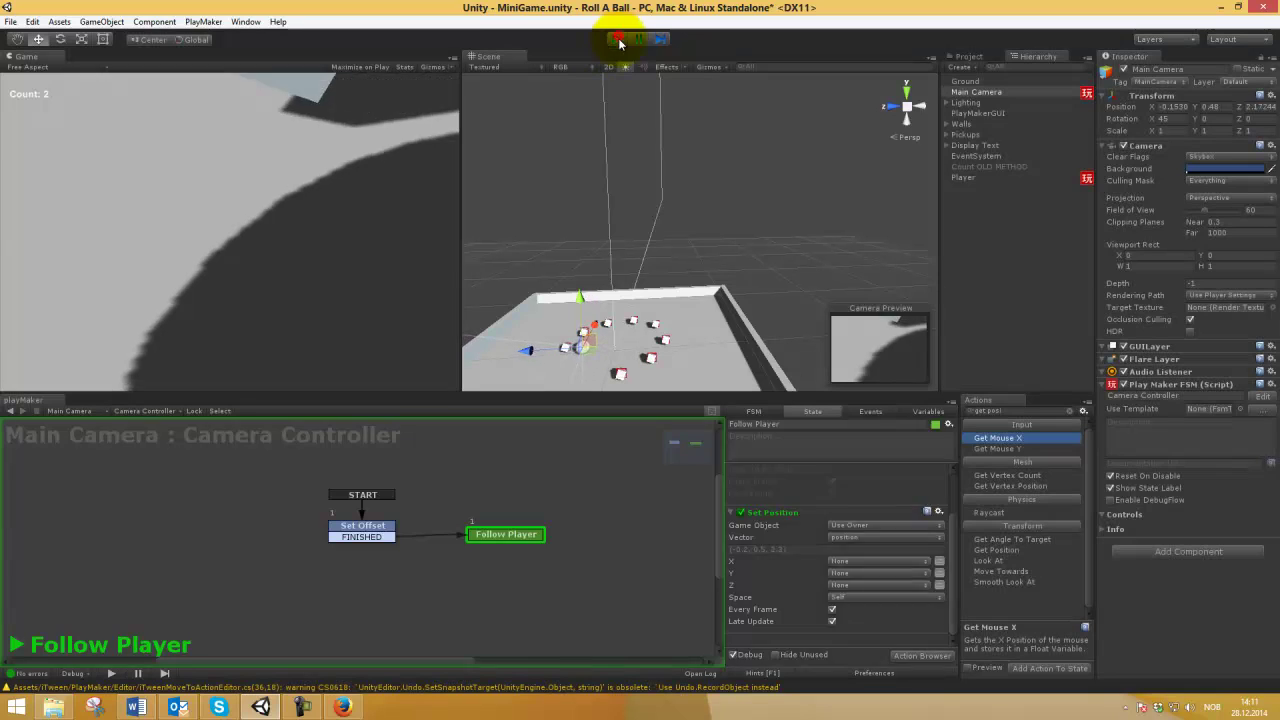
{"action": "left_click", "coordinate": [243, 499]}
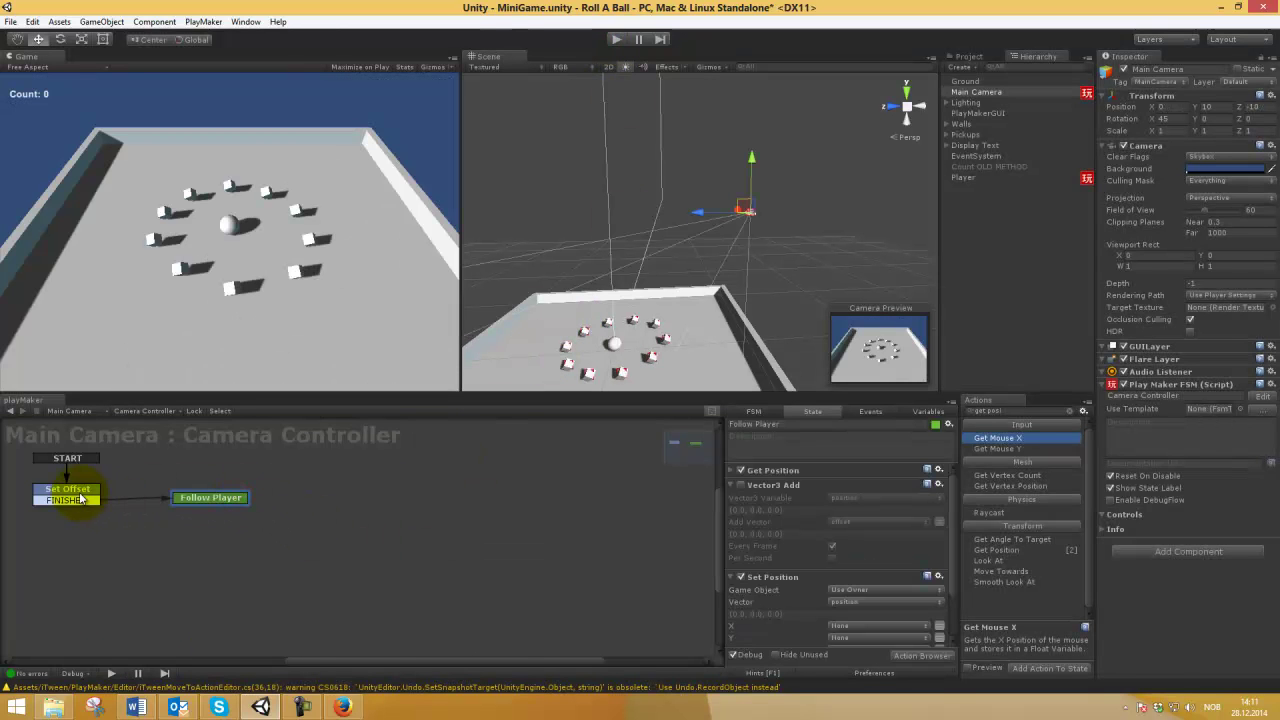
Compare the Set Offset and Follow Player states, re-enable Vector3 Add, and play again.
{"action": "left_click", "coordinate": [70, 494]}
{"action": "left_click", "coordinate": [203, 497]}
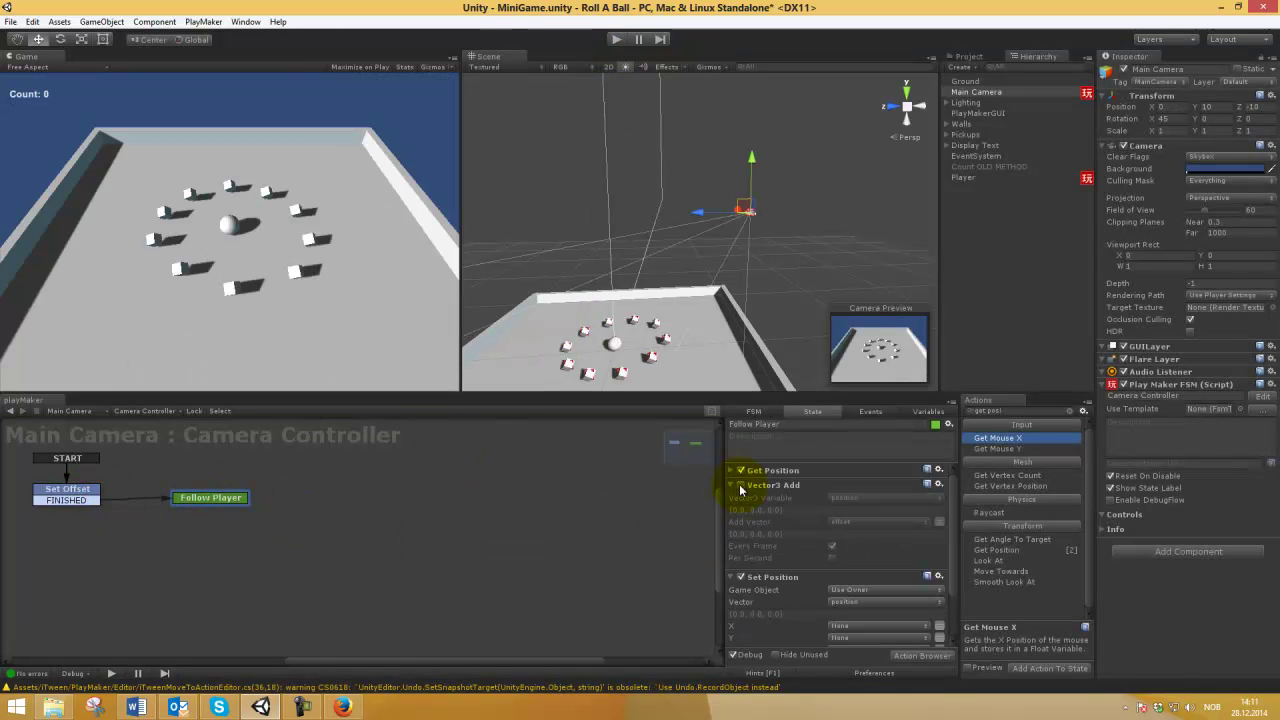
{"action": "left_click", "coordinate": [44, 494]}
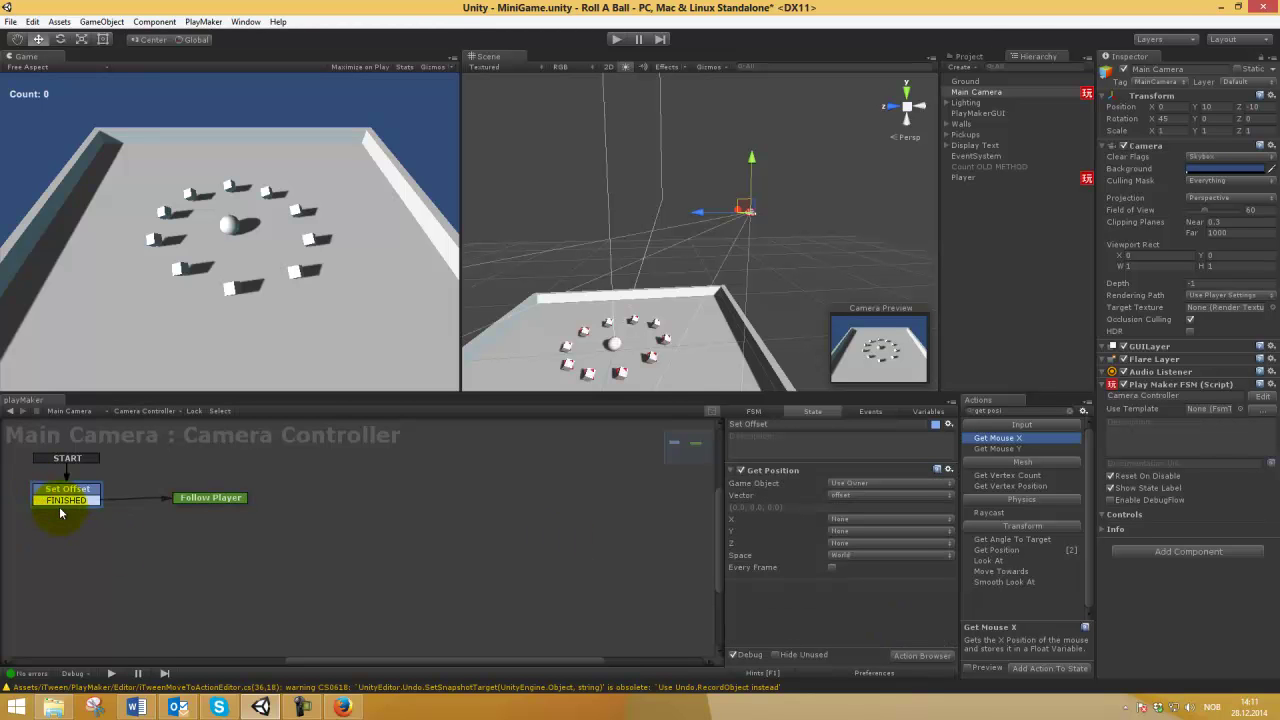
{"action": "left_click", "coordinate": [206, 497]}
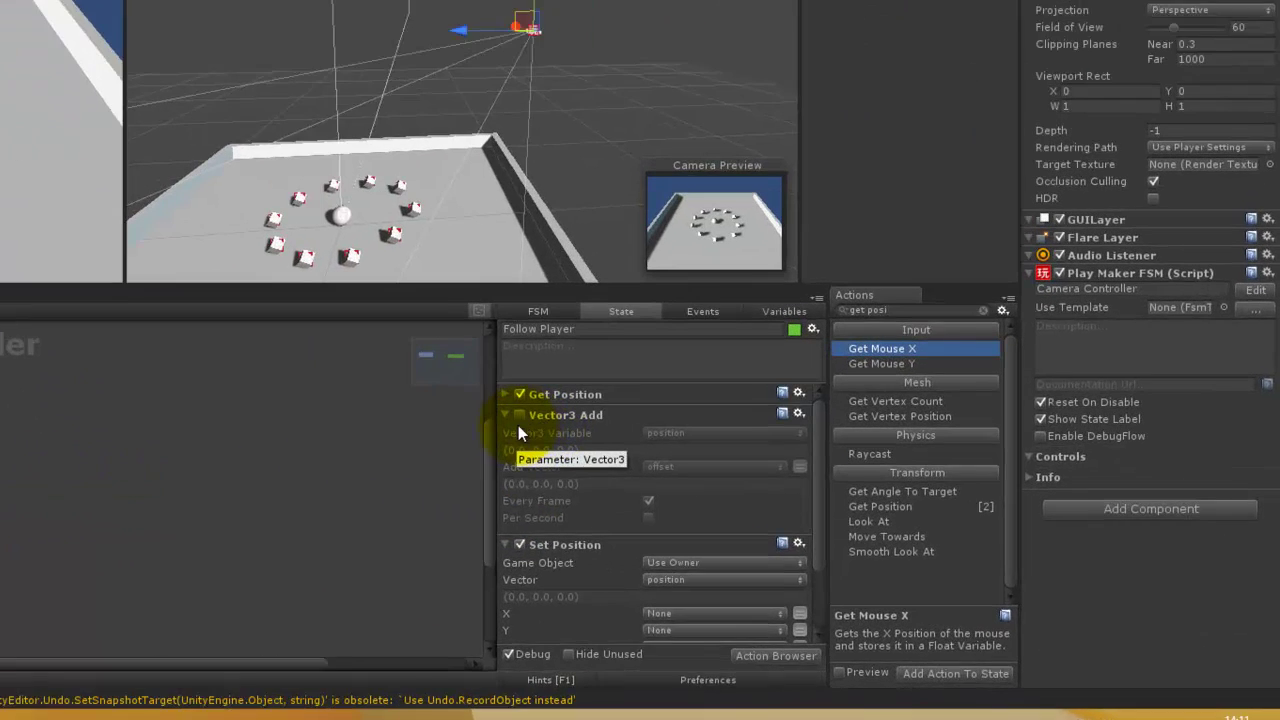
{"action": "left_click", "coordinate": [741, 485]}
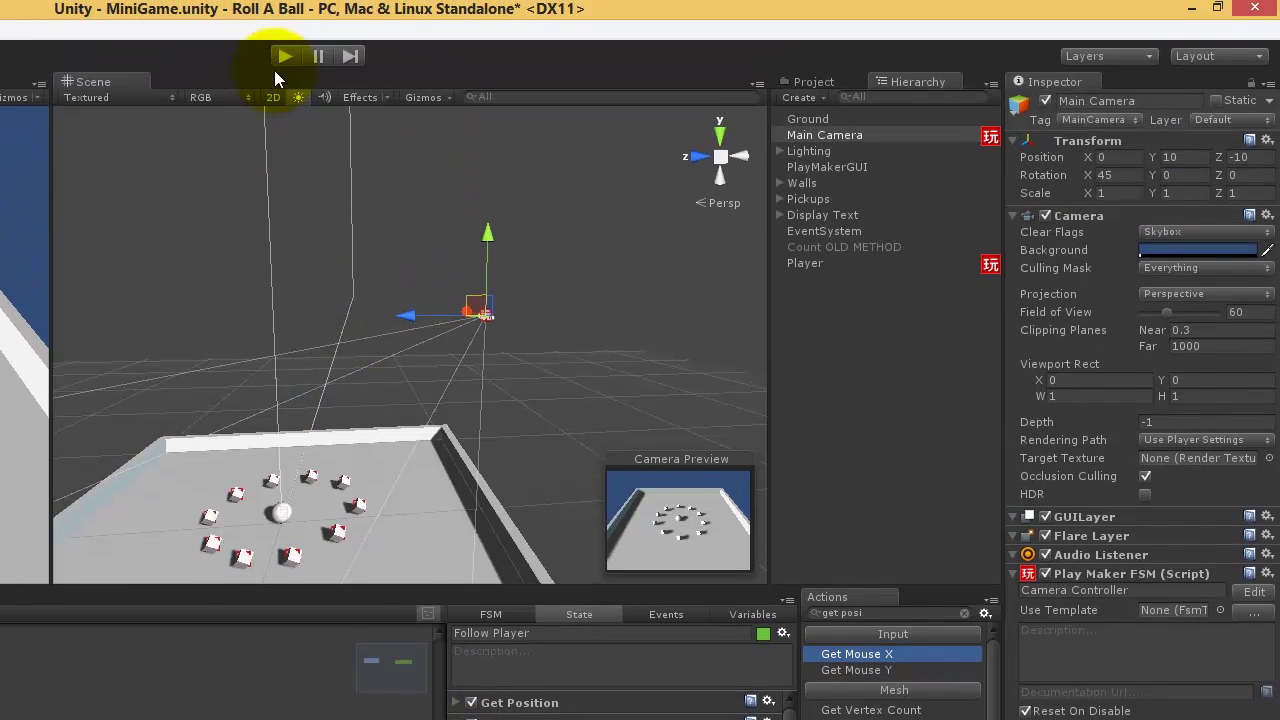
{"action": "left_click", "coordinate": [281, 57]}
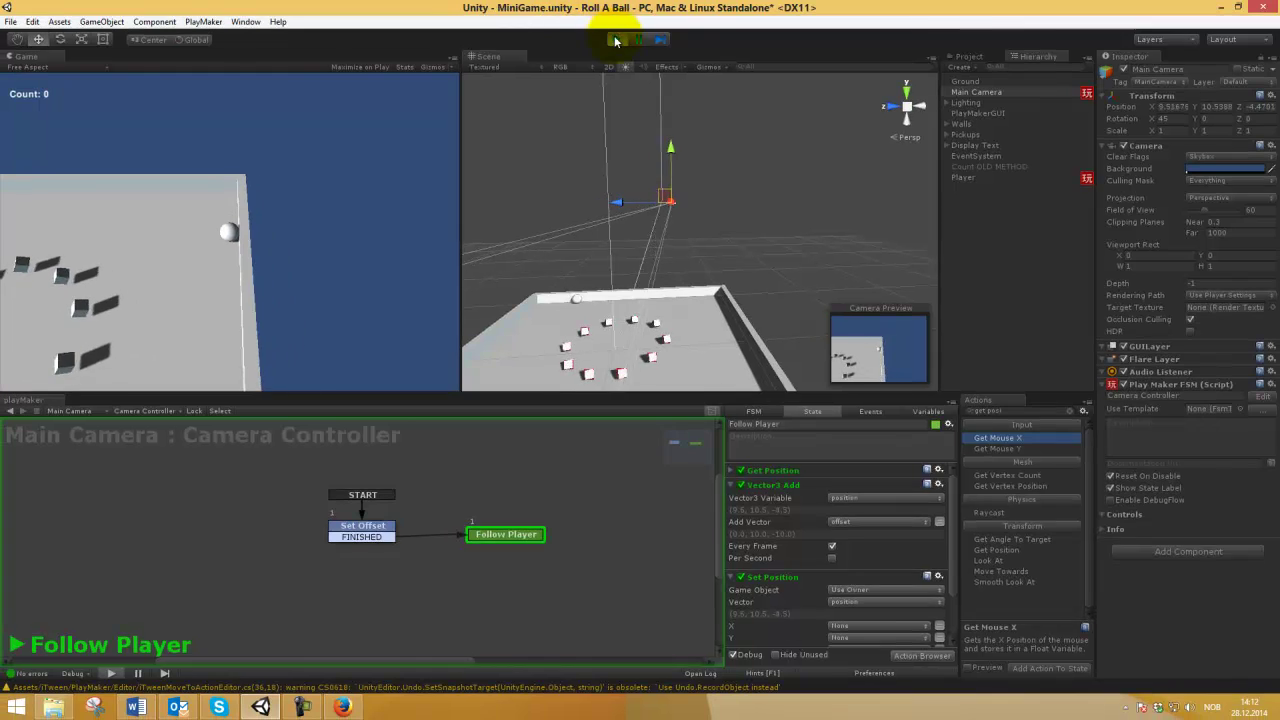
Stop the test, toggle the Vector3 Add and Get Position settings, then bring up the camera tutorial.
{"action": "left_click", "coordinate": [210, 498]}
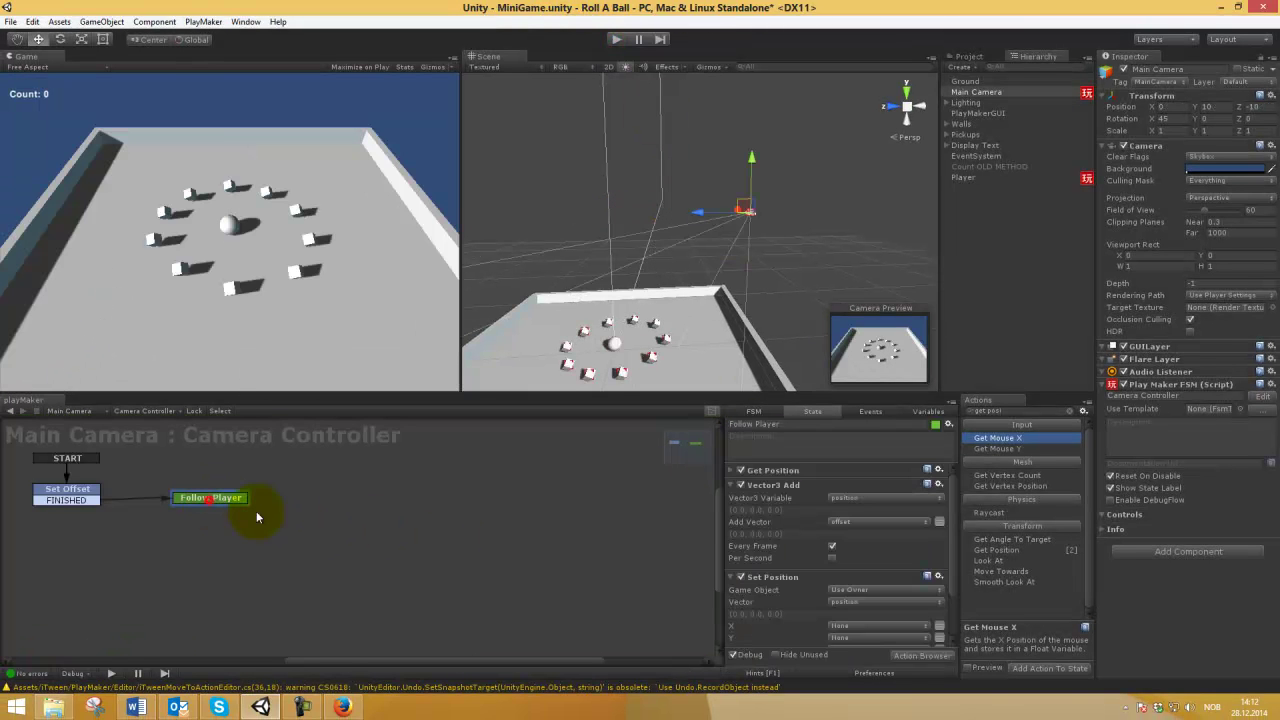
{"action": "left_click", "coordinate": [735, 484]}
{"action": "left_click", "coordinate": [733, 470]}
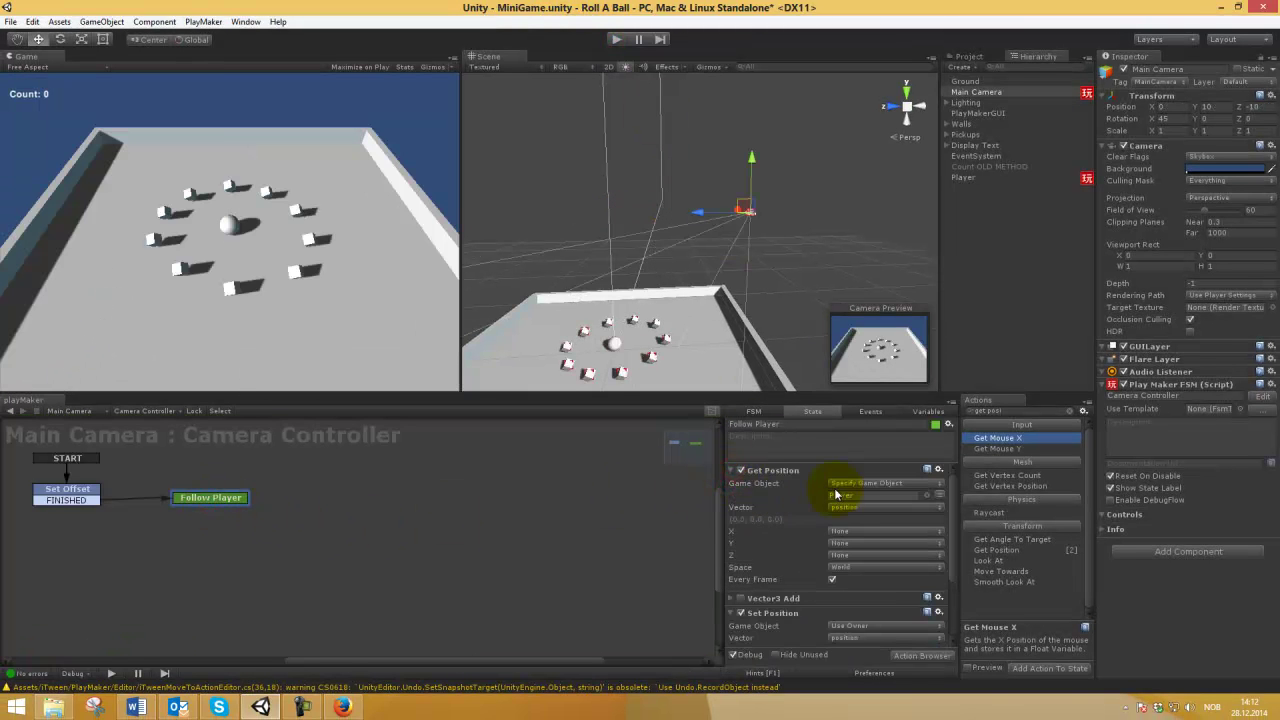
{"action": "left_click", "coordinate": [733, 471]}
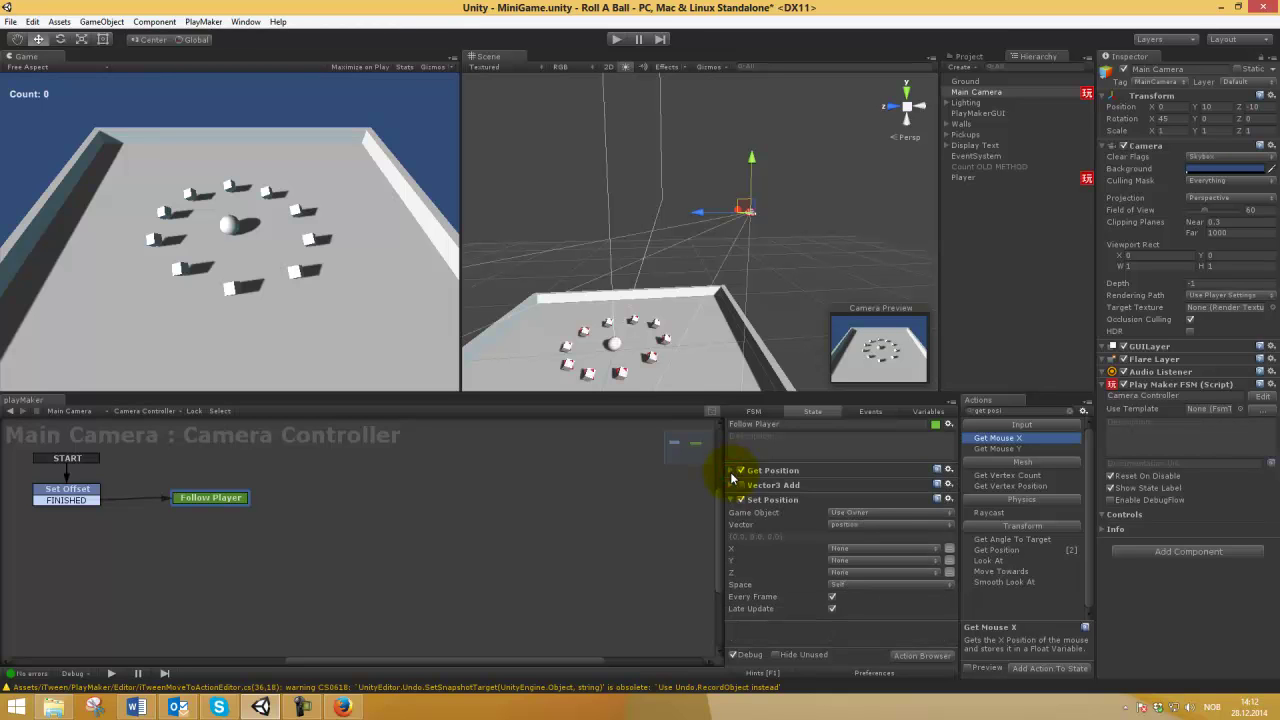
{"action": "left_click", "coordinate": [733, 471]}
{"action": "left_click", "coordinate": [733, 471]}
{"action": "left_click", "coordinate": [735, 485]}
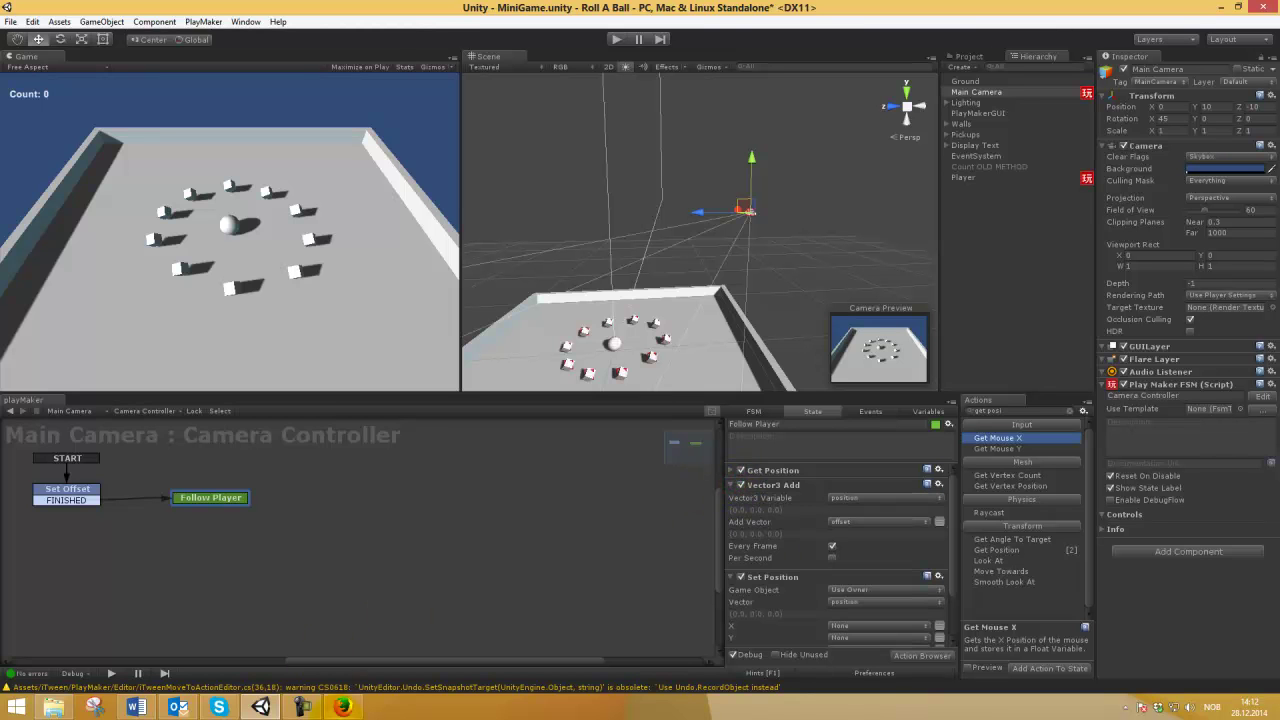
{"action": "left_click", "coordinate": [343, 707]}
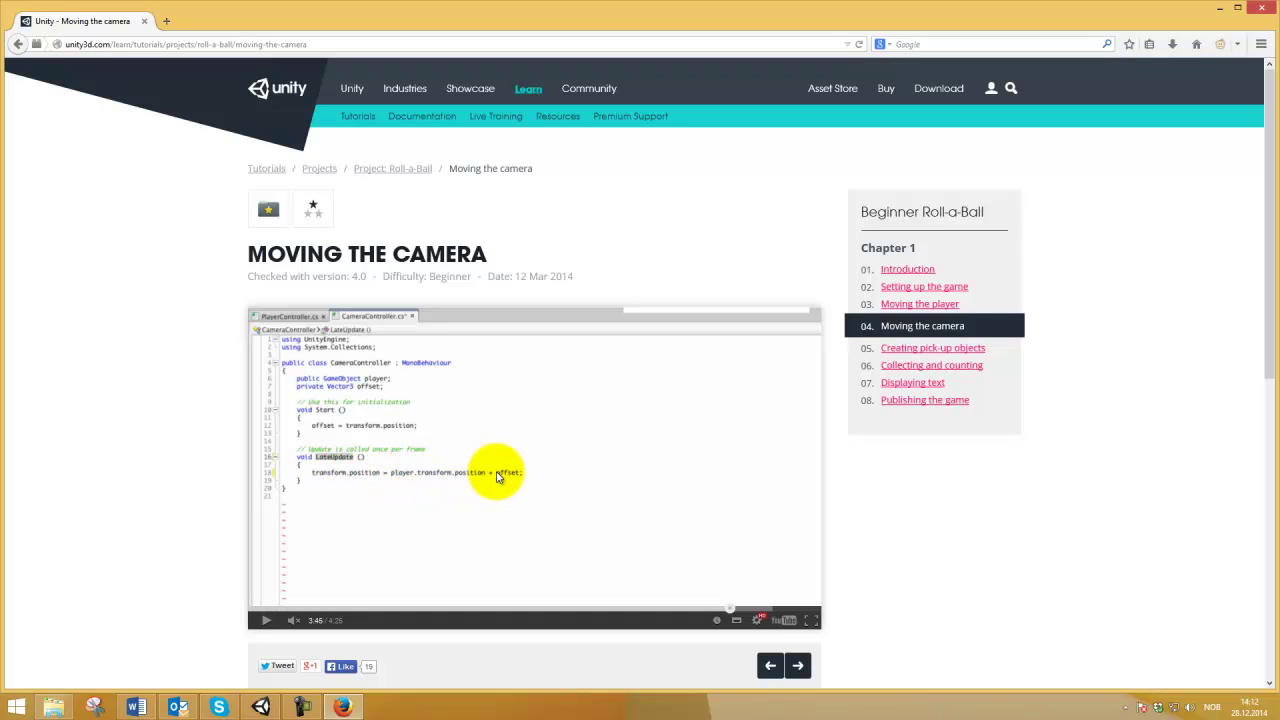
Open the Creating pick-up objects tutorial on Unity Learn in Firefox.
{"action": "left_click", "coordinate": [260, 705]}
{"action": "left_click", "coordinate": [342, 706]}
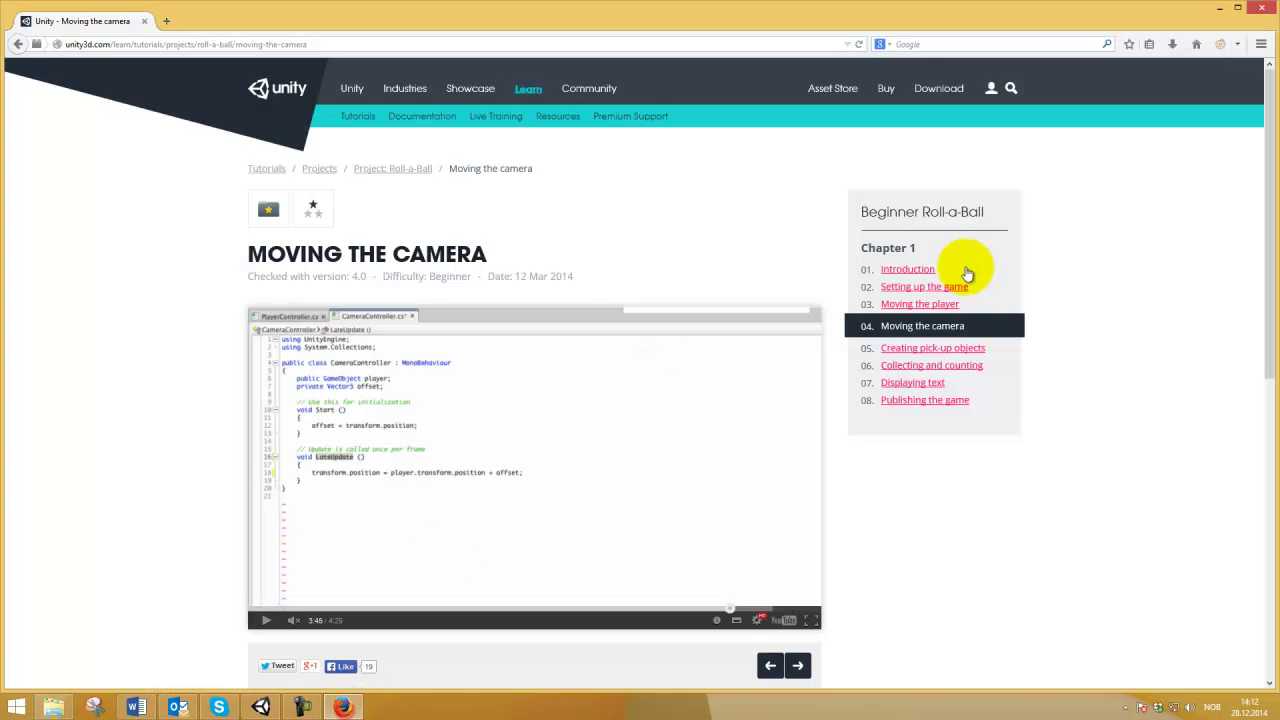
{"action": "left_click", "coordinate": [921, 352]}
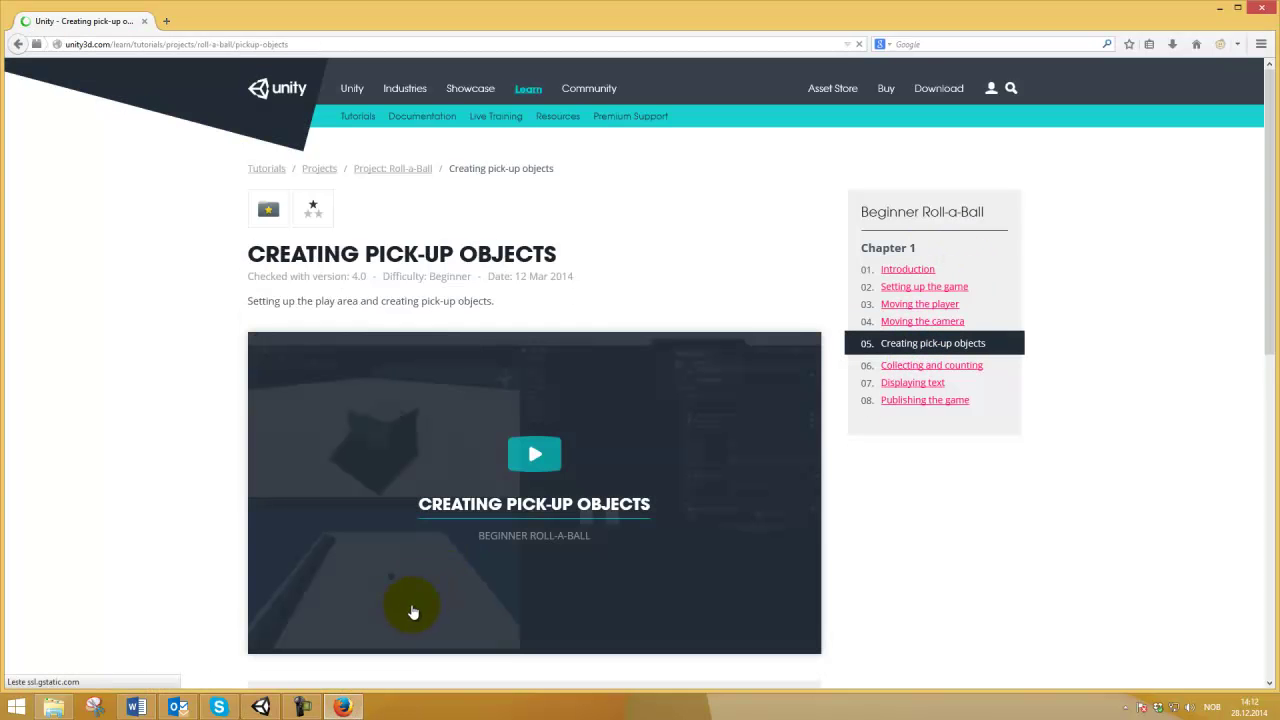
Play the tutorial video and seek it to around the 4:28 mark.
{"action": "left_click", "coordinate": [533, 446]}
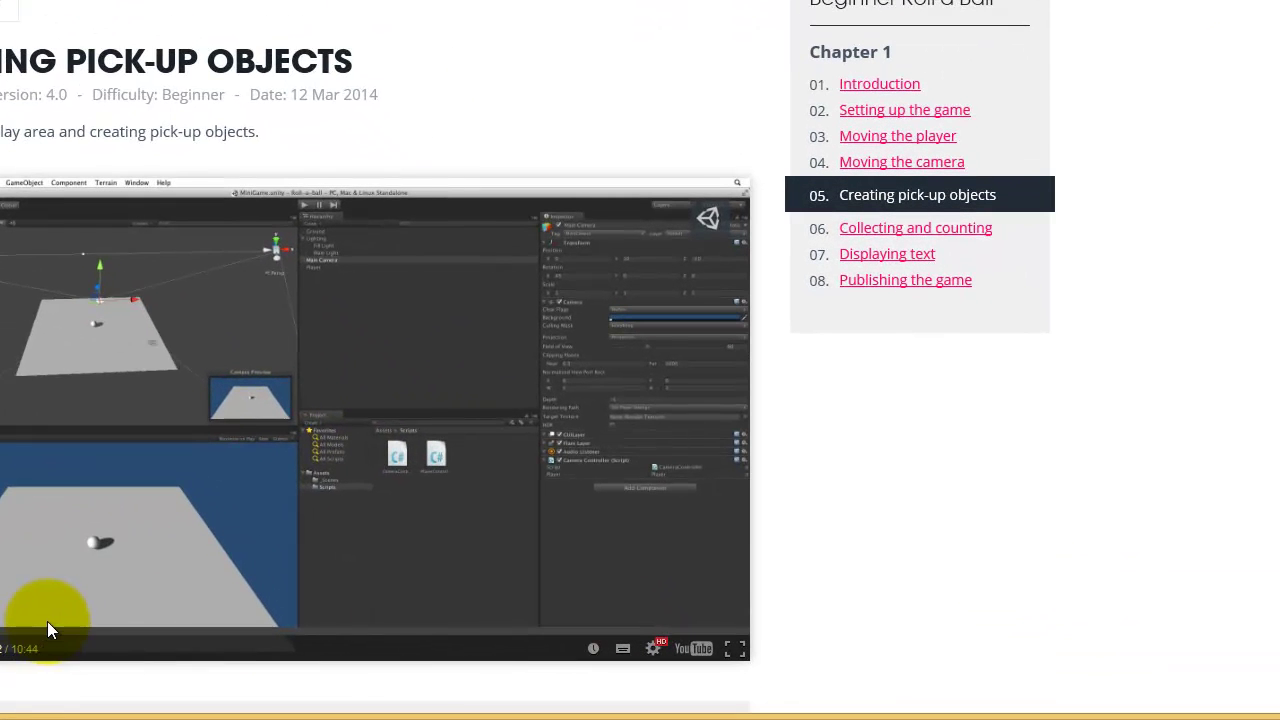
{"action": "left_click", "coordinate": [358, 635]}
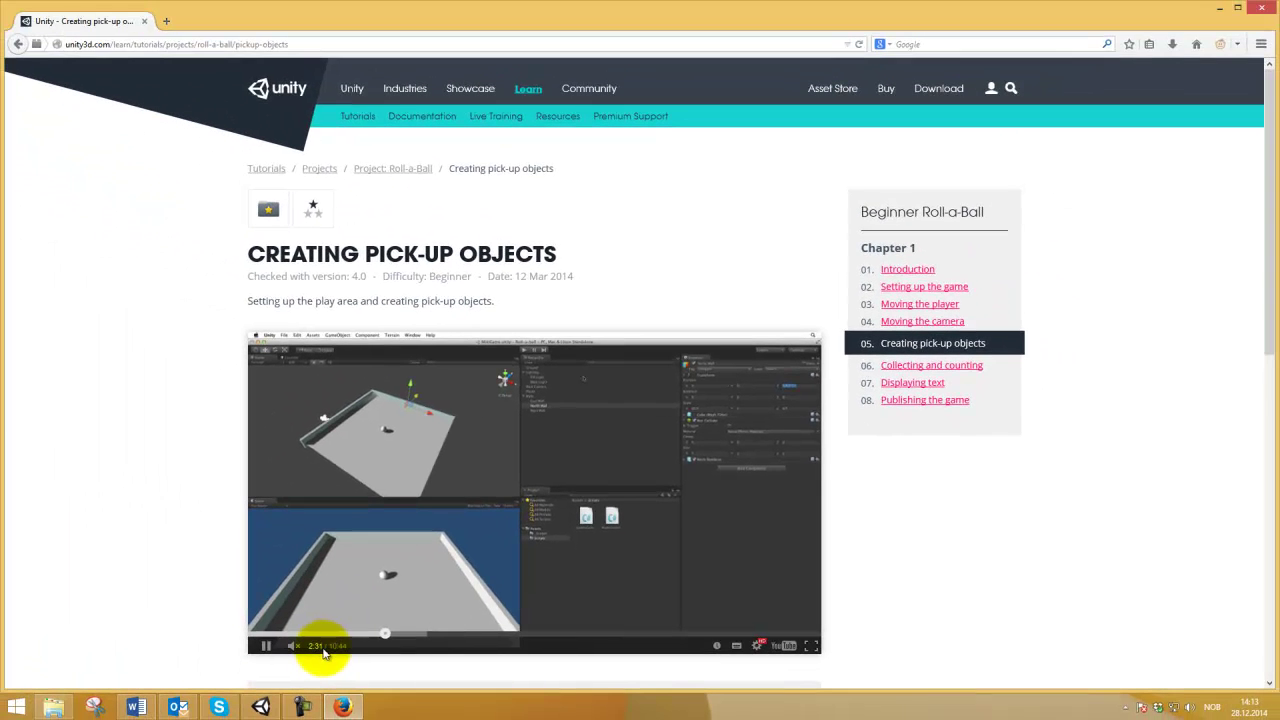
{"action": "scroll", "coordinate": [522, 545], "scroll_direction": "down", "scroll_amount": 1}
{"action": "left_click", "coordinate": [531, 560]}
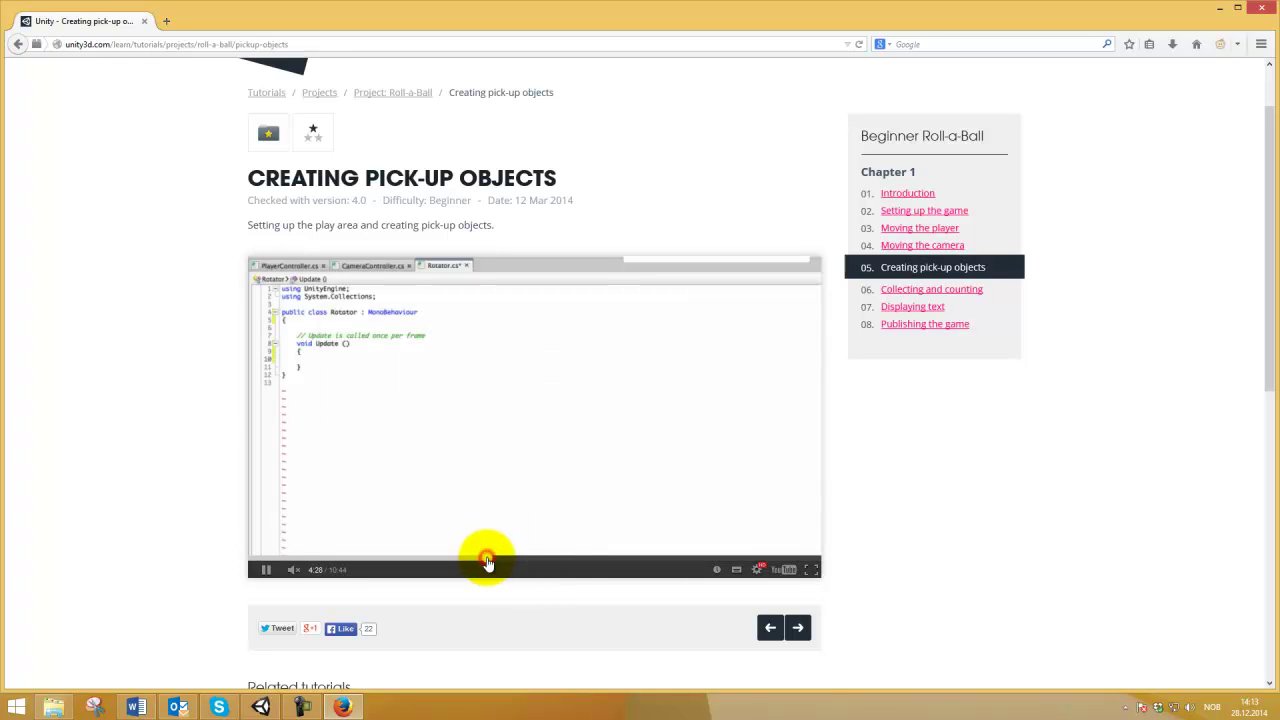
{"action": "left_click", "coordinate": [487, 563]}
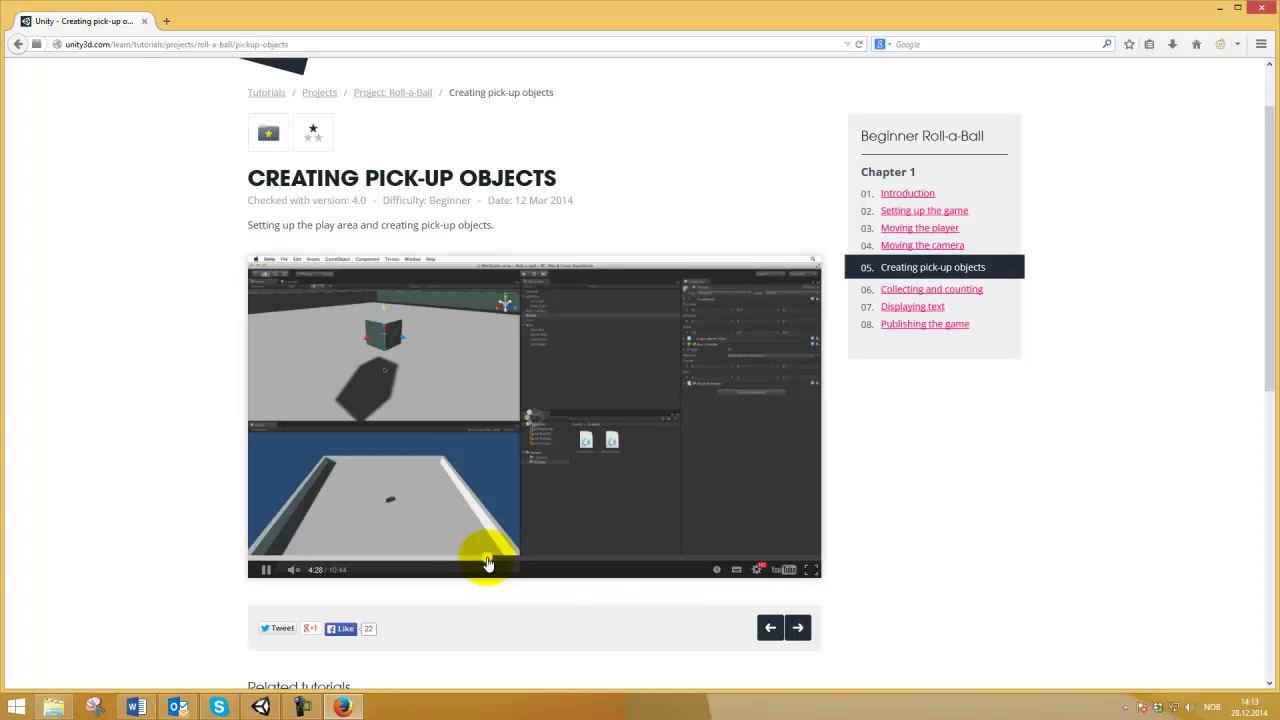
Select a PickUp cube in Unity to view its Rotator FSM, then return to Firefox.
{"action": "left_click", "coordinate": [260, 707]}
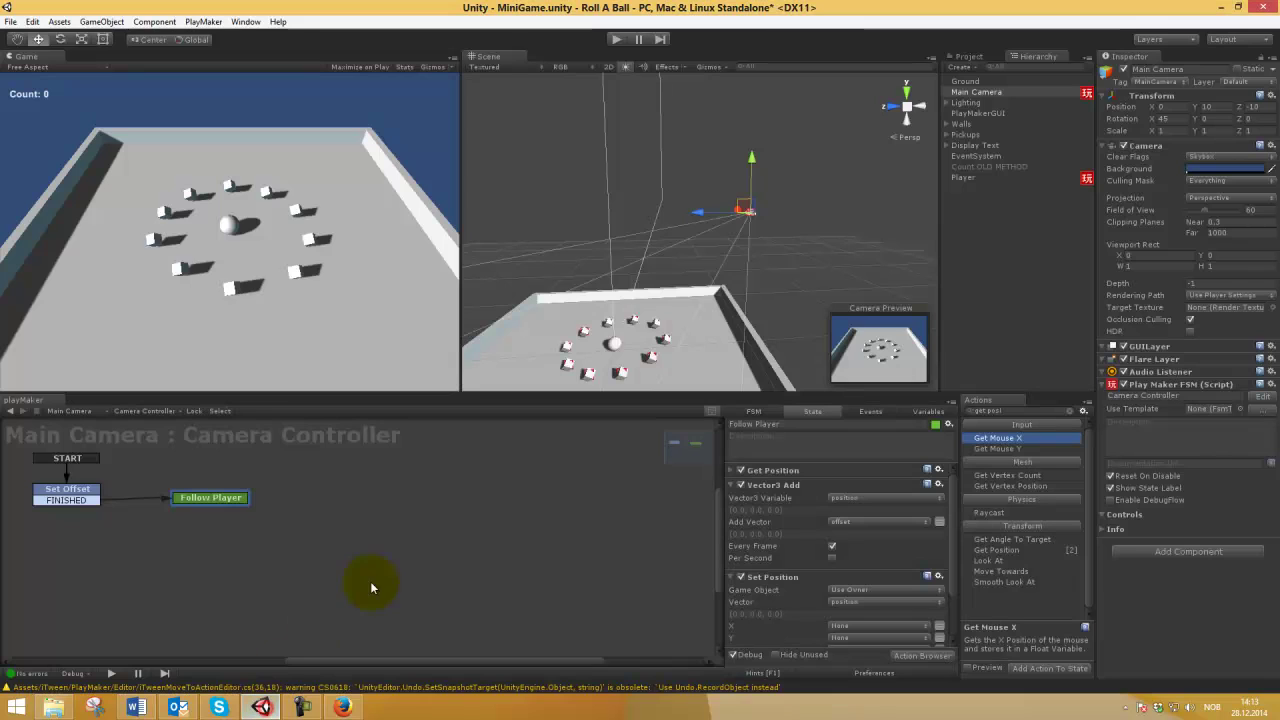
{"action": "left_click", "coordinate": [610, 325]}
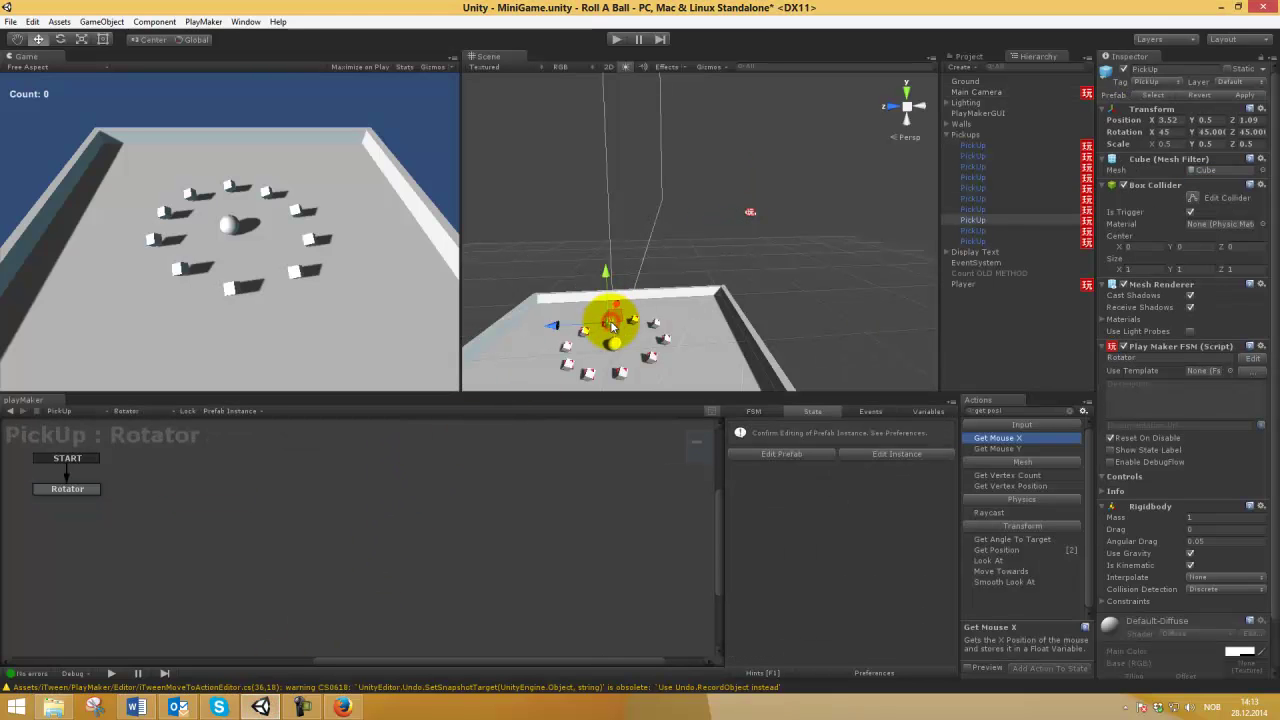
{"action": "left_click", "coordinate": [1205, 138]}
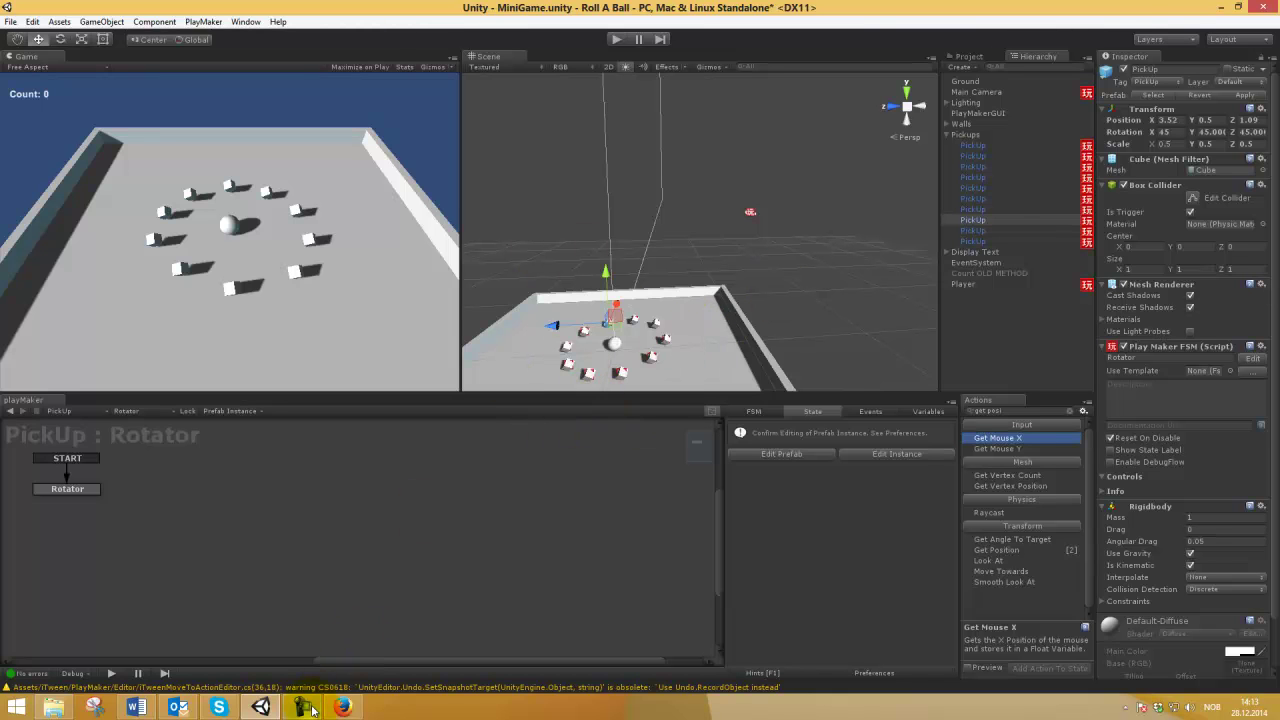
{"action": "left_click", "coordinate": [341, 707]}
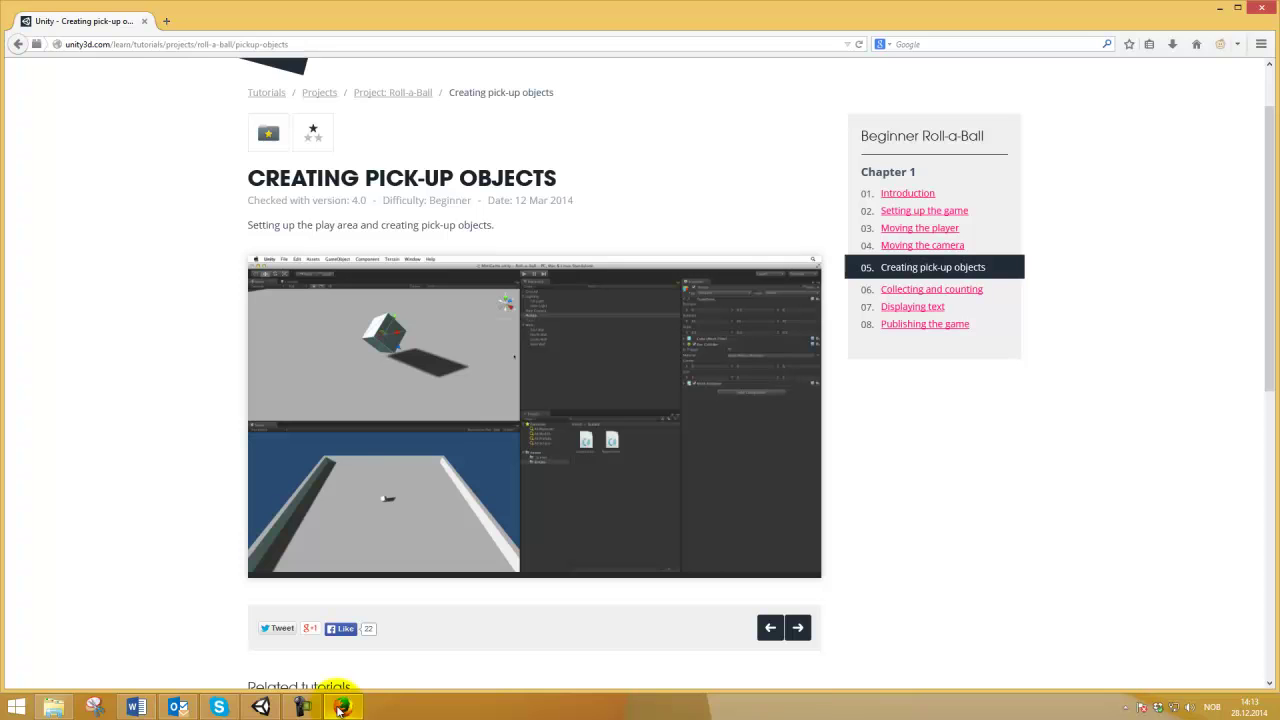
Scrub through the Creating pick-up objects video looking for the Rotator code.
{"action": "mouse_move", "coordinate": [495, 544]}
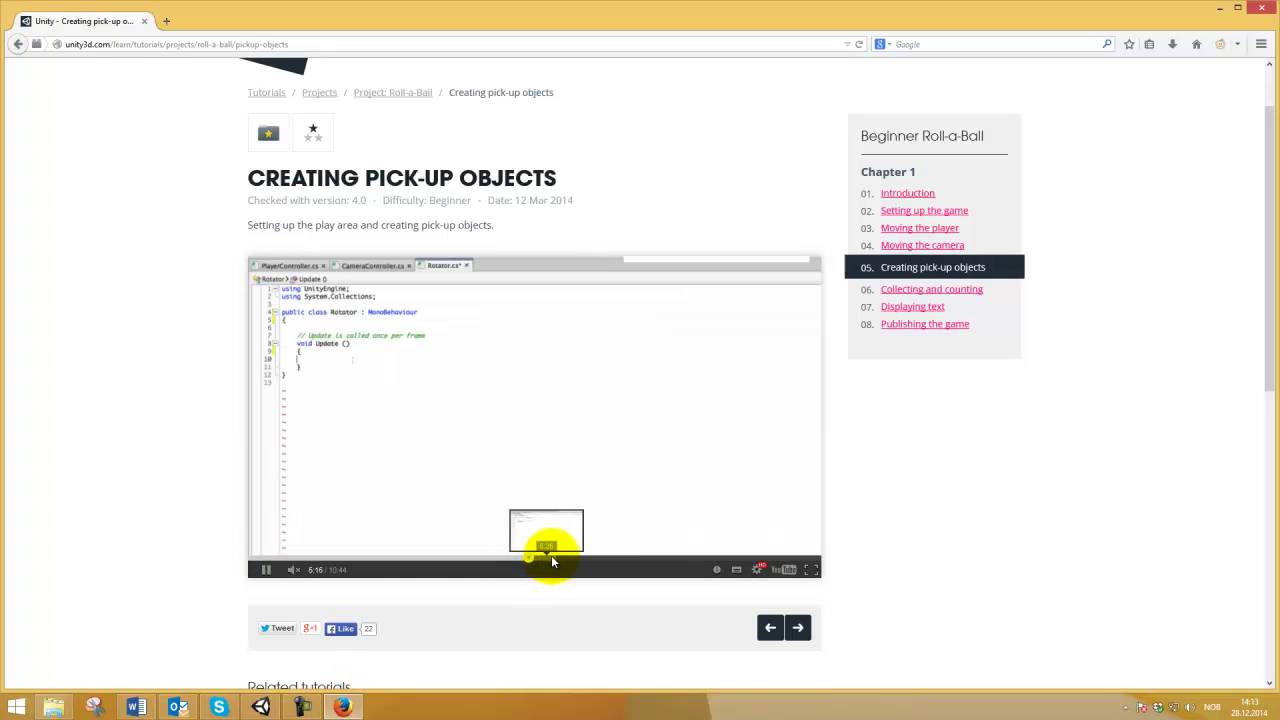
{"action": "left_click", "coordinate": [552, 562]}
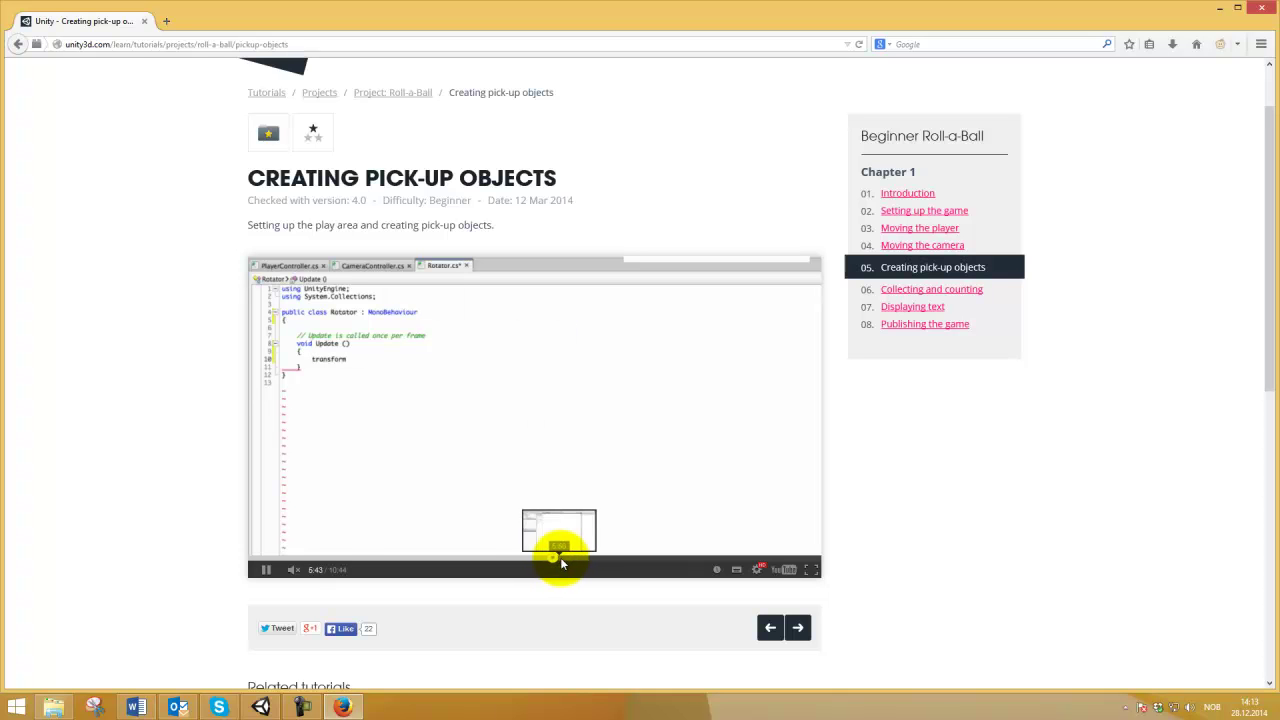
{"action": "left_click", "coordinate": [578, 563]}
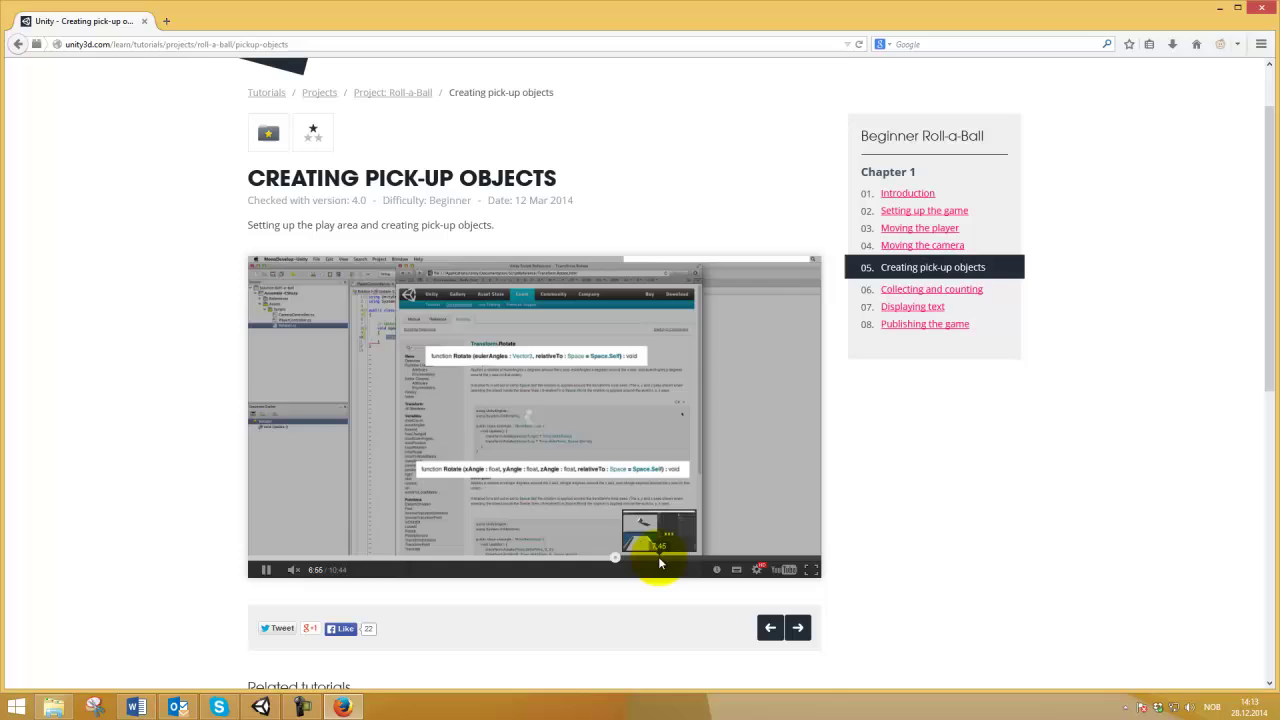
{"action": "left_click", "coordinate": [661, 557]}
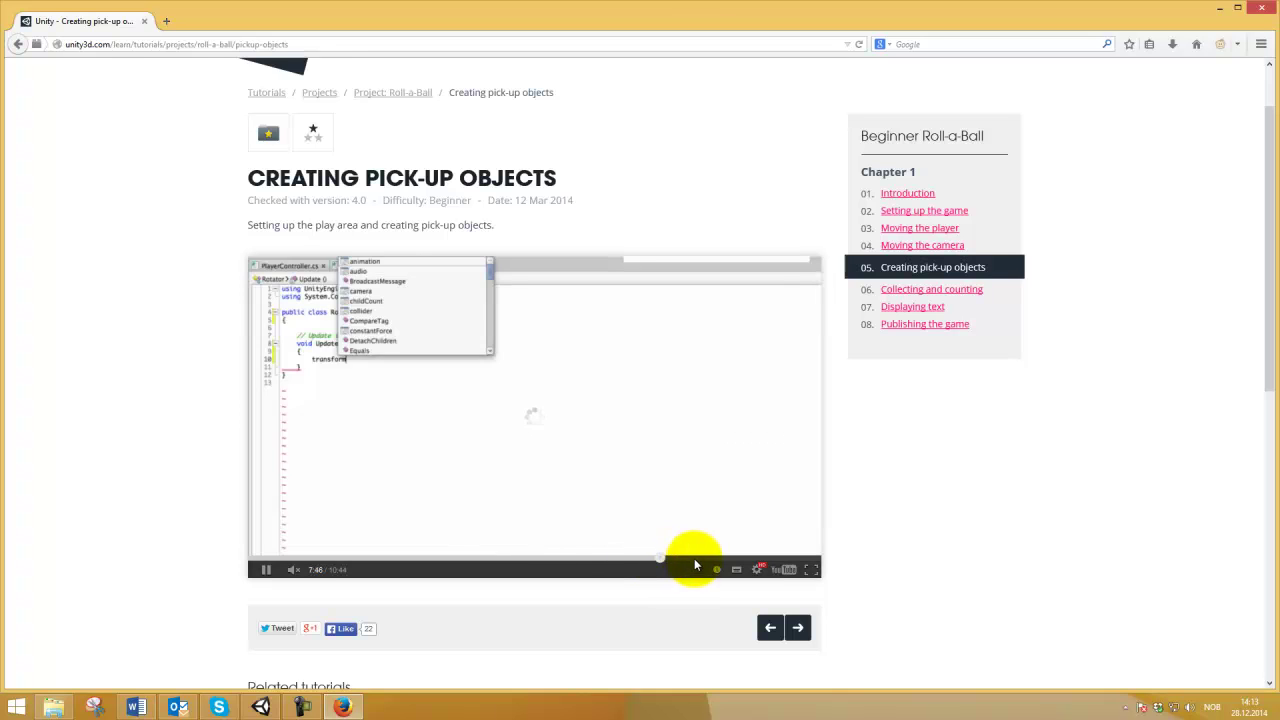
{"action": "left_click", "coordinate": [694, 558]}
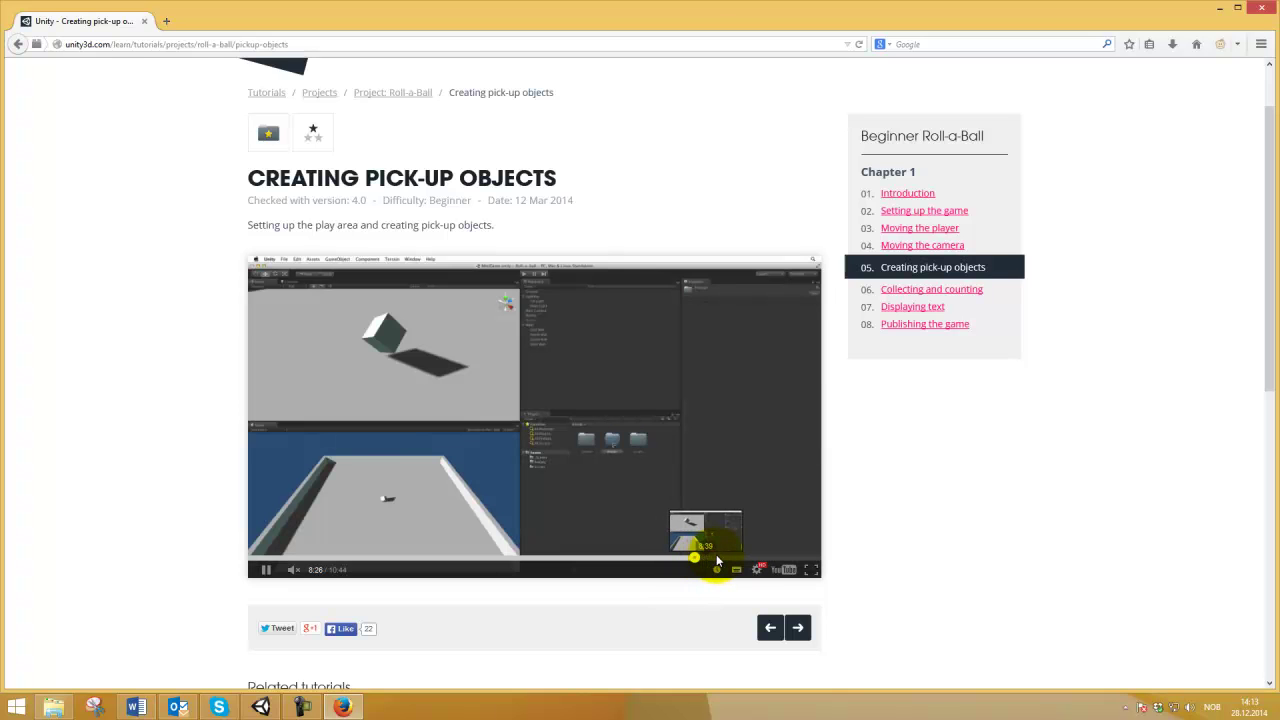
{"action": "left_click", "coordinate": [716, 558]}
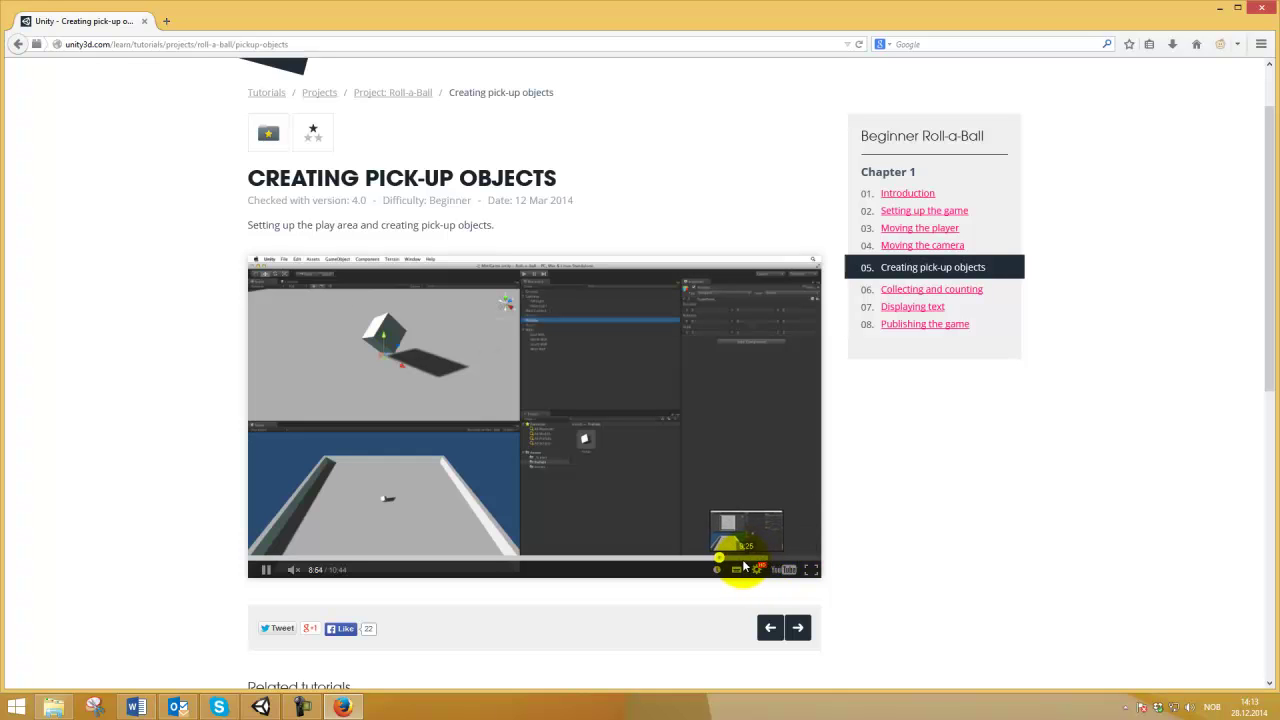
Pause the video on the Rotator's rotate code at about 7:12, then return to Unity.
{"action": "left_click", "coordinate": [635, 557]}
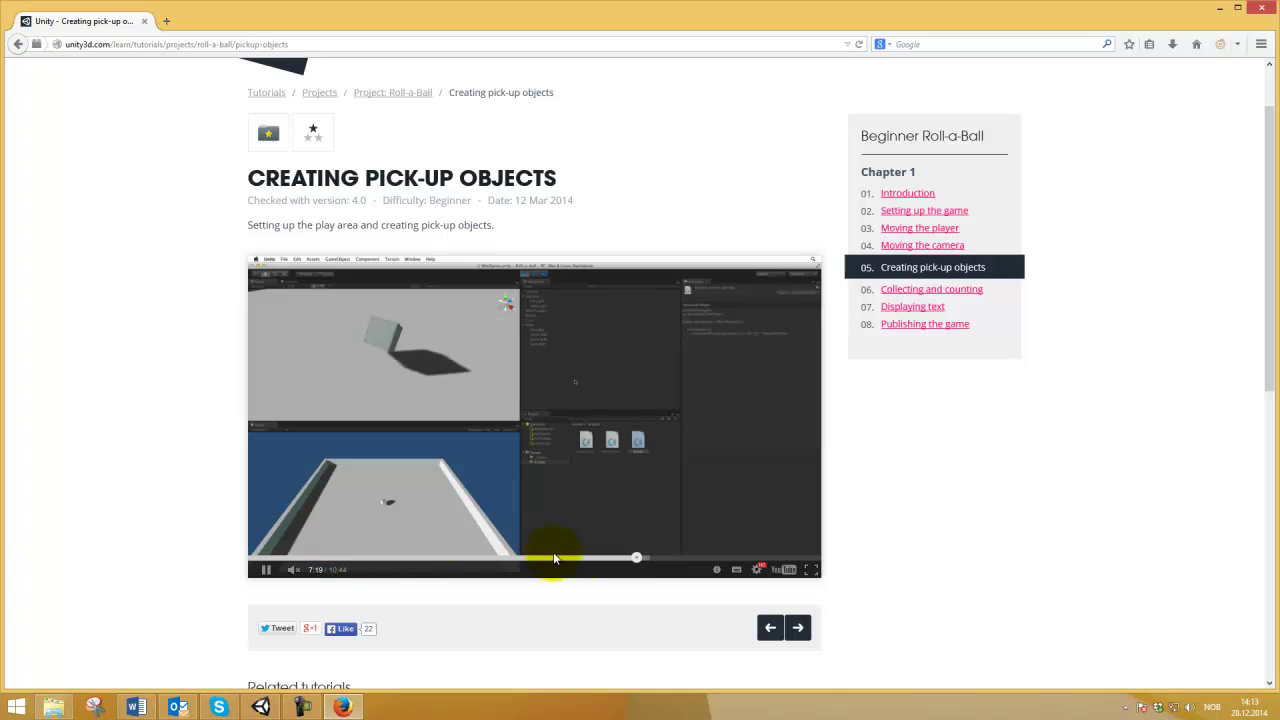
{"action": "left_click", "coordinate": [631, 557]}
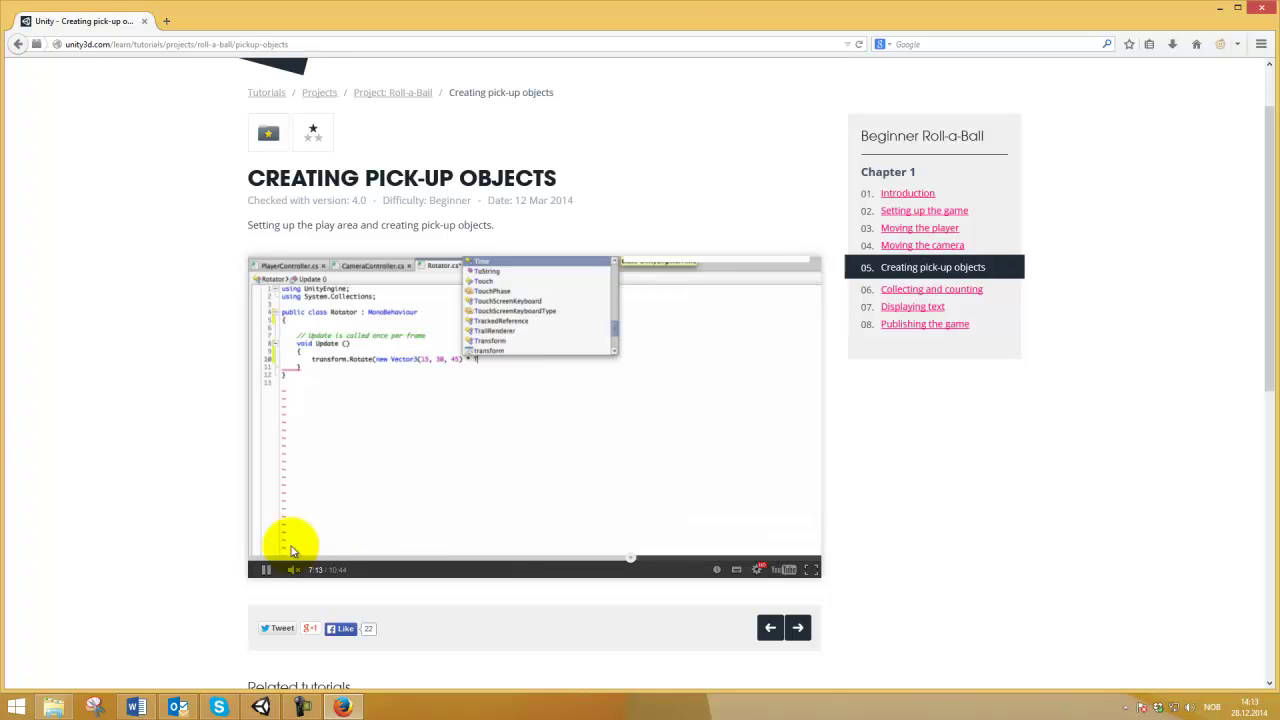
{"action": "left_click", "coordinate": [266, 569]}
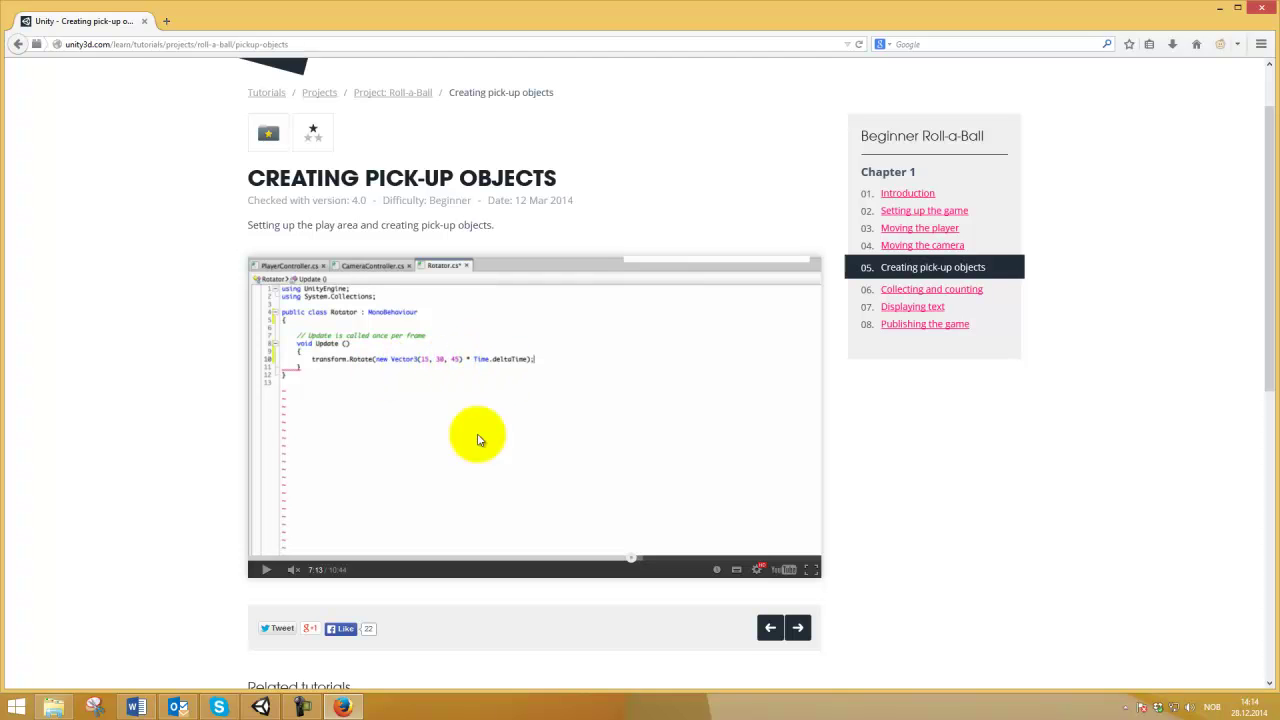
{"action": "left_click", "coordinate": [262, 707]}
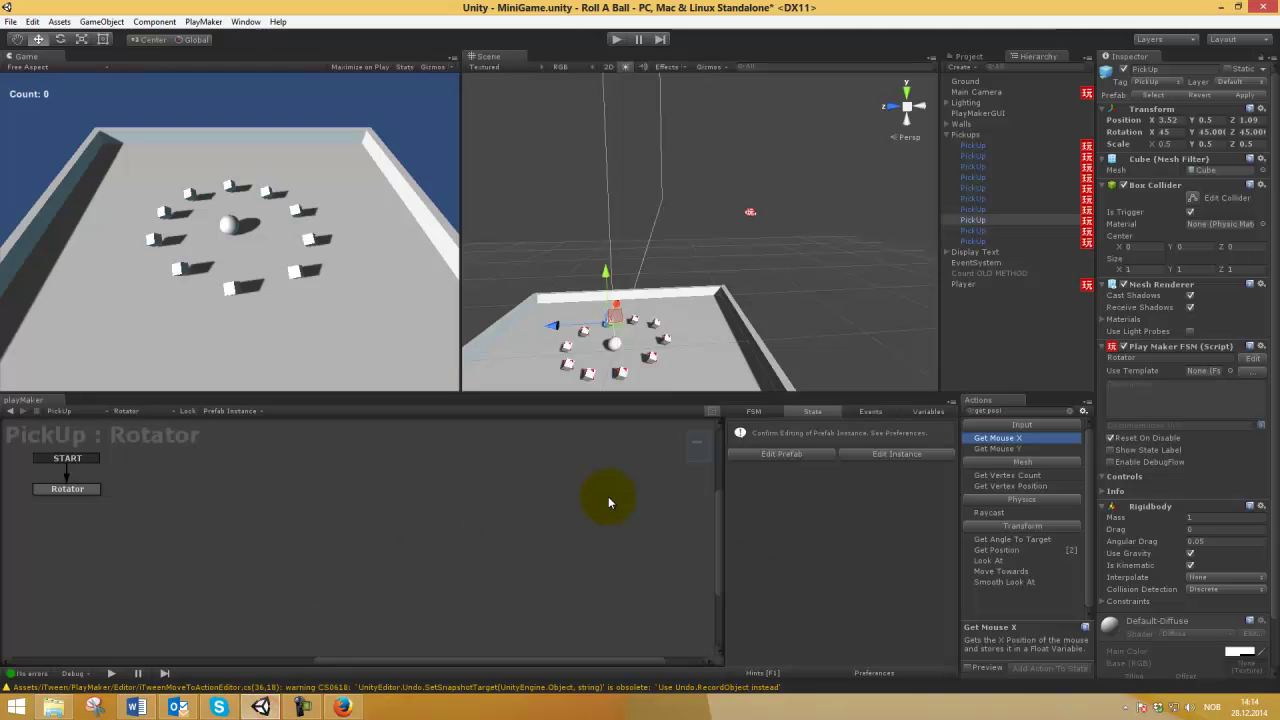
Edit the PickUp prefab and open the Rotator state's Rotate action.
{"action": "left_click", "coordinate": [785, 454]}
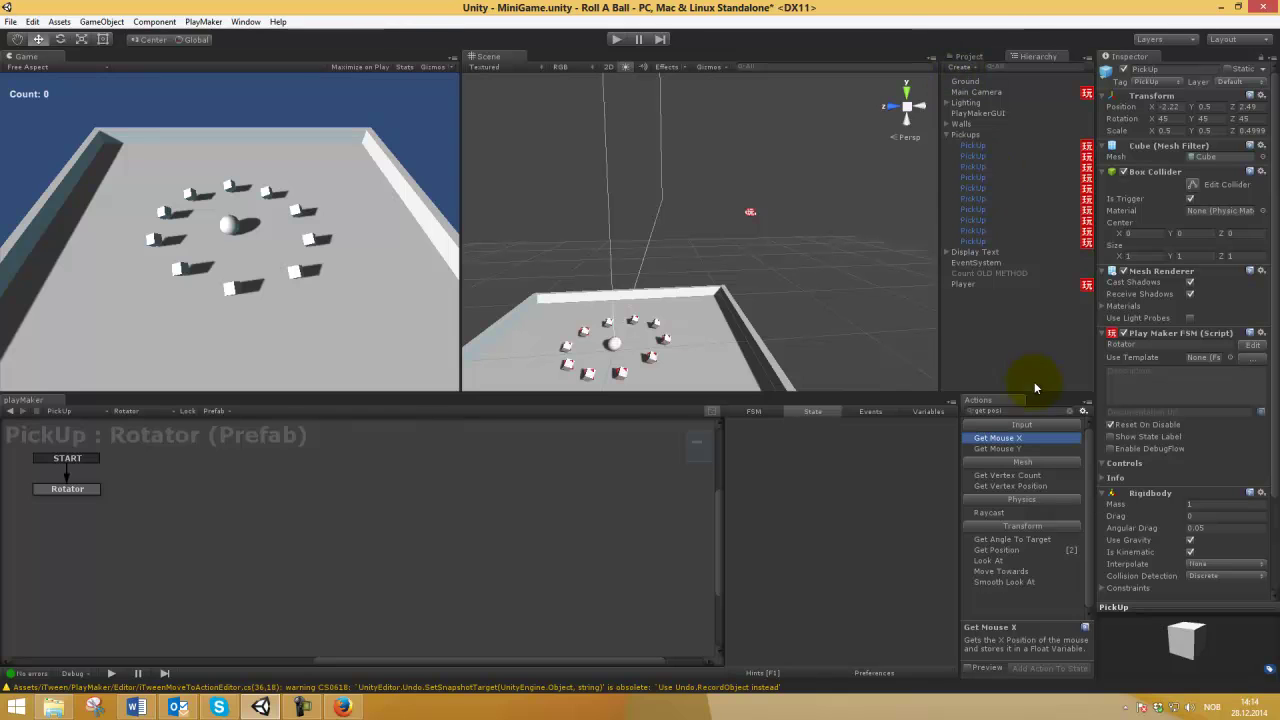
{"action": "left_click", "coordinate": [42, 489]}
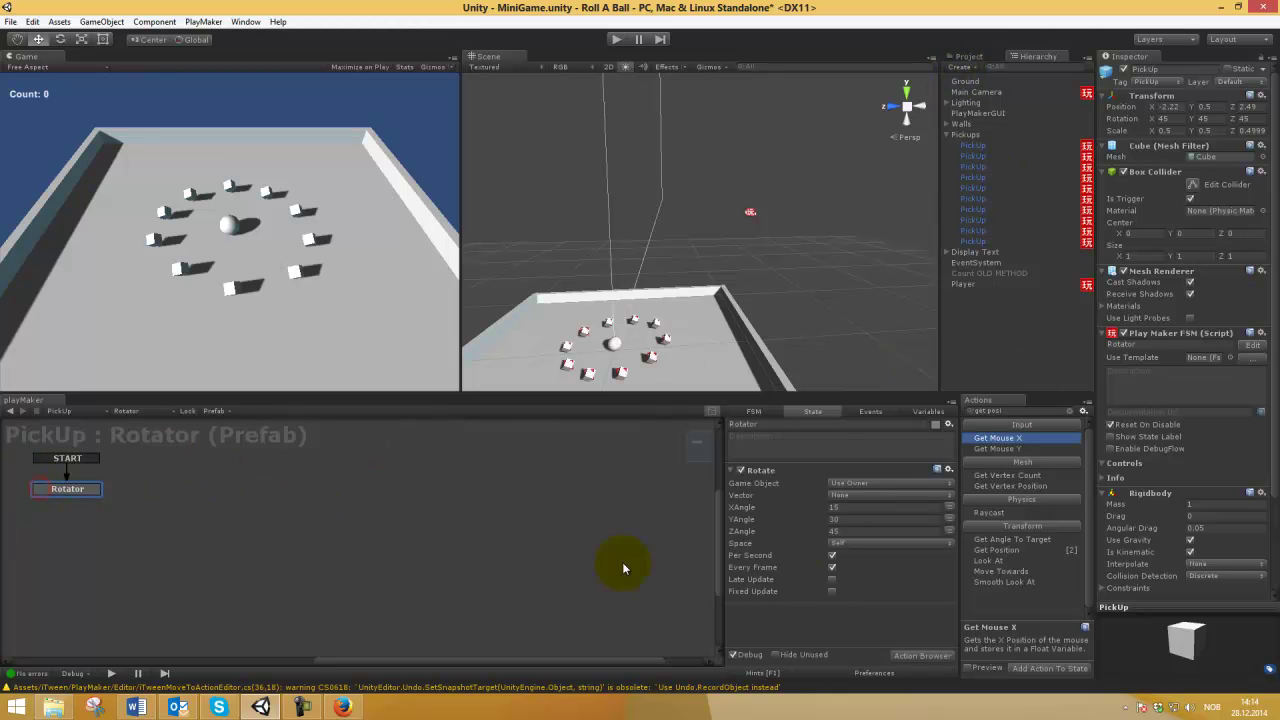
{"action": "left_click", "coordinate": [1069, 411]}
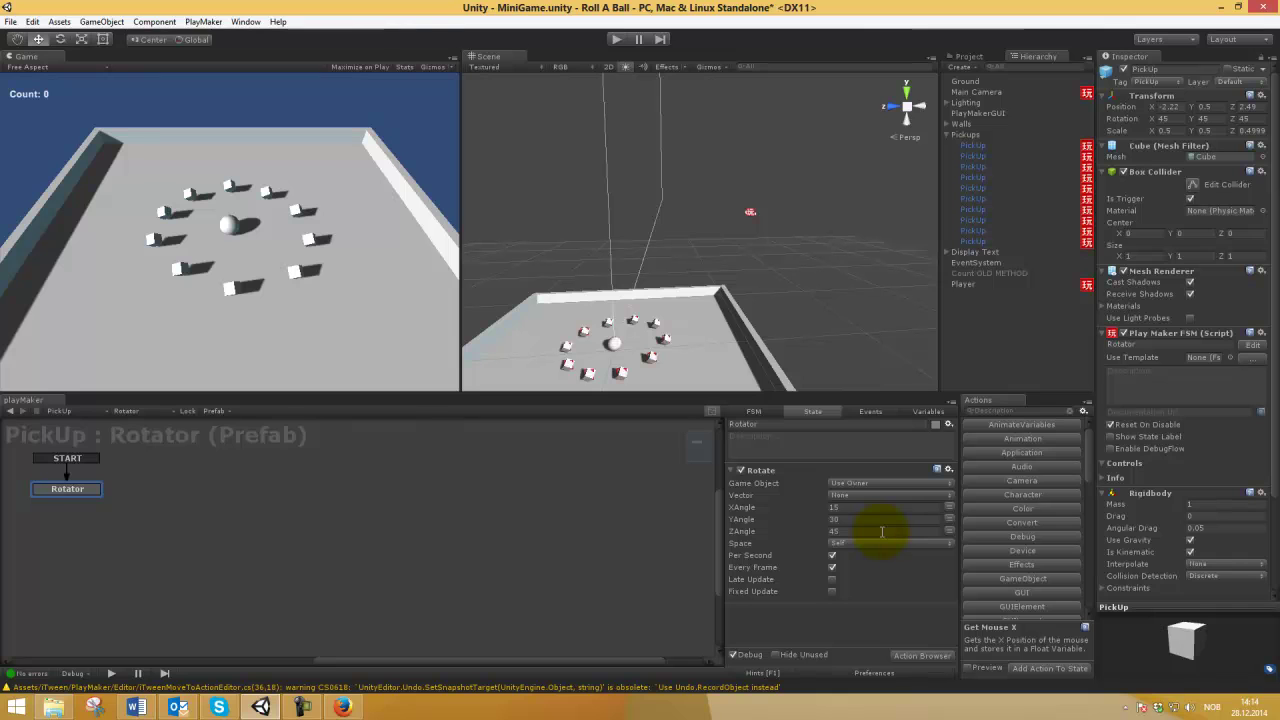
Set the Rotate action to Per Second and Every Frame, leaving Fixed and Late Update off.
{"action": "left_click", "coordinate": [832, 567]}
{"action": "left_click", "coordinate": [838, 591]}
{"action": "left_click", "coordinate": [835, 592]}
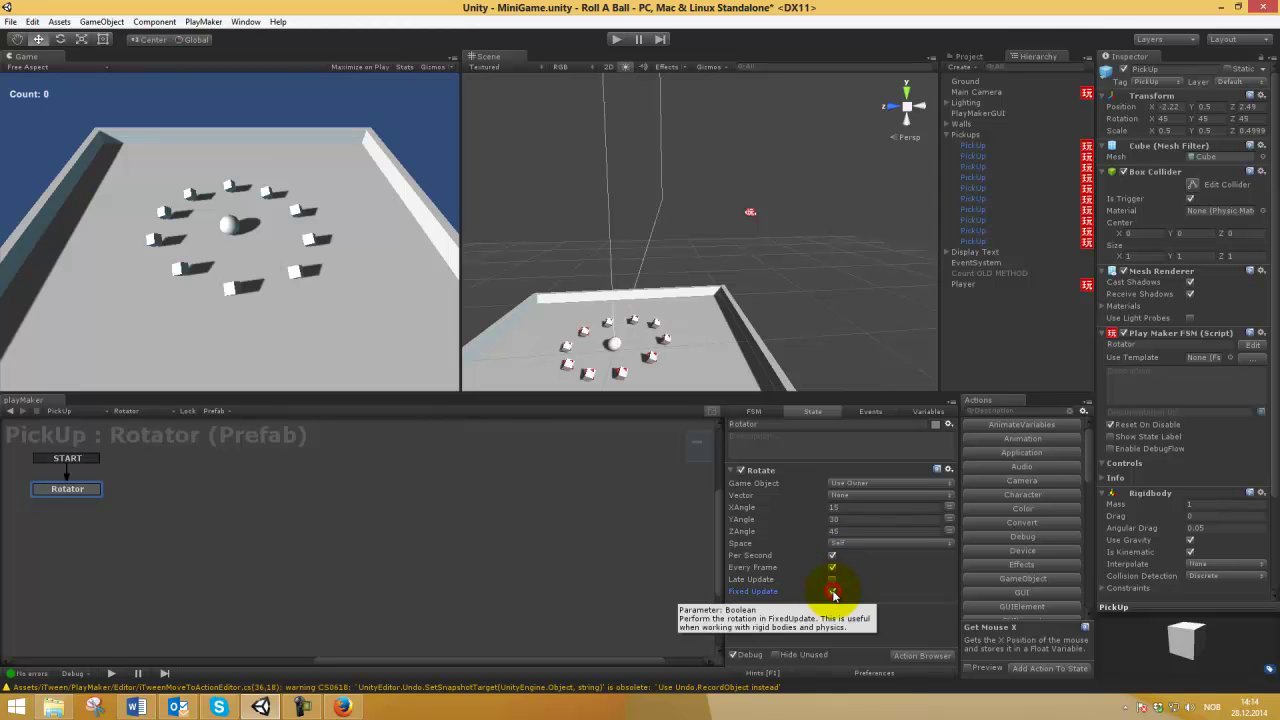
{"action": "left_click", "coordinate": [833, 580]}
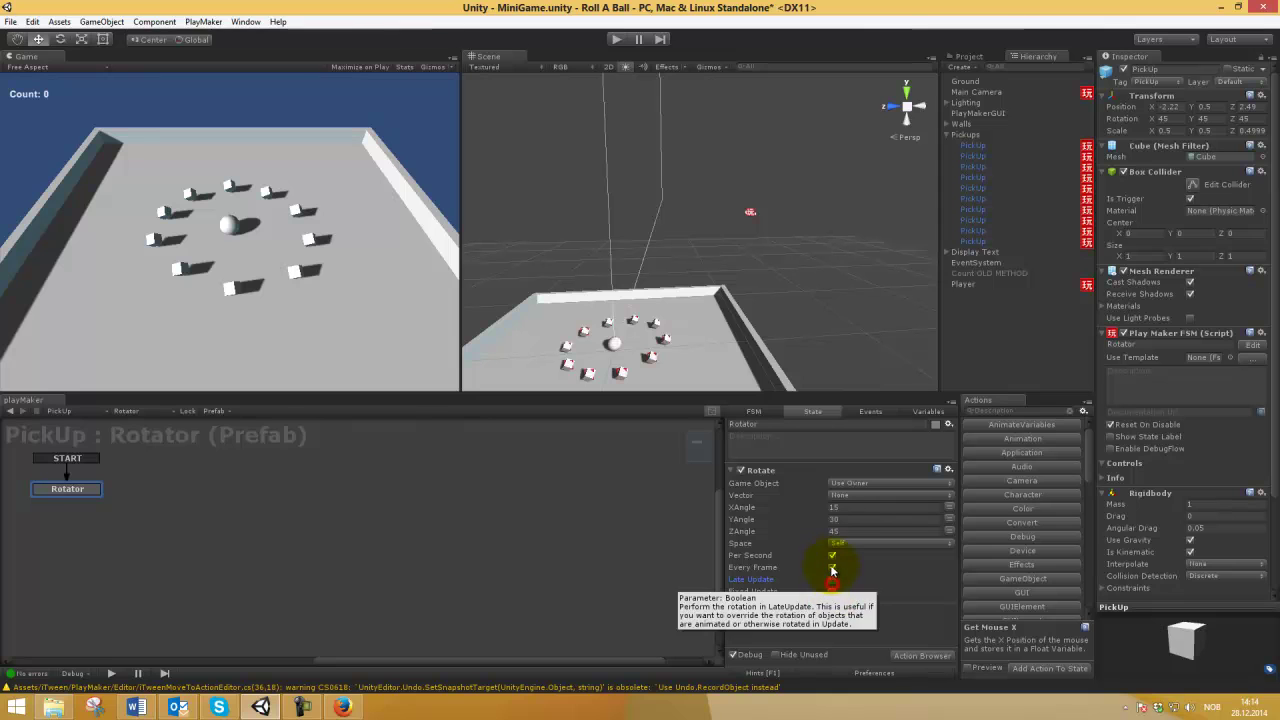
{"action": "left_click", "coordinate": [831, 556]}
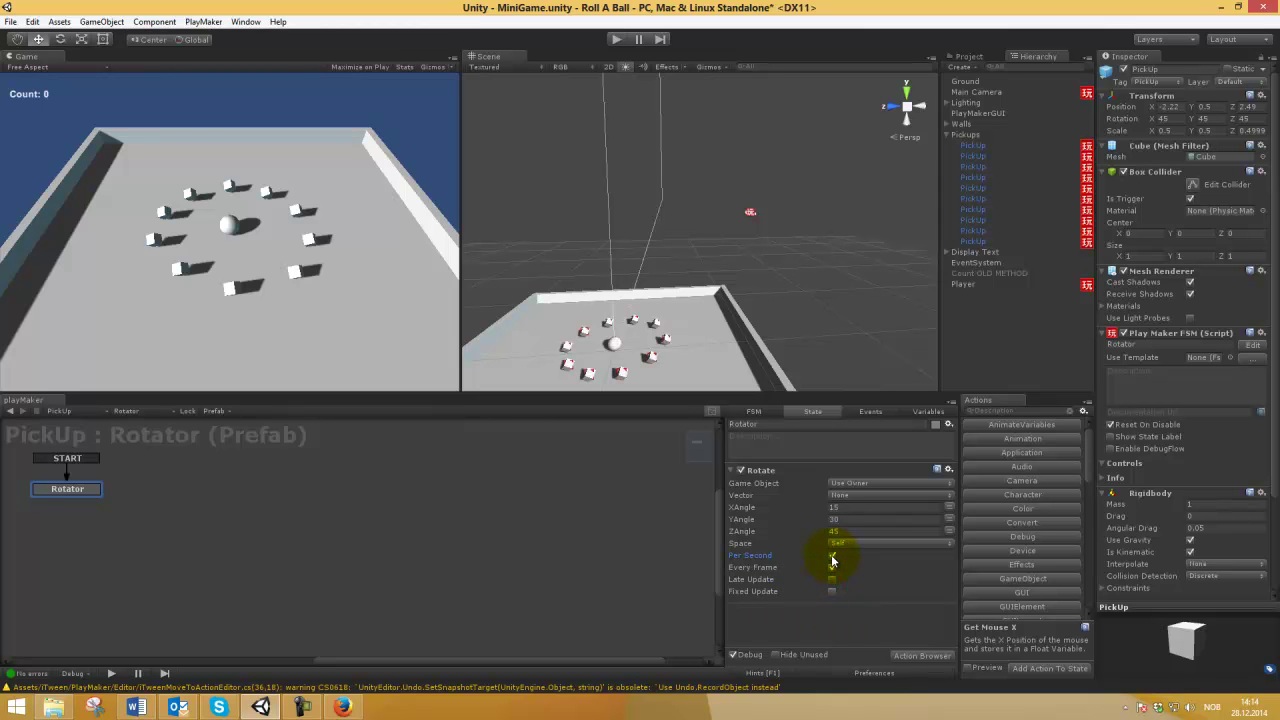
{"action": "left_click", "coordinate": [831, 557]}
{"action": "left_click", "coordinate": [832, 567]}
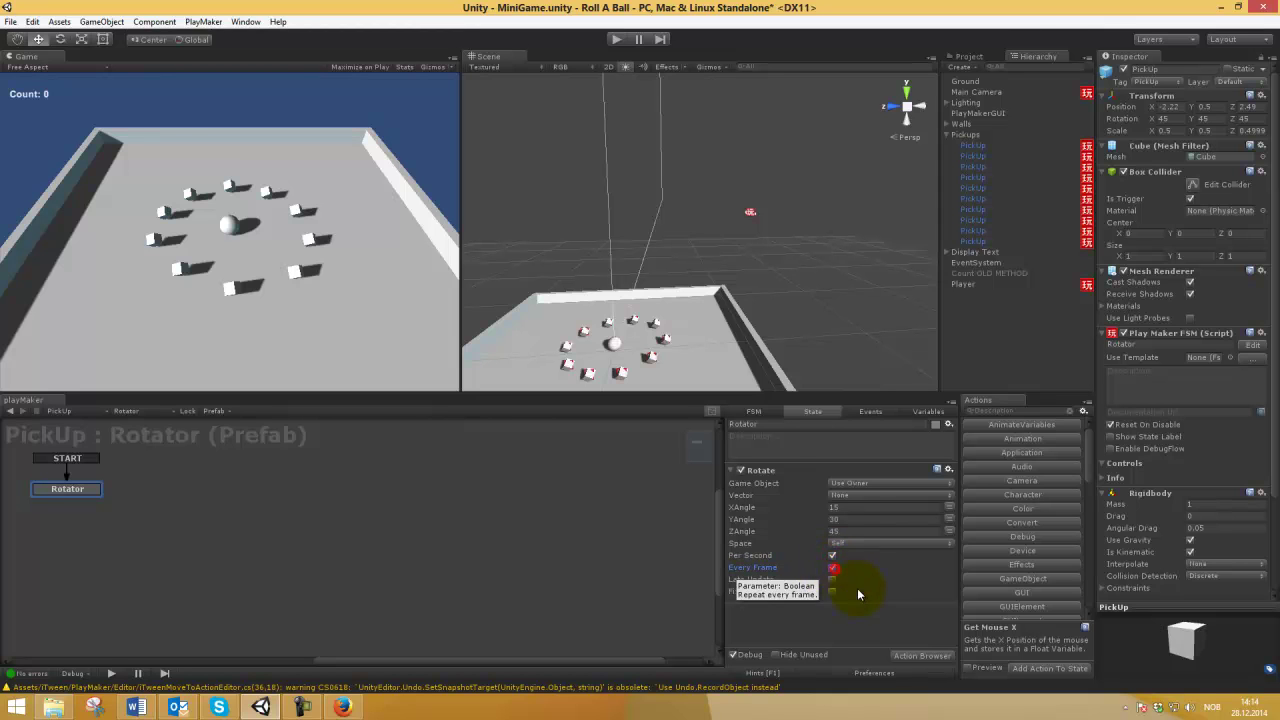
Play-test the spinning PickUp cubes, then open the Collecting and counting tutorial.
{"action": "left_click", "coordinate": [617, 41]}
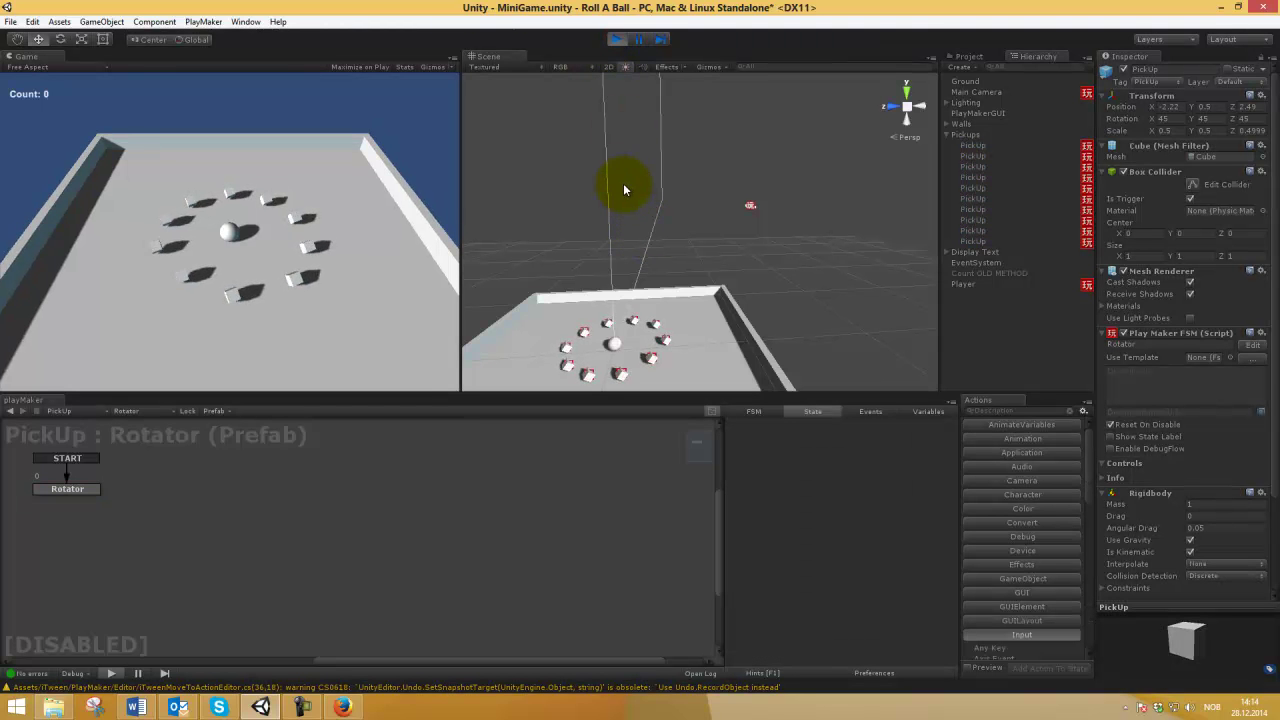
{"action": "left_click", "coordinate": [610, 39]}
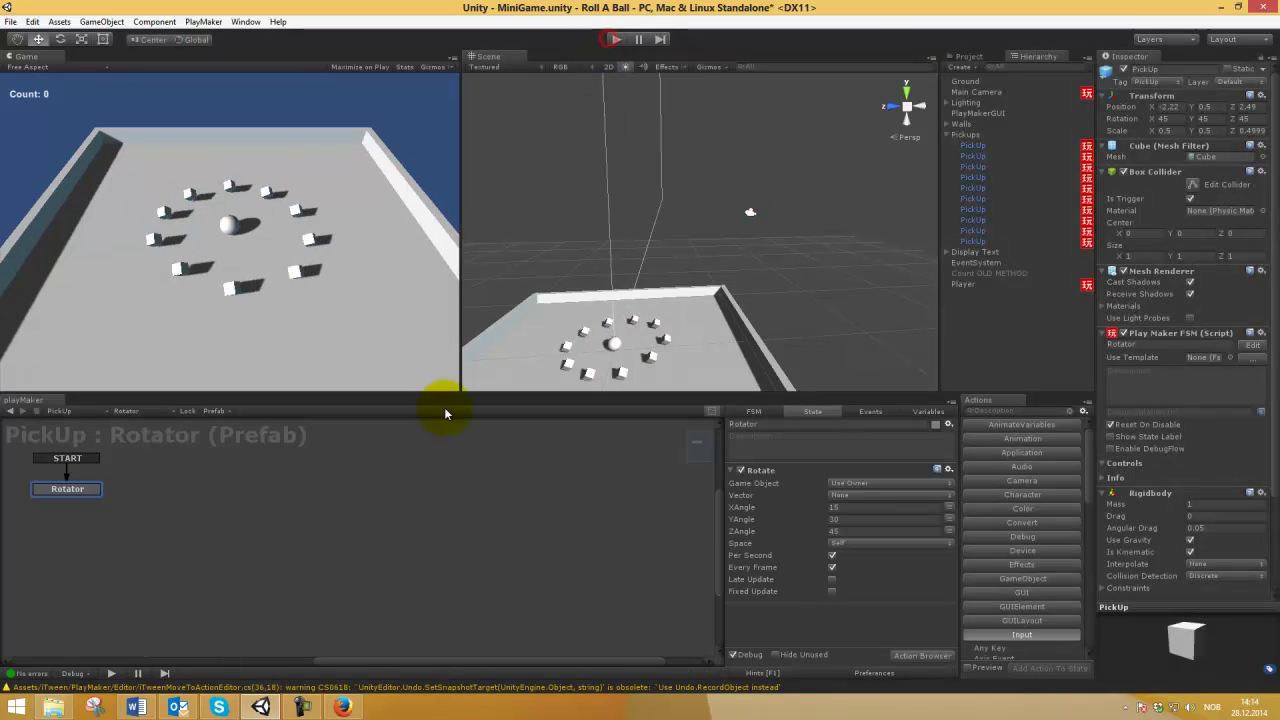
{"action": "left_click", "coordinate": [342, 707]}
{"action": "left_click", "coordinate": [945, 292]}
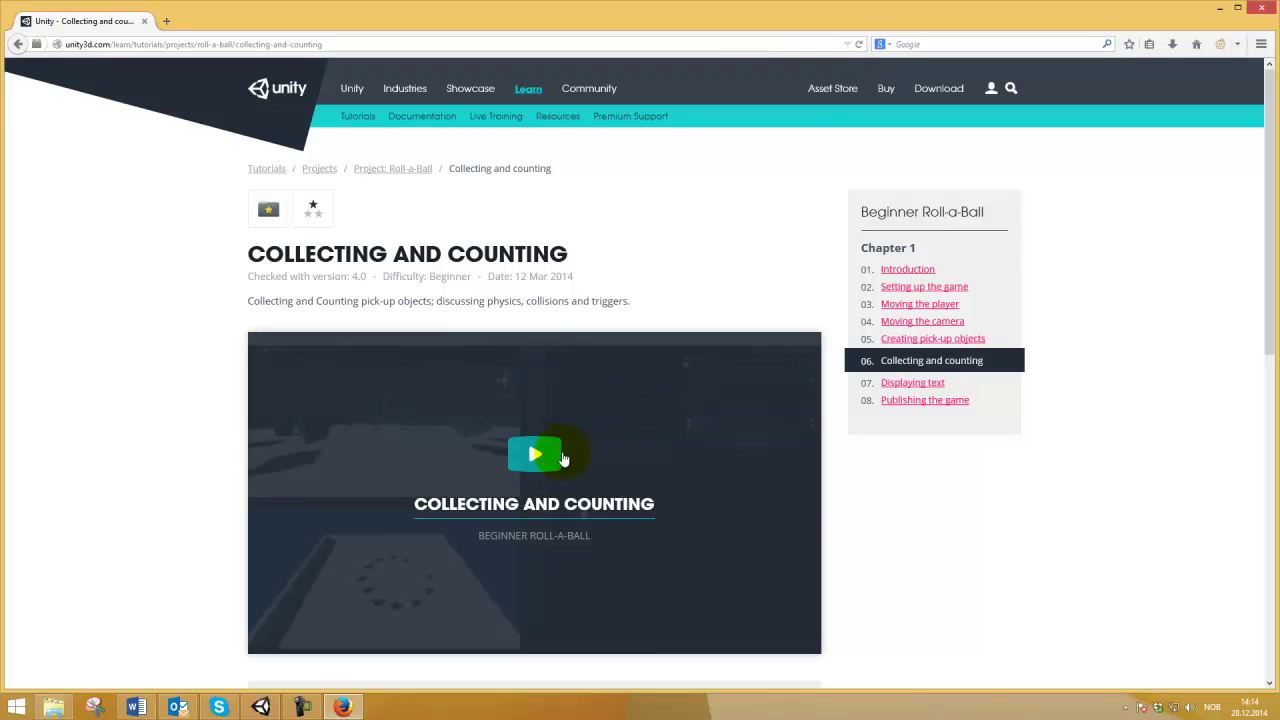
Play the Collecting and counting video and pause it at 6:39 on the OnTriggerEnter code.
{"action": "left_click", "coordinate": [562, 456]}
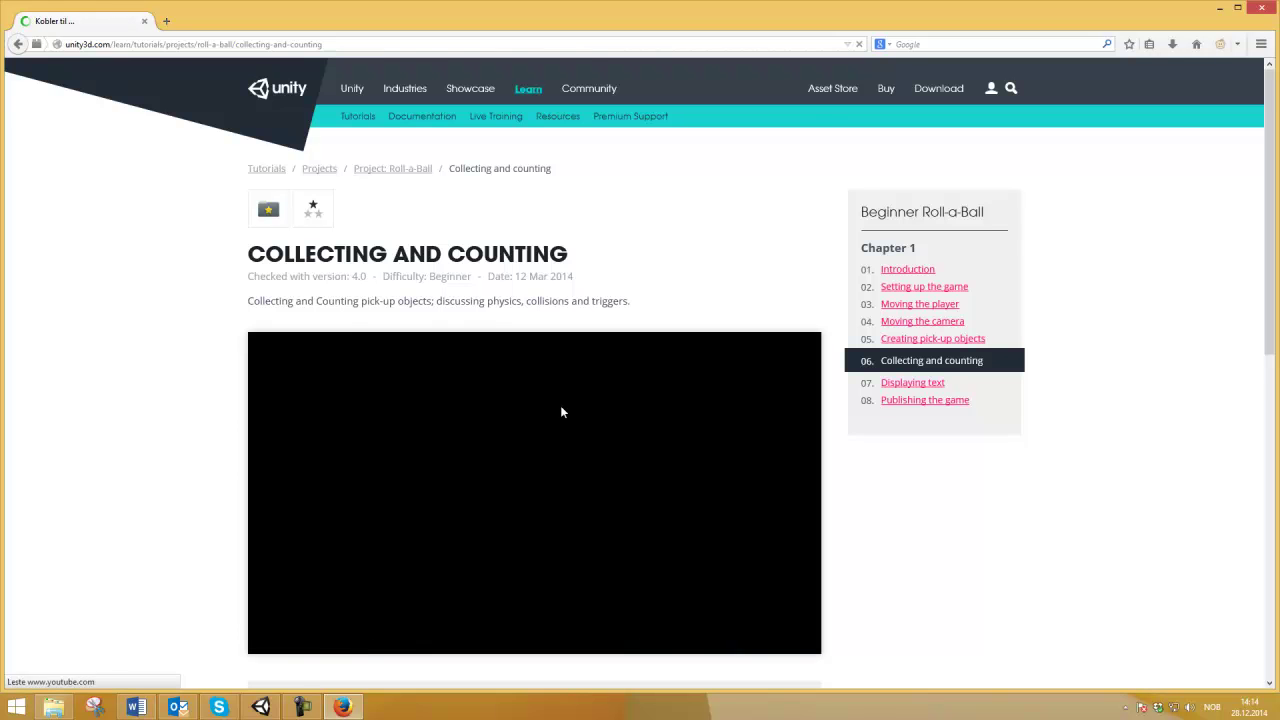
{"action": "scroll", "coordinate": [560, 410], "scroll_direction": "down", "scroll_amount": 1}
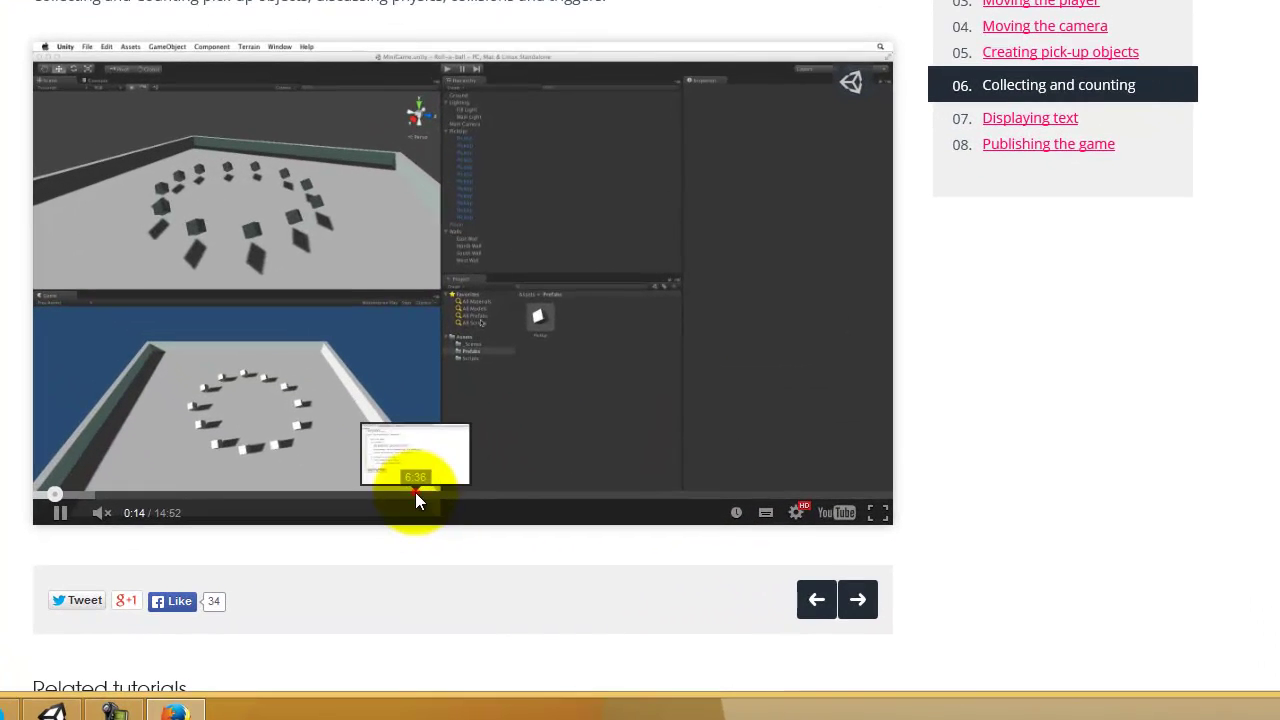
{"action": "left_click", "coordinate": [495, 550]}
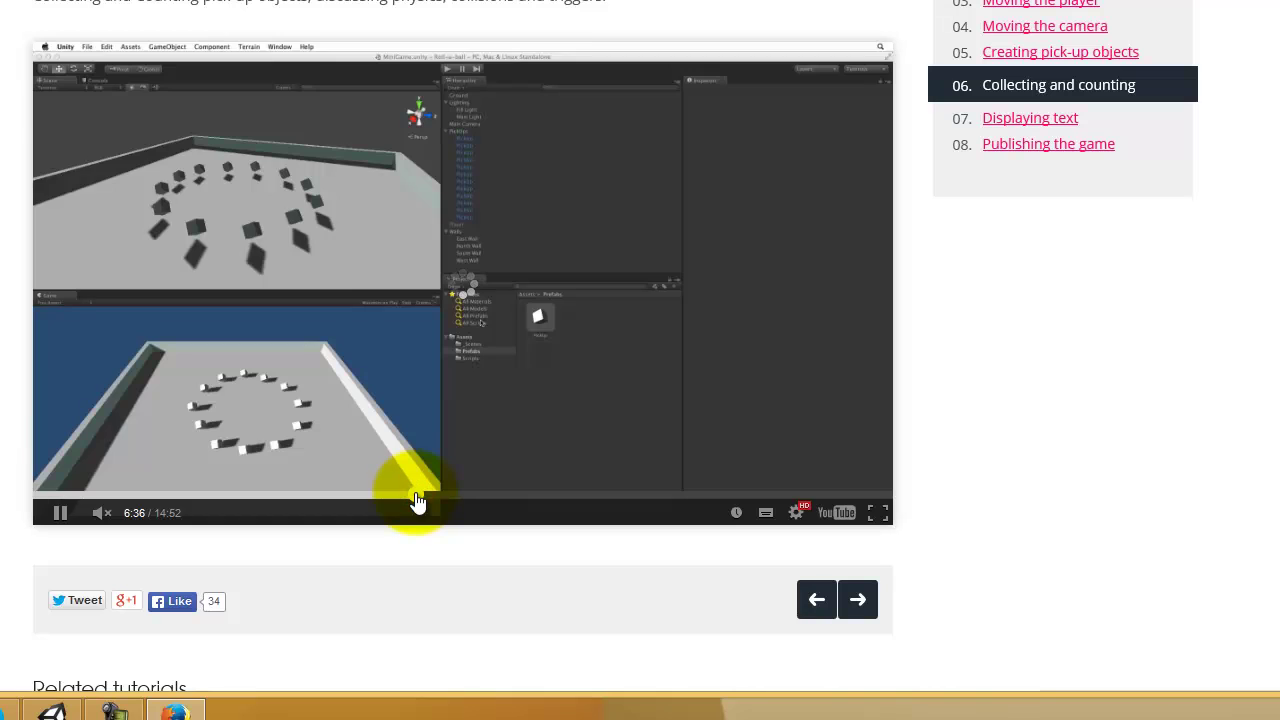
{"action": "left_click", "coordinate": [61, 515]}
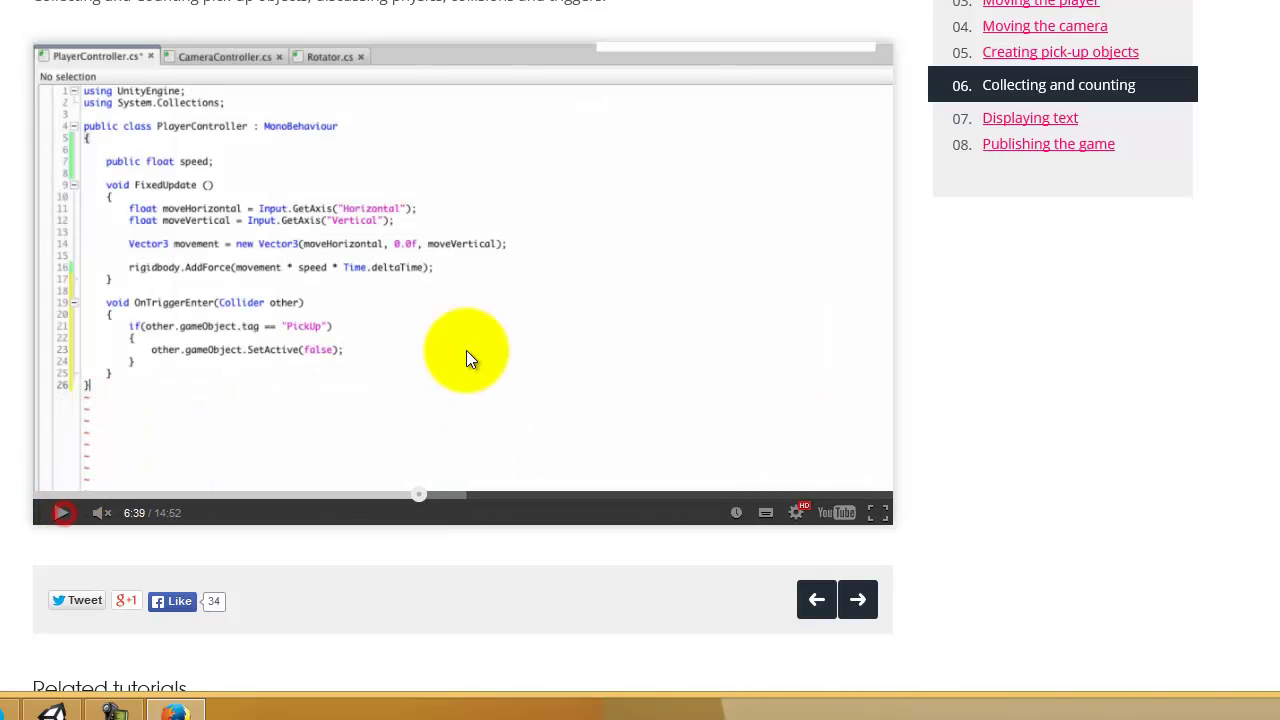
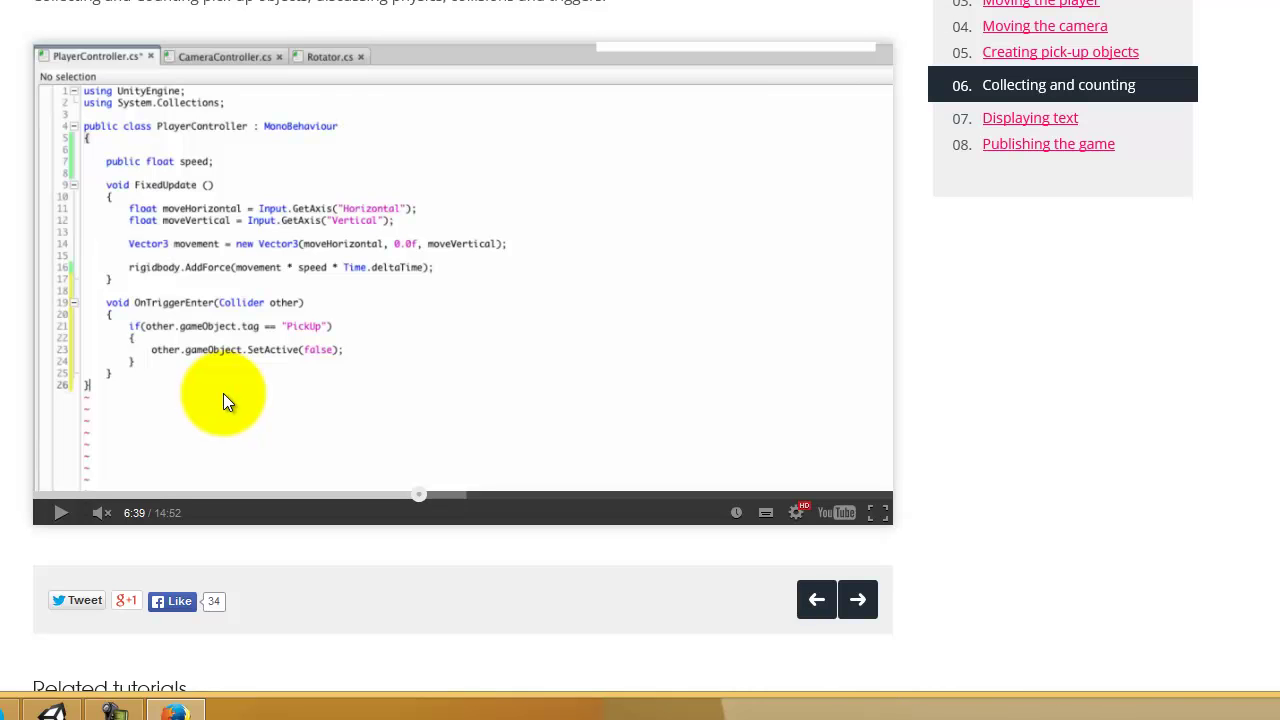
Inspect a pick-up cube and the Player's trigger collider FSM, searching actions for 'trigg'.
{"action": "left_click", "coordinate": [52, 711]}
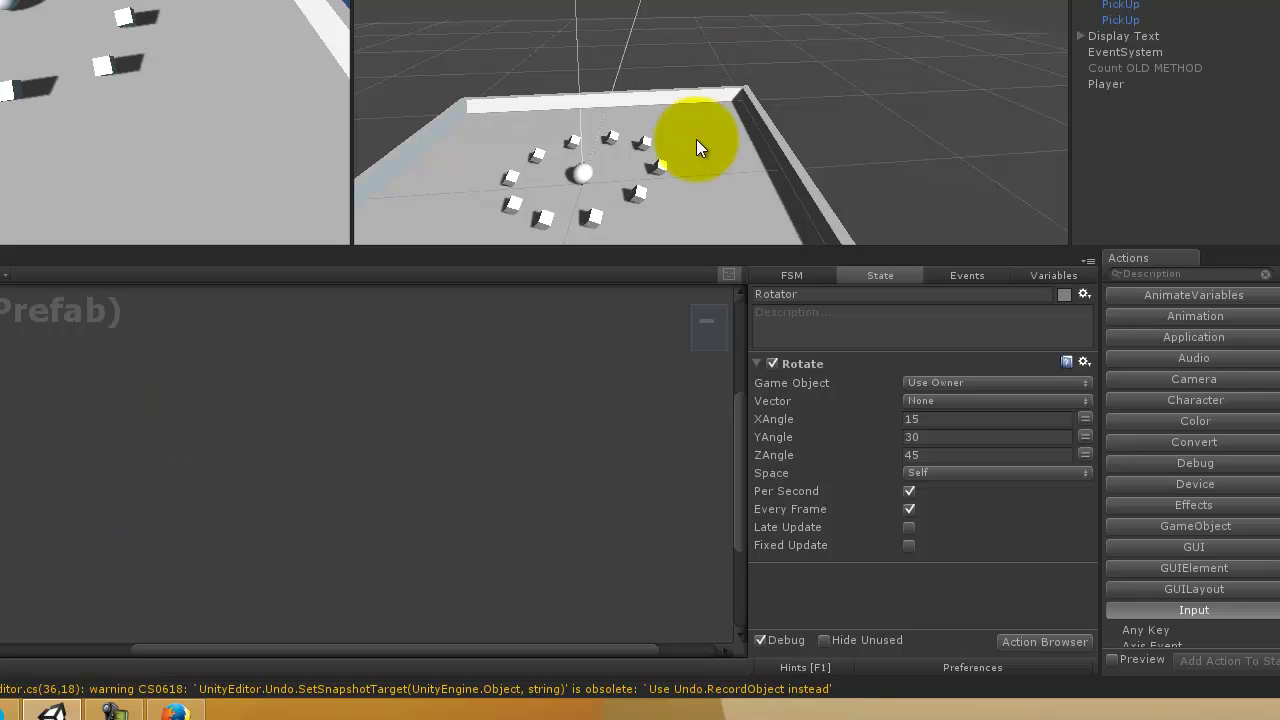
{"action": "left_click", "coordinate": [642, 144]}
{"action": "left_click", "coordinate": [642, 146]}
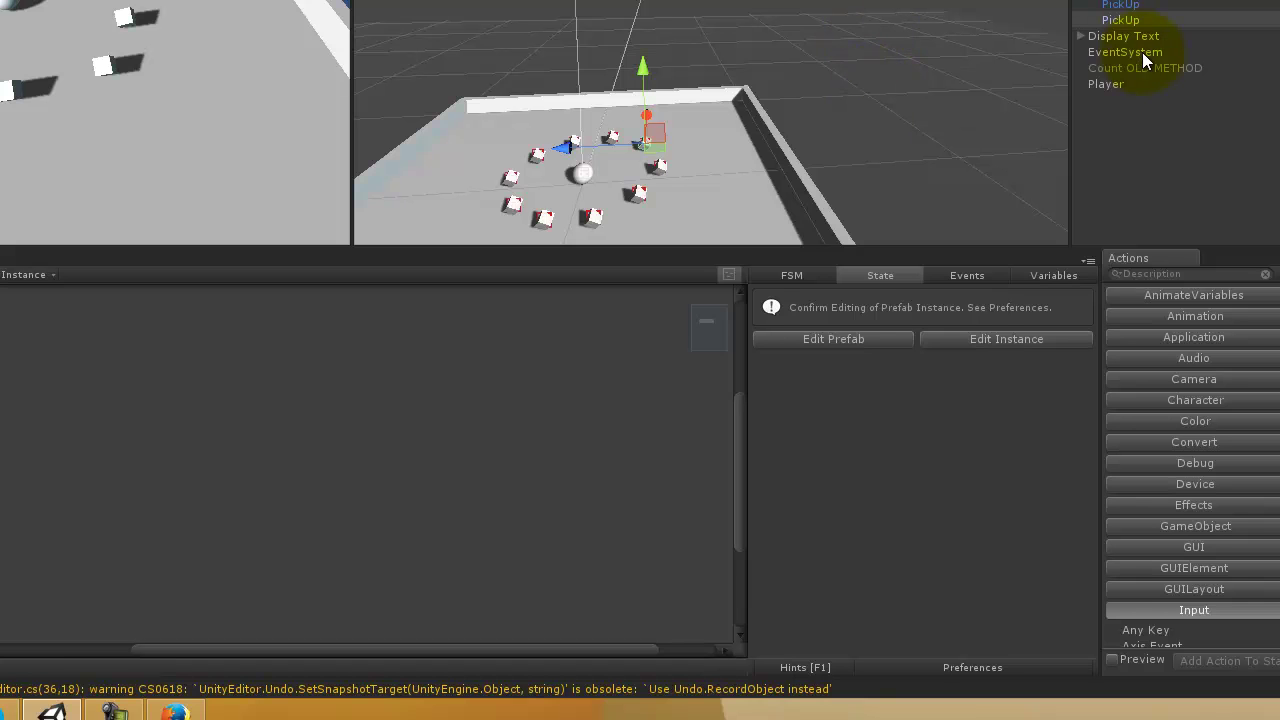
{"action": "left_click", "coordinate": [1162, 82]}
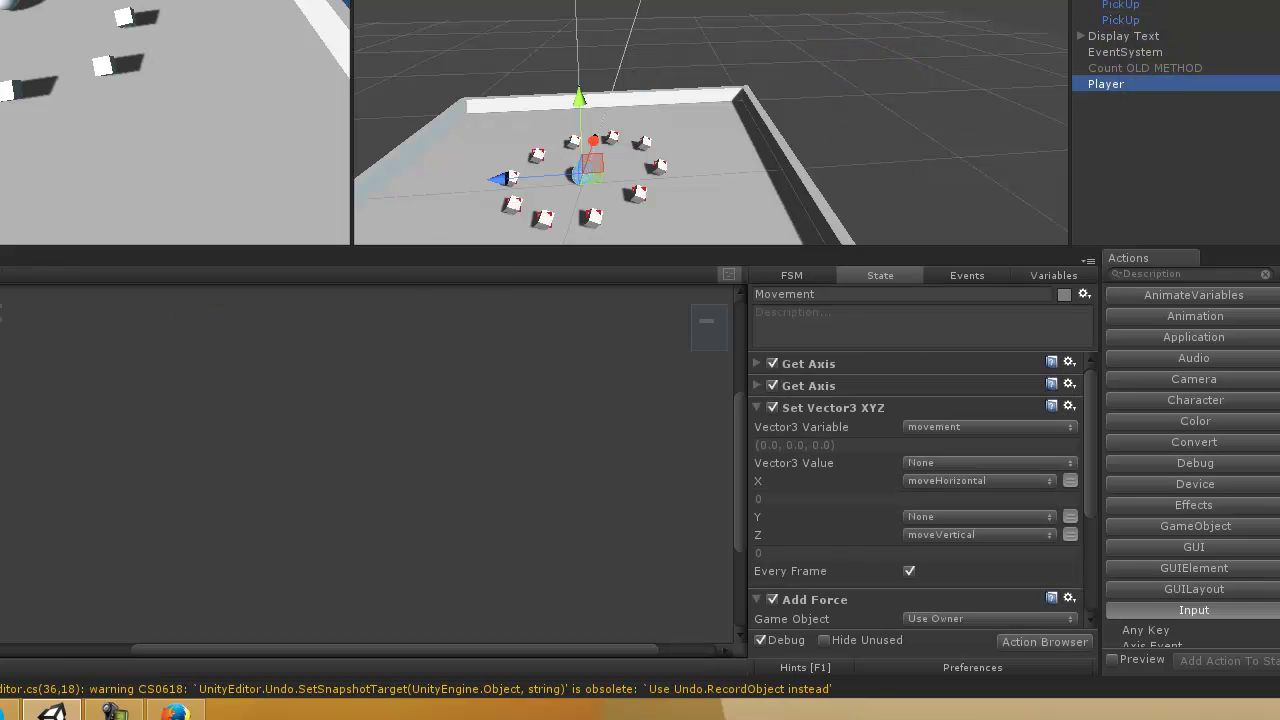
{"action": "left_click", "coordinate": [30, 275]}
{"action": "left_click", "coordinate": [30, 316]}
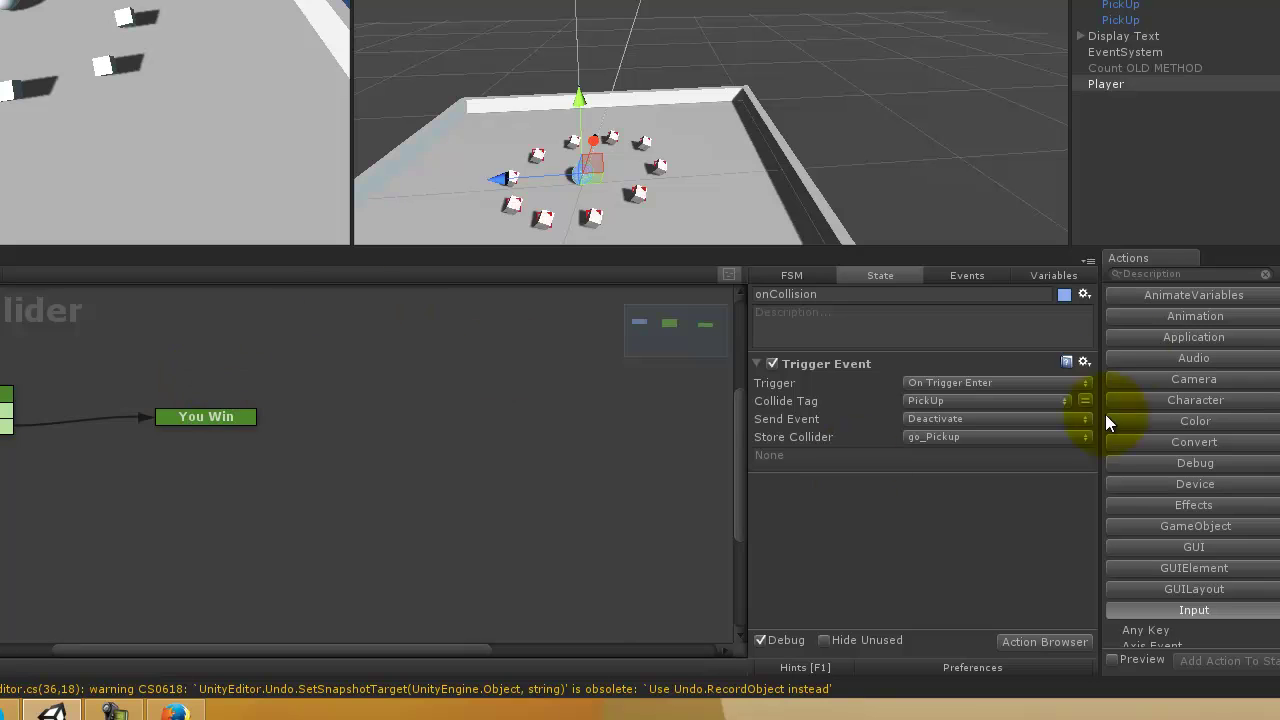
{"action": "left_click", "coordinate": [1148, 276]}
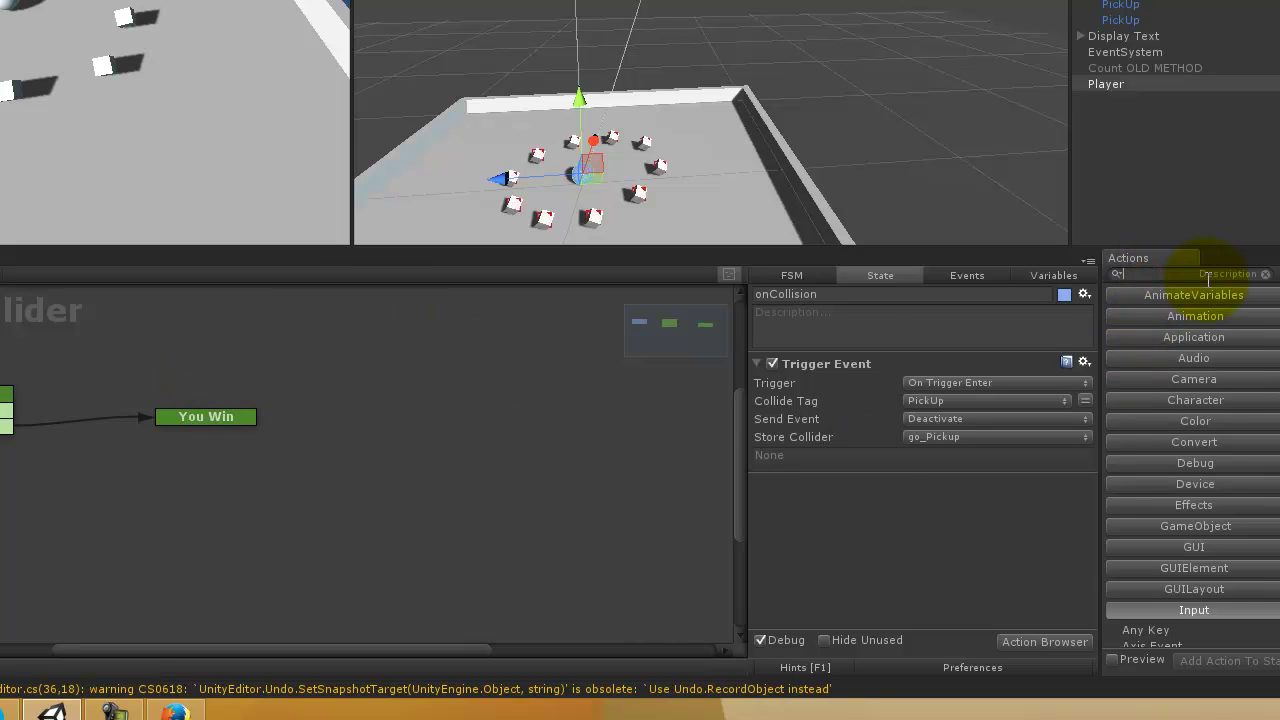
{"action": "type", "text": "trigg"}
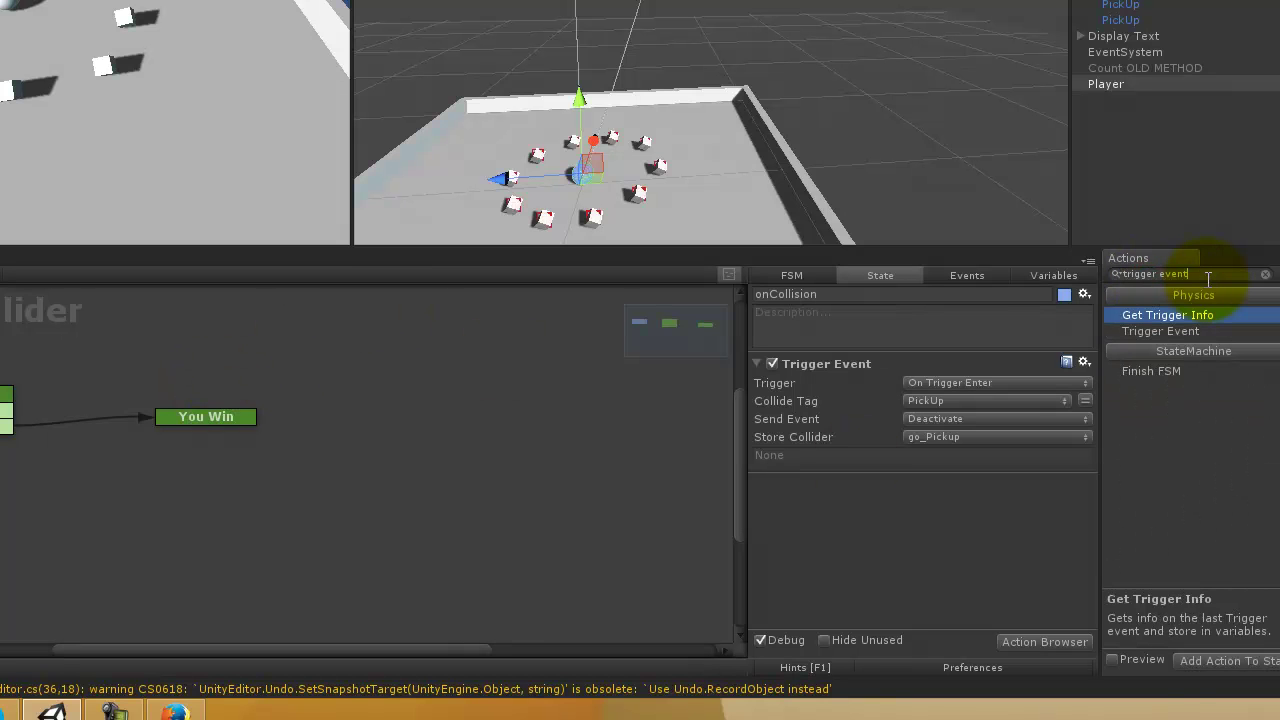
{"action": "left_click", "coordinate": [1265, 274]}
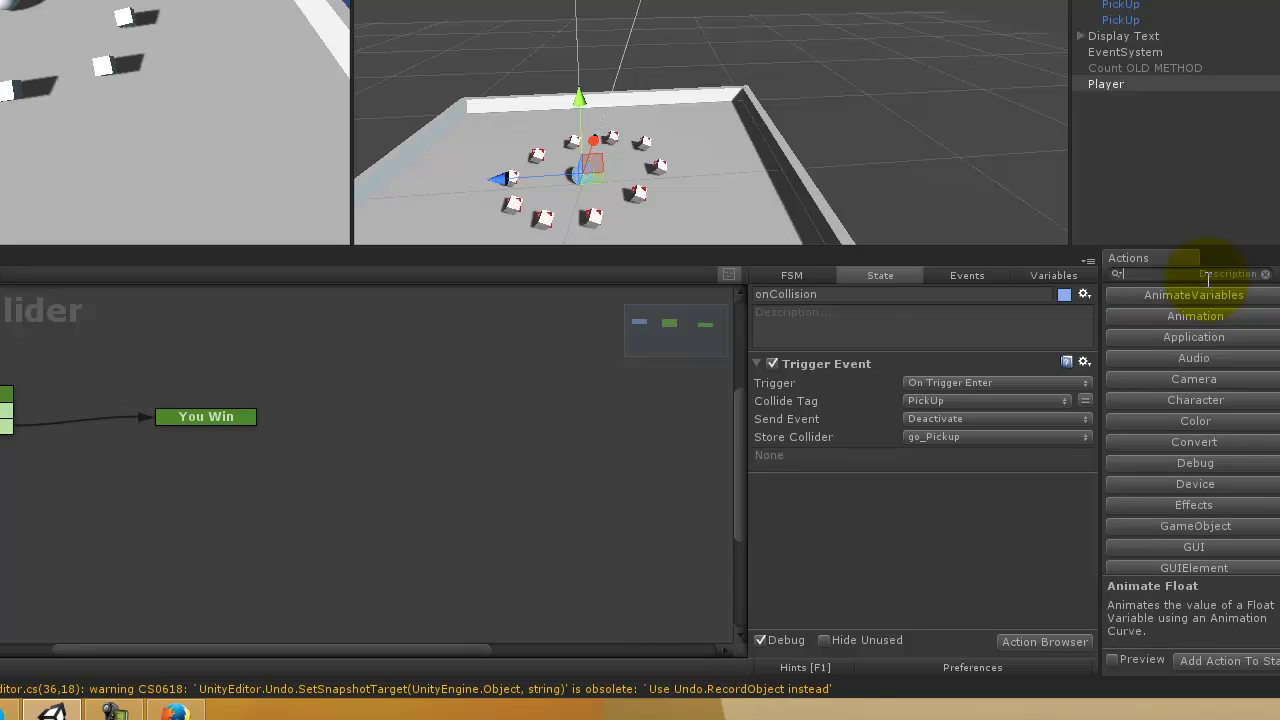
Compare the tutorial's trigger code with Unity, then select the first PickUp object.
{"action": "left_click", "coordinate": [176, 712]}
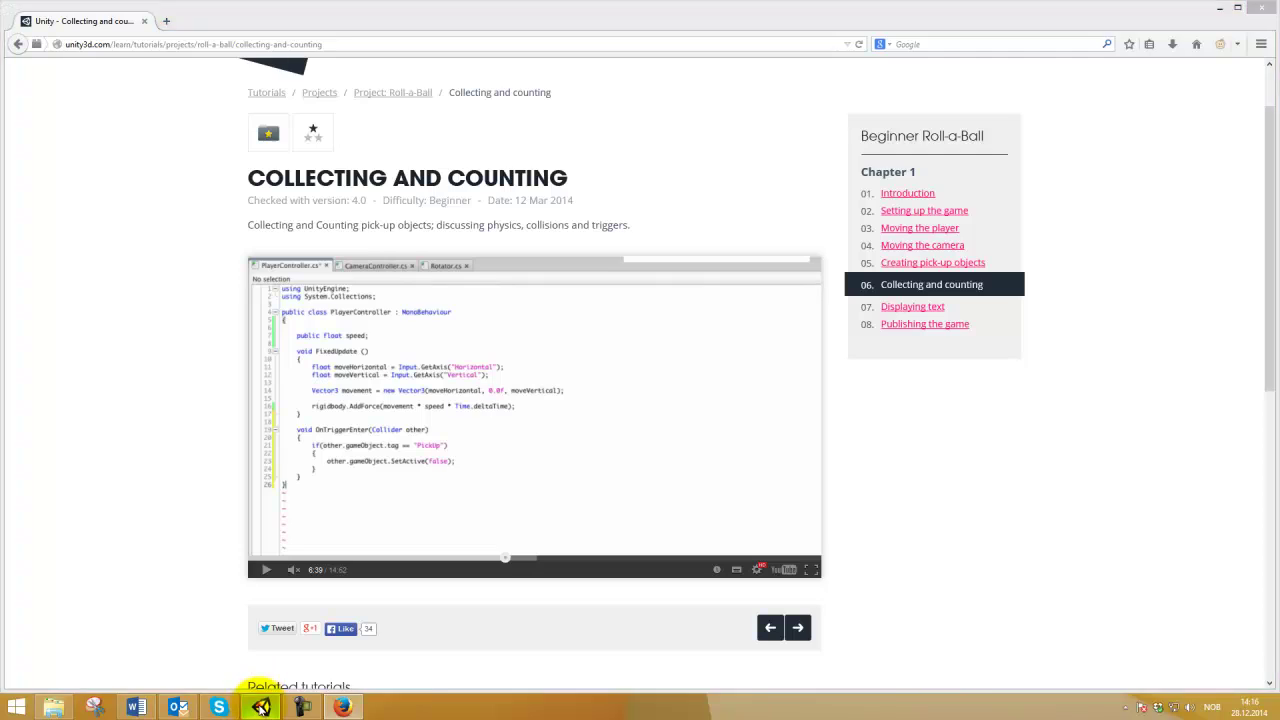
{"action": "left_click", "coordinate": [260, 707]}
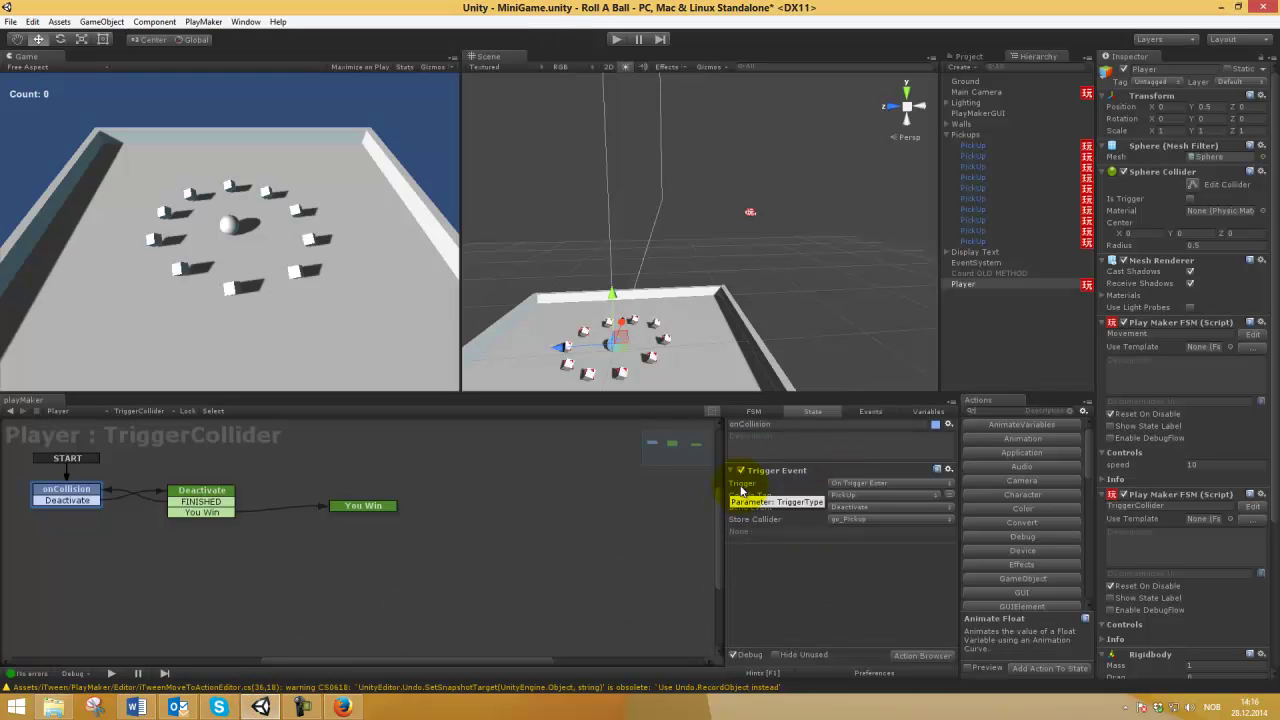
{"action": "left_click", "coordinate": [356, 710]}
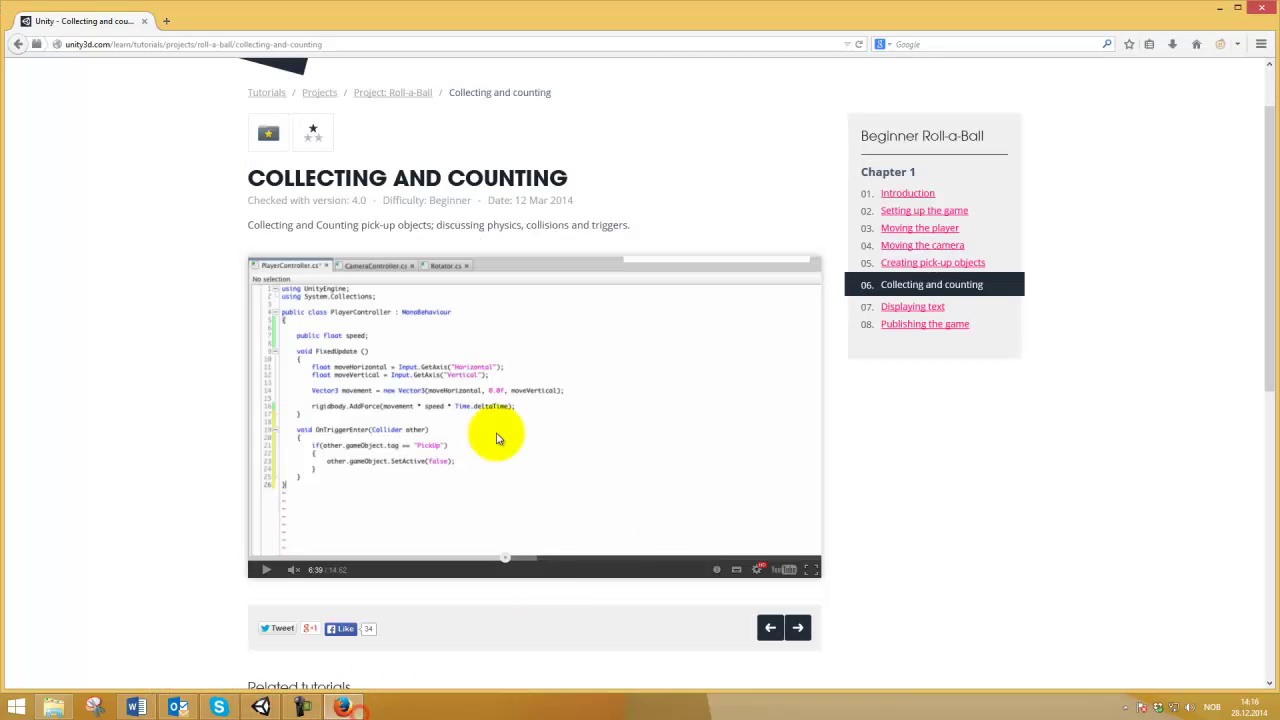
{"action": "left_click", "coordinate": [262, 707]}
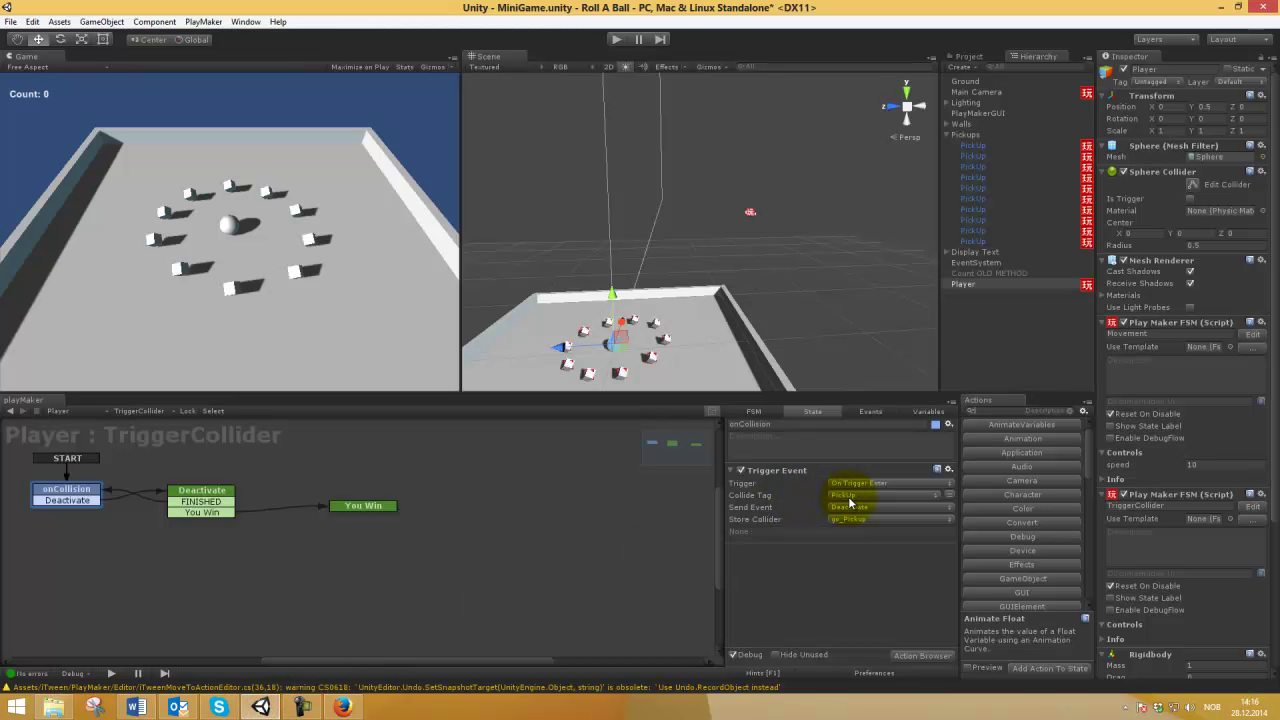
{"action": "left_click", "coordinate": [972, 146]}
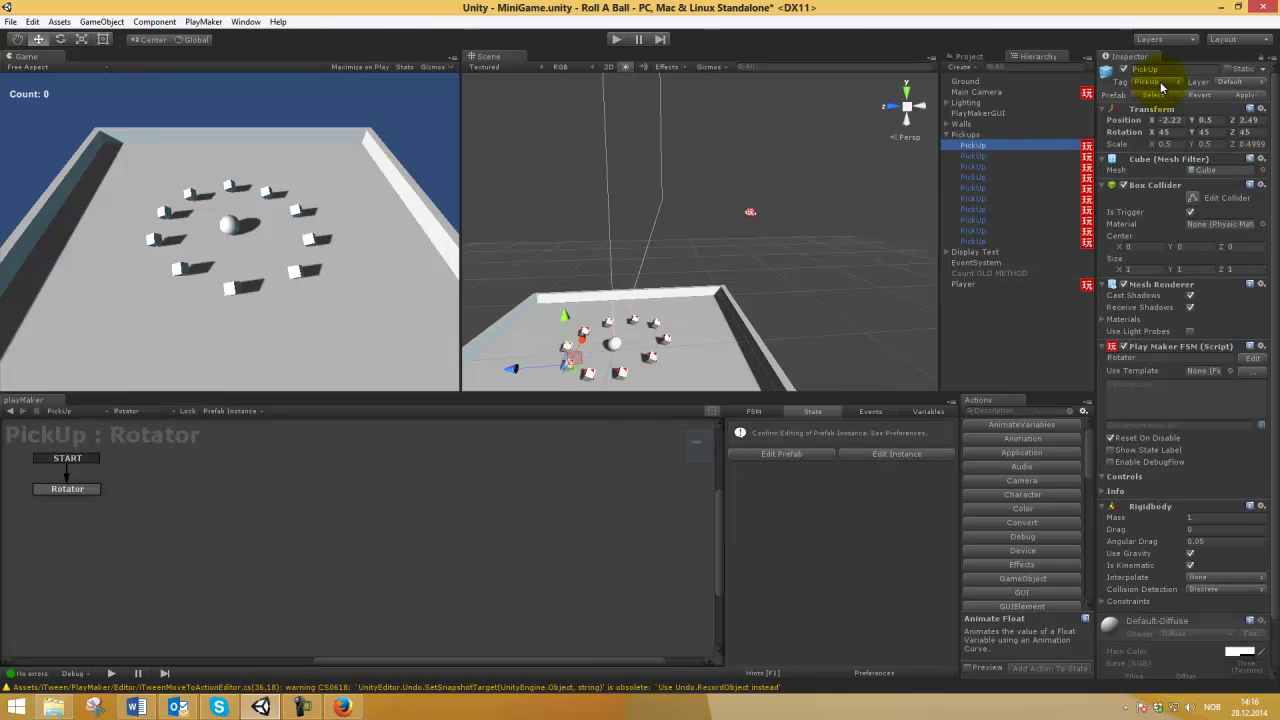
Check the defined tags in Tags & Layers through the Add Tag entry.
{"action": "left_click", "coordinate": [1158, 84]}
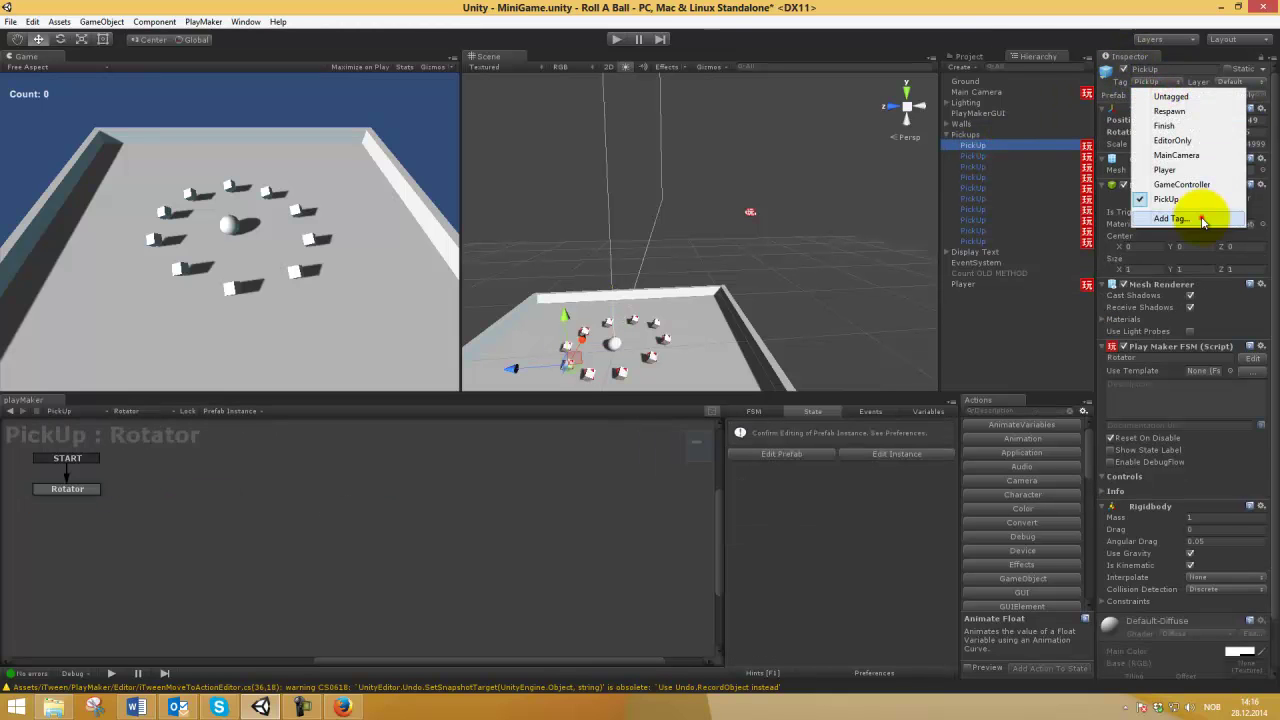
{"action": "left_click", "coordinate": [1166, 214]}
{"action": "left_click", "coordinate": [1220, 112]}
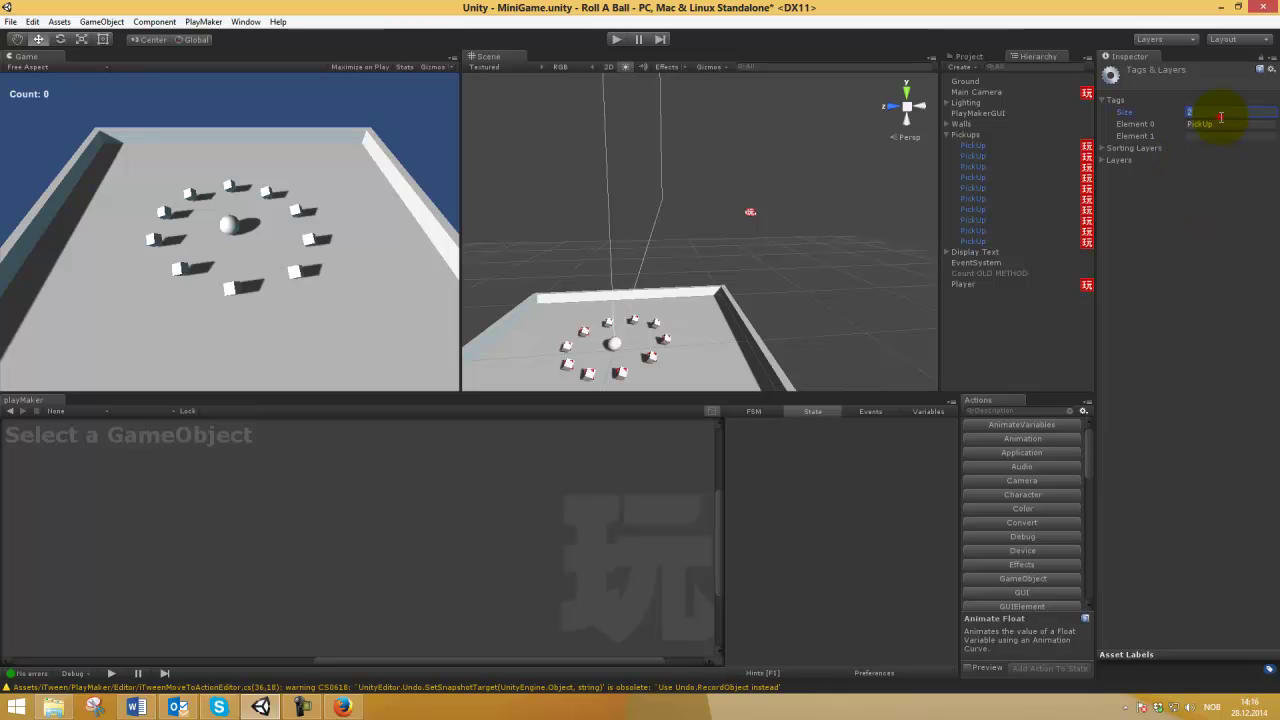
Confirm the cube keeps the PickUp tag, then show the Player FSM's events.
{"action": "left_click", "coordinate": [974, 147]}
{"action": "left_click", "coordinate": [1160, 83]}
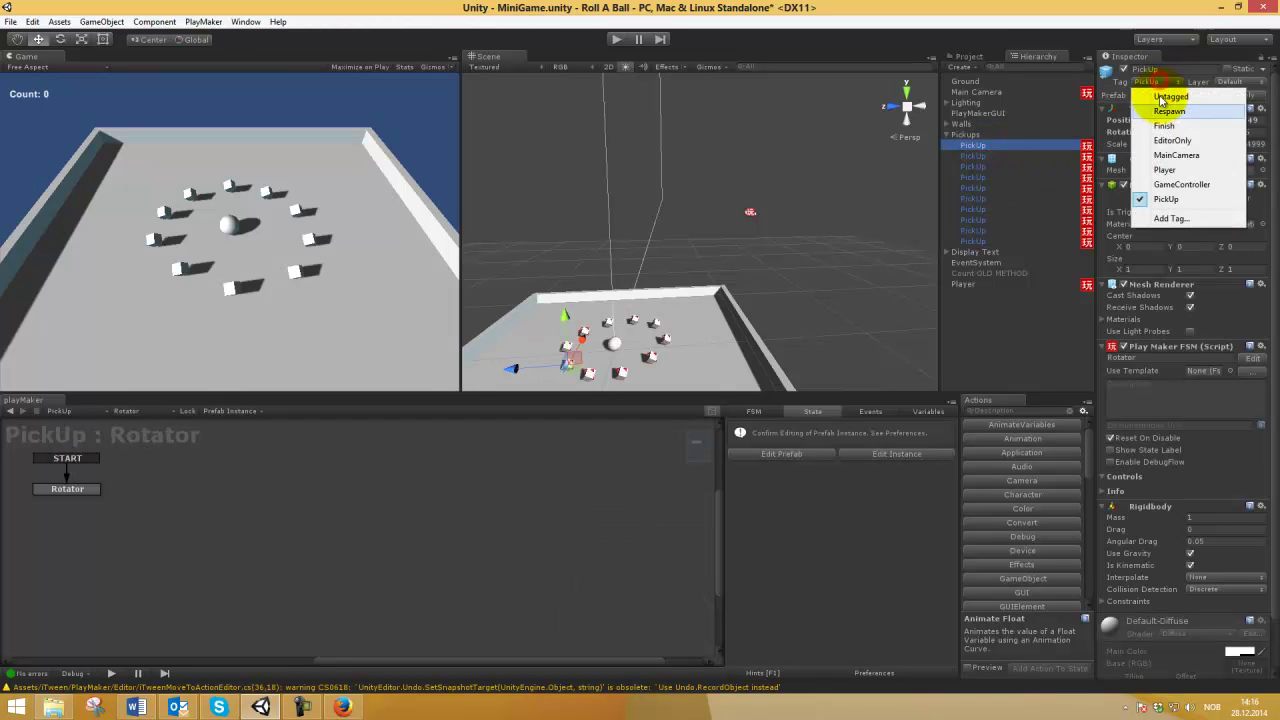
{"action": "left_click", "coordinate": [975, 145]}
{"action": "left_click", "coordinate": [607, 343]}
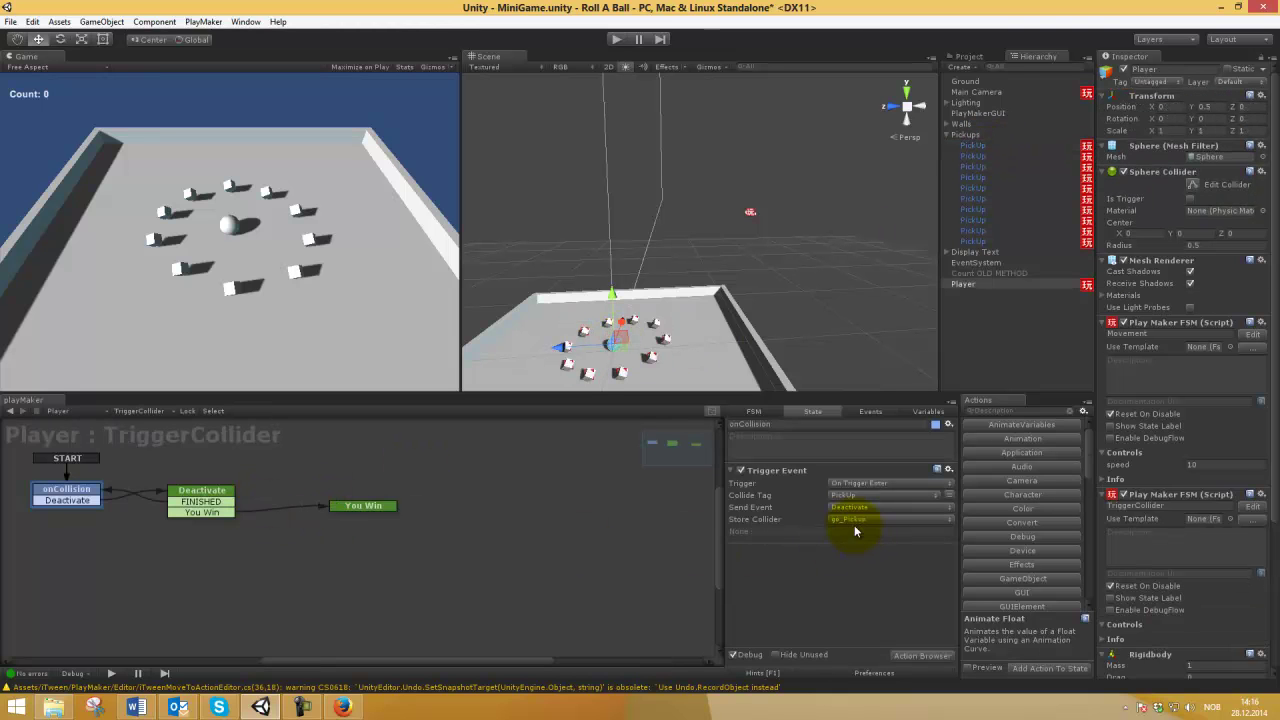
{"action": "left_click", "coordinate": [868, 411]}
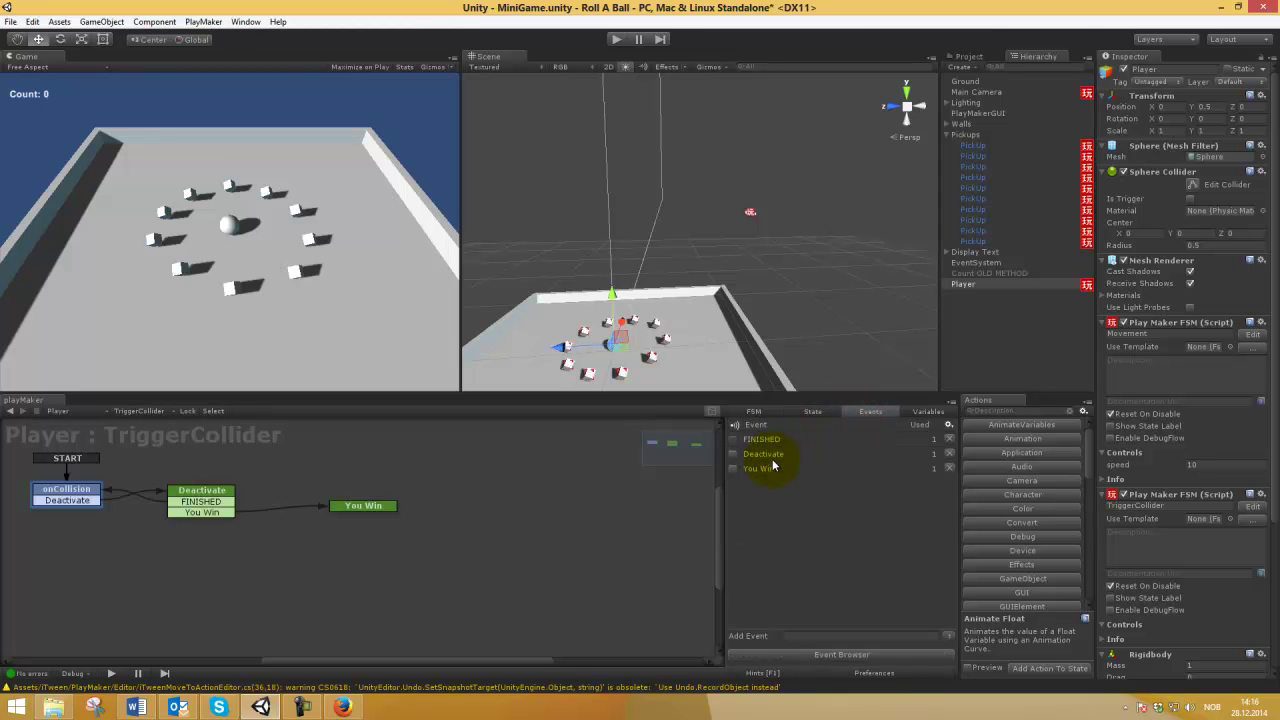
Inspect the onCollision state's options and the go_Pickup variable in the Variables tab.
{"action": "left_click", "coordinate": [814, 412]}
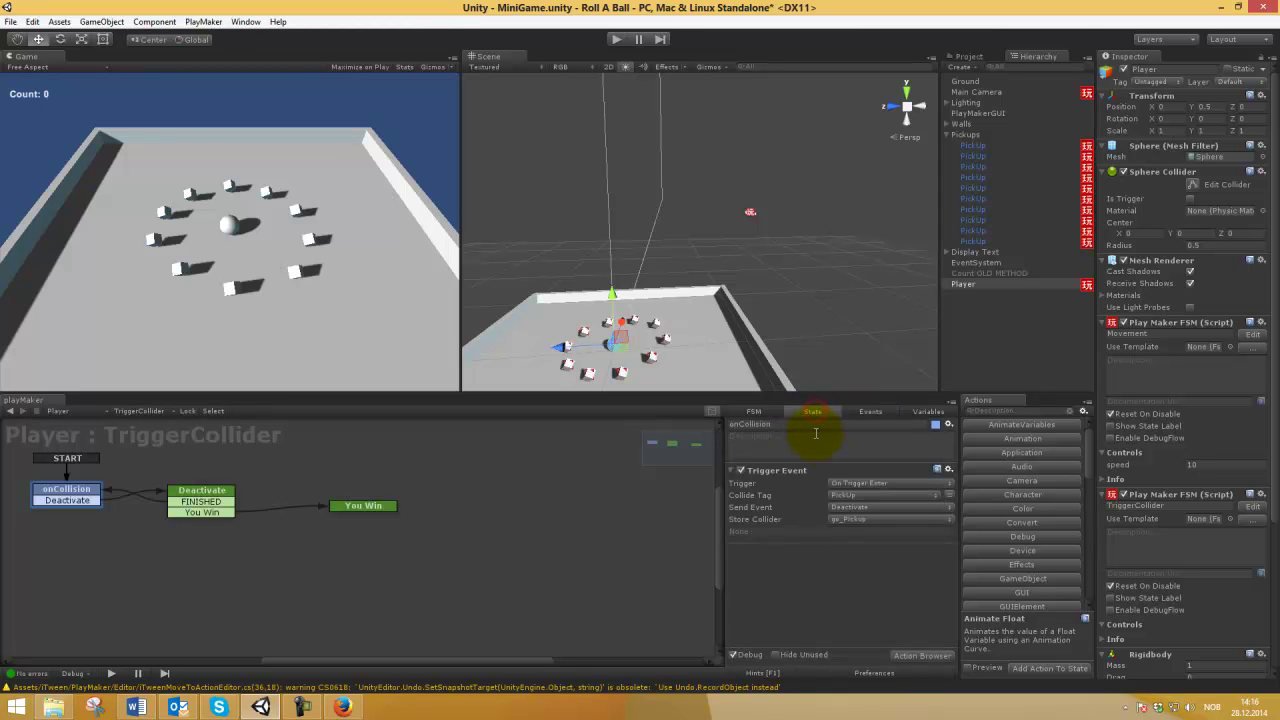
{"action": "right_click", "coordinate": [78, 492]}
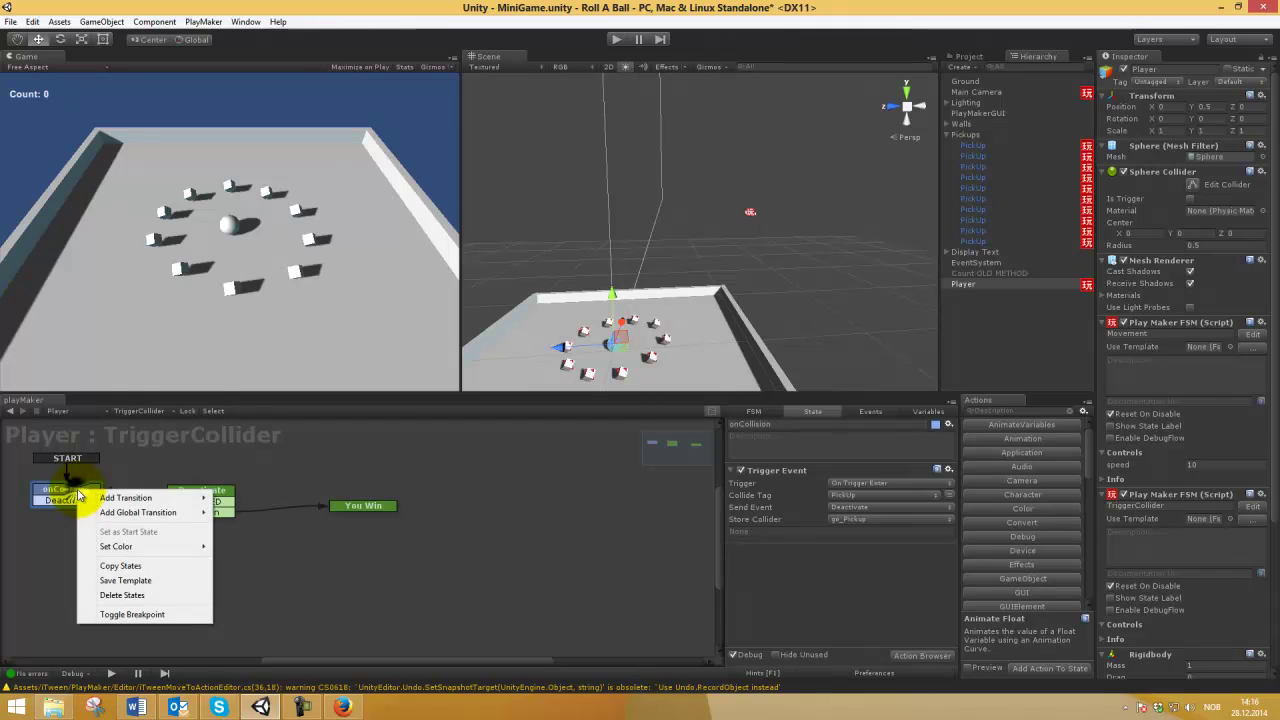
{"action": "left_click", "coordinate": [822, 572]}
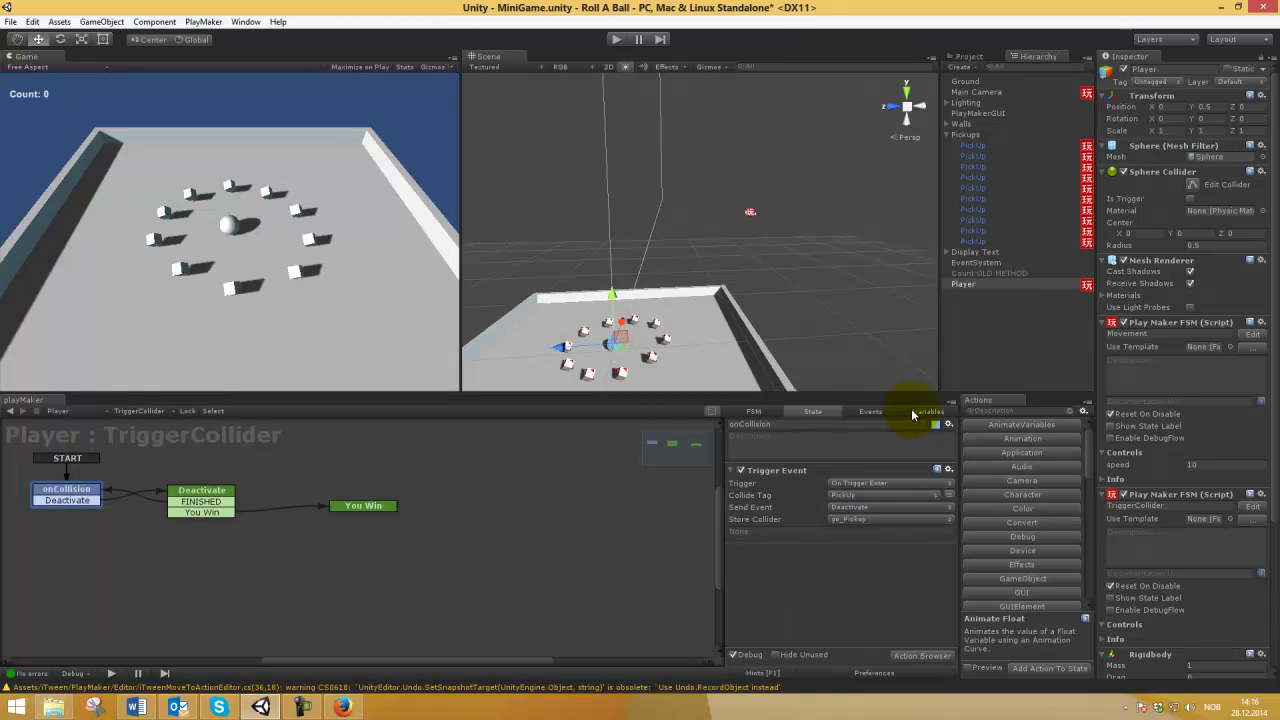
{"action": "left_click", "coordinate": [914, 412]}
{"action": "left_click", "coordinate": [794, 484]}
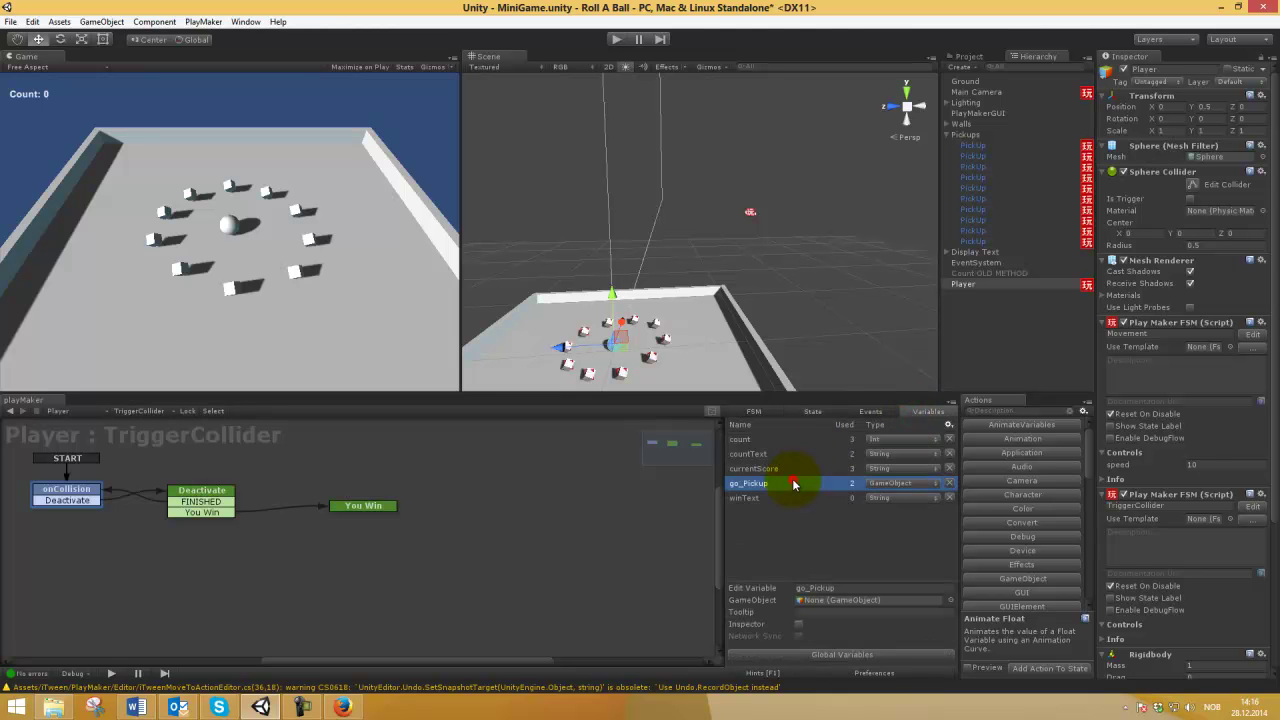
{"action": "left_click", "coordinate": [812, 412]}
Check the tutorial page, recheck the variables, and return to the Trigger Event action.
{"action": "left_click", "coordinate": [350, 707]}
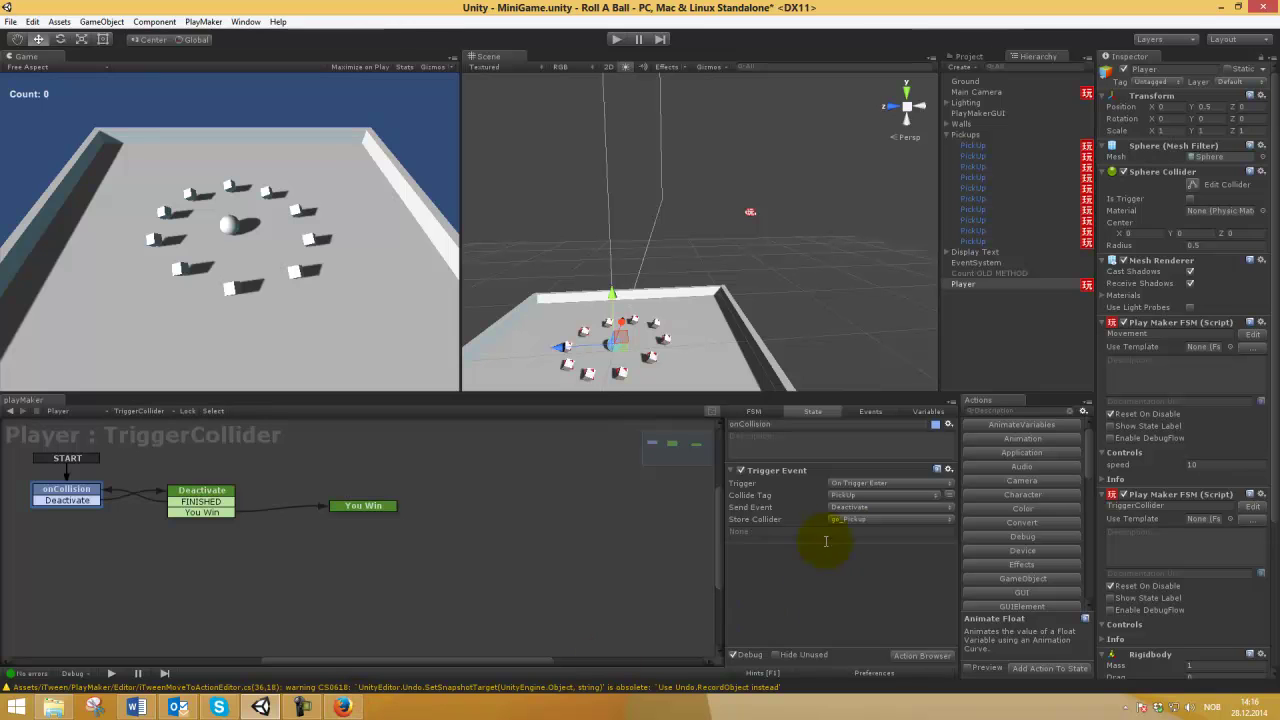
{"action": "left_click", "coordinate": [342, 707]}
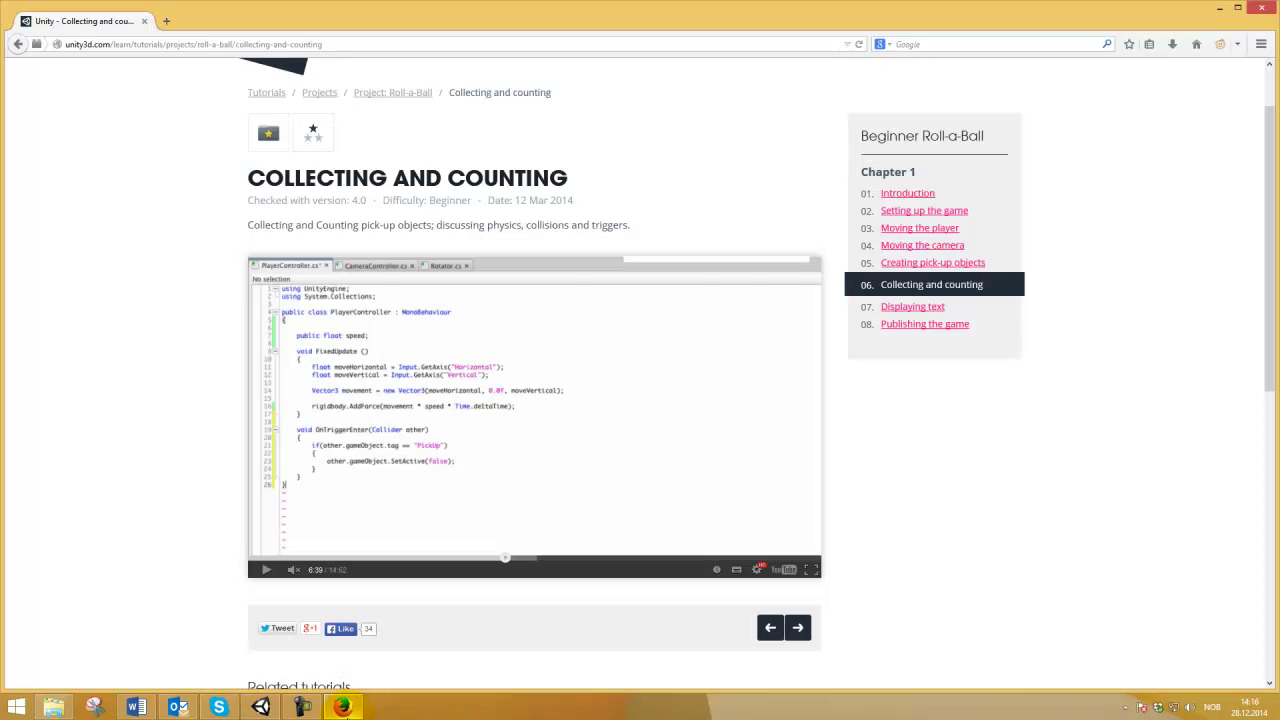
{"action": "left_click", "coordinate": [342, 707]}
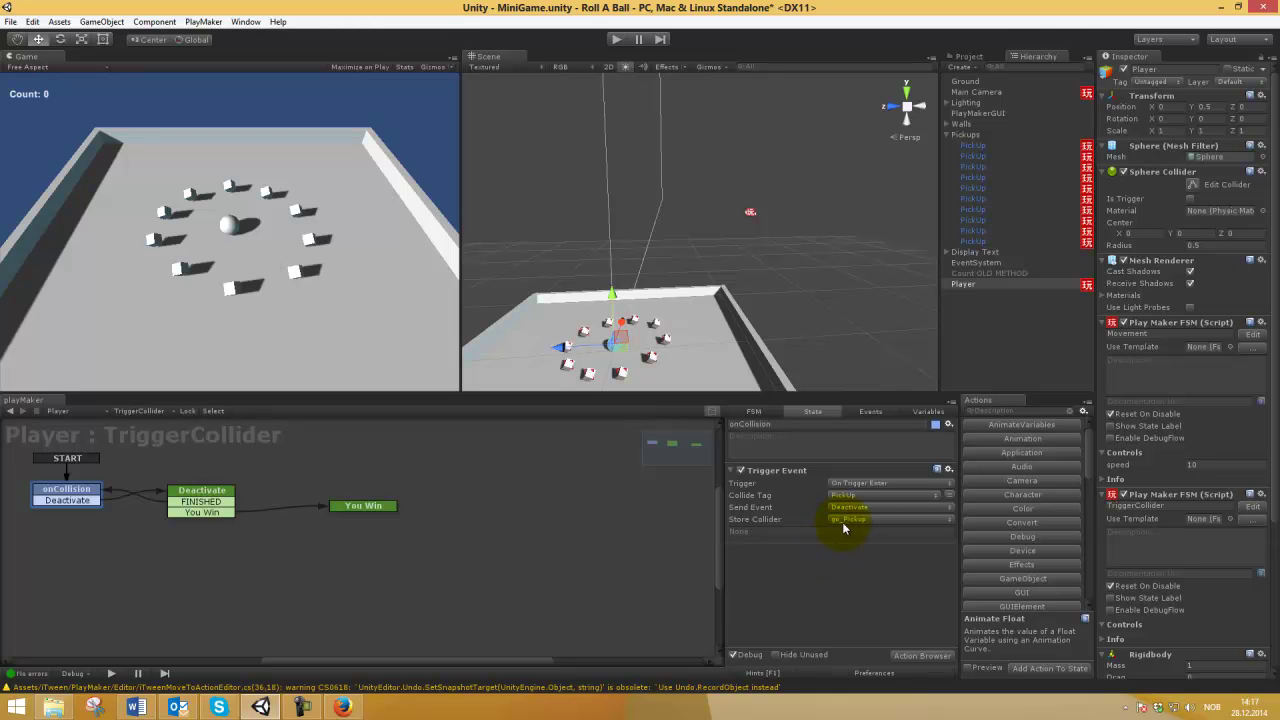
{"action": "left_click", "coordinate": [912, 413]}
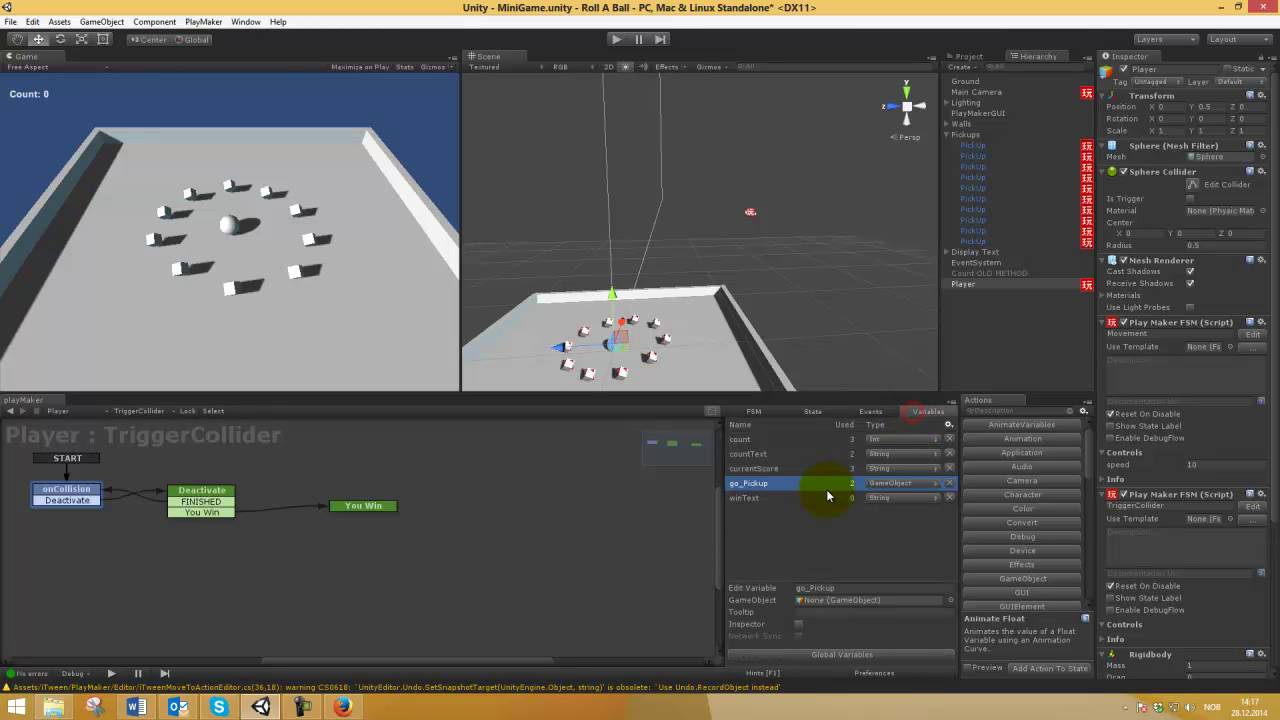
{"action": "left_click", "coordinate": [812, 412]}
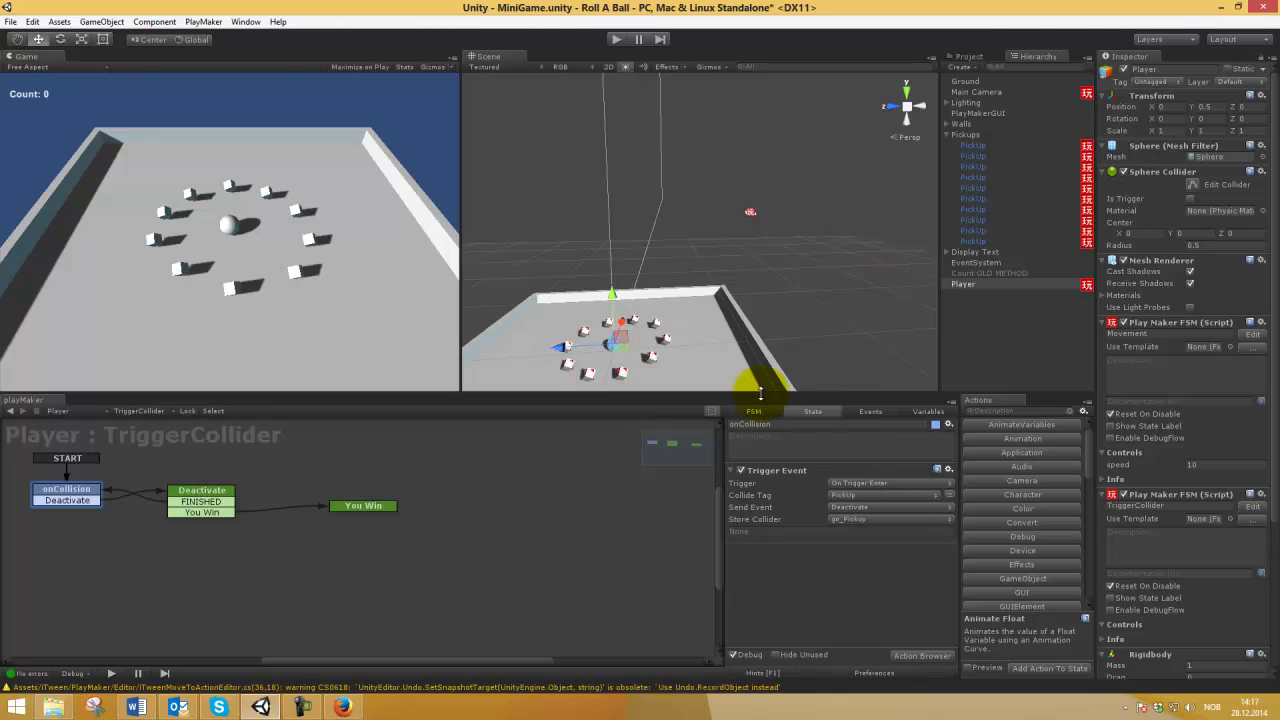
Play-test rolling the ball into a pick-up, then stop the game.
{"action": "left_click", "coordinate": [616, 39]}
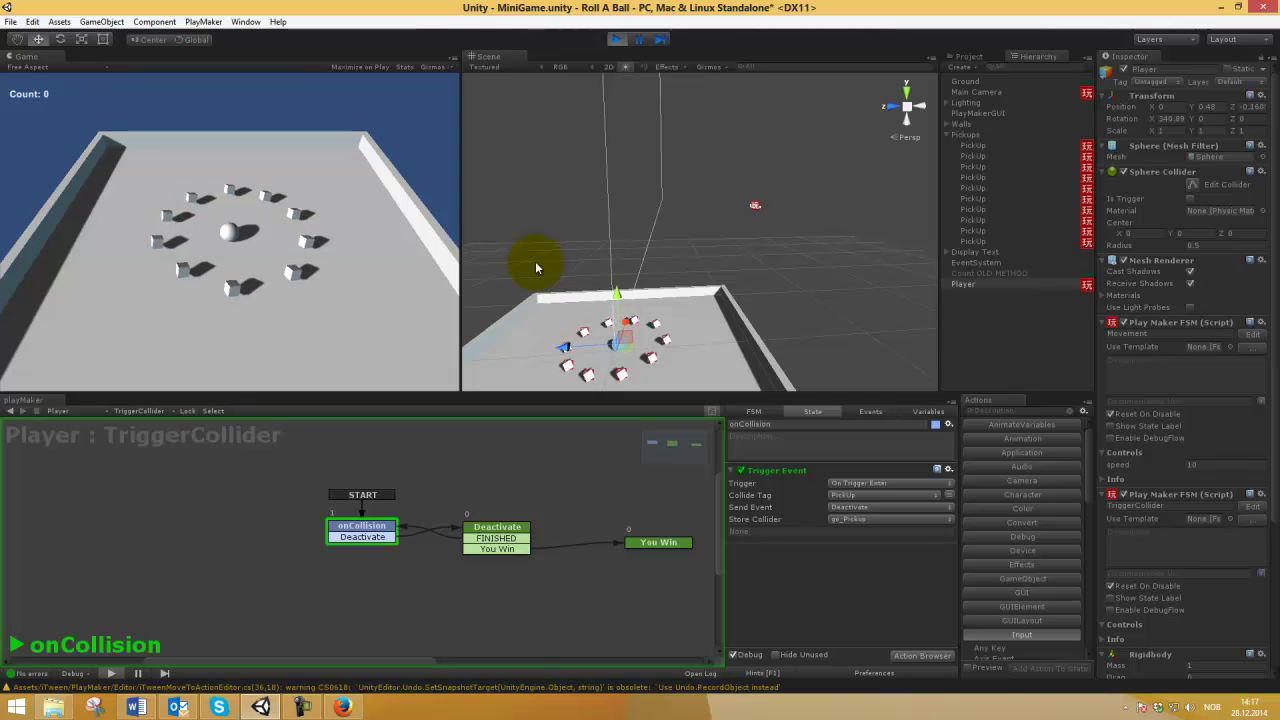
{"action": "key", "text": "Down"}
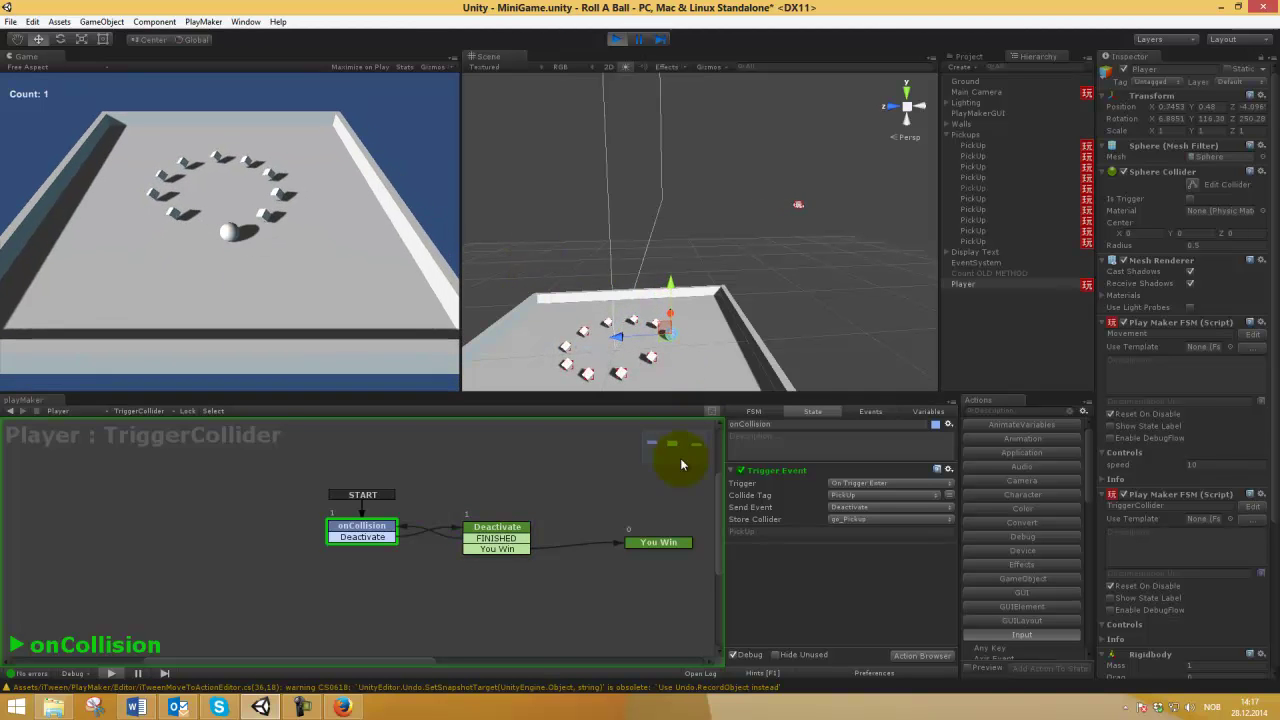
{"action": "key", "text": "Left"}
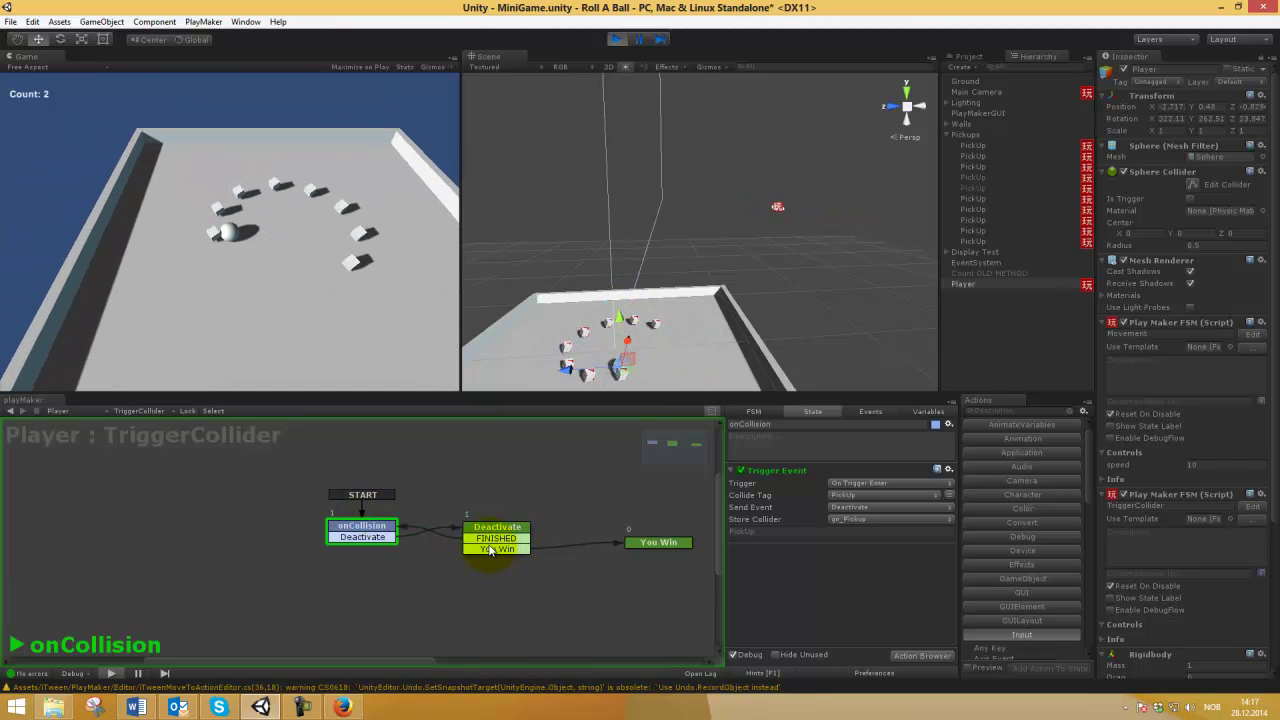
{"action": "left_click", "coordinate": [616, 39]}
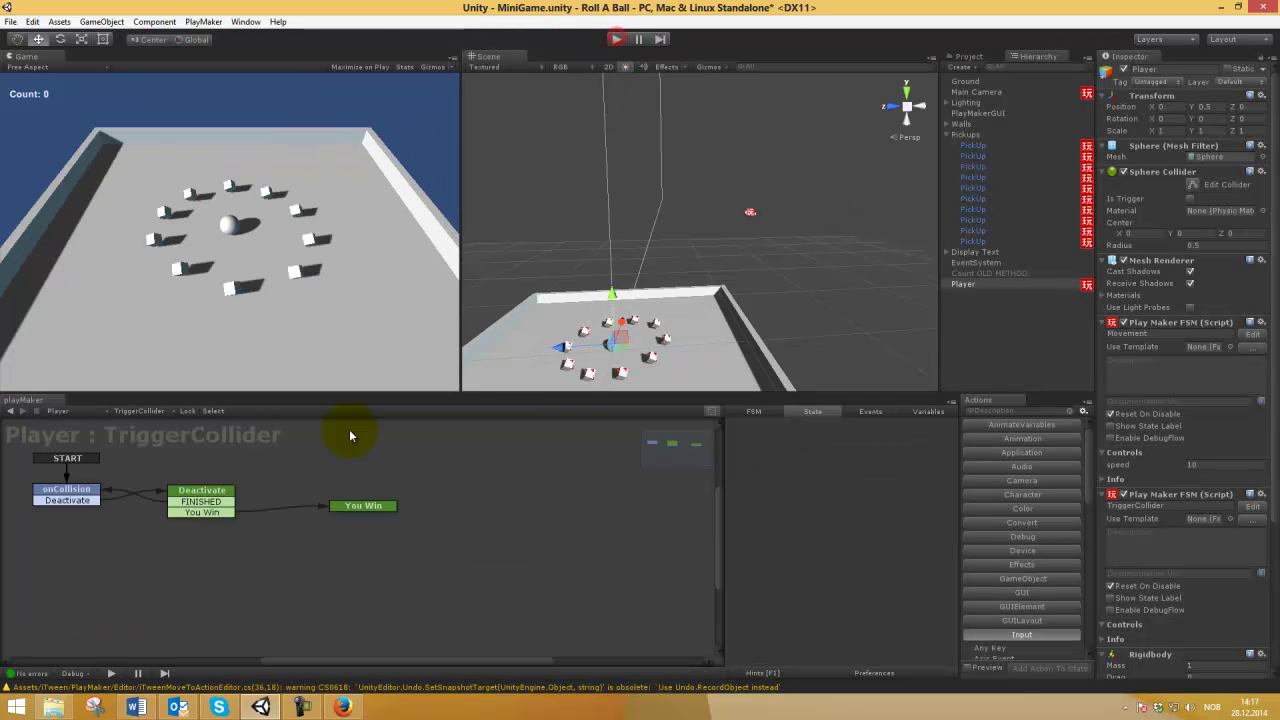
Leave onCollision's Store Collider at None and play-test again until Count reaches 1.
{"action": "left_click", "coordinate": [57, 496]}
{"action": "left_click", "coordinate": [905, 519]}
{"action": "left_click", "coordinate": [891, 537]}
{"action": "left_click", "coordinate": [616, 39]}
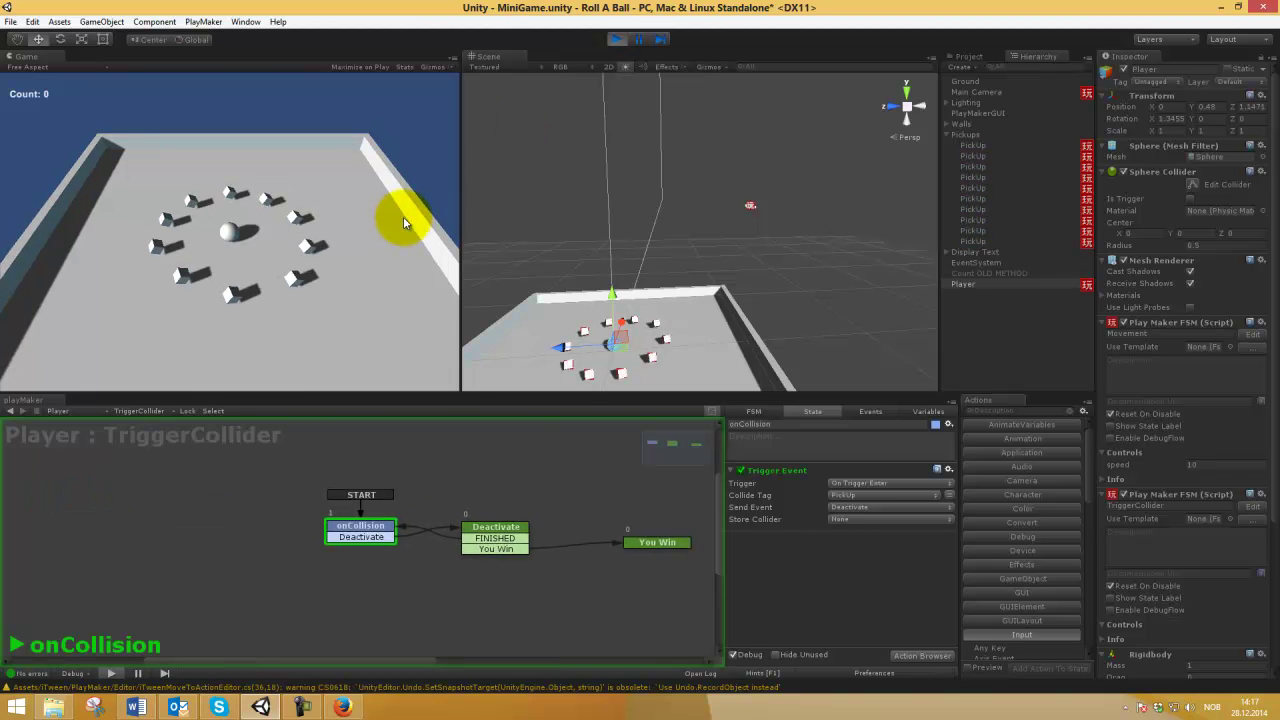
{"action": "key", "text": "Down"}
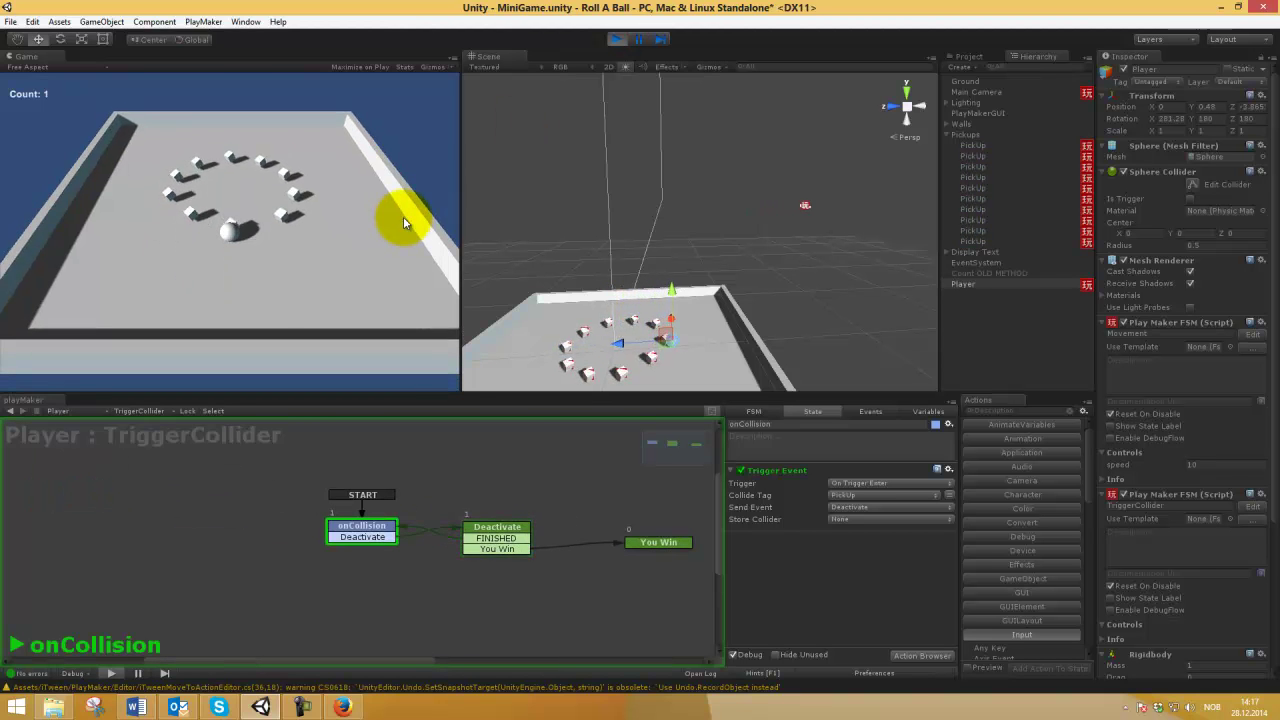
{"action": "key", "text": "Right"}
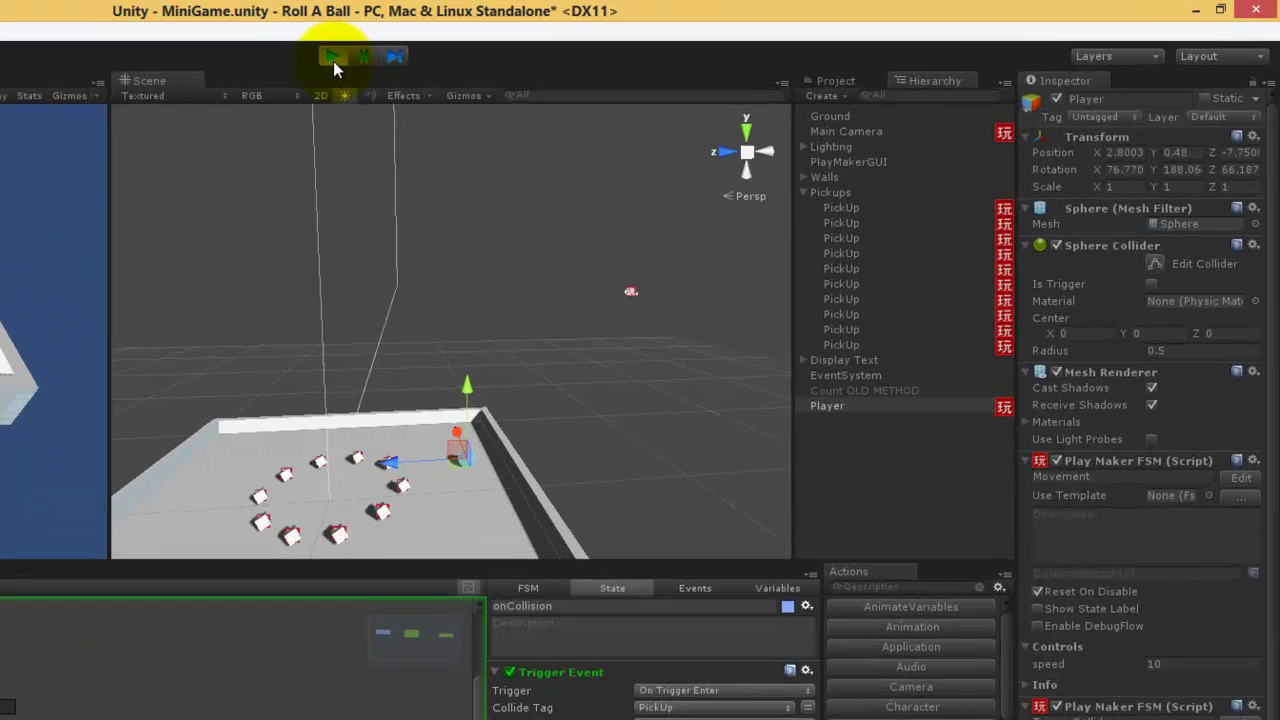
{"action": "left_click", "coordinate": [569, 43]}
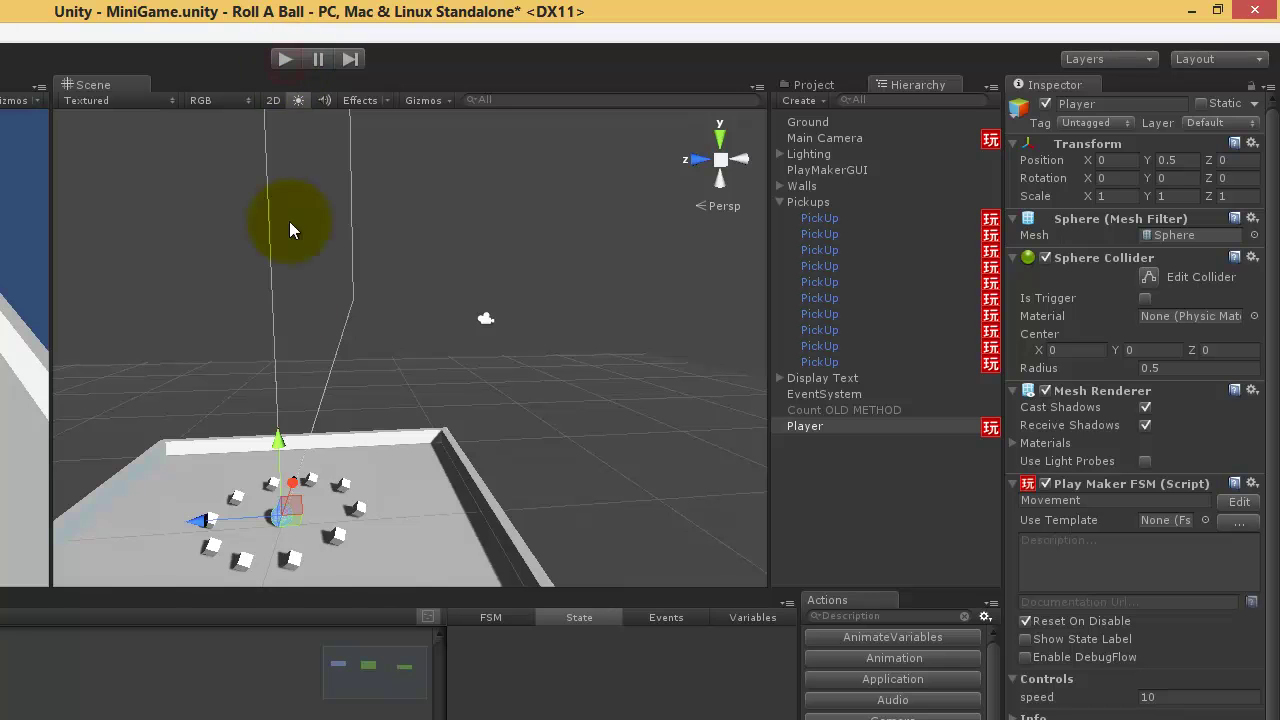
Run and stop the game, then set Trigger Event's Store Collider to go_Pickup.
{"action": "left_click", "coordinate": [285, 64]}
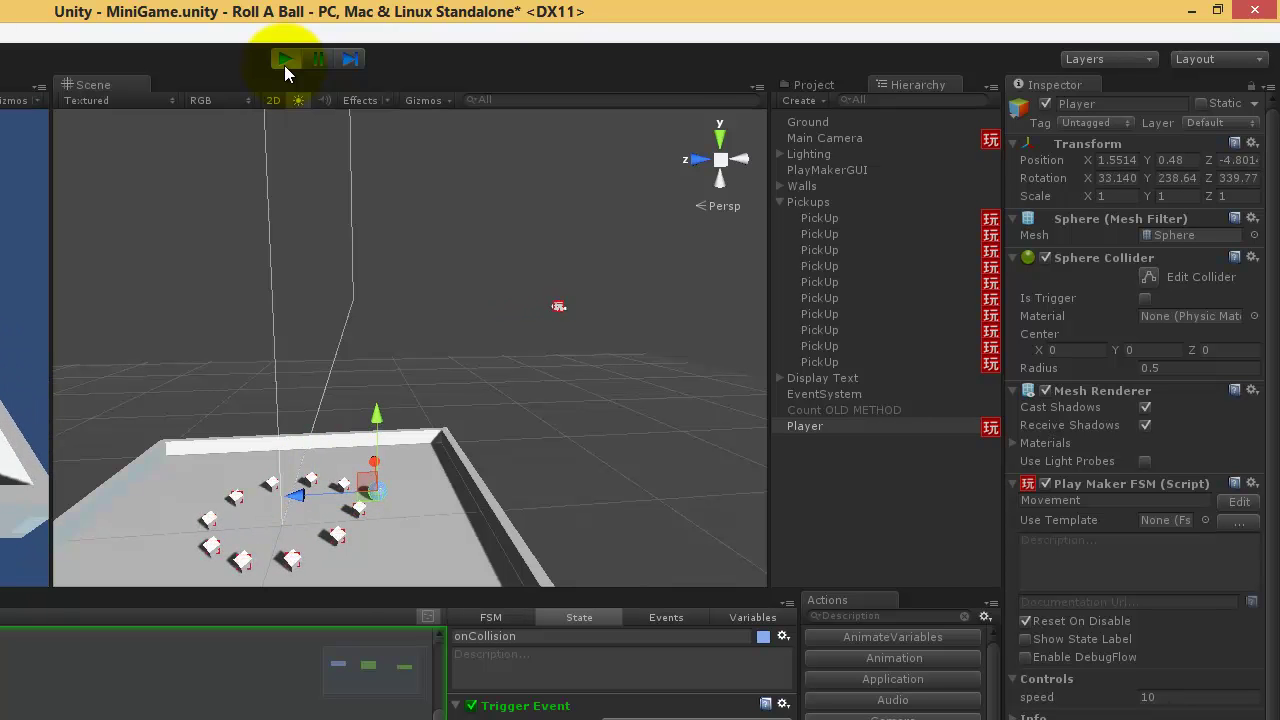
{"action": "left_click", "coordinate": [284, 64]}
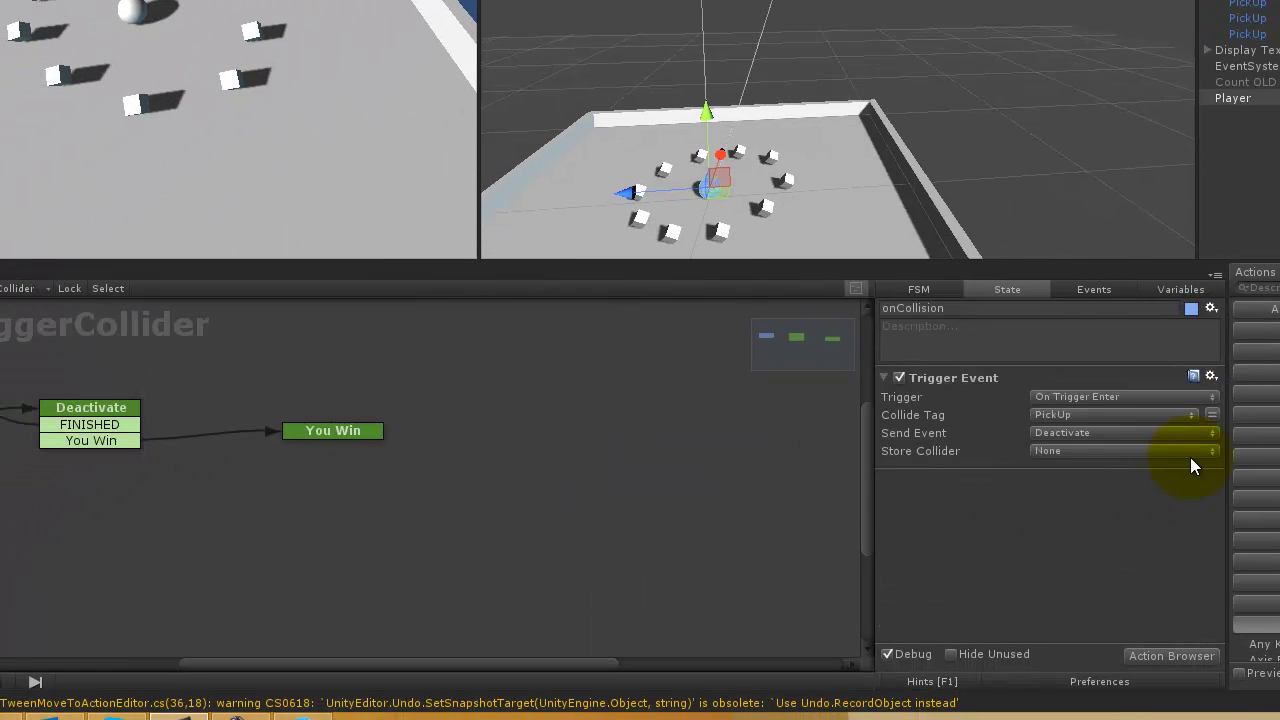
{"action": "left_click", "coordinate": [1190, 453]}
{"action": "left_click", "coordinate": [1150, 487]}
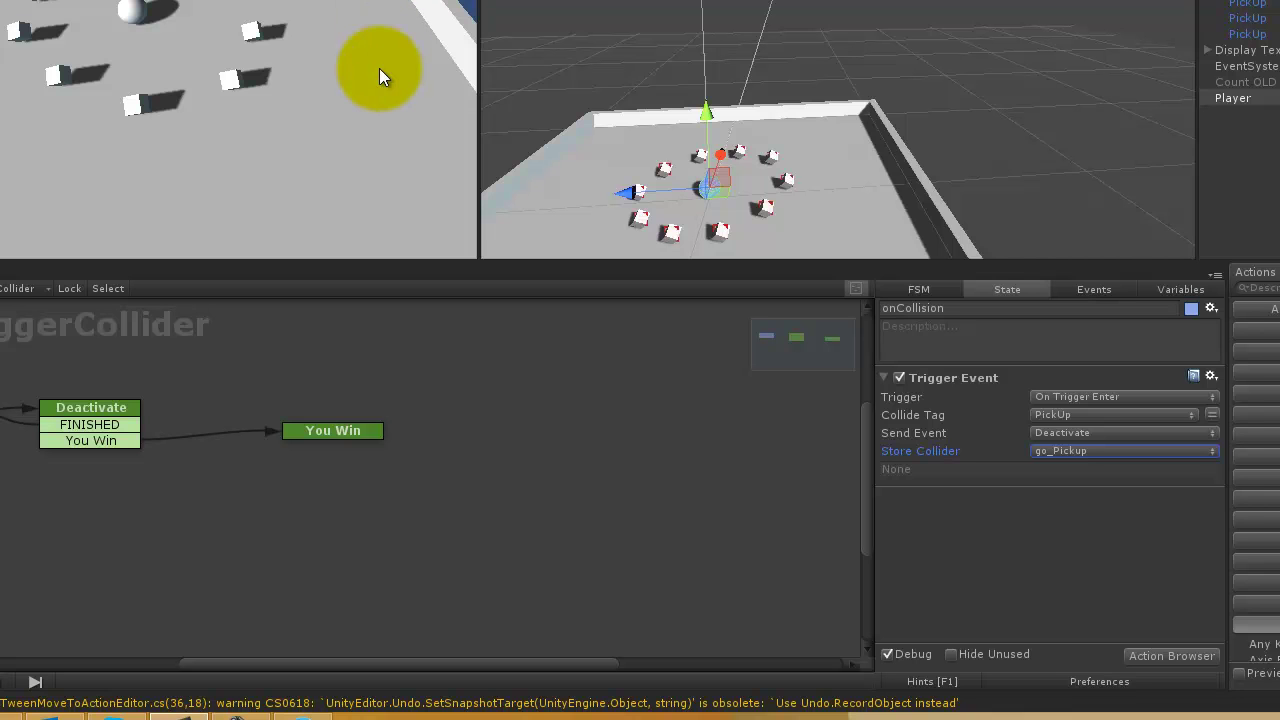
Review the Deactivate state's actions and expand the Activate Game Object settings.
{"action": "left_click", "coordinate": [108, 405]}
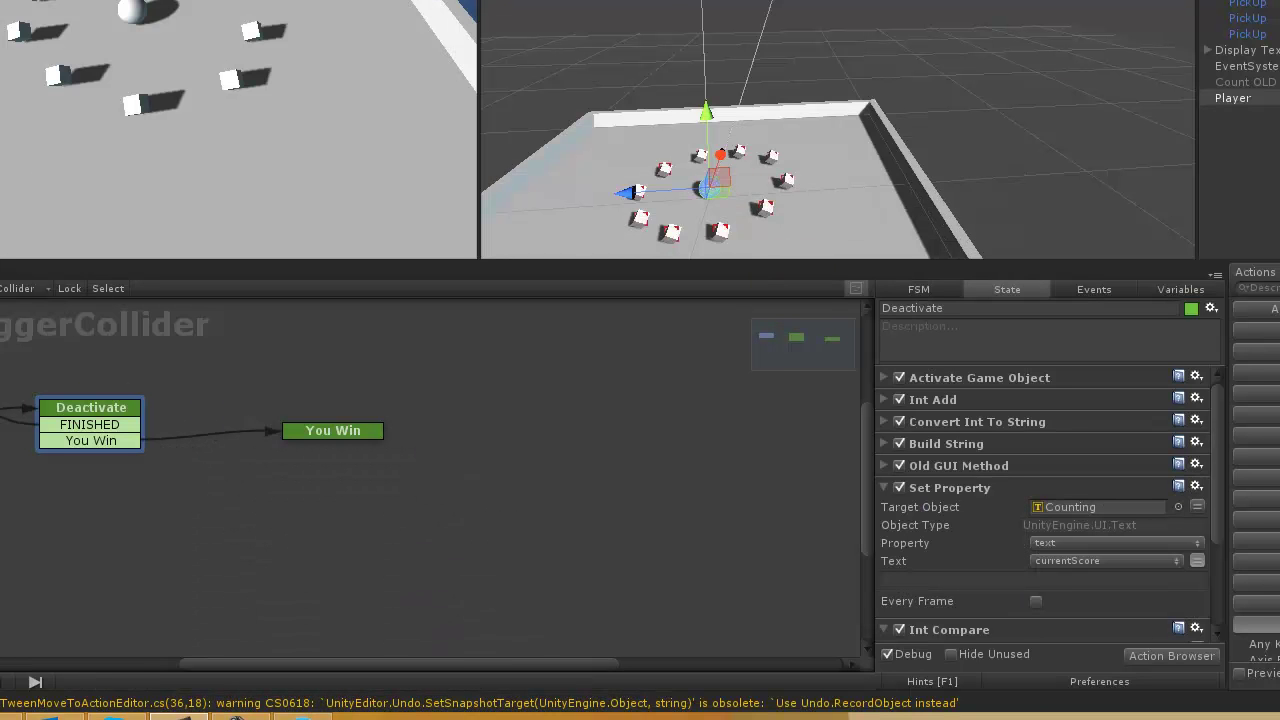
{"action": "left_click", "coordinate": [763, 206]}
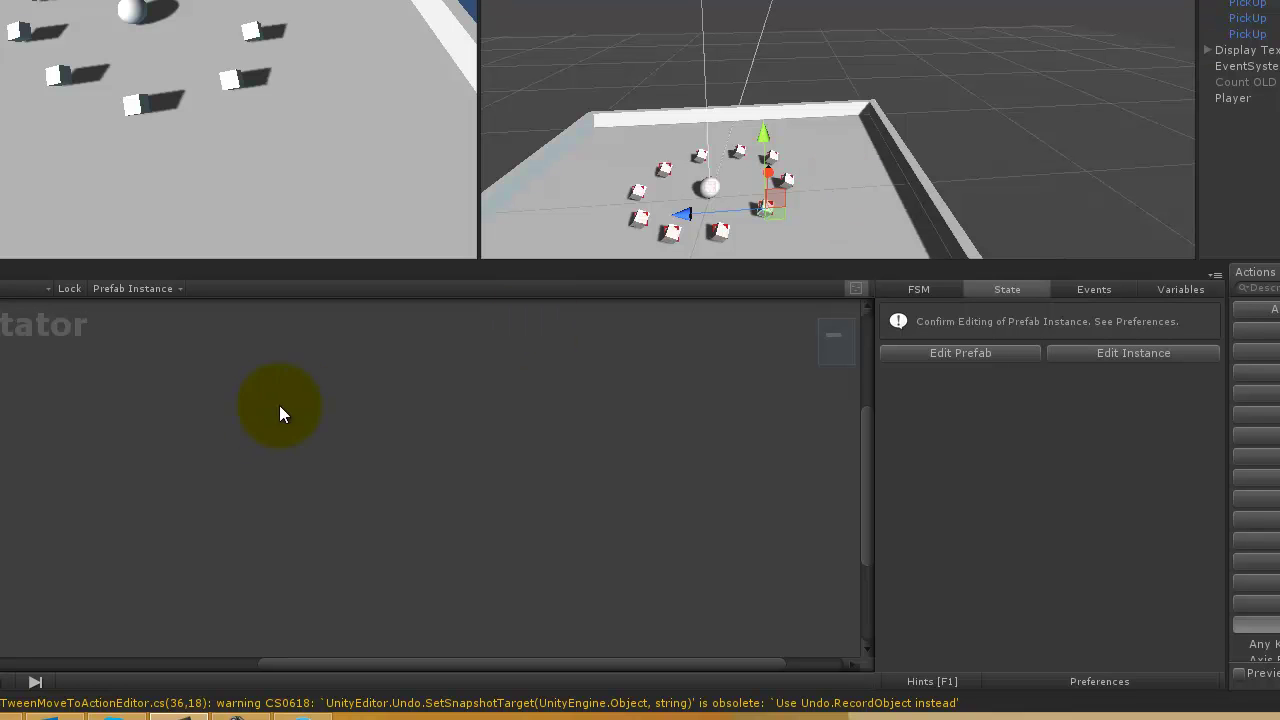
{"action": "left_click", "coordinate": [704, 187]}
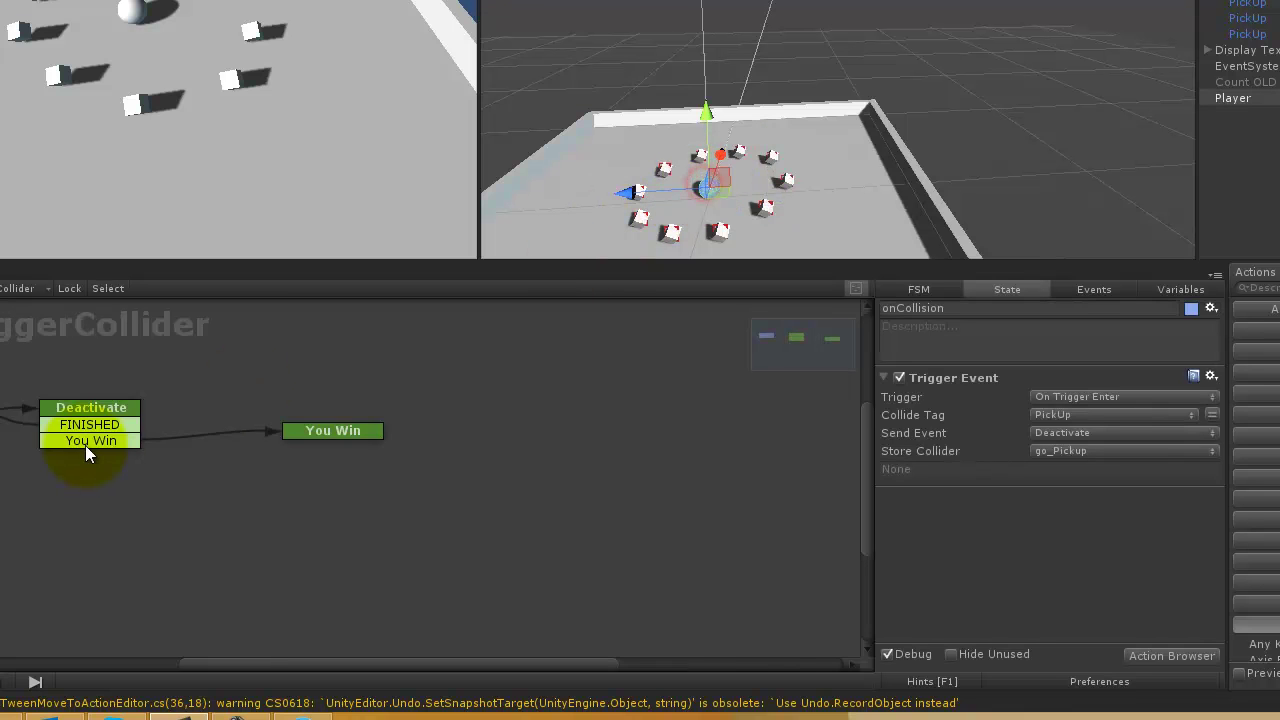
{"action": "left_click", "coordinate": [63, 405]}
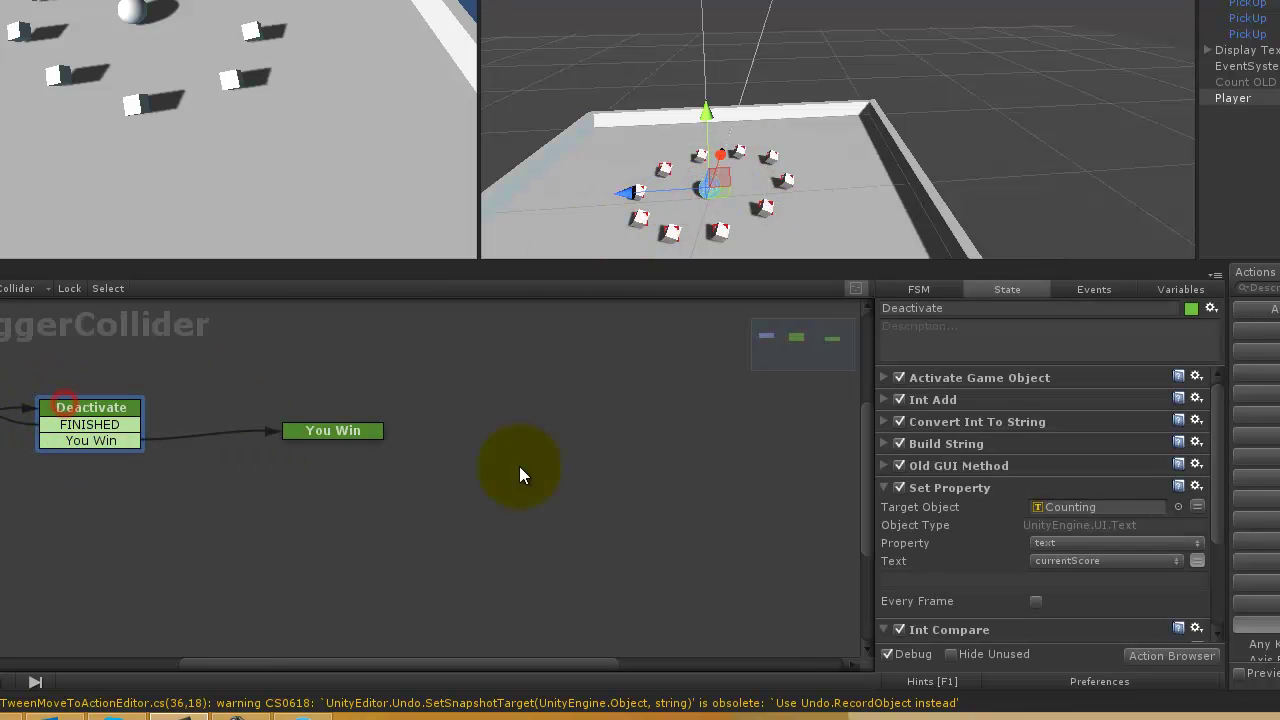
{"action": "left_click", "coordinate": [882, 377]}
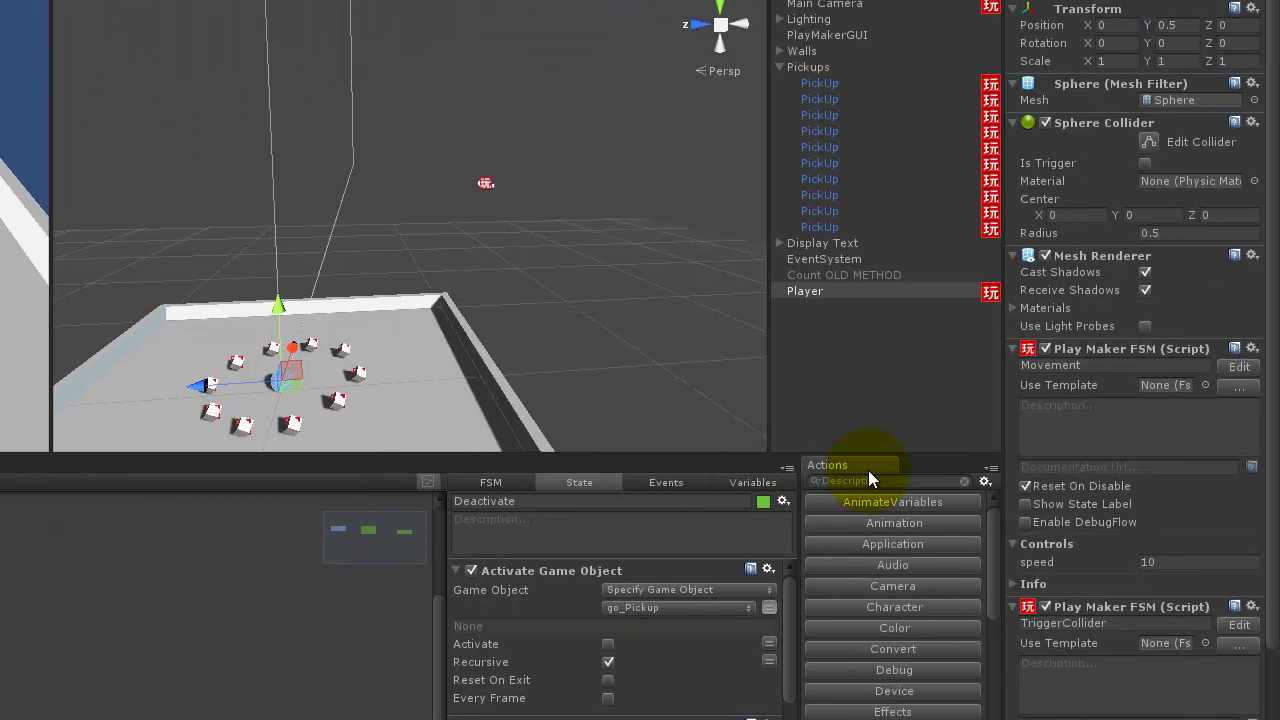
{"action": "left_click", "coordinate": [868, 481]}
{"action": "type", "text": "a"}
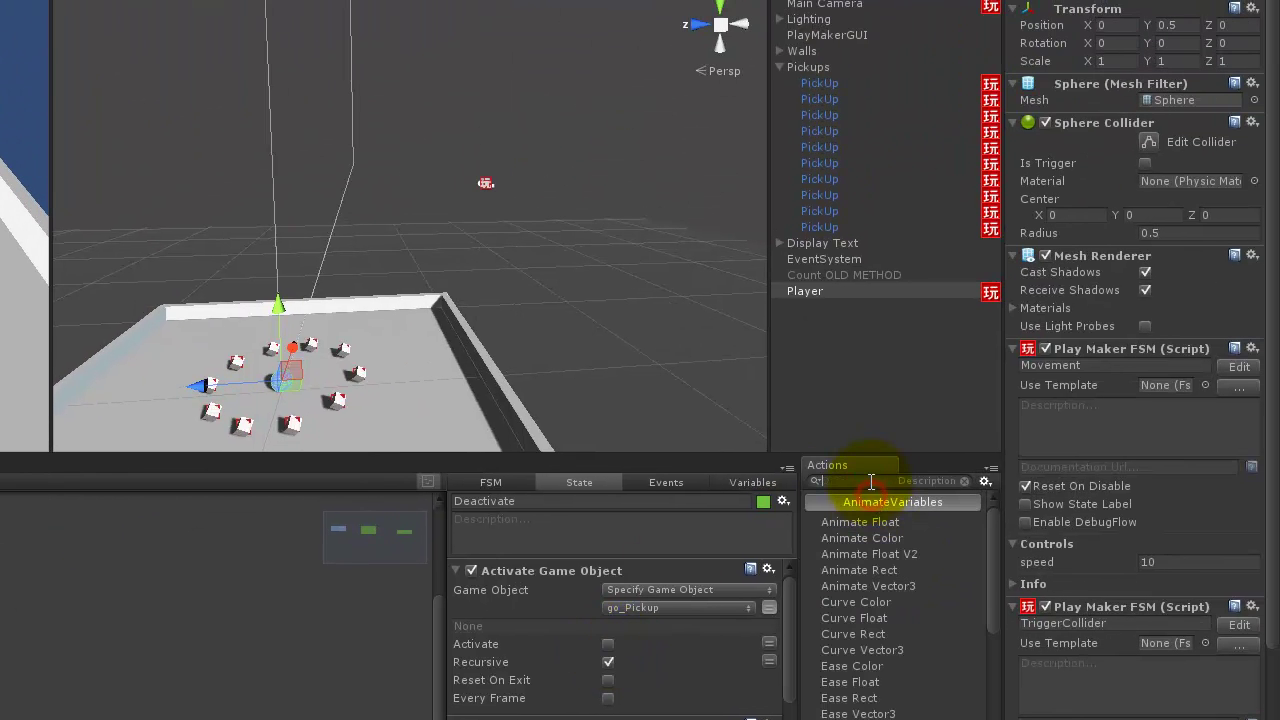
{"action": "key", "text": "Down"}
{"action": "type", "text": "ctivate gam"}
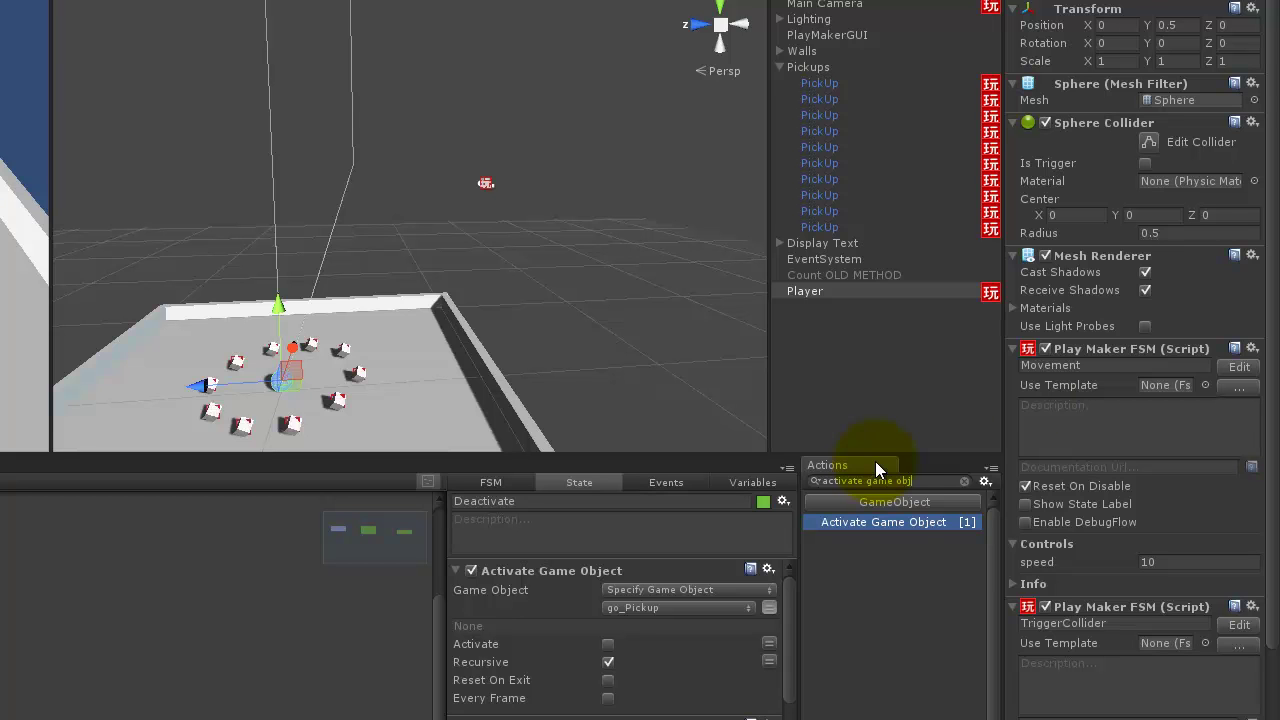
{"action": "left_click_drag", "start_coordinate": [872, 518], "coordinate": [705, 578]}
{"action": "left_click", "coordinate": [700, 590]}
{"action": "left_click", "coordinate": [683, 634]}
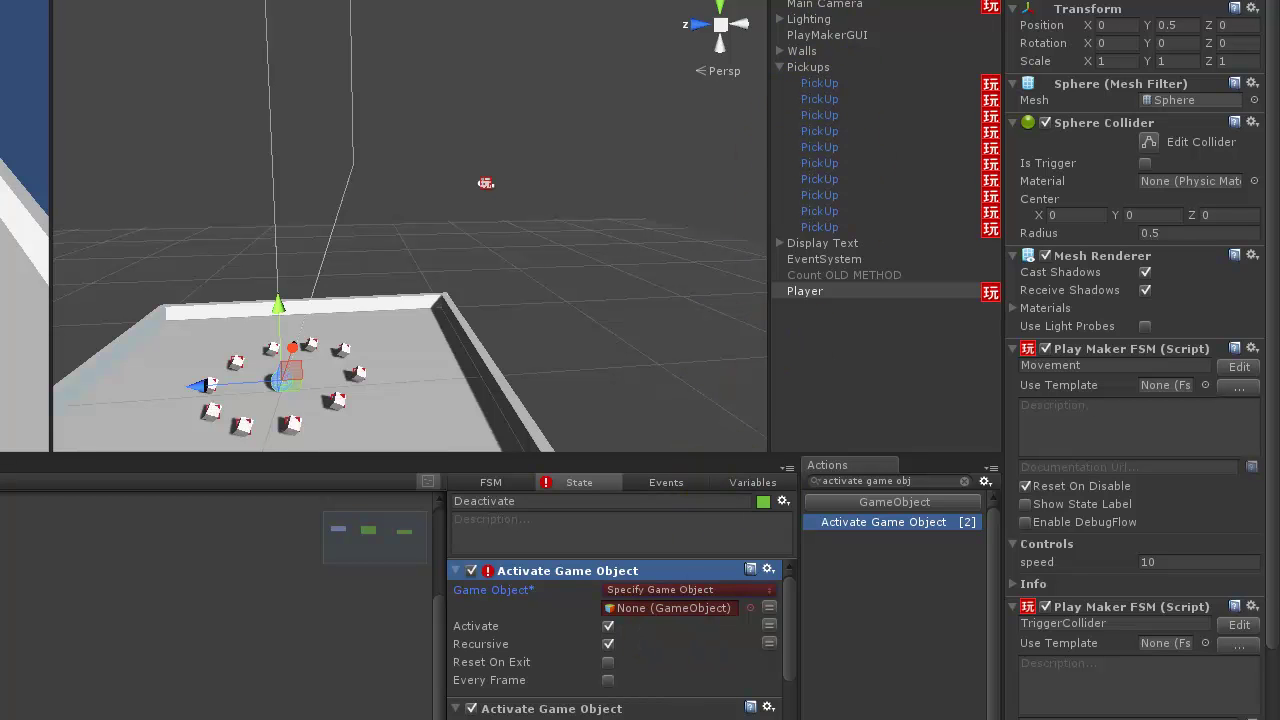
{"action": "left_click", "coordinate": [800, 1]}
{"action": "left_click", "coordinate": [780, 52]}
{"action": "left_click_drag", "start_coordinate": [812, 68], "coordinate": [723, 603]}
{"action": "left_click", "coordinate": [603, 627]}
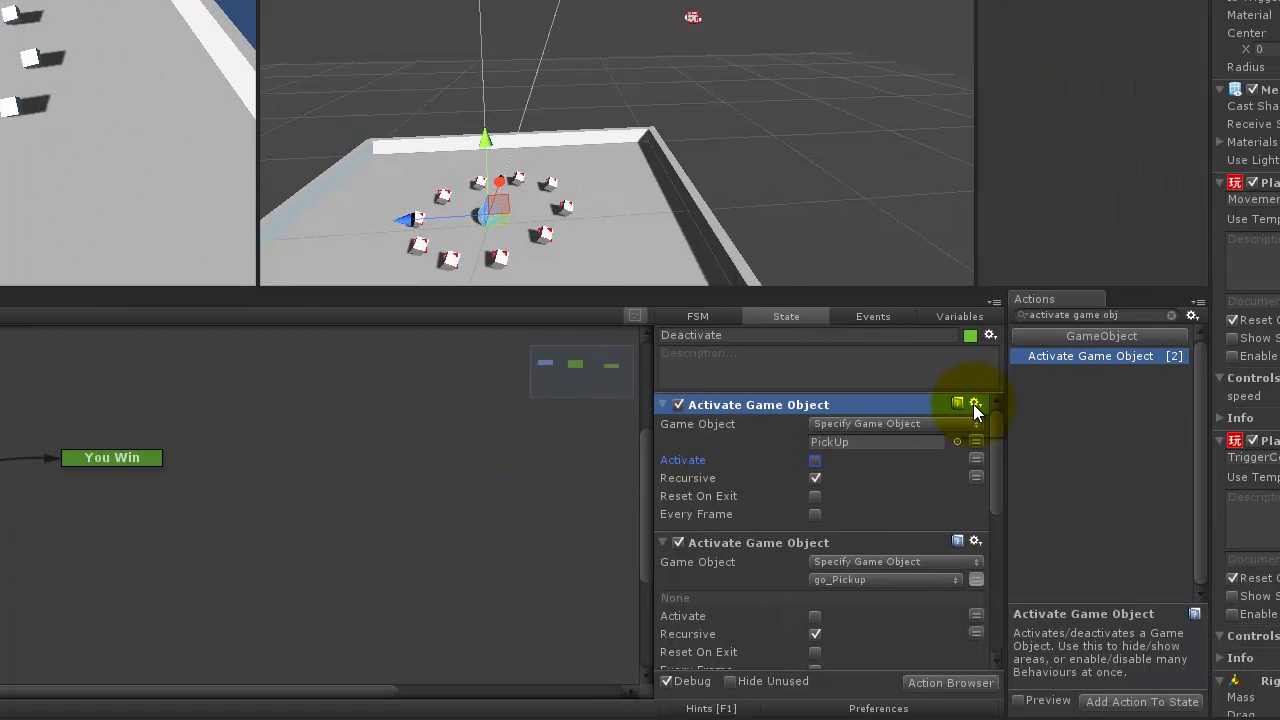
{"action": "left_click", "coordinate": [768, 569]}
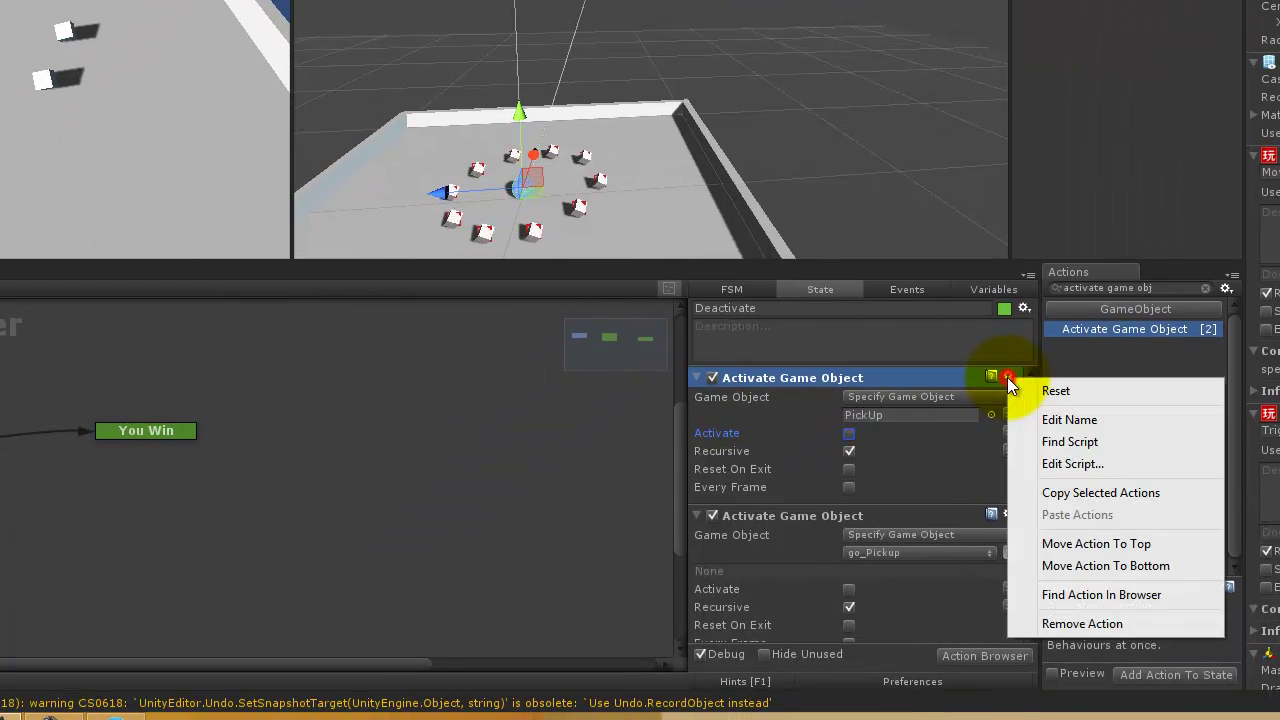
{"action": "left_click", "coordinate": [1060, 622]}
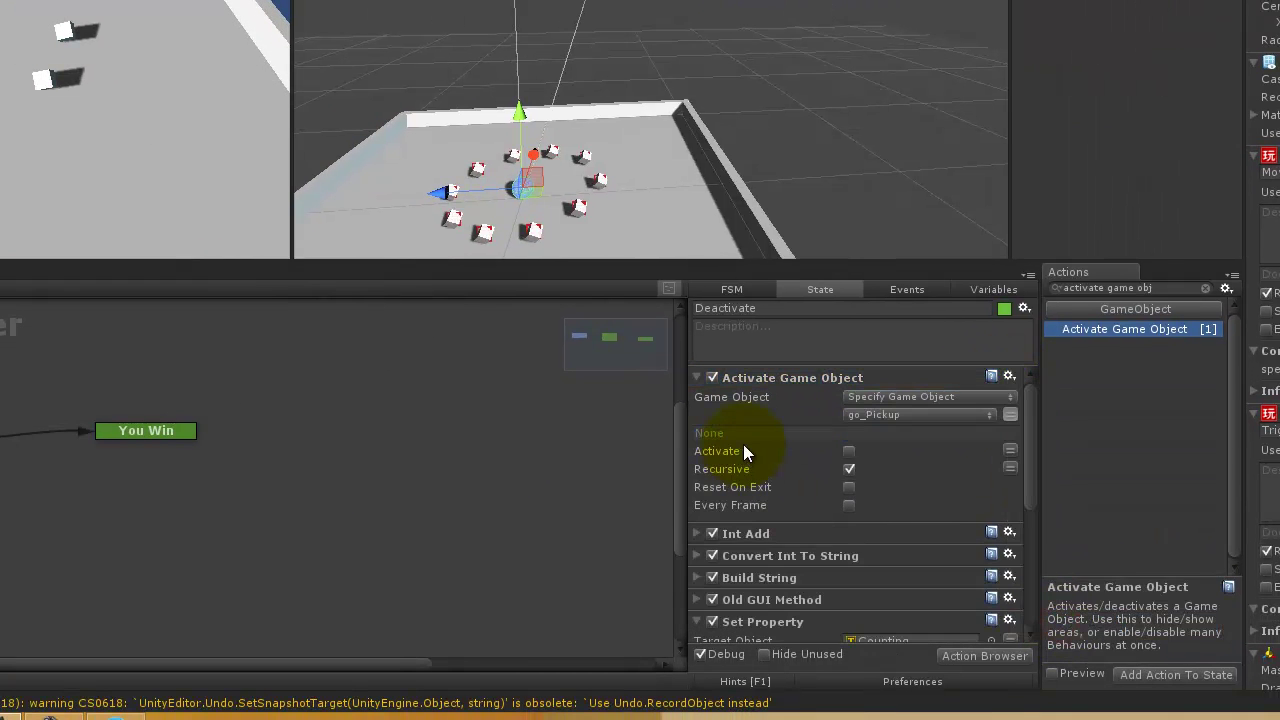
{"action": "left_click", "coordinate": [698, 377]}
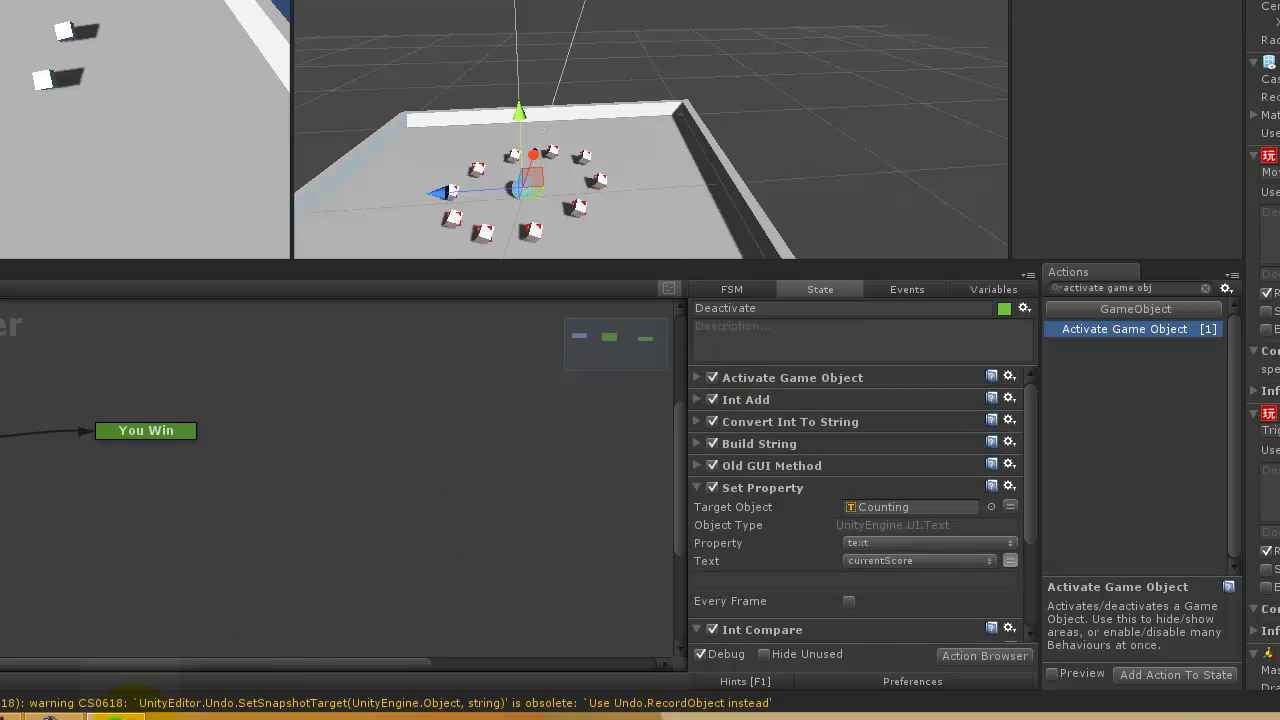
Check the tutorial in Firefox, then look over the Activate Game Object action.
{"action": "left_click", "coordinate": [116, 716]}
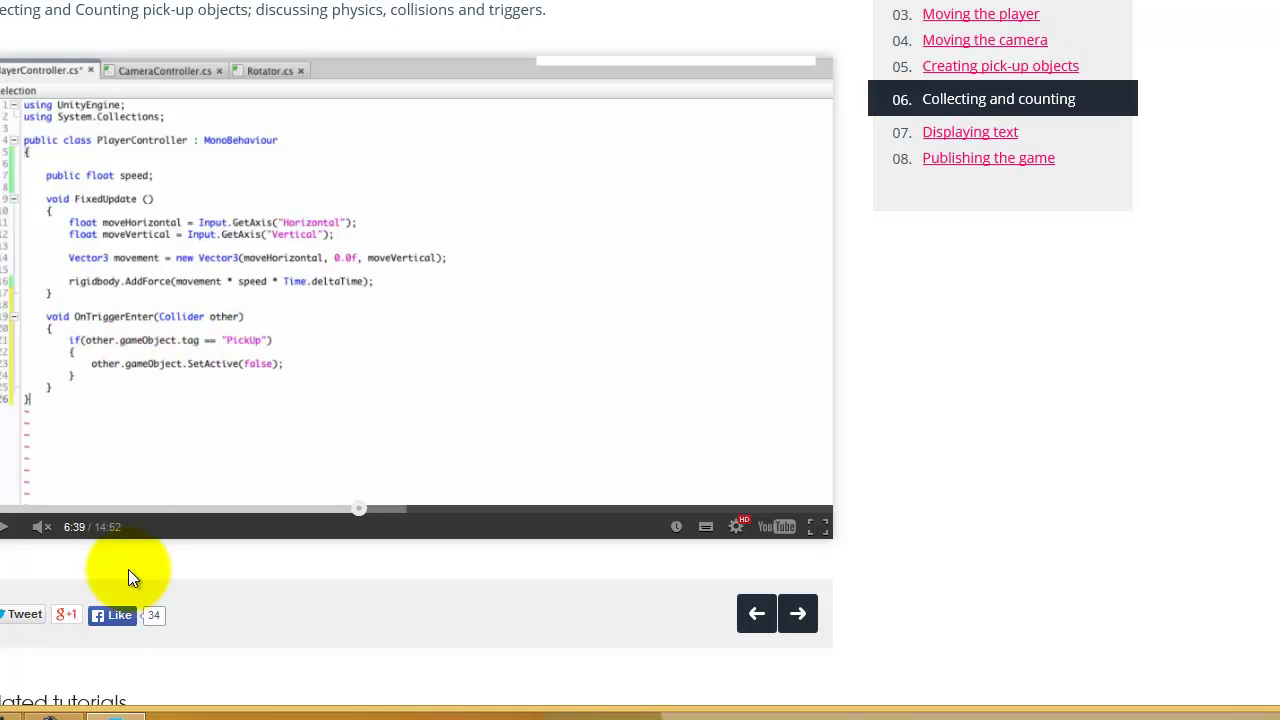
{"action": "left_click", "coordinate": [50, 715]}
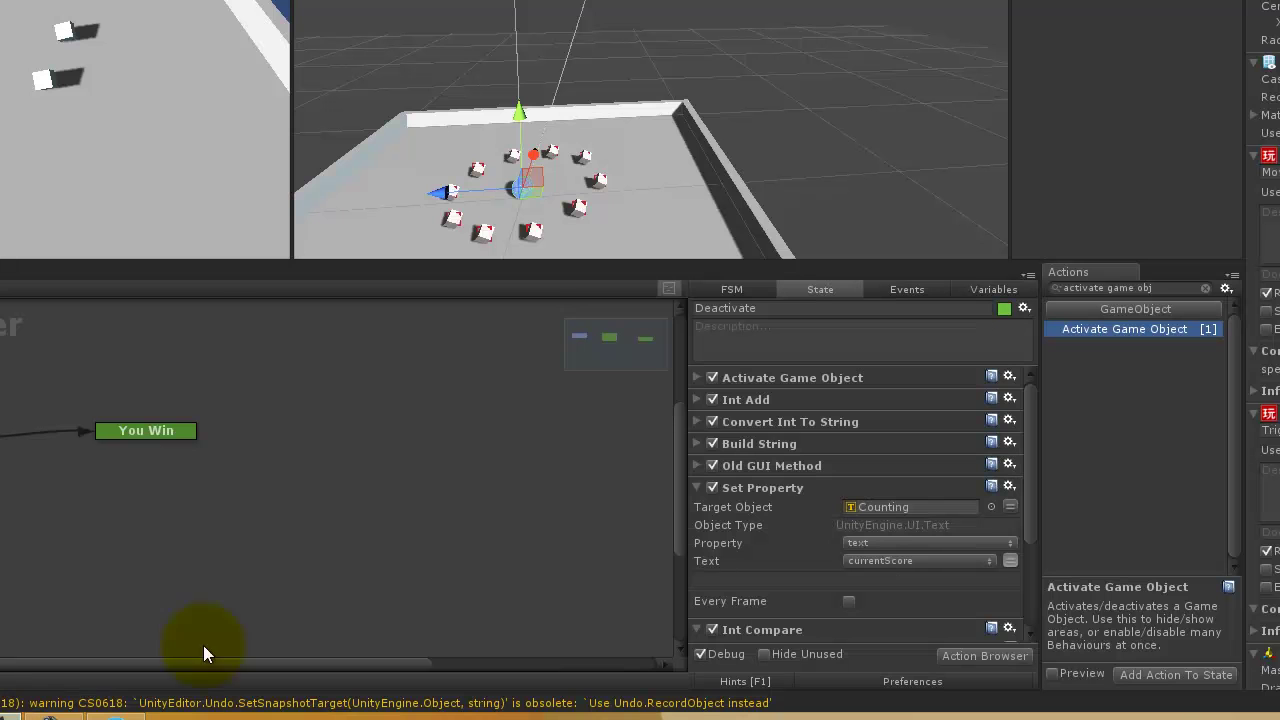
{"action": "left_click", "coordinate": [697, 378]}
{"action": "left_click", "coordinate": [697, 378]}
Collapse Set Property and Int Compare, then set Activate Game Object's target to None.
{"action": "left_click", "coordinate": [695, 488]}
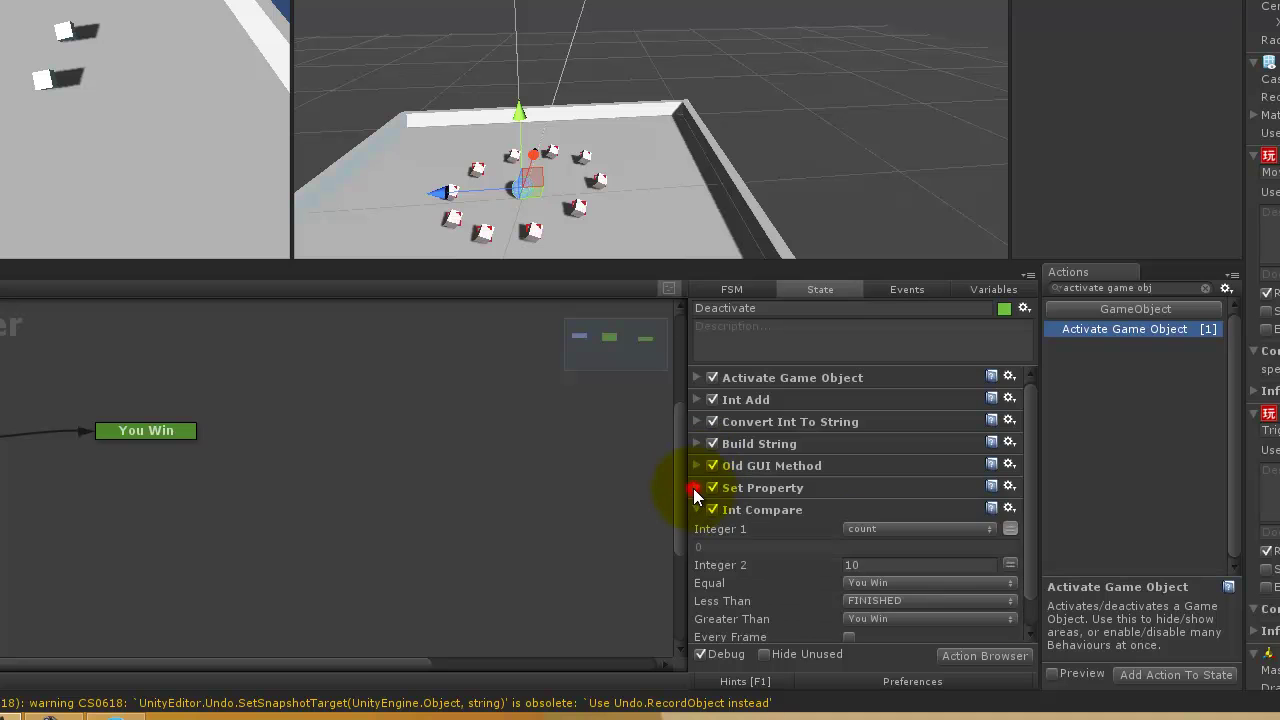
{"action": "left_click", "coordinate": [695, 503]}
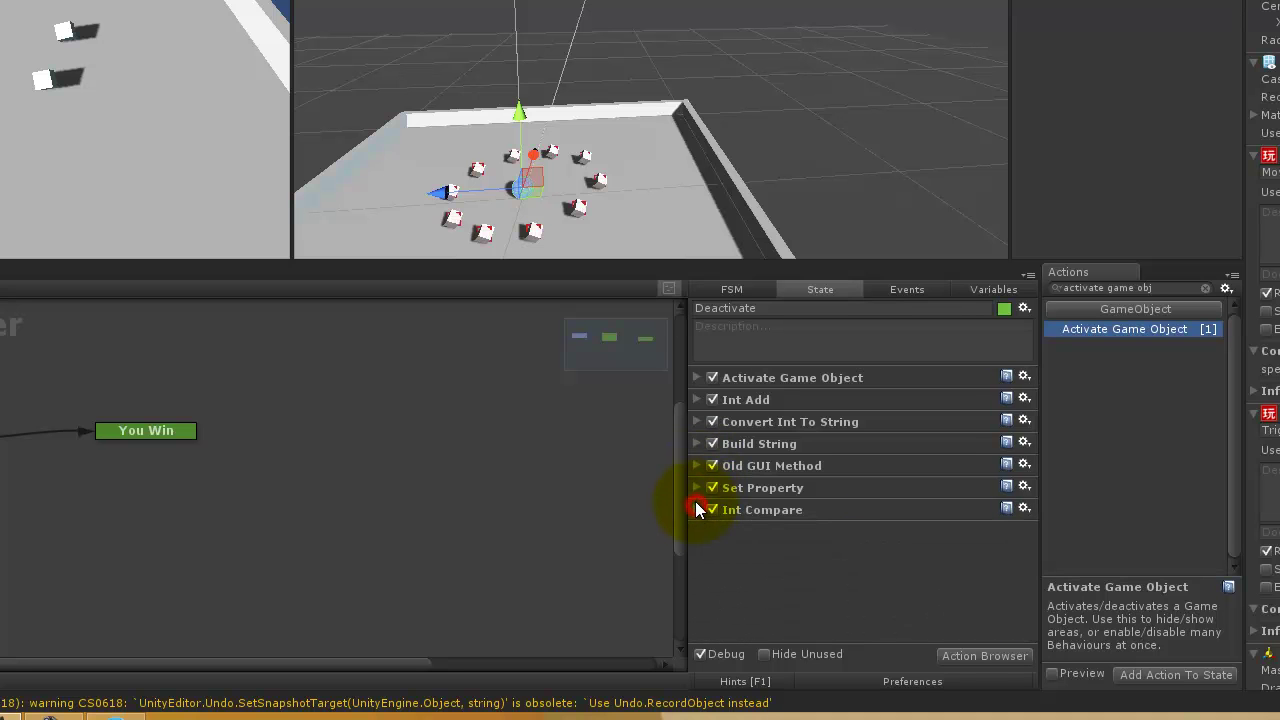
{"action": "left_click", "coordinate": [697, 378]}
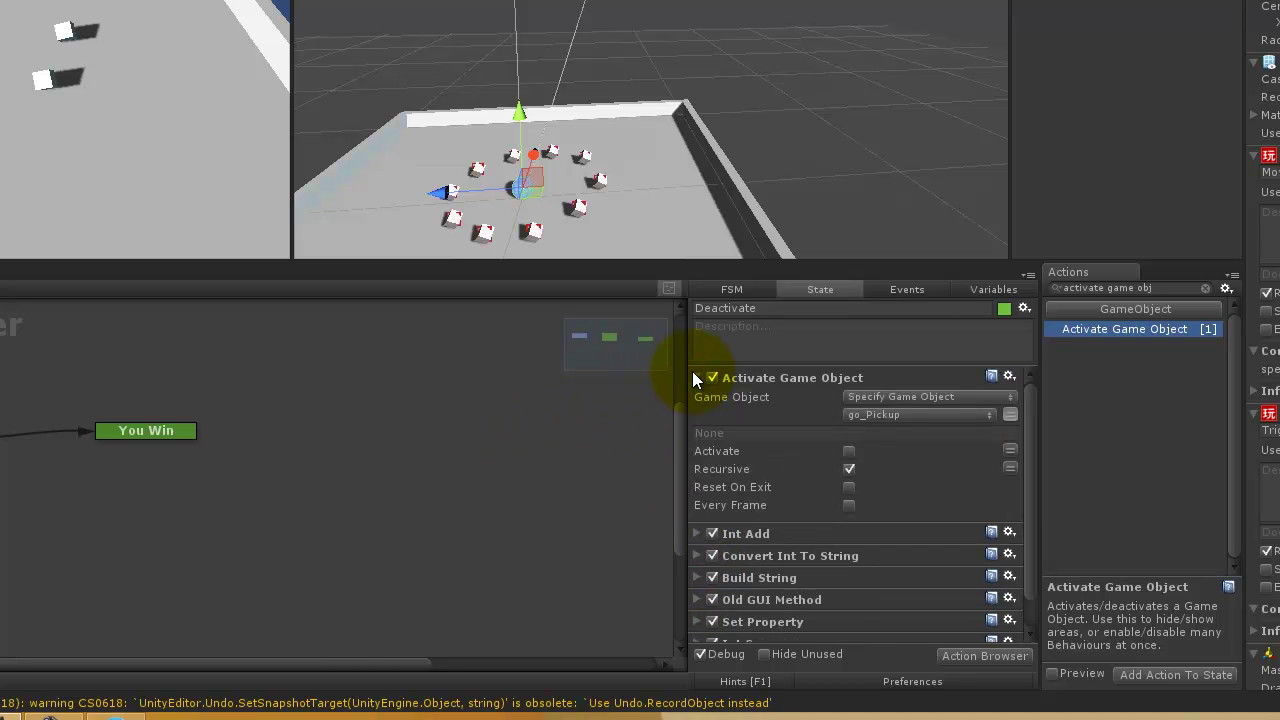
{"action": "left_click", "coordinate": [877, 414]}
{"action": "left_click", "coordinate": [892, 436]}
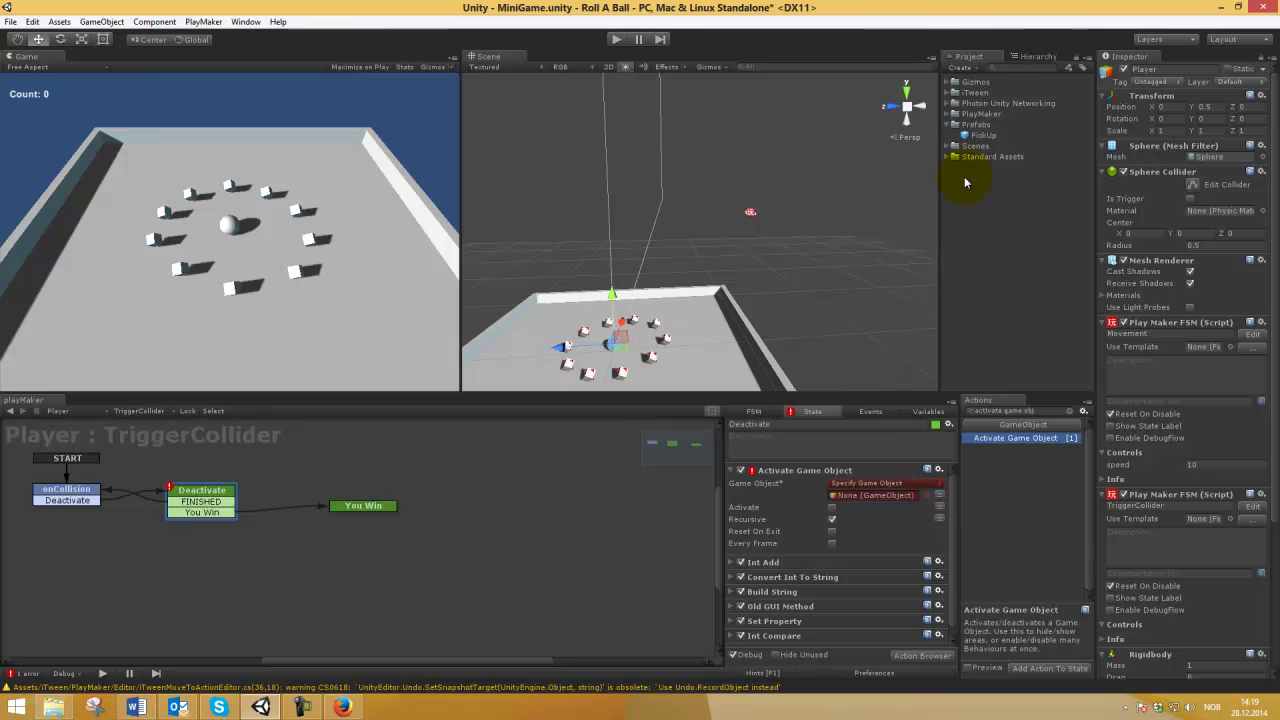
Drag a PickUp from the Hierarchy into Activate Game Object's Game Object field.
{"action": "left_click", "coordinate": [1024, 58]}
{"action": "left_click_drag", "start_coordinate": [984, 147], "coordinate": [871, 501]}
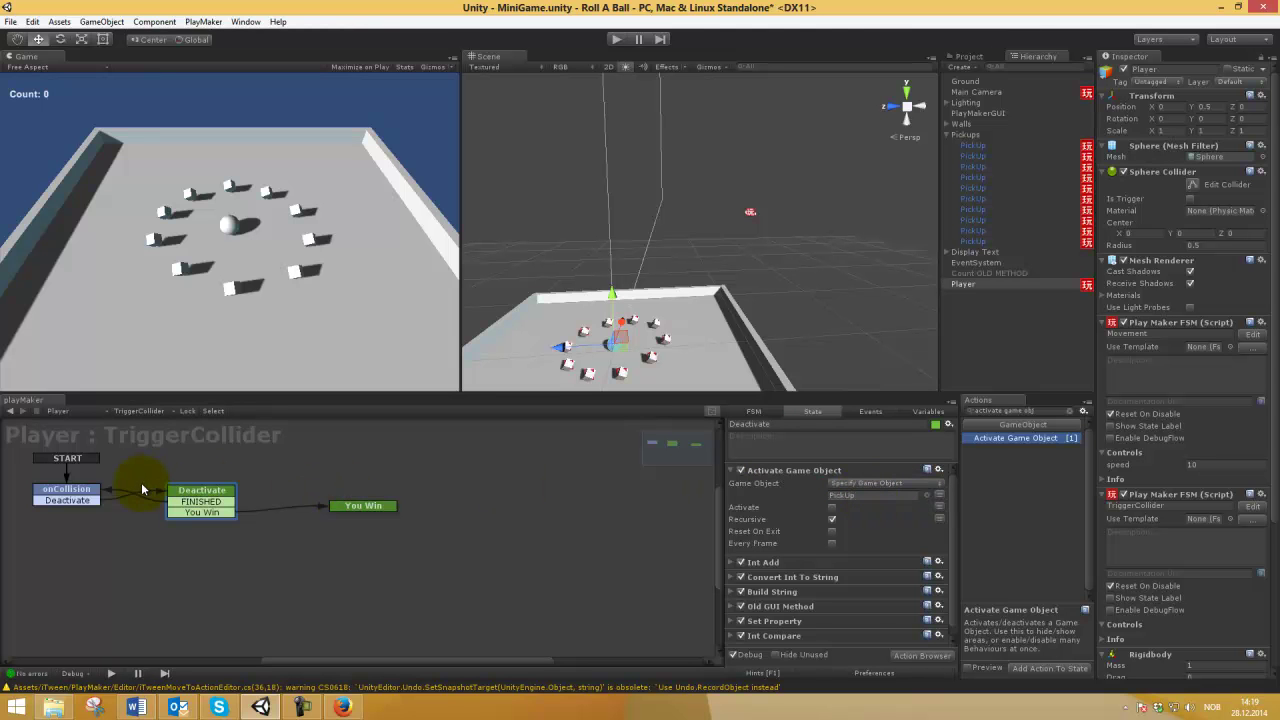
{"action": "left_click", "coordinate": [80, 490]}
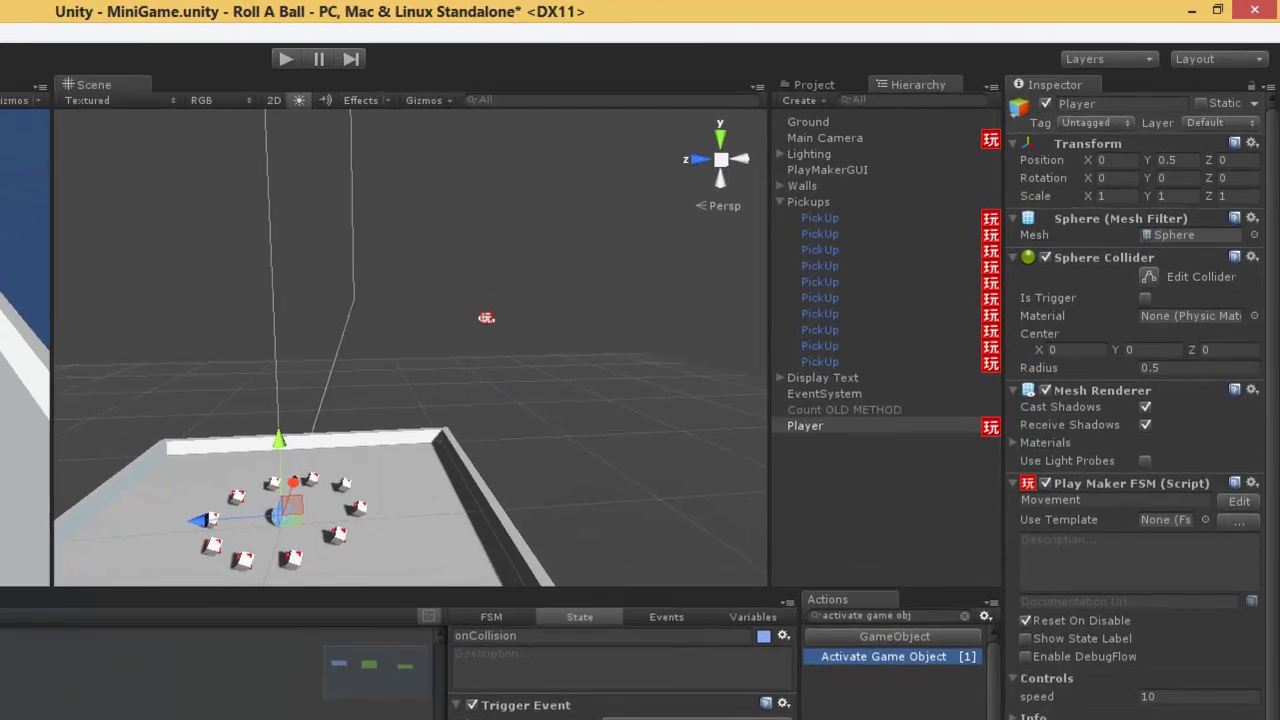
Play-test rolling the ball down, up and left across the board, then stop.
{"action": "left_click", "coordinate": [285, 58]}
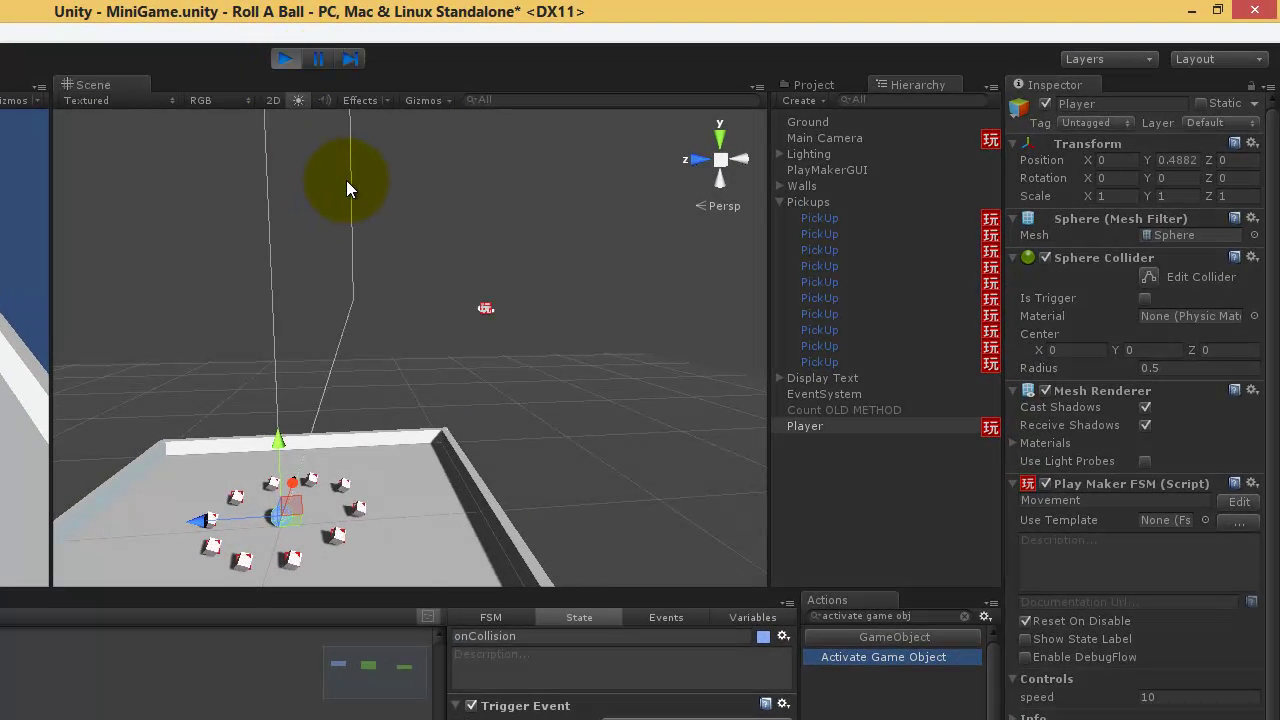
{"action": "key", "text": "Down"}
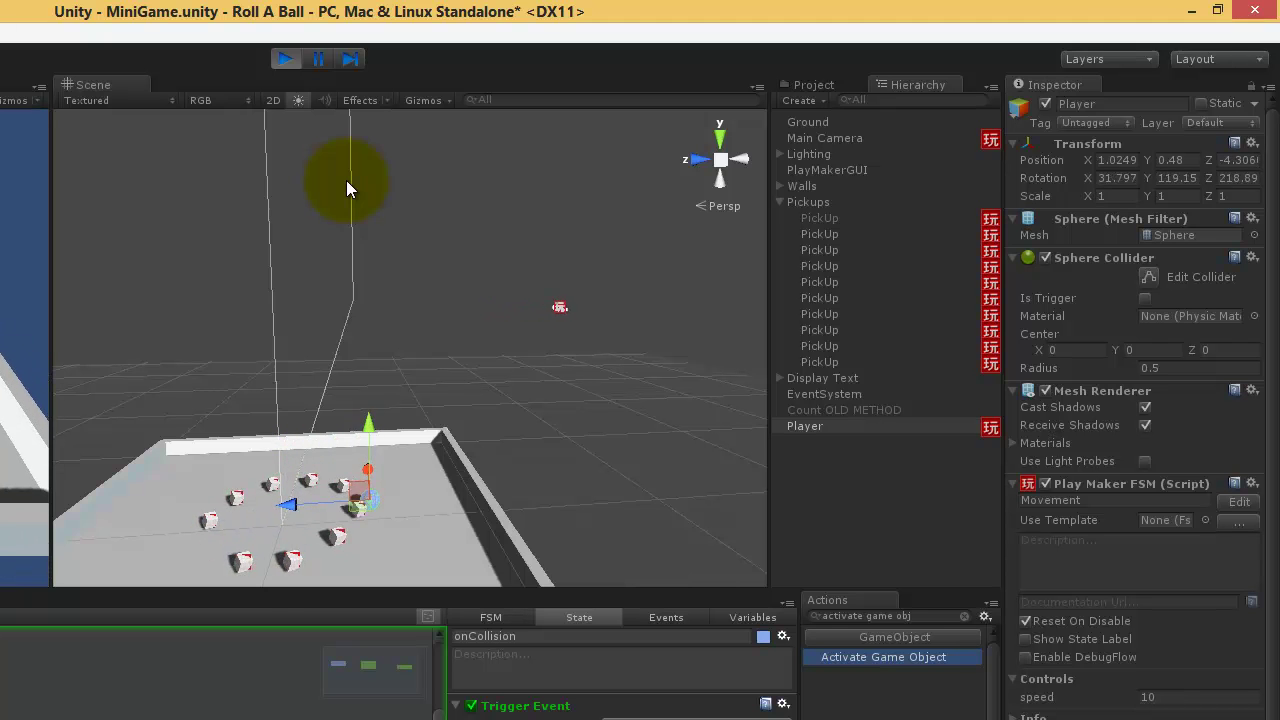
{"action": "key", "text": "Up"}
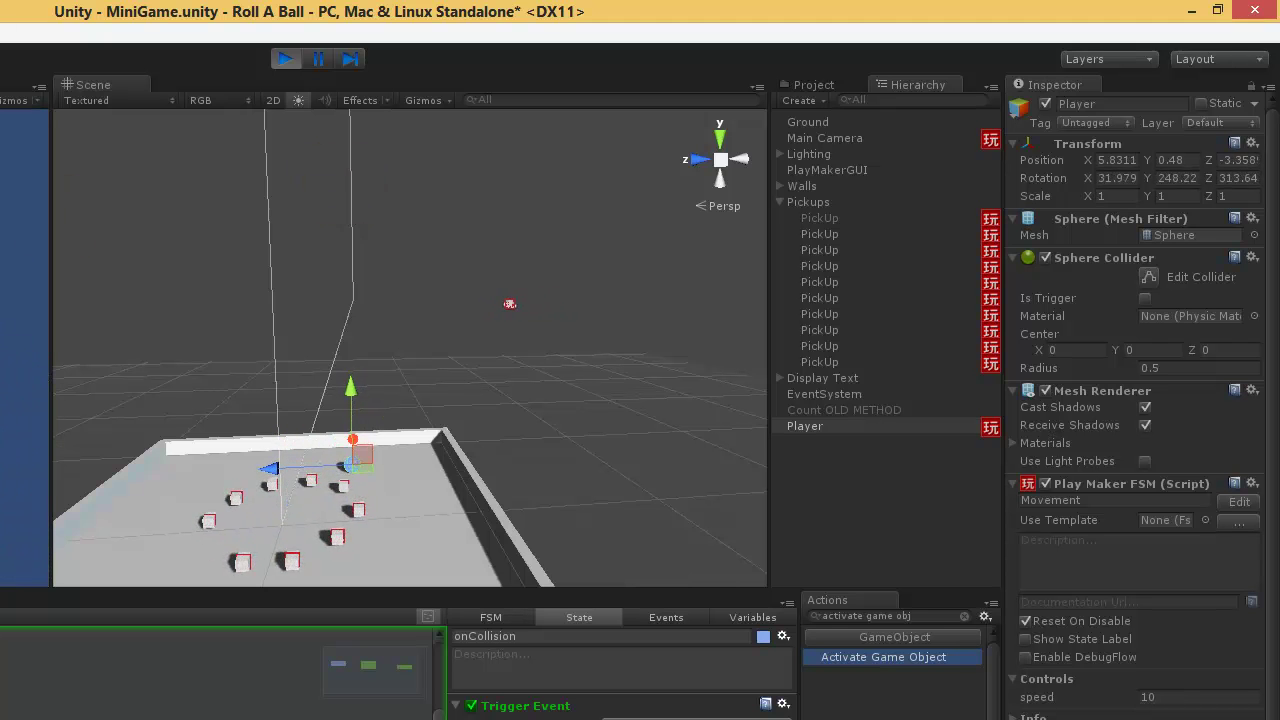
{"action": "key", "text": "Left"}
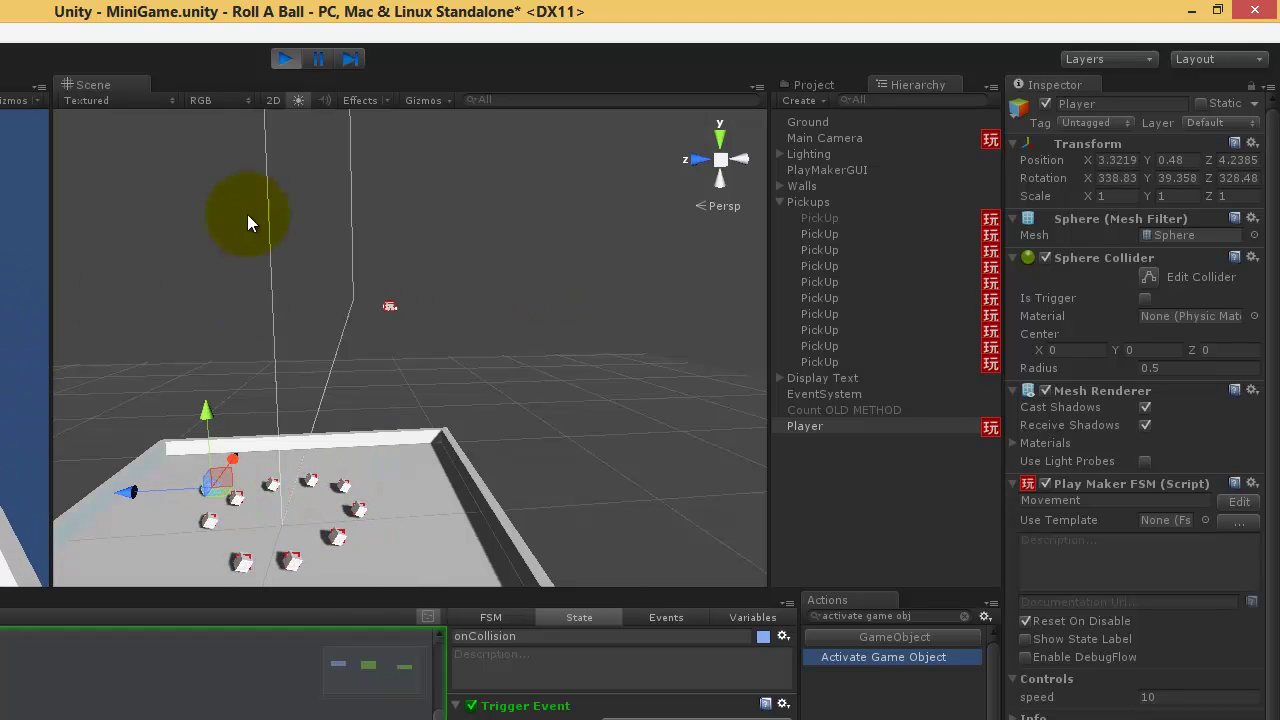
{"action": "left_click", "coordinate": [287, 58]}
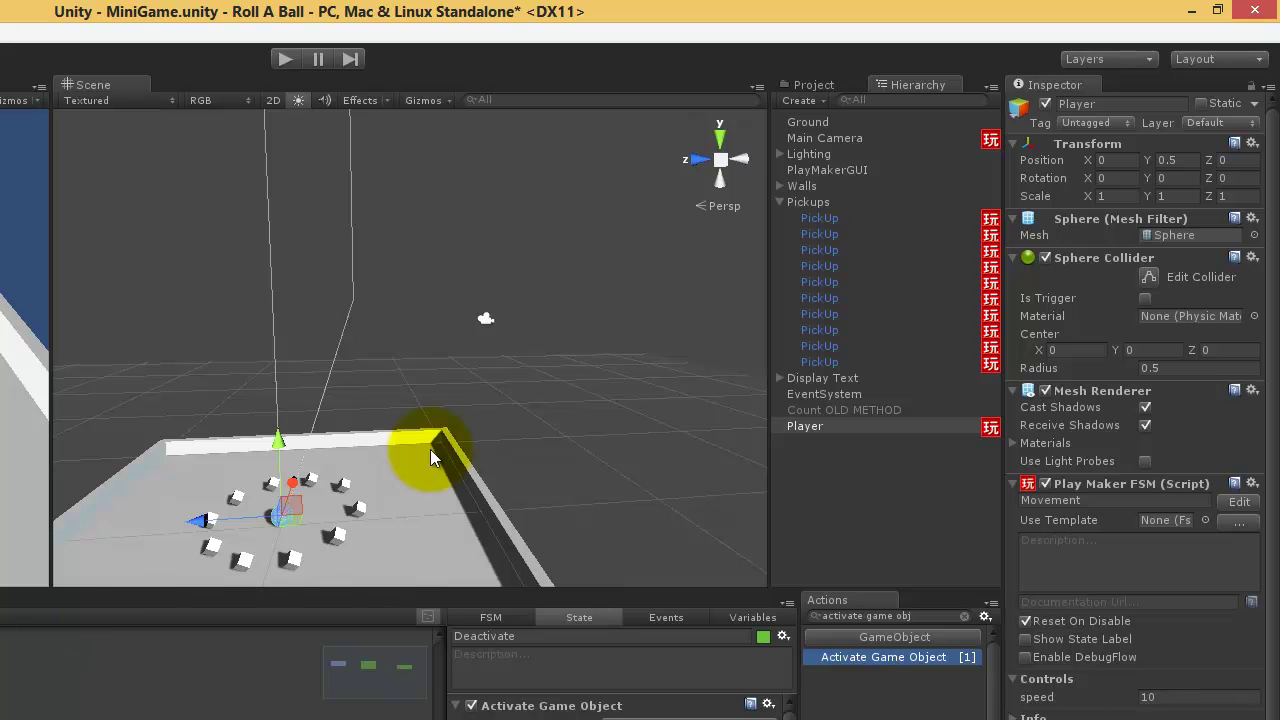
Place the PickUp prefab in the scene, play-test rolling, then view the Deactivate state's actions.
{"action": "left_click", "coordinate": [815, 84]}
{"action": "left_click_drag", "start_coordinate": [820, 202], "coordinate": [520, 515]}
{"action": "left_click", "coordinate": [287, 59]}
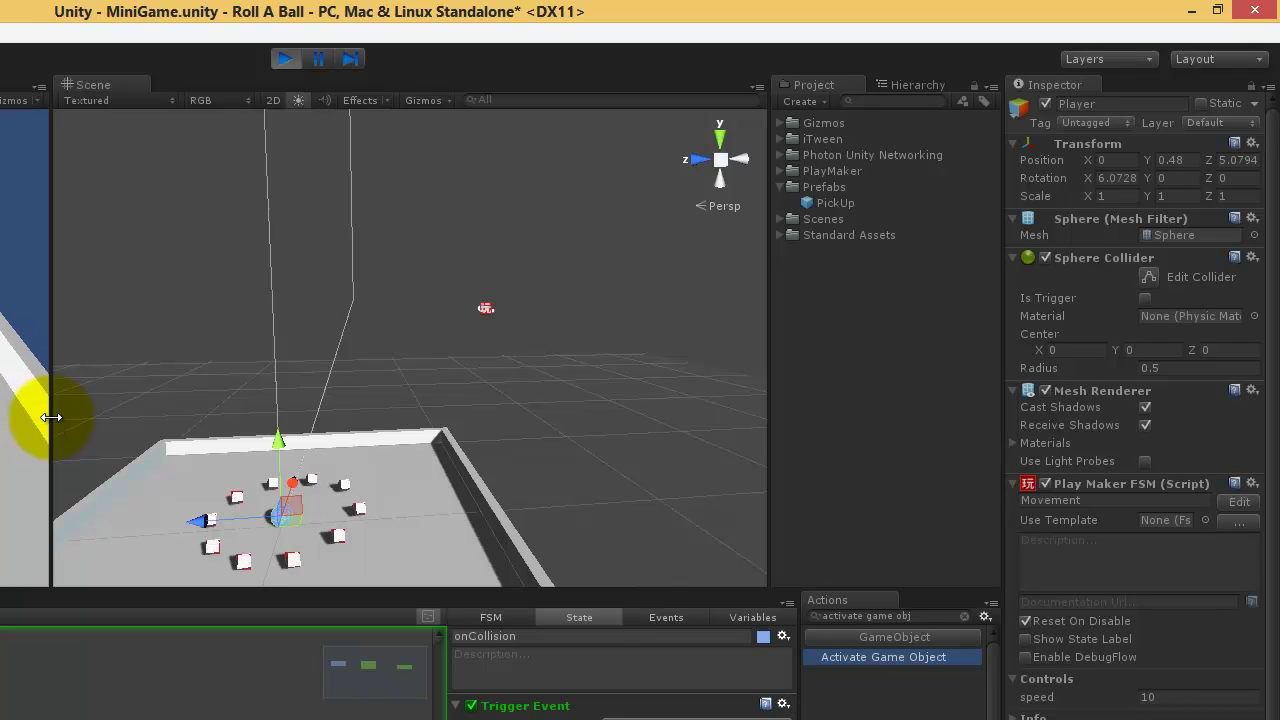
{"action": "key", "text": "Down"}
{"action": "key", "text": "Right"}
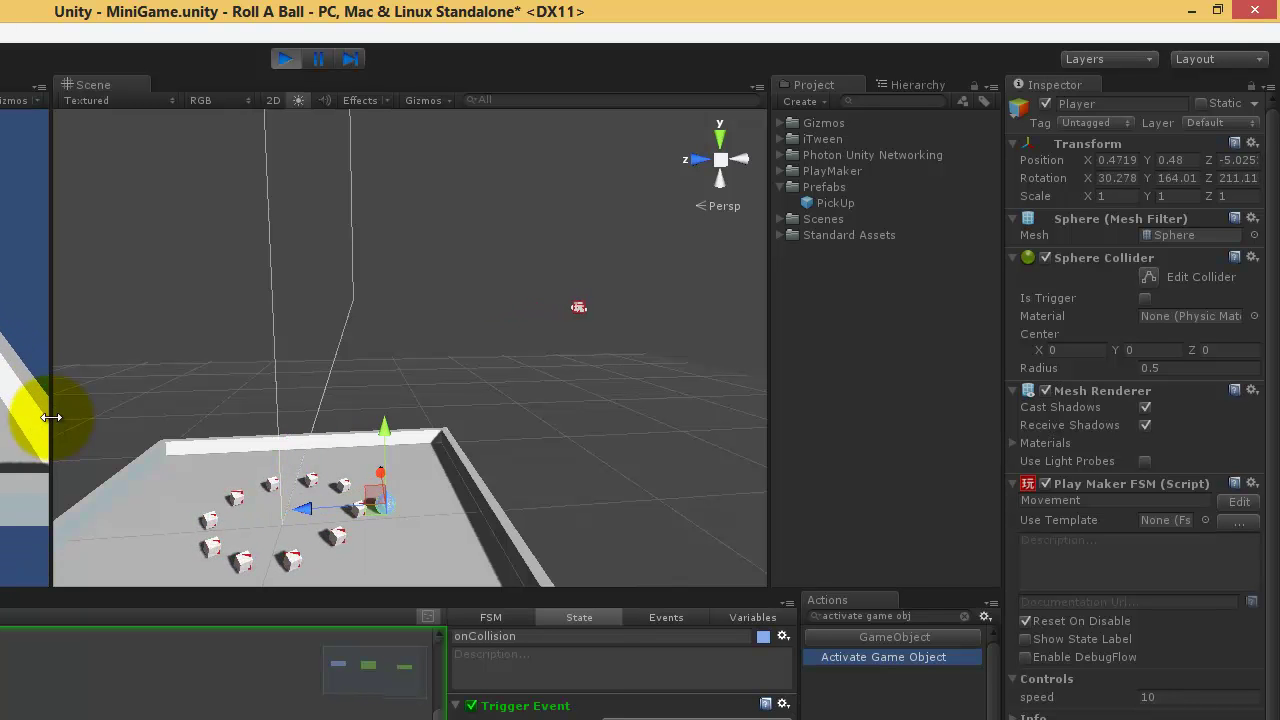
{"action": "left_click", "coordinate": [286, 59]}
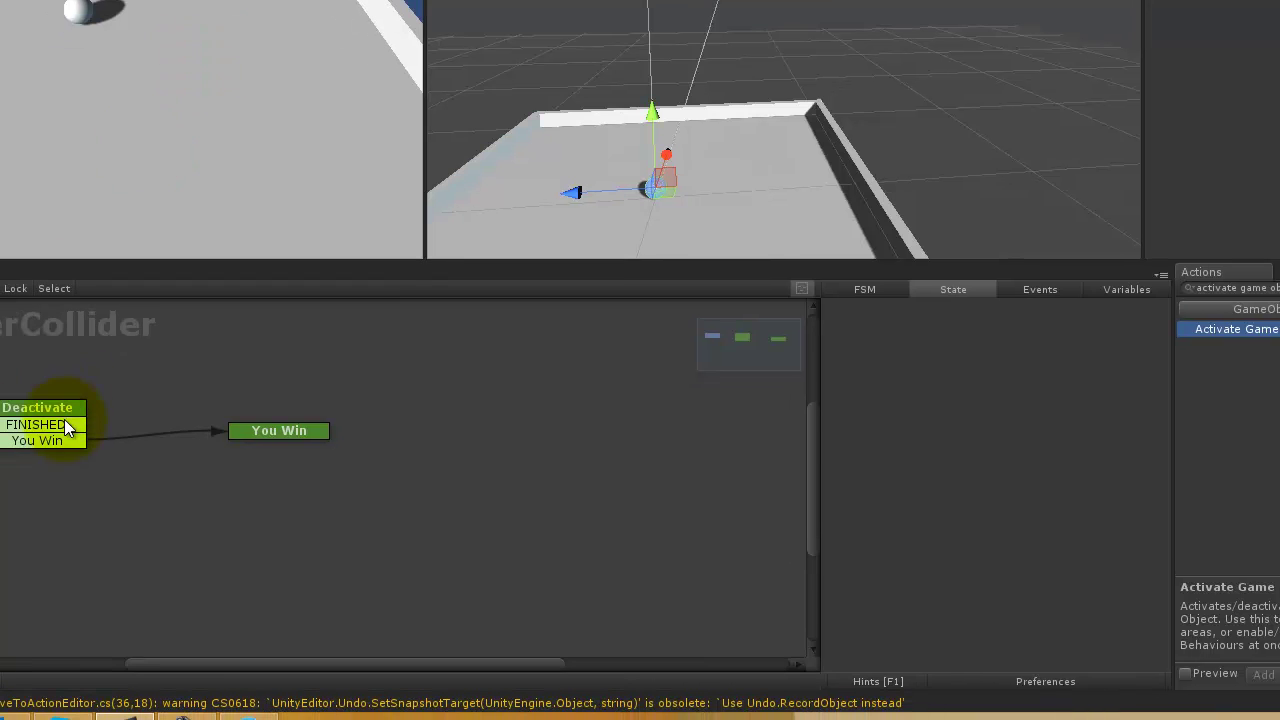
{"action": "left_click", "coordinate": [67, 427]}
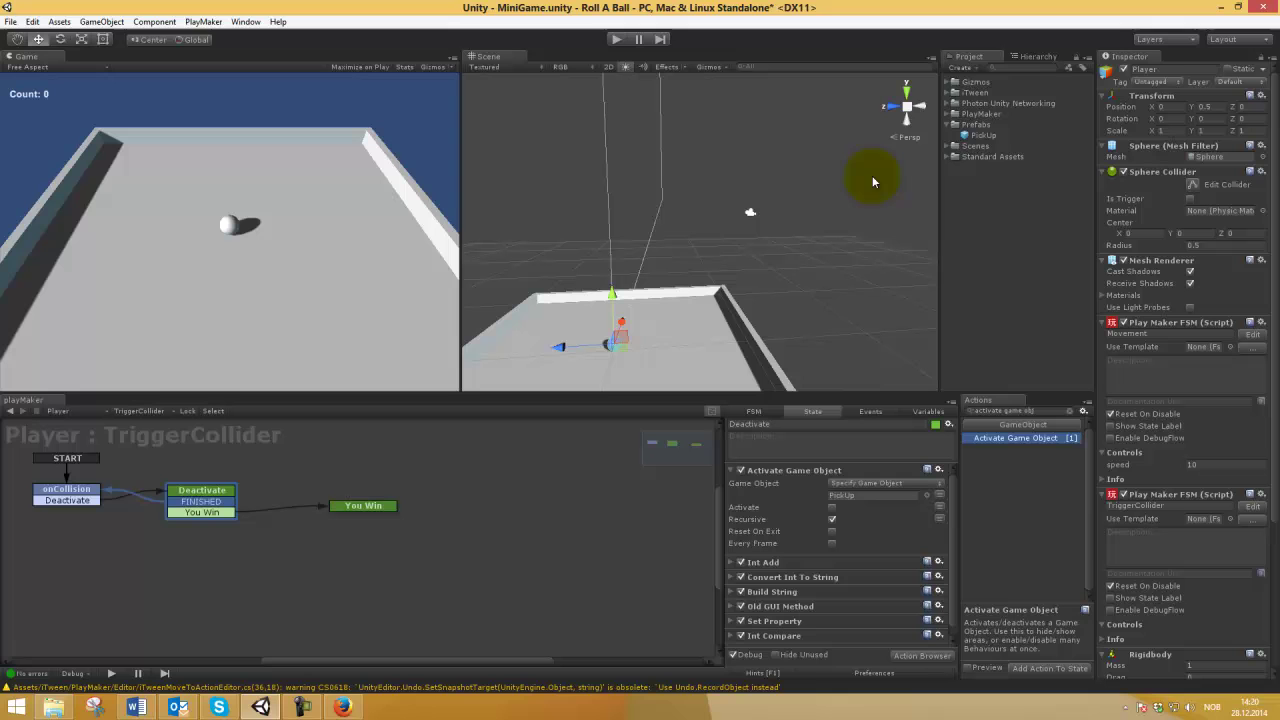
Set the onCollision state's Trigger Event Store Collider to go_Pickup.
{"action": "left_click", "coordinate": [1056, 56]}
{"action": "left_click", "coordinate": [968, 57]}
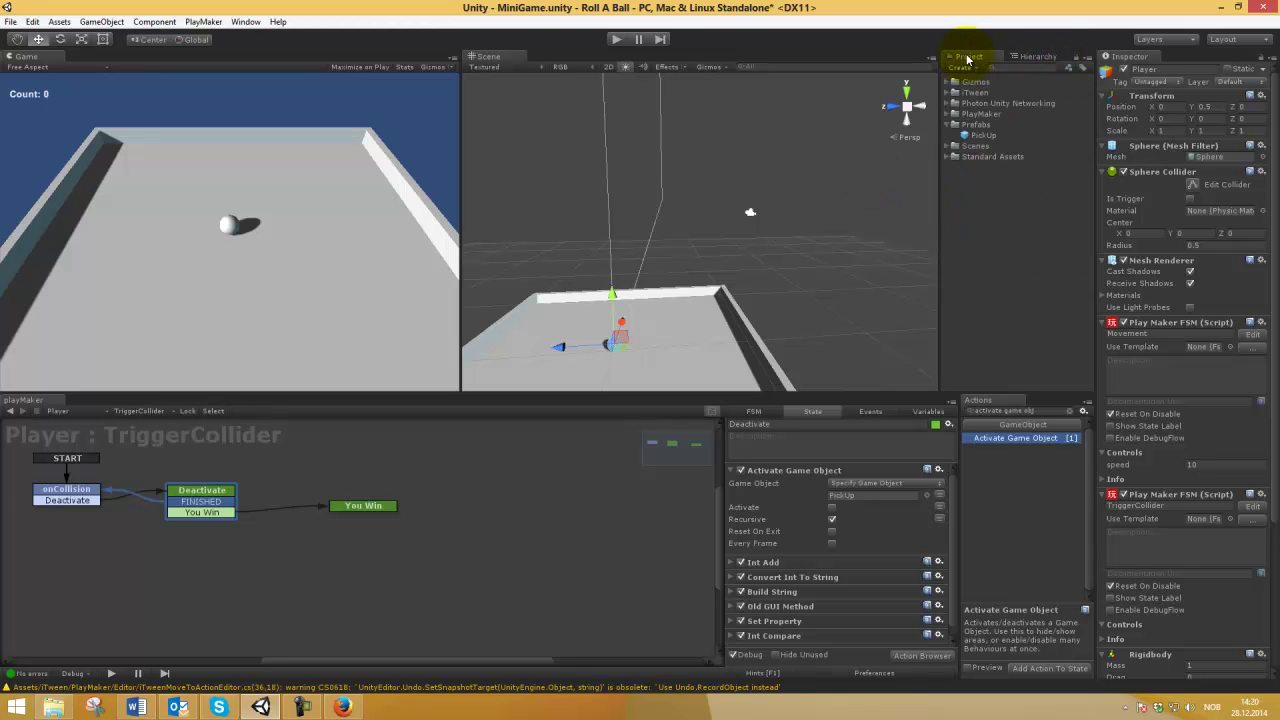
{"action": "left_click", "coordinate": [617, 40]}
{"action": "left_click", "coordinate": [66, 489]}
{"action": "left_click", "coordinate": [928, 411]}
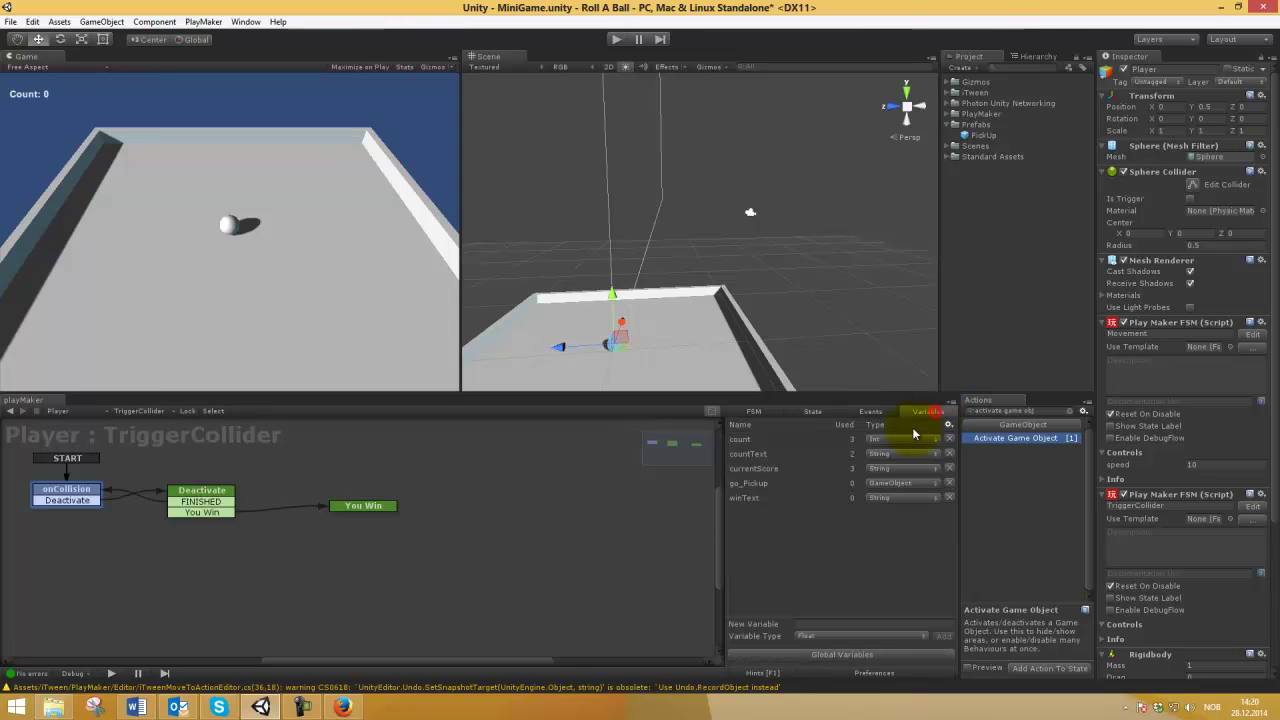
{"action": "left_click", "coordinate": [813, 411]}
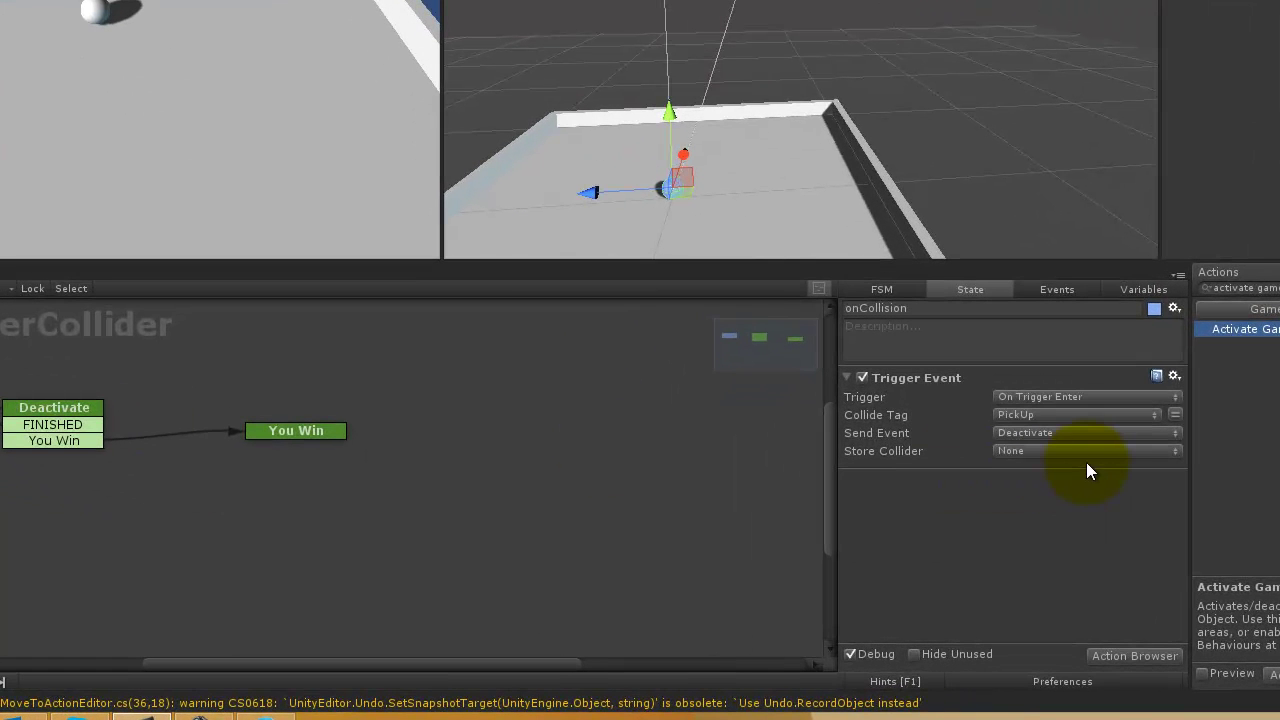
{"action": "left_click", "coordinate": [1082, 455]}
{"action": "left_click", "coordinate": [1085, 489]}
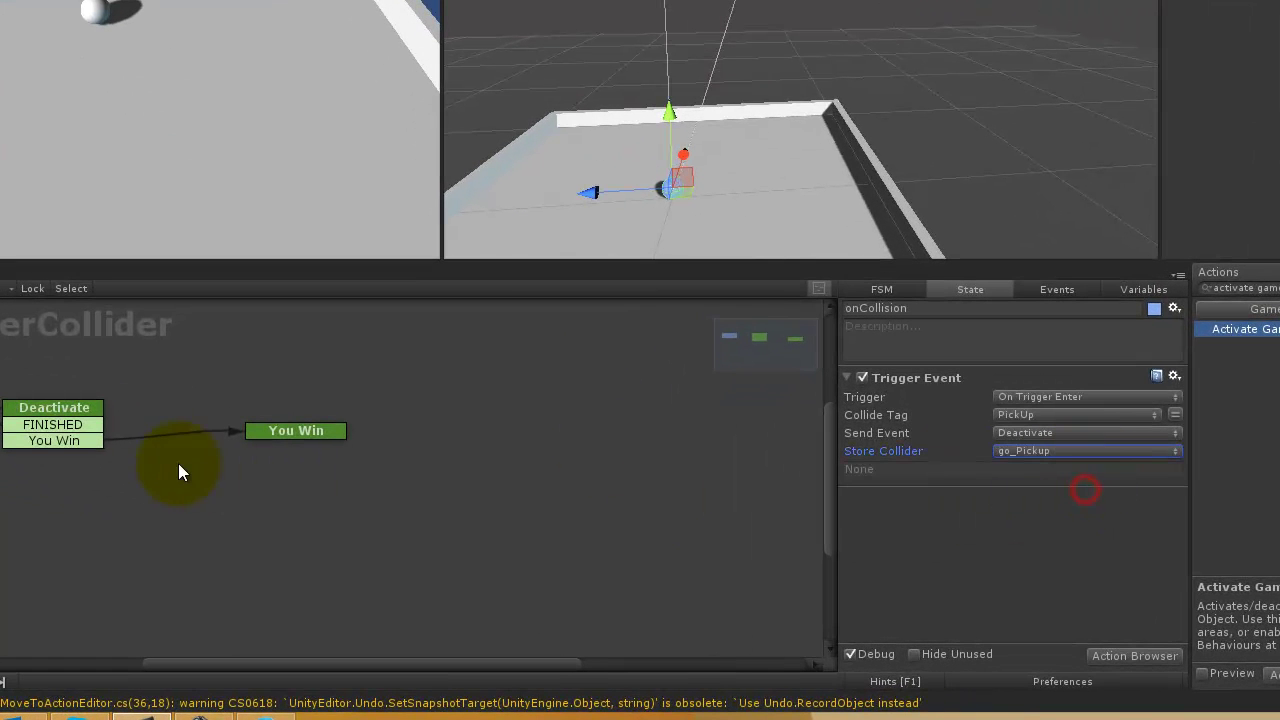
Make Deactivate's Activate Game Object target go_Pickup, then start the game.
{"action": "left_click", "coordinate": [61, 406]}
{"action": "left_click", "coordinate": [1118, 416]}
{"action": "left_click", "coordinate": [1058, 460]}
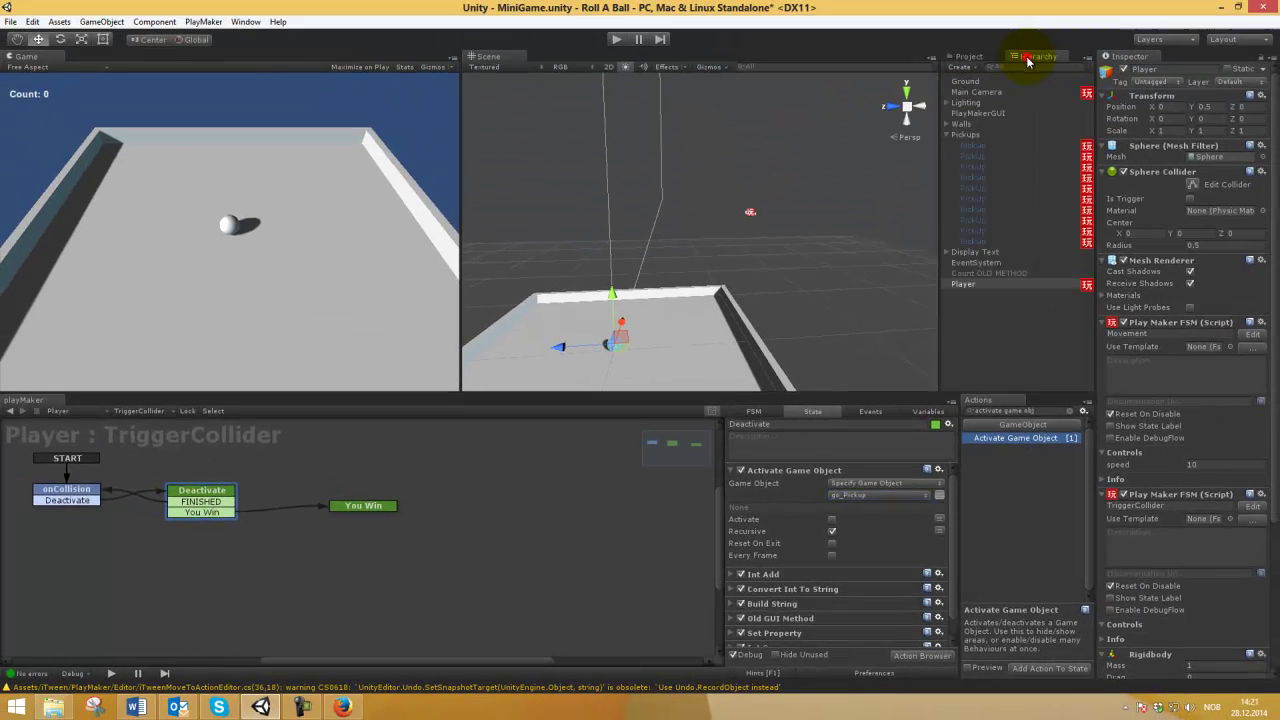
{"action": "left_click", "coordinate": [613, 40]}
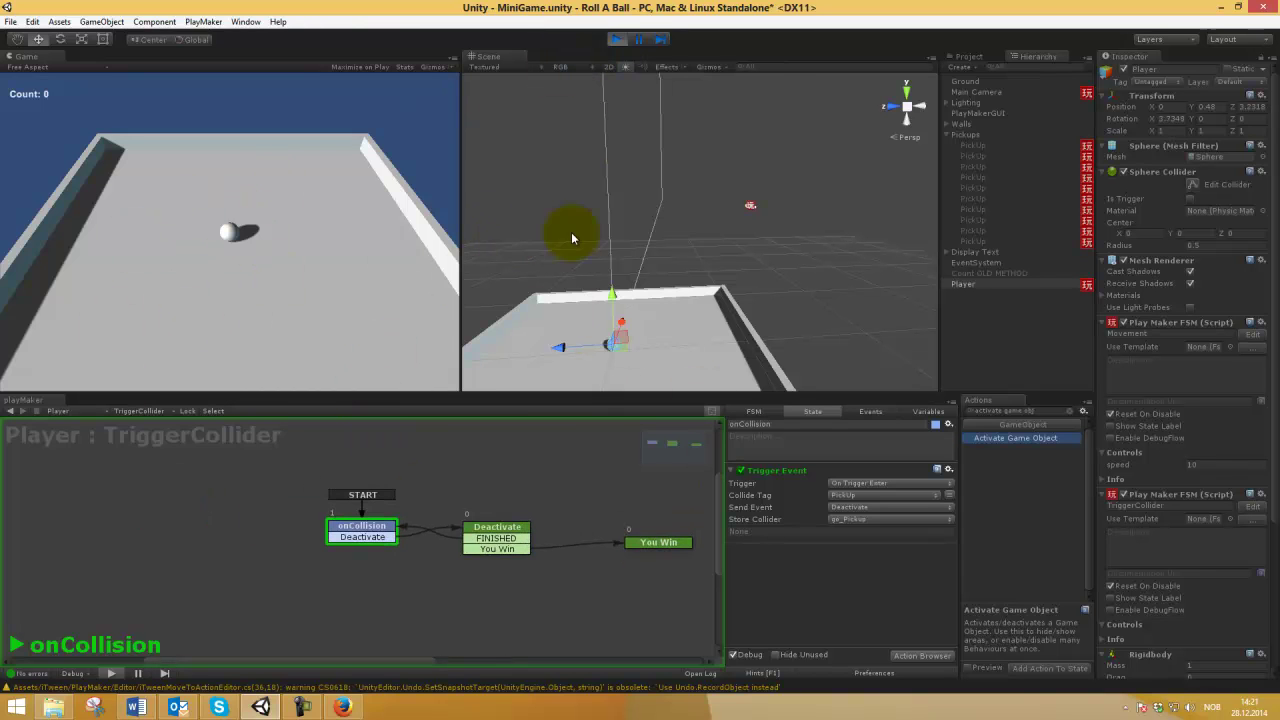
Stop the run and tick the PickUp prefab's active checkbox in the Project tab.
{"action": "left_click", "coordinate": [613, 40]}
{"action": "left_click", "coordinate": [1015, 145]}
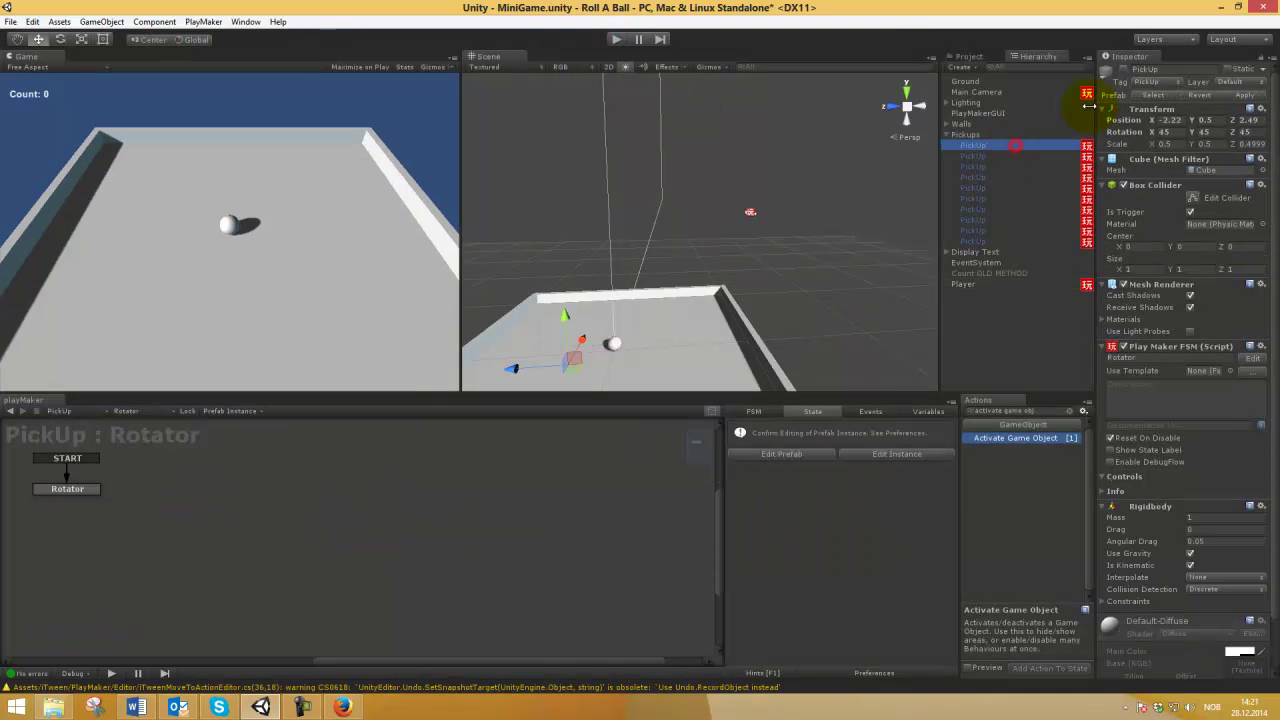
{"action": "left_click", "coordinate": [969, 56]}
{"action": "left_click", "coordinate": [988, 136]}
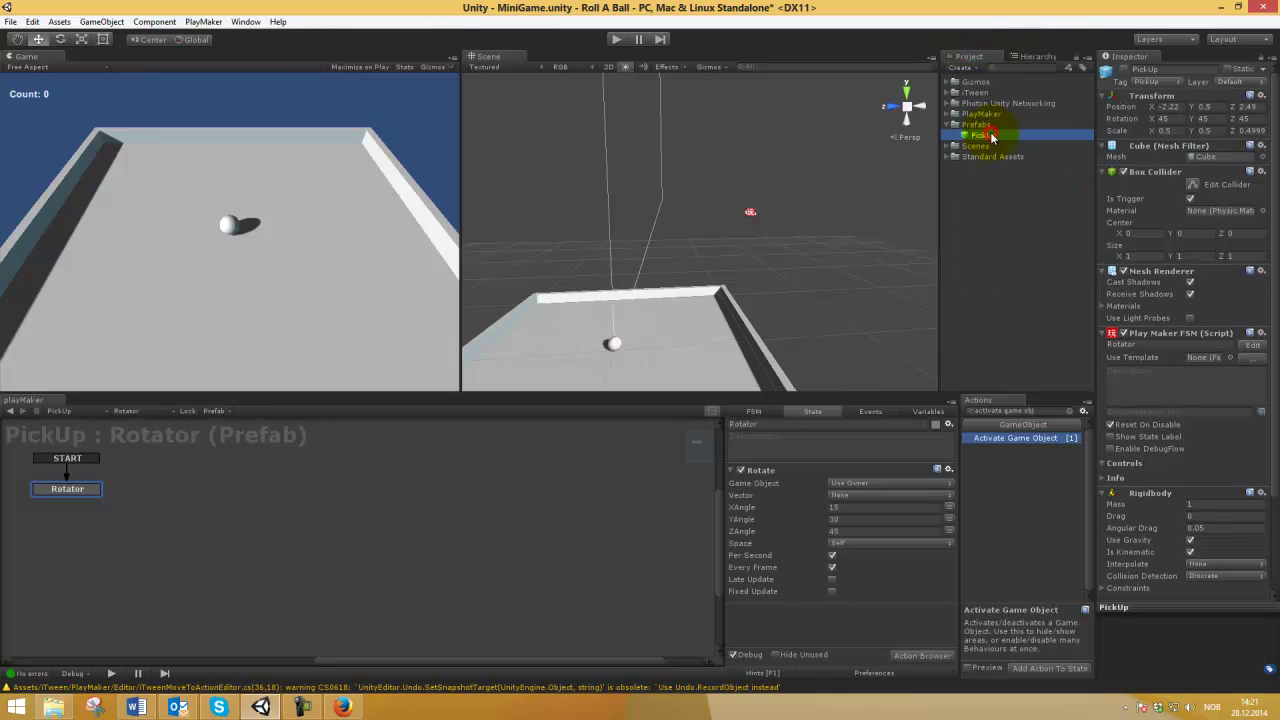
{"action": "left_click", "coordinate": [1124, 69]}
Play-test collecting pickups until the count reaches 5, then return to the tutorial page.
{"action": "left_click", "coordinate": [613, 40]}
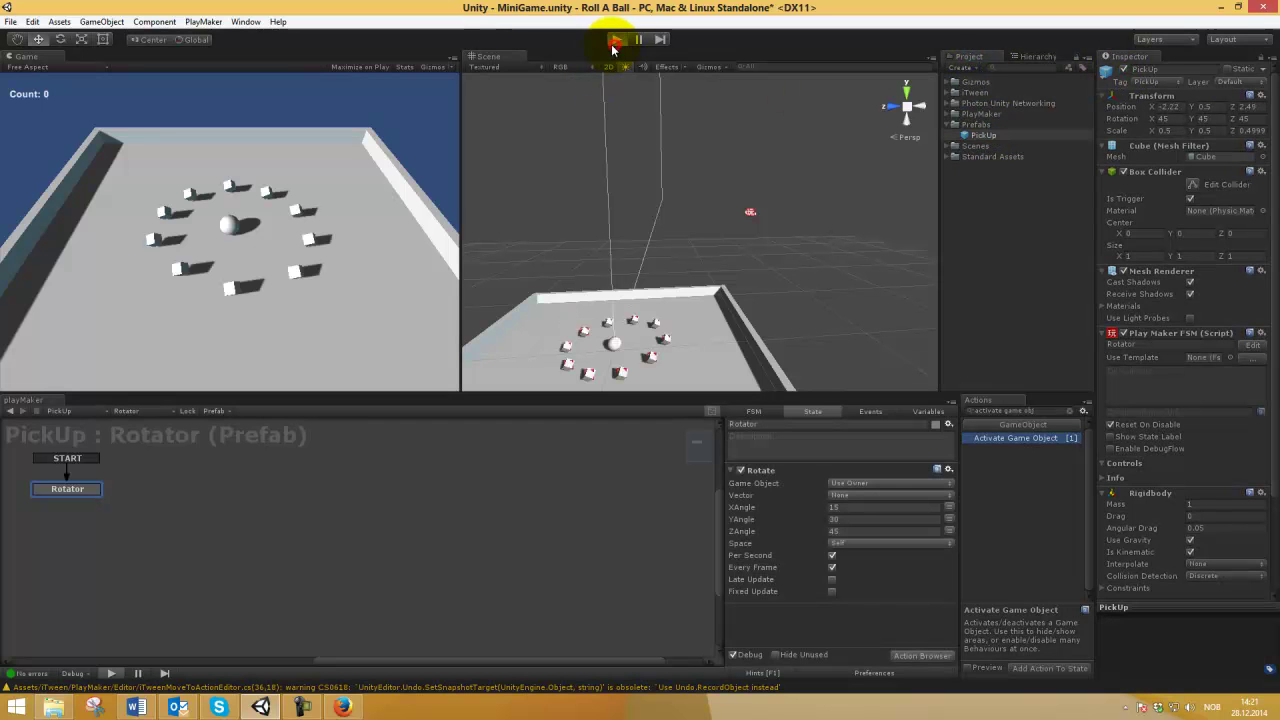
{"action": "left_click", "coordinate": [211, 272]}
{"action": "key", "text": "Down"}
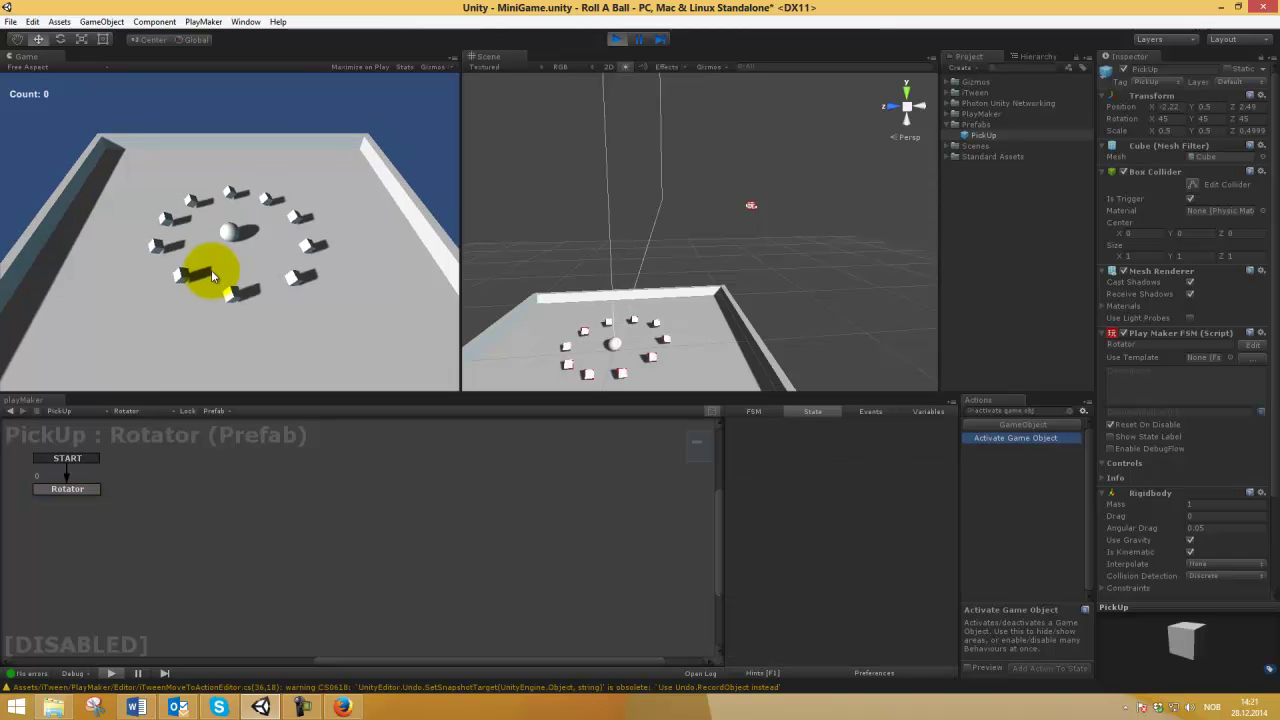
{"action": "key", "text": "Up"}
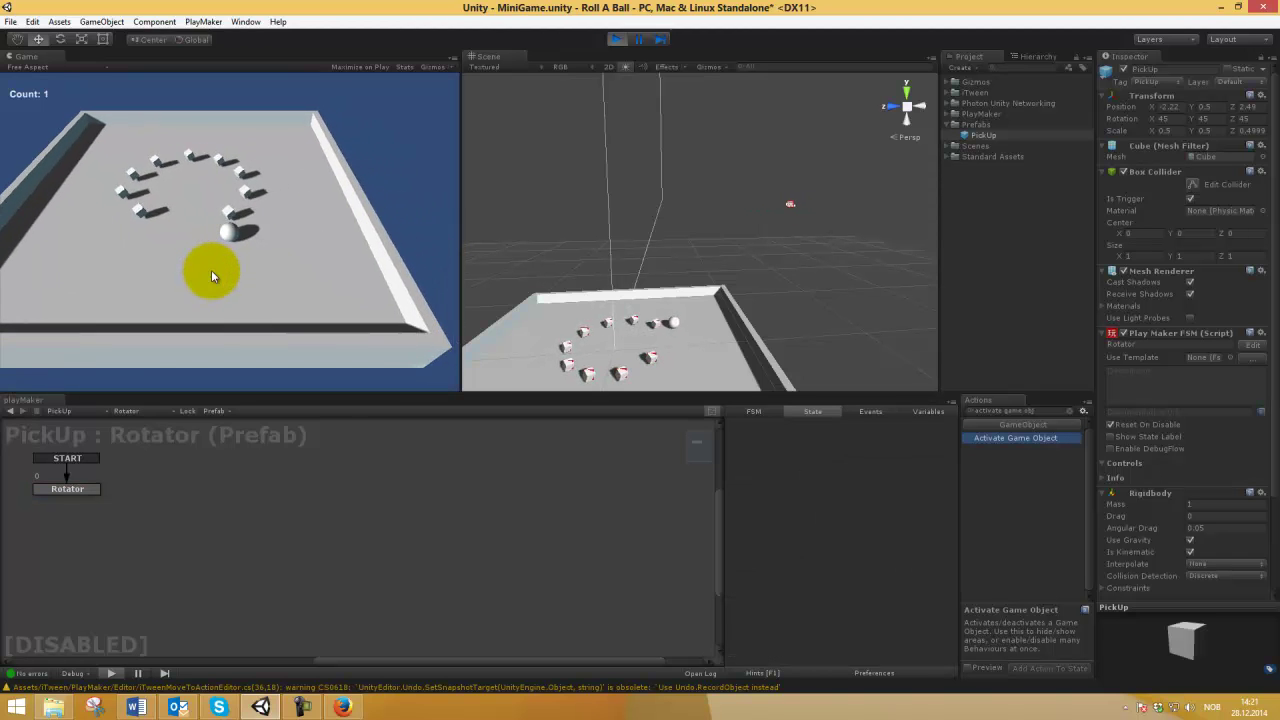
{"action": "key", "text": "Down"}
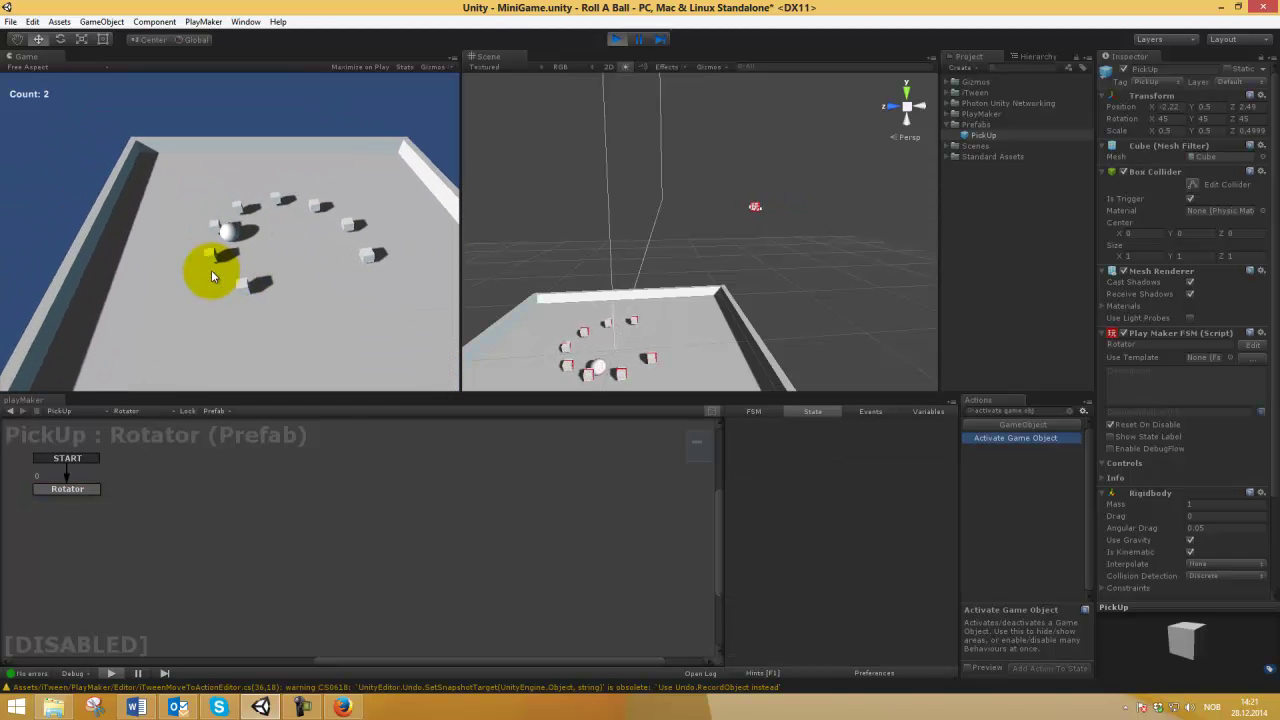
{"action": "left_click", "coordinate": [616, 39]}
{"action": "left_click", "coordinate": [345, 708]}
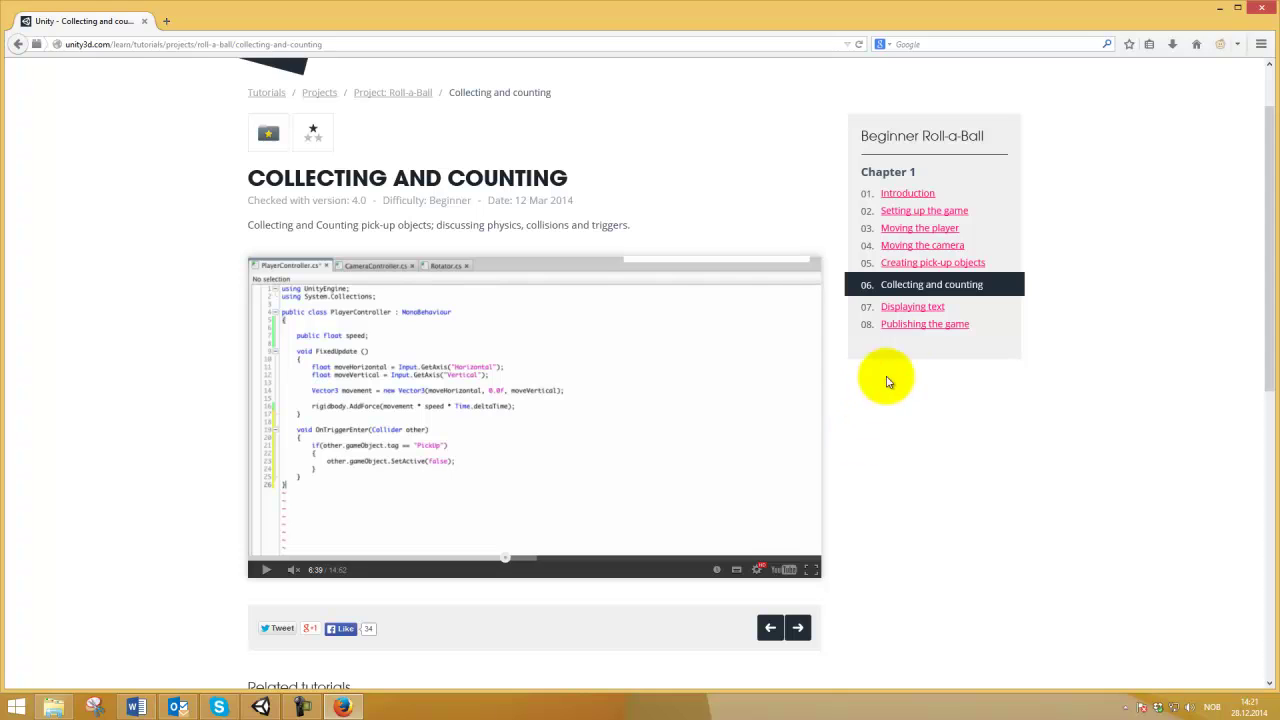
Open the Displaying text tutorial and start its video, skipping ahead to the code.
{"action": "left_click", "coordinate": [903, 310]}
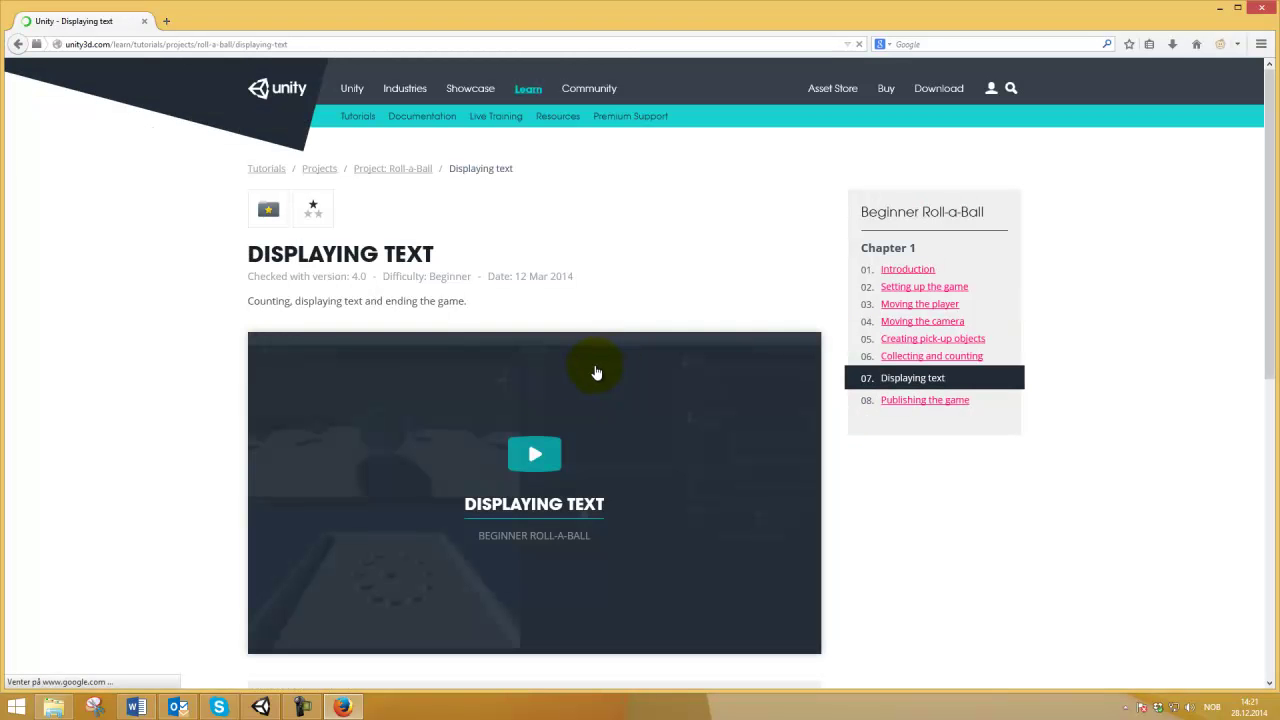
{"action": "left_click", "coordinate": [536, 460]}
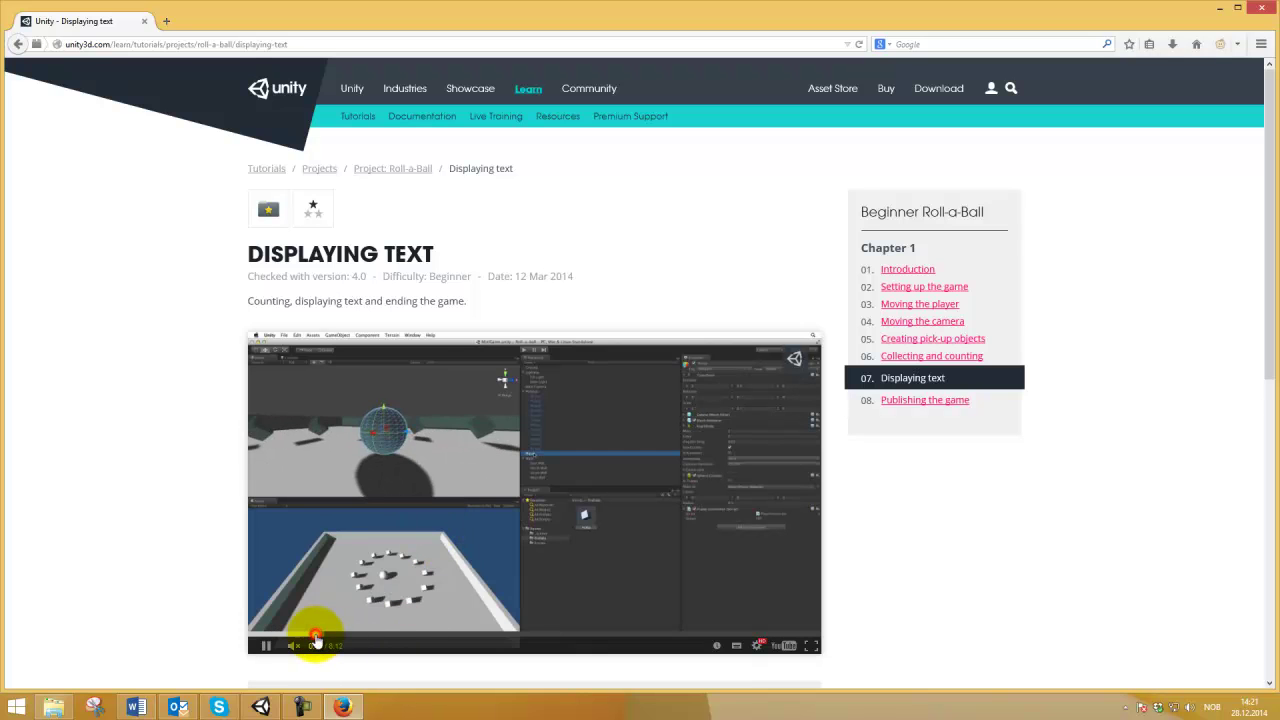
{"action": "left_click", "coordinate": [318, 634]}
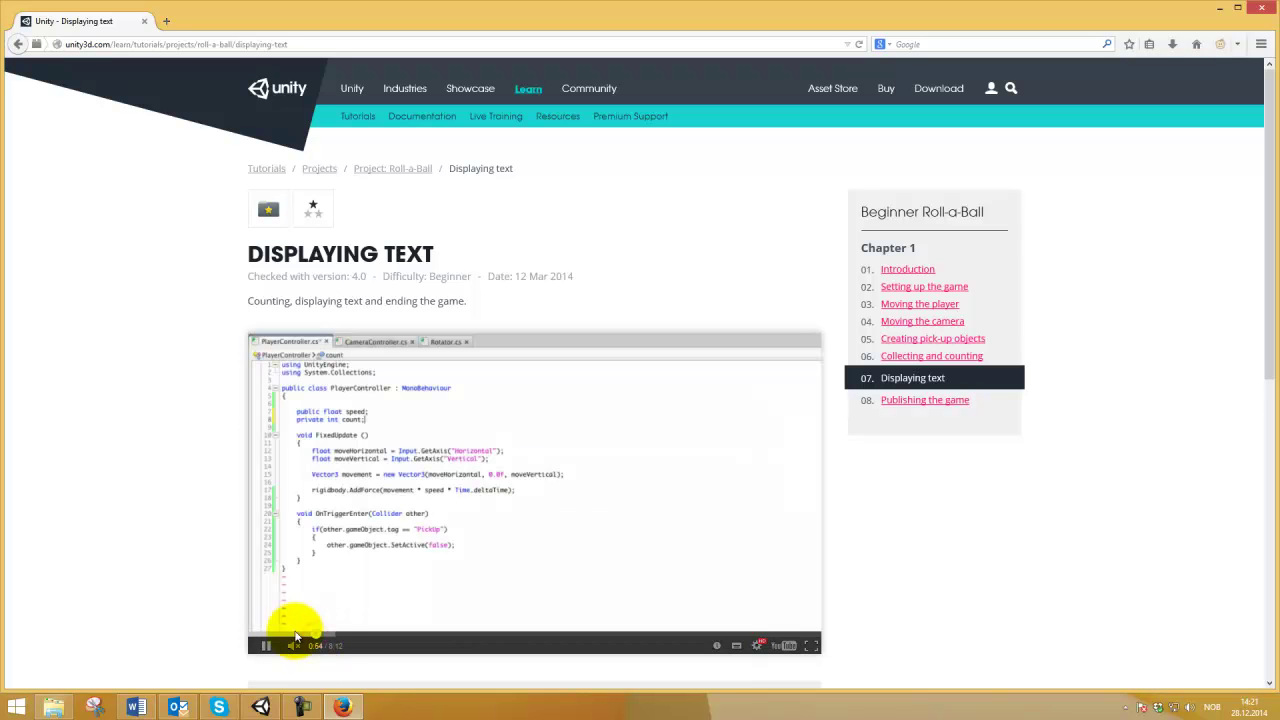
{"action": "left_click", "coordinate": [262, 647]}
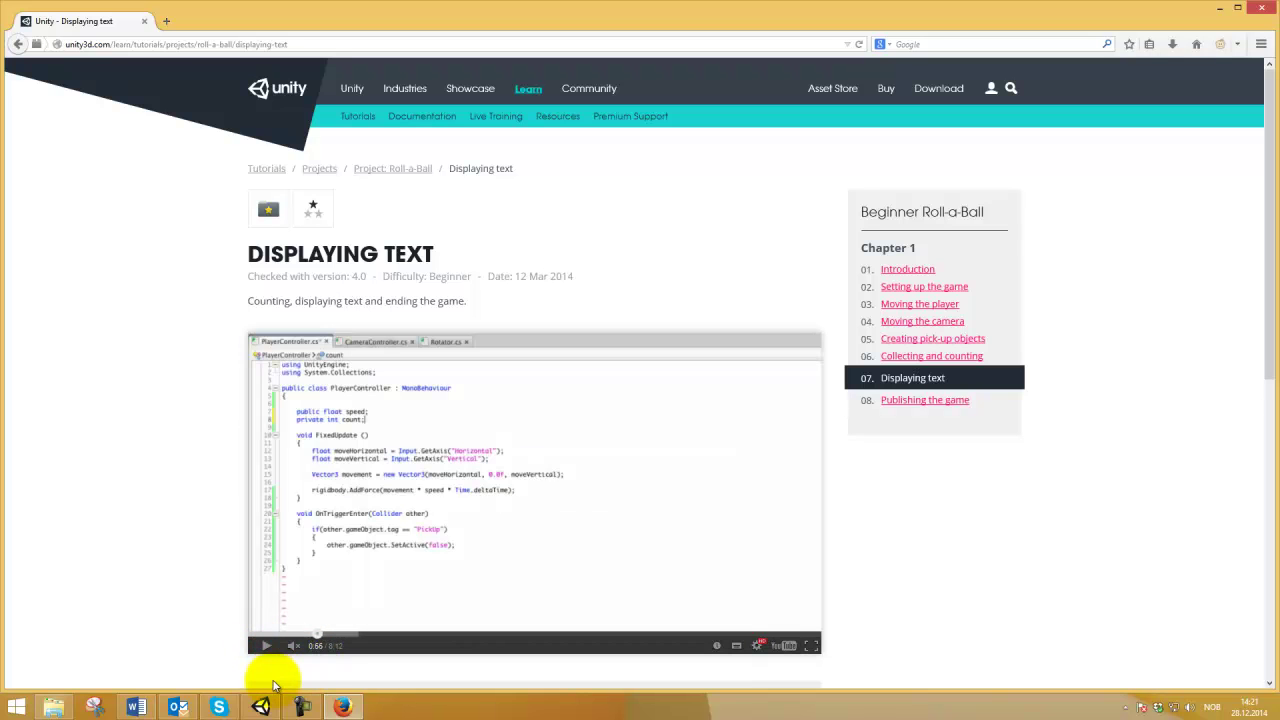
Seek the video to 7:27, pause on SetCountText with winText 'YOU WIN!', and return to Unity.
{"action": "left_click", "coordinate": [385, 634]}
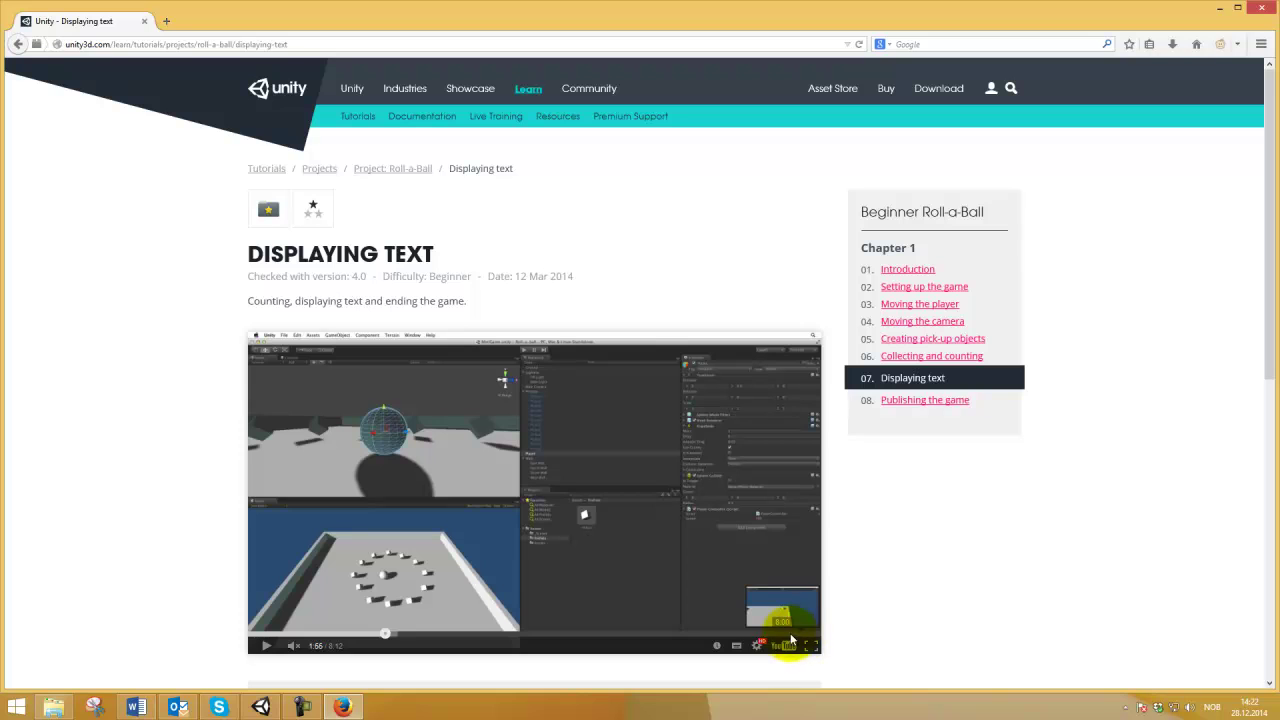
{"action": "left_click", "coordinate": [763, 634]}
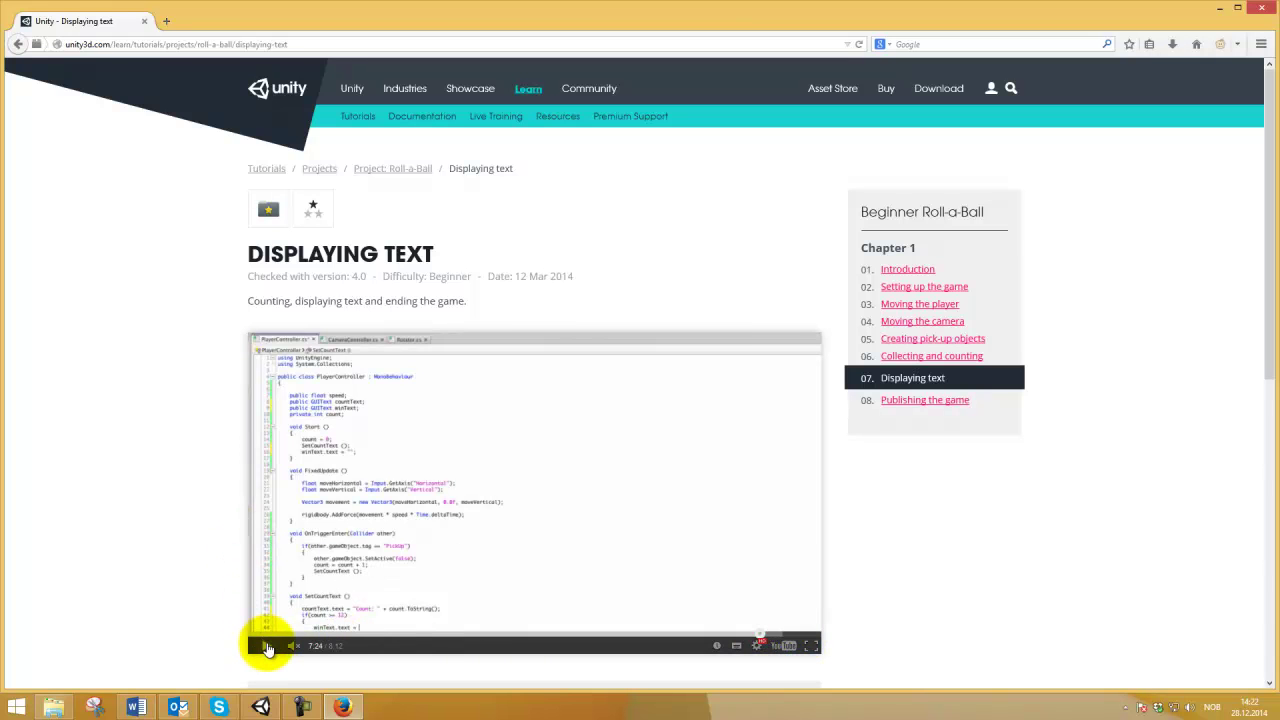
{"action": "left_click", "coordinate": [269, 649]}
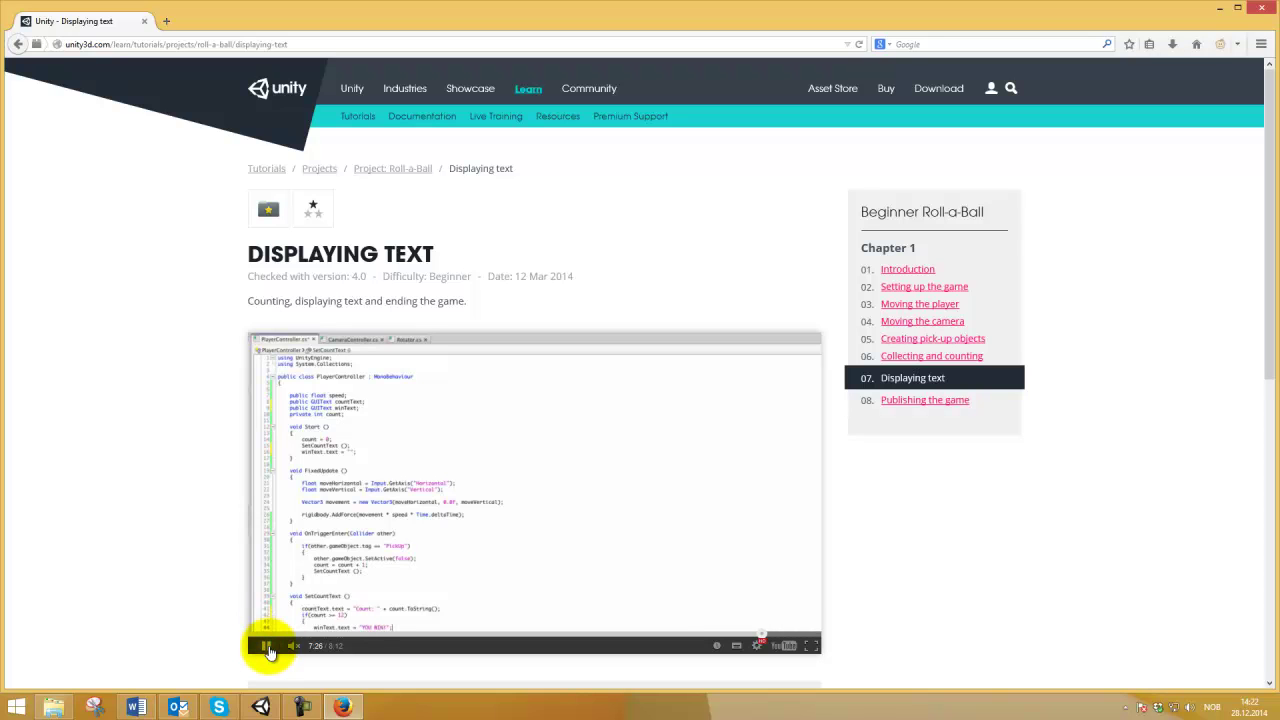
{"action": "left_click", "coordinate": [269, 650]}
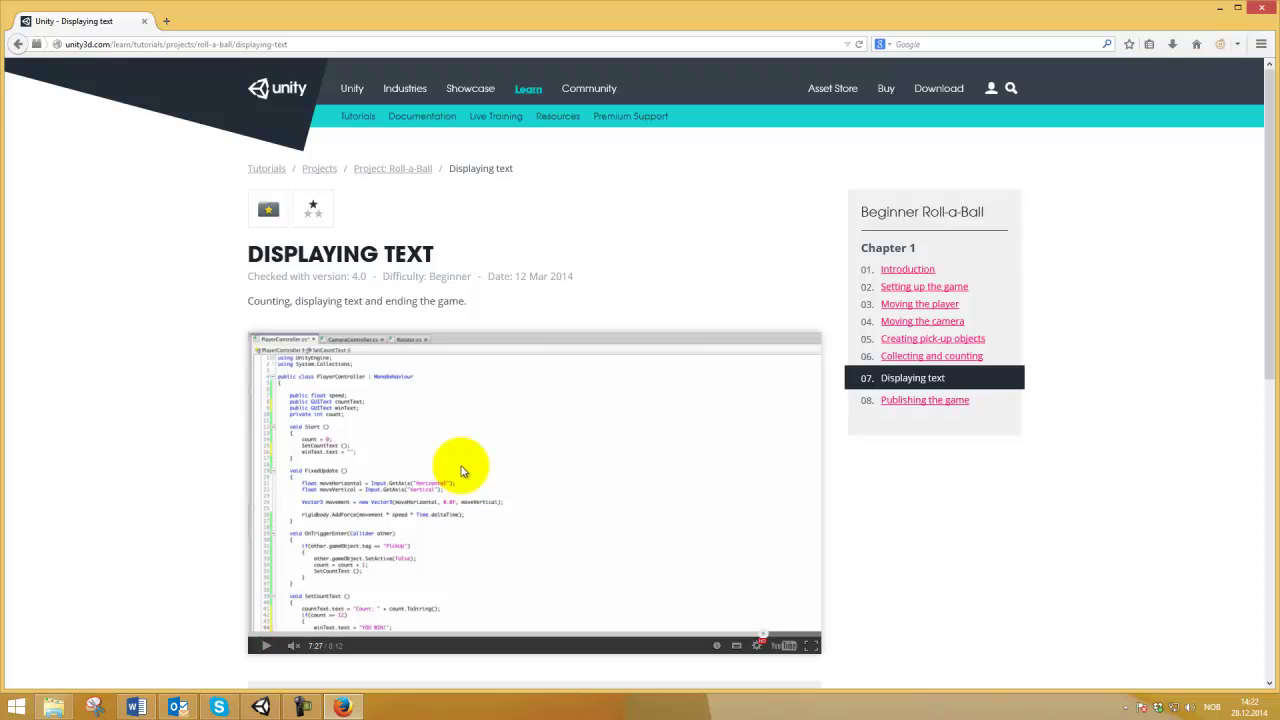
{"action": "mouse_move", "coordinate": [298, 648]}
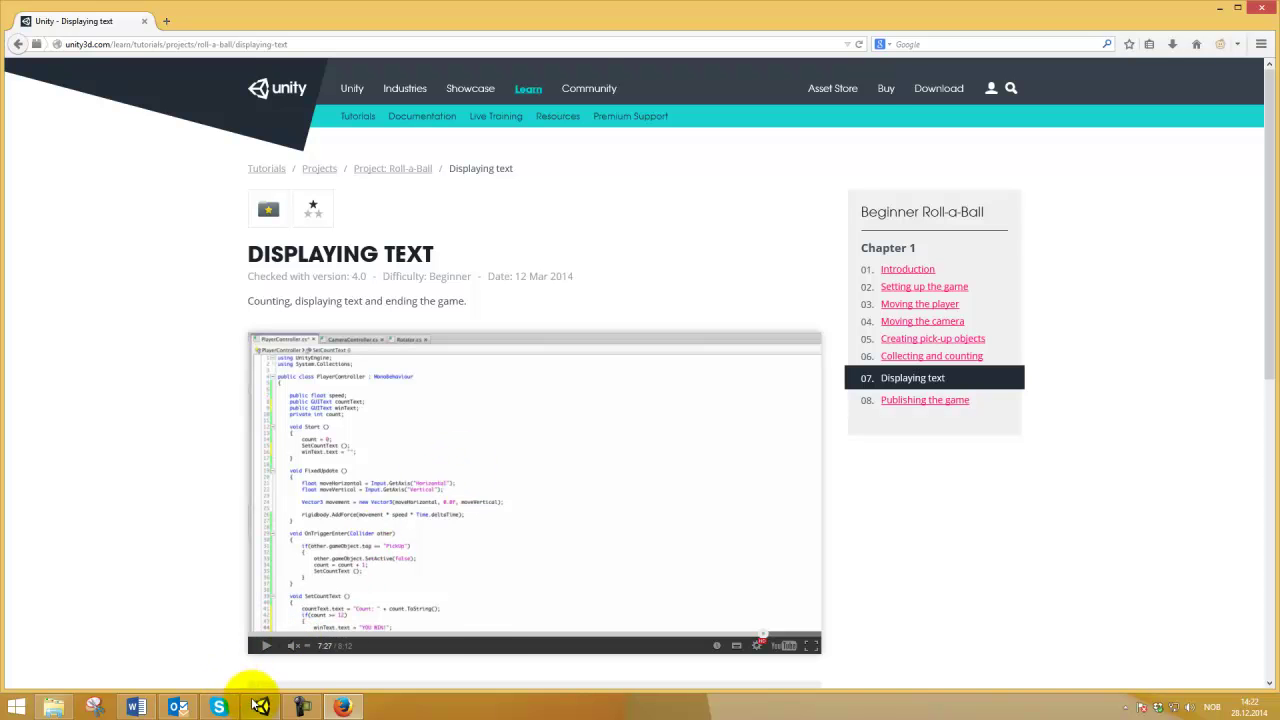
{"action": "left_click", "coordinate": [260, 706]}
Expand Display Text > Canvas and select the Counting label's 'Count: 0' text for editing.
{"action": "left_click", "coordinate": [102, 22]}
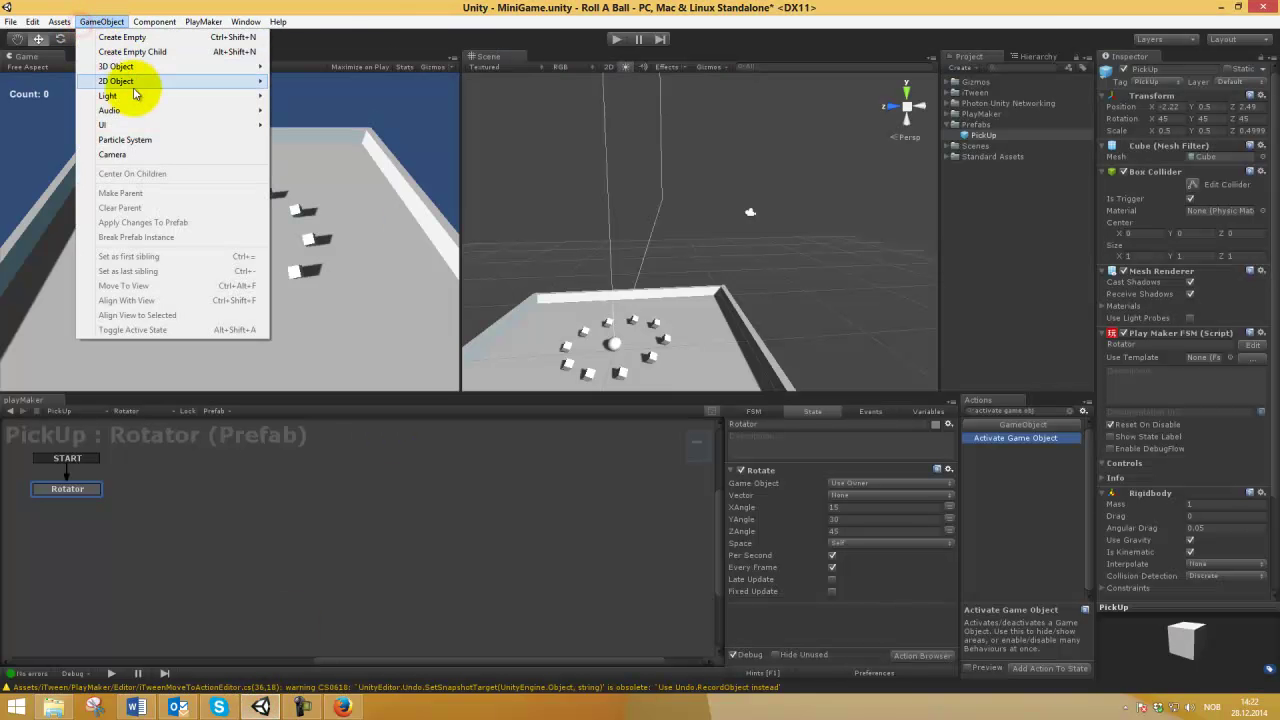
{"action": "mouse_move", "coordinate": [140, 125]}
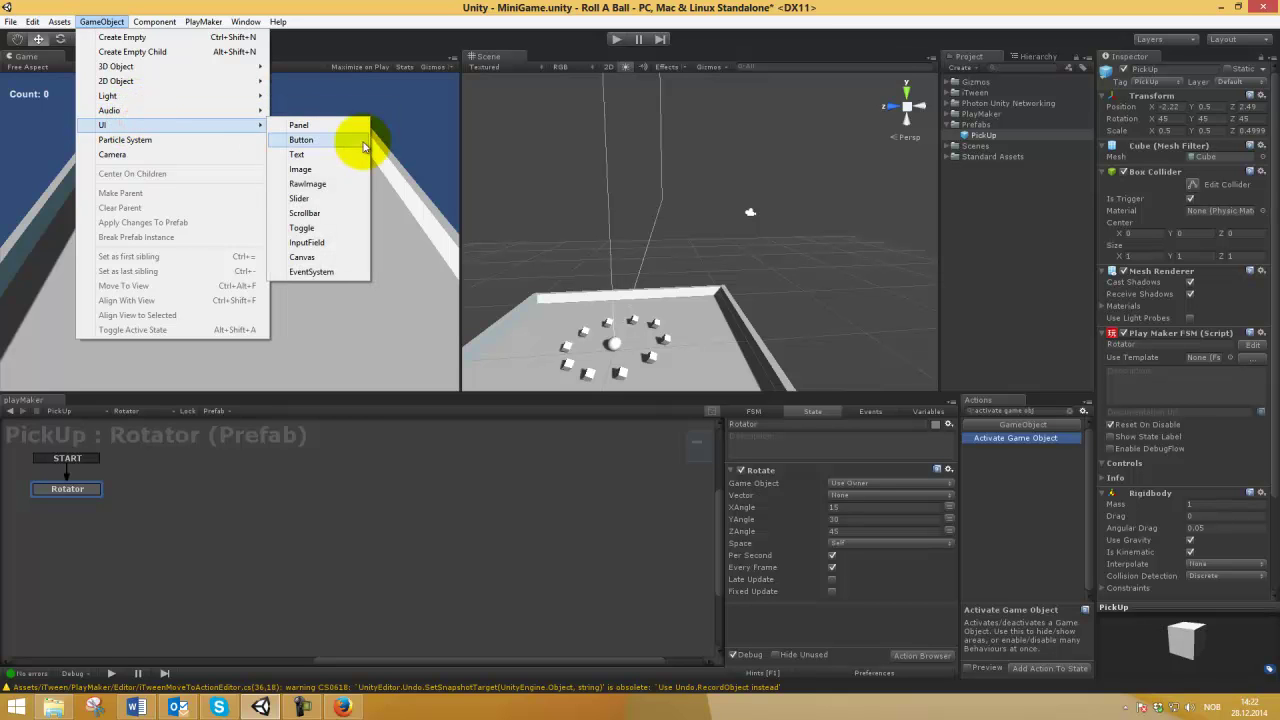
{"action": "key", "text": "Escape"}
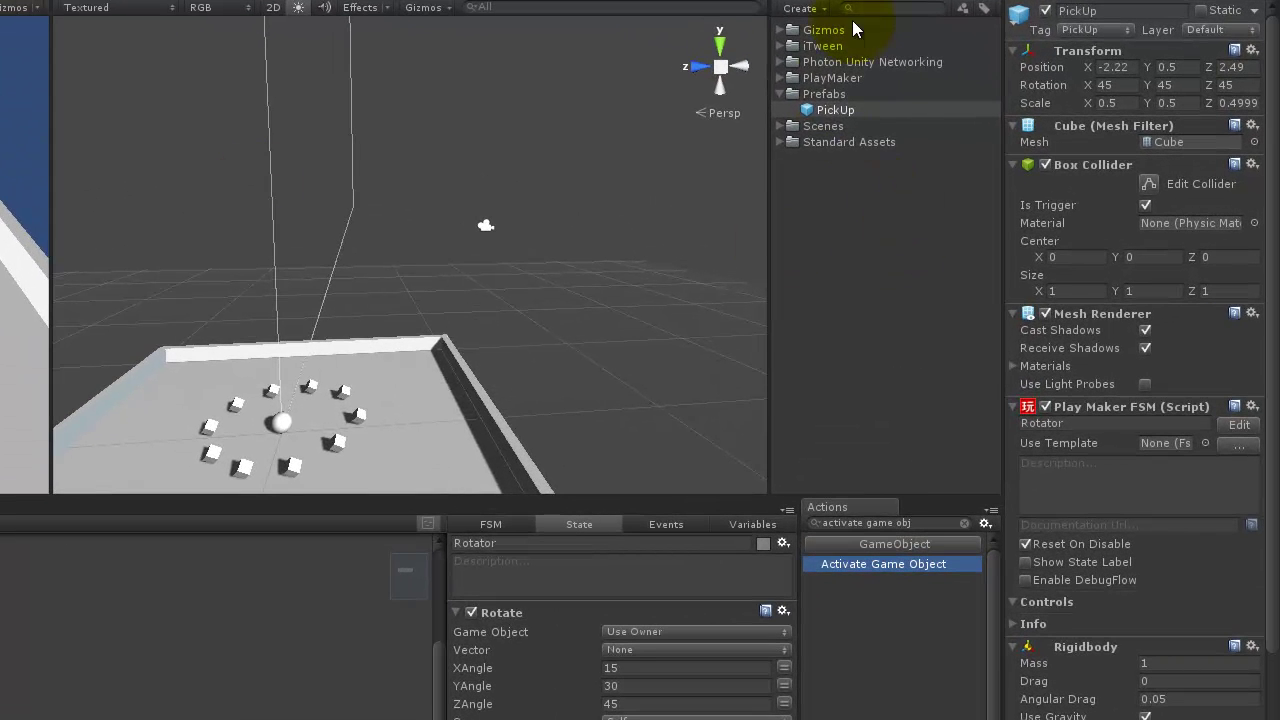
{"action": "left_click", "coordinate": [902, 4]}
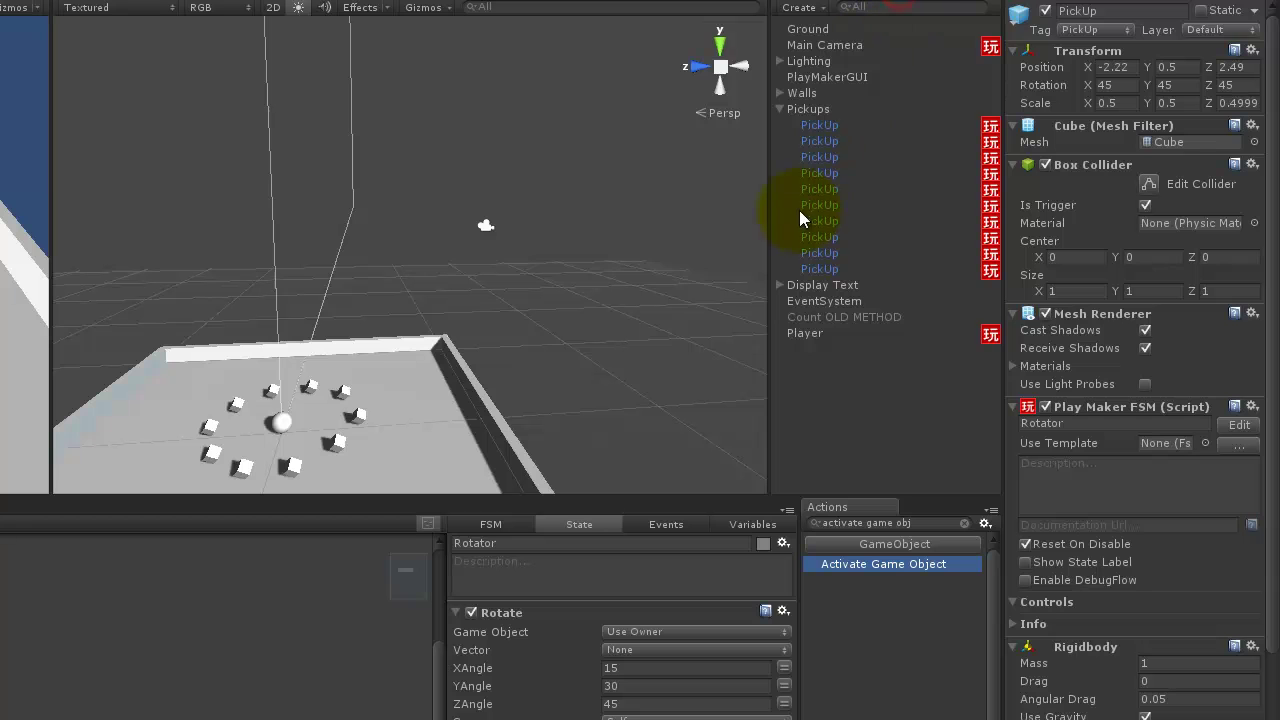
{"action": "left_click", "coordinate": [781, 285]}
{"action": "left_click", "coordinate": [794, 300]}
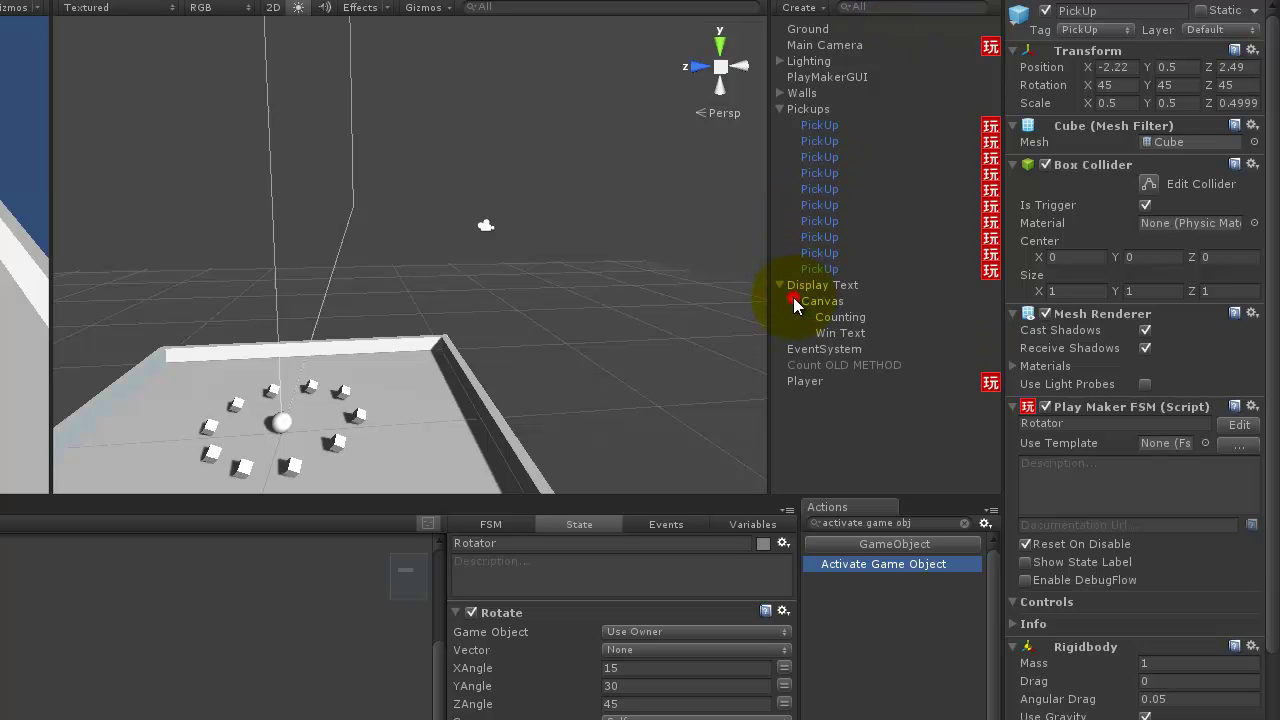
{"action": "left_click", "coordinate": [843, 318]}
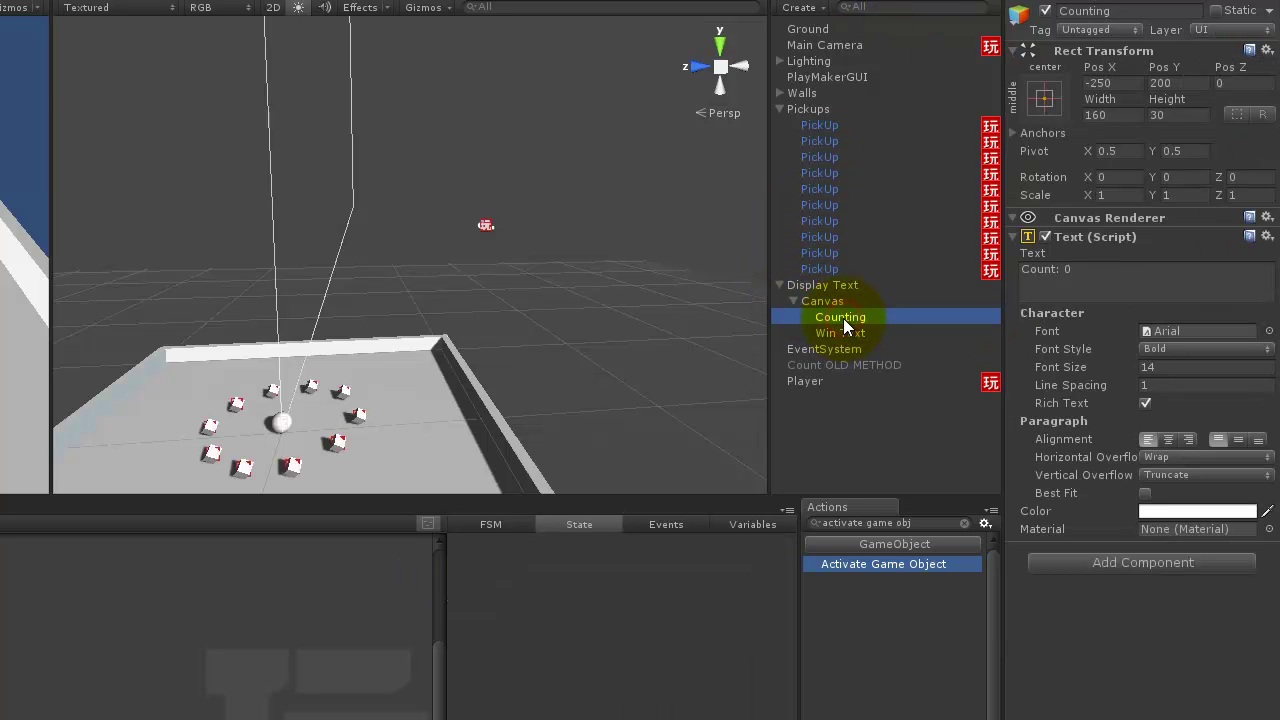
{"action": "left_click", "coordinate": [1183, 274]}
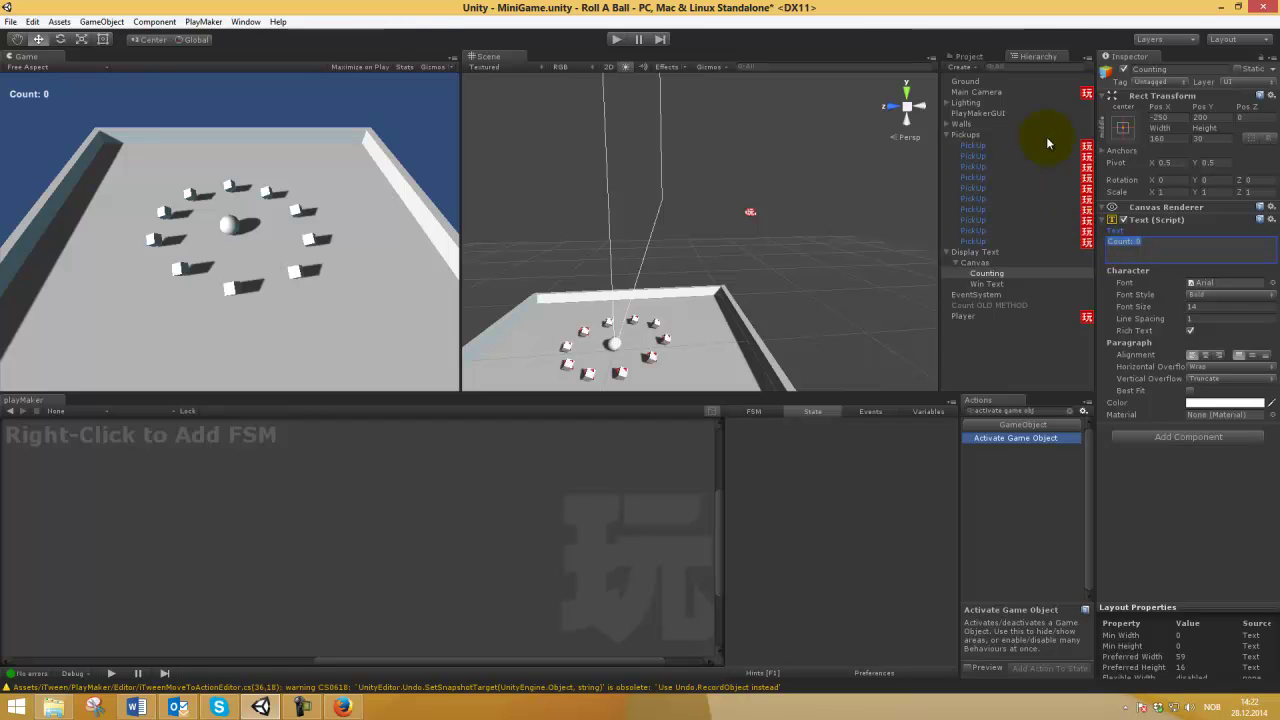
Review the Player's Deactivate state actions (Activate Game Object, Int Add) against the tutorial.
{"action": "left_click", "coordinate": [615, 346]}
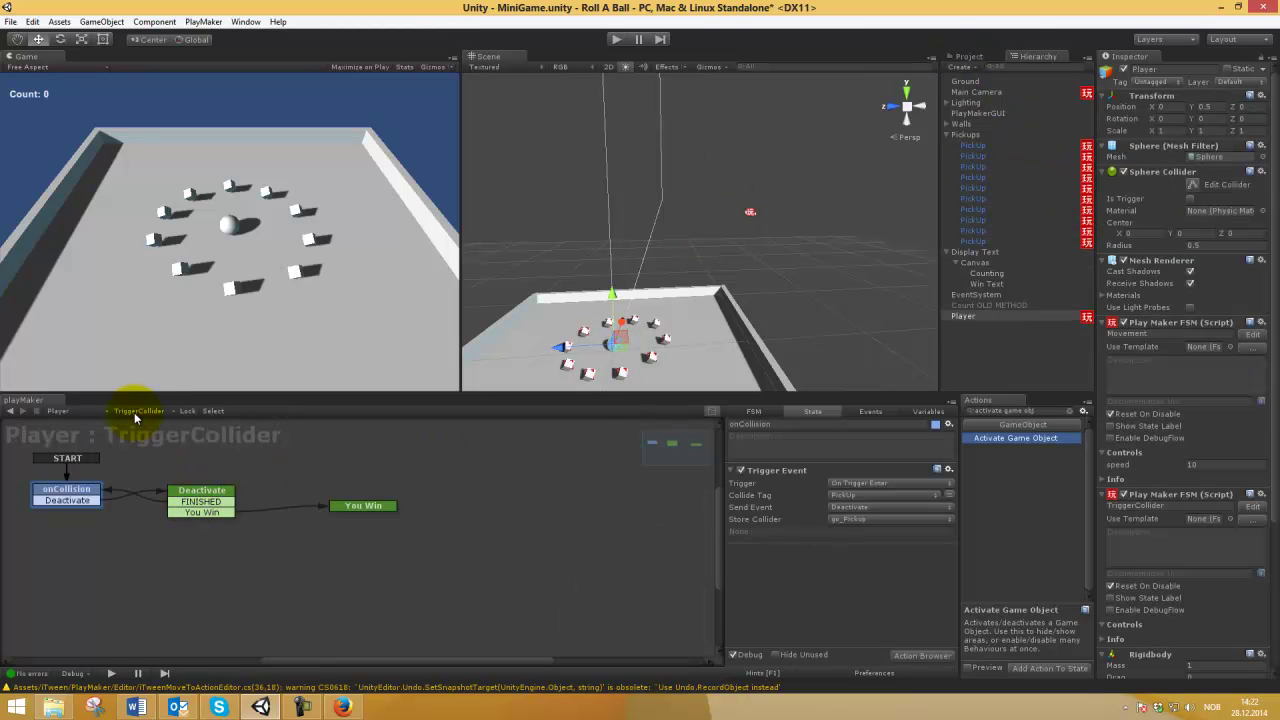
{"action": "left_click", "coordinate": [195, 490]}
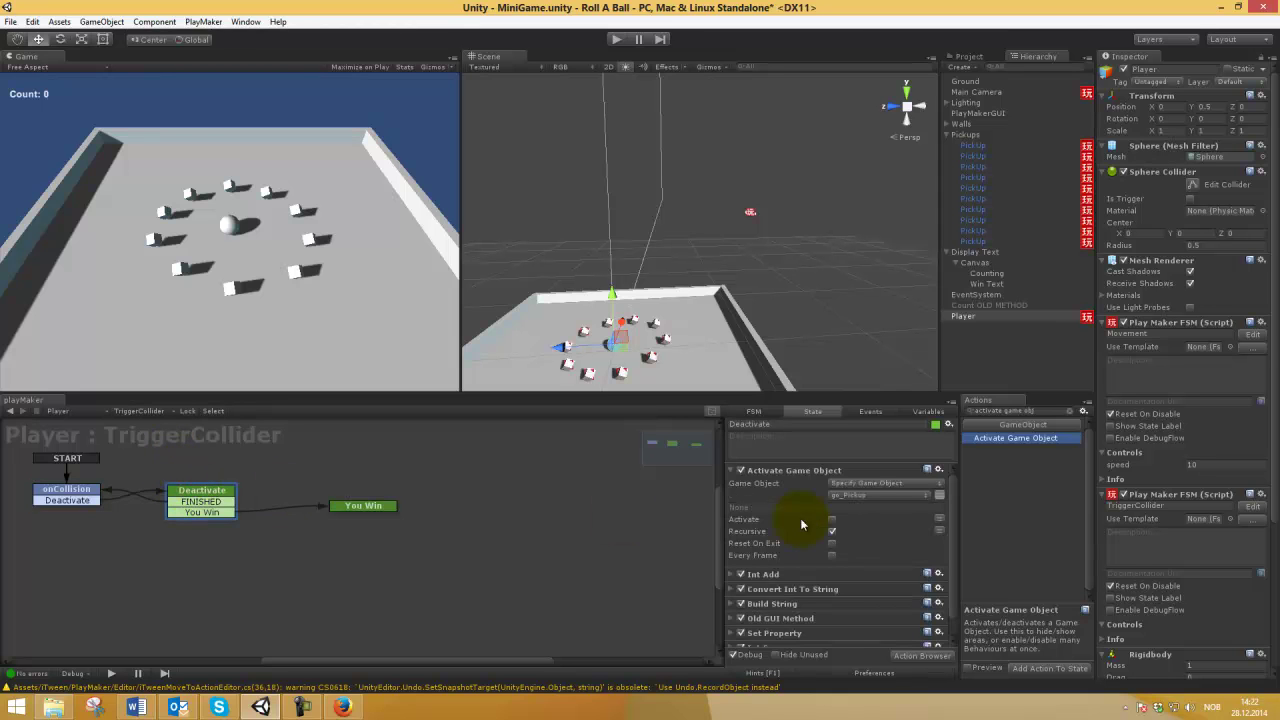
{"action": "left_click", "coordinate": [731, 471]}
{"action": "left_click", "coordinate": [731, 485]}
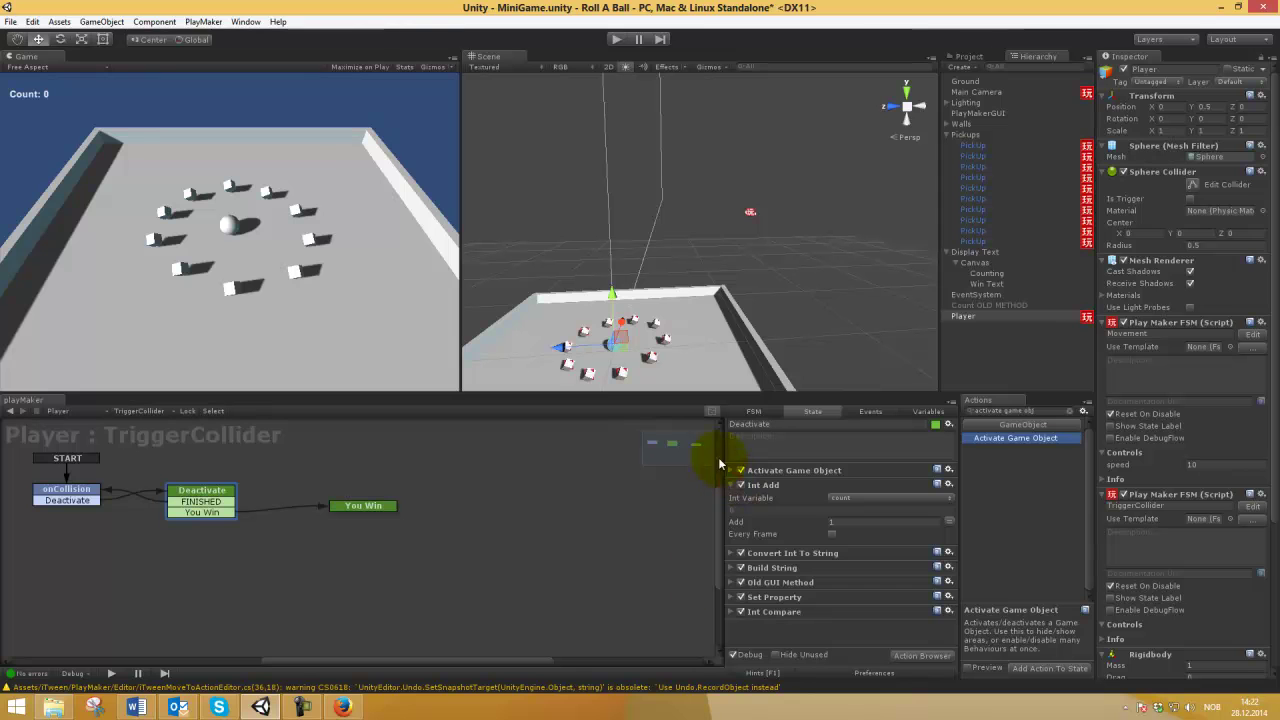
{"action": "left_click", "coordinate": [730, 485]}
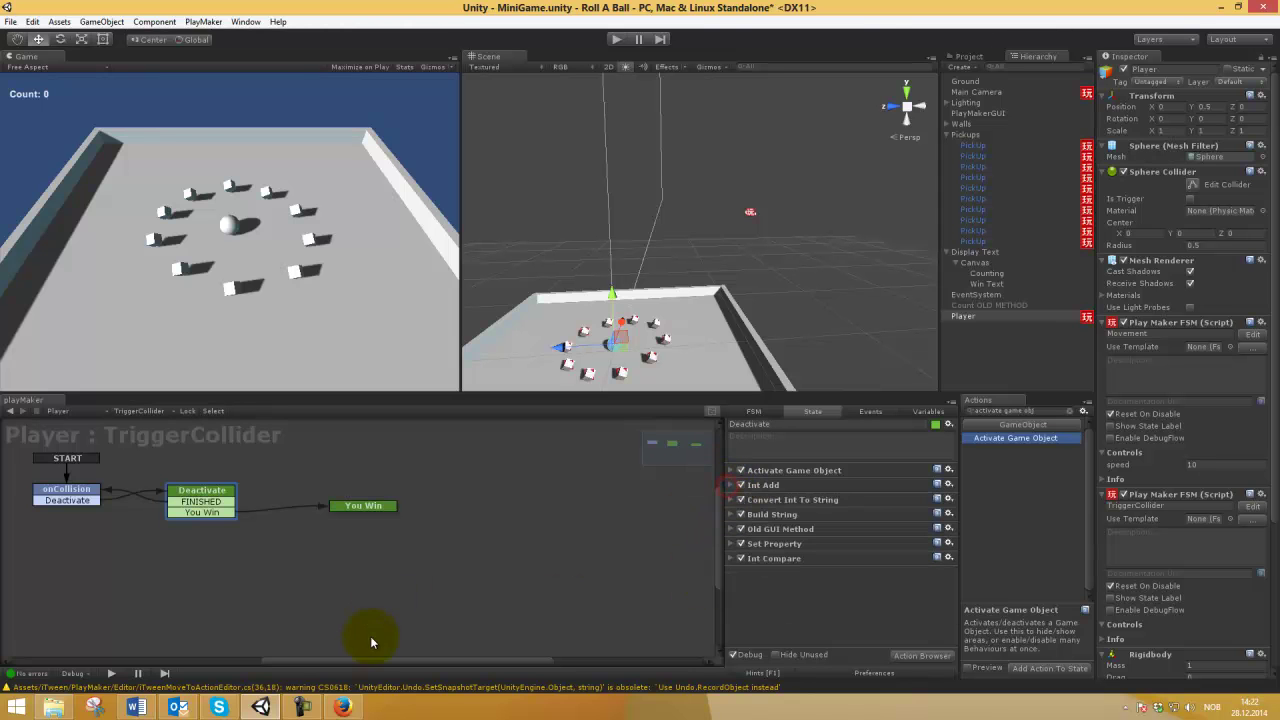
{"action": "left_click", "coordinate": [342, 707]}
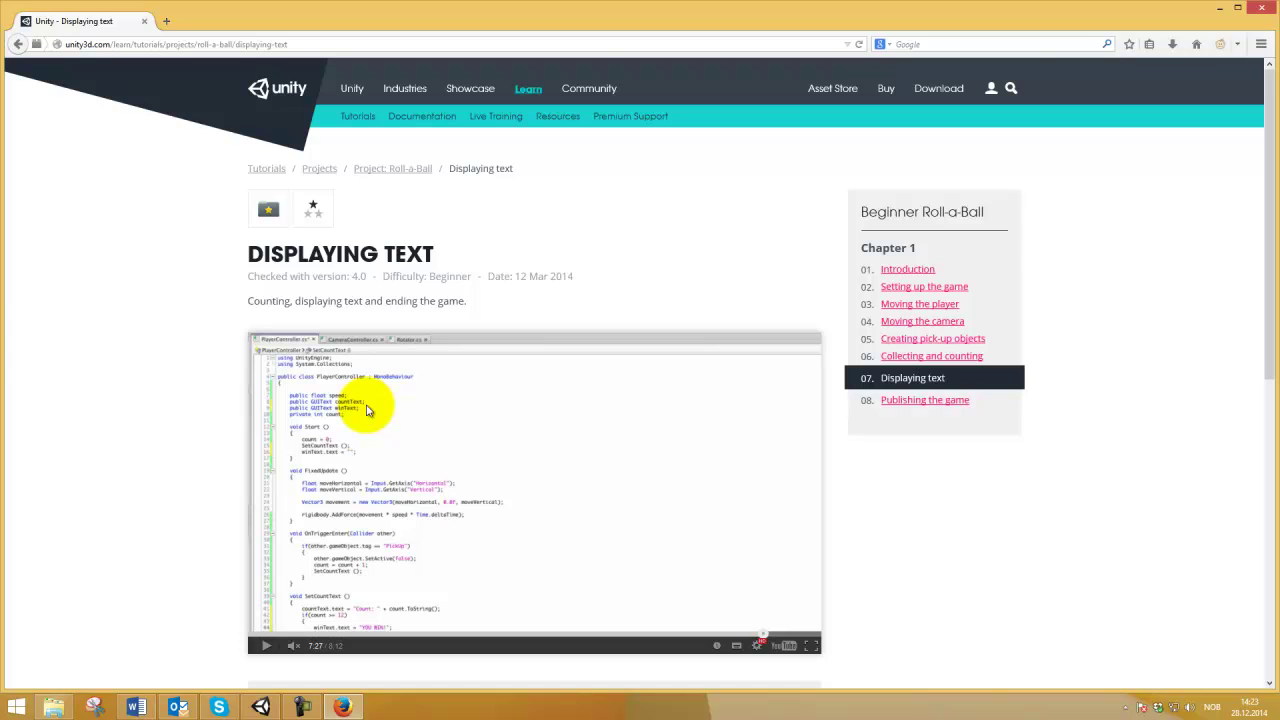
{"action": "left_click", "coordinate": [260, 708]}
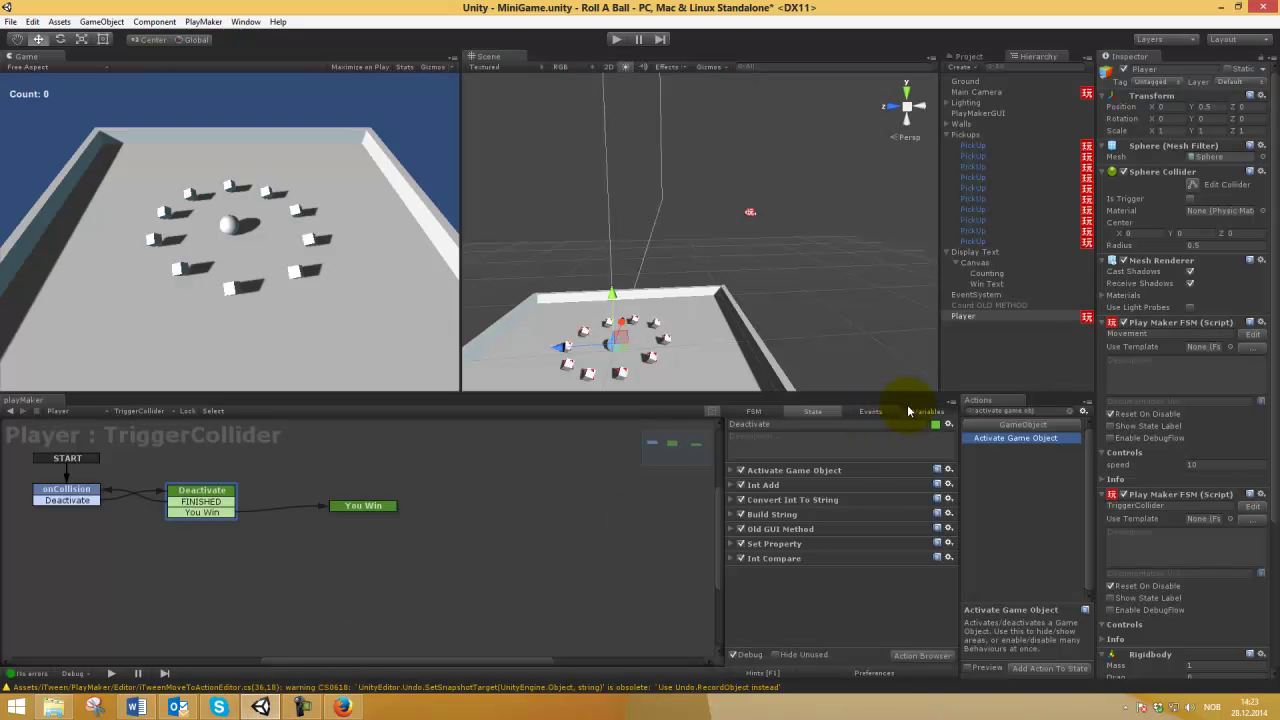
Inspect the count and countText FSM variables, then compare with the browser tutorial.
{"action": "left_click", "coordinate": [908, 410]}
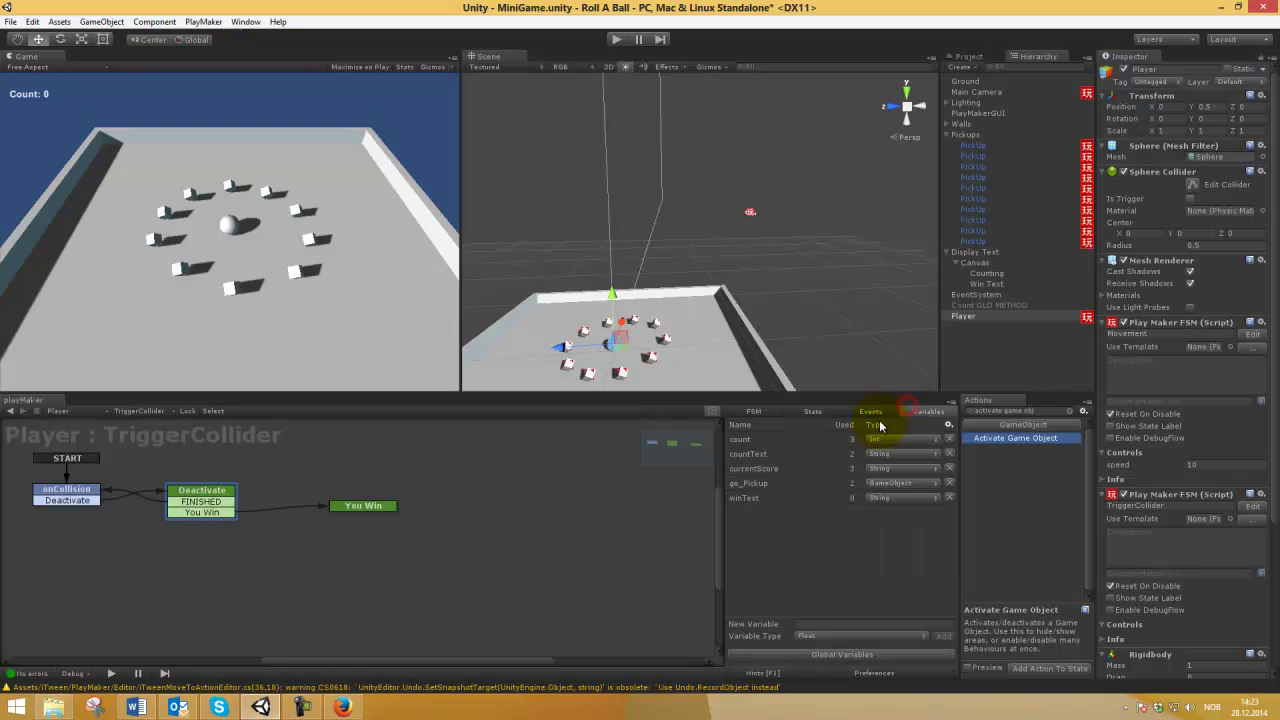
{"action": "left_click", "coordinate": [753, 442]}
{"action": "left_click", "coordinate": [757, 455]}
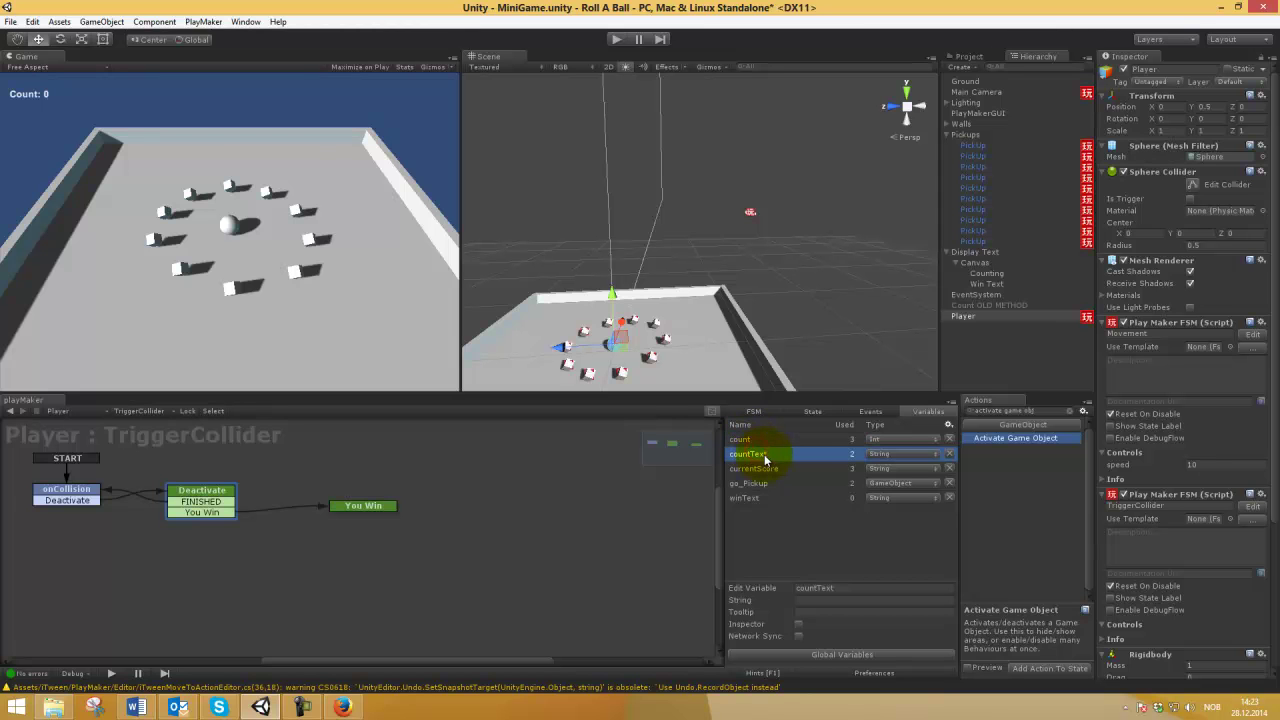
{"action": "left_click", "coordinate": [340, 706]}
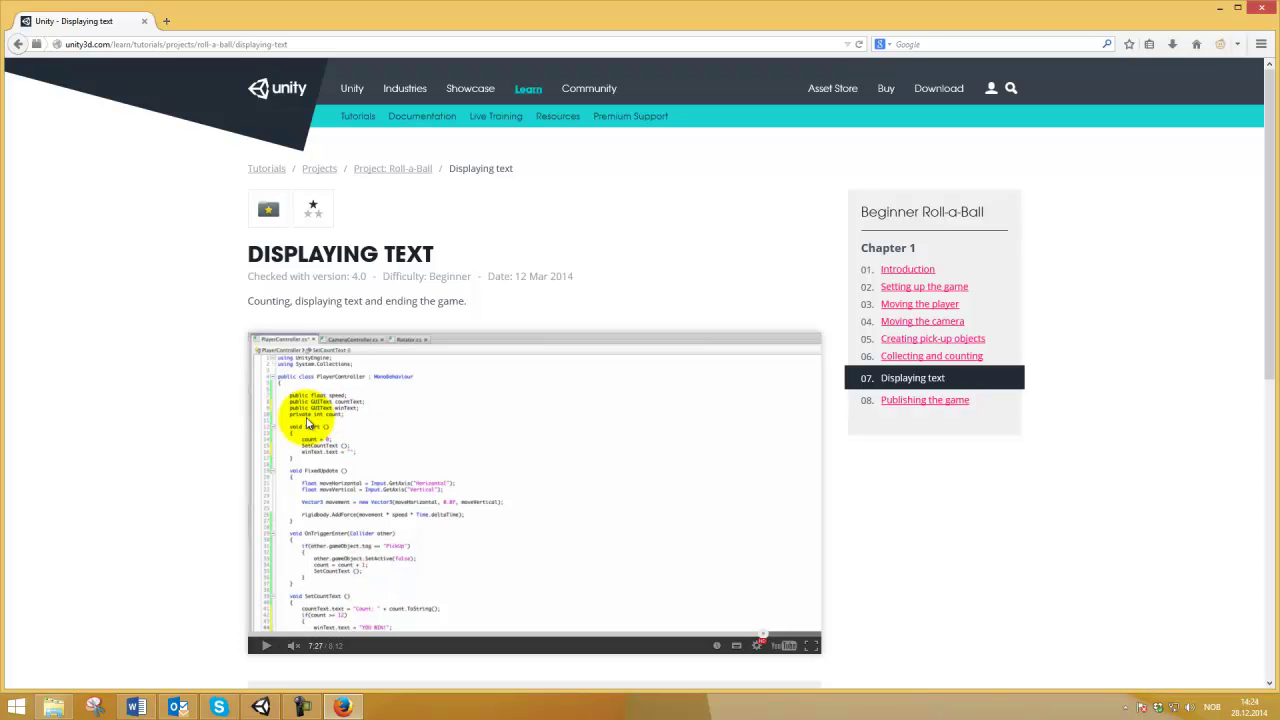
Back in Unity, inspect the count, countText, winText and currentScore variables.
{"action": "left_click", "coordinate": [260, 707]}
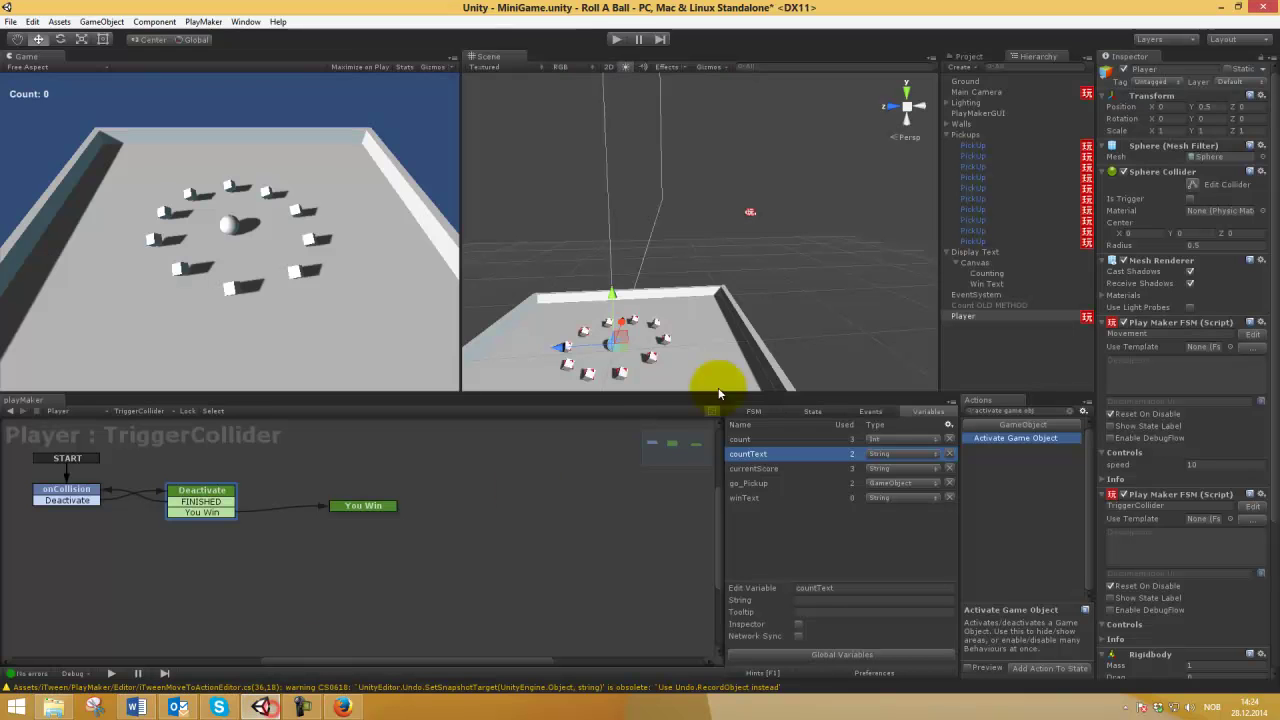
{"action": "left_click", "coordinate": [750, 440]}
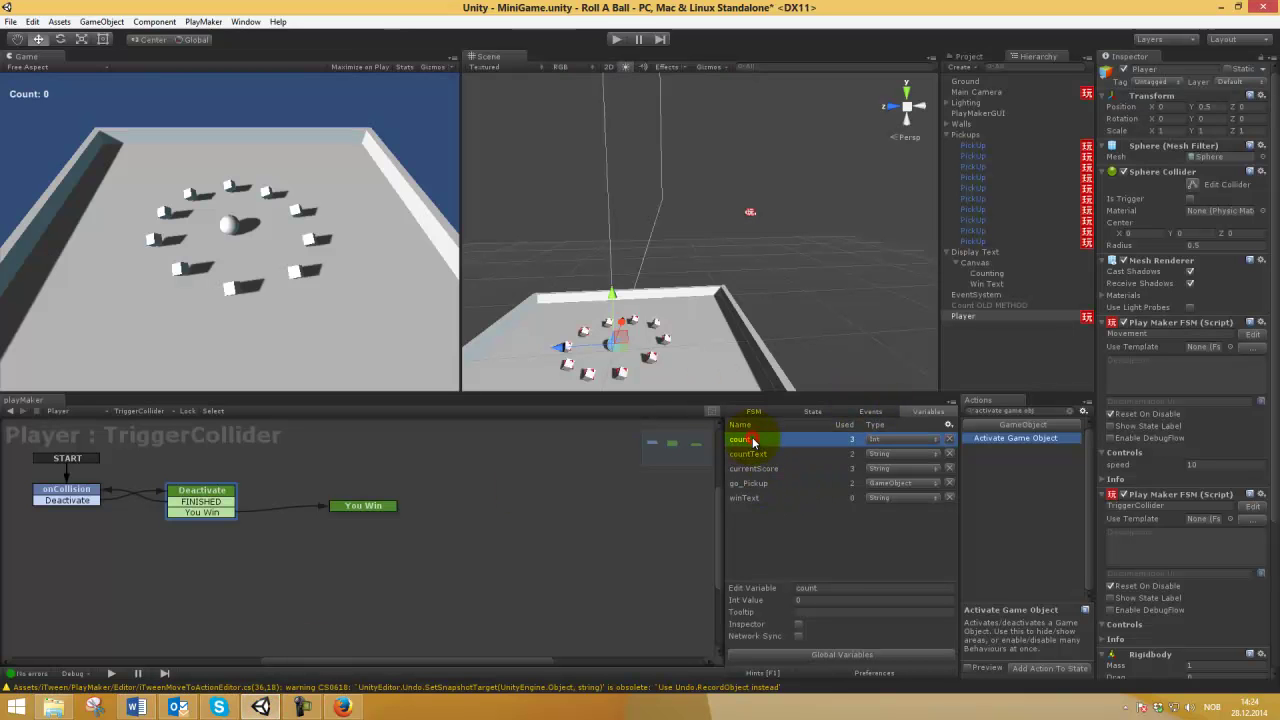
{"action": "left_click", "coordinate": [762, 455]}
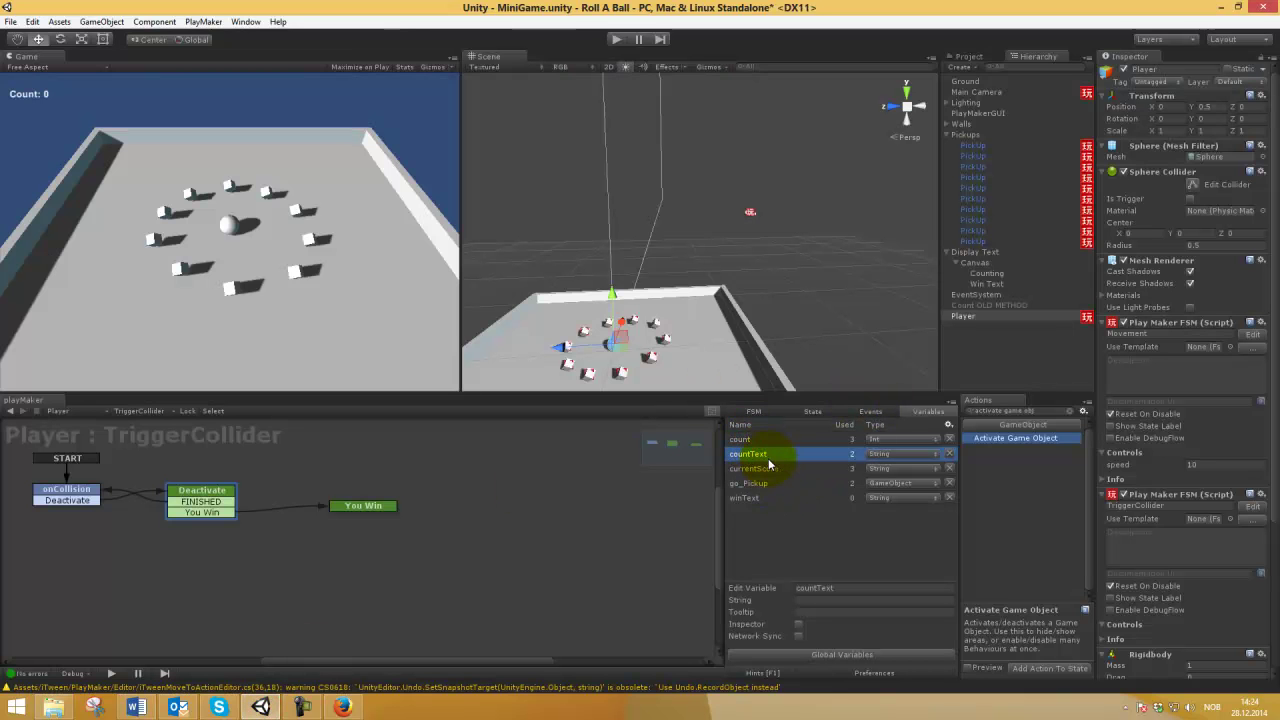
{"action": "left_click", "coordinate": [768, 460]}
{"action": "left_click", "coordinate": [778, 498]}
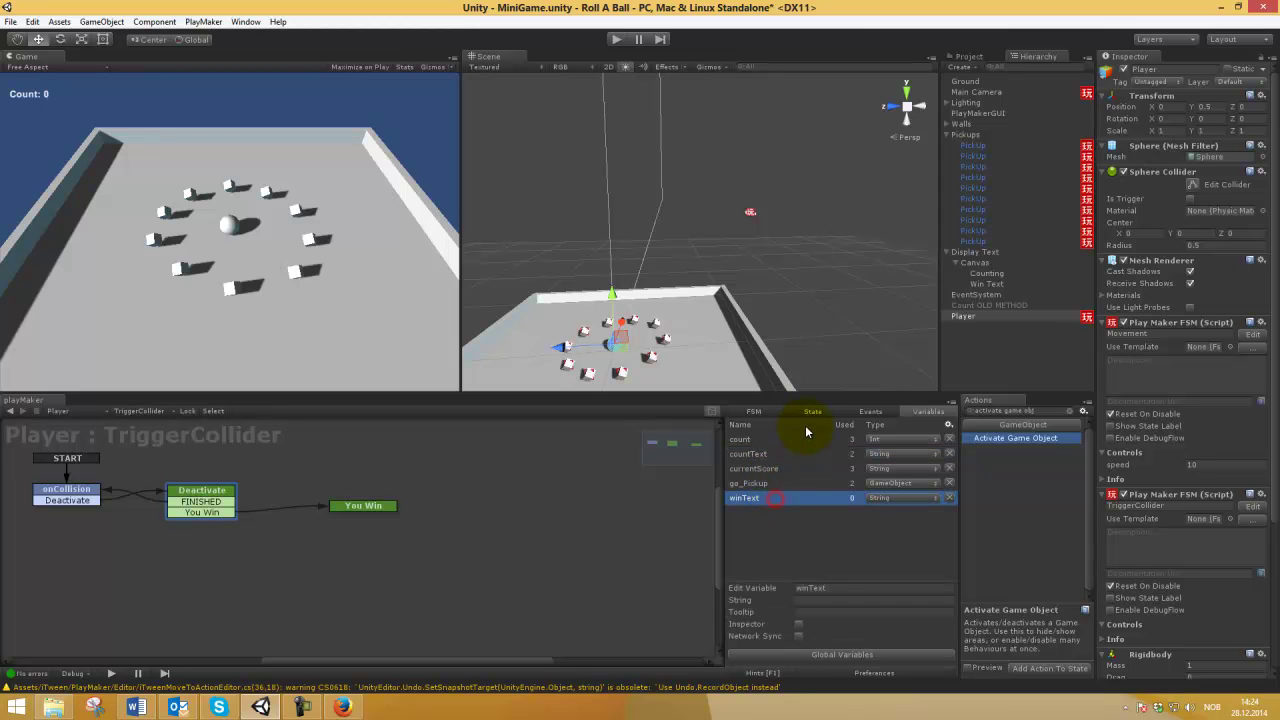
{"action": "left_click", "coordinate": [797, 471]}
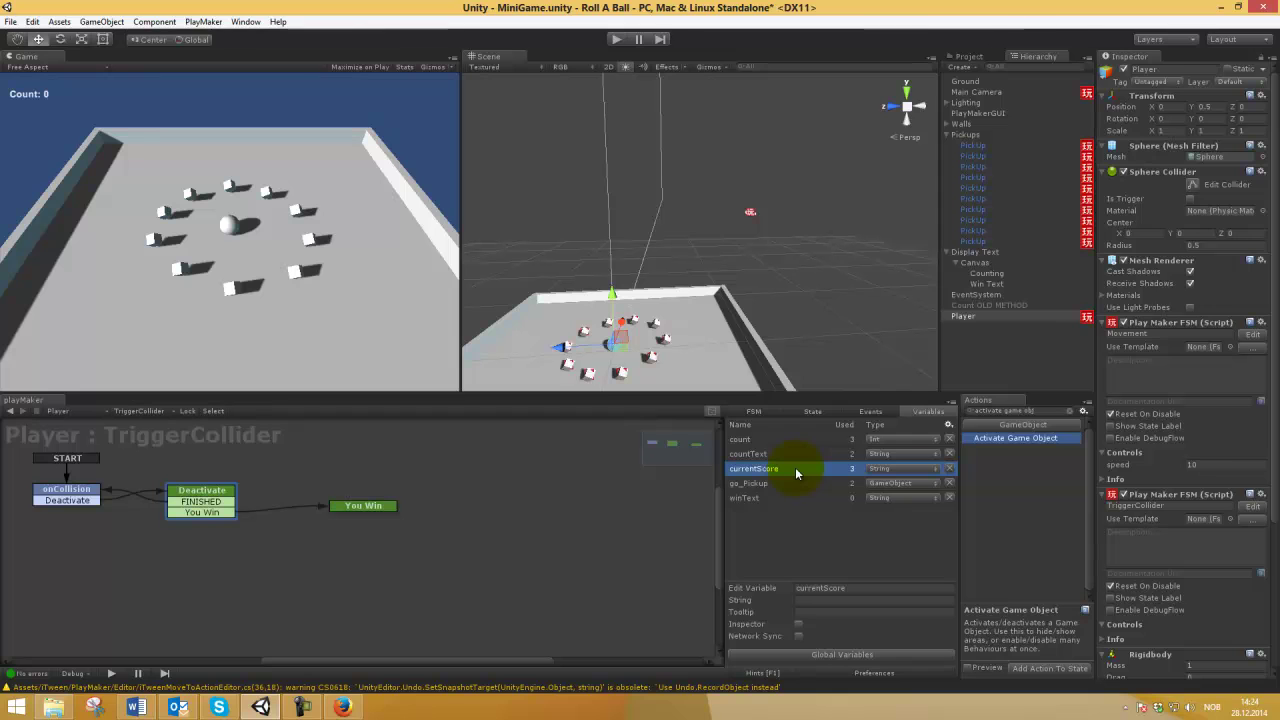
Clear the Actions search and expand Deactivate's Convert Int To String, count into countText with Format '#'.
{"action": "left_click", "coordinate": [813, 414]}
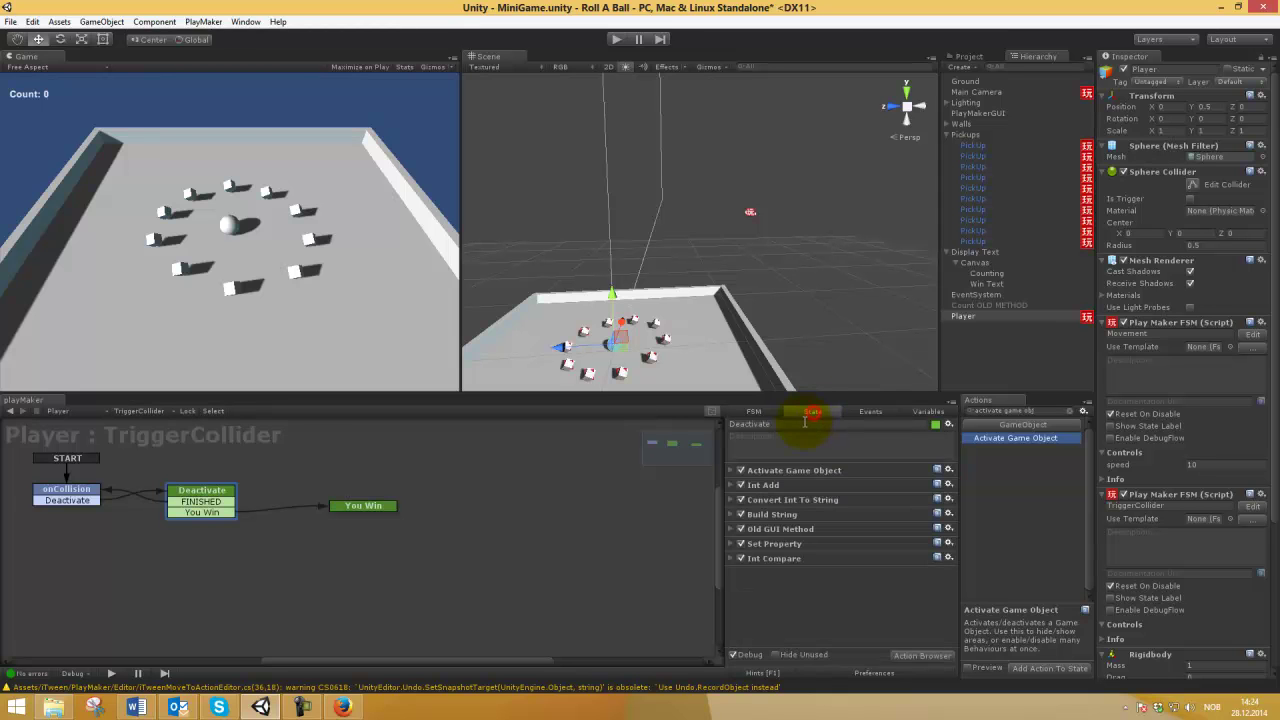
{"action": "left_click", "coordinate": [731, 484]}
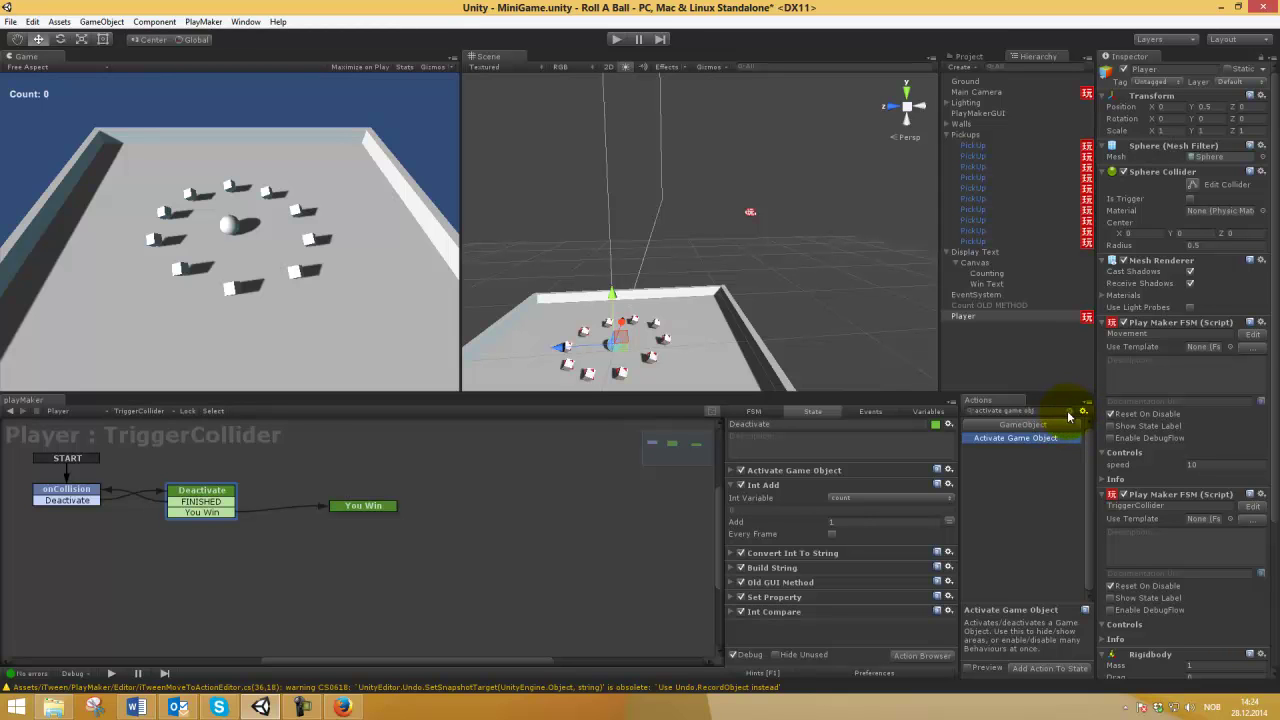
{"action": "left_click", "coordinate": [1070, 412]}
{"action": "left_click", "coordinate": [67, 490]}
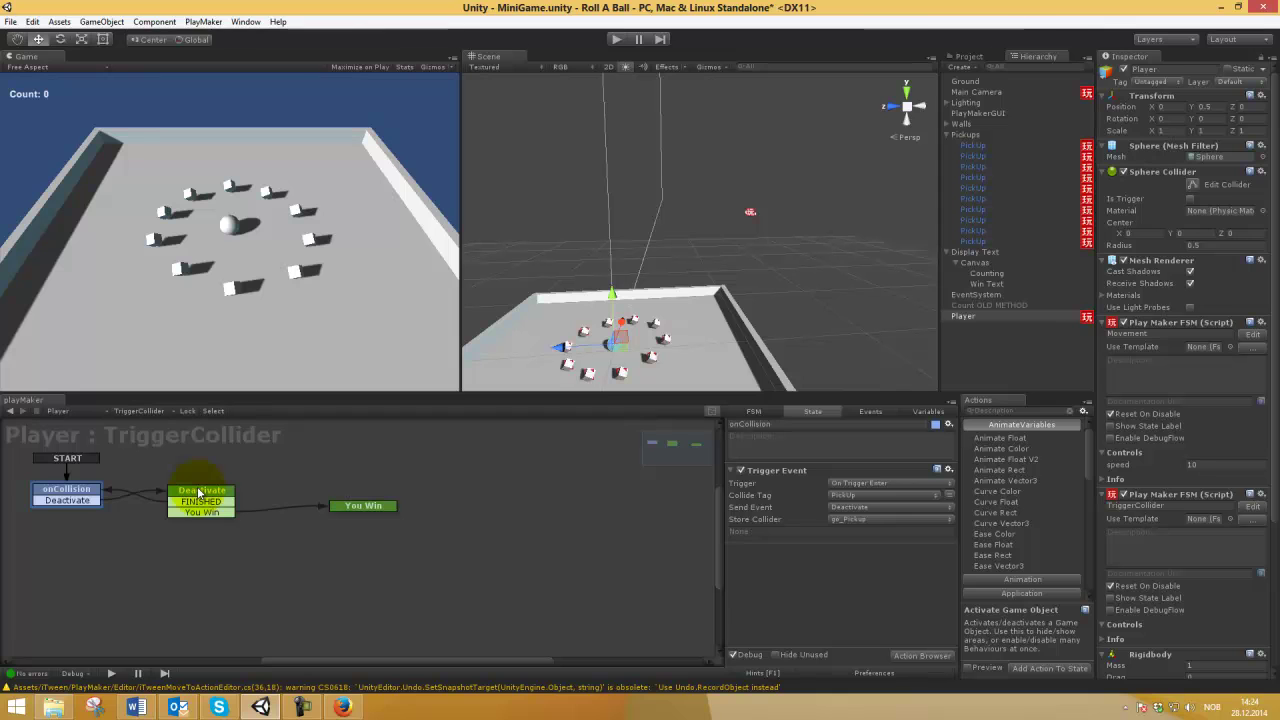
{"action": "left_click", "coordinate": [200, 493]}
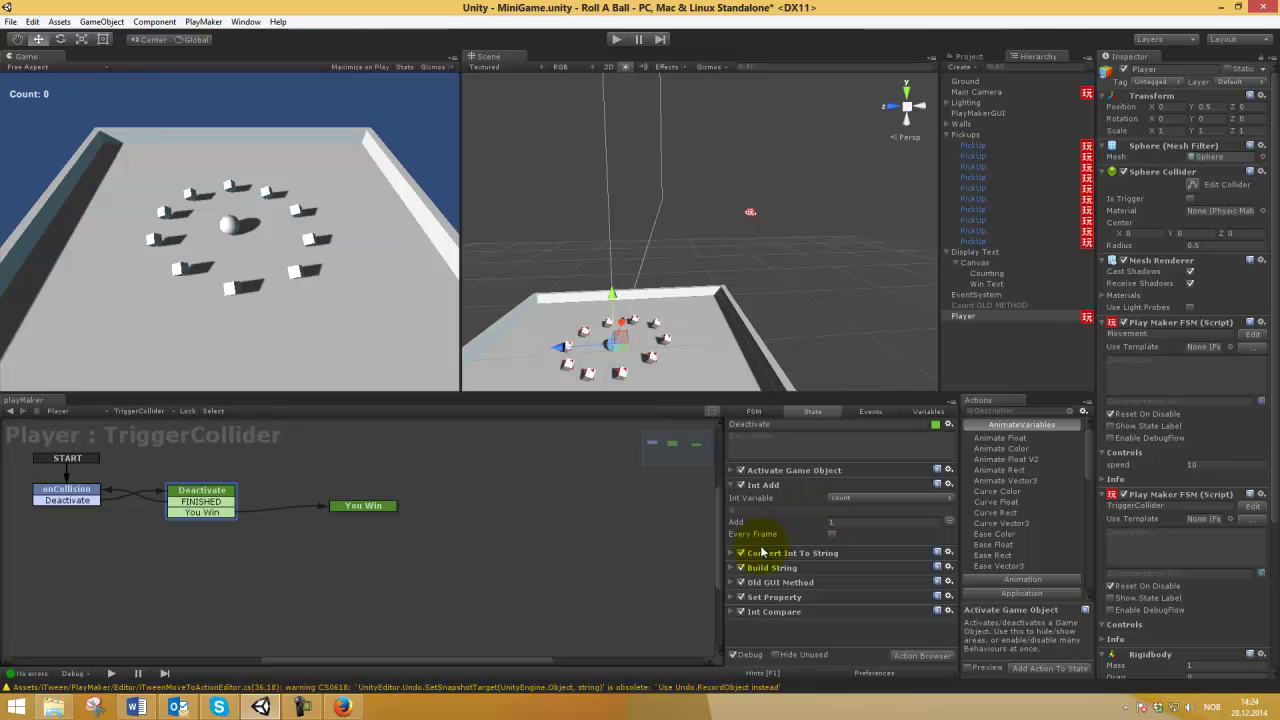
{"action": "left_click", "coordinate": [732, 485]}
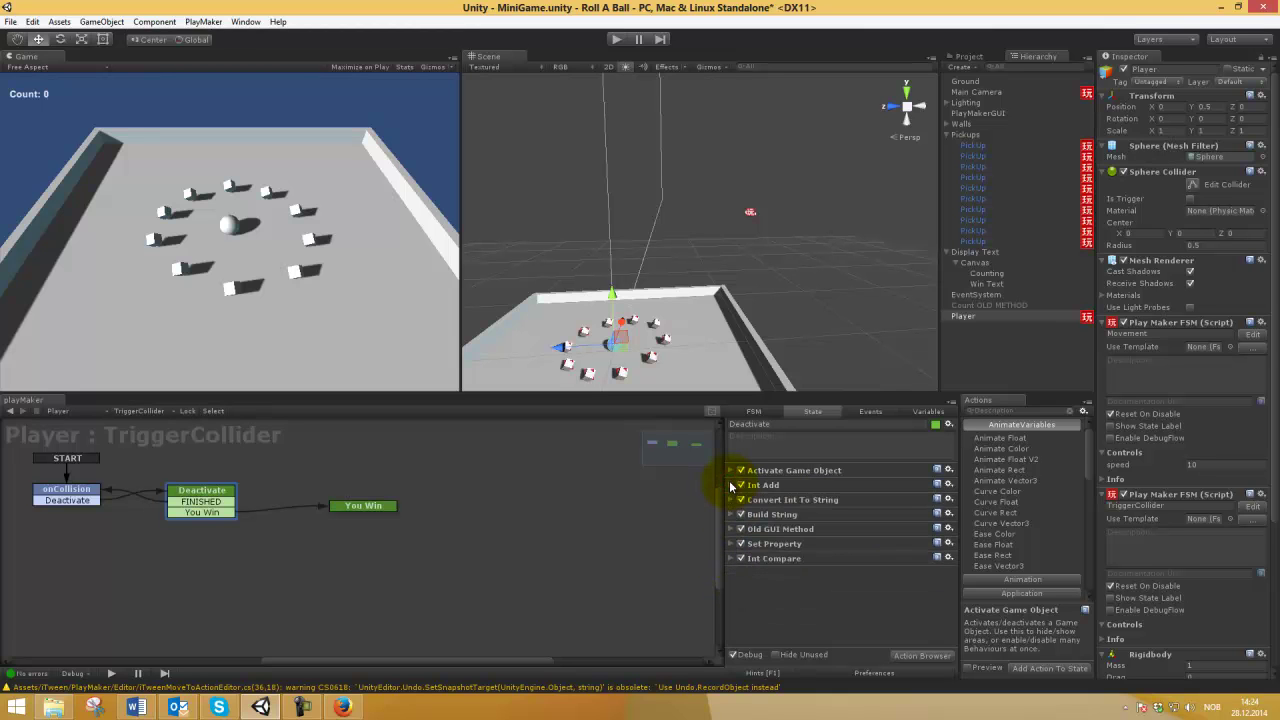
{"action": "left_click", "coordinate": [731, 500]}
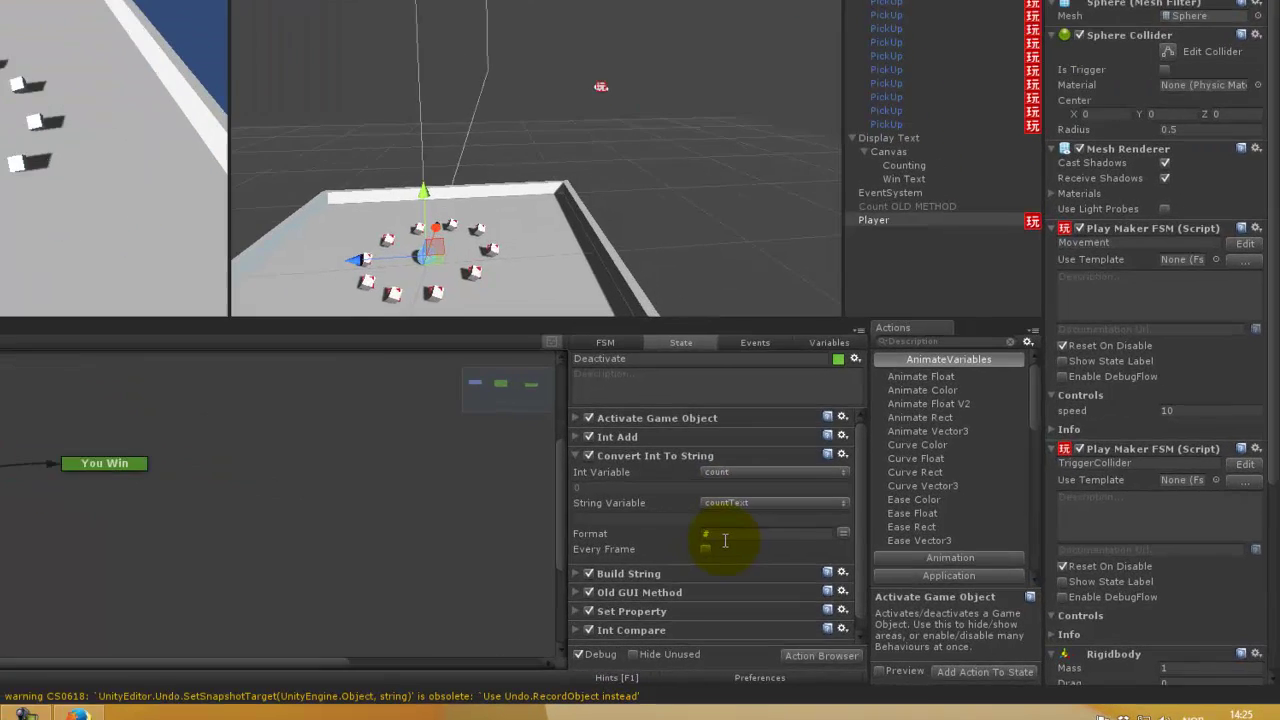
{"action": "left_click", "coordinate": [838, 560]}
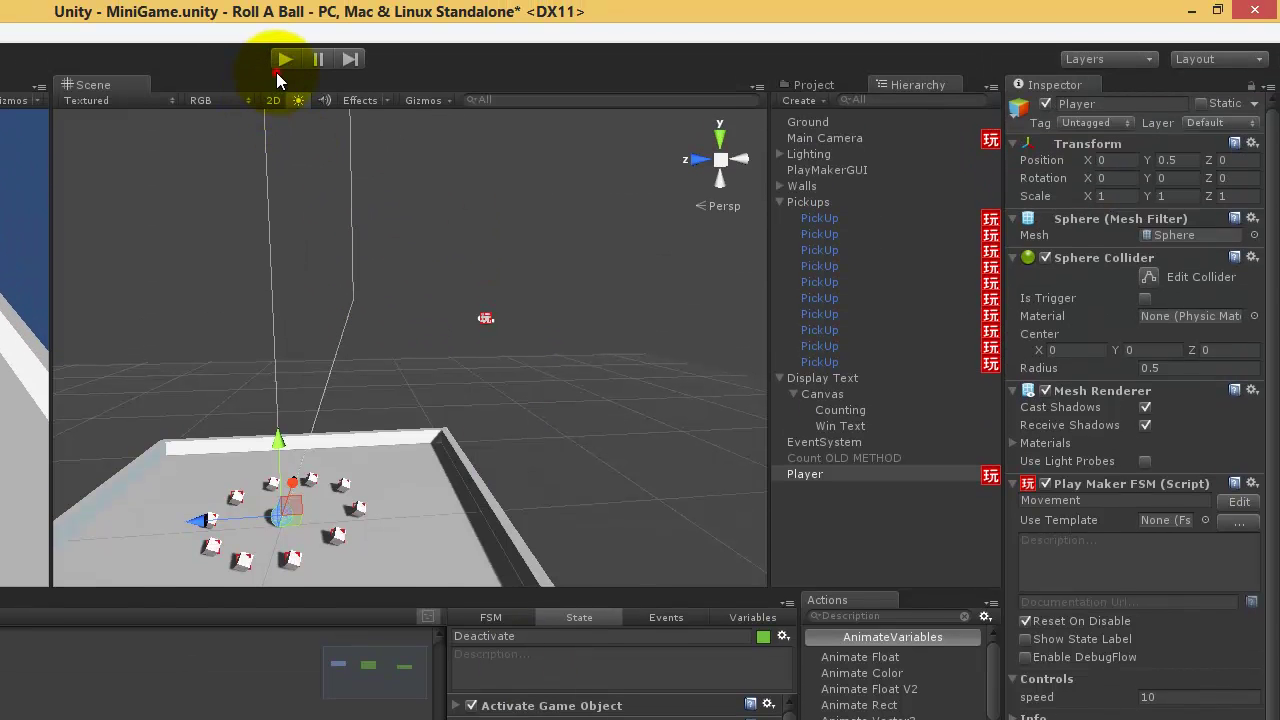
Play-test, rolling the ball into pick-ups until count and countText both read 2.
{"action": "left_click", "coordinate": [283, 61]}
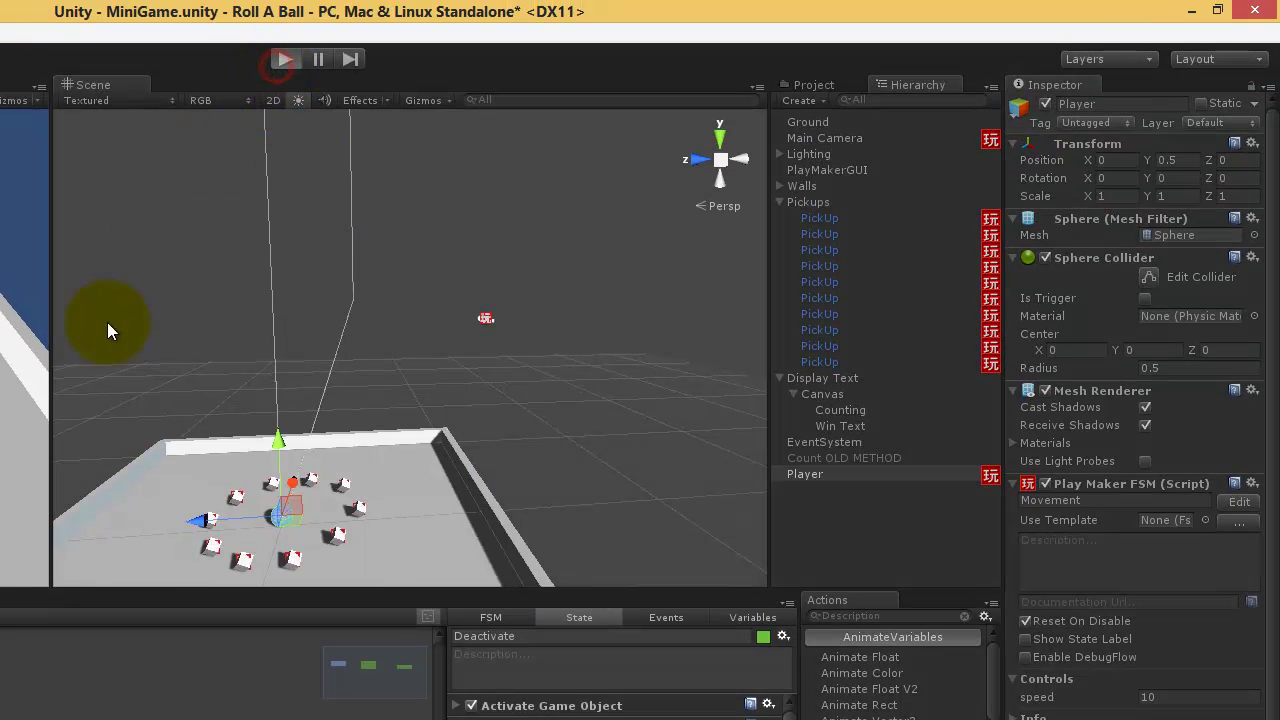
{"action": "key", "text": "Right"}
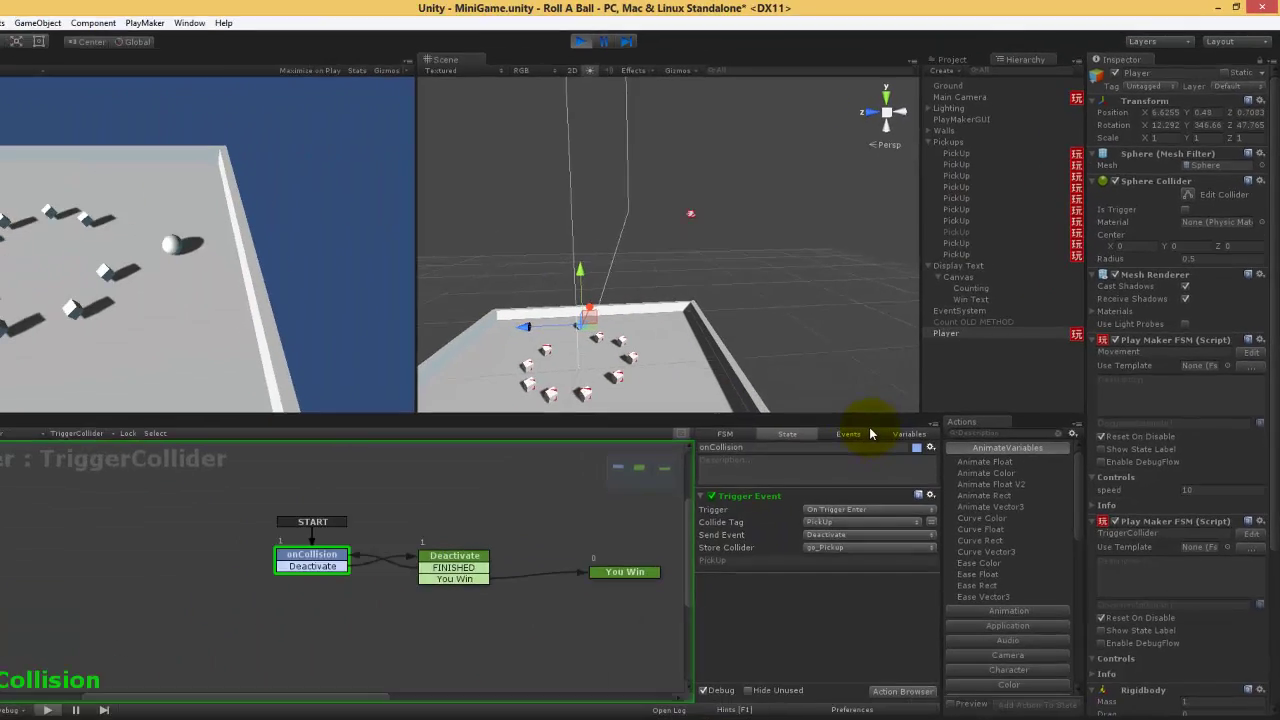
{"action": "left_click", "coordinate": [752, 617]}
{"action": "left_click", "coordinate": [778, 441]}
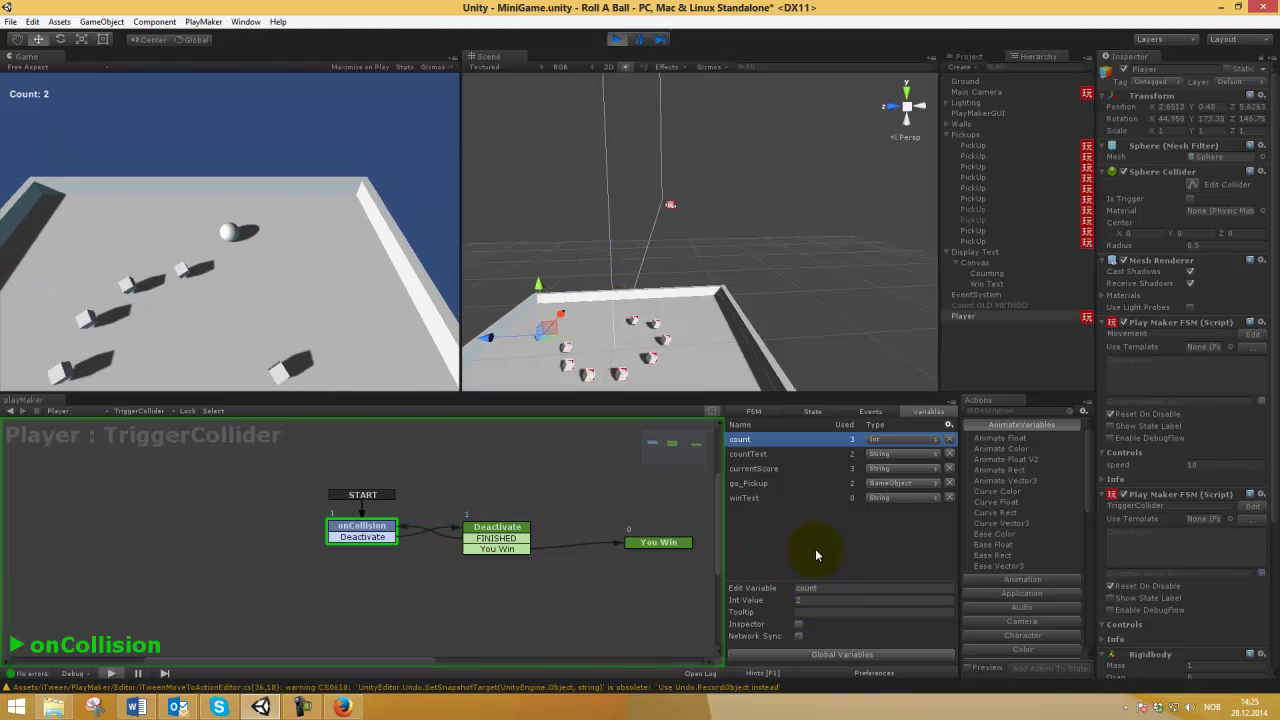
{"action": "left_click", "coordinate": [778, 457]}
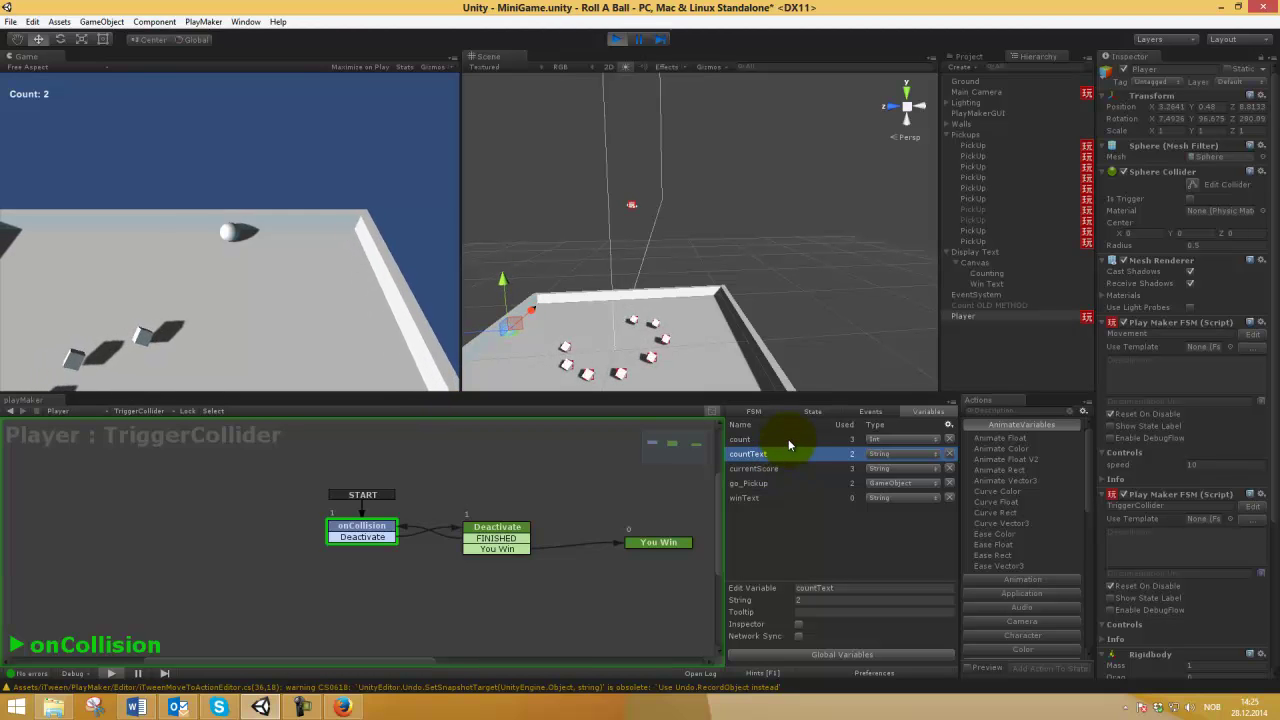
{"action": "left_click", "coordinate": [788, 439]}
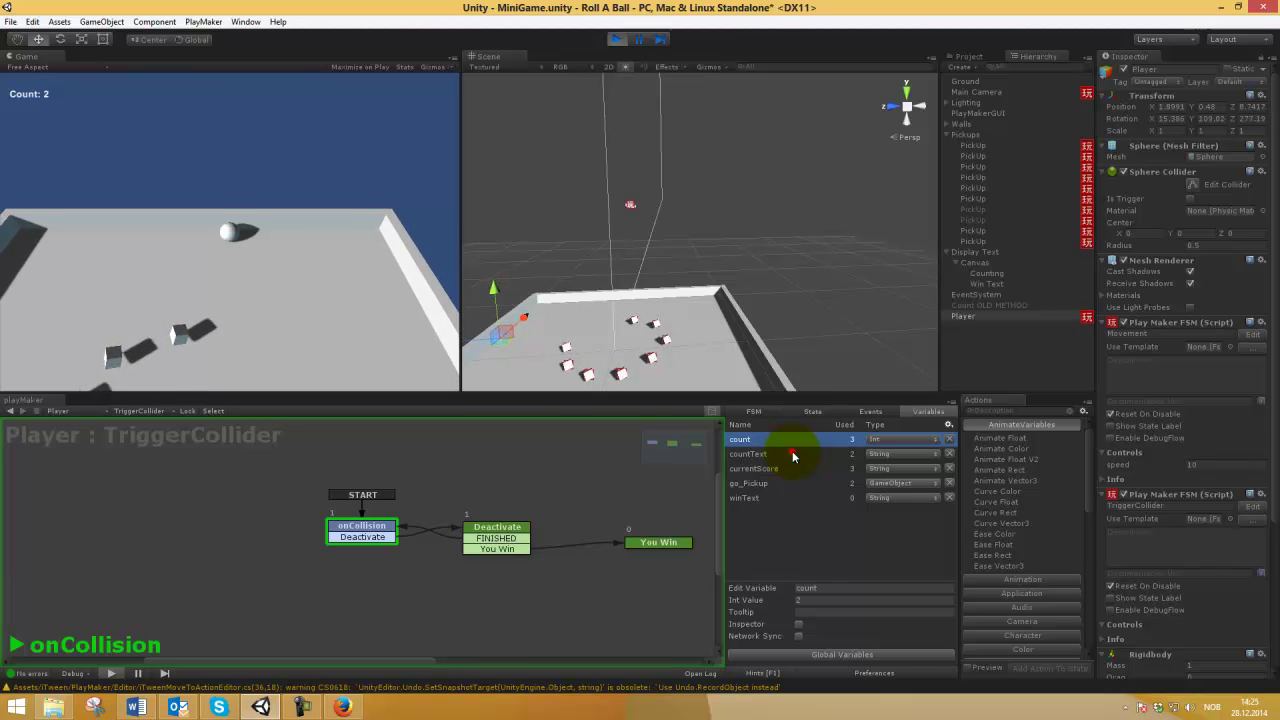
{"action": "left_click", "coordinate": [792, 453]}
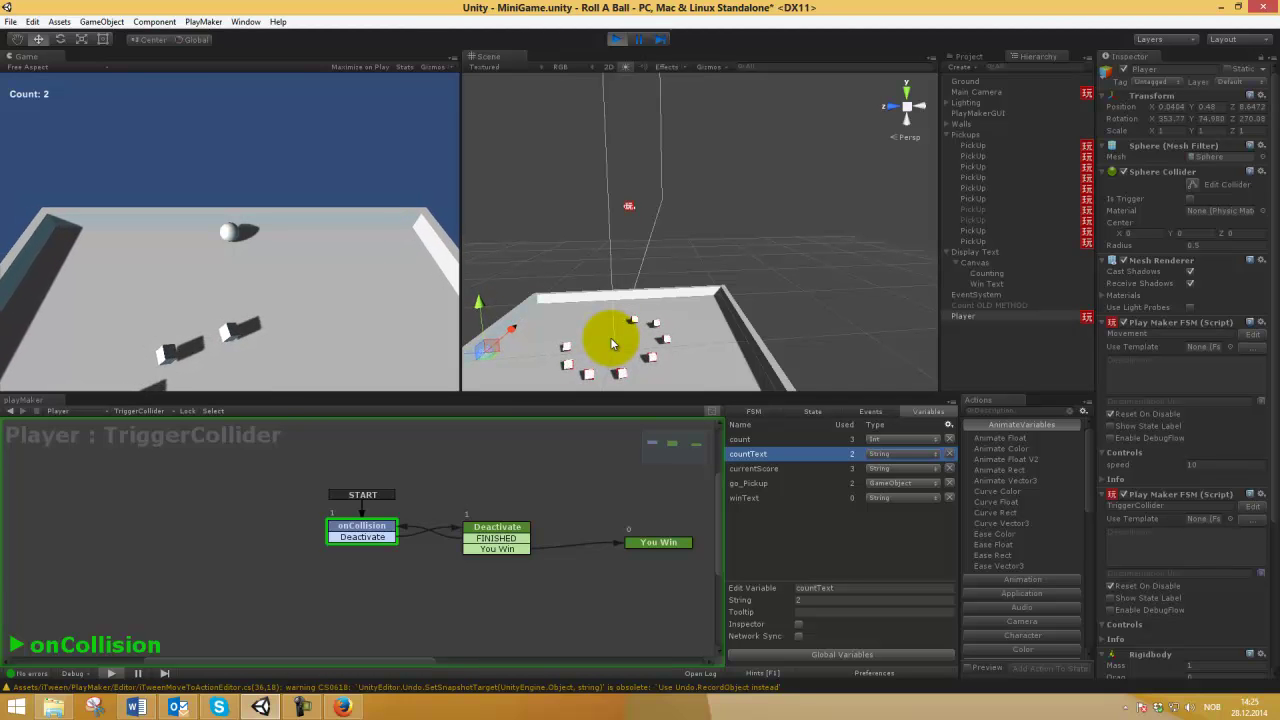
Review the onCollision and Deactivate states, stop play, and go to the tutorial.
{"action": "left_click", "coordinate": [810, 411]}
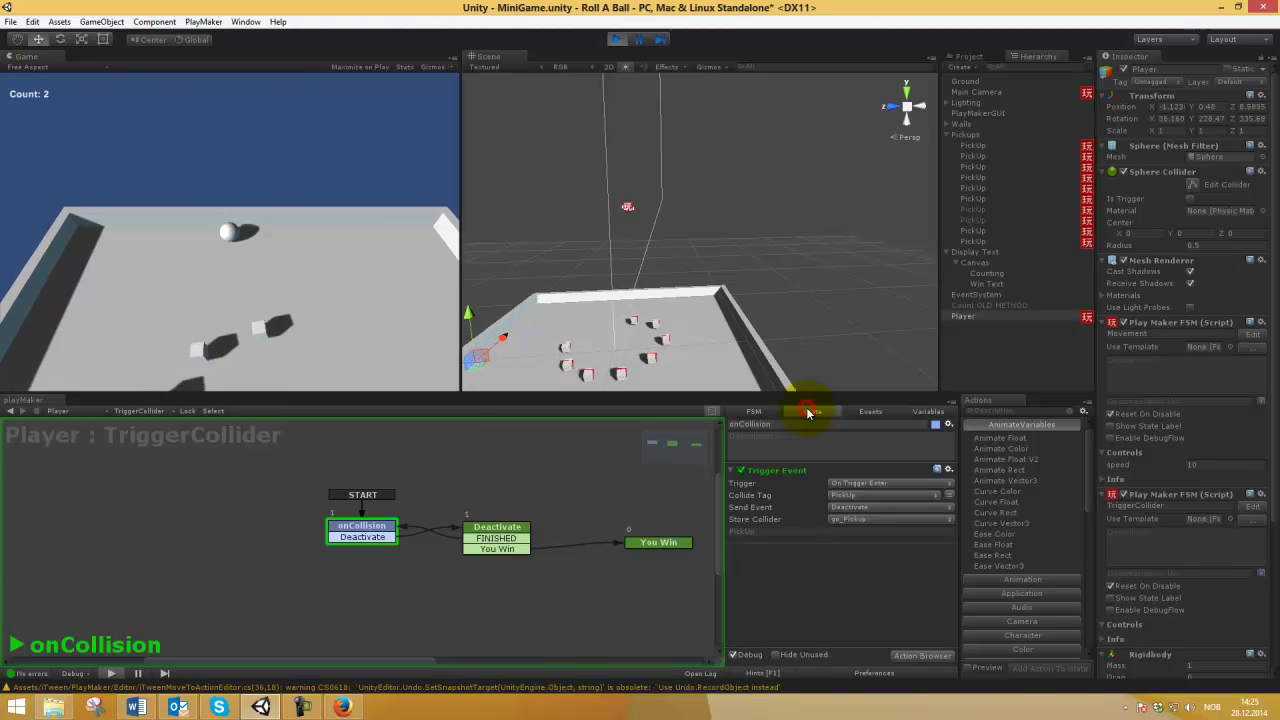
{"action": "left_click", "coordinate": [500, 529]}
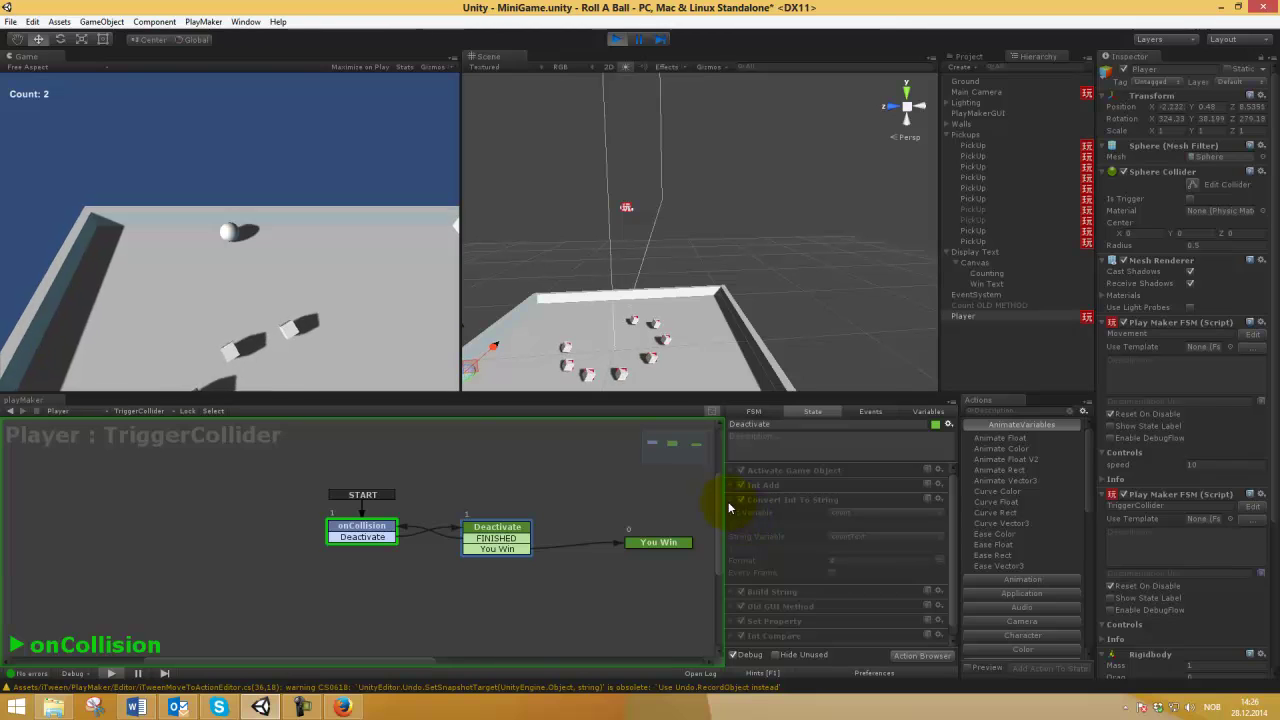
{"action": "left_click", "coordinate": [616, 39]}
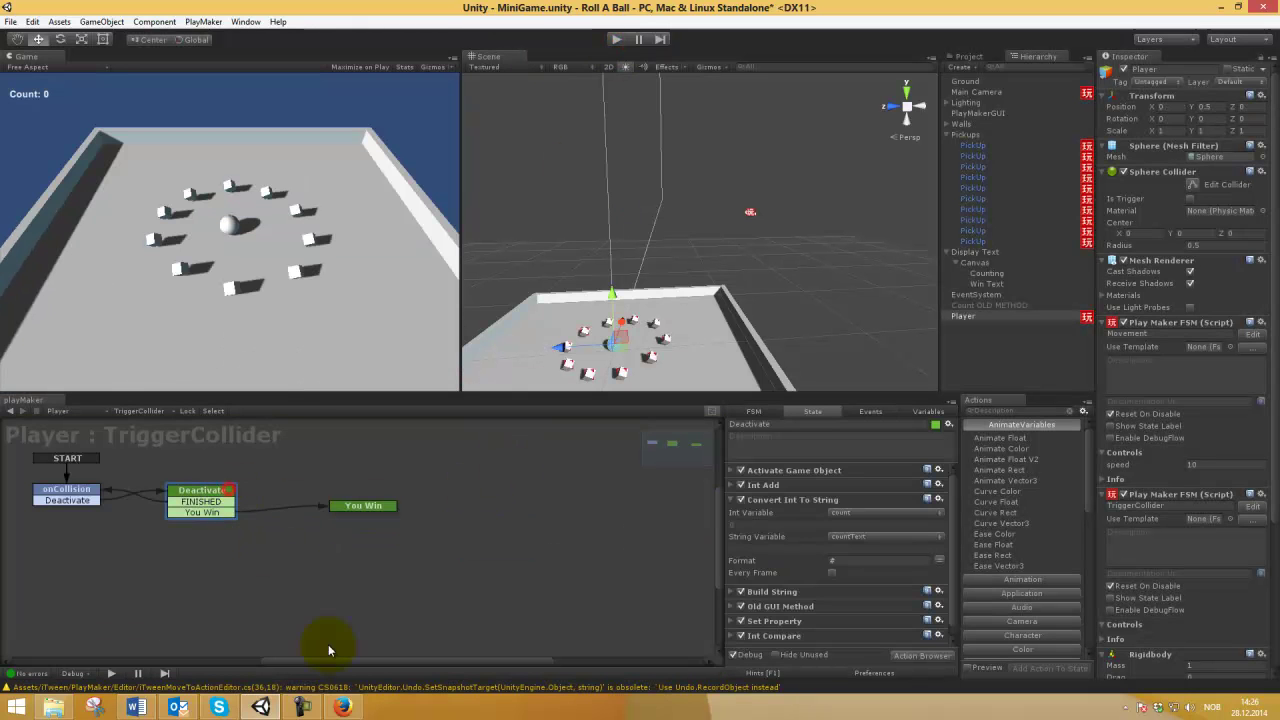
{"action": "left_click", "coordinate": [343, 707]}
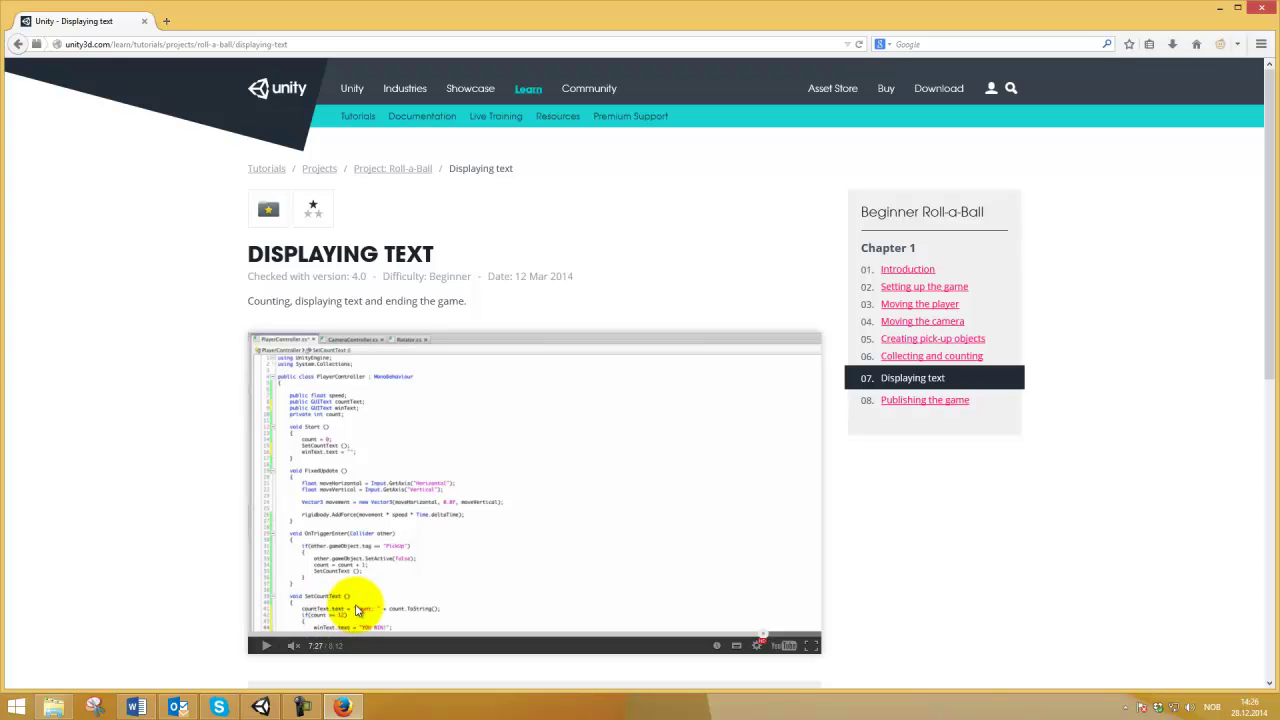
Compare the tutorial's SetCountText code with Build String joining 'Count:' and countText into currentScore.
{"action": "left_click", "coordinate": [263, 707]}
{"action": "left_click", "coordinate": [731, 500]}
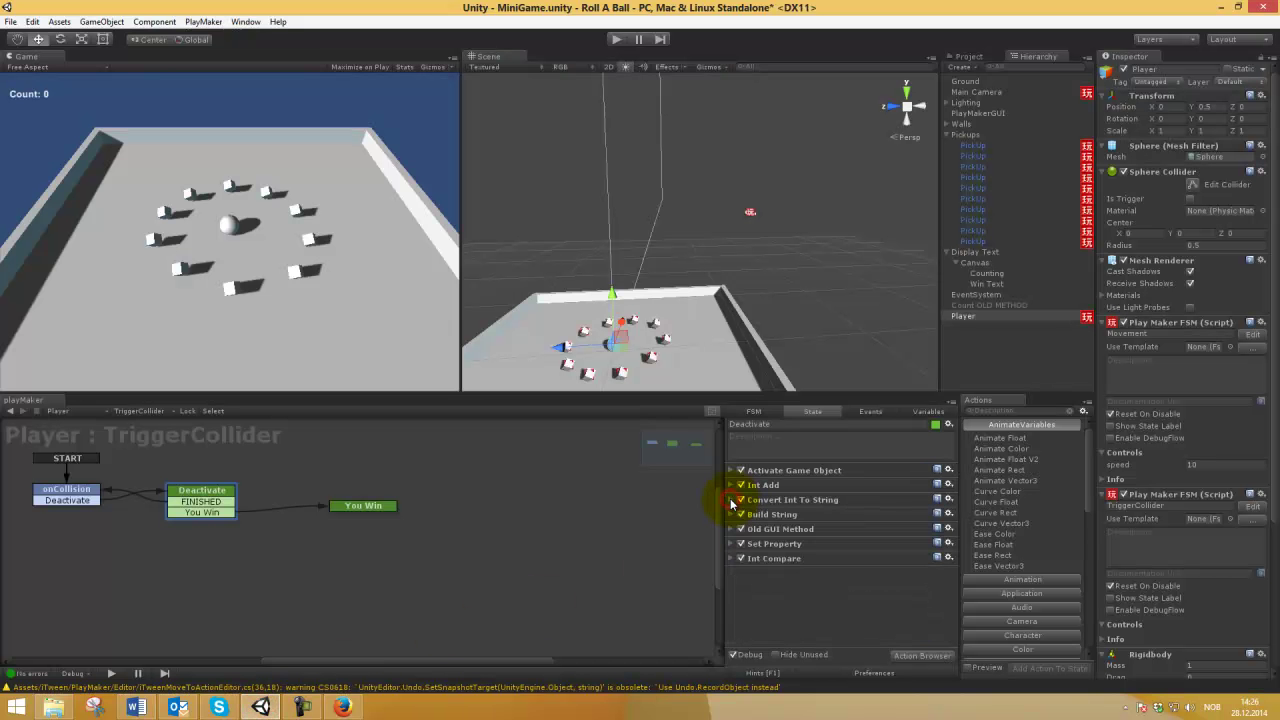
{"action": "left_click", "coordinate": [732, 514]}
{"action": "left_click", "coordinate": [345, 708]}
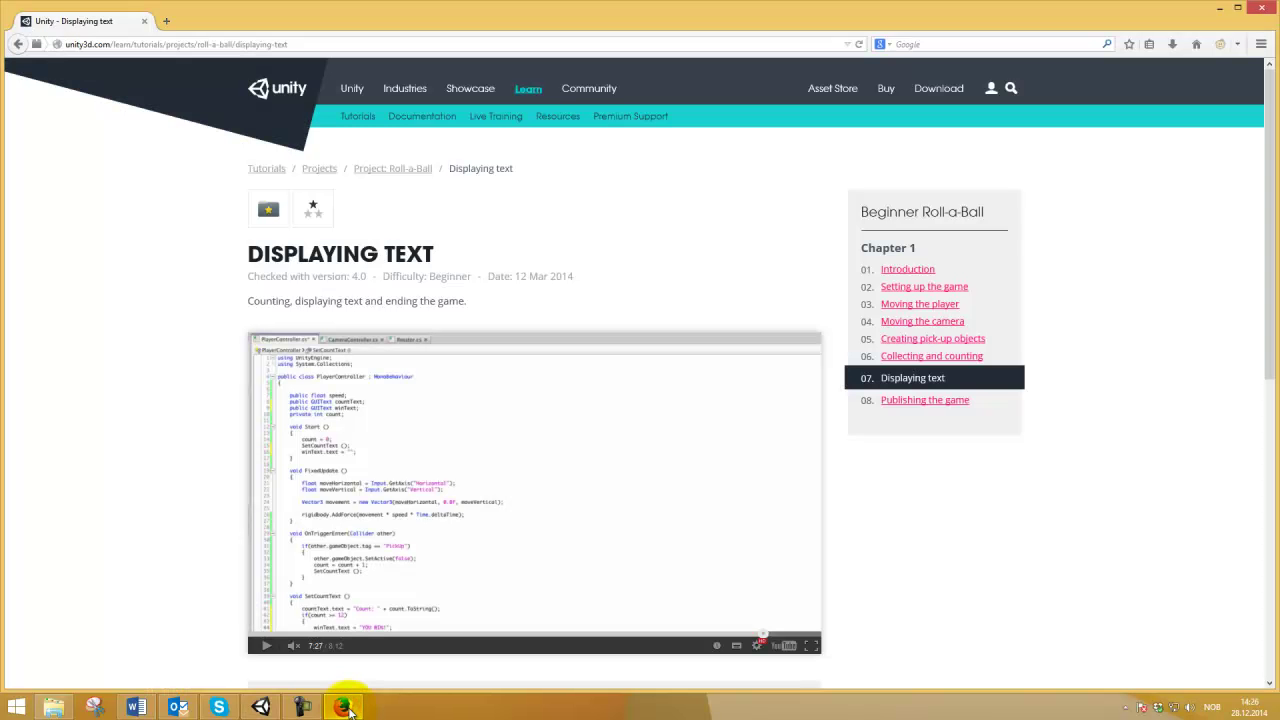
{"action": "left_click", "coordinate": [345, 708]}
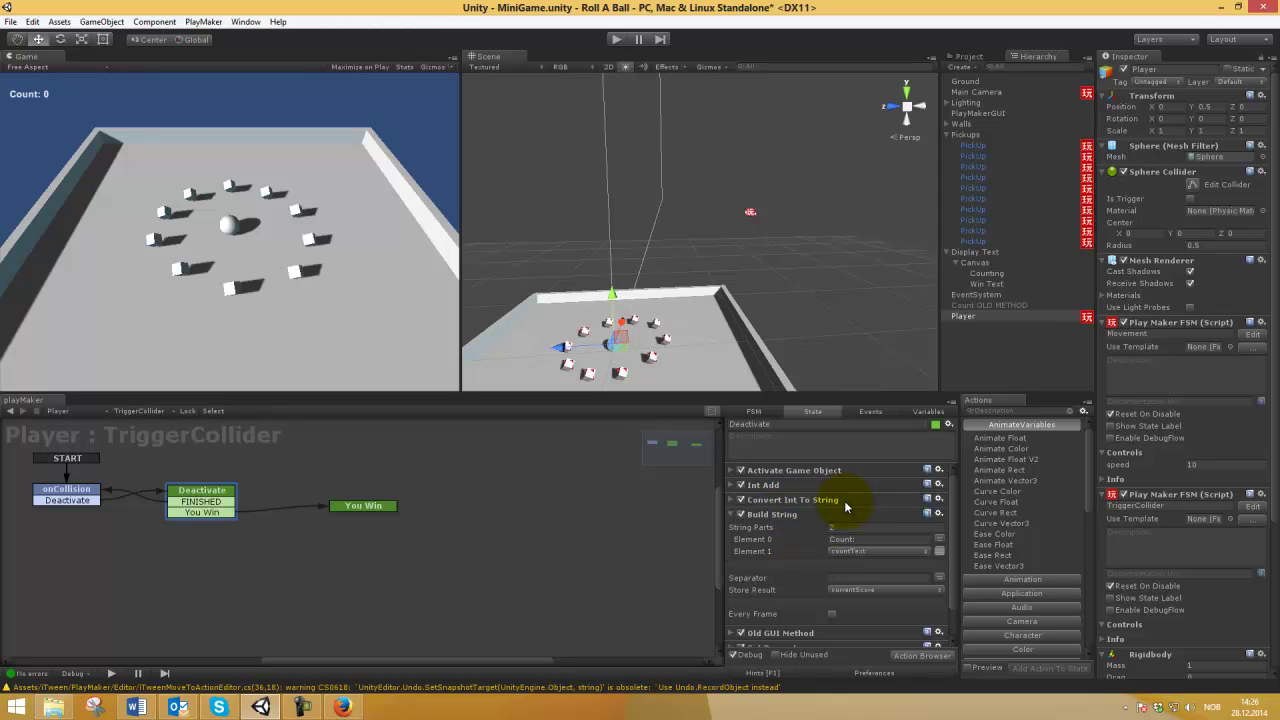
{"action": "left_click", "coordinate": [340, 706]}
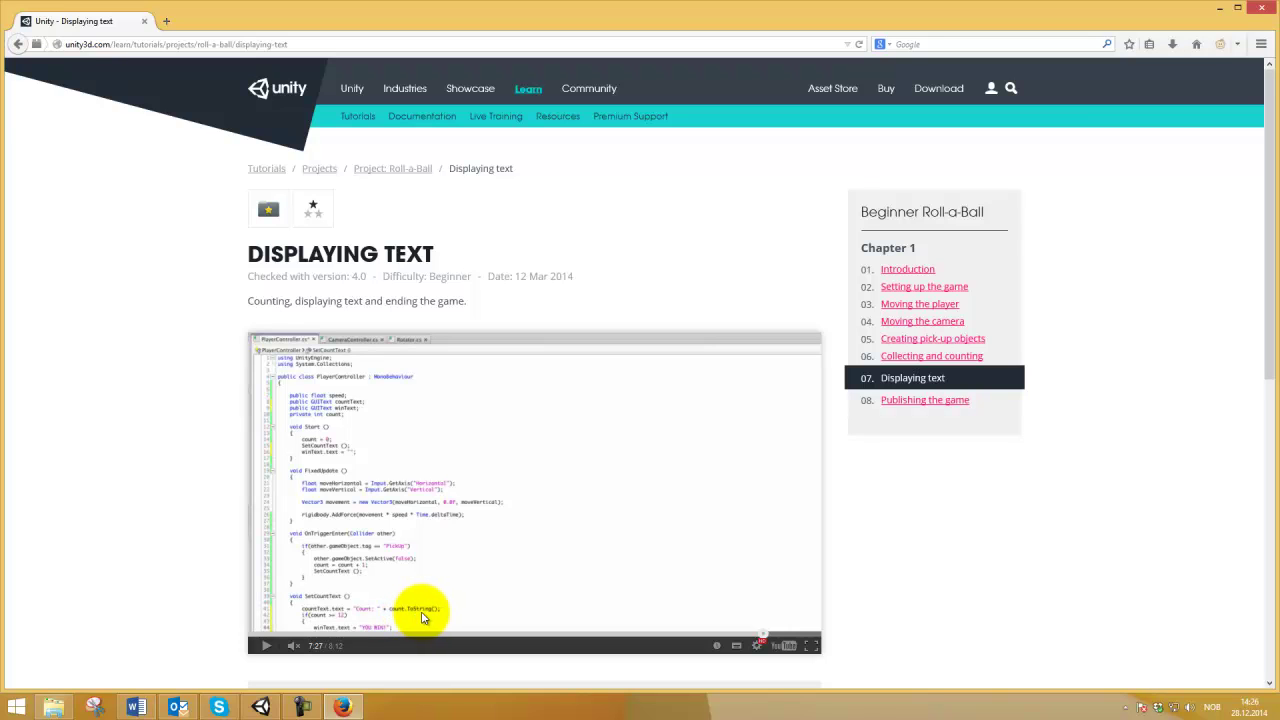
{"action": "left_click", "coordinate": [272, 706]}
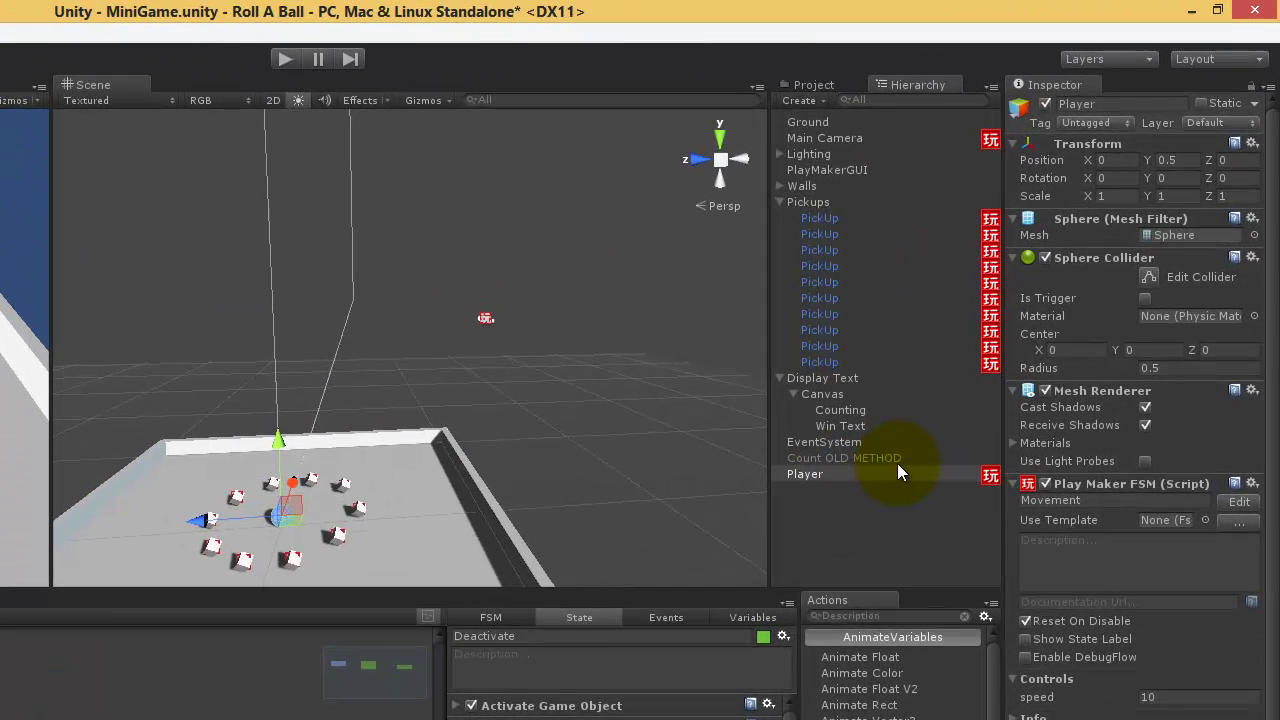
Inspect the Win Text and Counting labels, selecting the Counting label's text.
{"action": "left_click", "coordinate": [880, 426]}
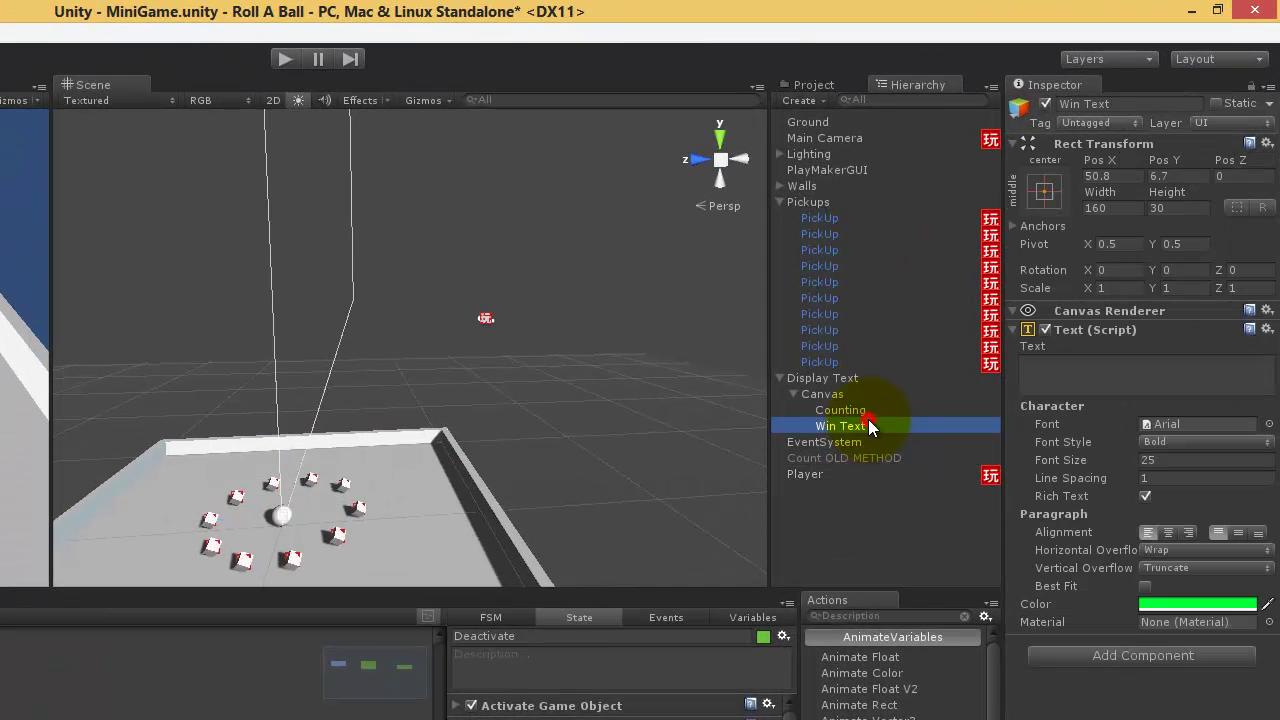
{"action": "left_click", "coordinate": [865, 410]}
{"action": "left_click_drag", "start_coordinate": [1114, 370], "coordinate": [1016, 367]}
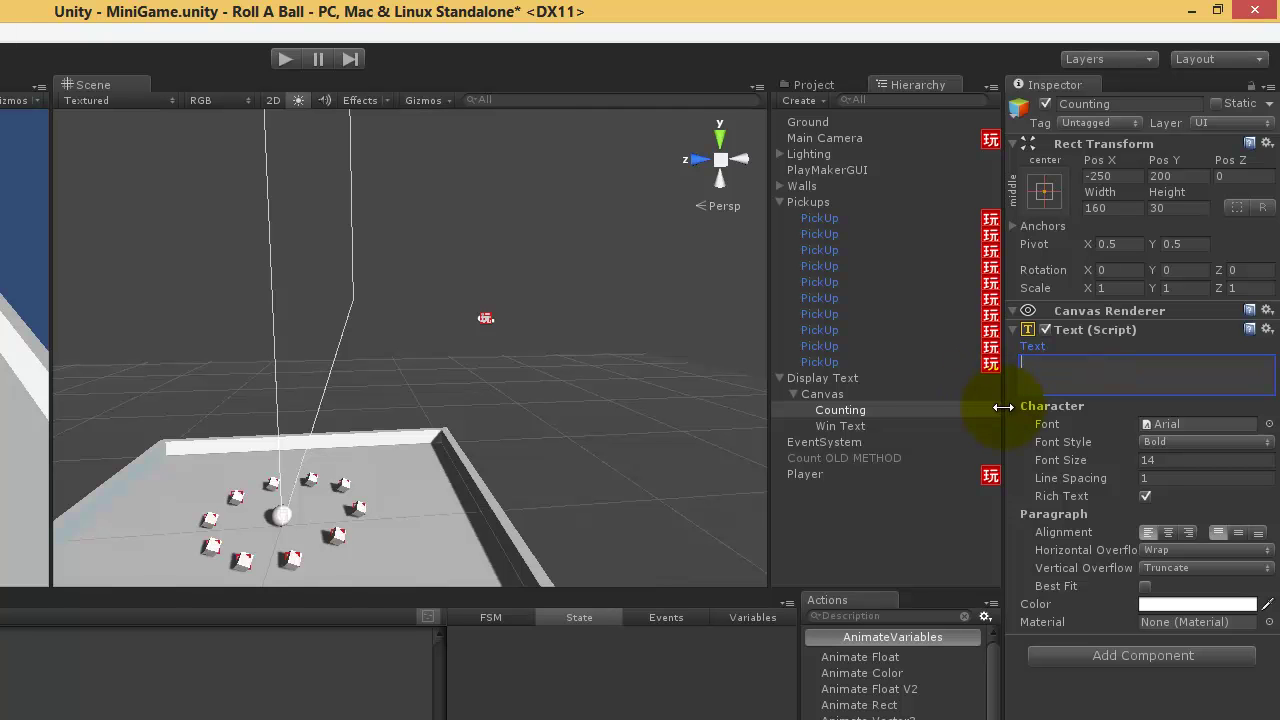
Play-test collecting one pick-up to see Count: 1, stop, and reselect the Player ball.
{"action": "left_click", "coordinate": [285, 58]}
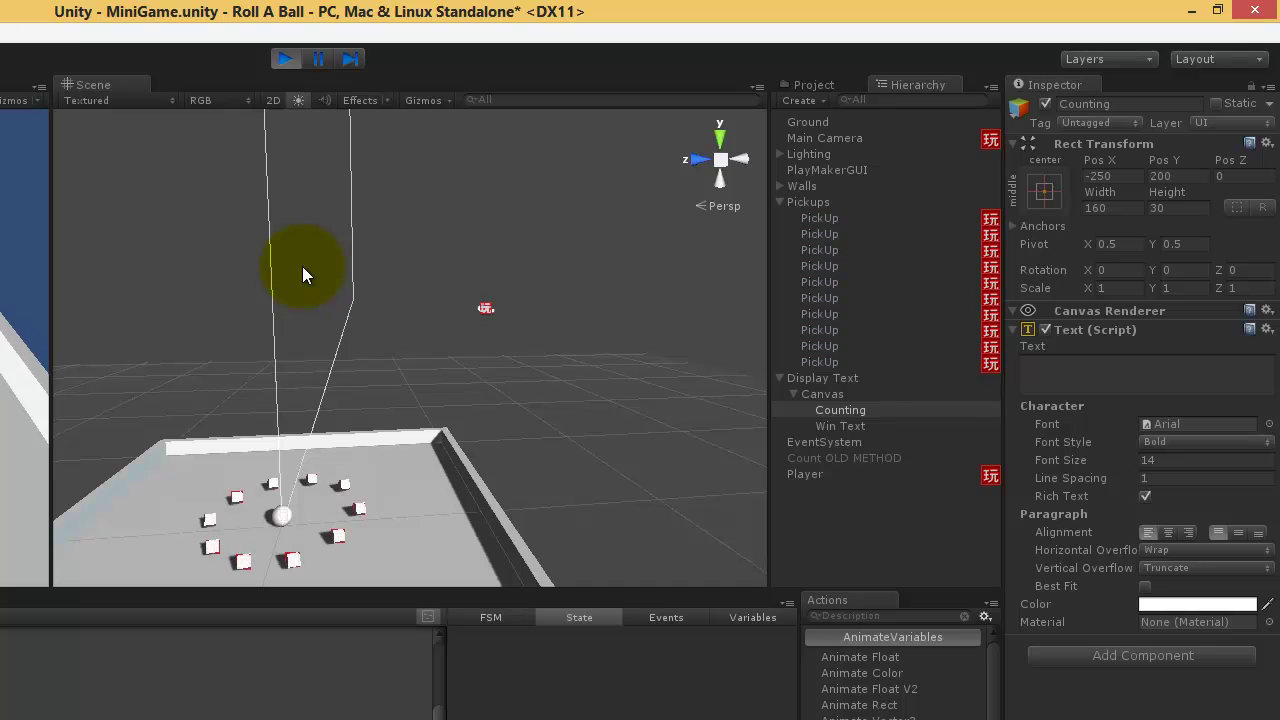
{"action": "key", "text": "Left"}
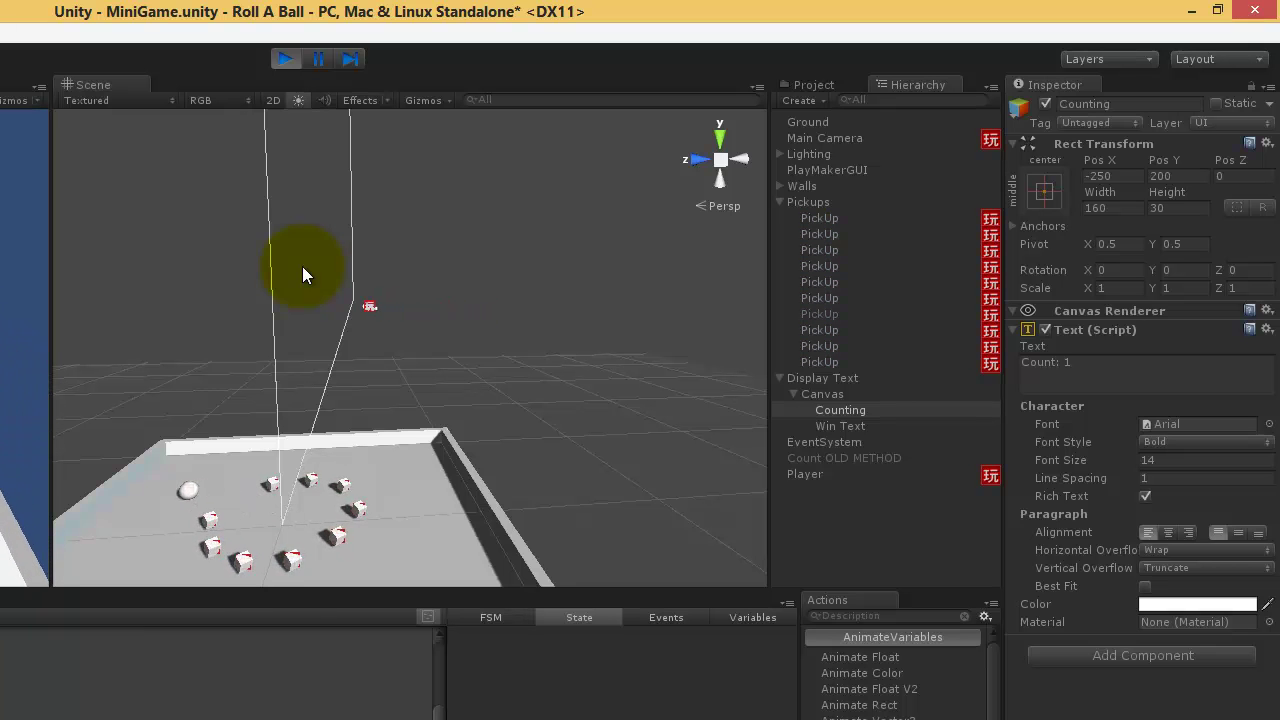
{"action": "left_click", "coordinate": [285, 58]}
{"action": "left_click", "coordinate": [1045, 375]}
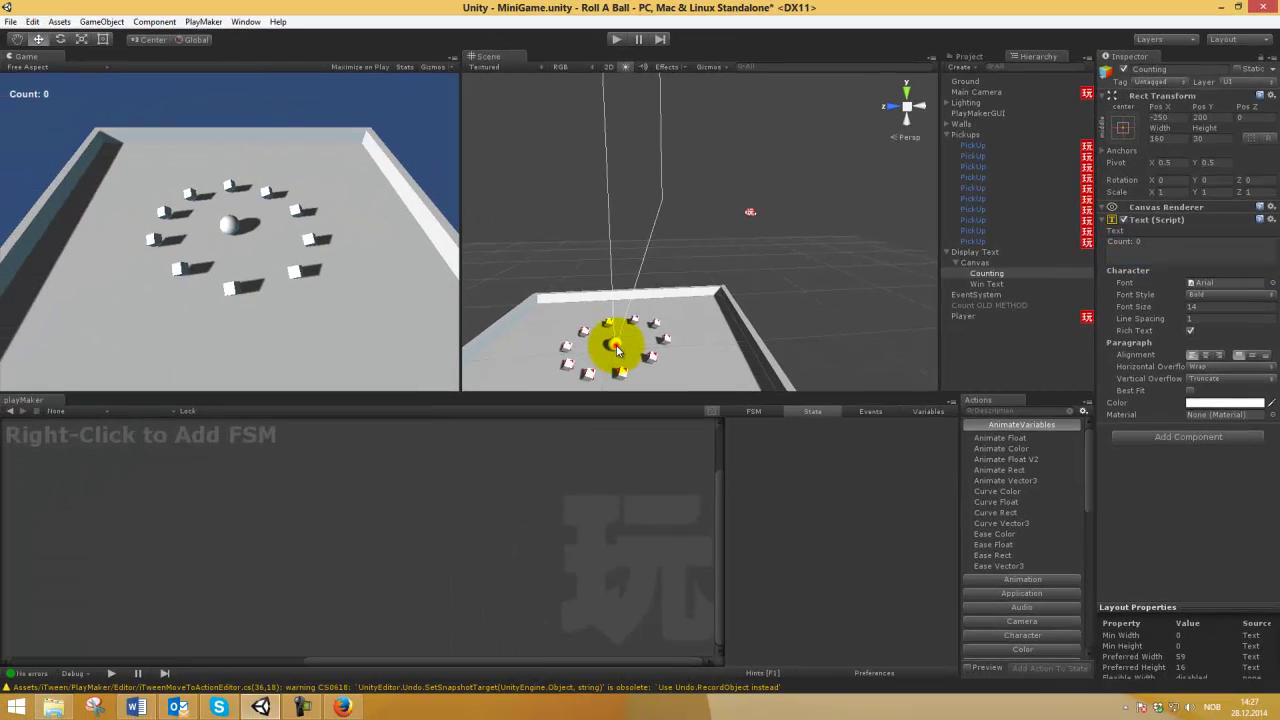
{"action": "left_click", "coordinate": [275, 514]}
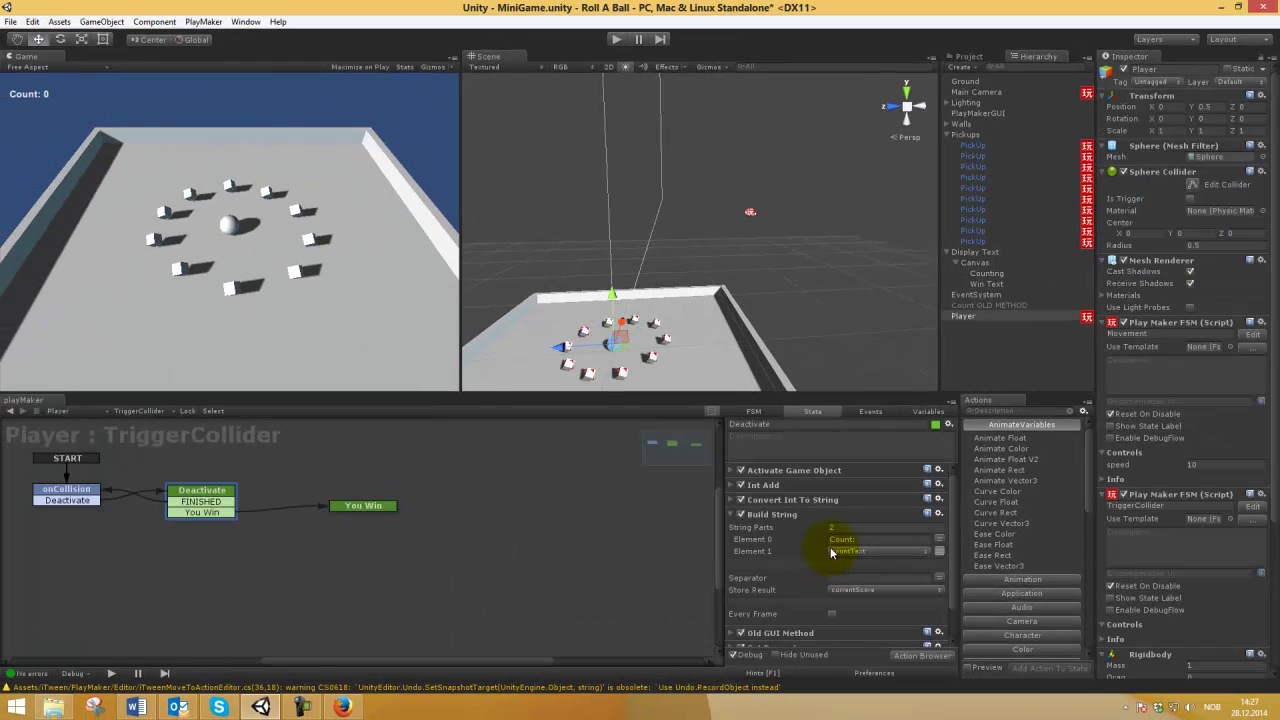
Disable Build String and play-test, checking count, countText and currentScore live values.
{"action": "left_click", "coordinate": [742, 515]}
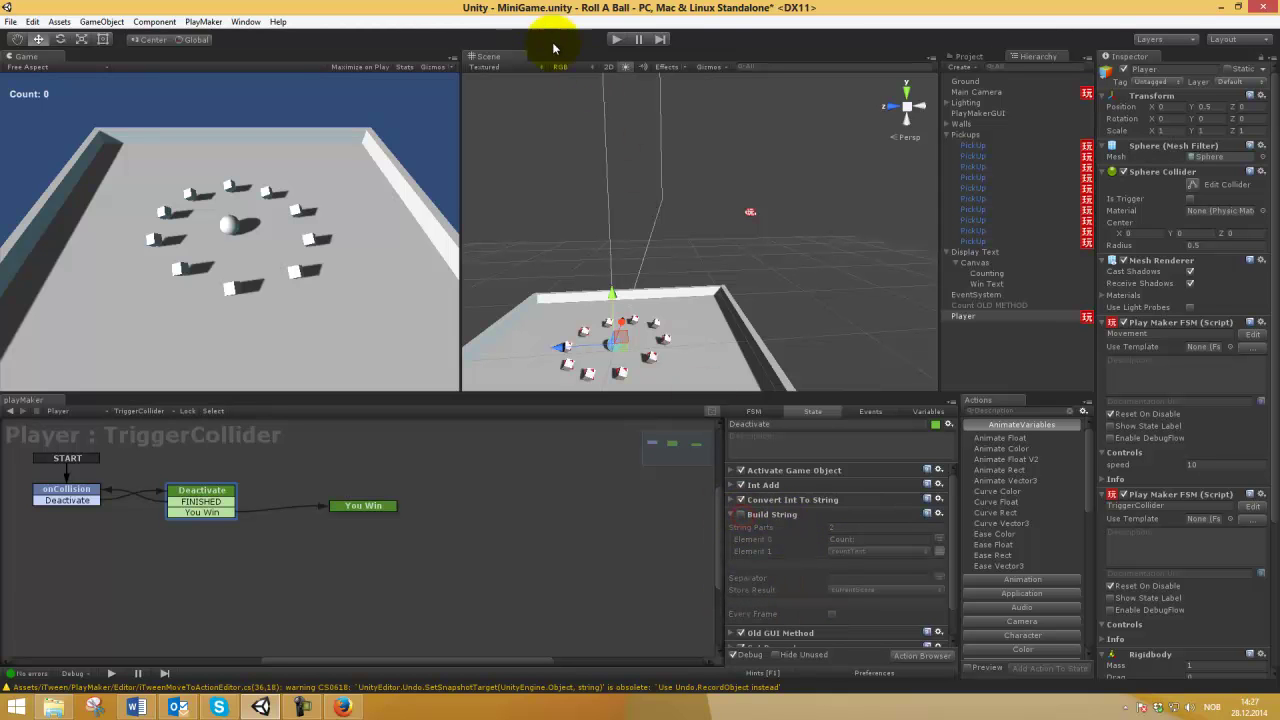
{"action": "left_click", "coordinate": [616, 40]}
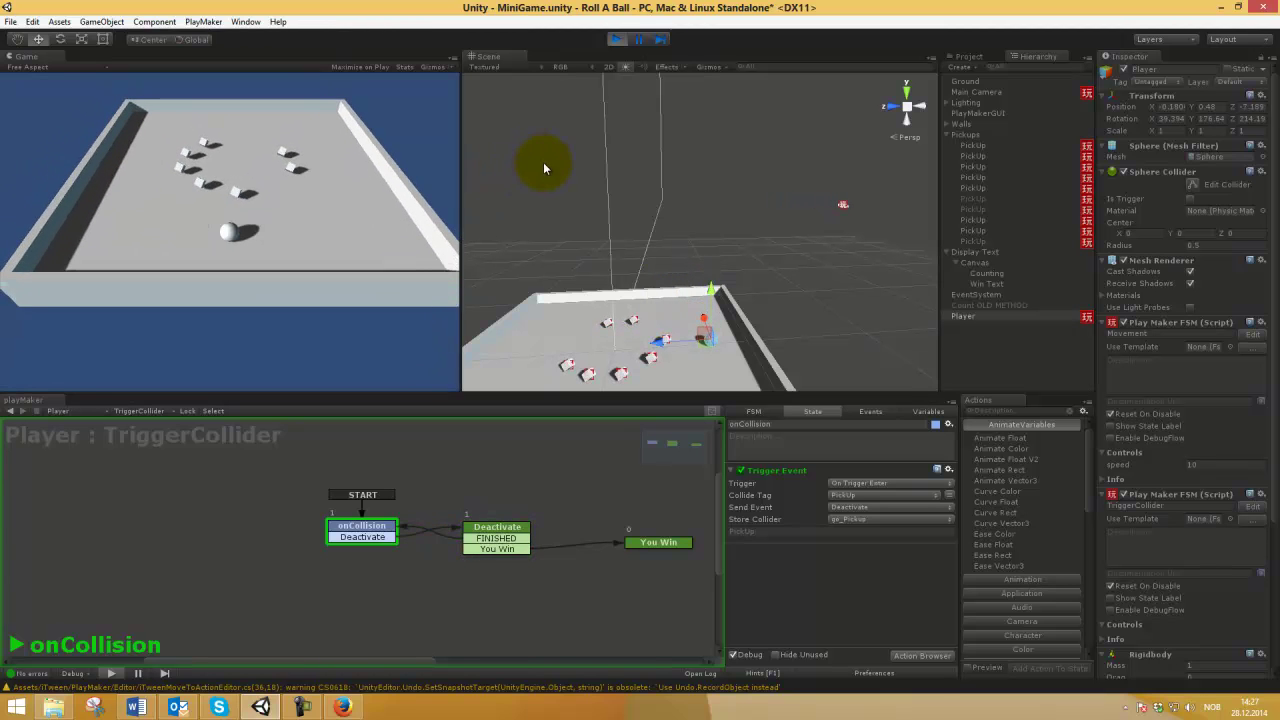
{"action": "left_click", "coordinate": [925, 411]}
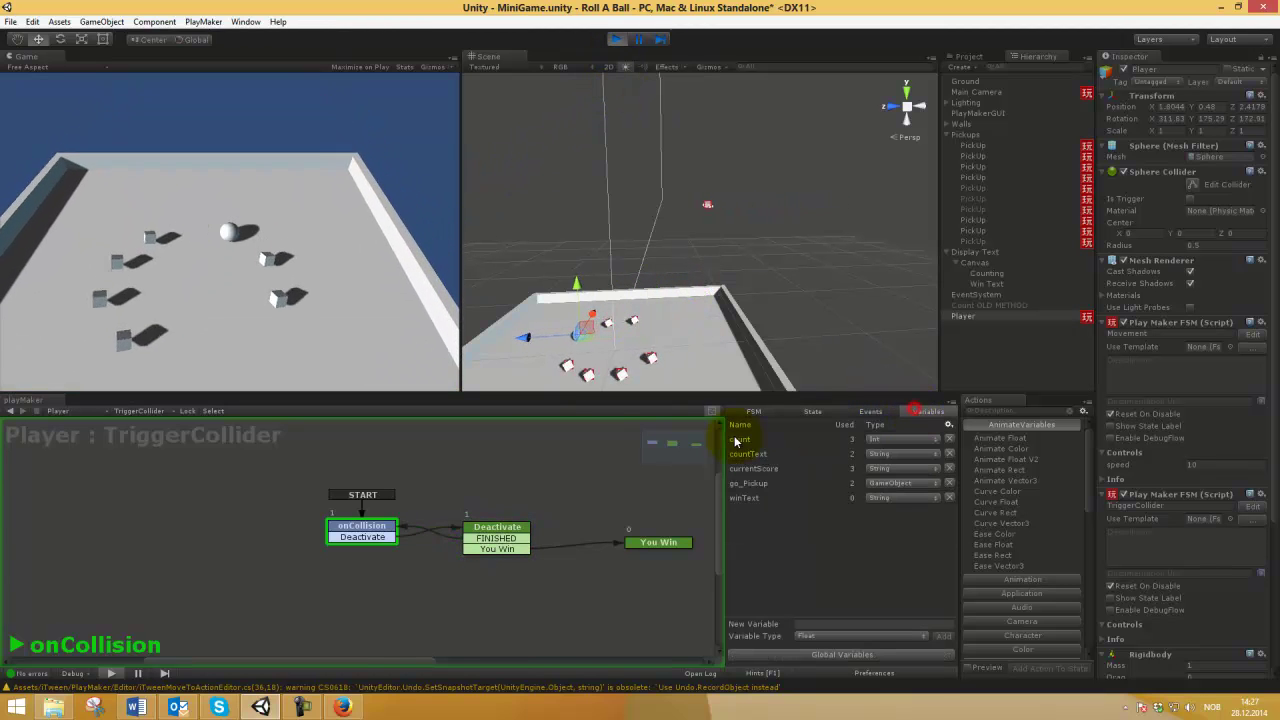
{"action": "left_click", "coordinate": [762, 439]}
{"action": "left_click", "coordinate": [755, 454]}
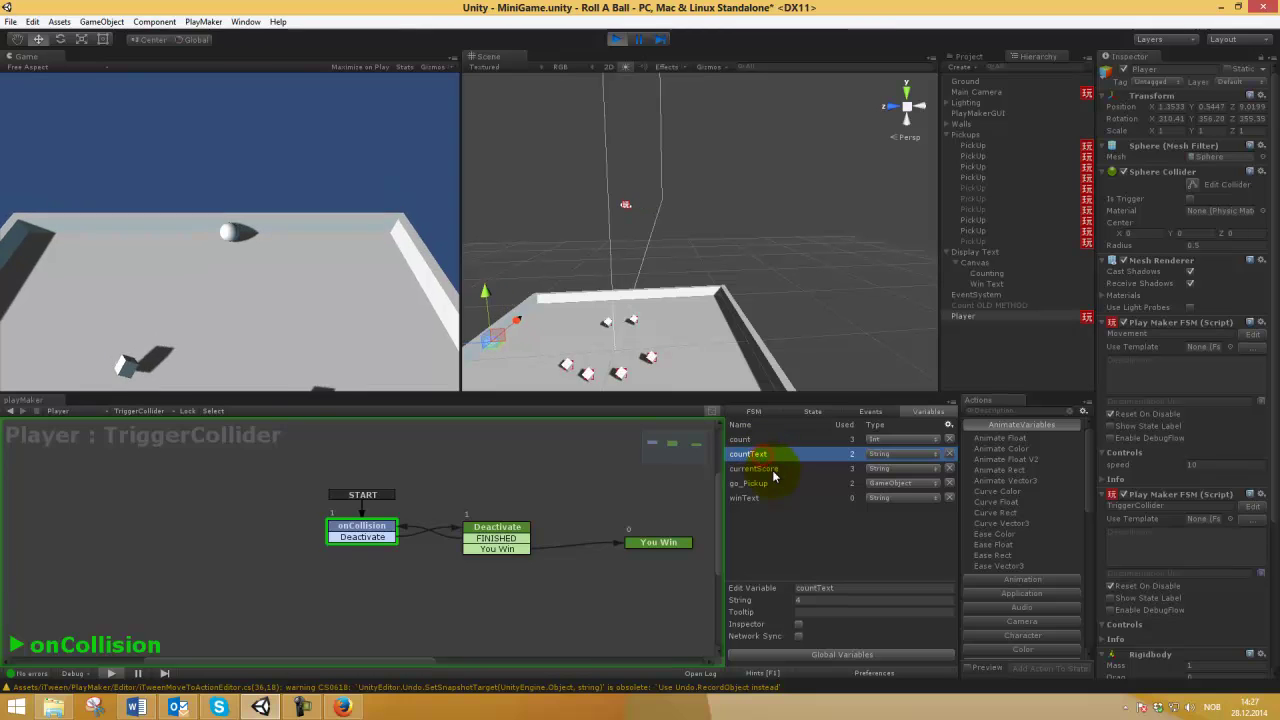
{"action": "left_click", "coordinate": [771, 471]}
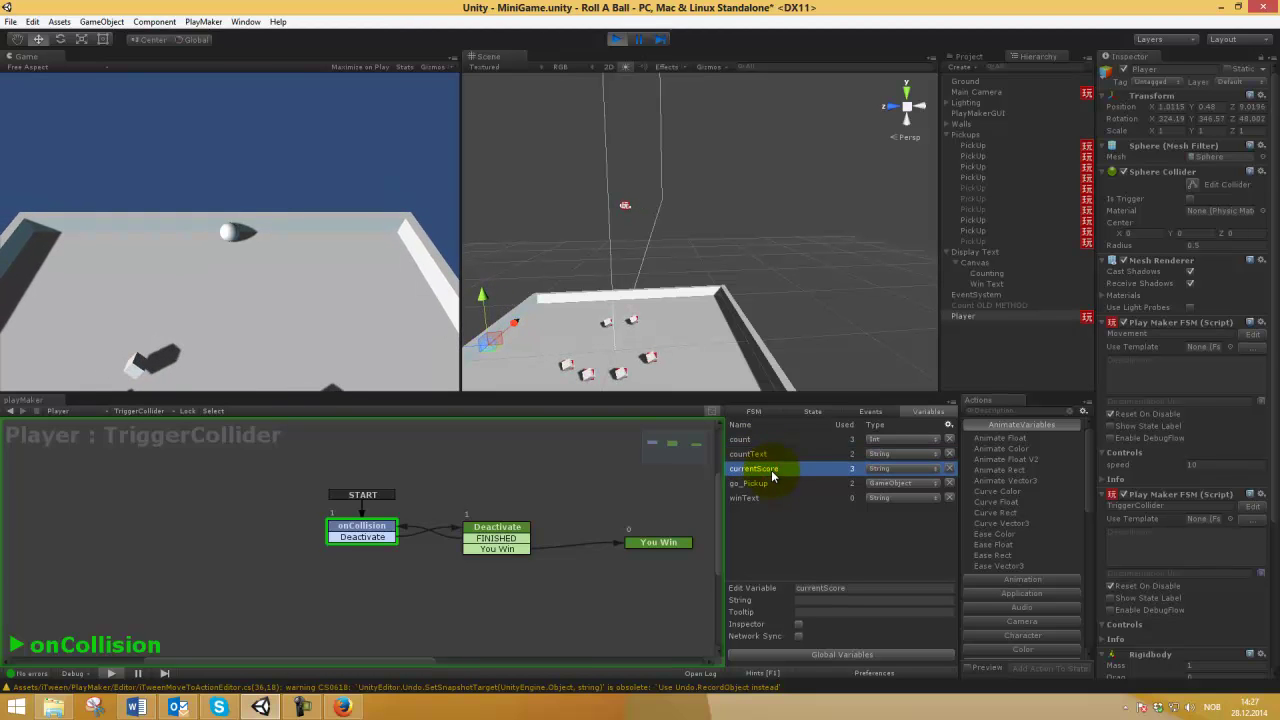
{"action": "left_click", "coordinate": [806, 412]}
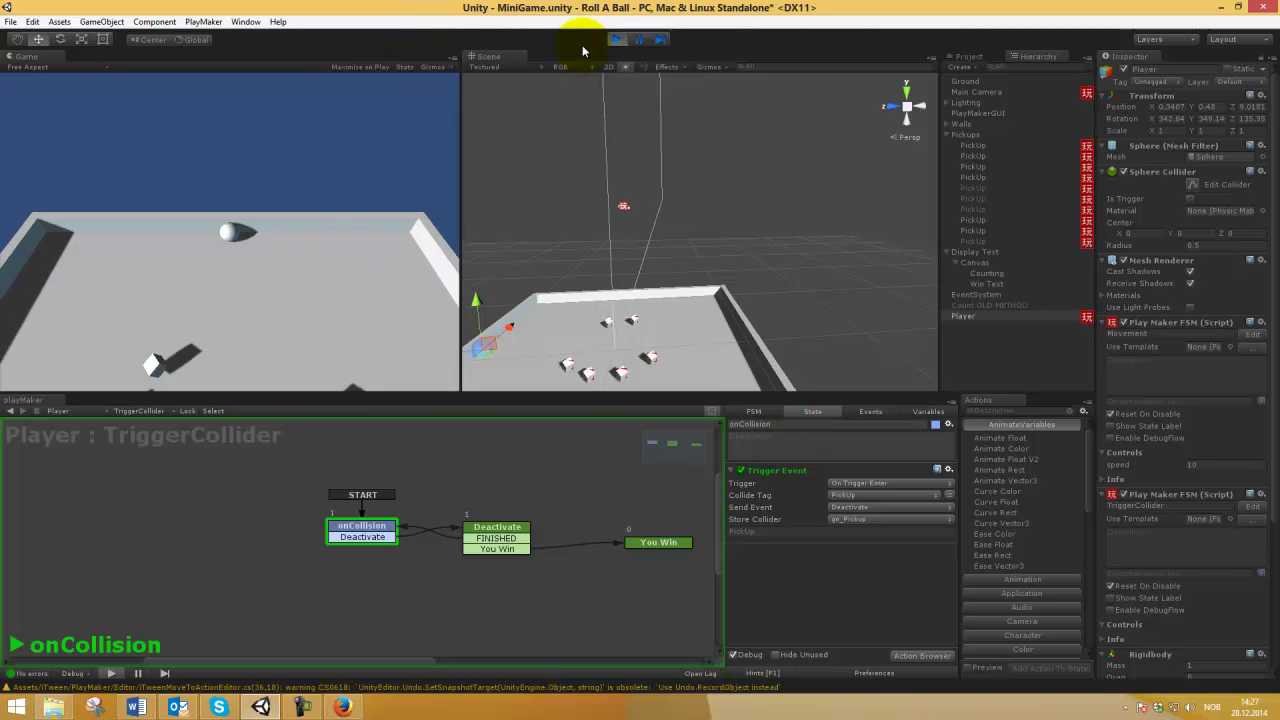
{"action": "left_click", "coordinate": [617, 39]}
{"action": "left_click", "coordinate": [202, 491]}
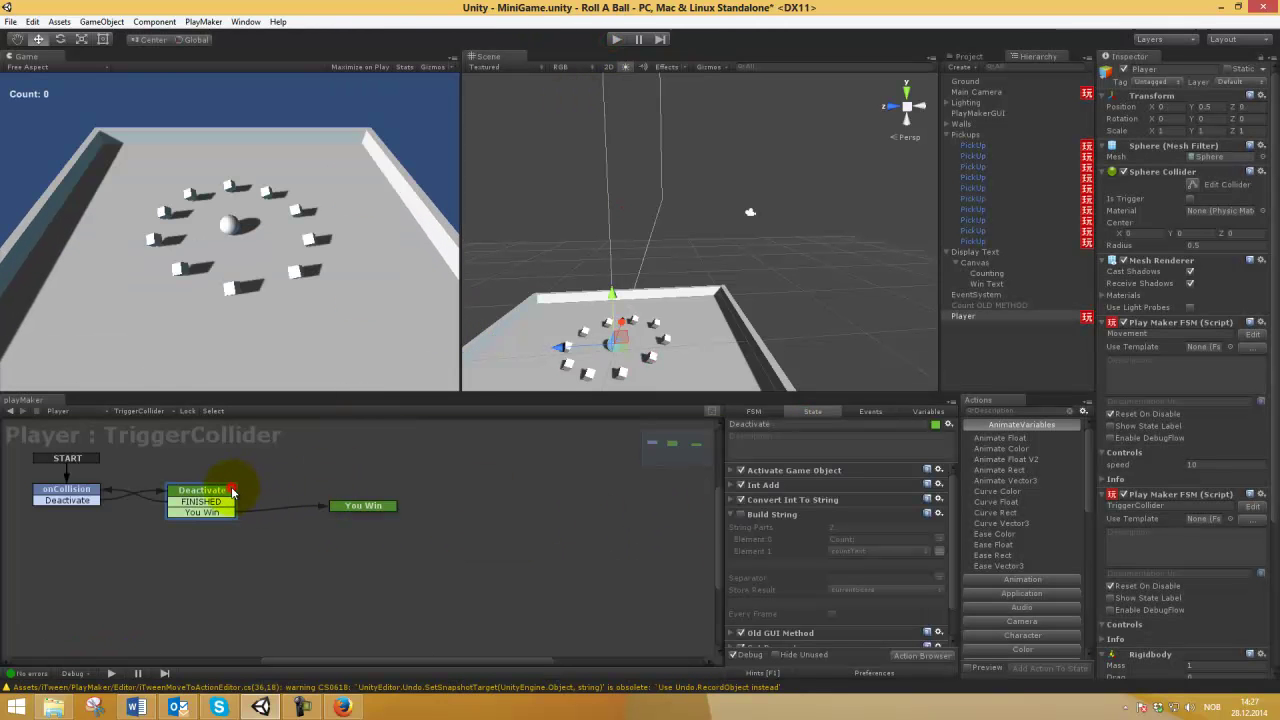
Re-enable Build String and review Int Add, the '#' format, and the 'Count:' prefix in Element 0.
{"action": "left_click", "coordinate": [740, 515]}
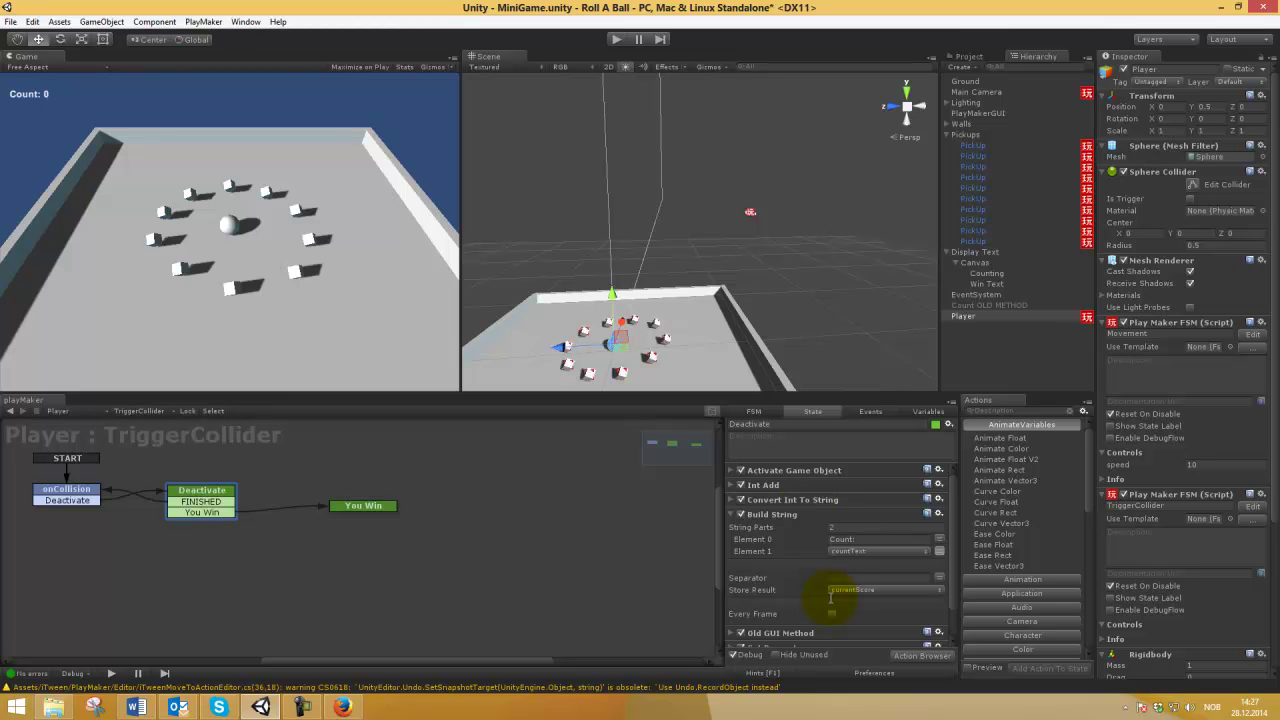
{"action": "left_click", "coordinate": [731, 500]}
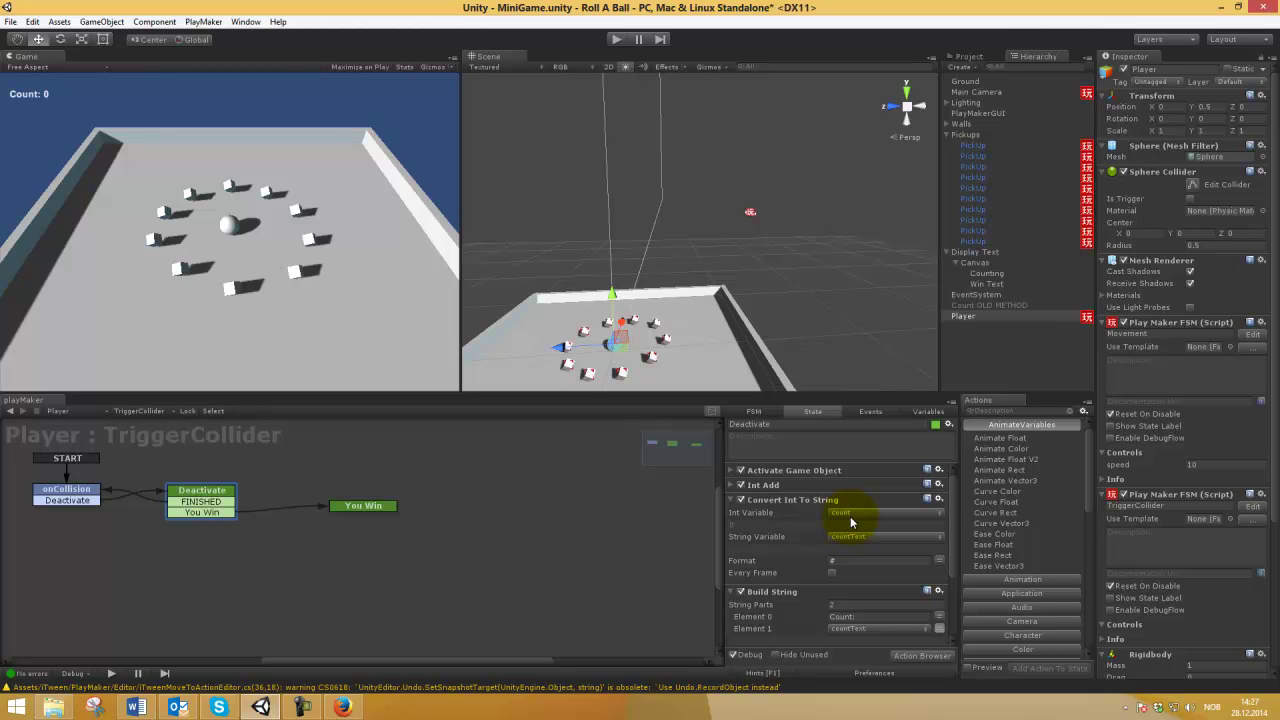
{"action": "left_click", "coordinate": [734, 485]}
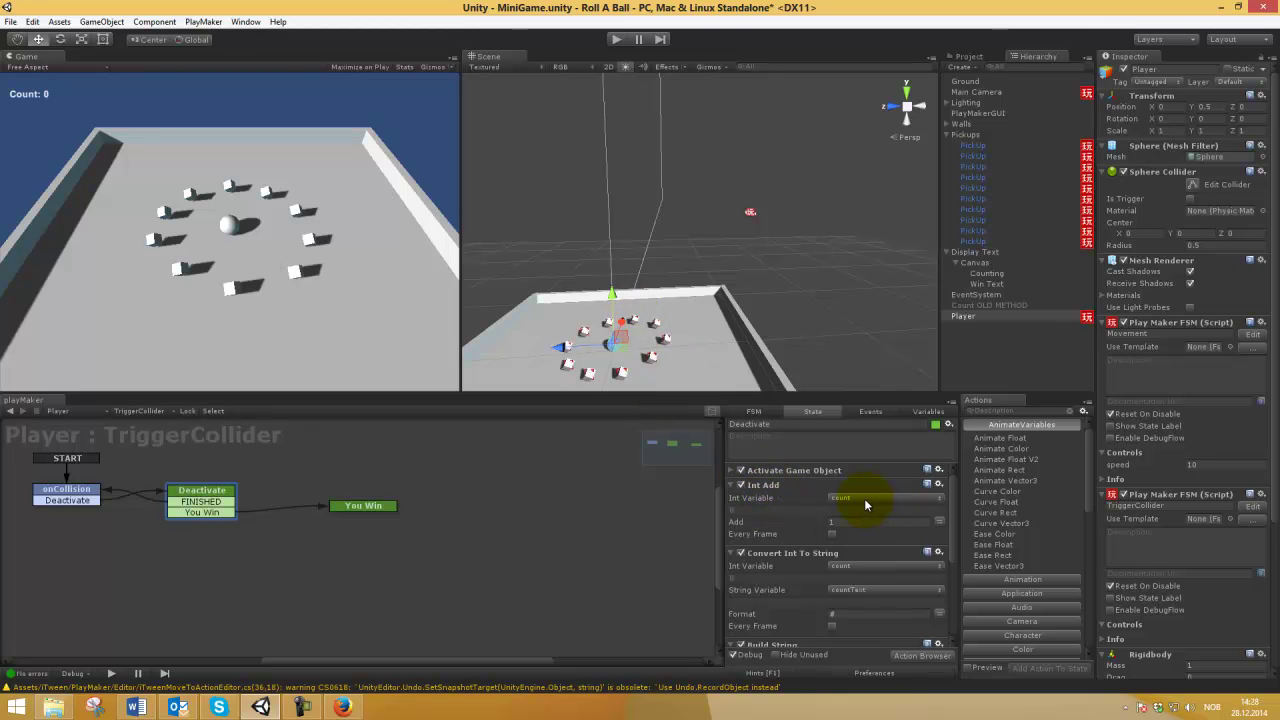
{"action": "left_click", "coordinate": [728, 487]}
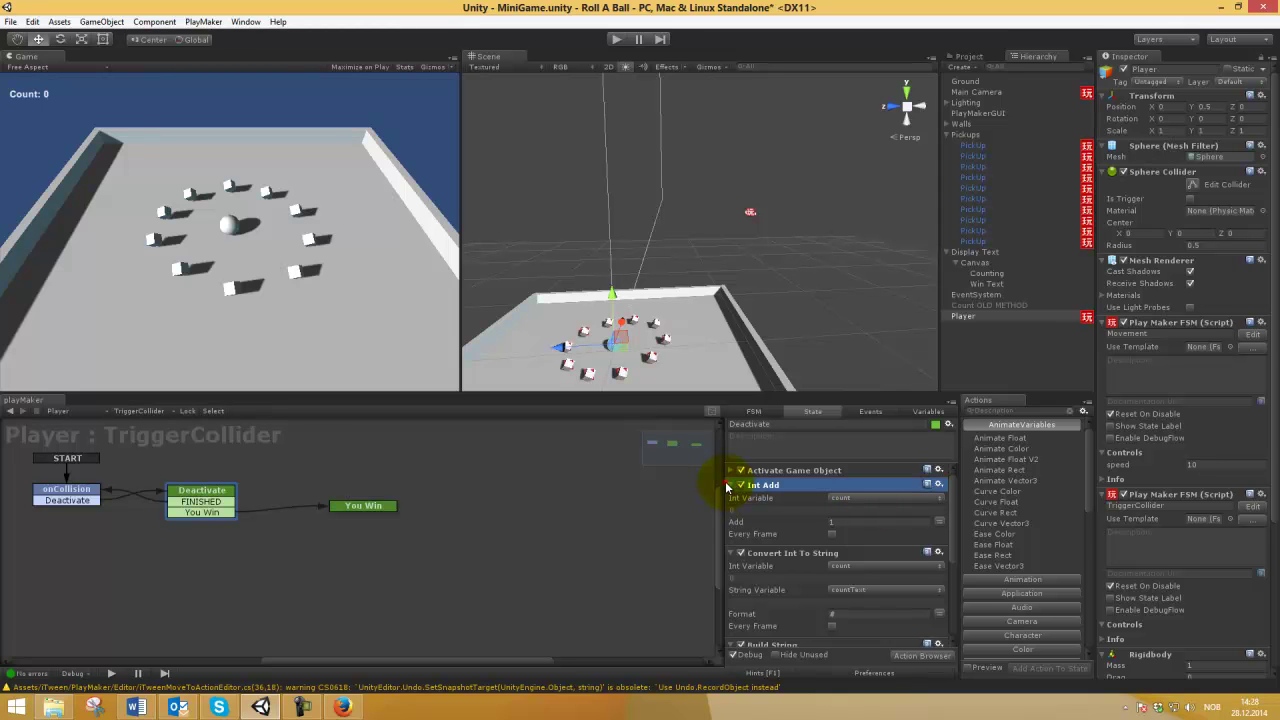
{"action": "left_click", "coordinate": [734, 485]}
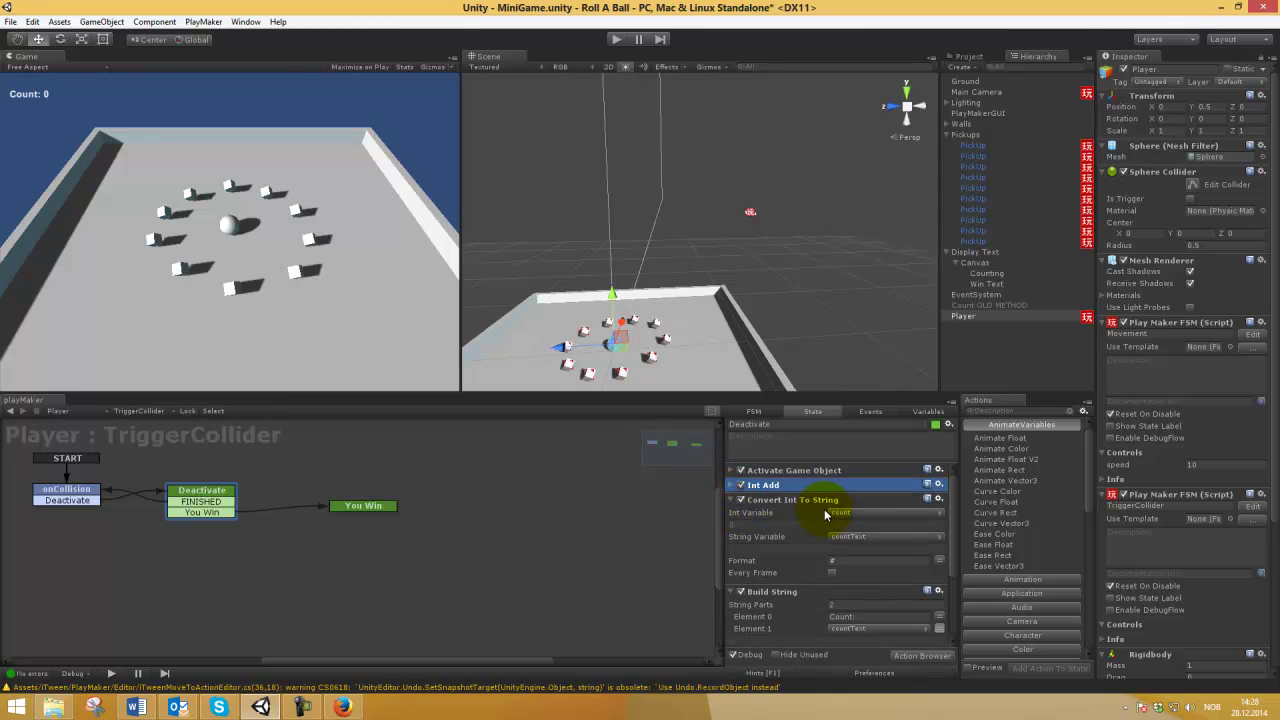
{"action": "left_click", "coordinate": [847, 559]}
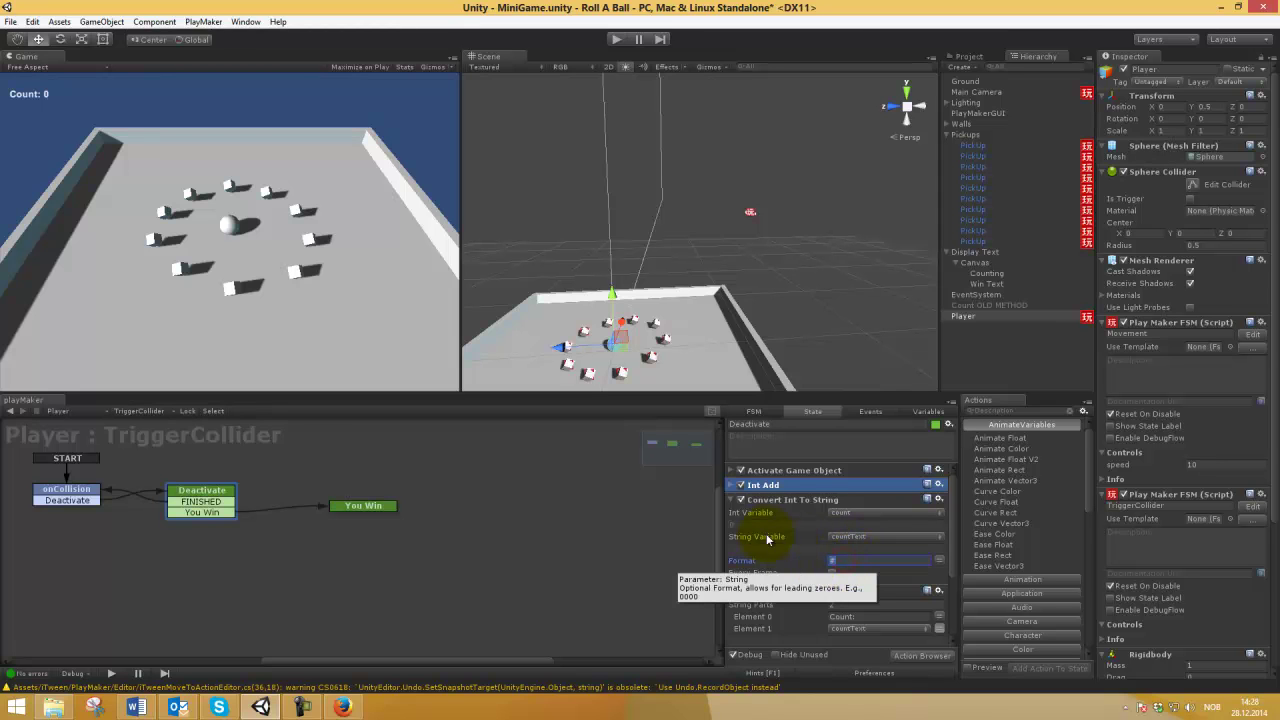
{"action": "left_click", "coordinate": [733, 500]}
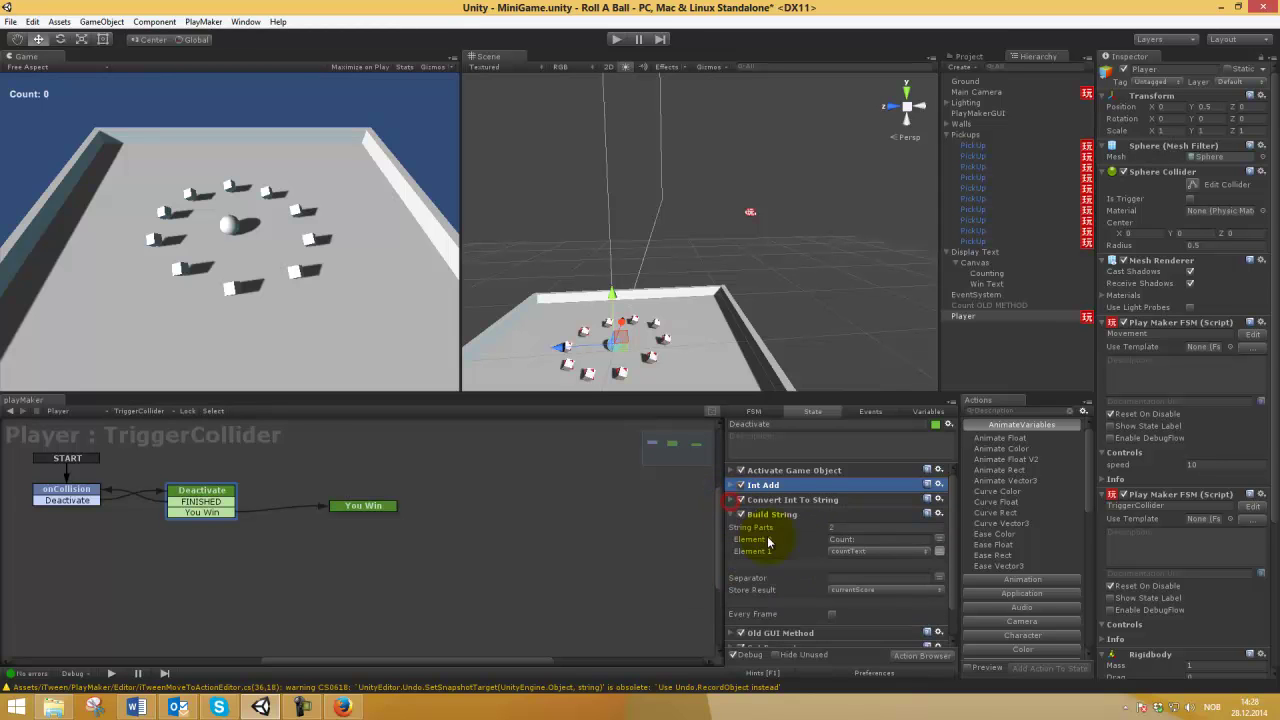
{"action": "left_click", "coordinate": [855, 540]}
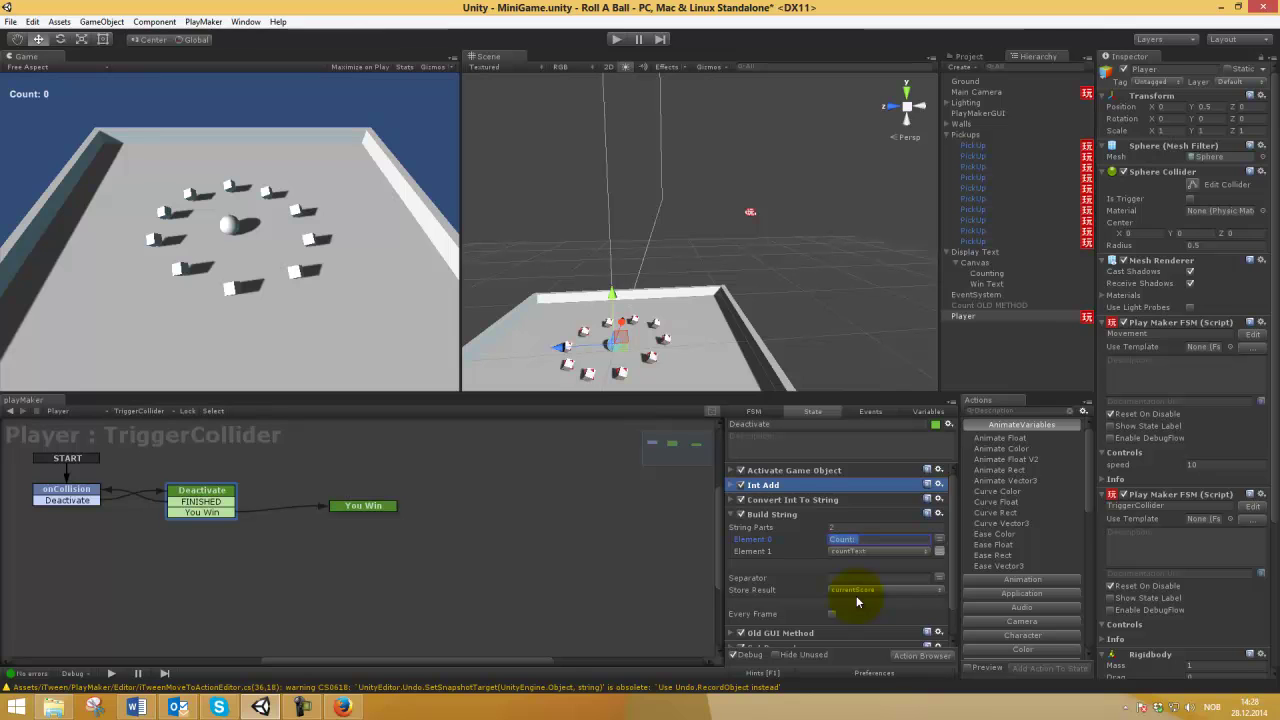
{"action": "left_click", "coordinate": [734, 515]}
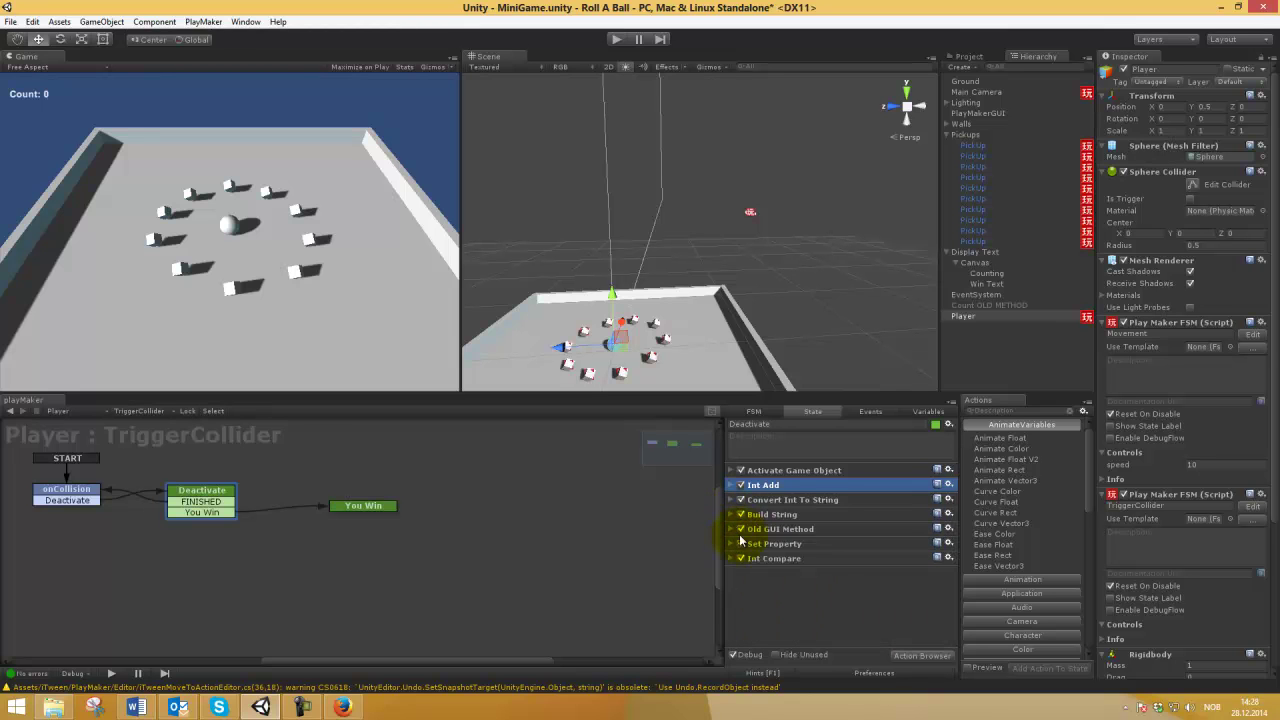
Toggle the Set Property settings and start a test run of the game.
{"action": "left_click", "coordinate": [730, 544]}
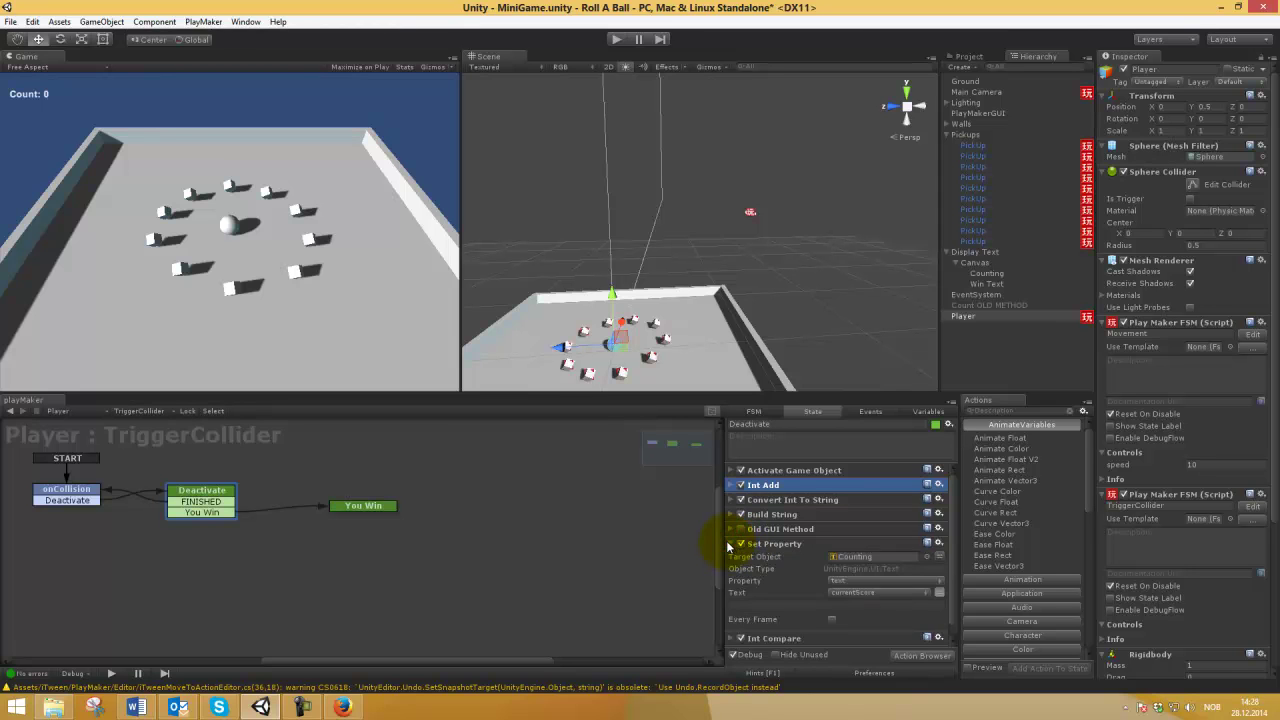
{"action": "left_click", "coordinate": [729, 544]}
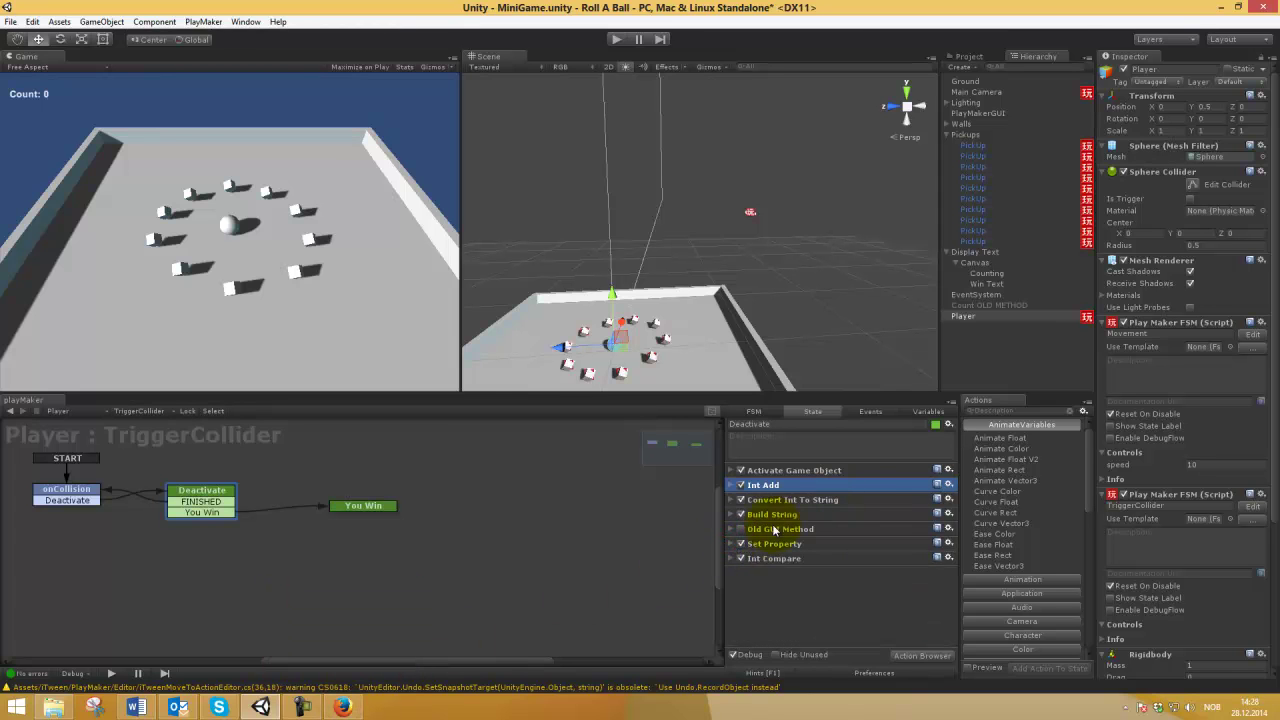
{"action": "left_click", "coordinate": [741, 544]}
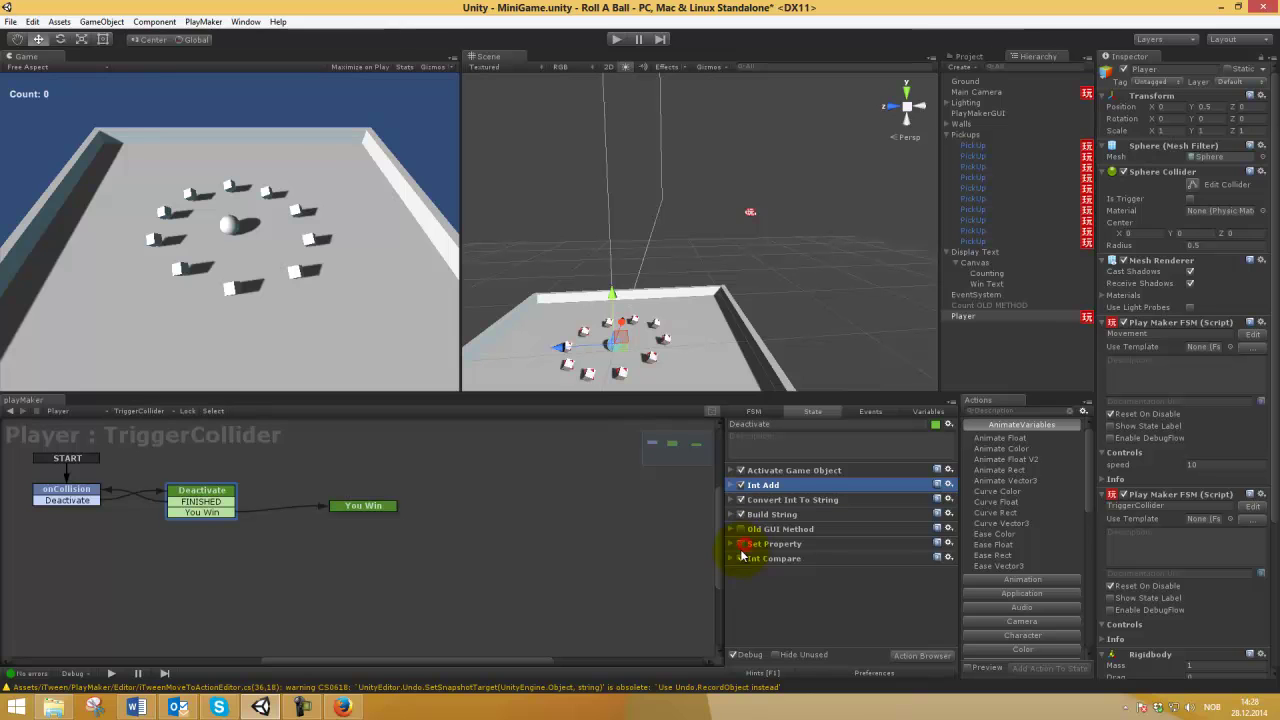
{"action": "left_click", "coordinate": [616, 39]}
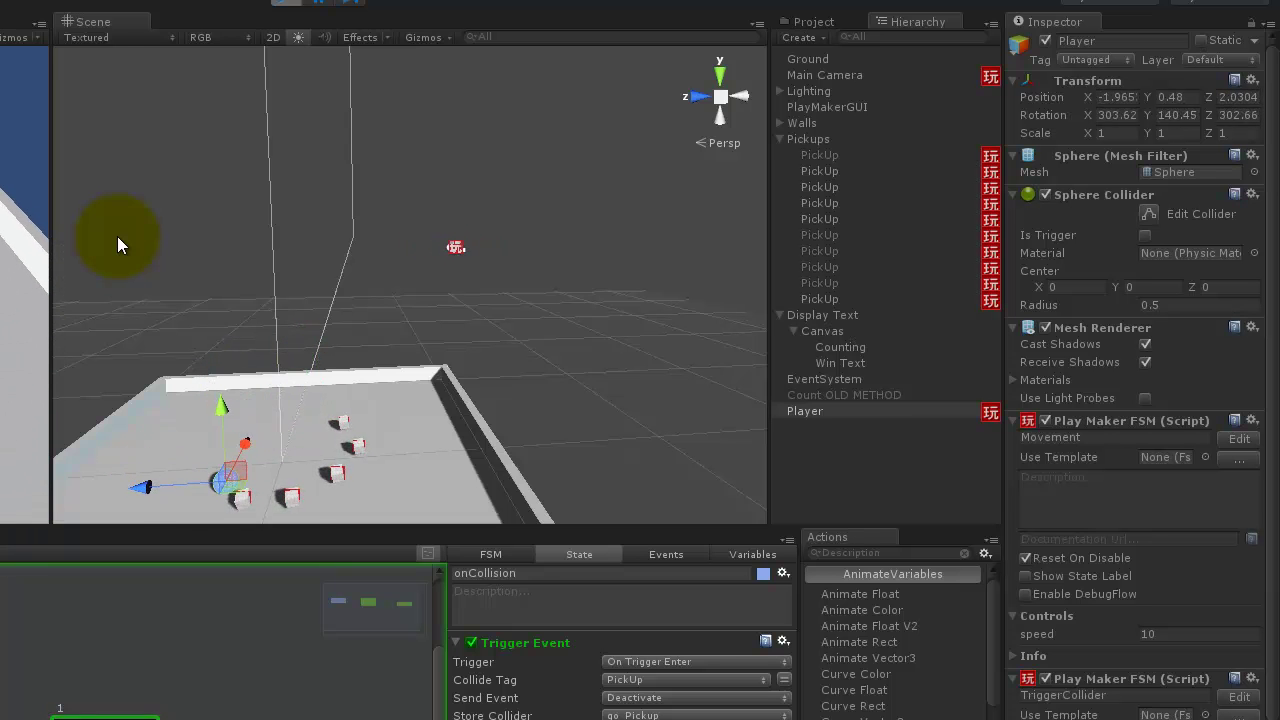
While playing, inspect the count, countText and currentScore variables in the Variables tab.
{"action": "left_click", "coordinate": [731, 556]}
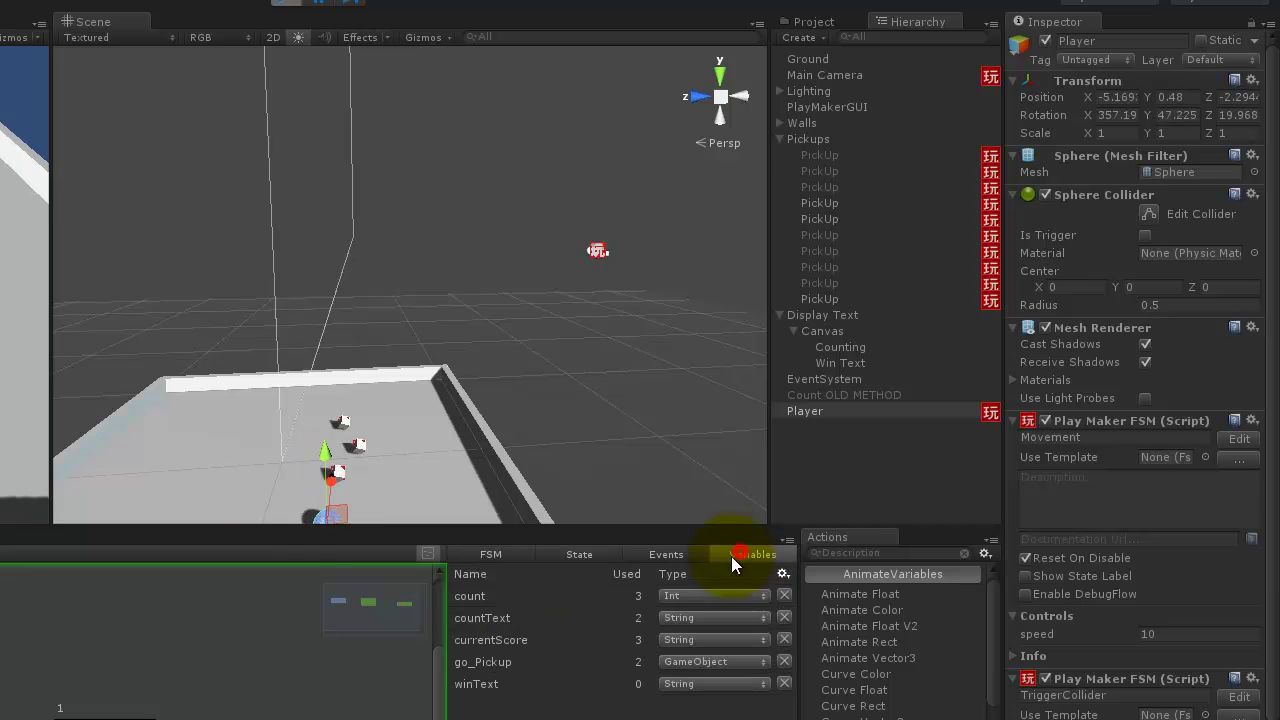
{"action": "left_click", "coordinate": [502, 642]}
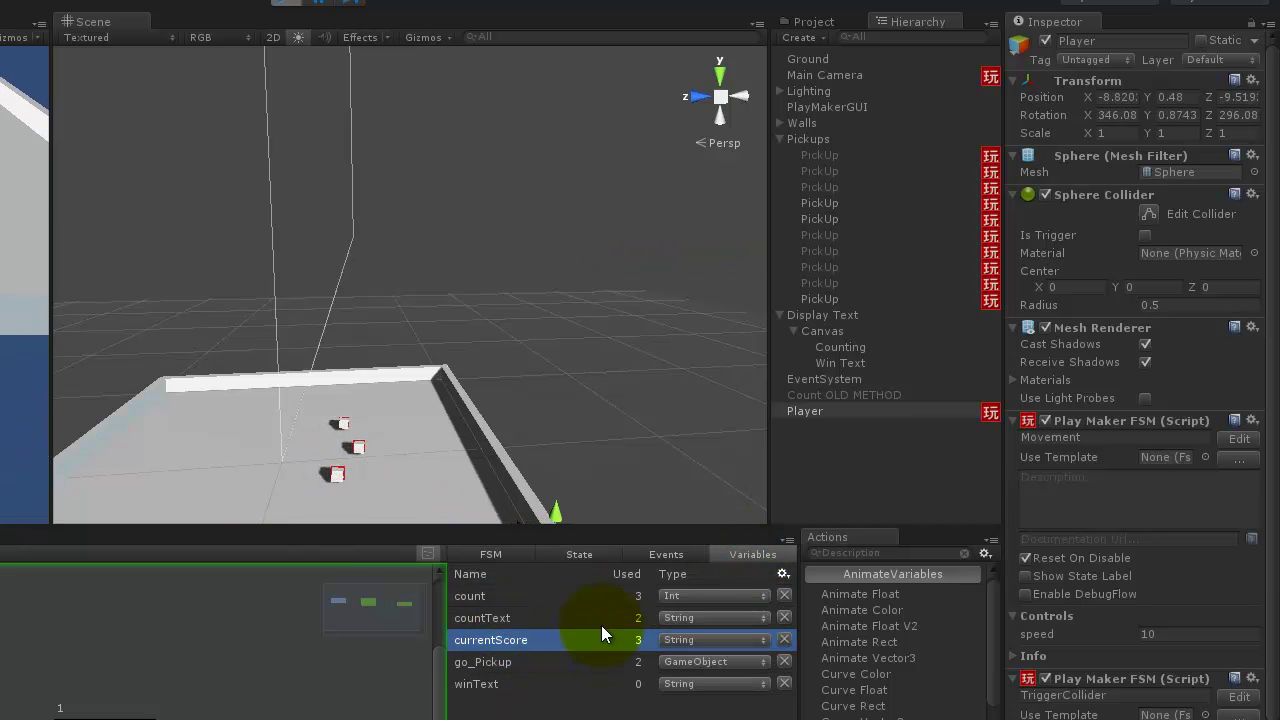
{"action": "left_click", "coordinate": [513, 621]}
{"action": "left_click", "coordinate": [508, 598]}
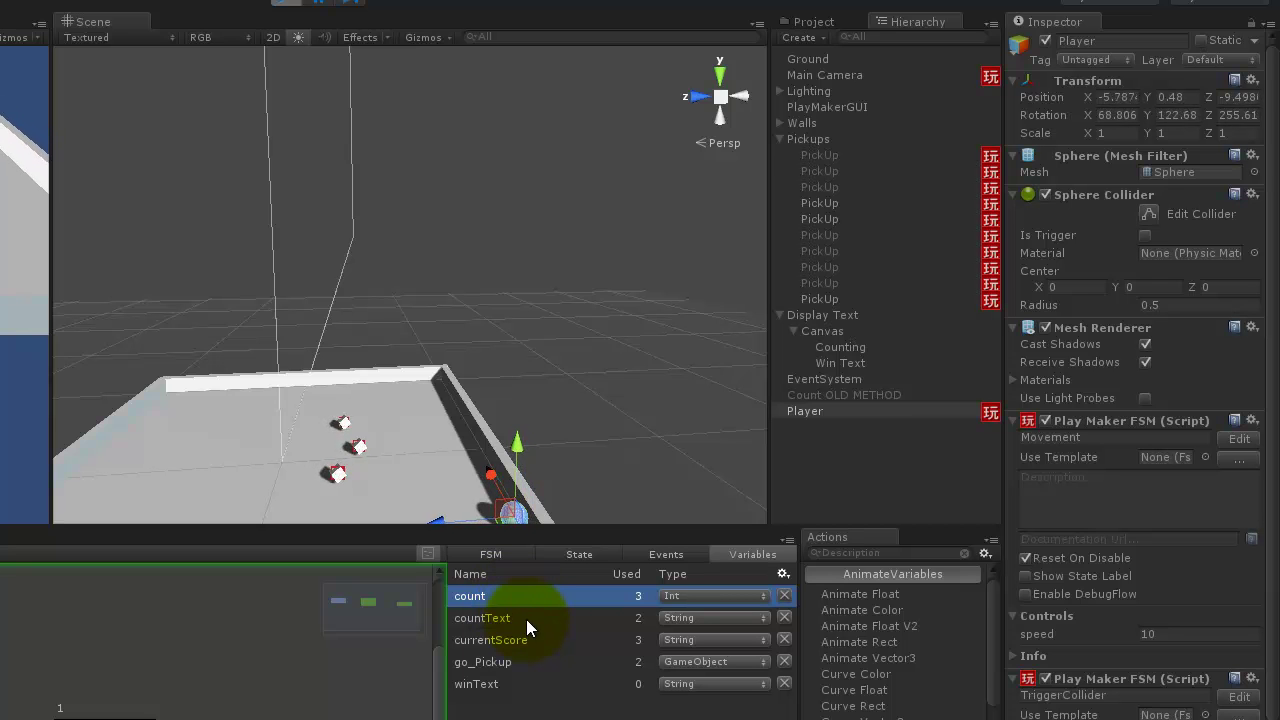
{"action": "left_click", "coordinate": [526, 618]}
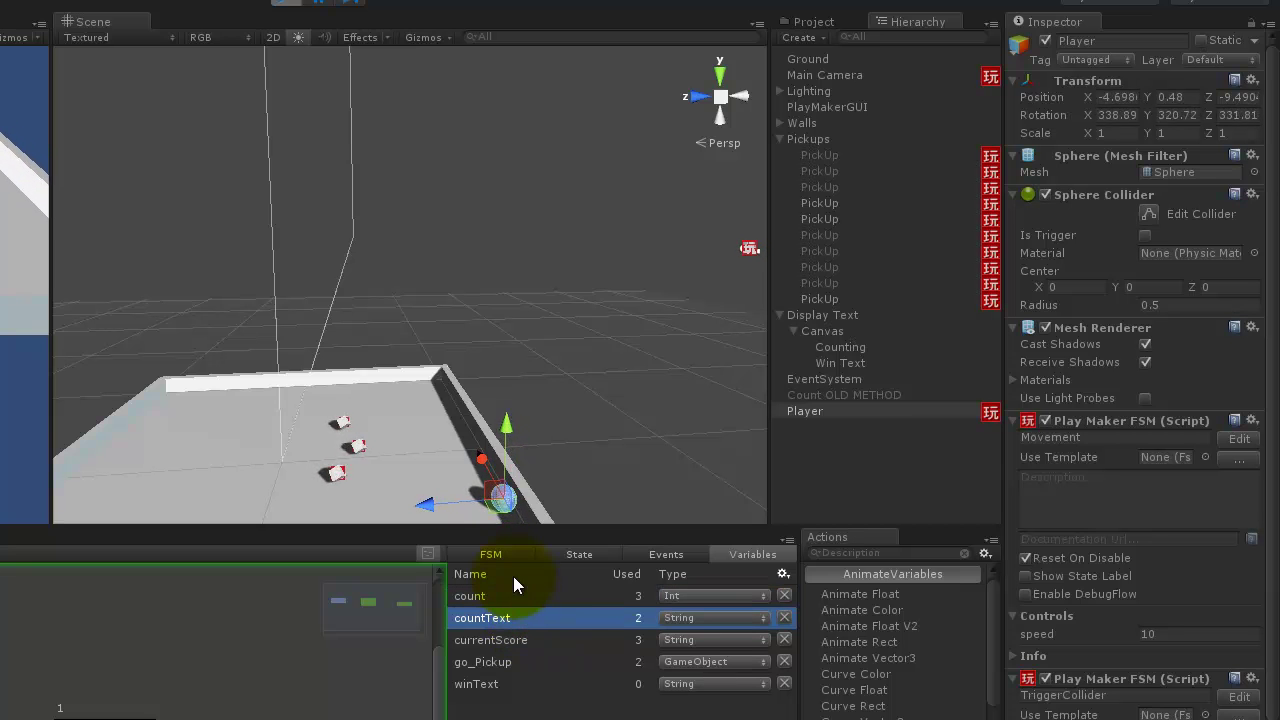
{"action": "left_click", "coordinate": [518, 640]}
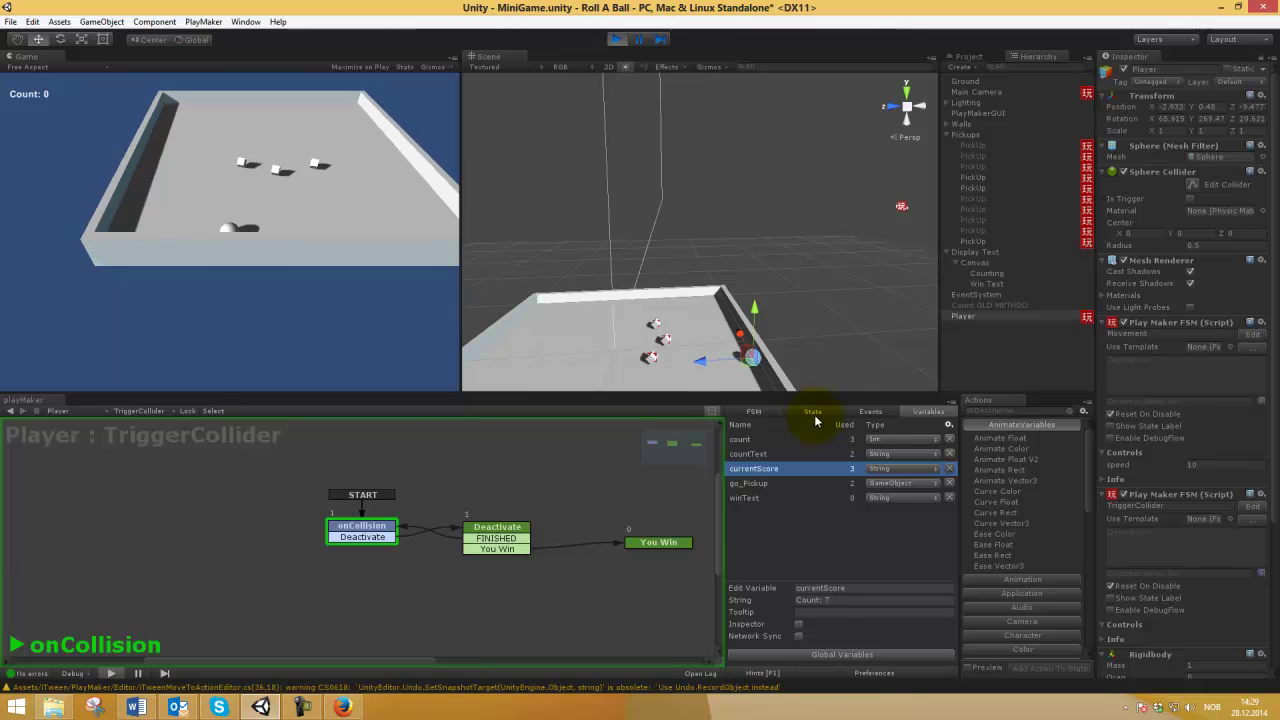
Show the Deactivate state's list of actions.
{"action": "left_click", "coordinate": [632, 524]}
{"action": "left_click", "coordinate": [497, 530]}
{"action": "left_click", "coordinate": [639, 40]}
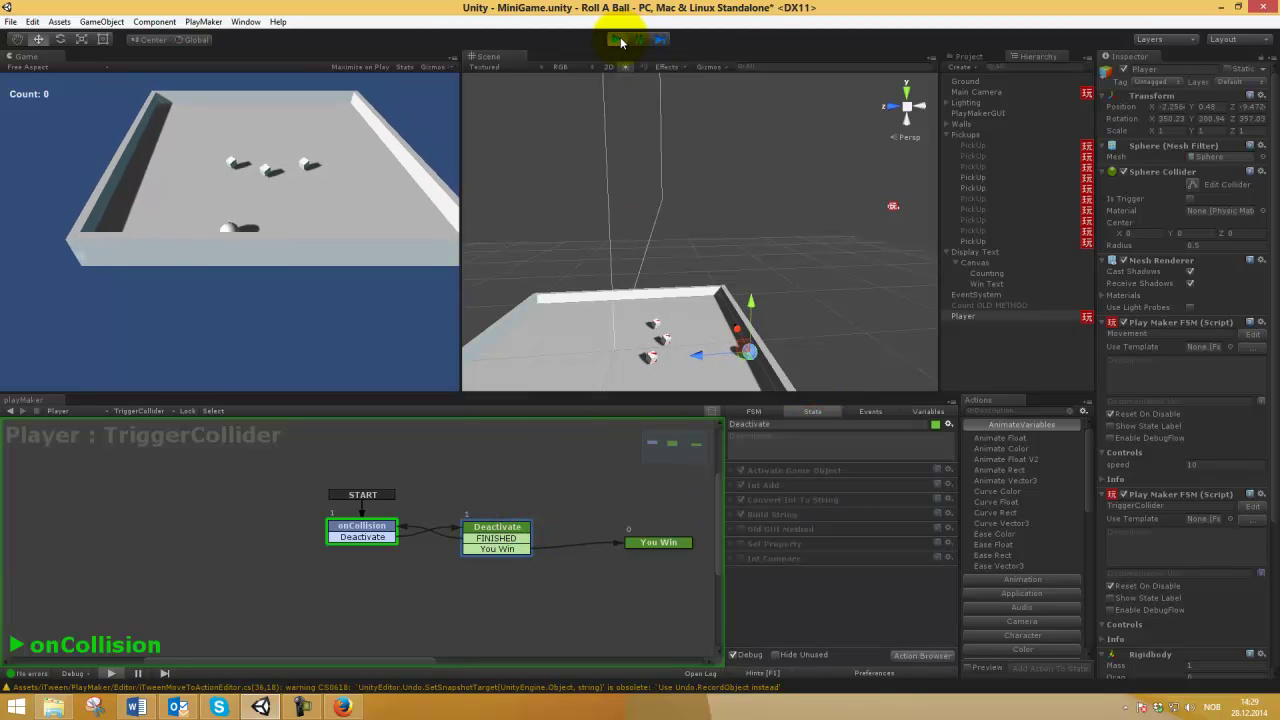
Stop play and change Build String's Element 0 prefix from 'Count:' to 'Your IQ:'.
{"action": "left_click", "coordinate": [616, 39]}
{"action": "left_click", "coordinate": [200, 495]}
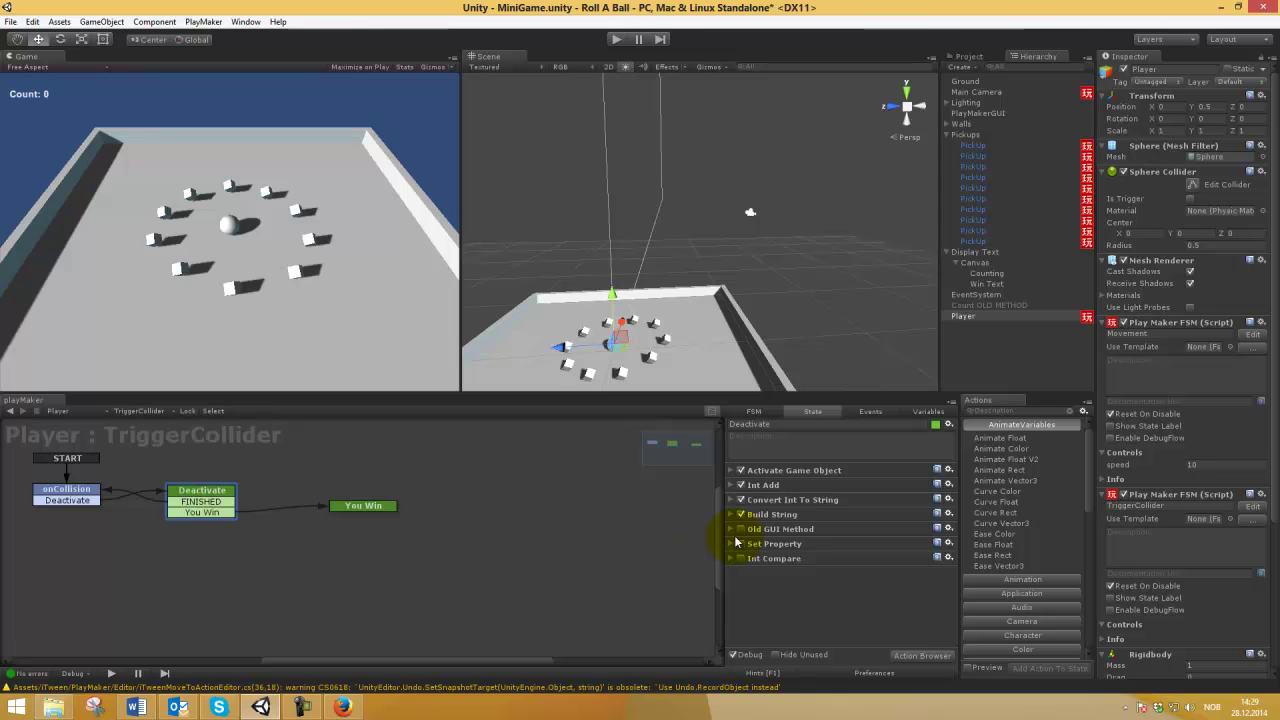
{"action": "left_click", "coordinate": [735, 514]}
{"action": "left_click", "coordinate": [862, 539]}
{"action": "type", "text": "Your Smarts"}
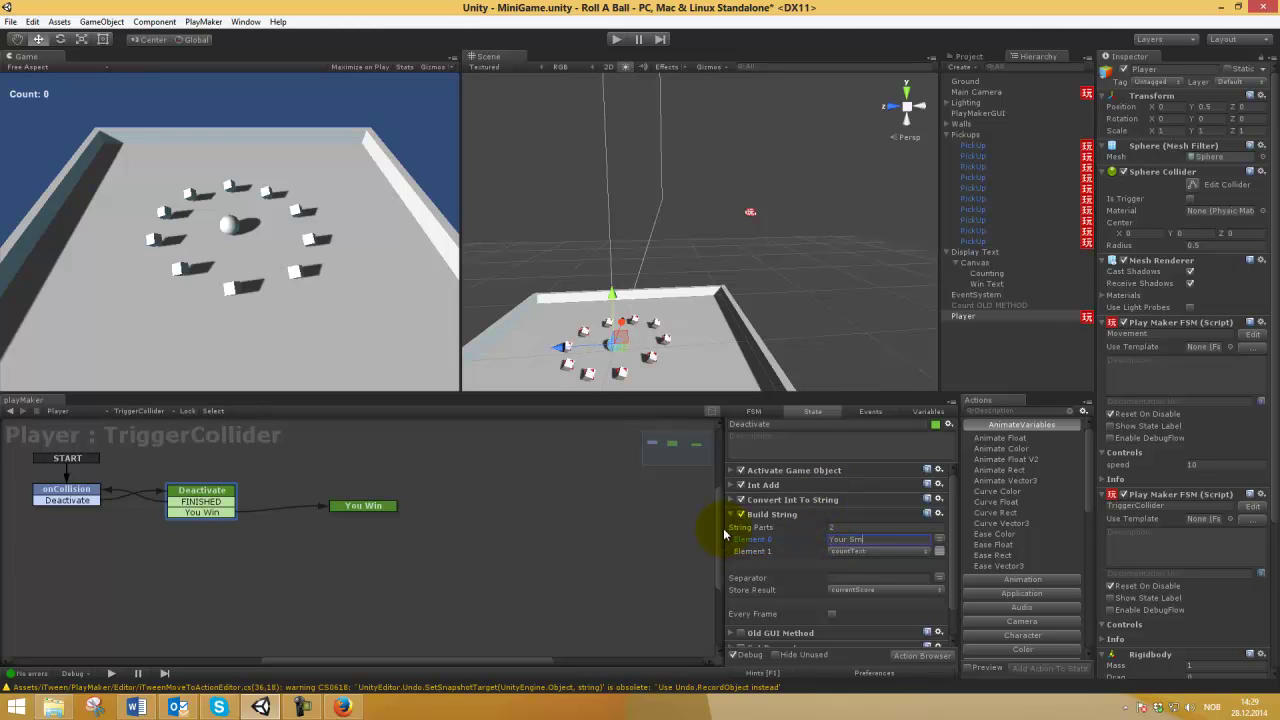
{"action": "key", "text": "BackSpace"}
{"action": "key", "text": "BackSpace"}
{"action": "key", "text": "BackSpace"}
{"action": "key", "text": "BackSpace"}
{"action": "key", "text": "BackSpace"}
{"action": "key", "text": "BackSpace"}
{"action": "type", "text": "IQ:"}
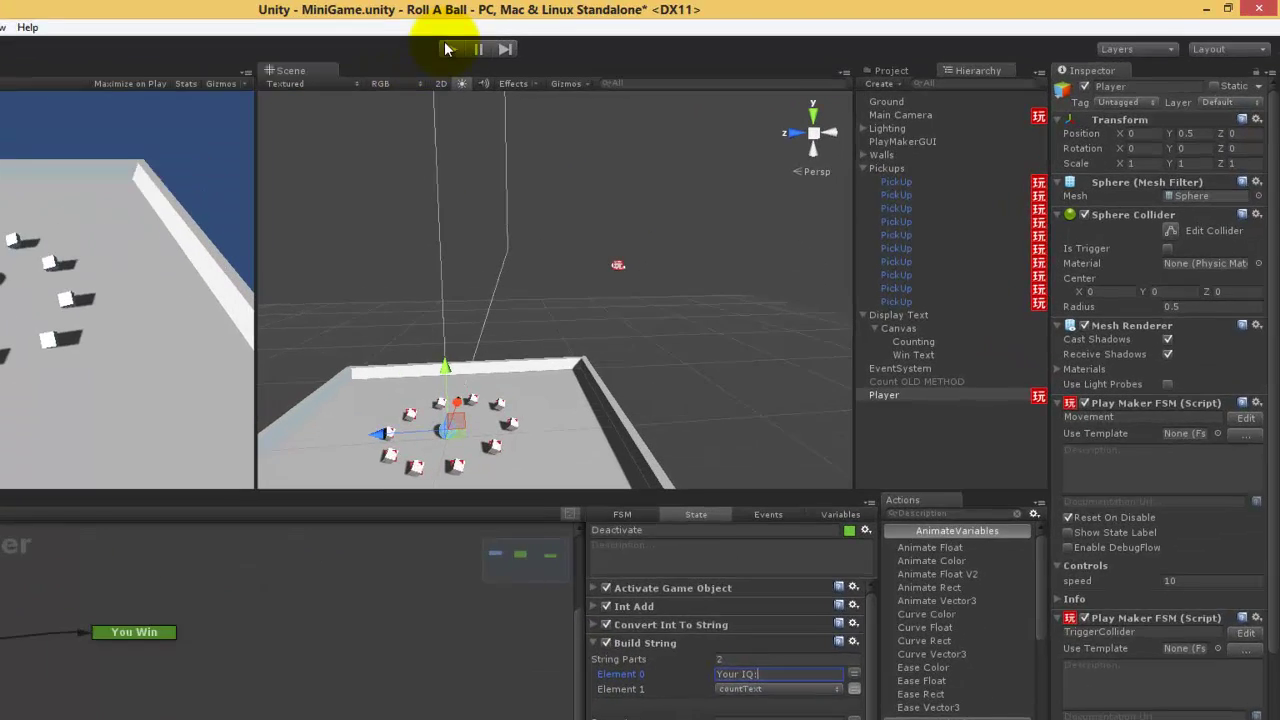
Test-run the game to check the new label on the Counting text and Player.
{"action": "left_click", "coordinate": [447, 49]}
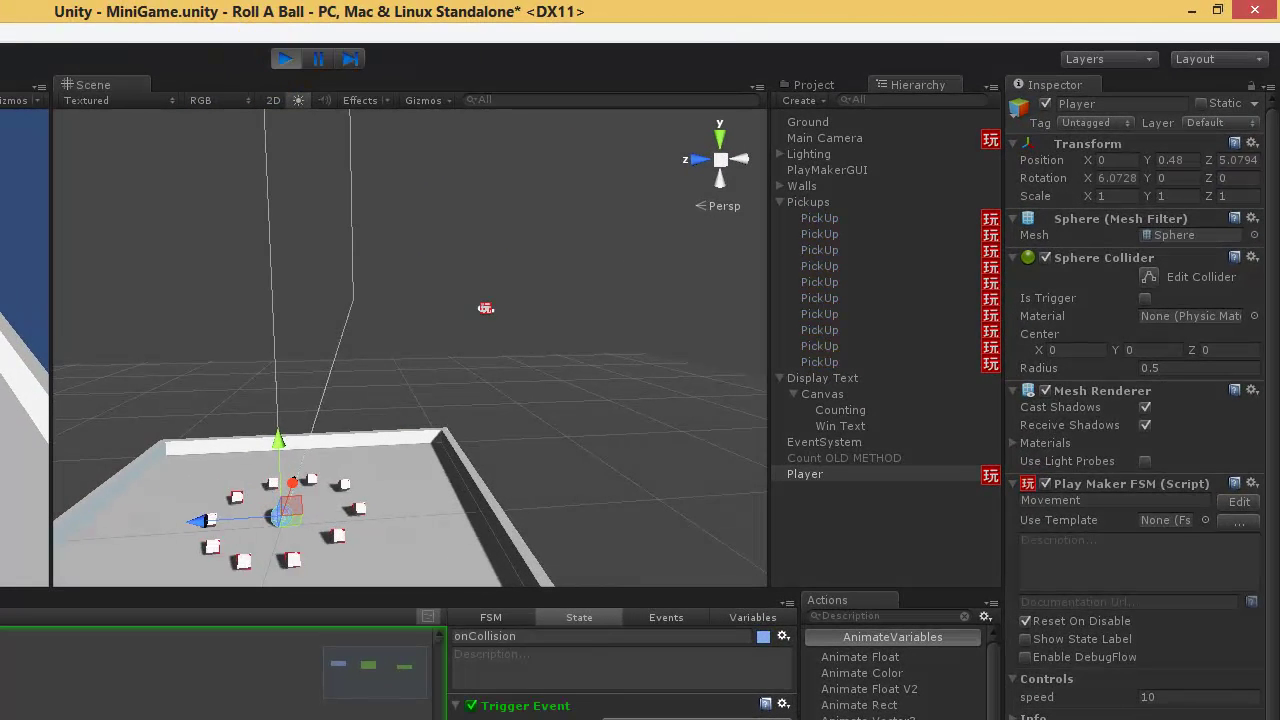
{"action": "left_click", "coordinate": [860, 412]}
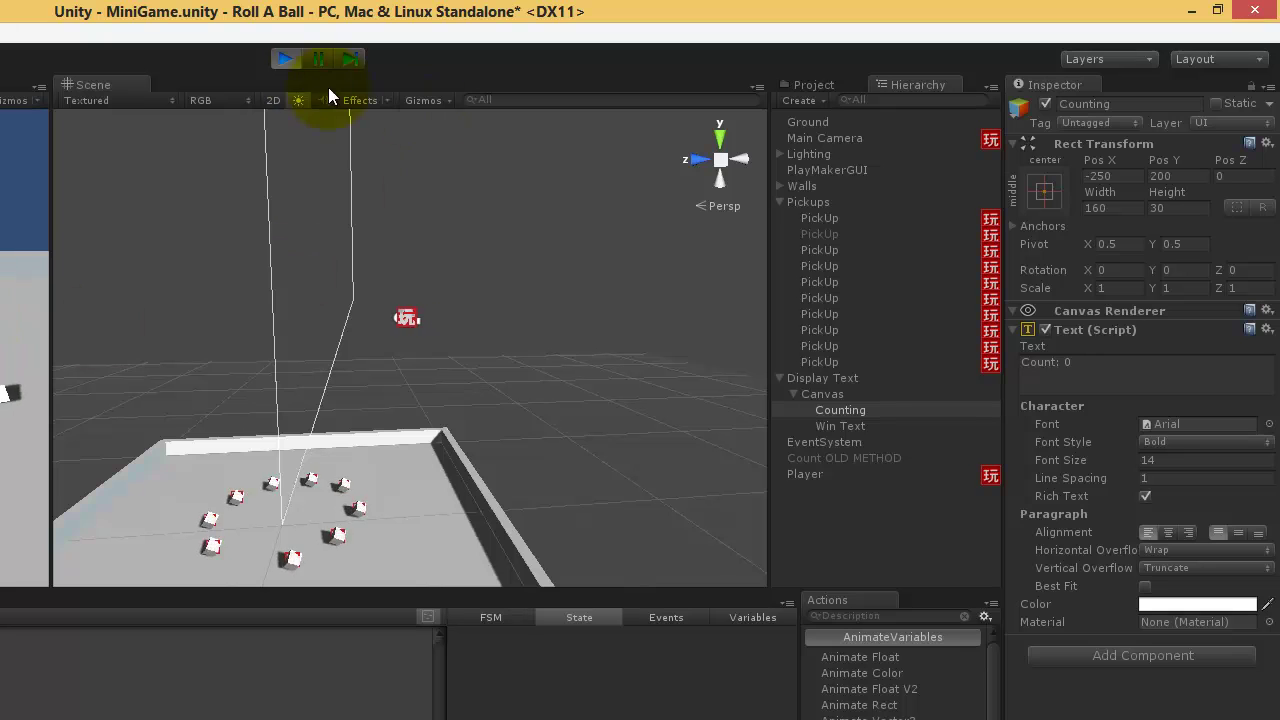
{"action": "left_click", "coordinate": [285, 58]}
{"action": "left_click", "coordinate": [282, 515]}
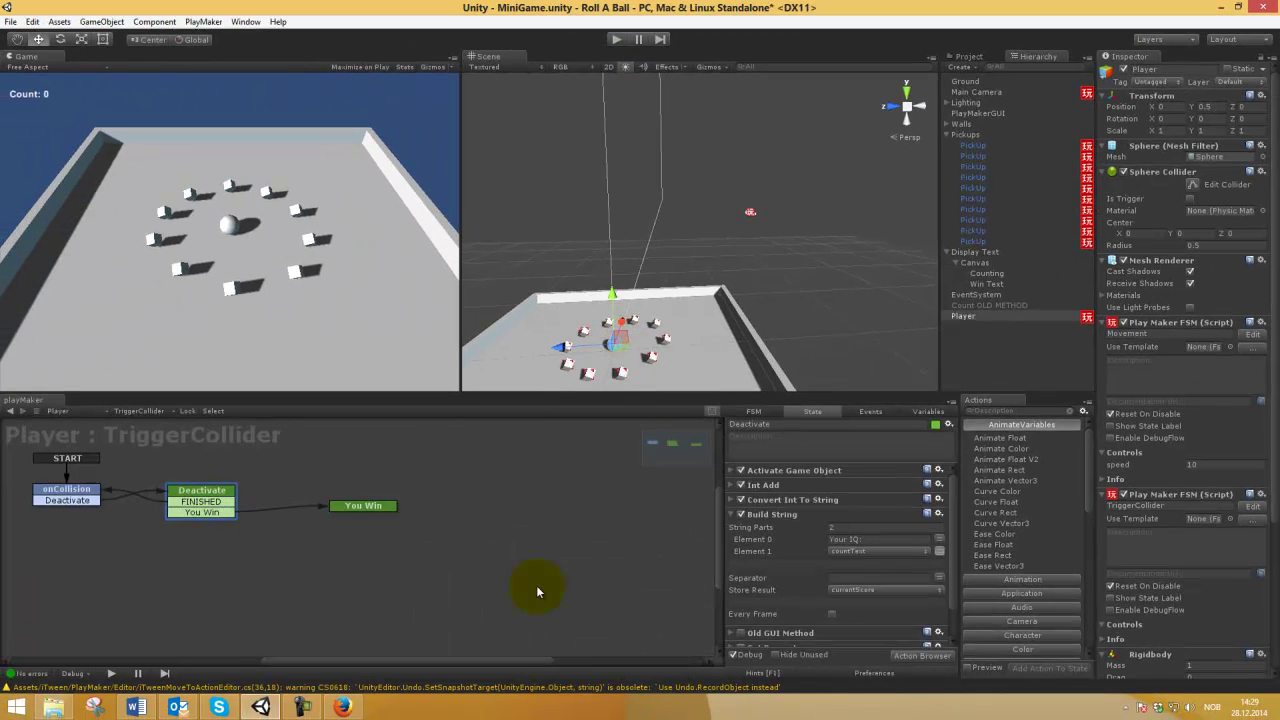
{"action": "scroll", "coordinate": [737, 589], "scroll_direction": "down", "scroll_amount": 2}
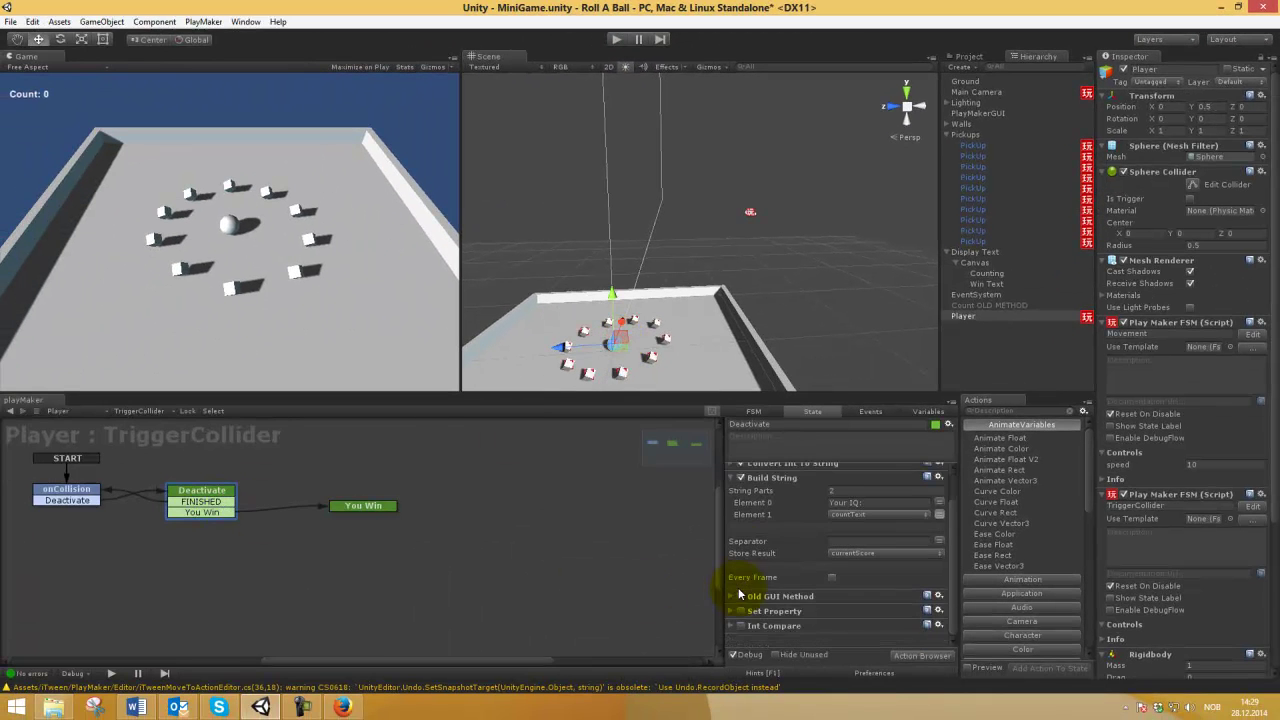
{"action": "left_click", "coordinate": [616, 39]}
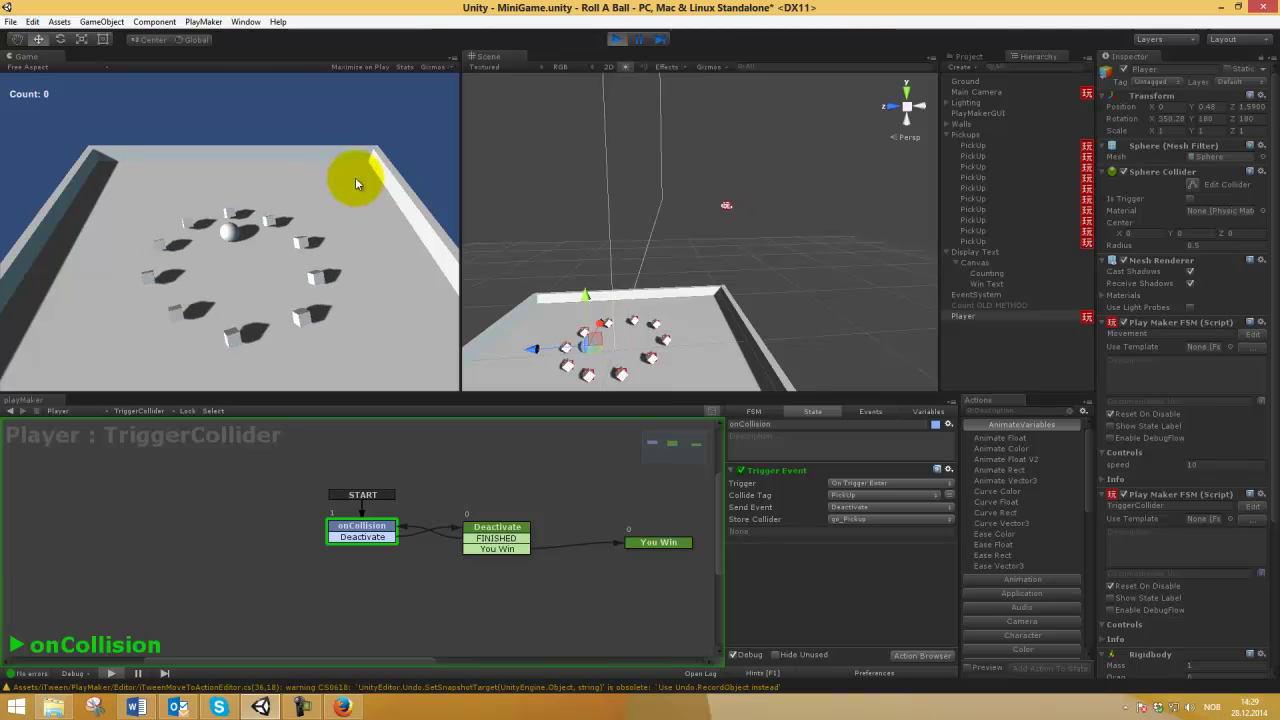
{"action": "key", "text": "Up"}
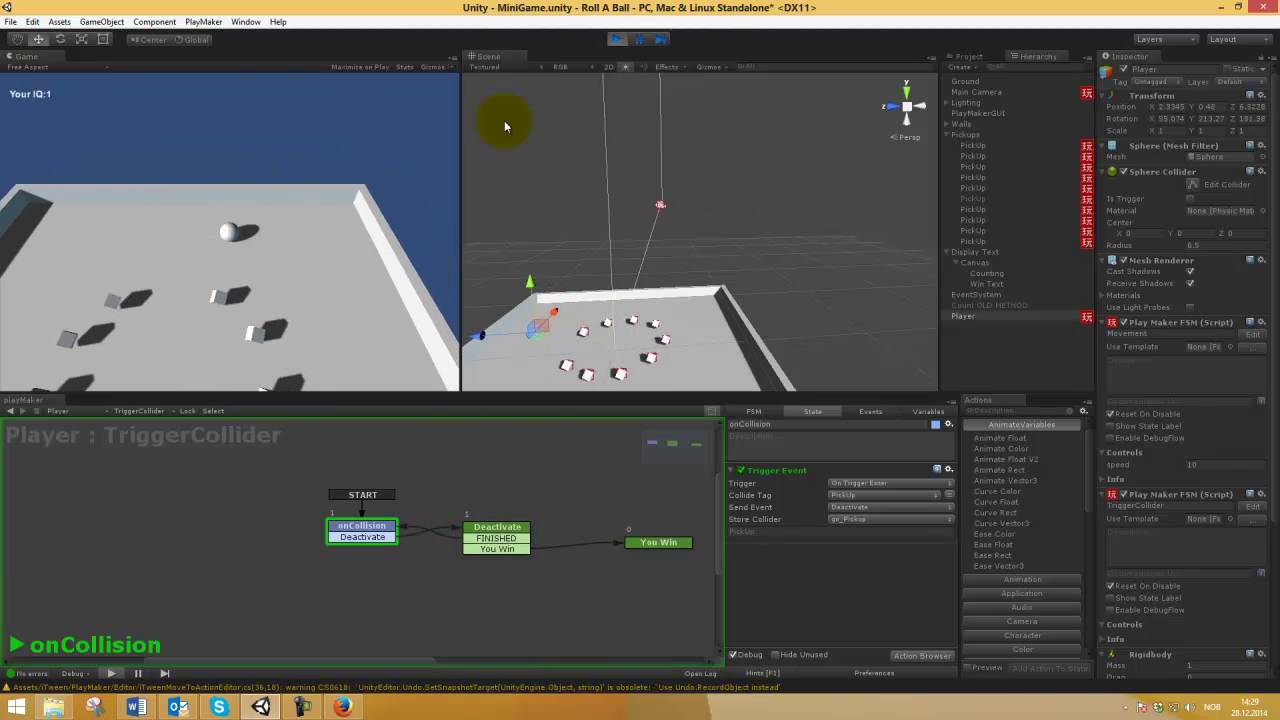
{"action": "left_click", "coordinate": [616, 39]}
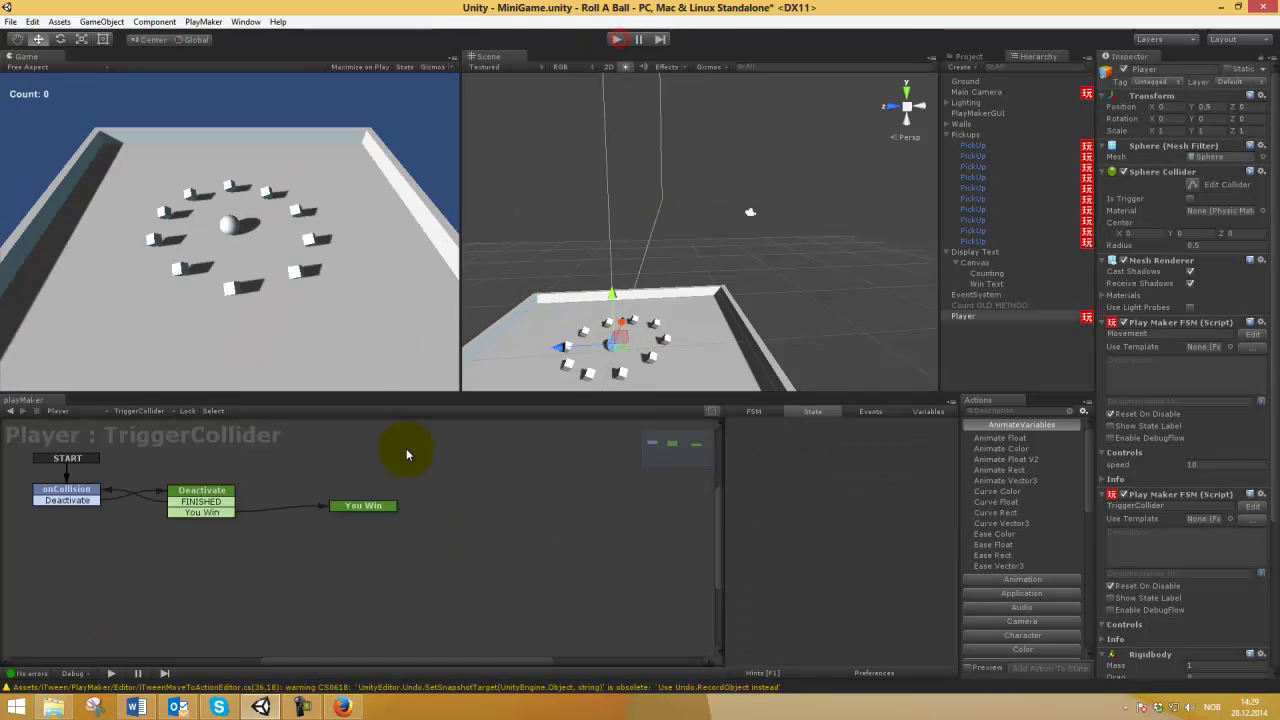
{"action": "left_click", "coordinate": [190, 501]}
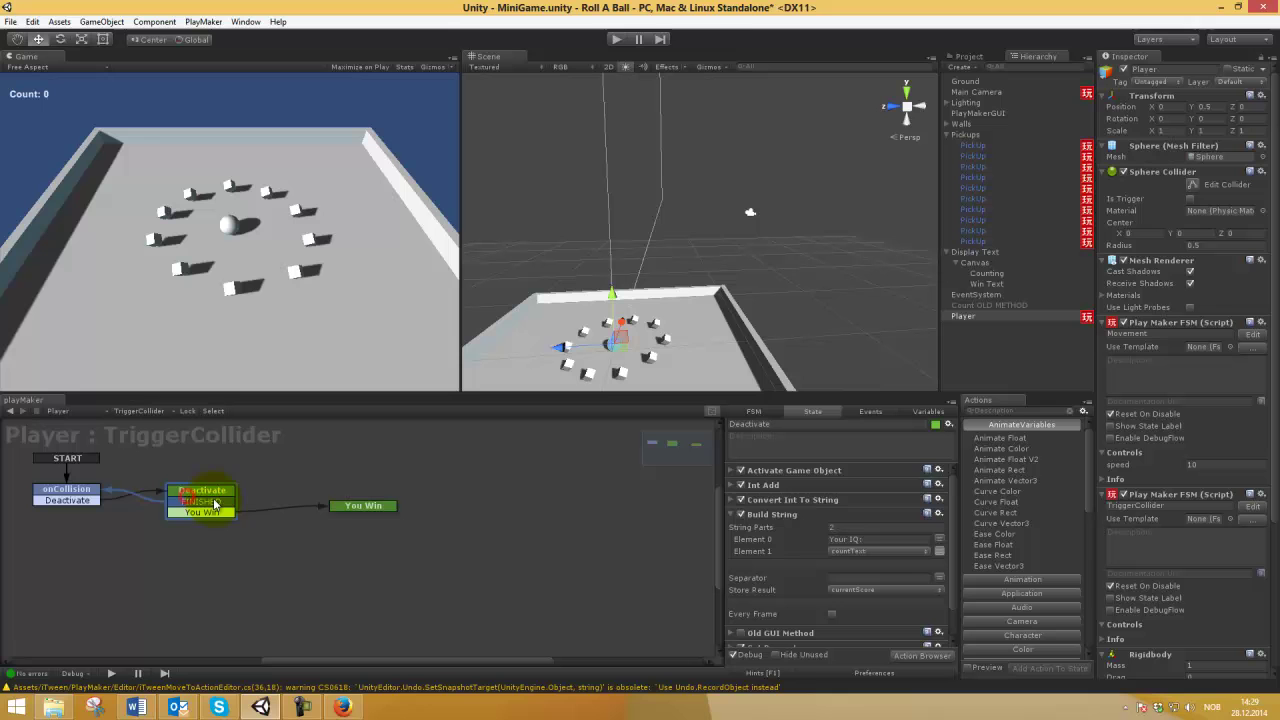
Test-run again, rolling up and left to collect pickups as the label reaches 'Your IQ:4'.
{"action": "left_click", "coordinate": [616, 39]}
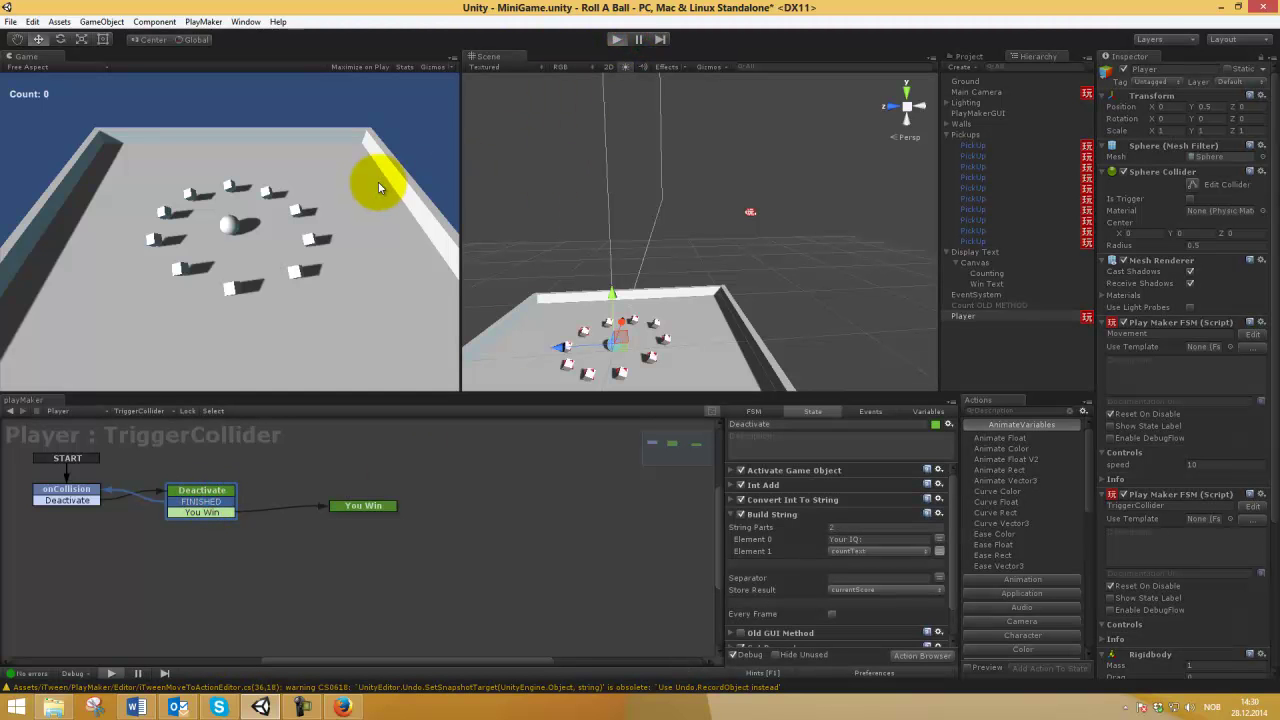
{"action": "key", "text": "Up"}
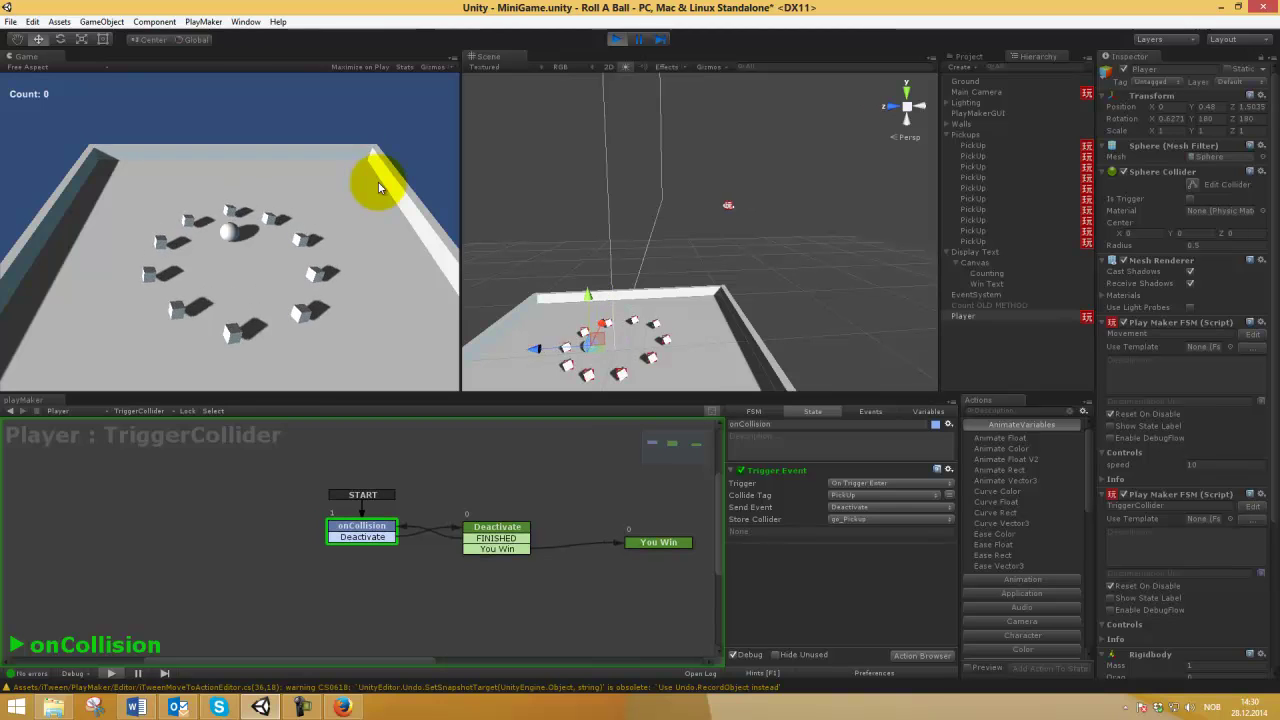
{"action": "key", "text": "Left"}
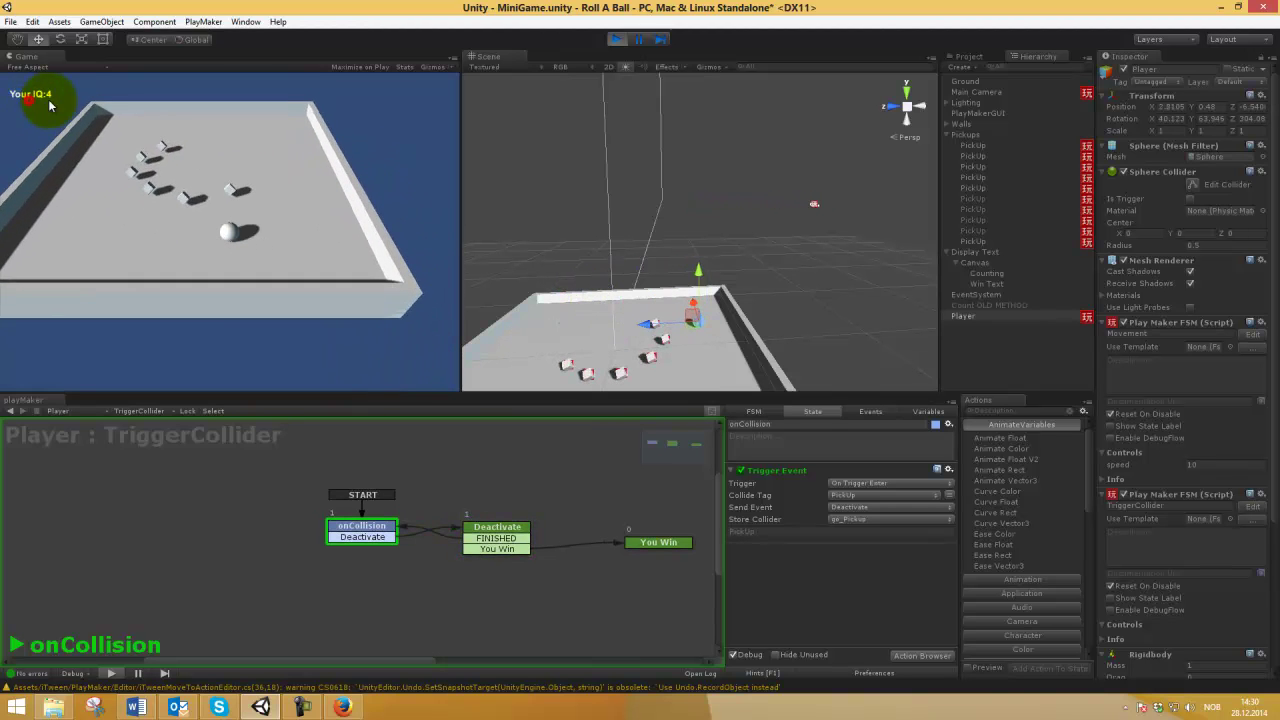
{"action": "left_click", "coordinate": [616, 39]}
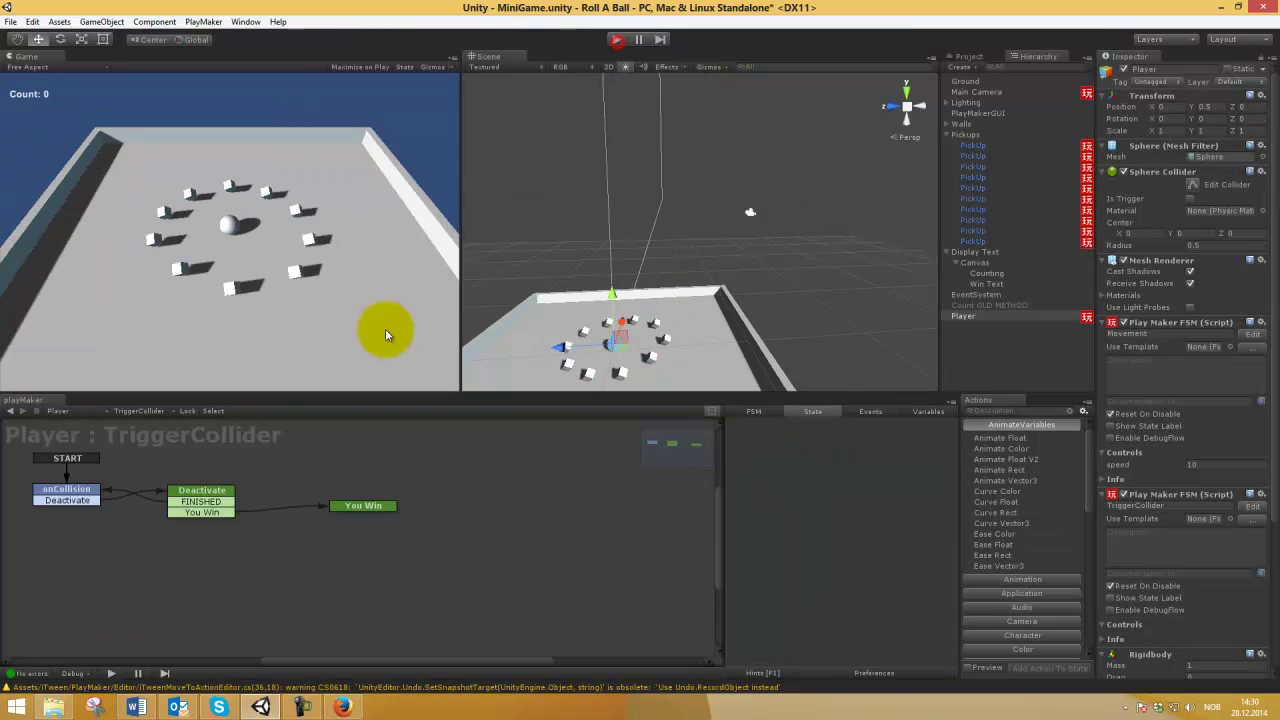
{"action": "left_click", "coordinate": [200, 490]}
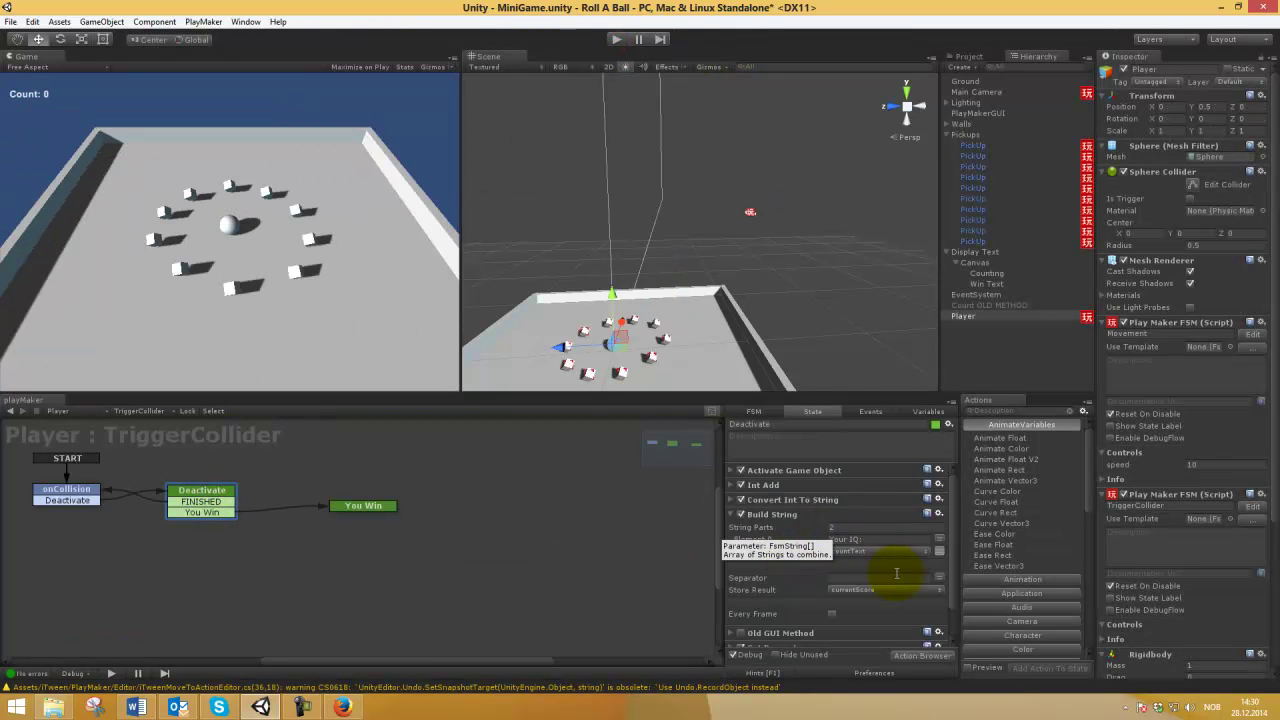
Put Element 0 back to 'Count:', expand Set Property, and select the Counting text object.
{"action": "key", "text": "ctrl+a"}
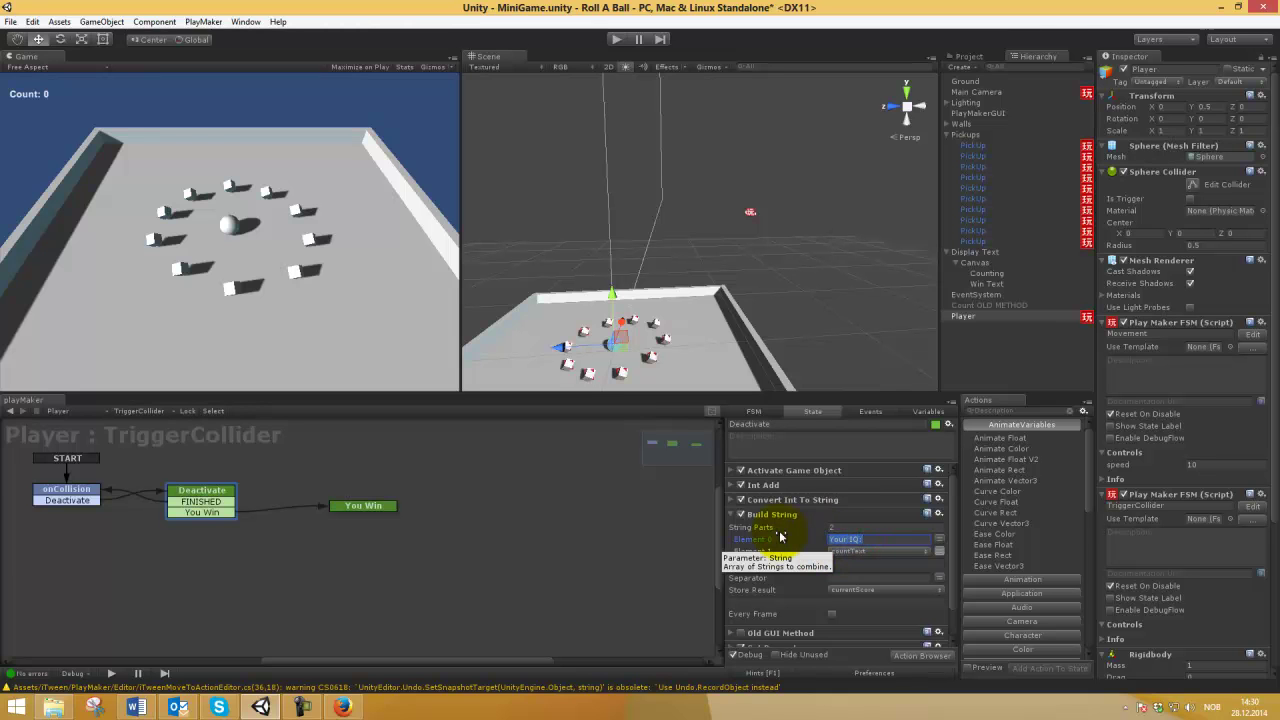
{"action": "type", "text": "Count:"}
{"action": "scroll", "coordinate": [851, 560], "scroll_direction": "down", "scroll_amount": 1}
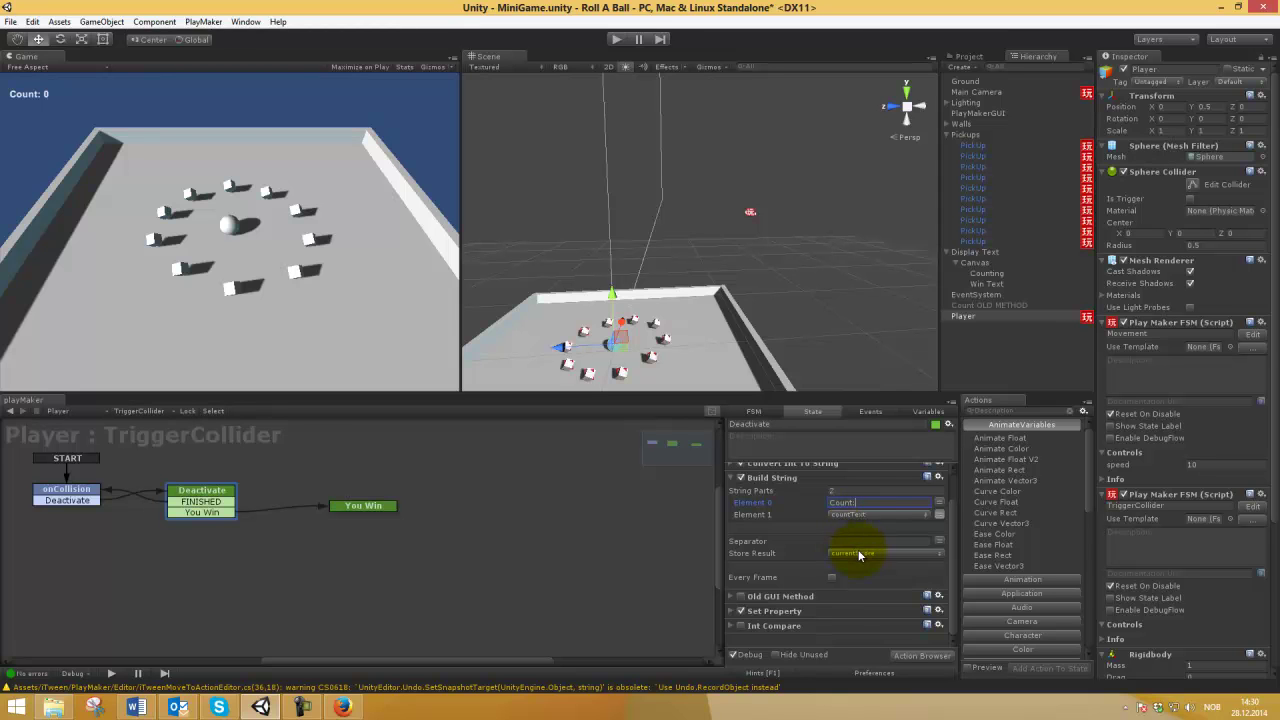
{"action": "left_click", "coordinate": [731, 611]}
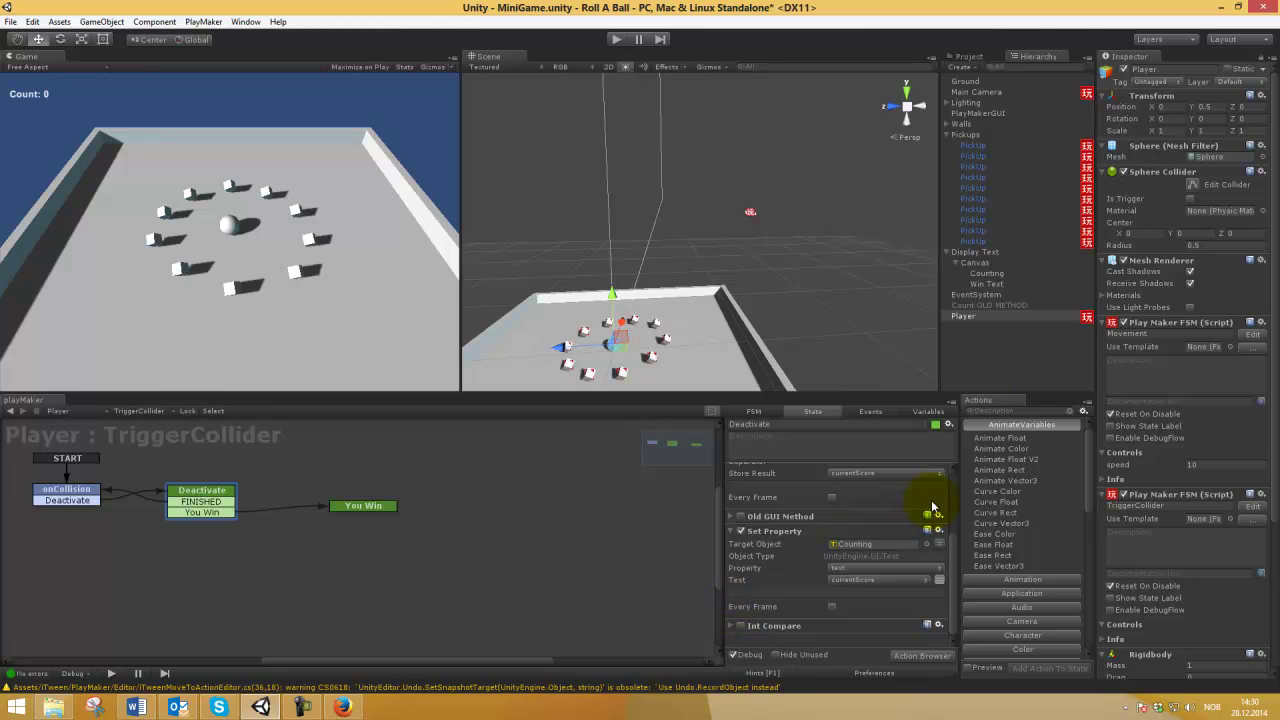
{"action": "left_click", "coordinate": [988, 275]}
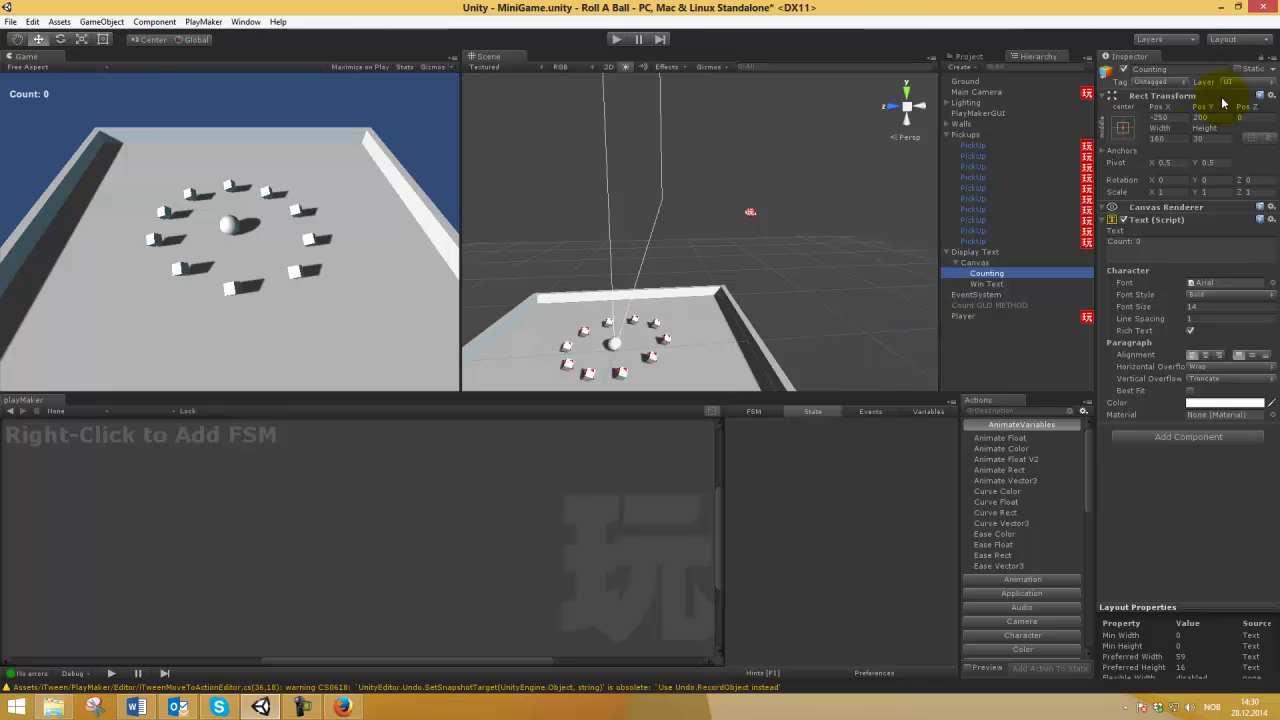
Add a Set Property action to the Player's FSM targeting the Counting text component.
{"action": "left_click", "coordinate": [1260, 66]}
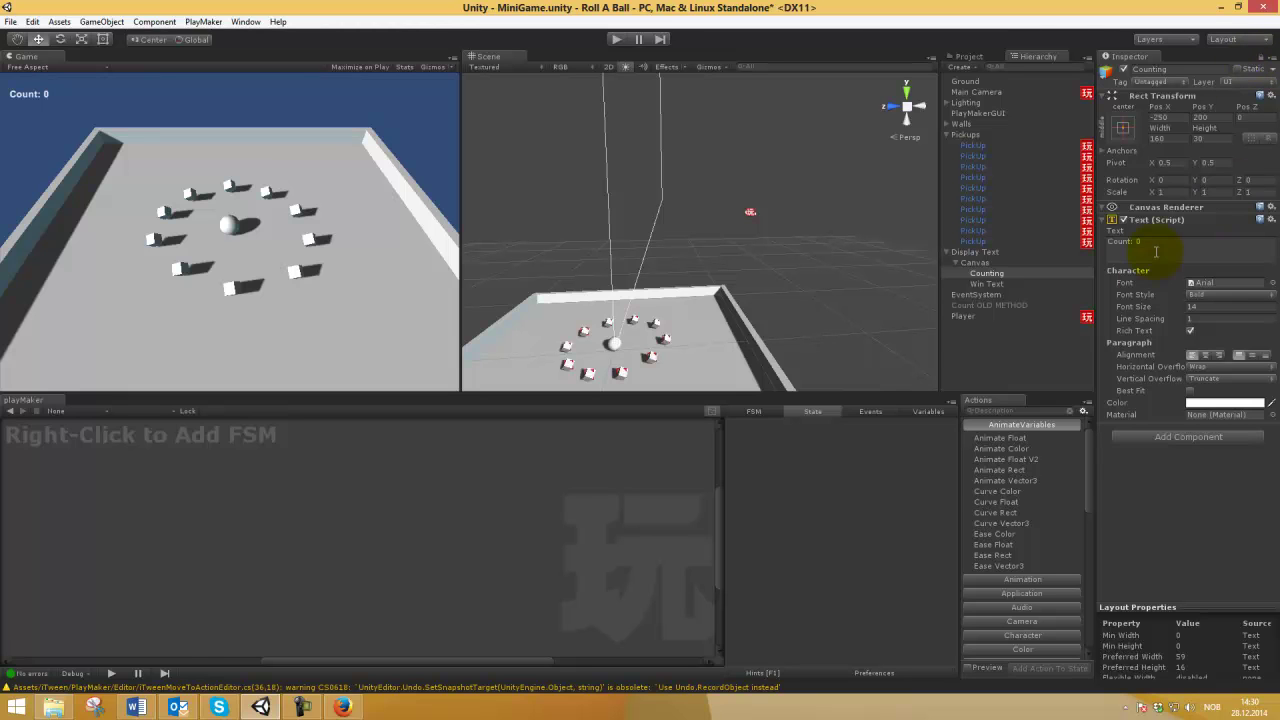
{"action": "left_click", "coordinate": [985, 315]}
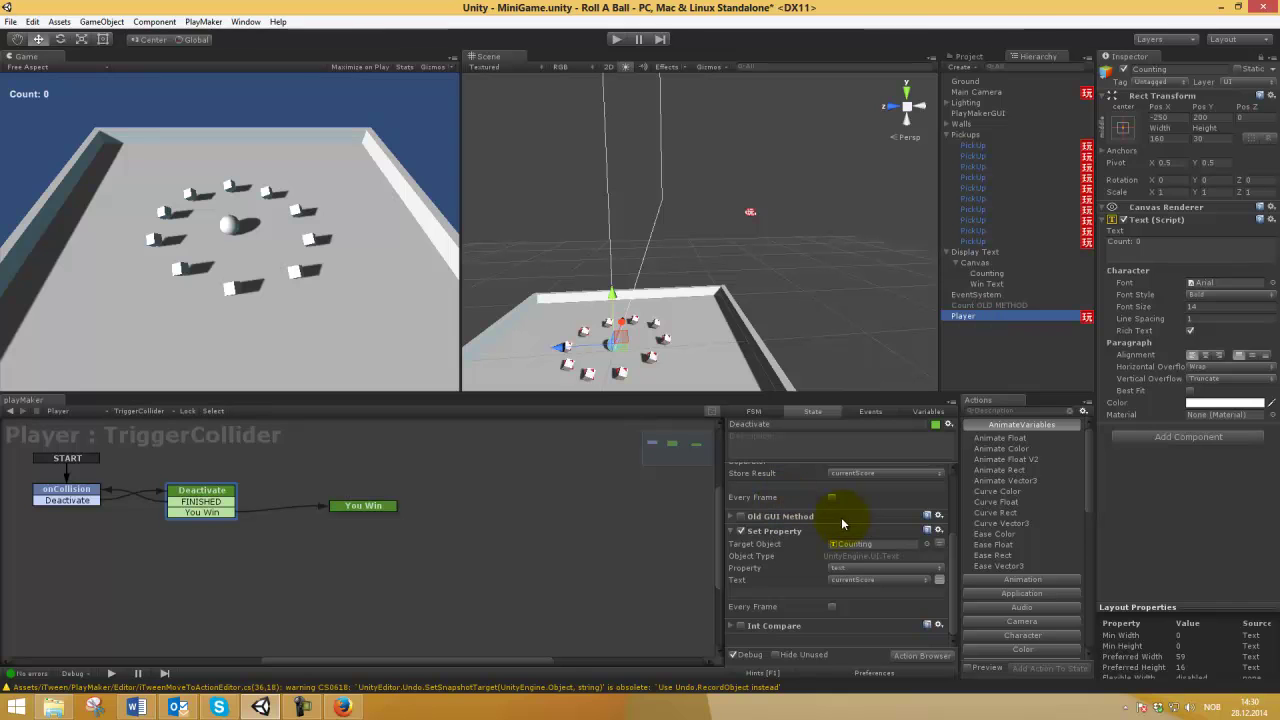
{"action": "left_click", "coordinate": [1147, 222]}
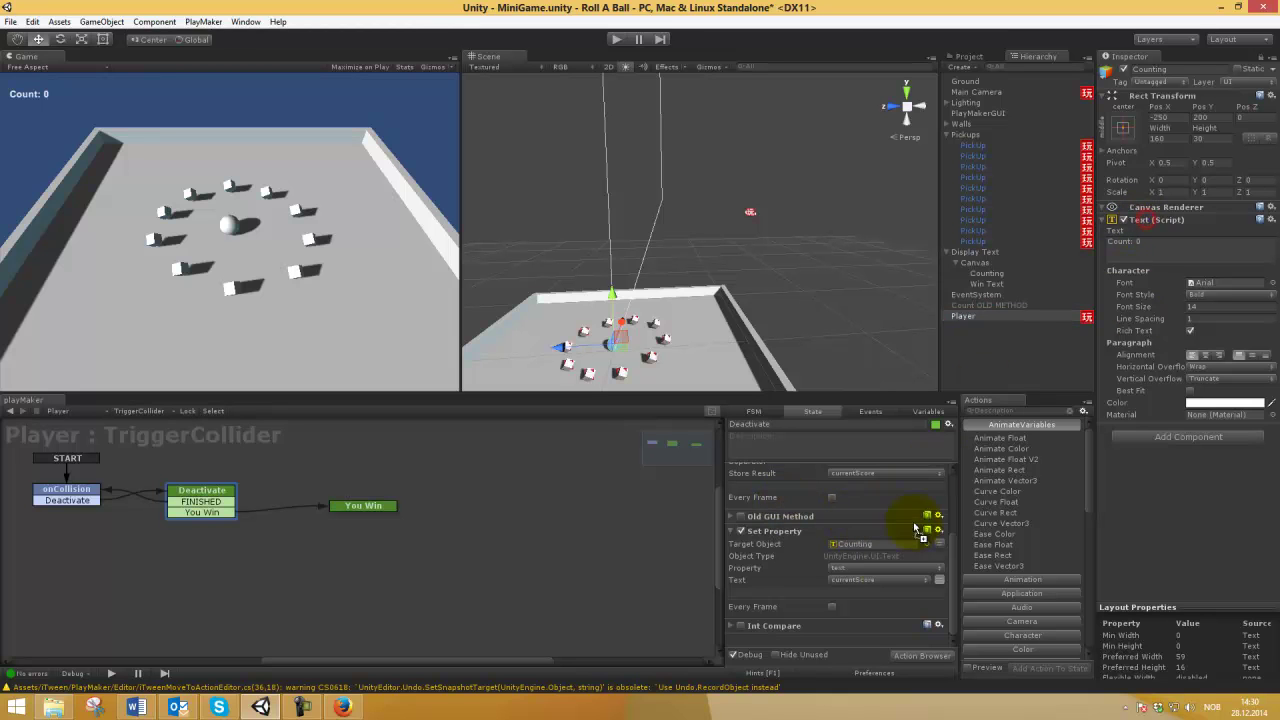
{"action": "right_click", "coordinate": [836, 537]}
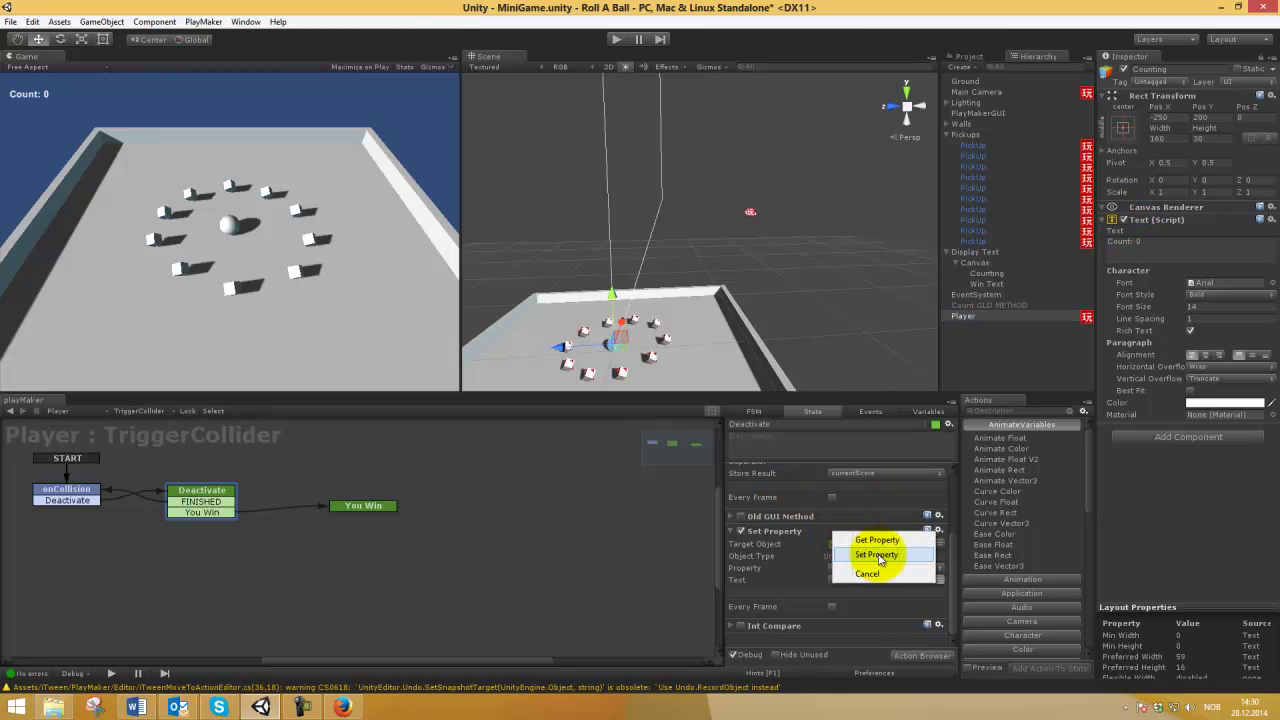
{"action": "left_click", "coordinate": [880, 554]}
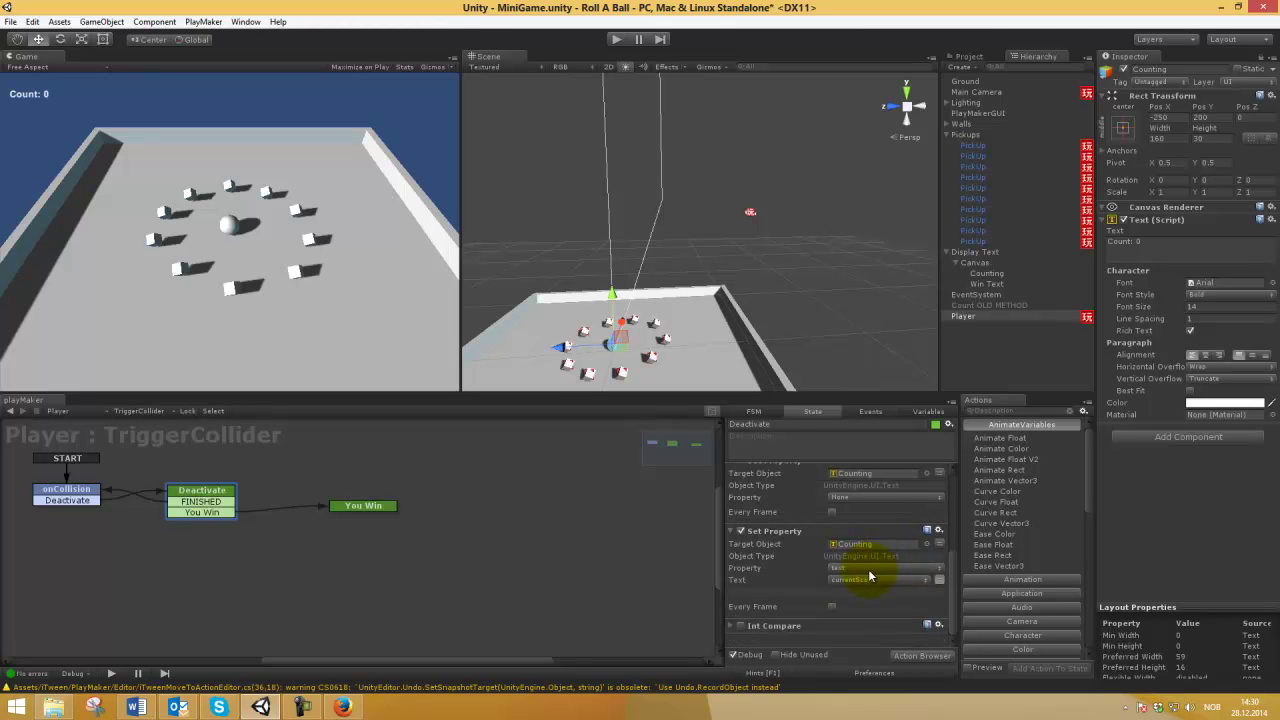
Make the new Set Property change the text property using the currentScore variable.
{"action": "left_click", "coordinate": [840, 498]}
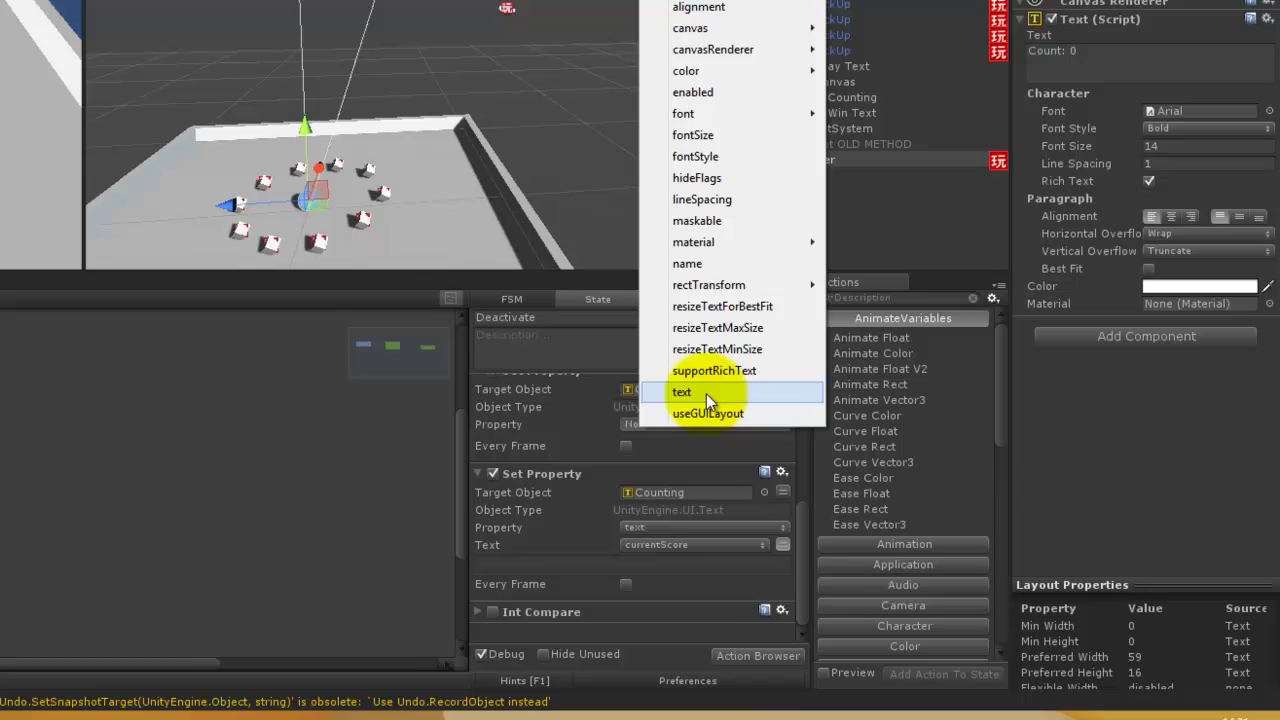
{"action": "left_click", "coordinate": [869, 476]}
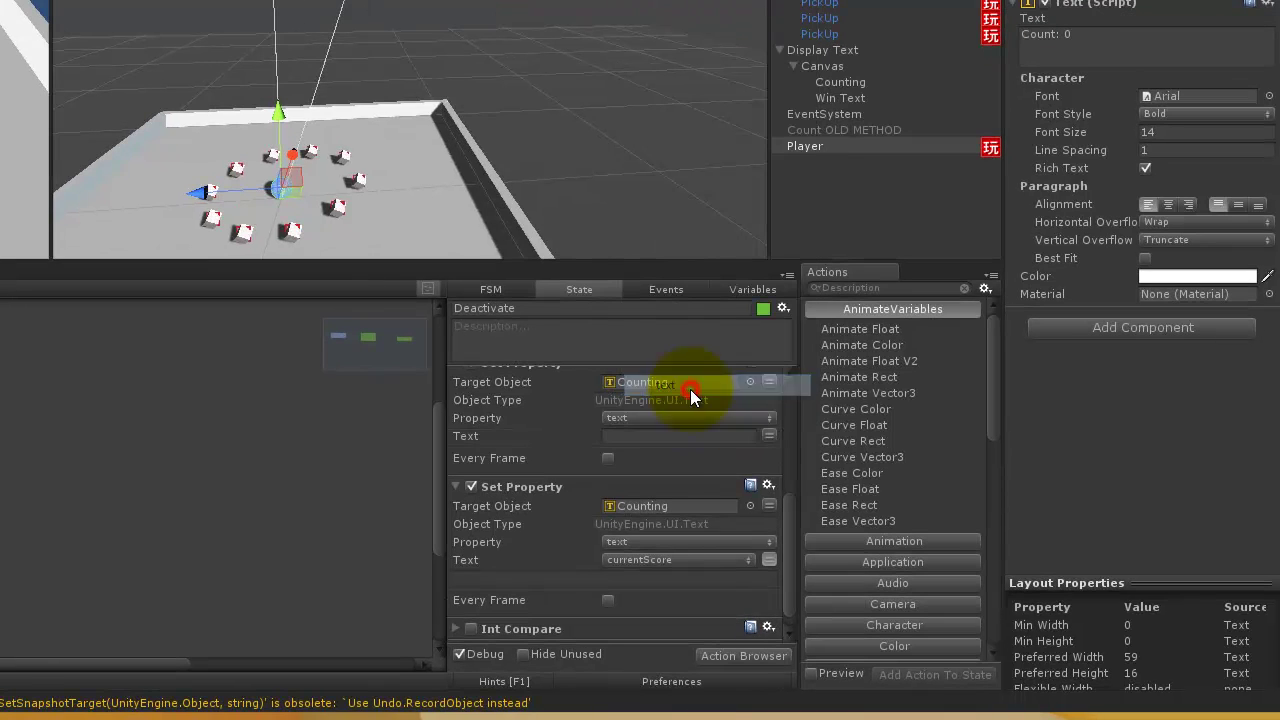
{"action": "left_click", "coordinate": [640, 434]}
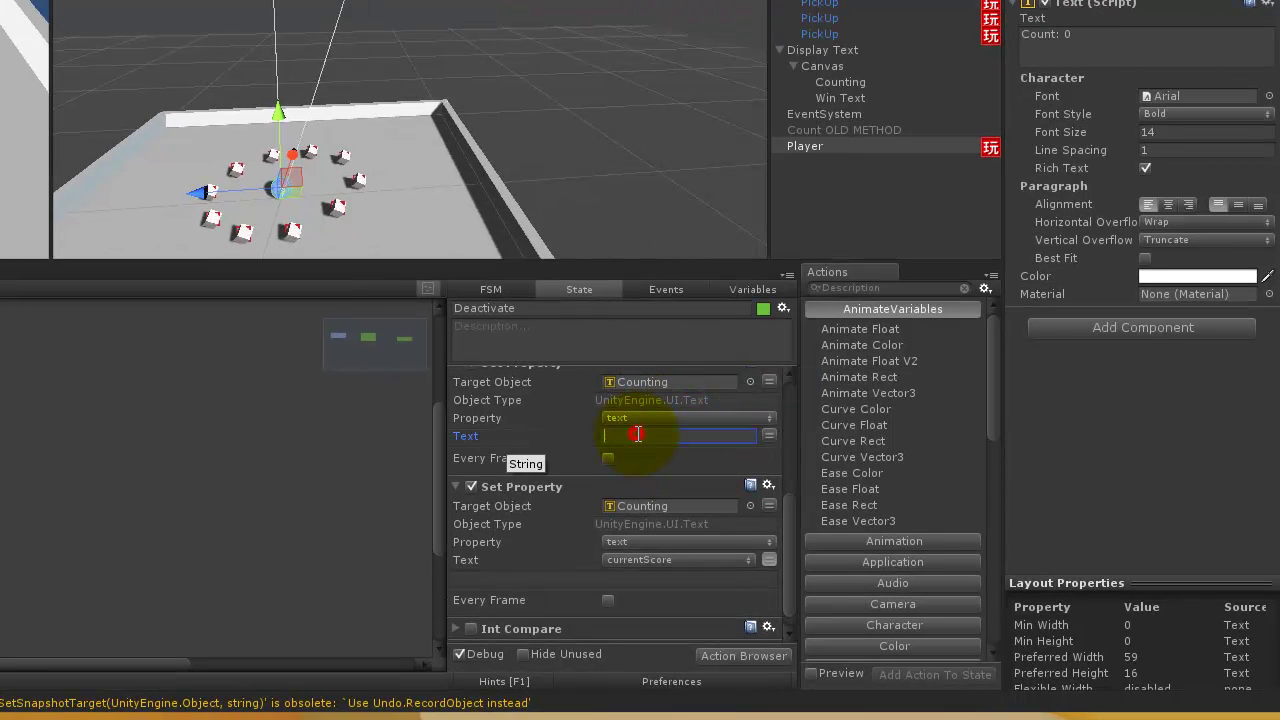
{"action": "left_click", "coordinate": [768, 435]}
{"action": "left_click", "coordinate": [728, 440]}
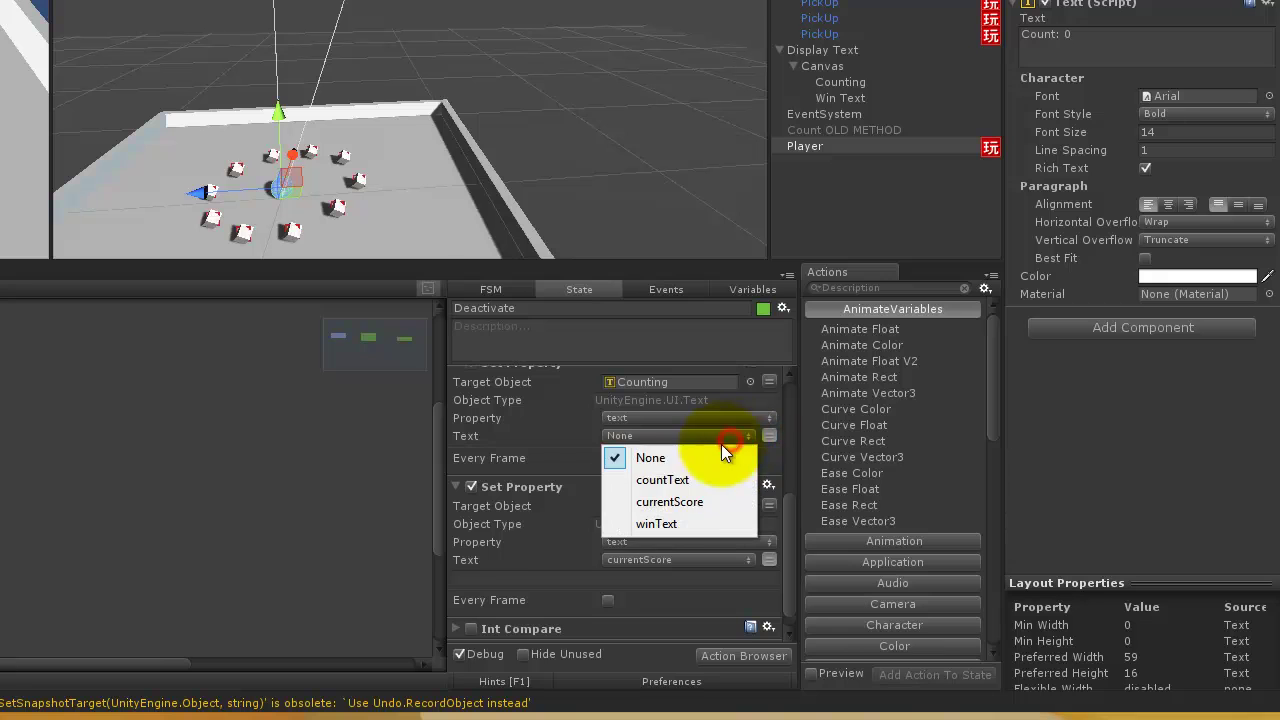
{"action": "left_click", "coordinate": [687, 506]}
Remove the duplicate Set Property action from the Deactivate state.
{"action": "scroll", "coordinate": [737, 458], "scroll_direction": "up", "scroll_amount": 3}
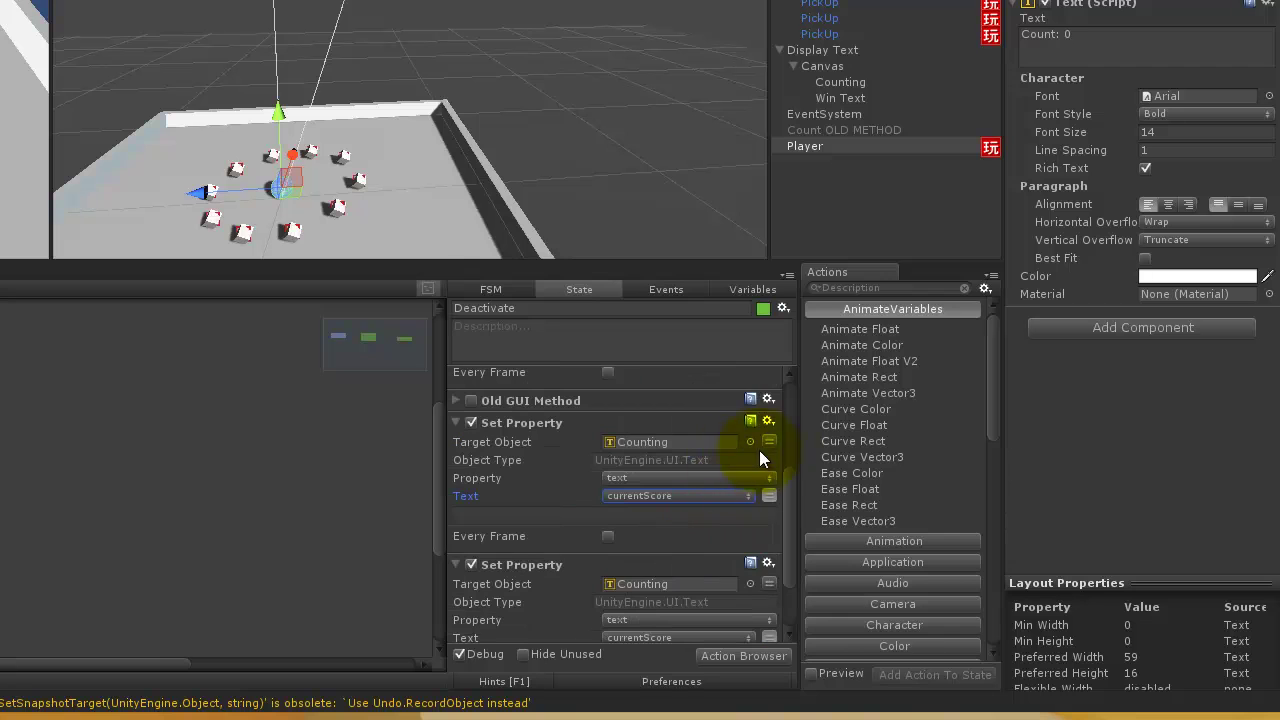
{"action": "left_click", "coordinate": [765, 427]}
{"action": "left_click", "coordinate": [840, 665]}
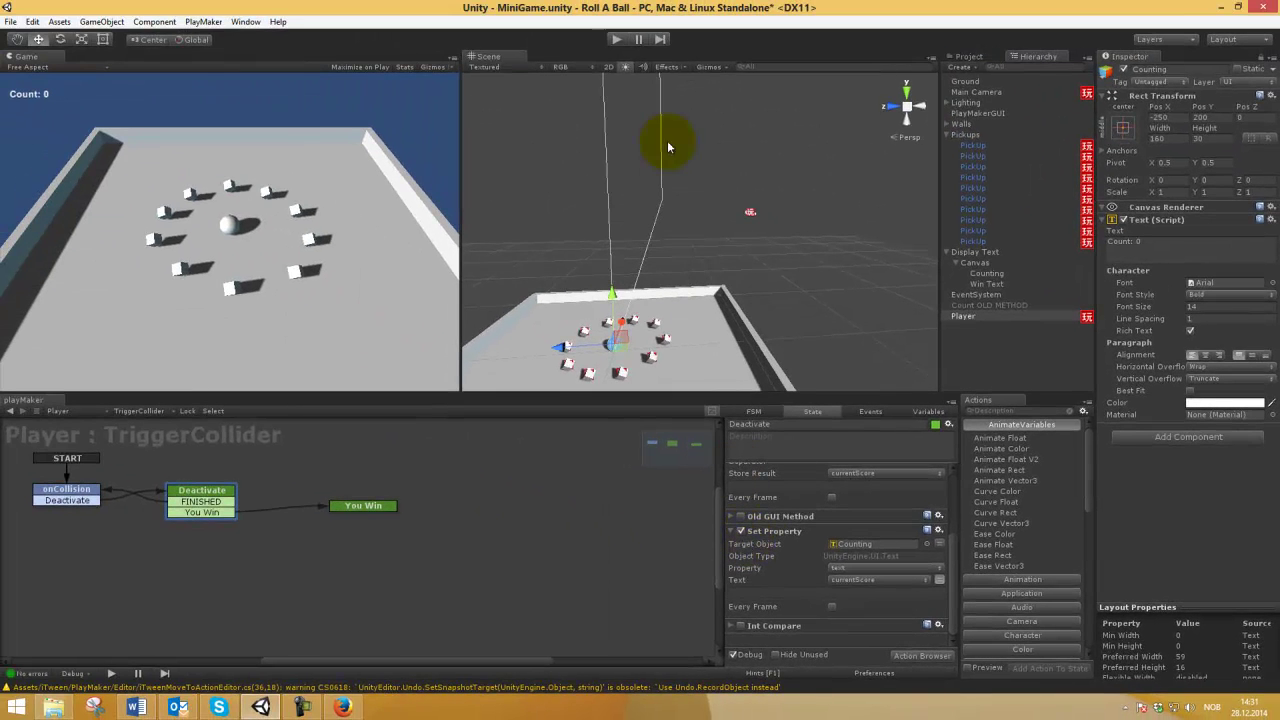
{"action": "left_click", "coordinate": [342, 707]}
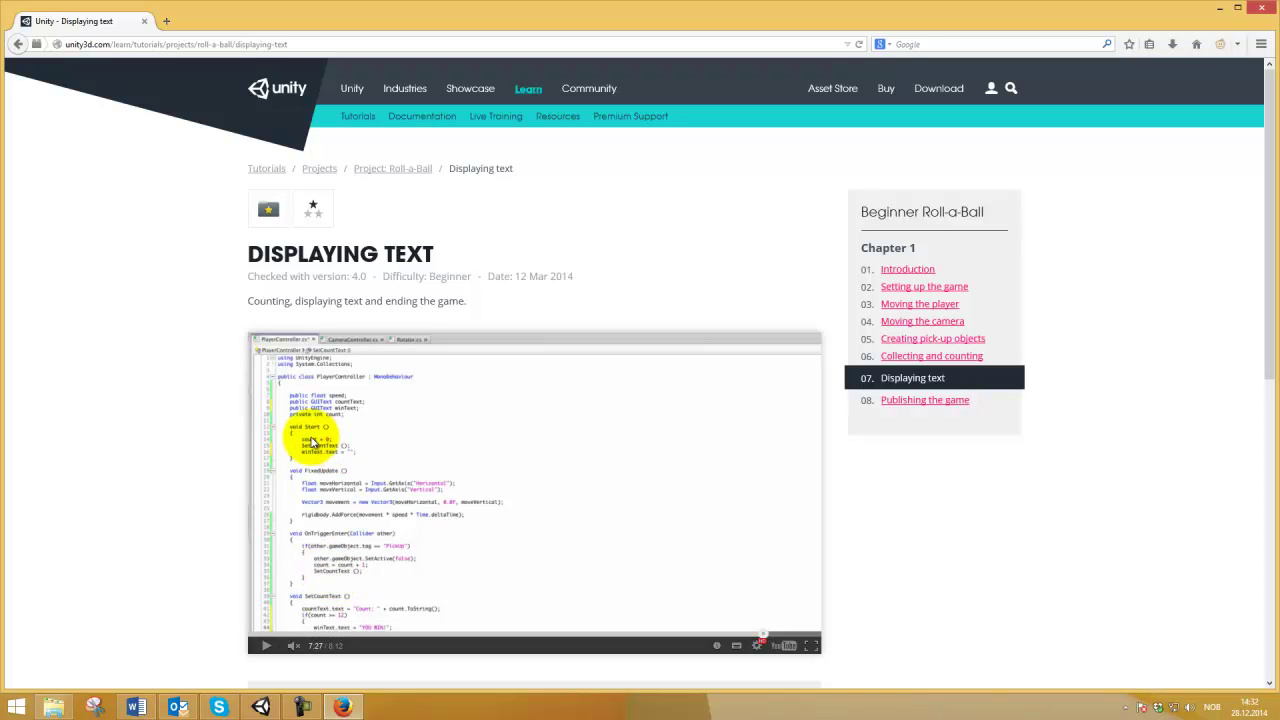
Scroll the Displaying Text tutorial to the video paused at 7:27 on the counting code.
{"action": "scroll", "coordinate": [363, 528], "scroll_direction": "down", "scroll_amount": 1}
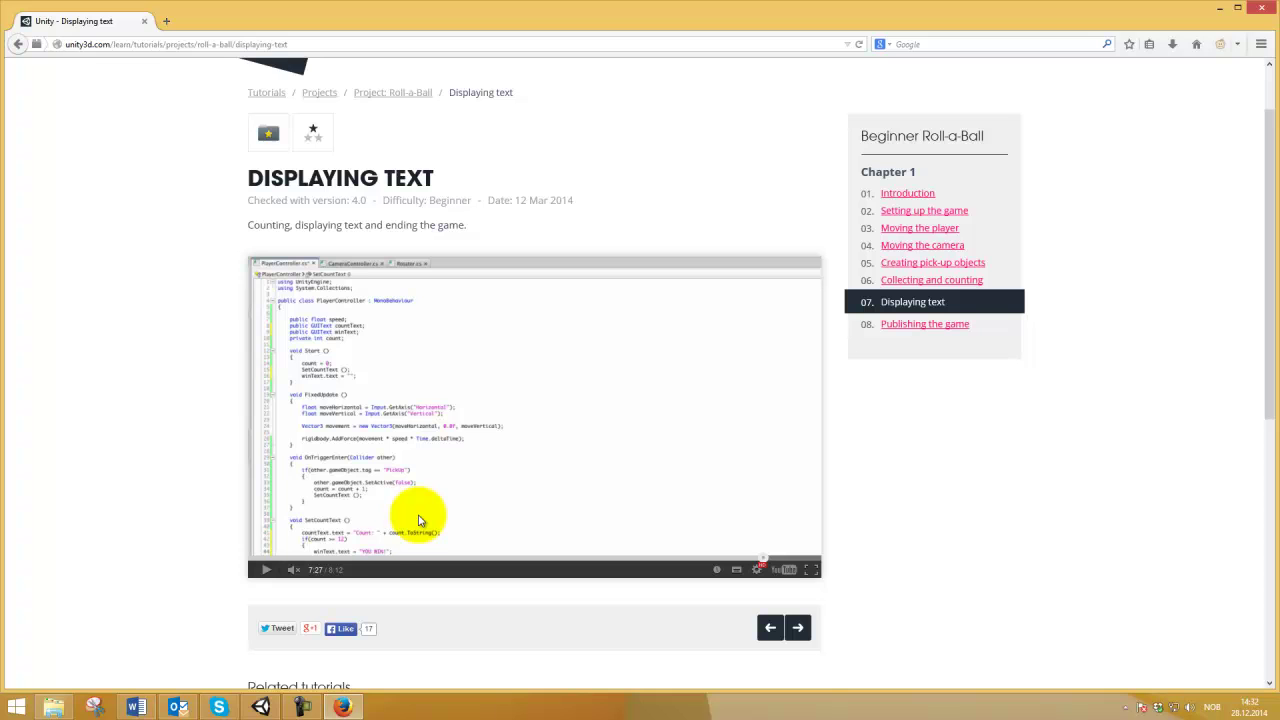
Compare the tutorial's SetCountText code with the Deactivate state's Build String and Set Property actions.
{"action": "left_click", "coordinate": [260, 707]}
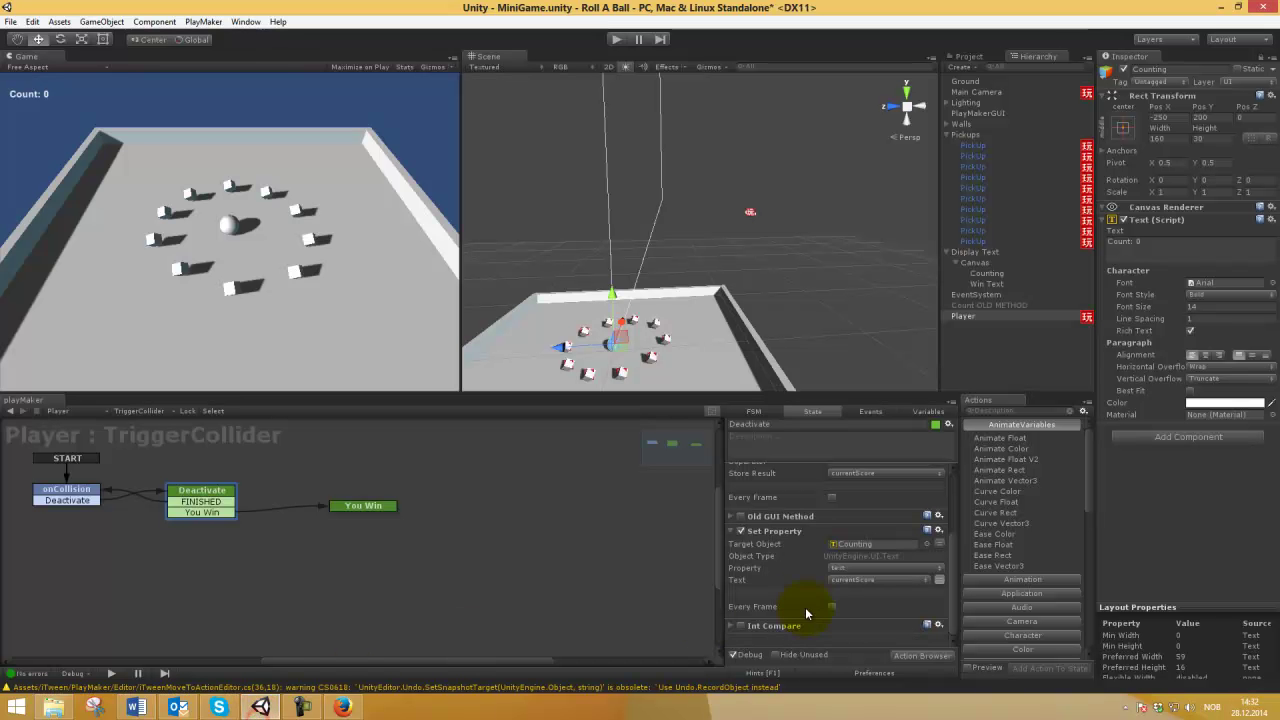
{"action": "scroll", "coordinate": [767, 545], "scroll_direction": "up", "scroll_amount": 3}
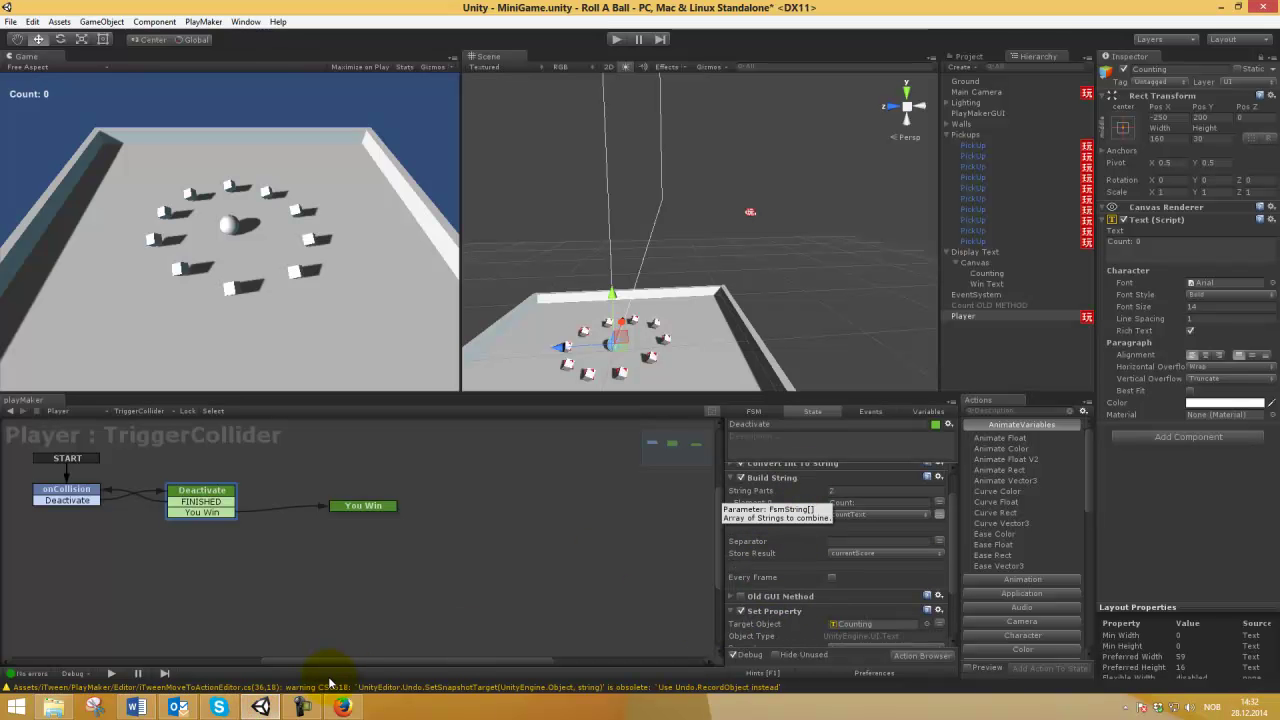
{"action": "left_click", "coordinate": [342, 707]}
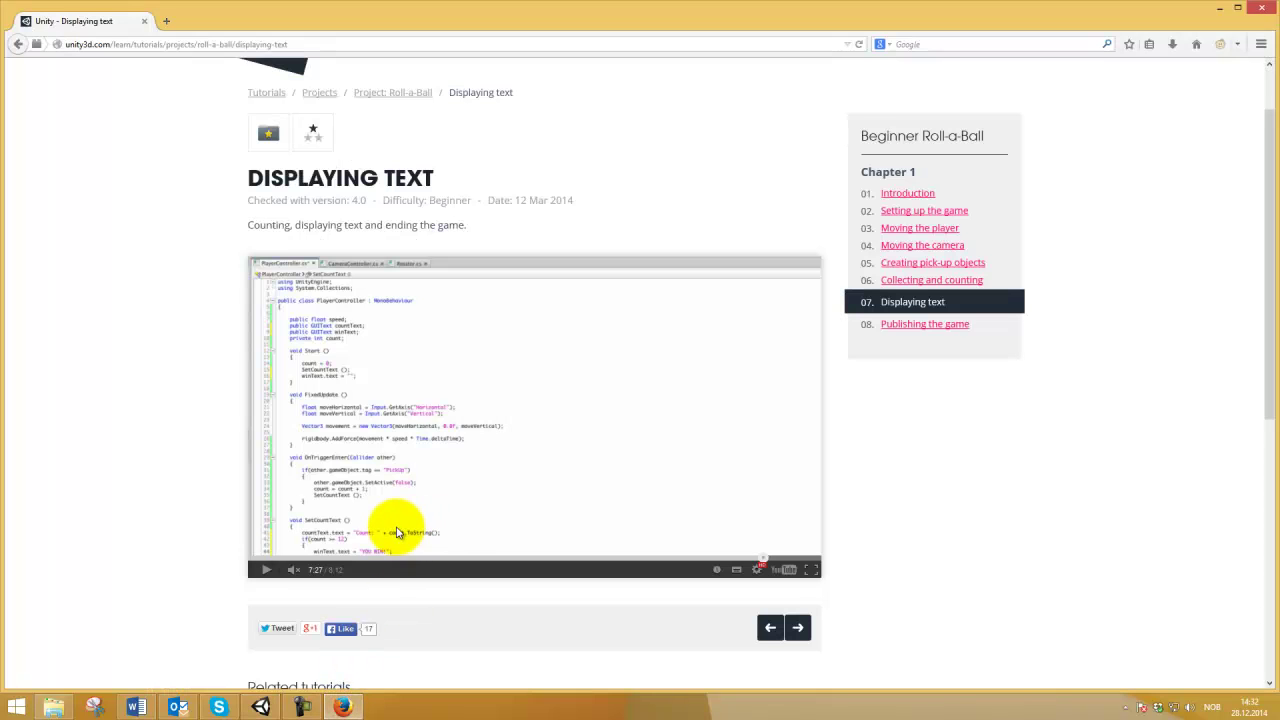
{"action": "left_click", "coordinate": [342, 707]}
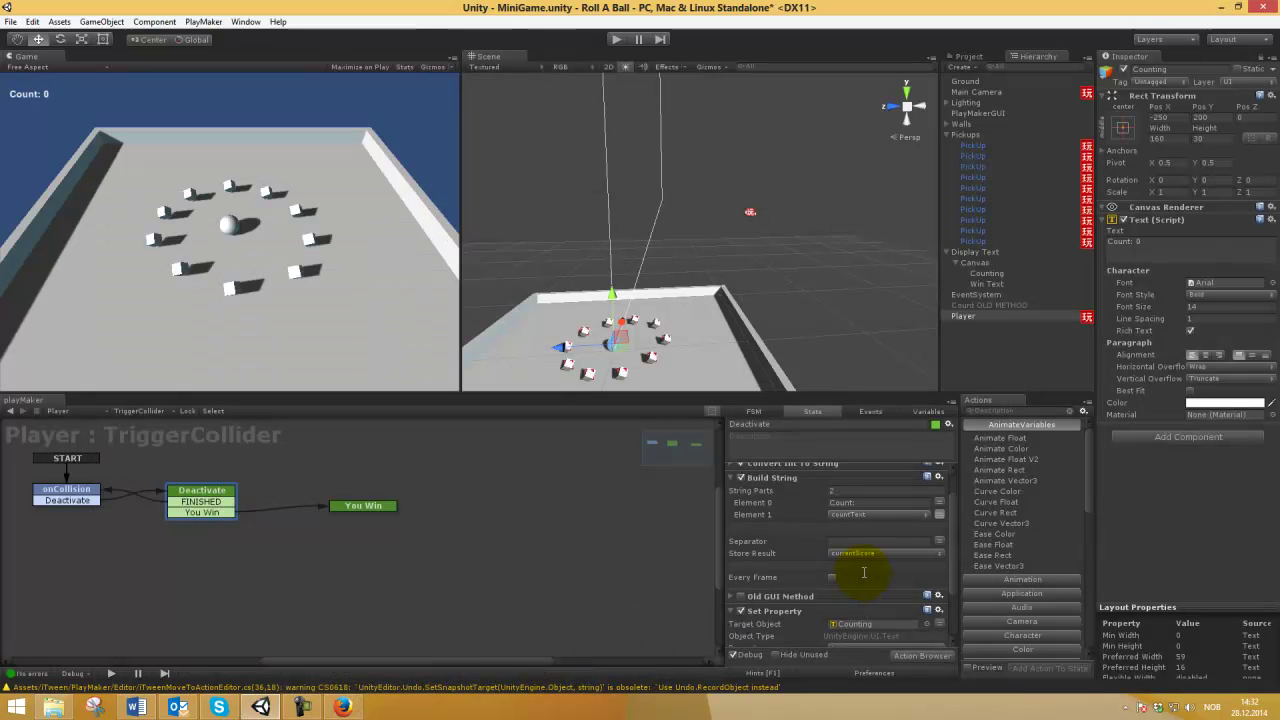
{"action": "left_click", "coordinate": [342, 707]}
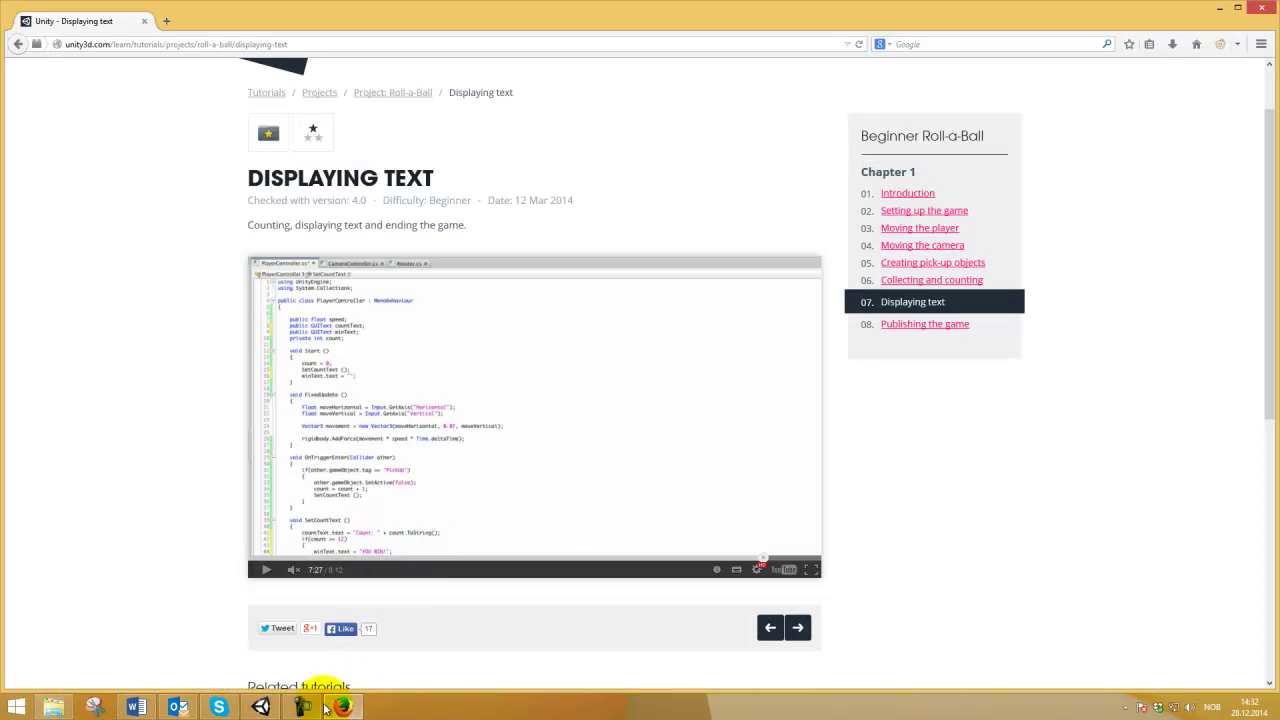
{"action": "left_click", "coordinate": [260, 707]}
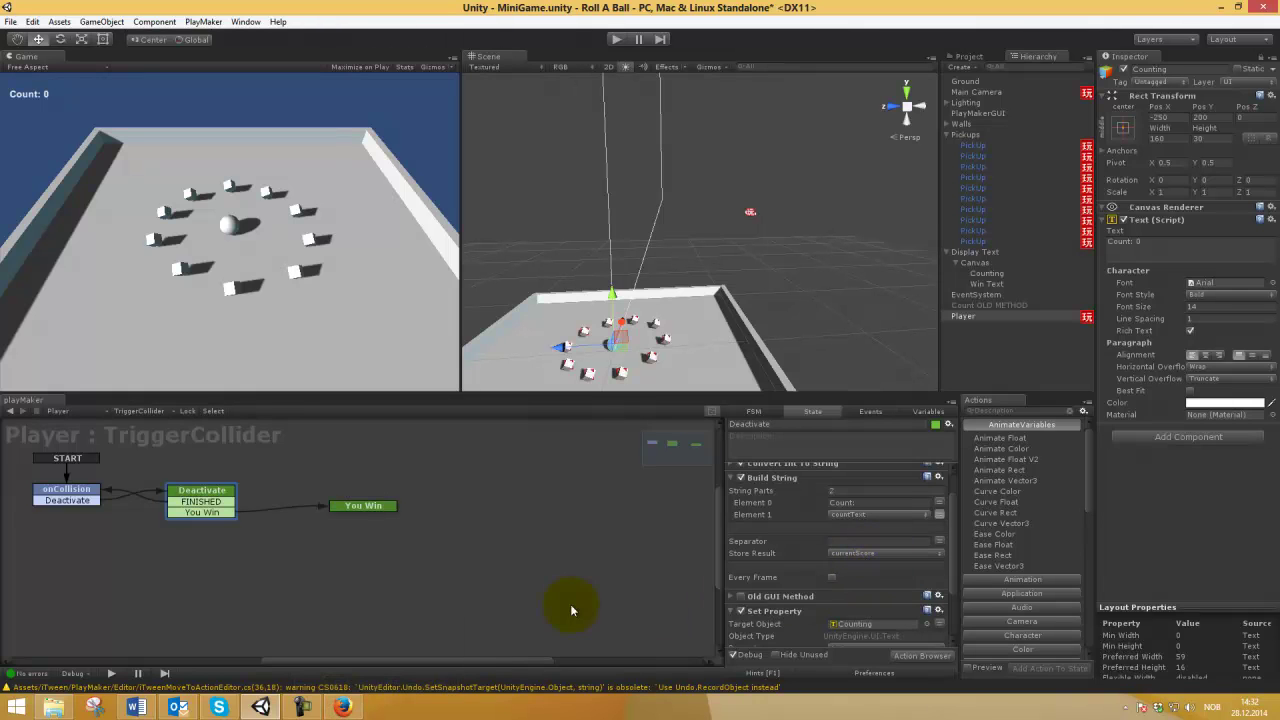
{"action": "left_click", "coordinate": [342, 707]}
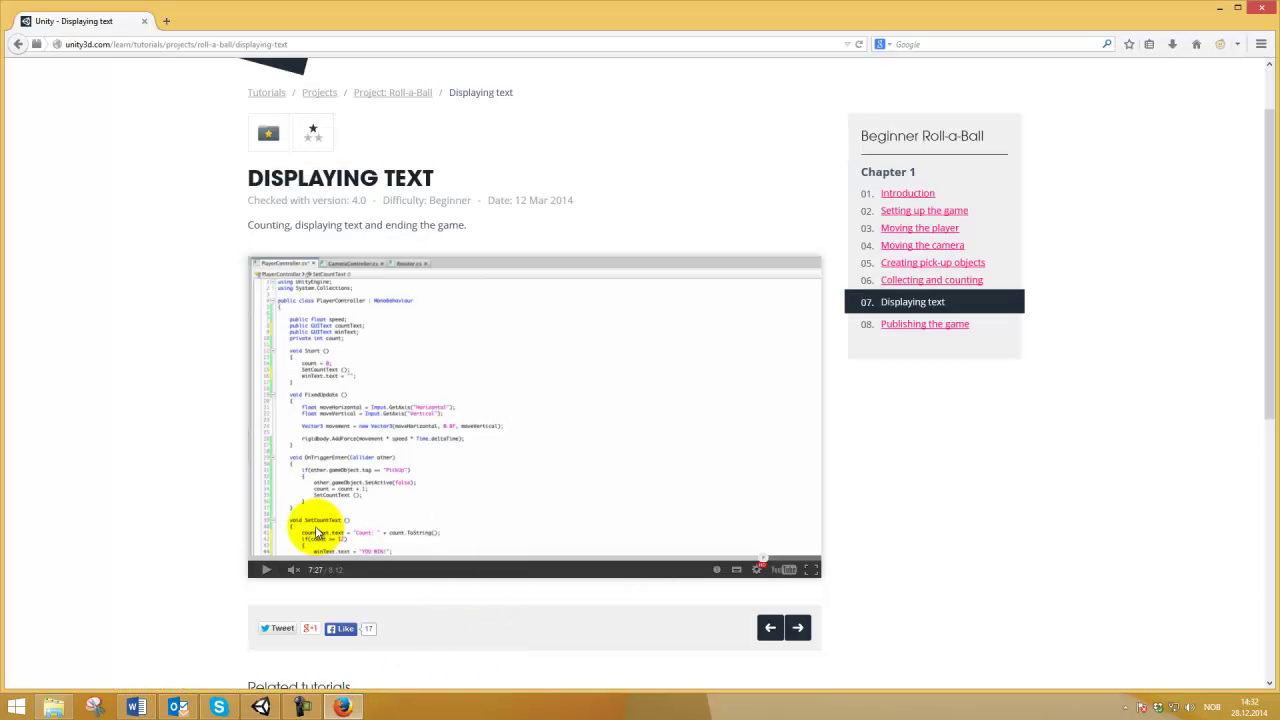
{"action": "left_click", "coordinate": [342, 707]}
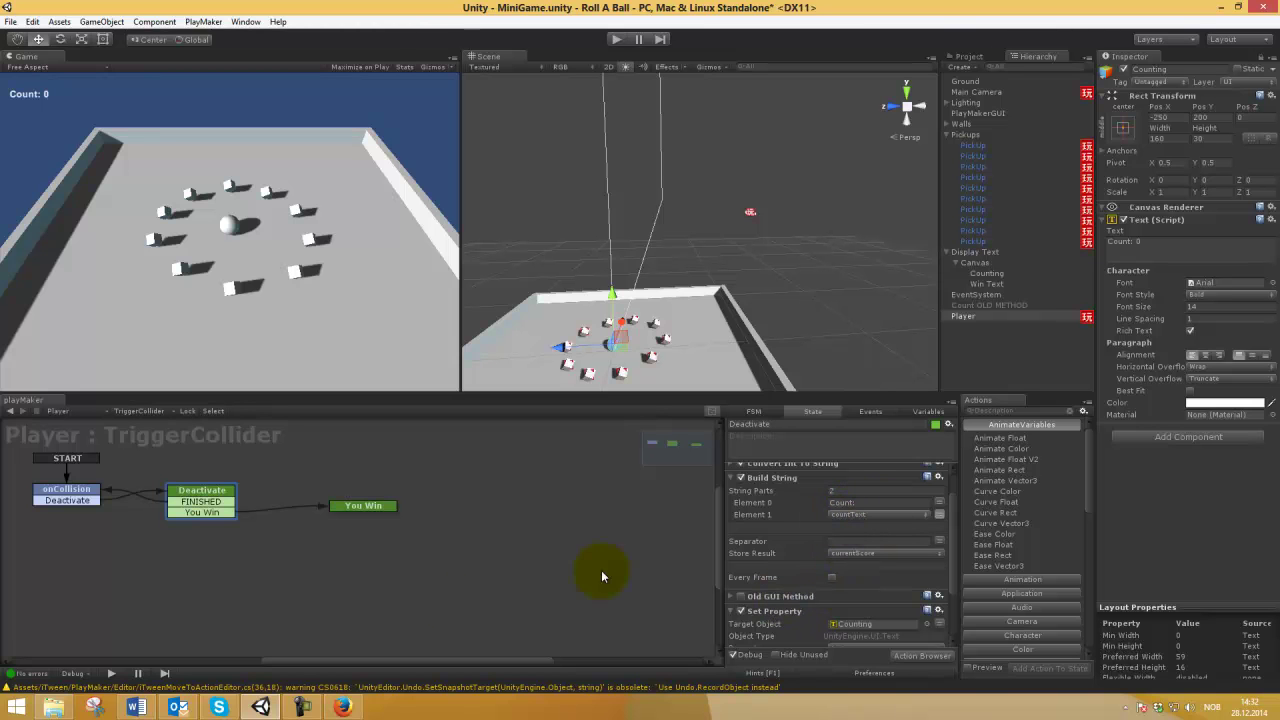
{"action": "left_click", "coordinate": [342, 707]}
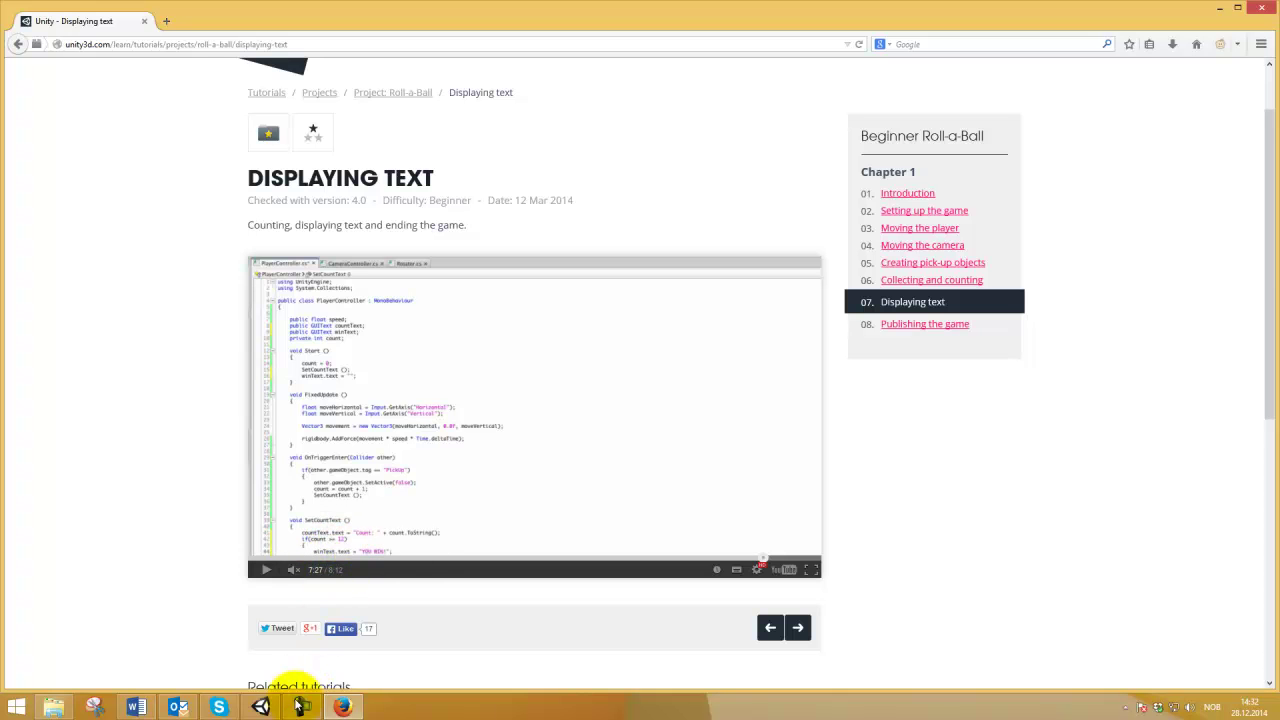
{"action": "left_click", "coordinate": [260, 707]}
{"action": "scroll", "coordinate": [800, 612], "scroll_direction": "down", "scroll_amount": 3}
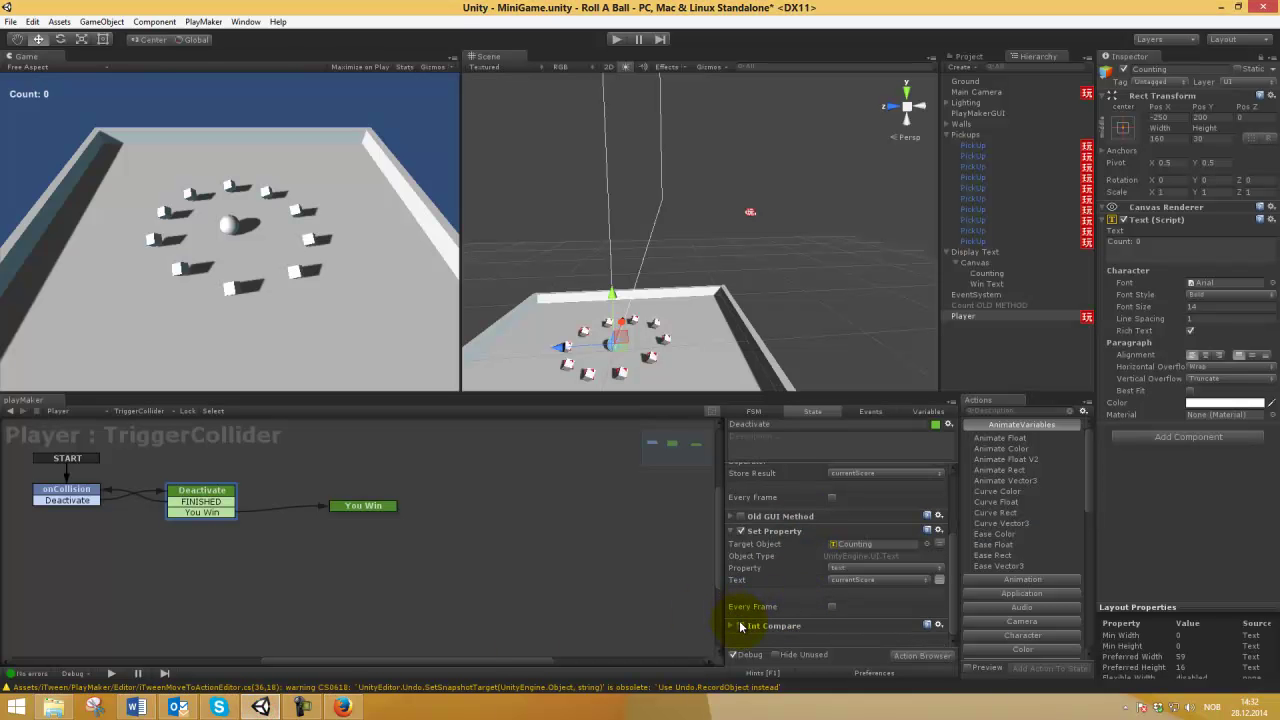
Review Int Compare against 10, the Win Text object, and the You Win state's YOU WIN action.
{"action": "left_click", "coordinate": [741, 626]}
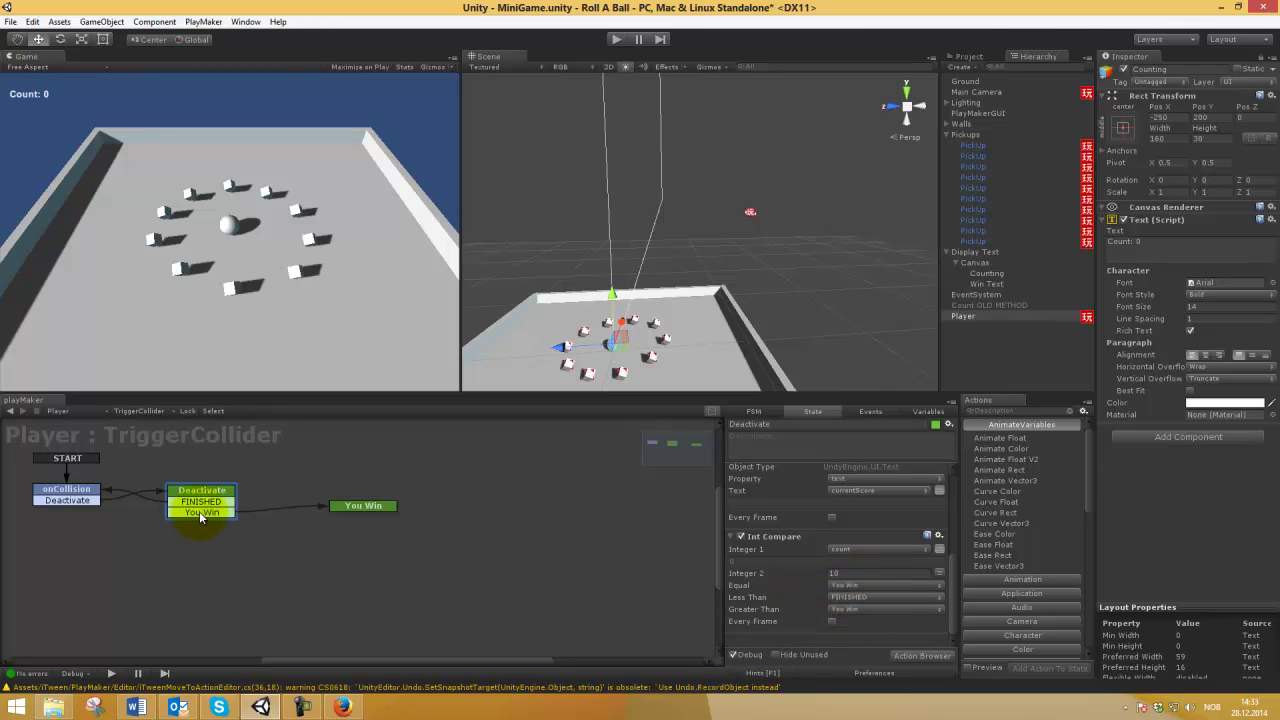
{"action": "left_click", "coordinate": [361, 505]}
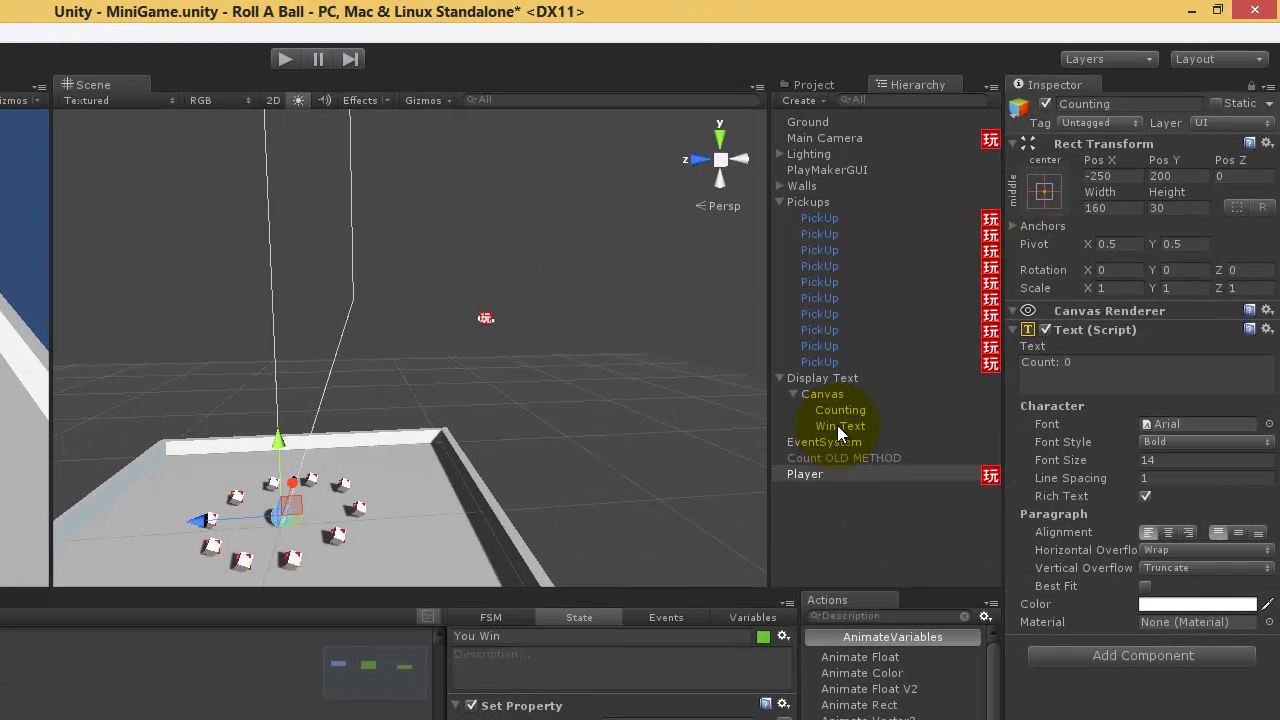
{"action": "left_click", "coordinate": [837, 425]}
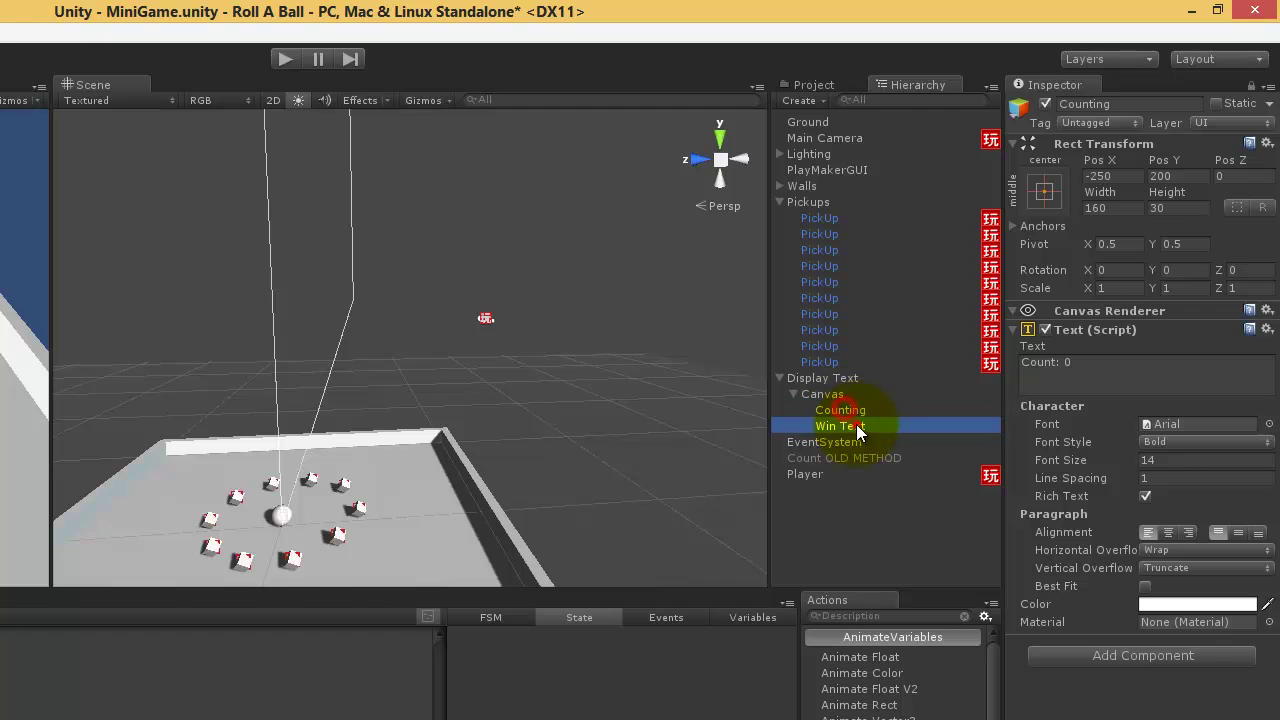
{"action": "left_click", "coordinate": [1250, 86]}
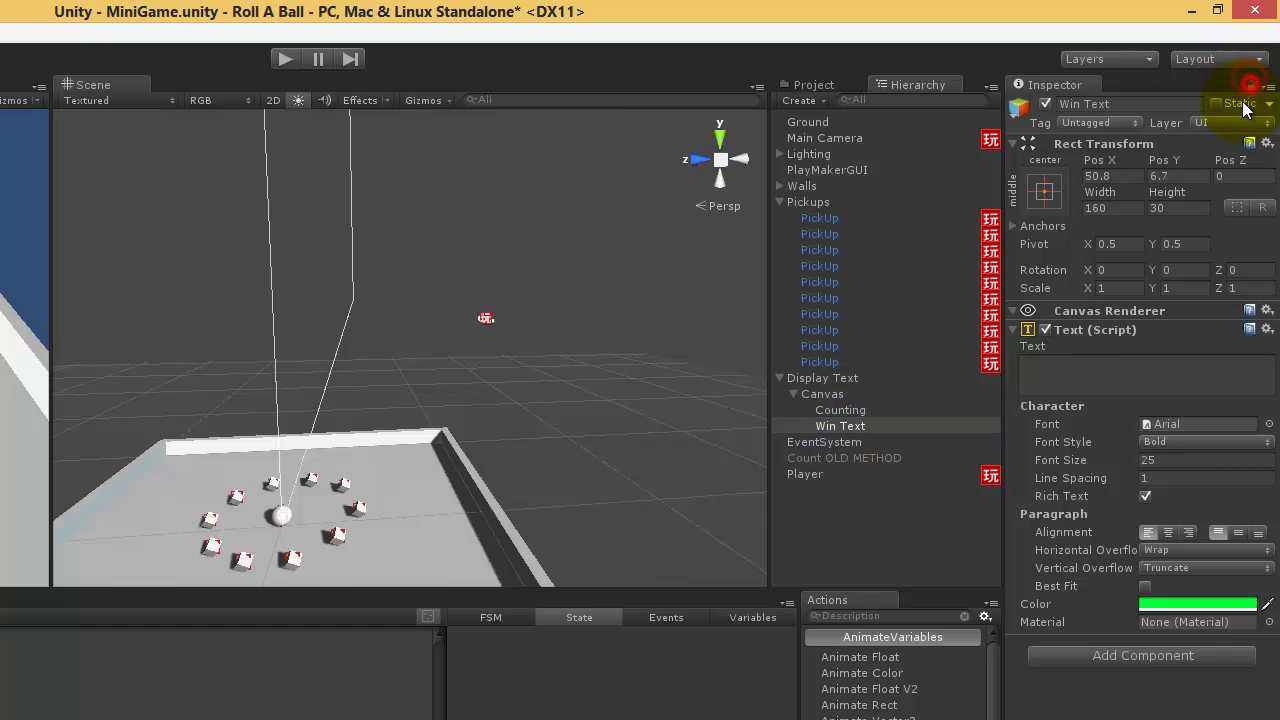
{"action": "left_click", "coordinate": [1097, 368]}
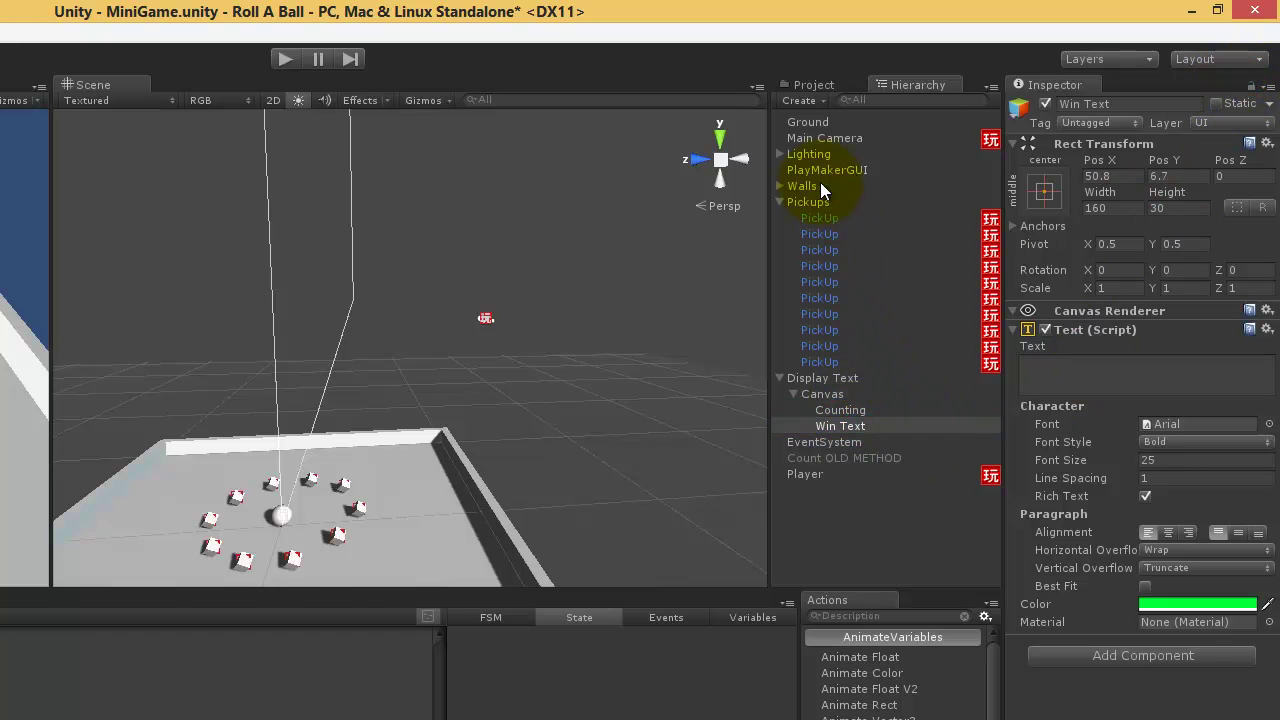
{"action": "left_click", "coordinate": [866, 470]}
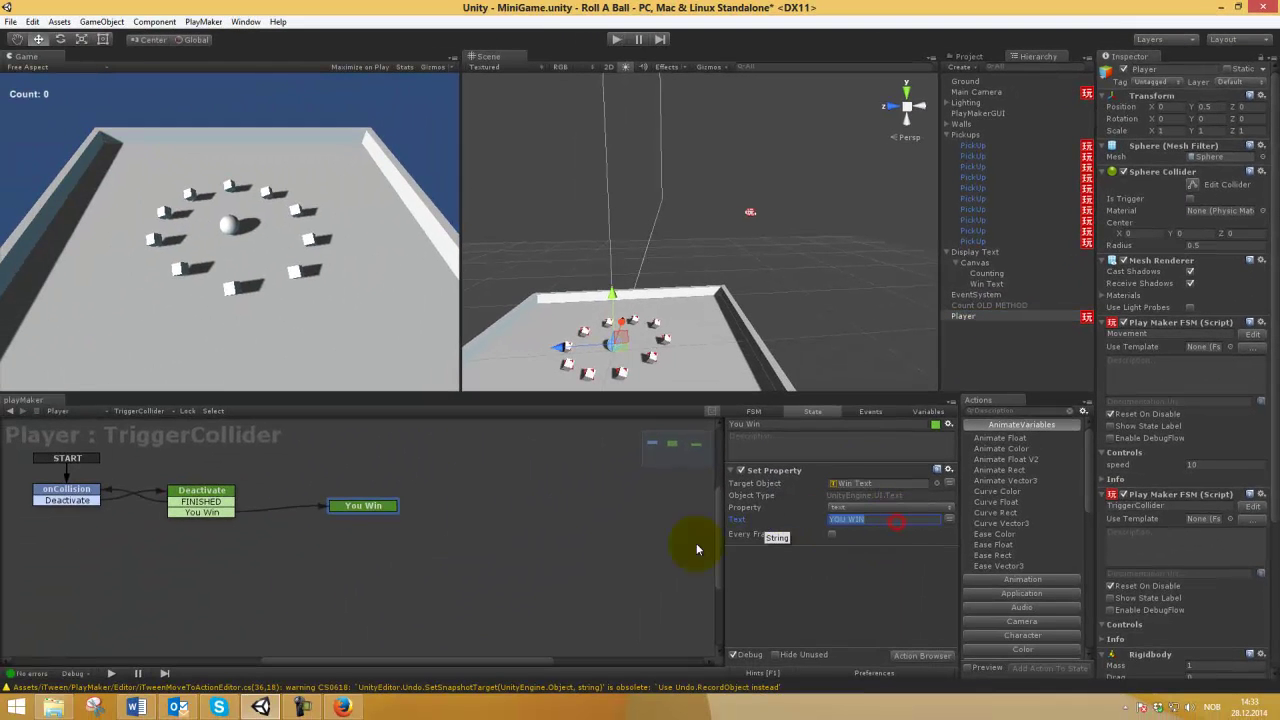
Check the Deactivate and You Win states' actions, then start a test run.
{"action": "left_click", "coordinate": [190, 505]}
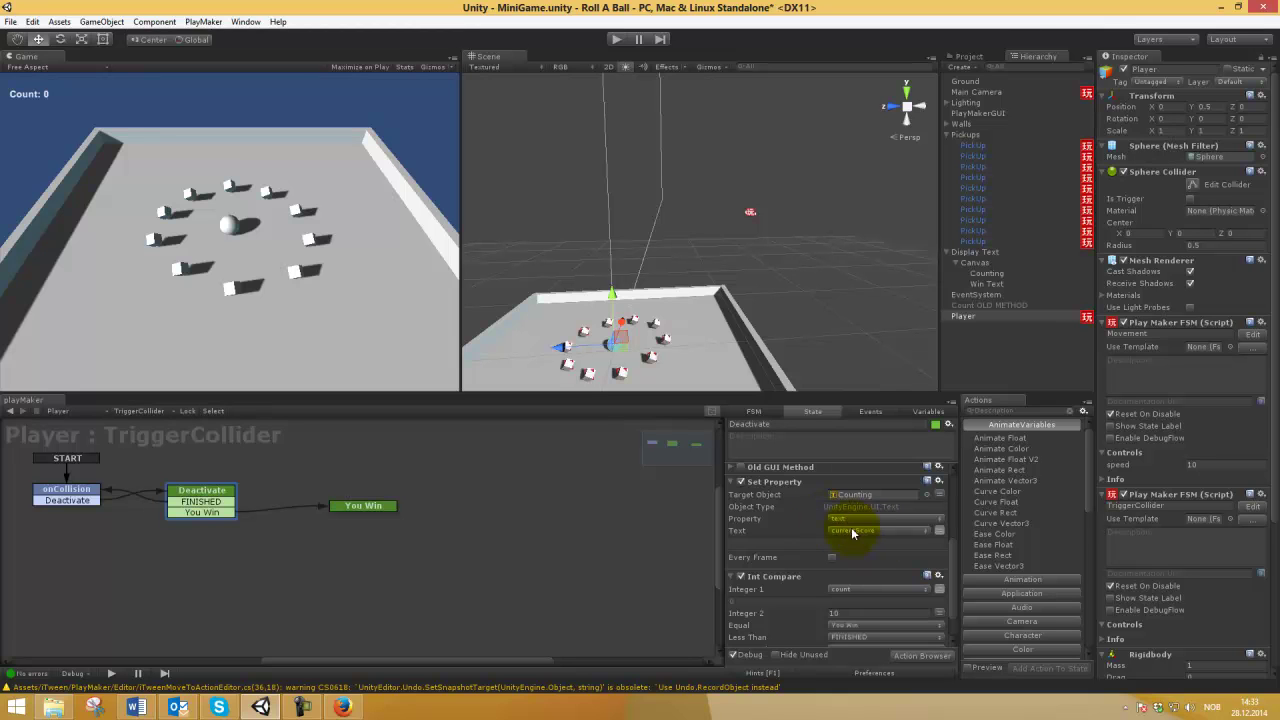
{"action": "left_click", "coordinate": [365, 505]}
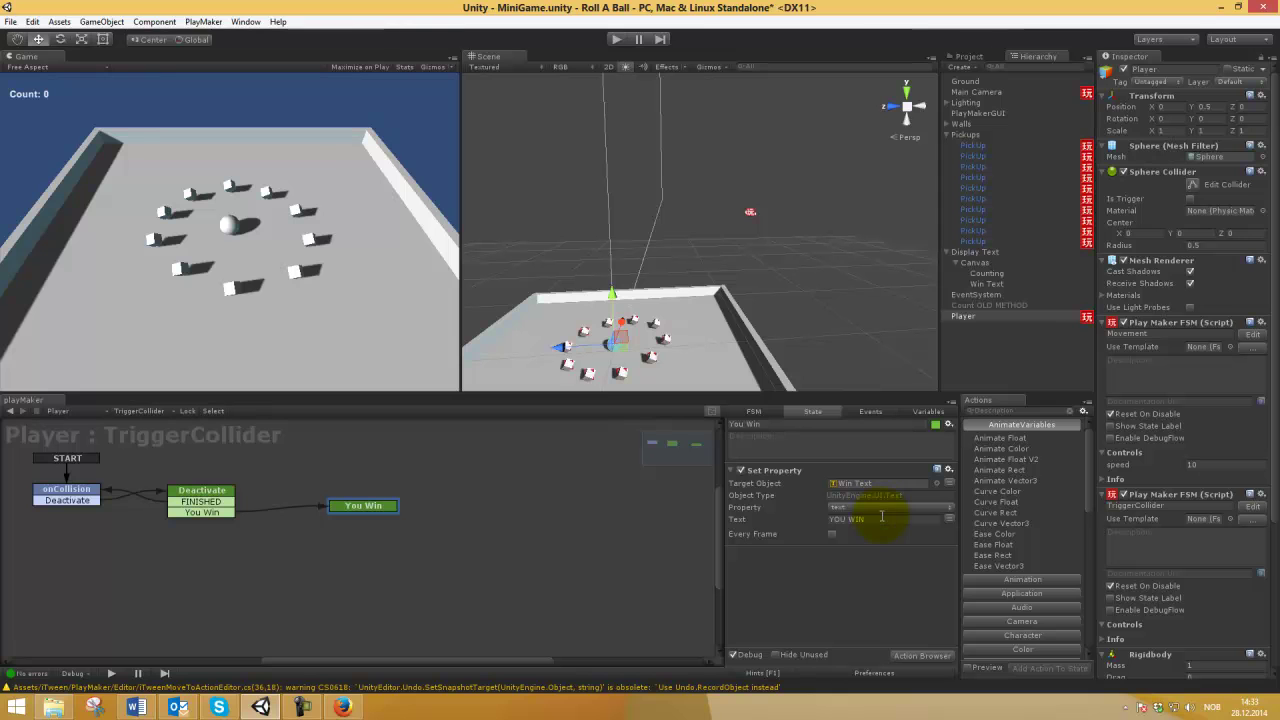
{"action": "left_click", "coordinate": [615, 39]}
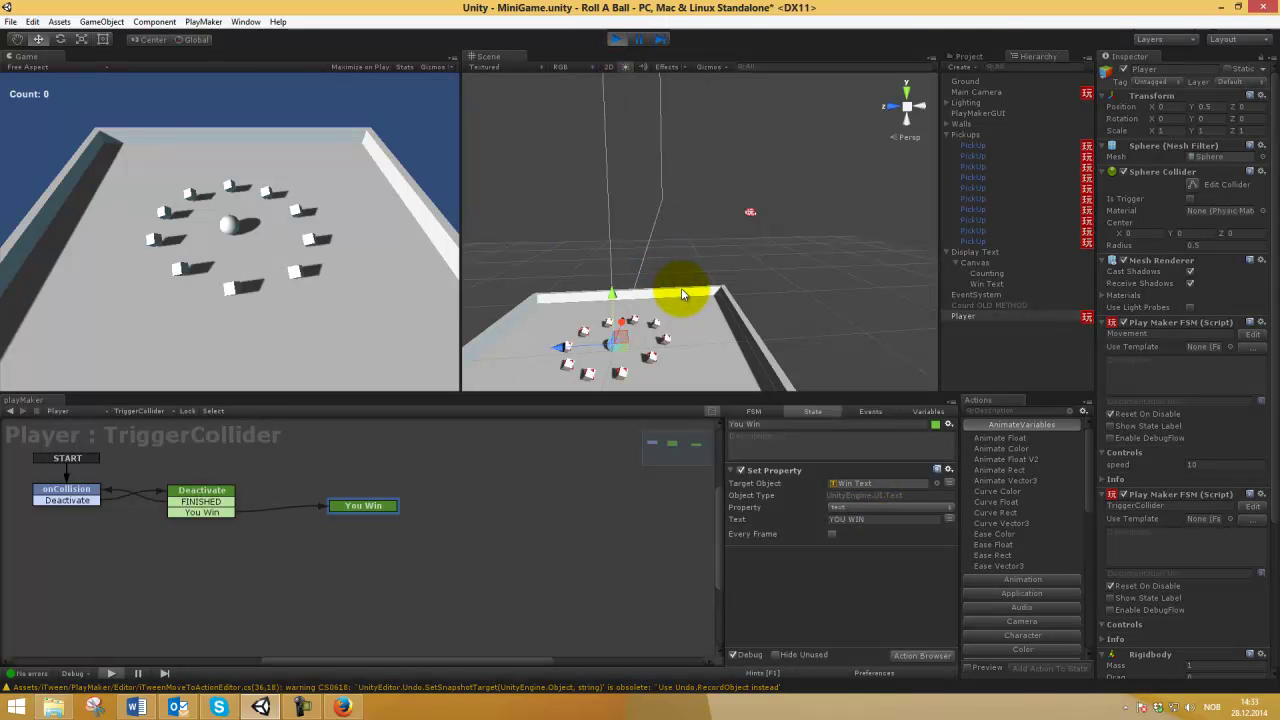
Roll the ball around collecting pickups while checking the Deactivate state's Int Add action.
{"action": "key", "text": "Down"}
{"action": "key", "text": "Right"}
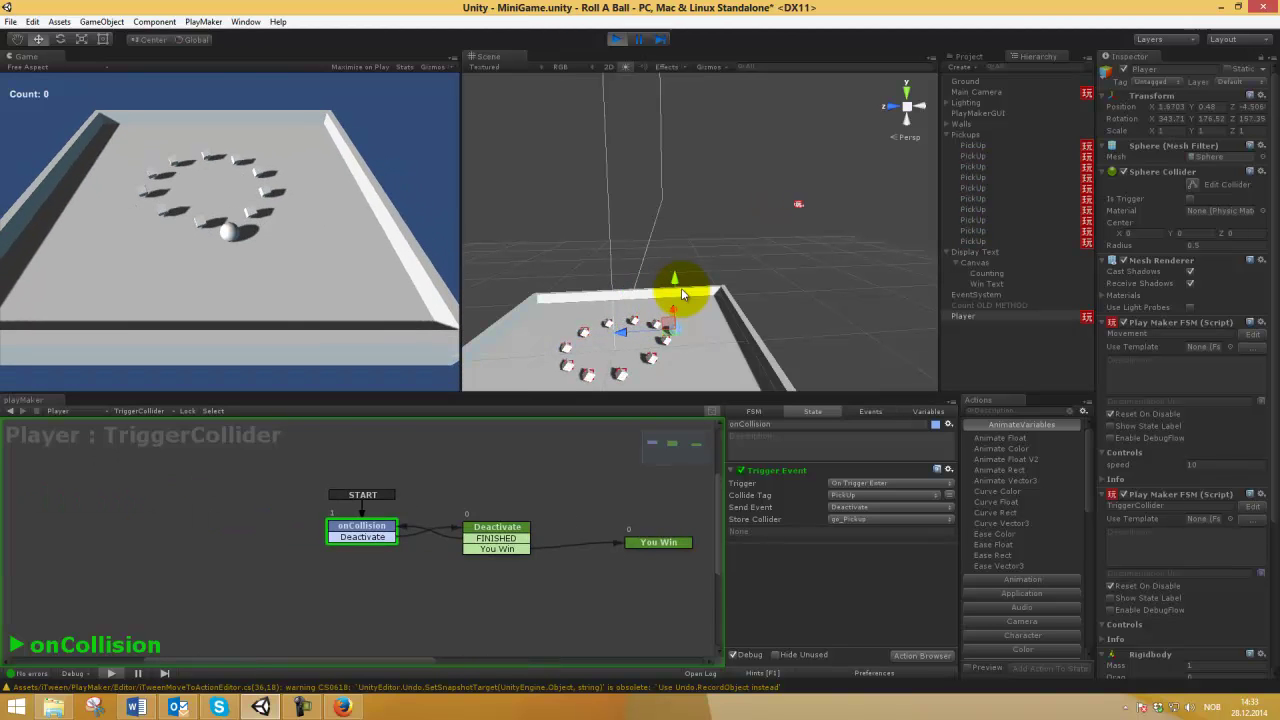
{"action": "key", "text": "Up"}
{"action": "key", "text": "Left"}
{"action": "key", "text": "Down"}
{"action": "key", "text": "Right"}
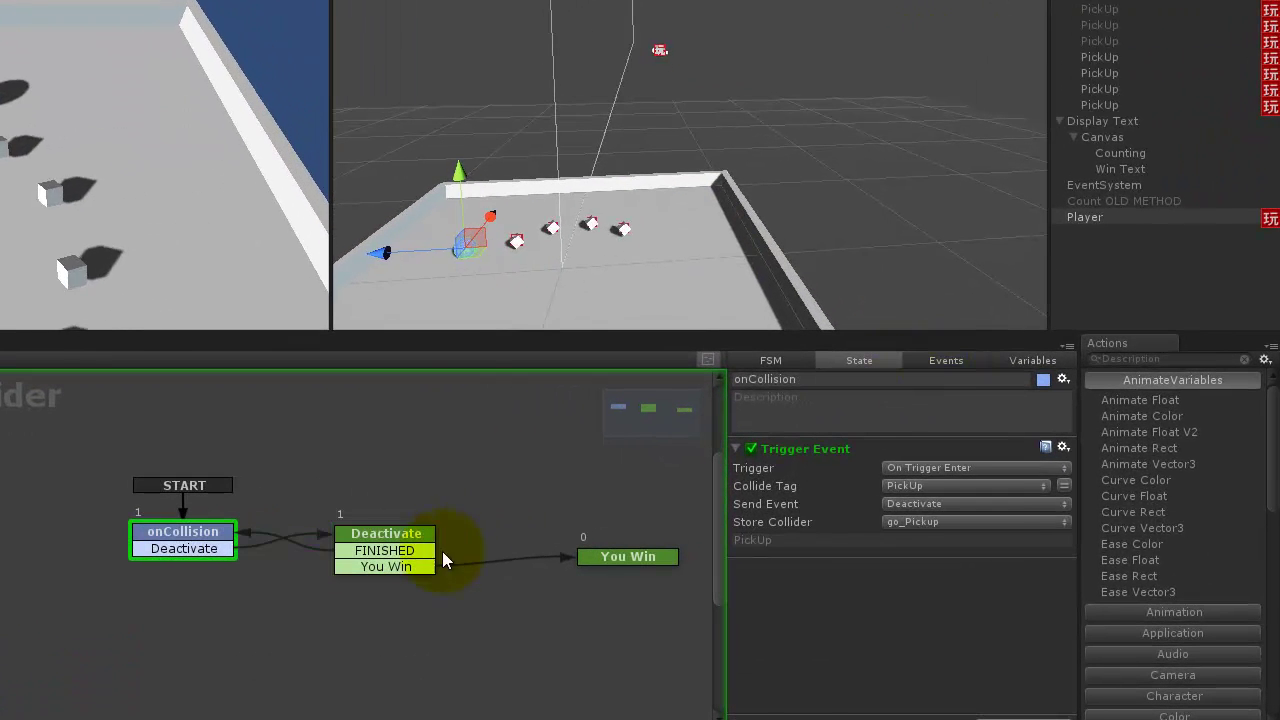
{"action": "left_click", "coordinate": [440, 552]}
{"action": "left_click", "coordinate": [740, 472]}
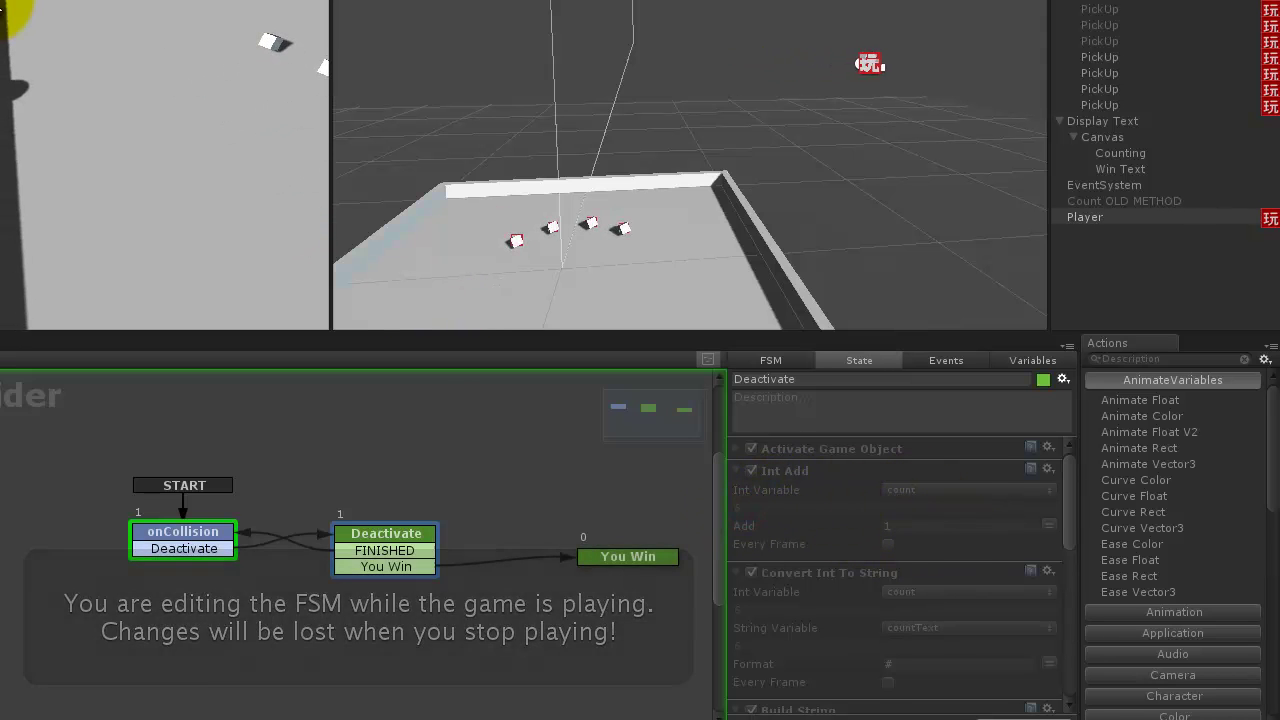
{"action": "left_click", "coordinate": [96, 25]}
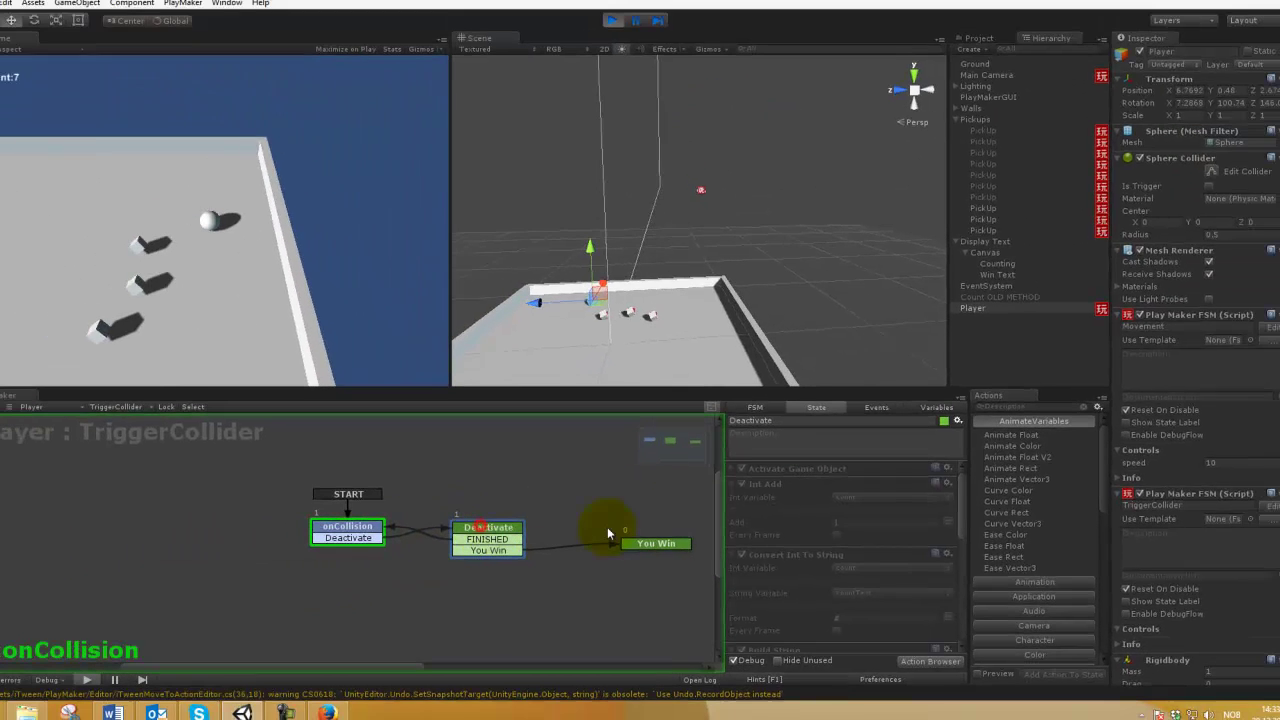
Watch the Deactivate actions until eight pickups are counted, then exit Play mode.
{"action": "scroll", "coordinate": [800, 540], "scroll_direction": "down", "scroll_amount": 2}
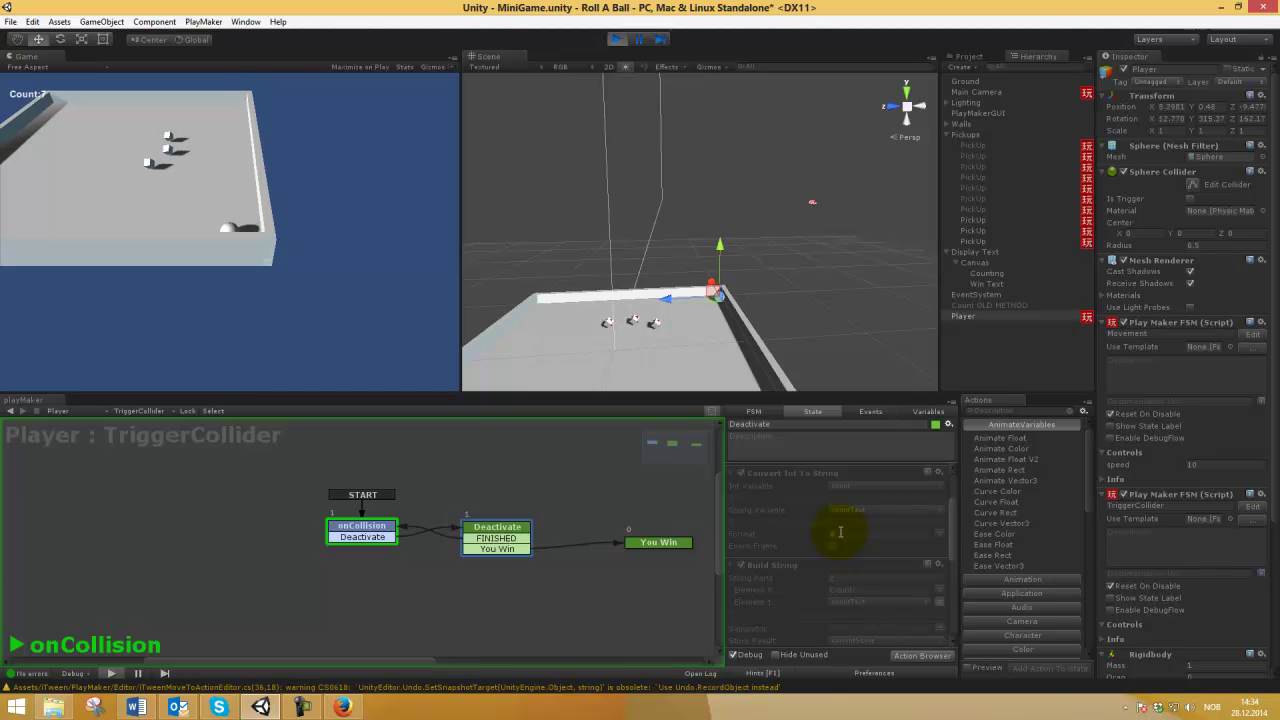
{"action": "scroll", "coordinate": [840, 532], "scroll_direction": "down", "scroll_amount": 2}
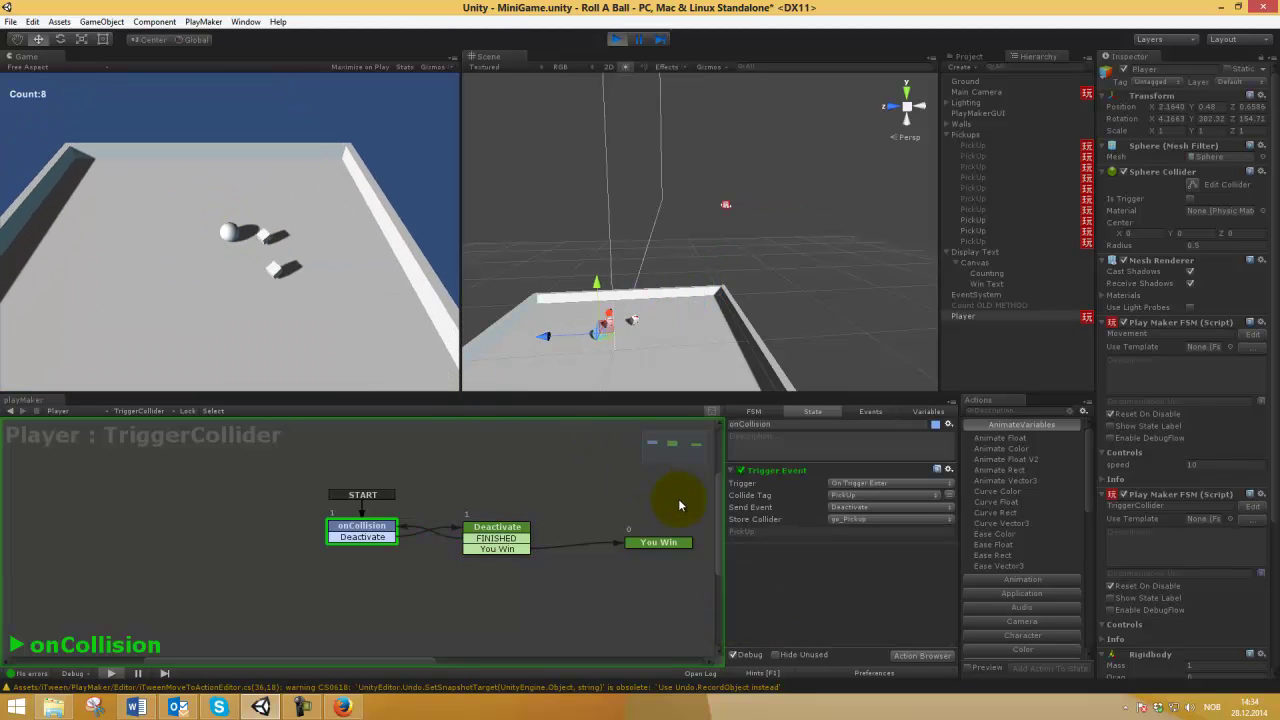
{"action": "left_click", "coordinate": [474, 532]}
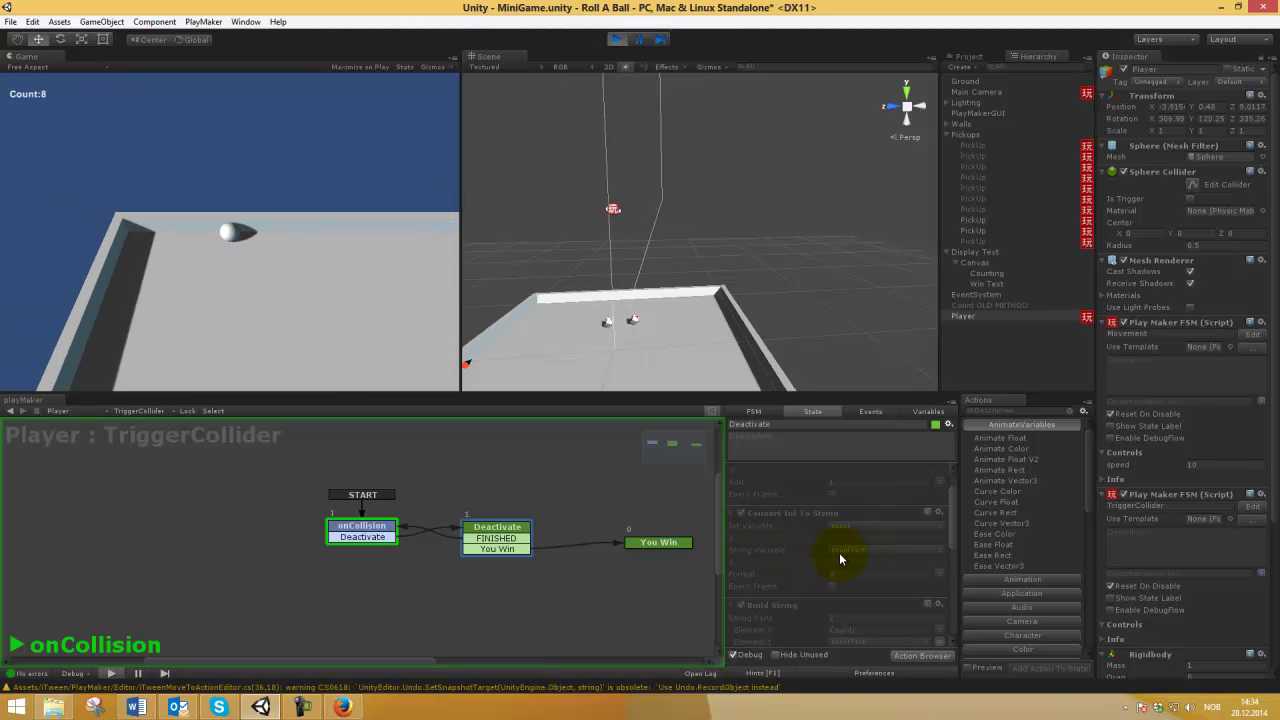
{"action": "scroll", "coordinate": [860, 541], "scroll_direction": "down", "scroll_amount": 3}
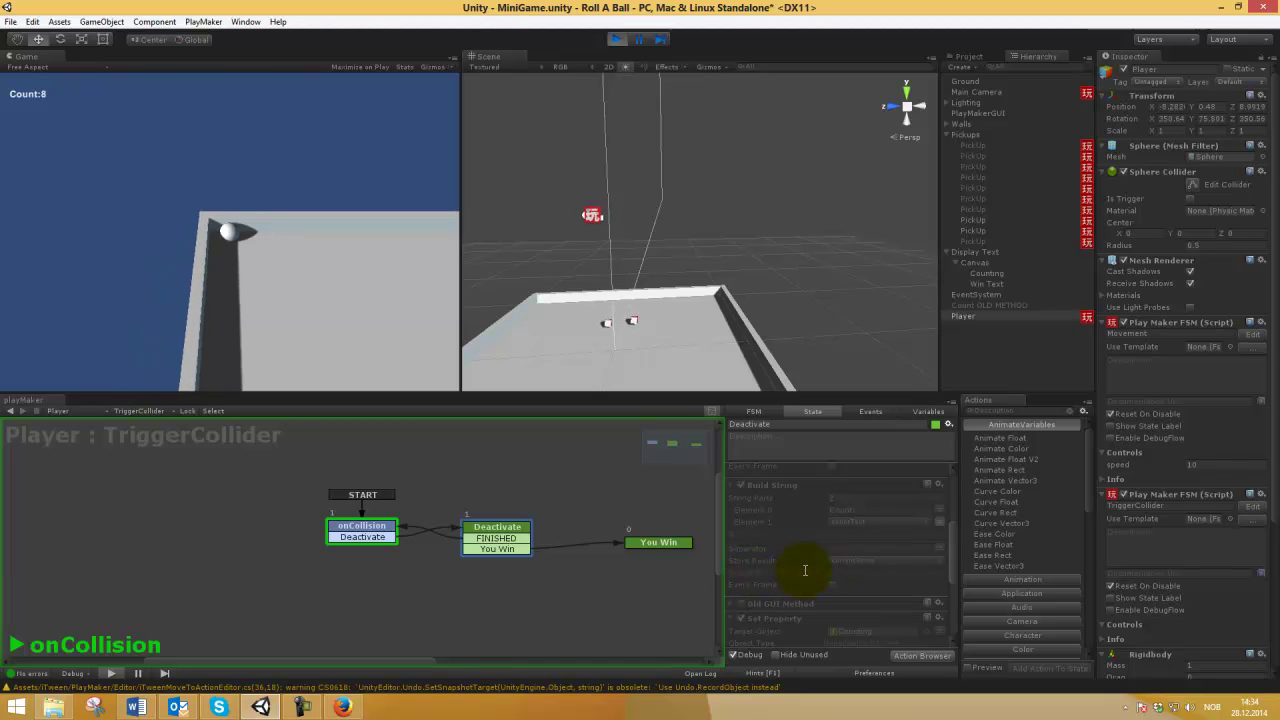
{"action": "scroll", "coordinate": [808, 561], "scroll_direction": "up", "scroll_amount": 2}
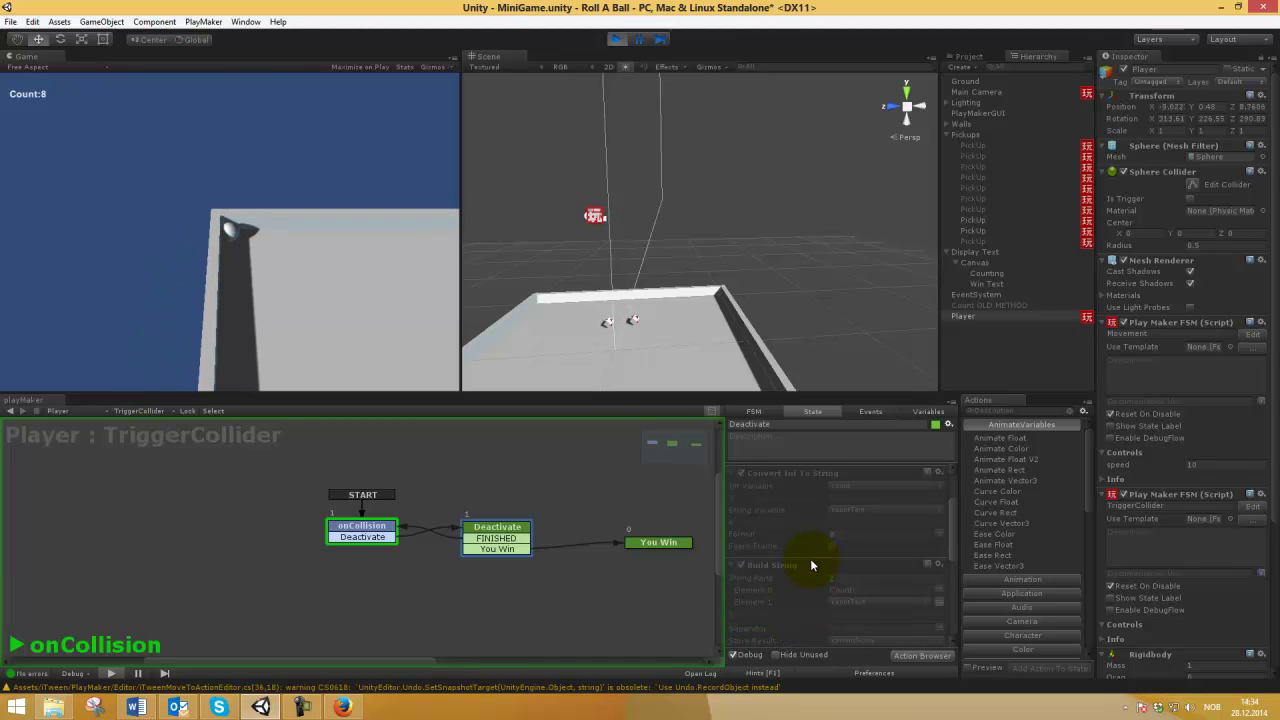
{"action": "scroll", "coordinate": [810, 565], "scroll_direction": "down", "scroll_amount": 1}
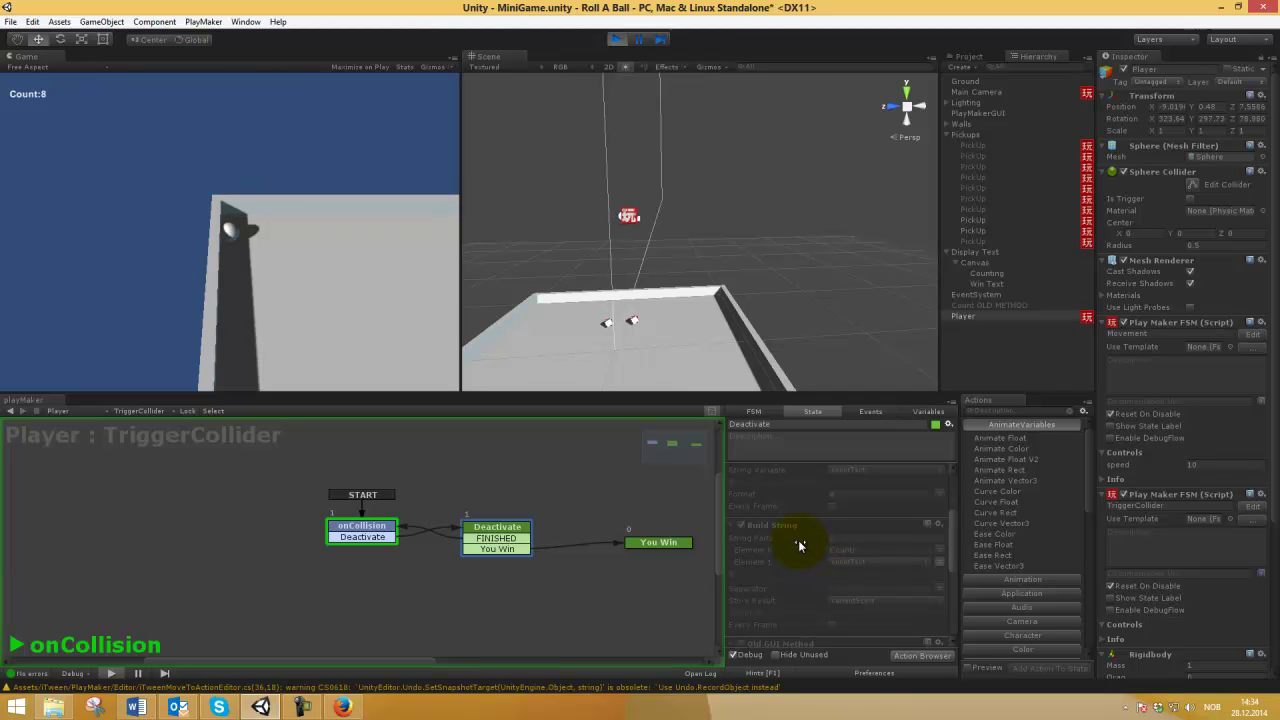
{"action": "left_click", "coordinate": [615, 39]}
Set the Deactivate state's Set Property Text to the countText variable.
{"action": "left_click", "coordinate": [232, 496]}
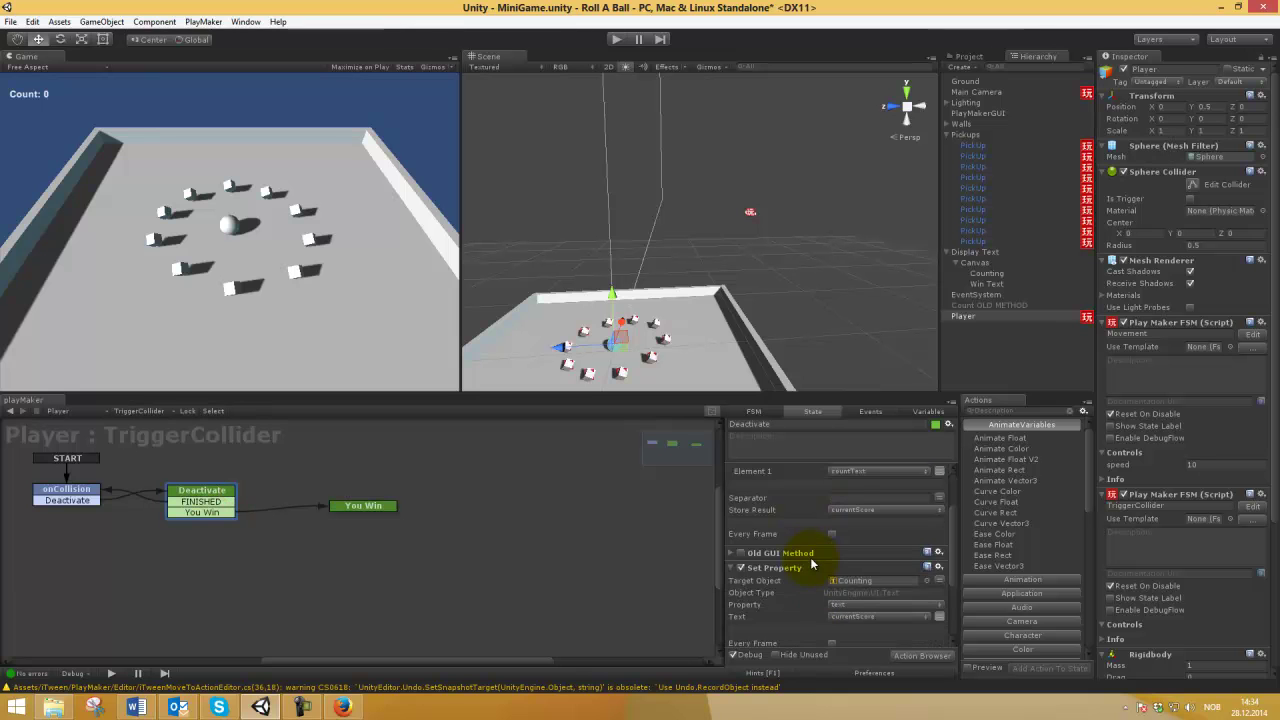
{"action": "scroll", "coordinate": [762, 580], "scroll_direction": "up", "scroll_amount": 2}
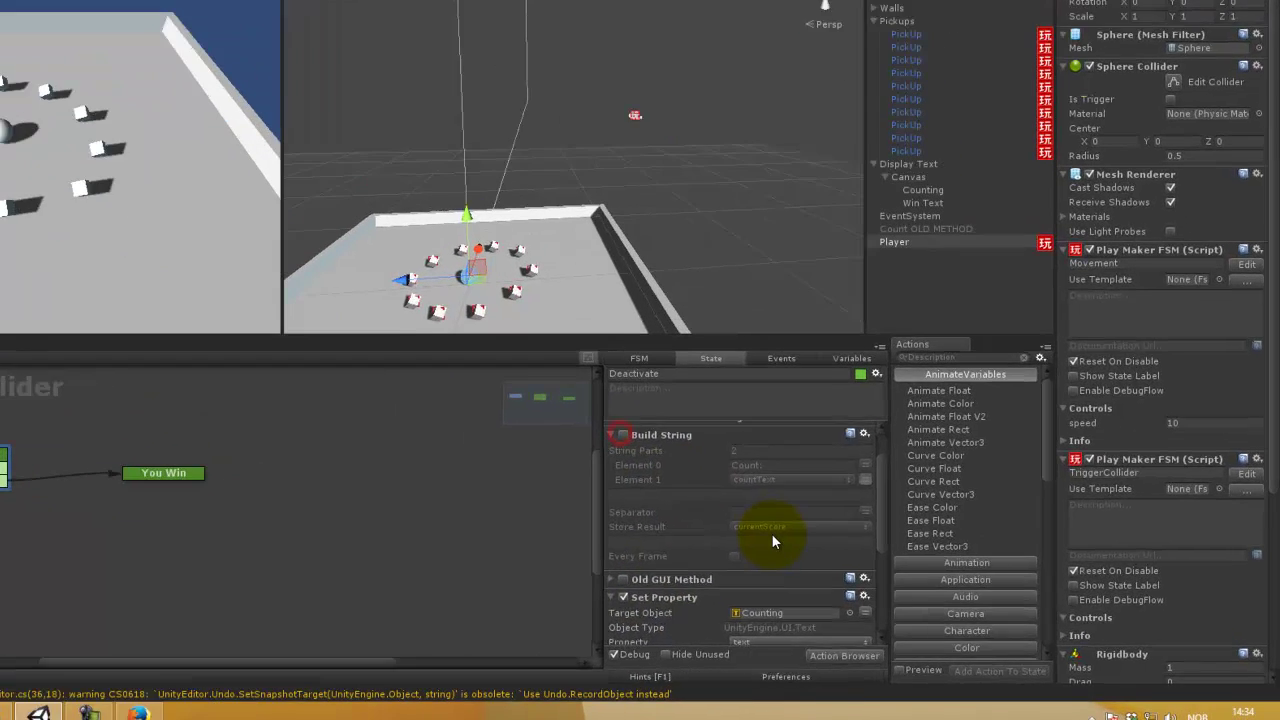
{"action": "scroll", "coordinate": [872, 576], "scroll_direction": "down", "scroll_amount": 2}
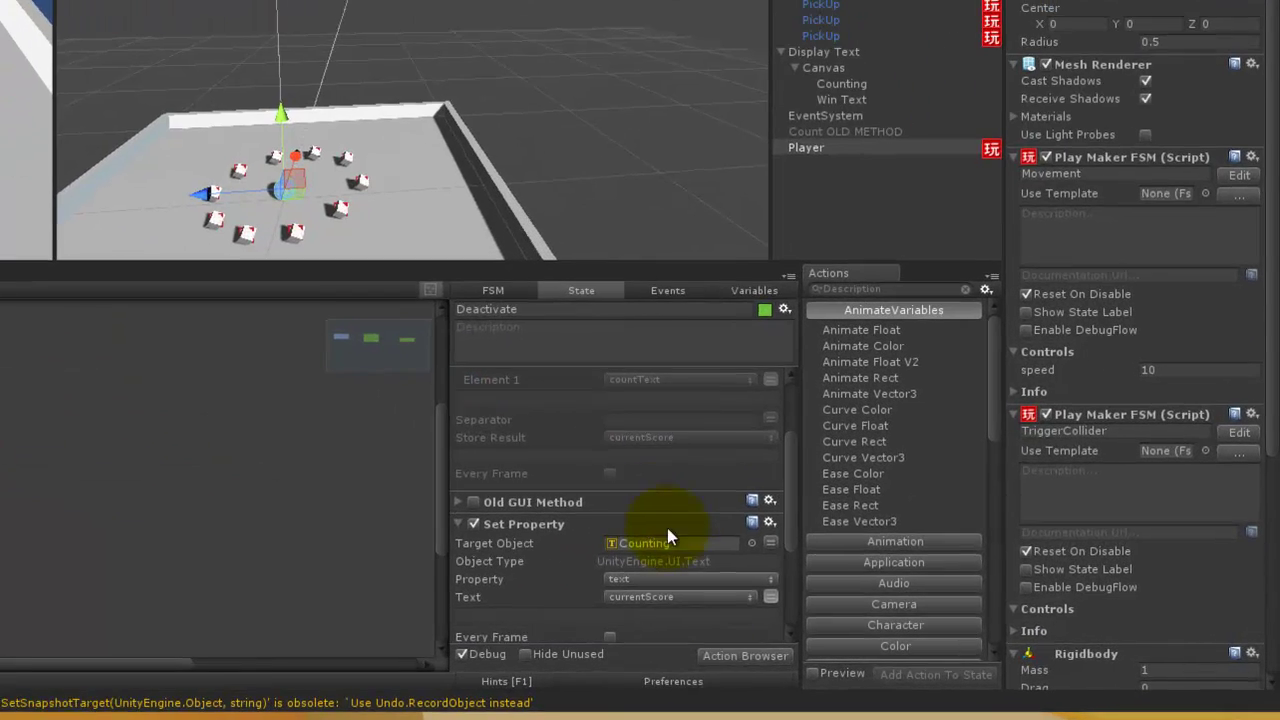
{"action": "left_click", "coordinate": [879, 623]}
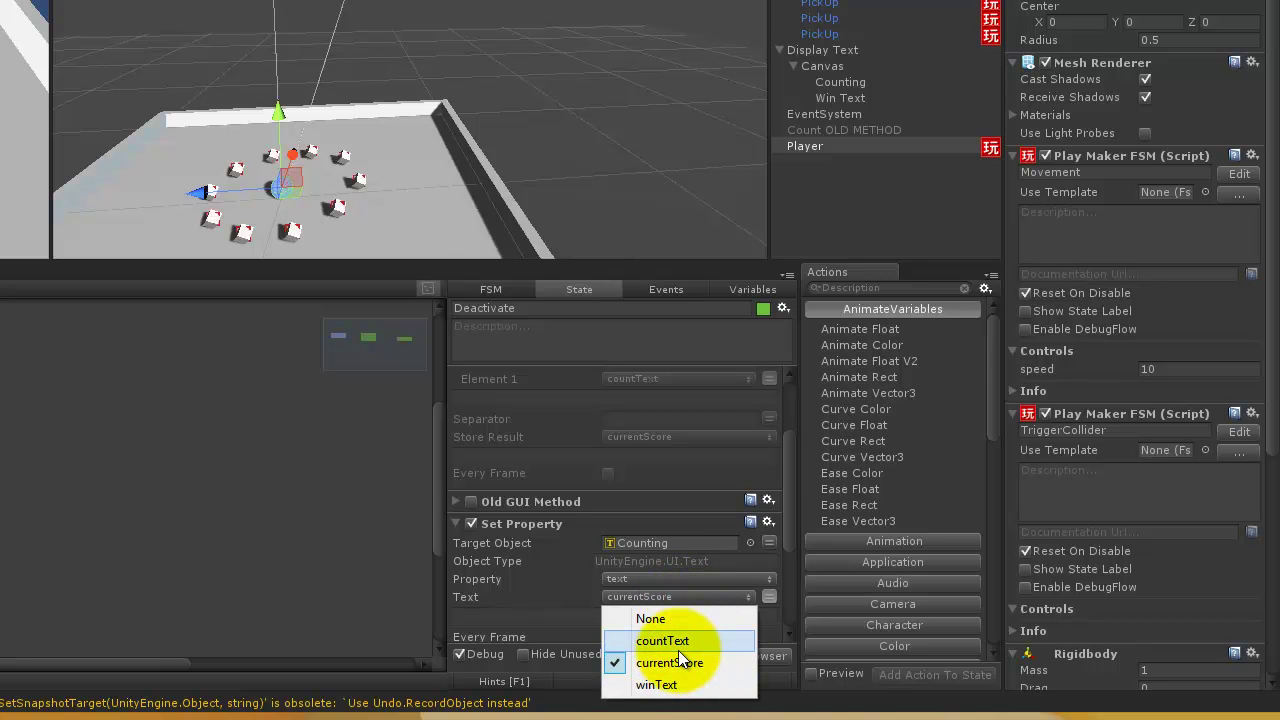
{"action": "left_click", "coordinate": [678, 646]}
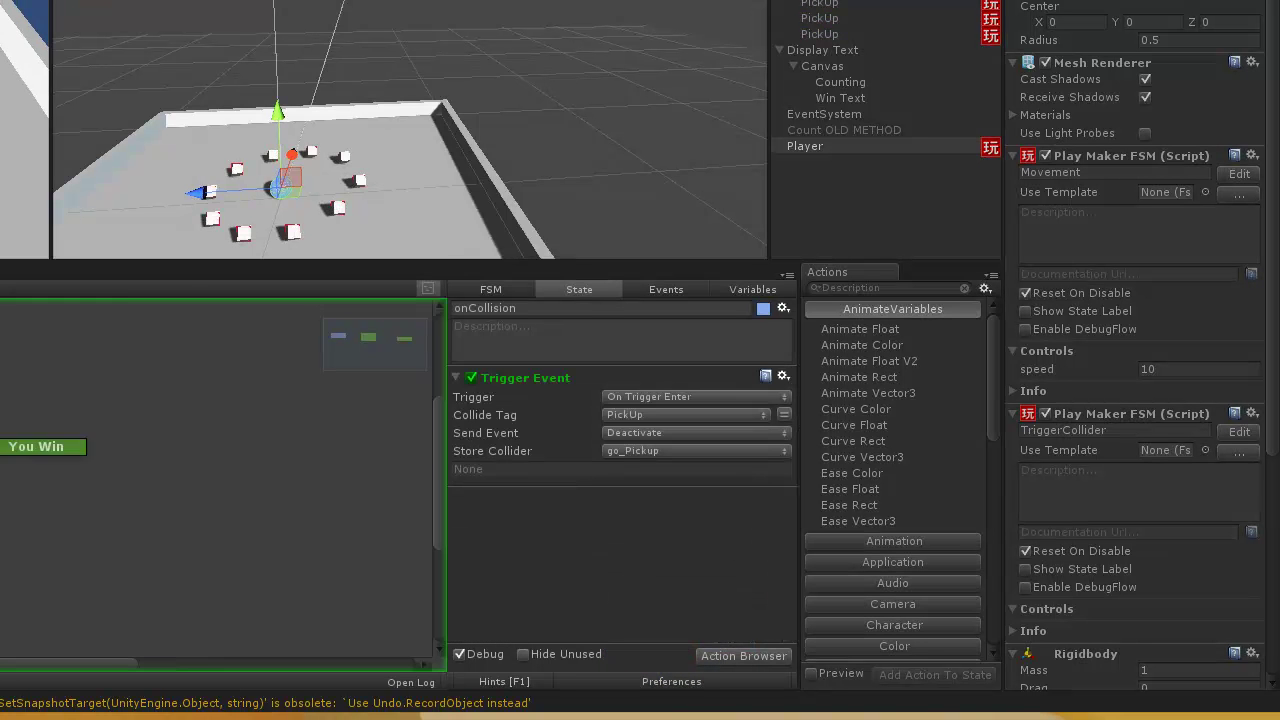
Test-run the game, steering the ball with arrow keys to collect pickups, then stop with Ctrl+P.
{"action": "key", "text": "Left"}
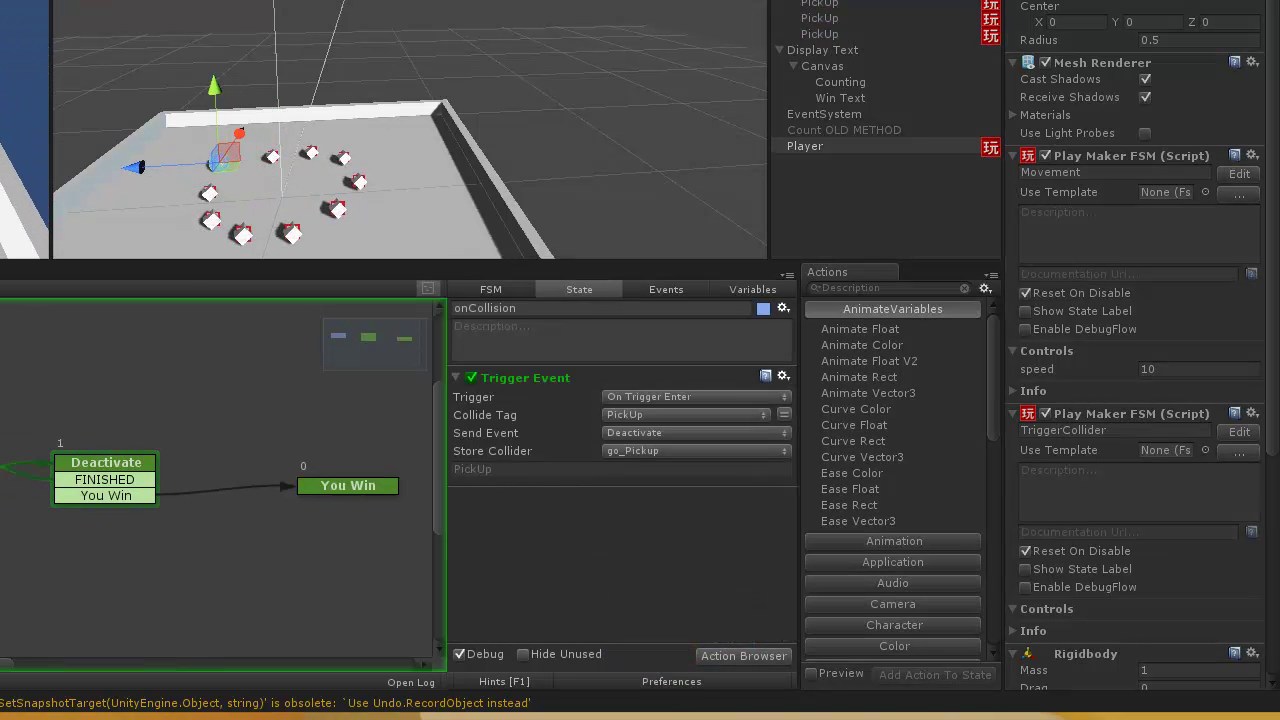
{"action": "key", "text": "Right"}
{"action": "key", "text": "Down"}
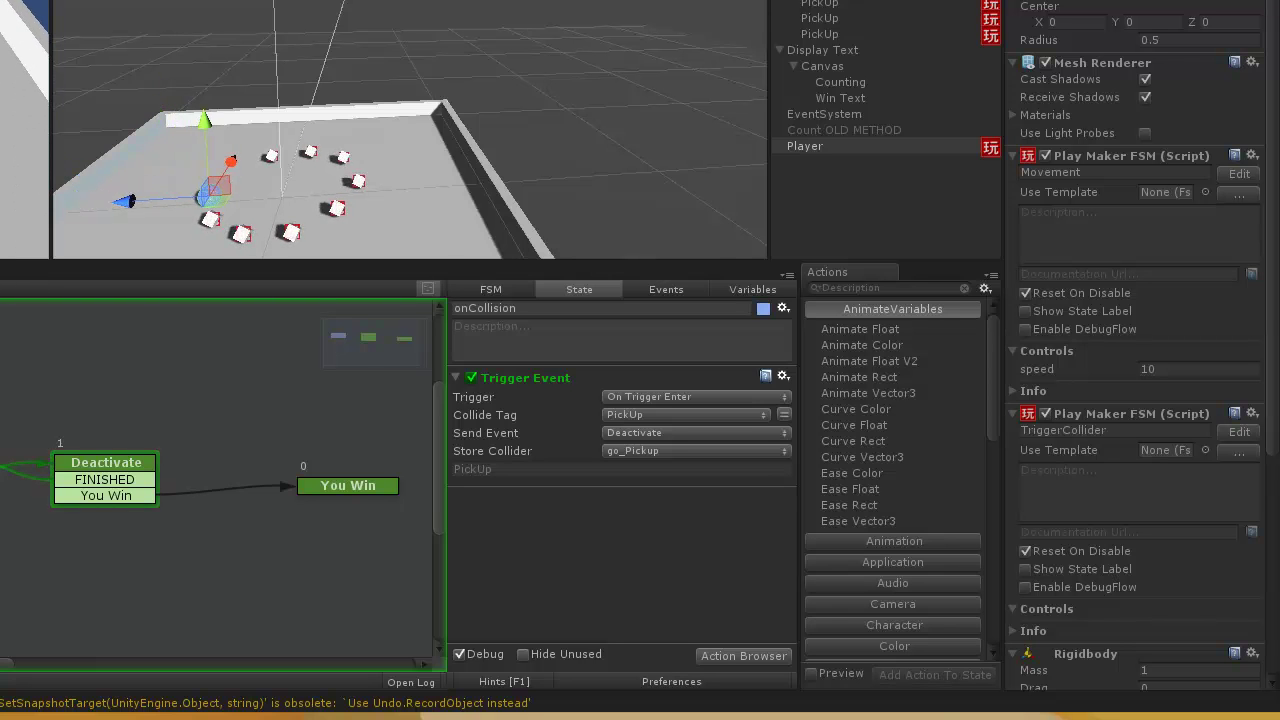
{"action": "key", "text": "Left"}
{"action": "key", "text": "Right"}
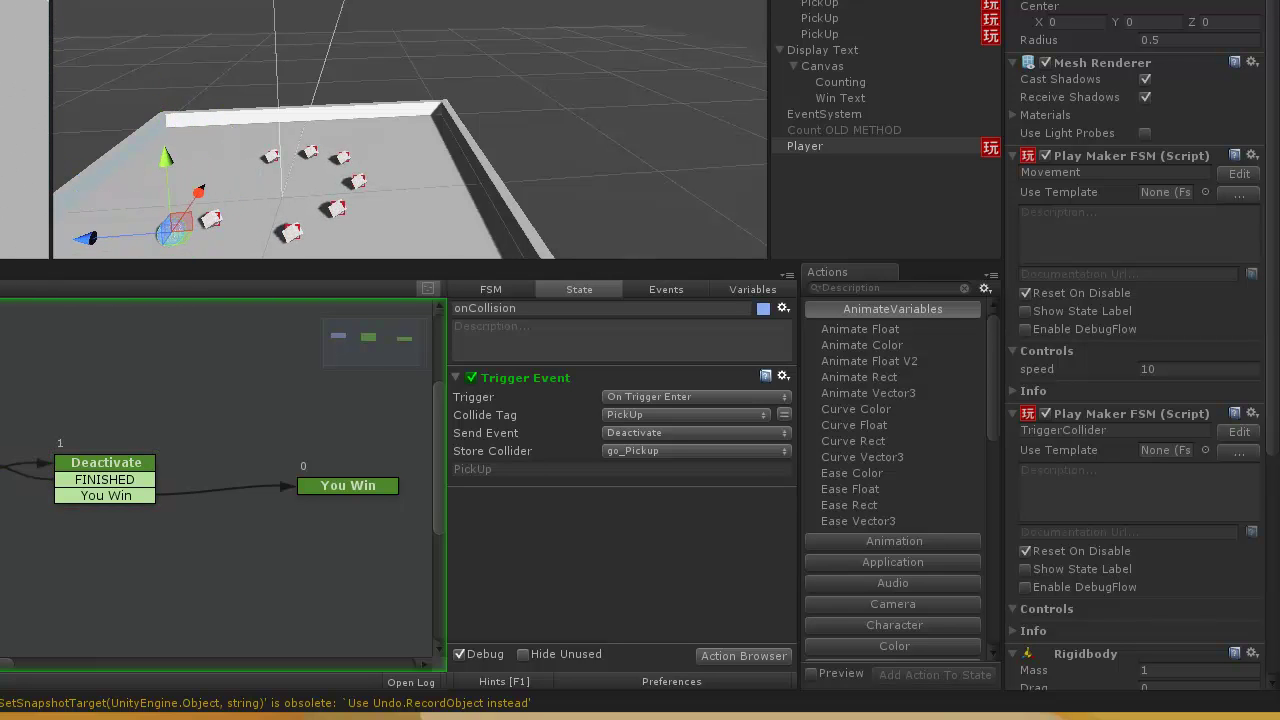
{"action": "key", "text": "Right"}
{"action": "key", "text": "Up"}
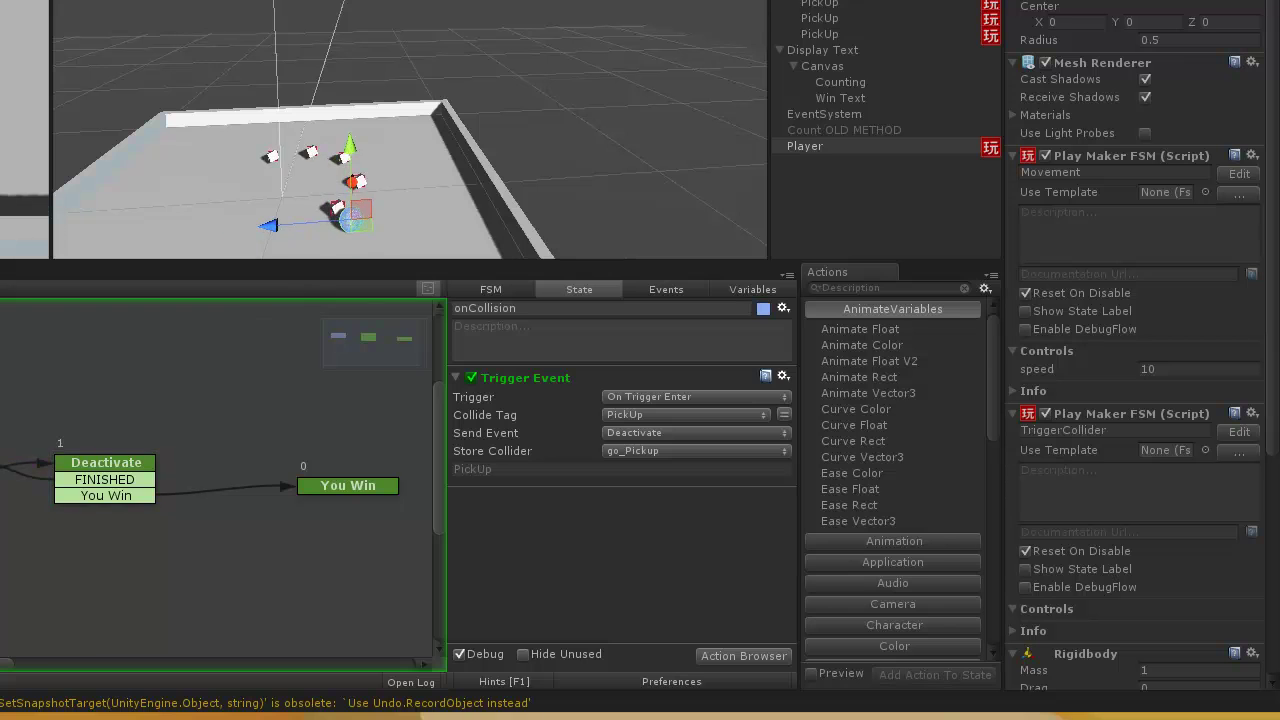
{"action": "key", "text": "ctrl+p"}
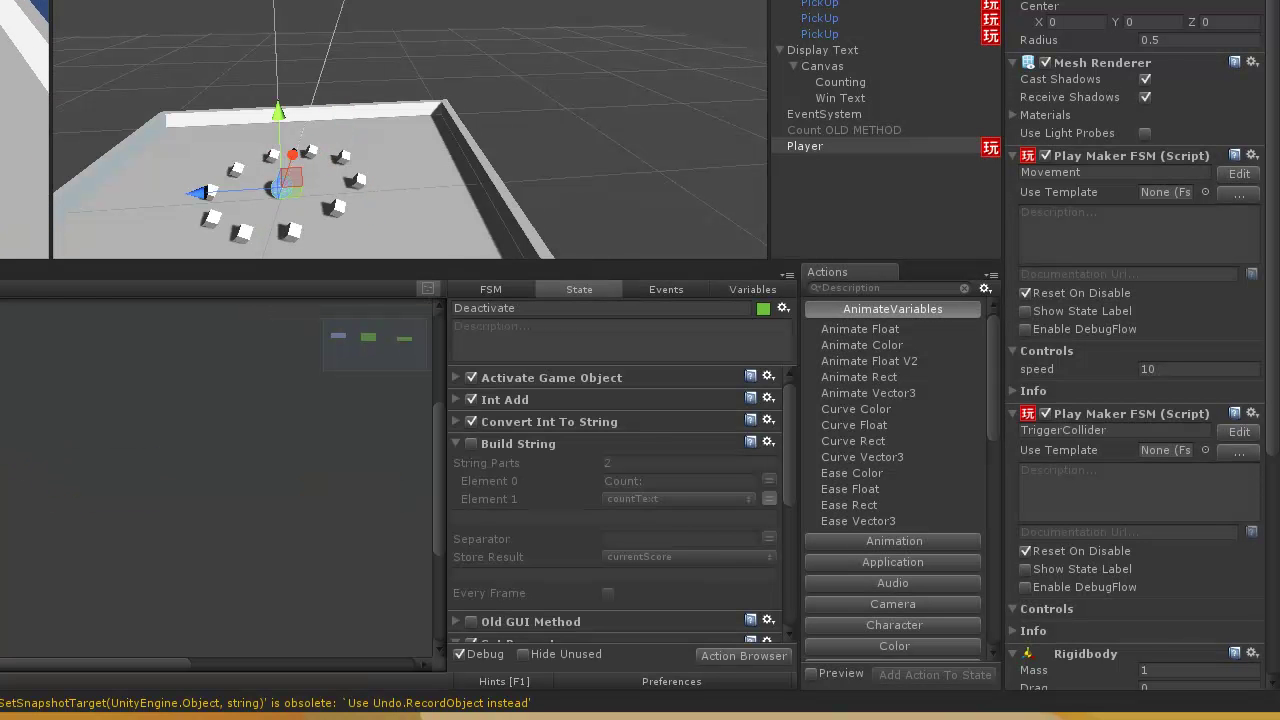
Re-enable the Build String action in Deactivate and edit its Element 0 'Count:' prefix.
{"action": "left_click", "coordinate": [474, 438]}
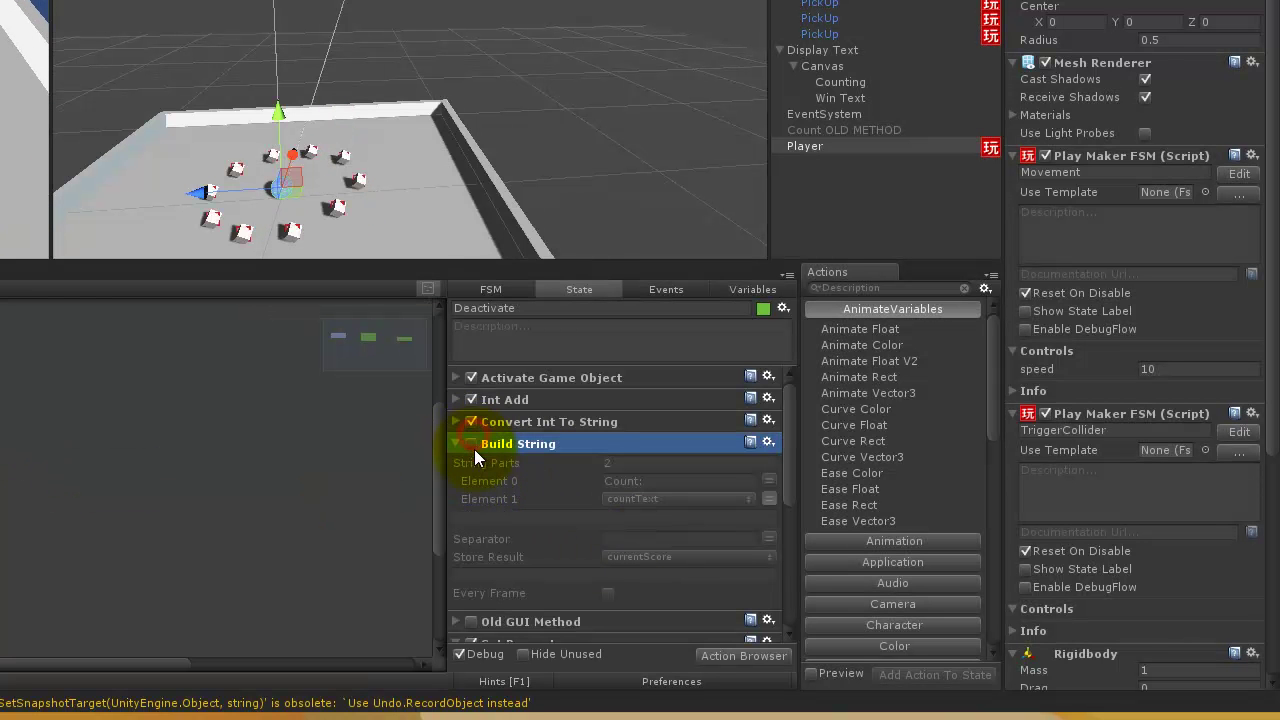
{"action": "left_click", "coordinate": [471, 444]}
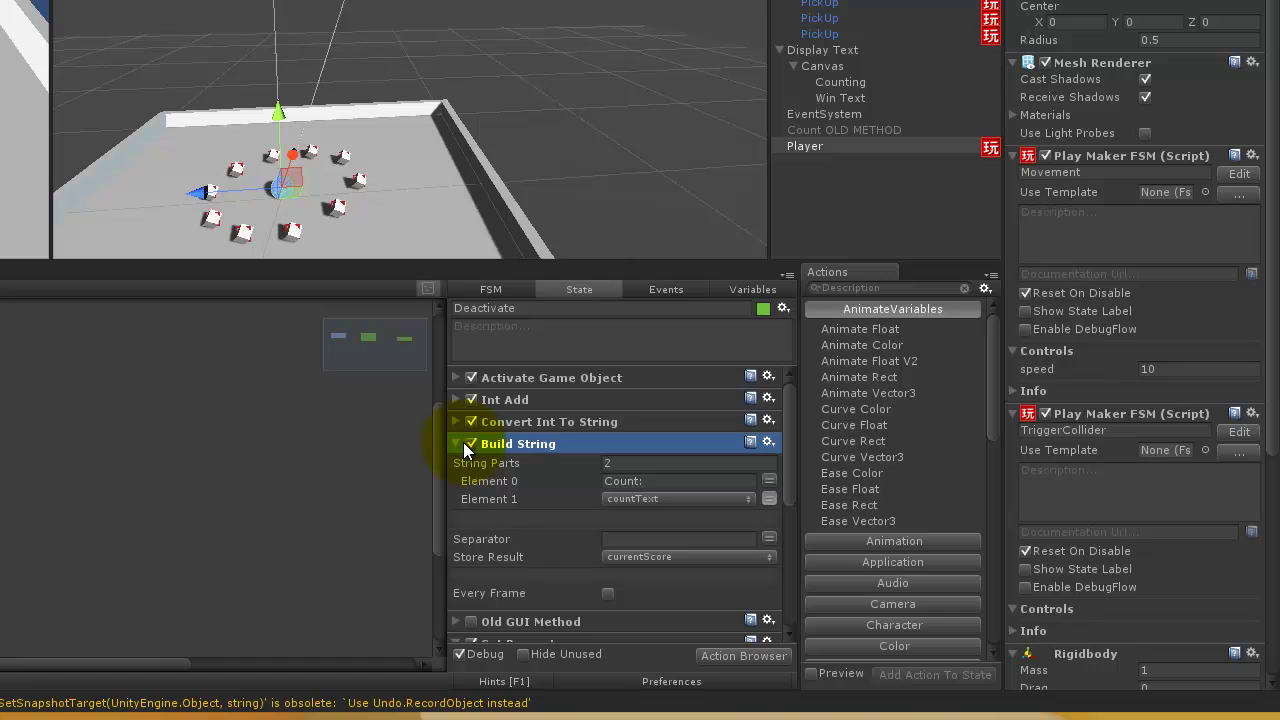
{"action": "left_click", "coordinate": [637, 481]}
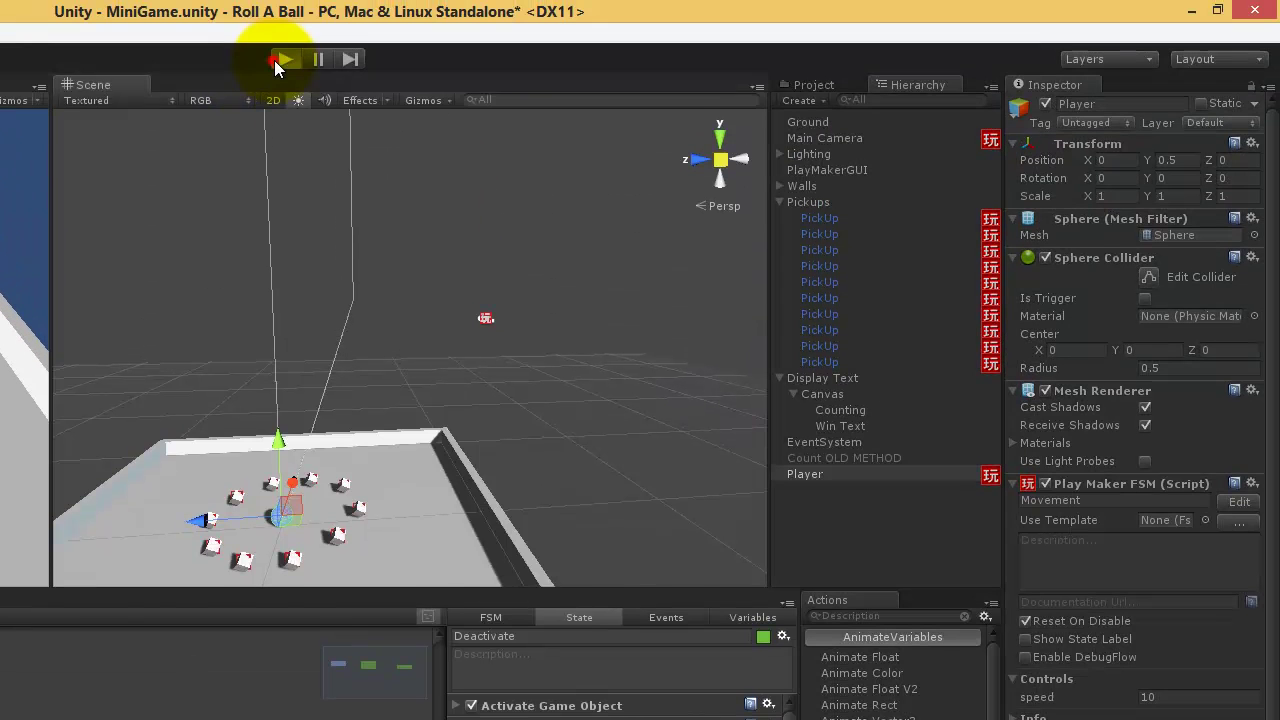
After a quick test run, set Set Property's Text to the currentScore variable.
{"action": "left_click", "coordinate": [284, 59]}
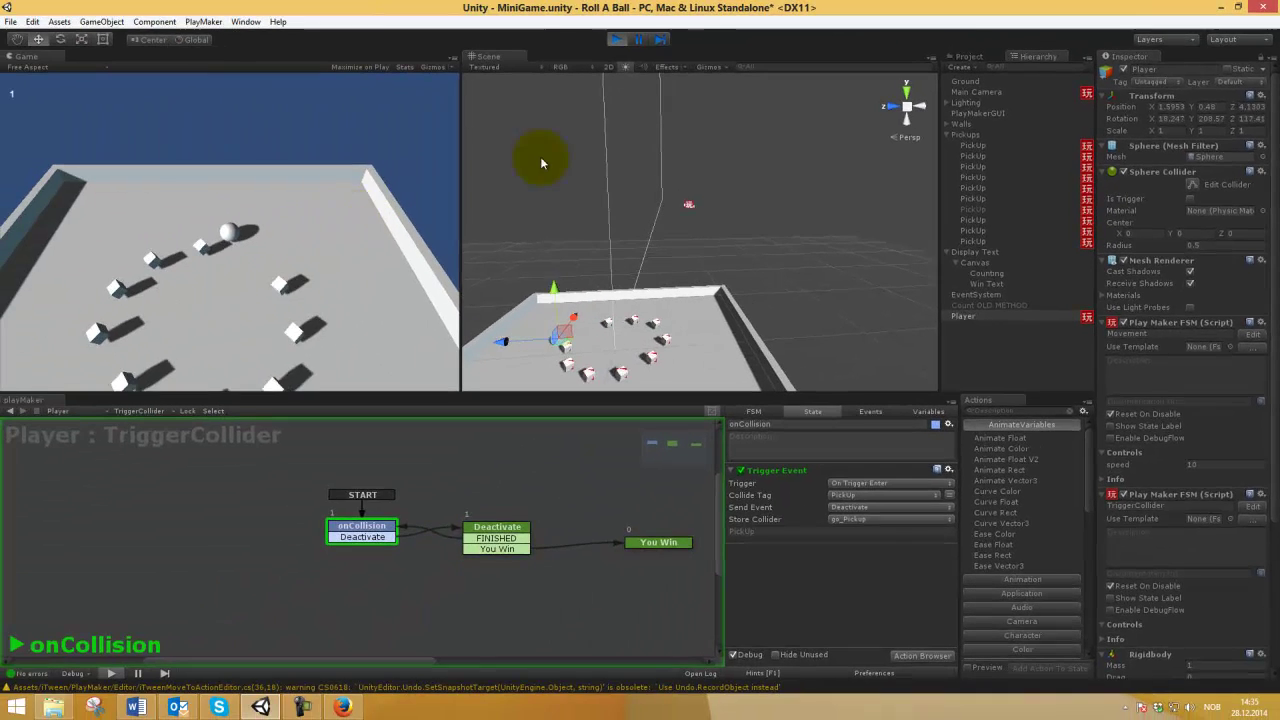
{"action": "left_click", "coordinate": [616, 39]}
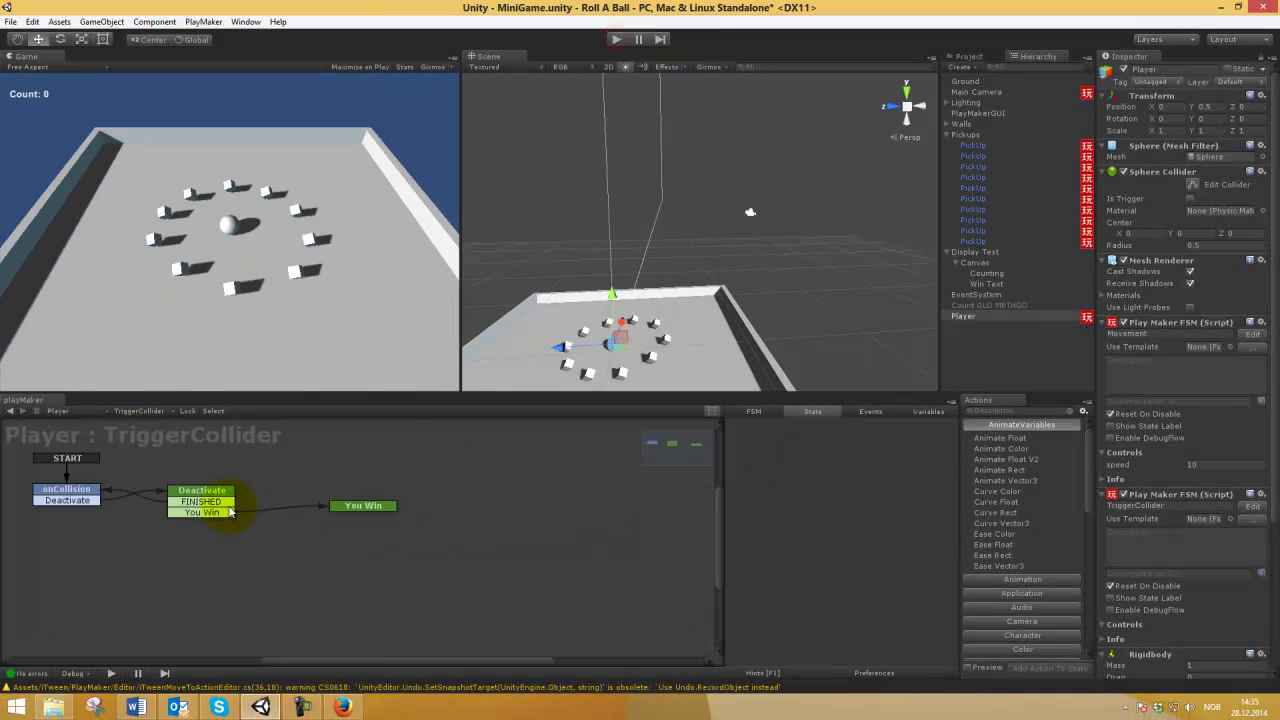
{"action": "scroll", "coordinate": [816, 560], "scroll_direction": "down", "scroll_amount": 5}
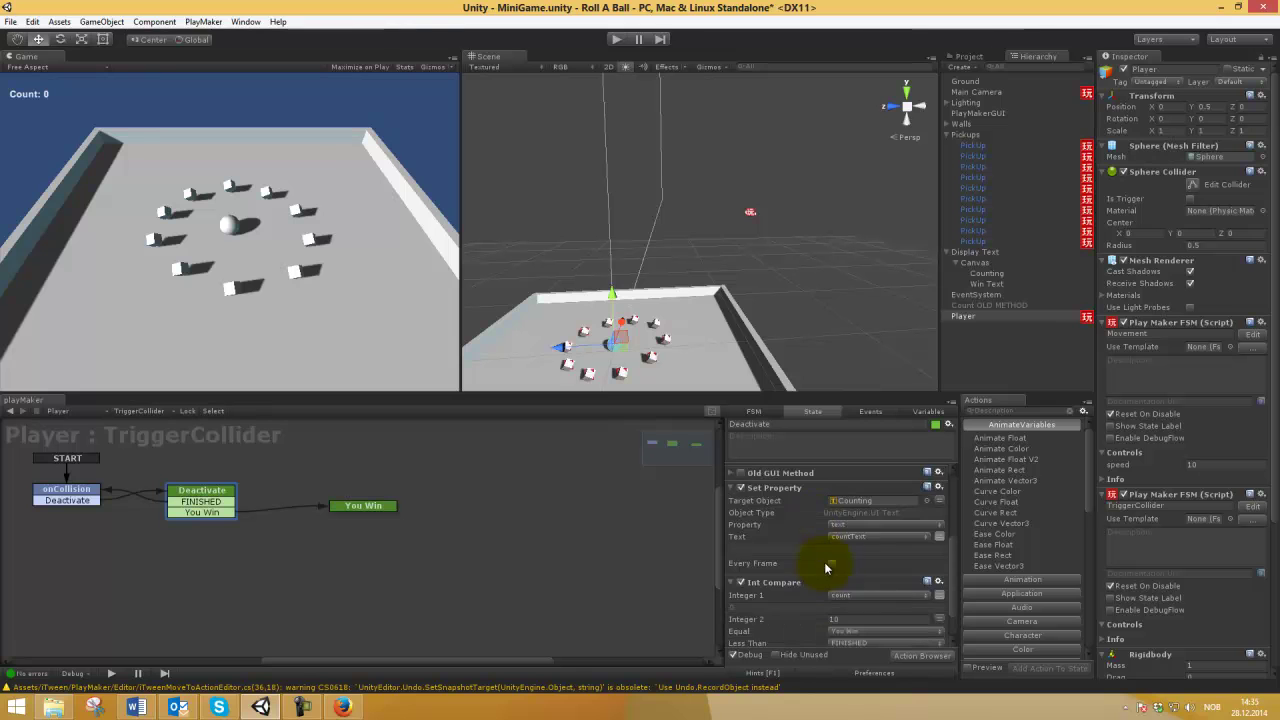
{"action": "left_click", "coordinate": [866, 538]}
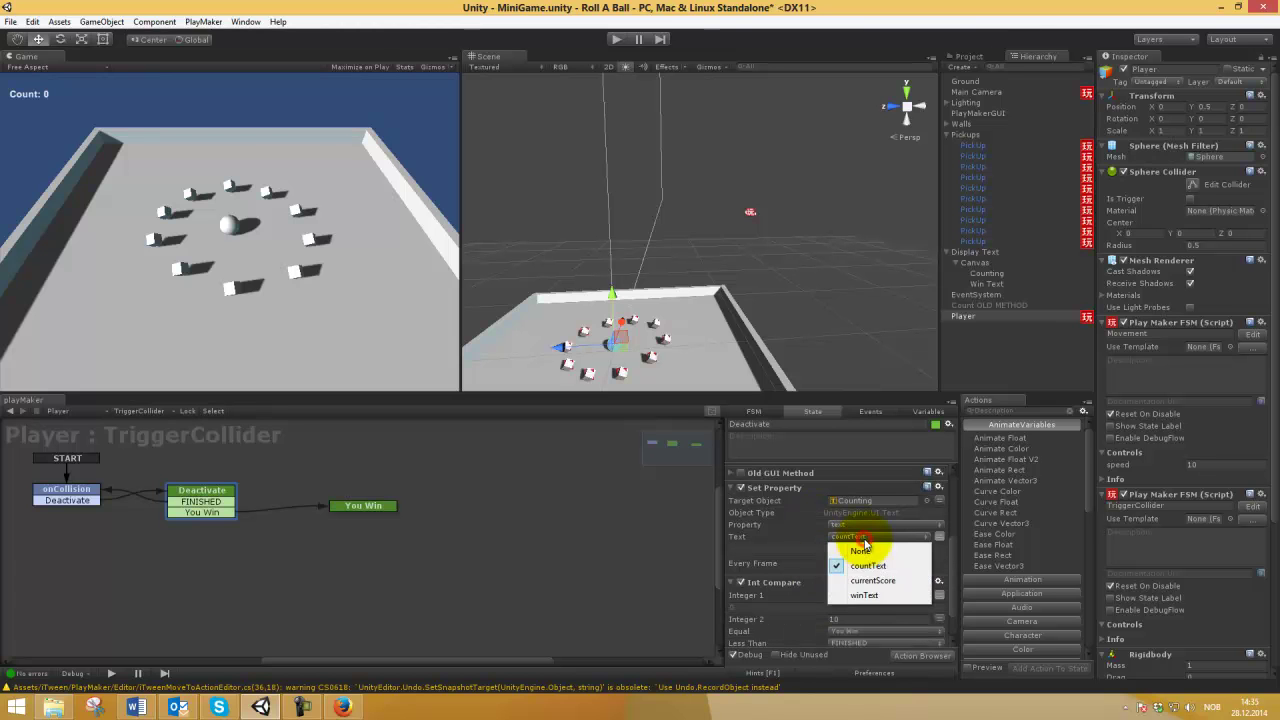
{"action": "left_click", "coordinate": [870, 589]}
Test-run the game, checking the label shows the 'Amount of Cubes Colle…' message.
{"action": "left_click", "coordinate": [616, 40]}
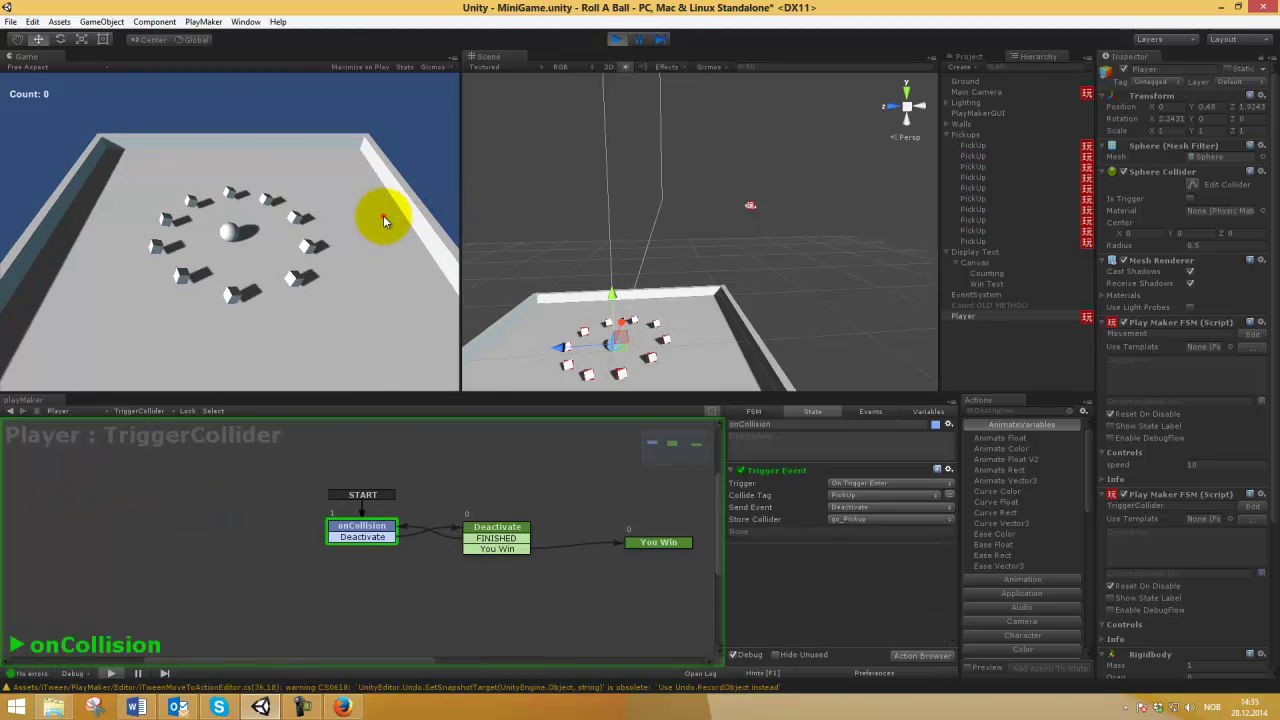
{"action": "key", "text": "Up"}
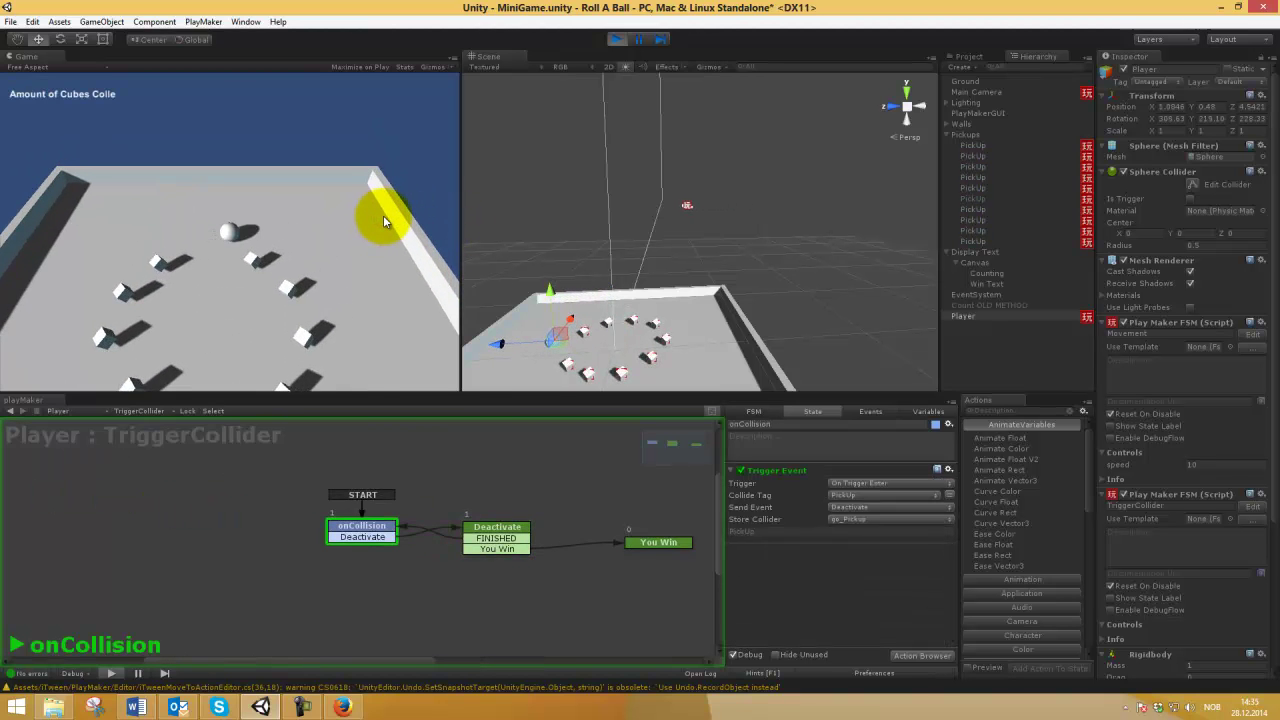
{"action": "left_click", "coordinate": [616, 39]}
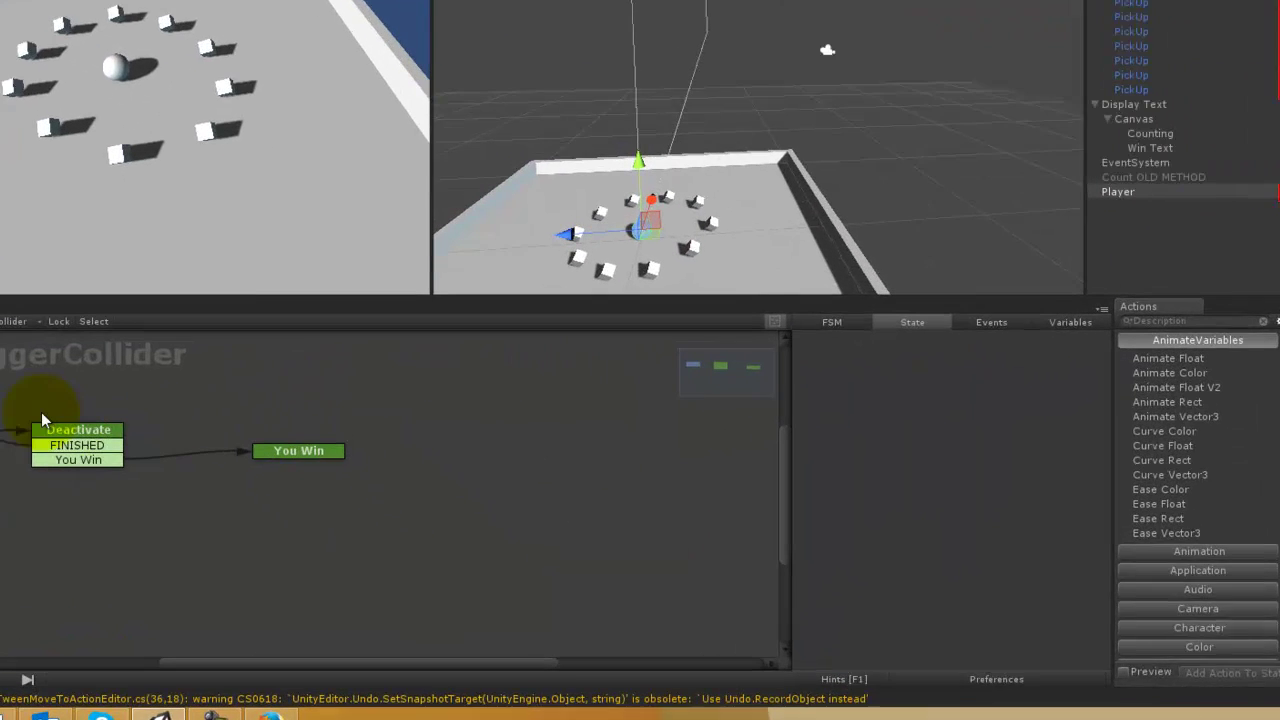
Trim Build String's Element 0 prefix to 'Amount of Cubes:' by deleting 'Collected'.
{"action": "left_click", "coordinate": [201, 490]}
{"action": "left_click_drag", "start_coordinate": [1078, 478], "coordinate": [1147, 479]}
{"action": "key", "text": "BackSpace"}
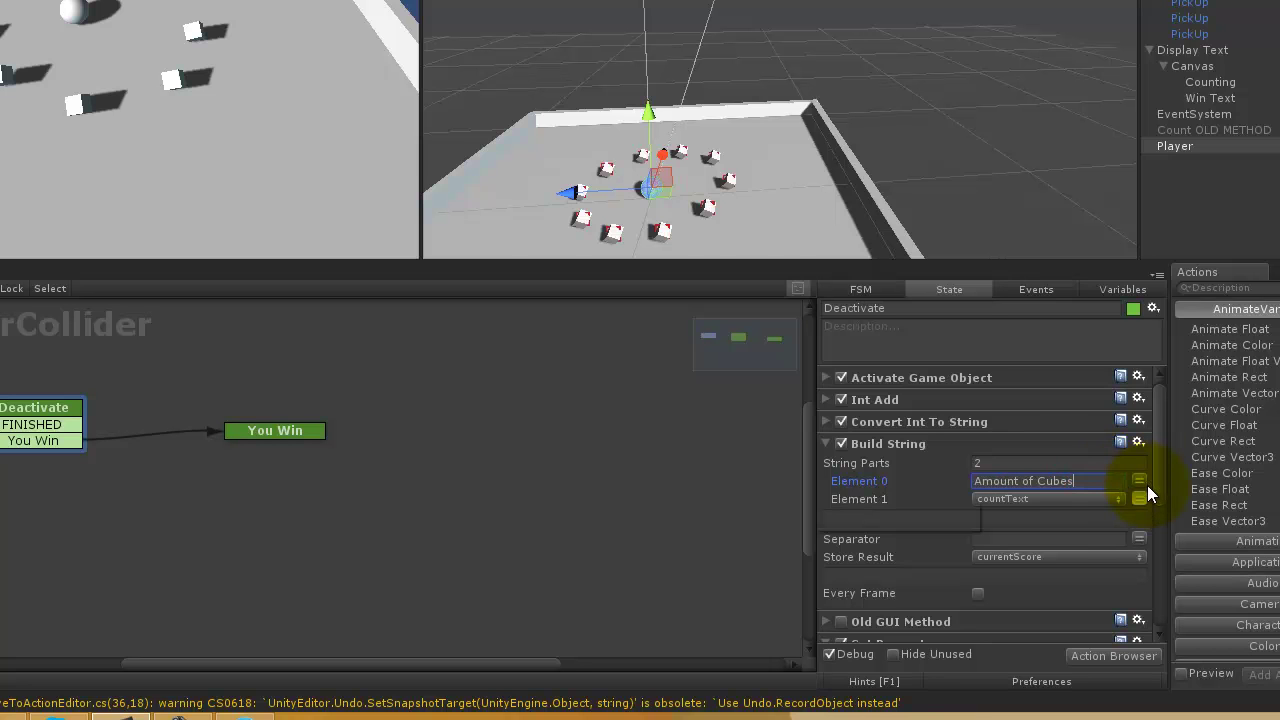
{"action": "left_click", "coordinate": [408, 82]}
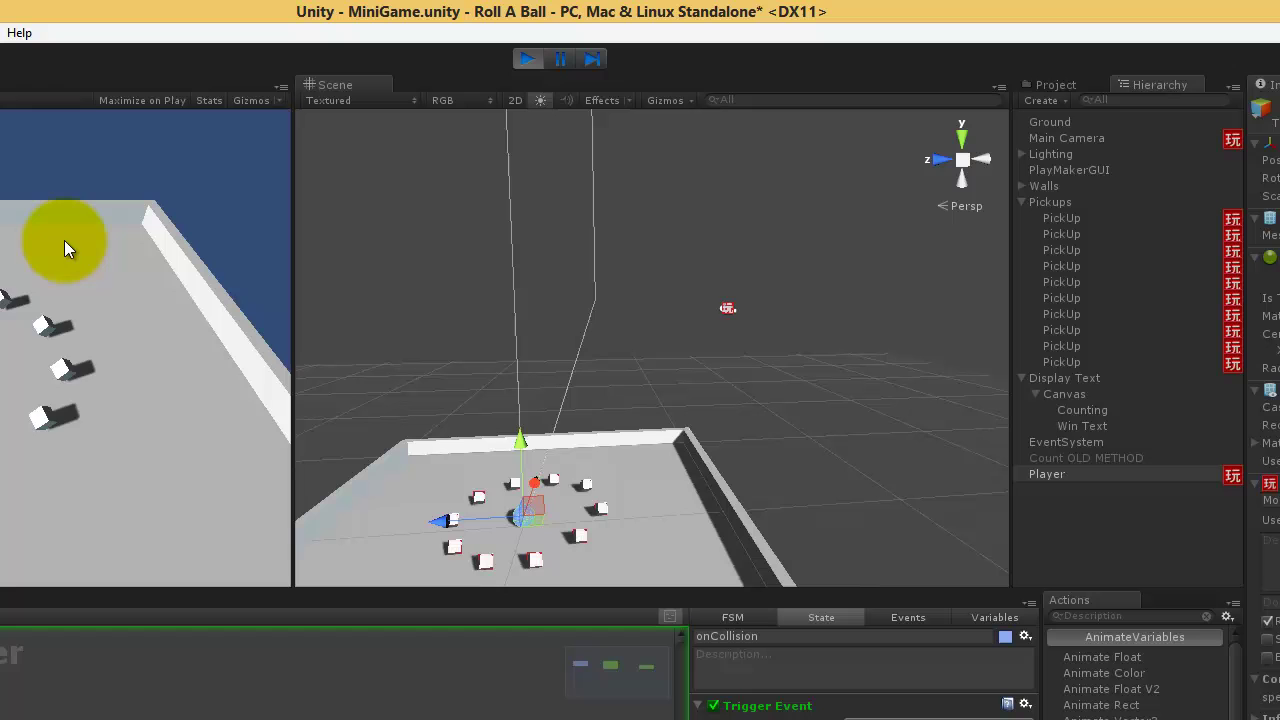
Test-run the game, rolling the ball up and right to collect several pick-ups.
{"action": "key", "text": "Up"}
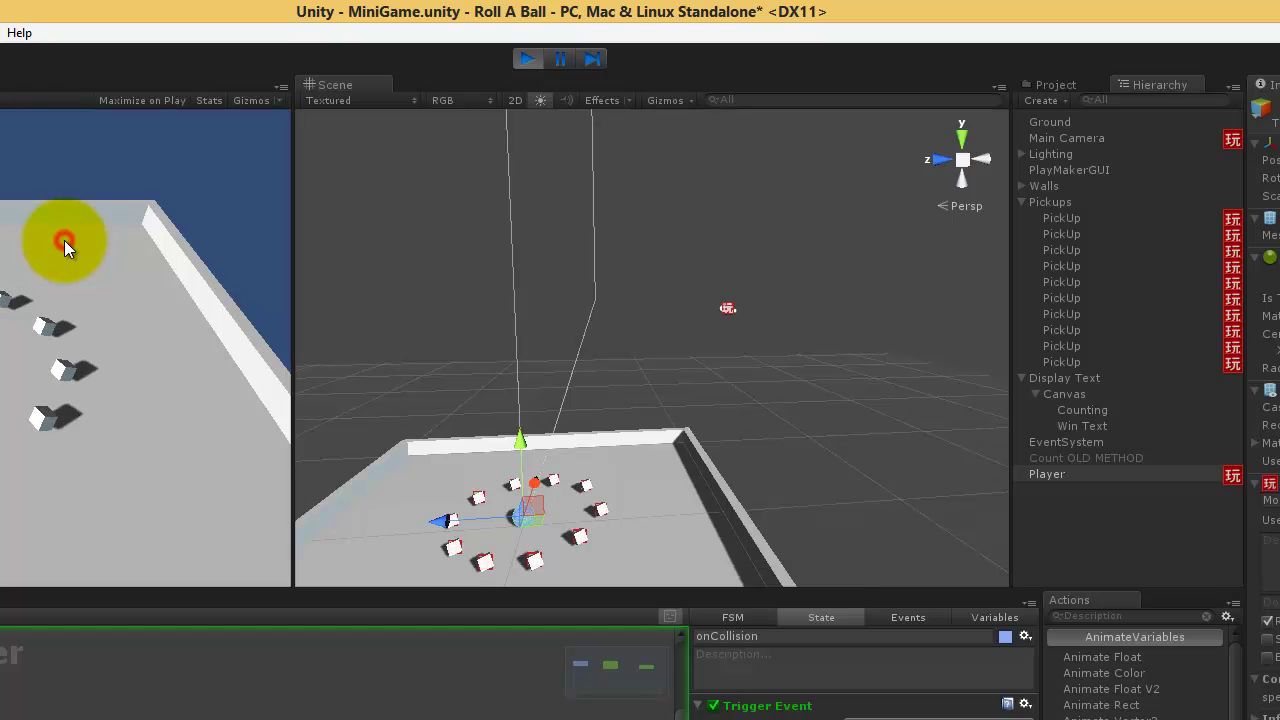
{"action": "key", "text": "Up"}
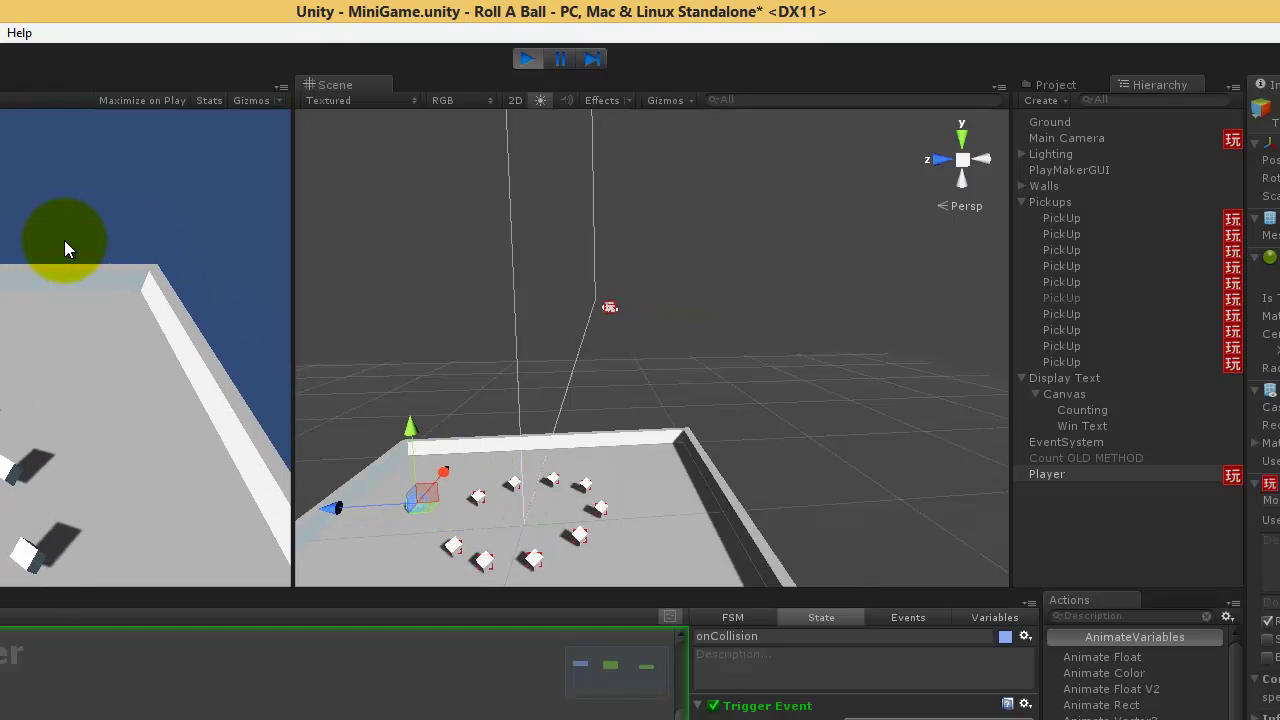
{"action": "key", "text": "Right"}
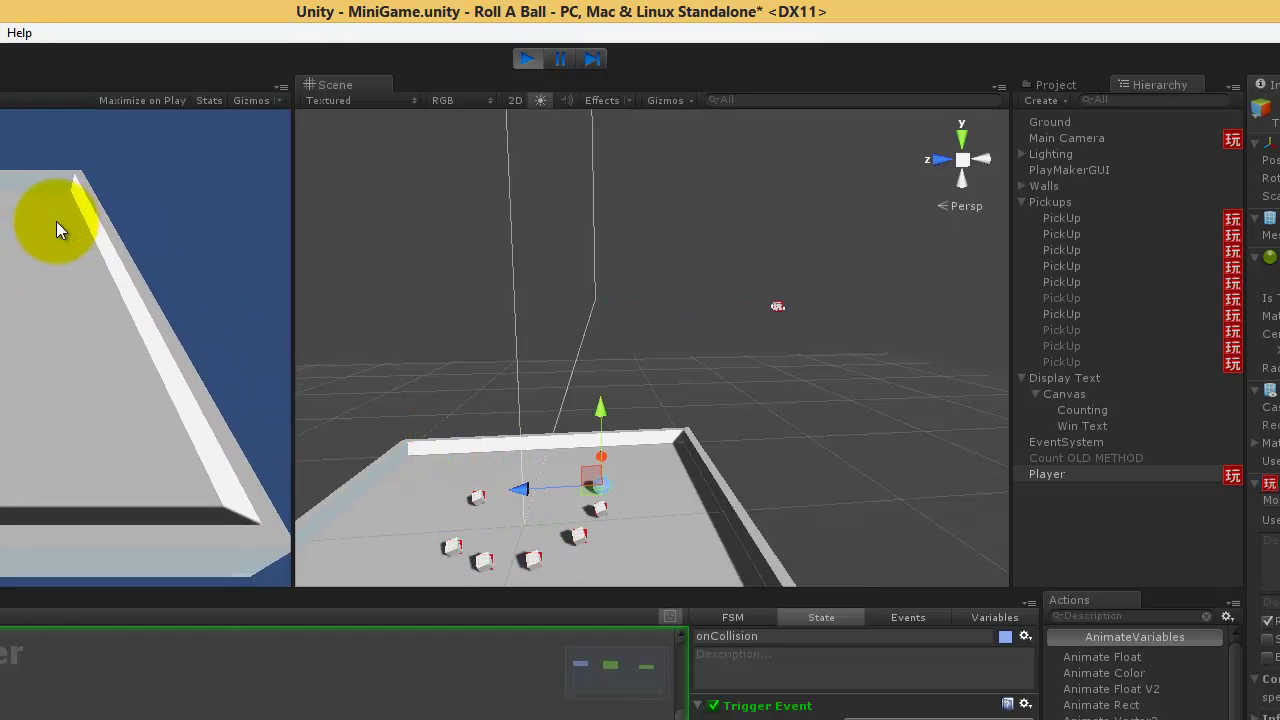
{"action": "left_click", "coordinate": [527, 58]}
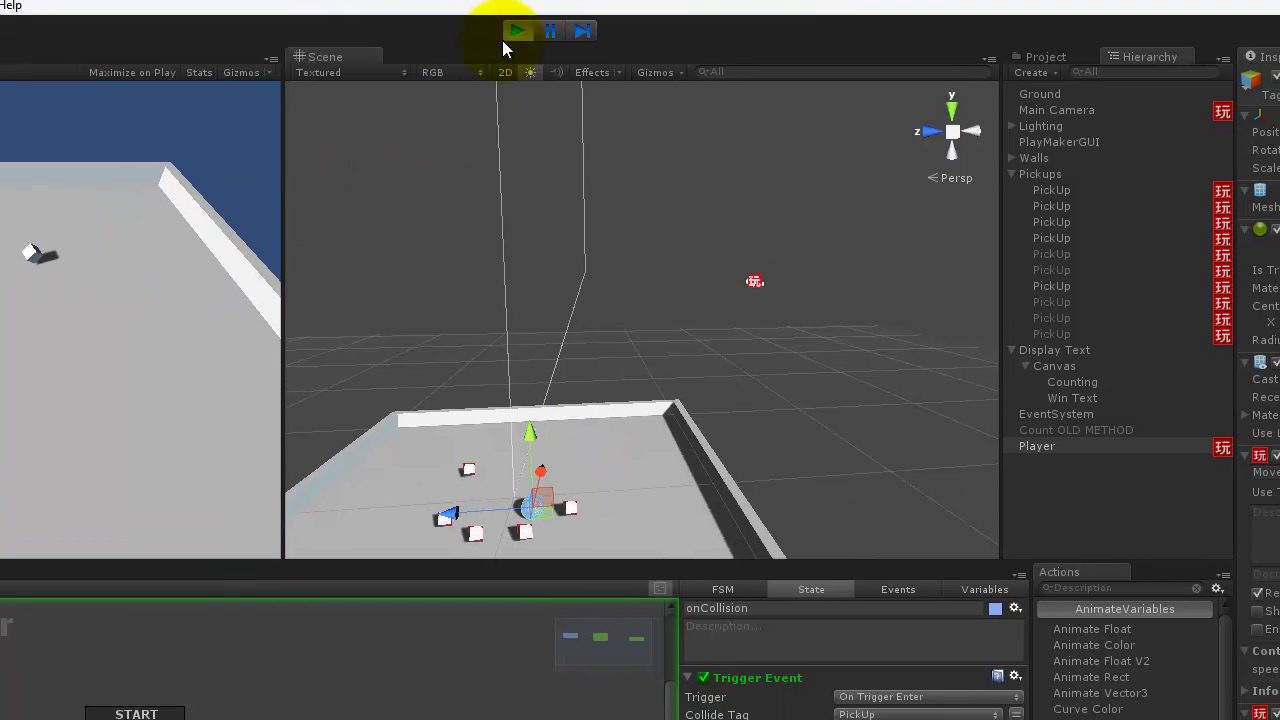